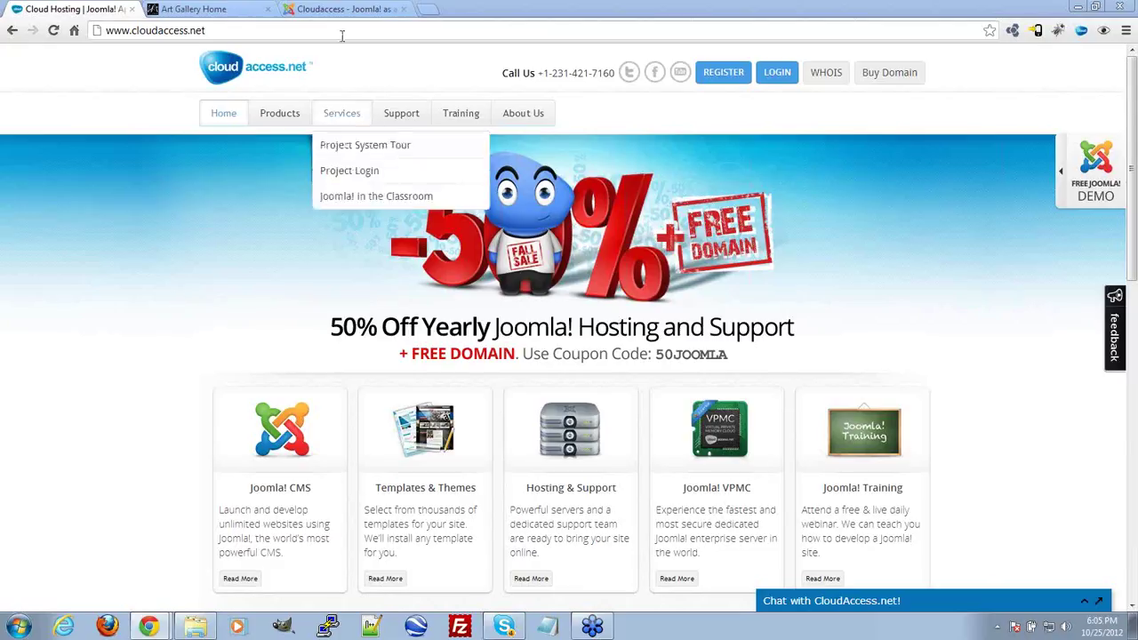
Step: Switch to the Art Gallery demo site and look over its home page
left_click(225, 9)
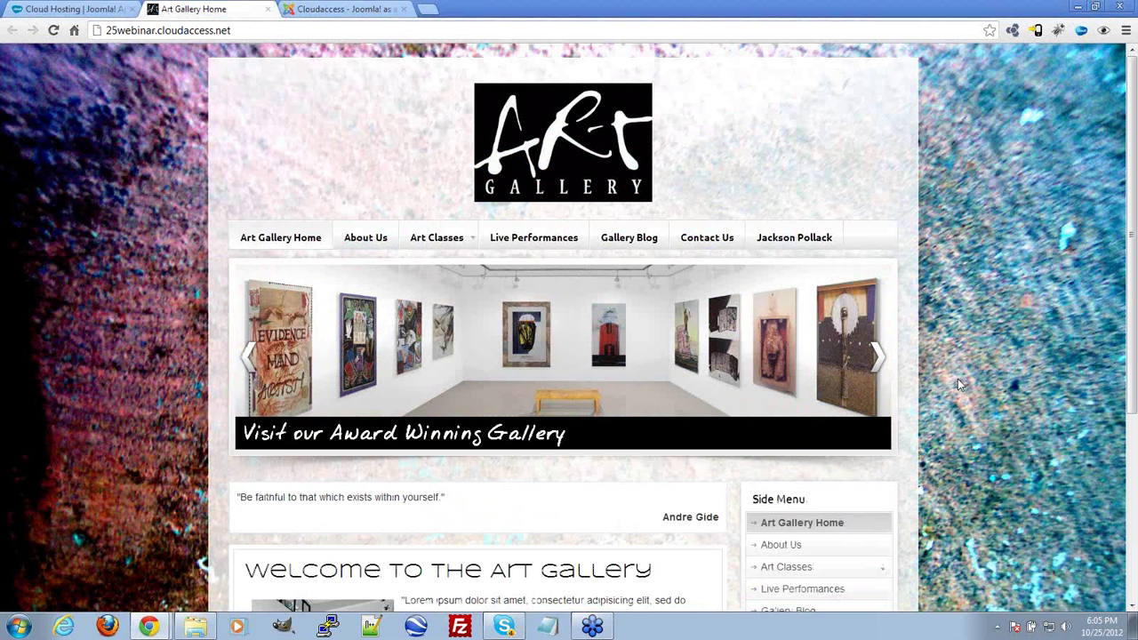
scroll(958, 379, "down", 3)
scroll(958, 383, "up", 2)
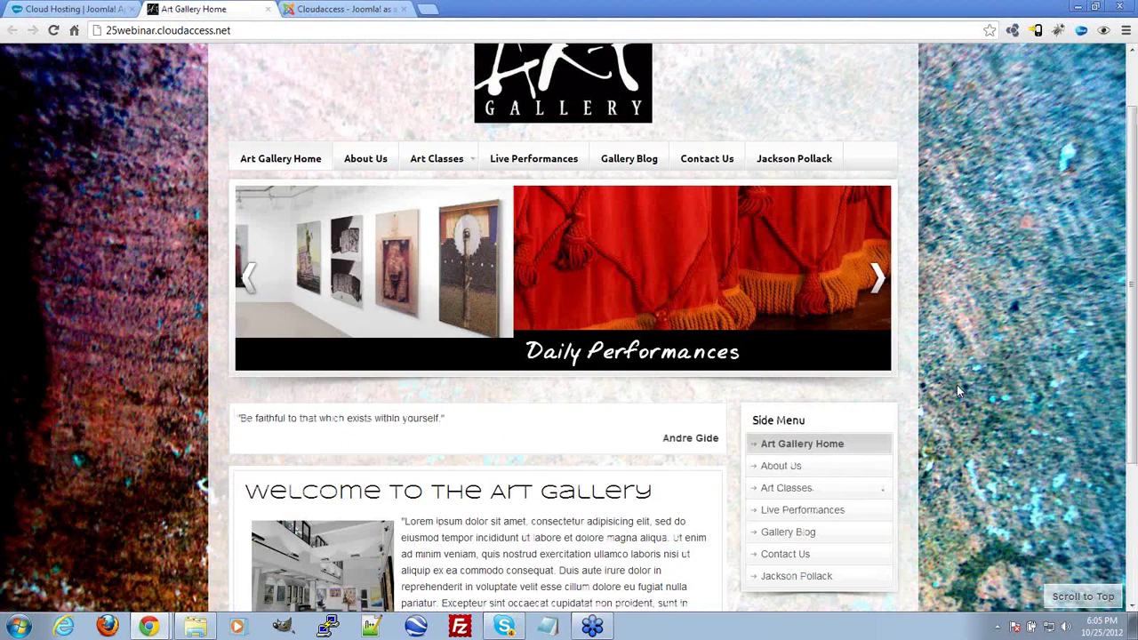
scroll(957, 385, "up", 1)
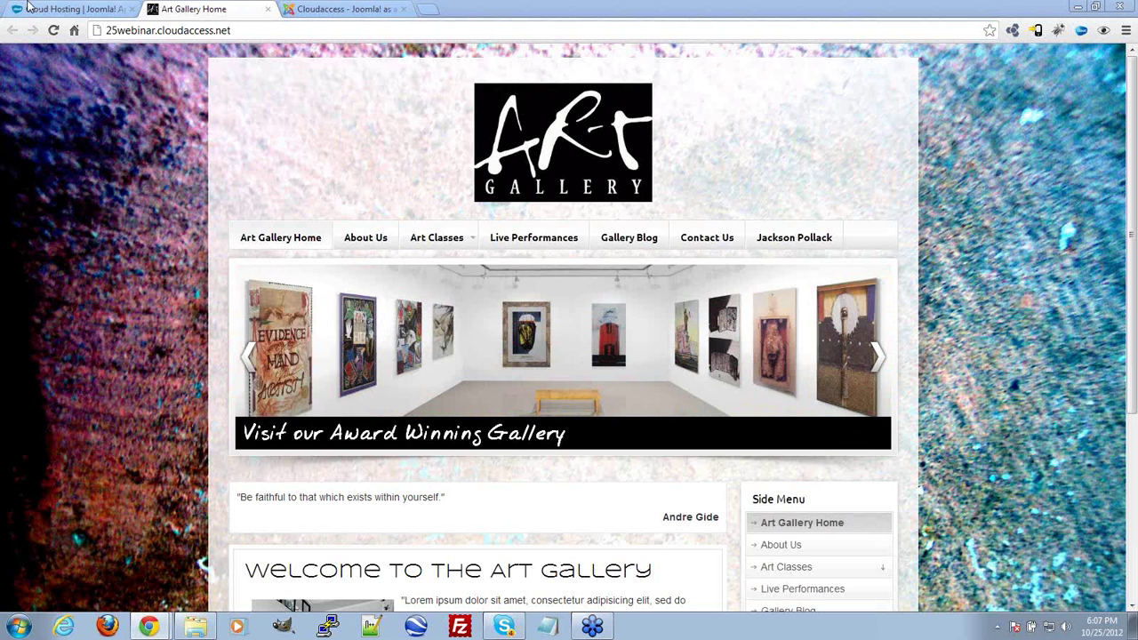
Step: Return to the CloudAccess.net site and open the Joomla Knowledgebase from its training section
left_click(66, 9)
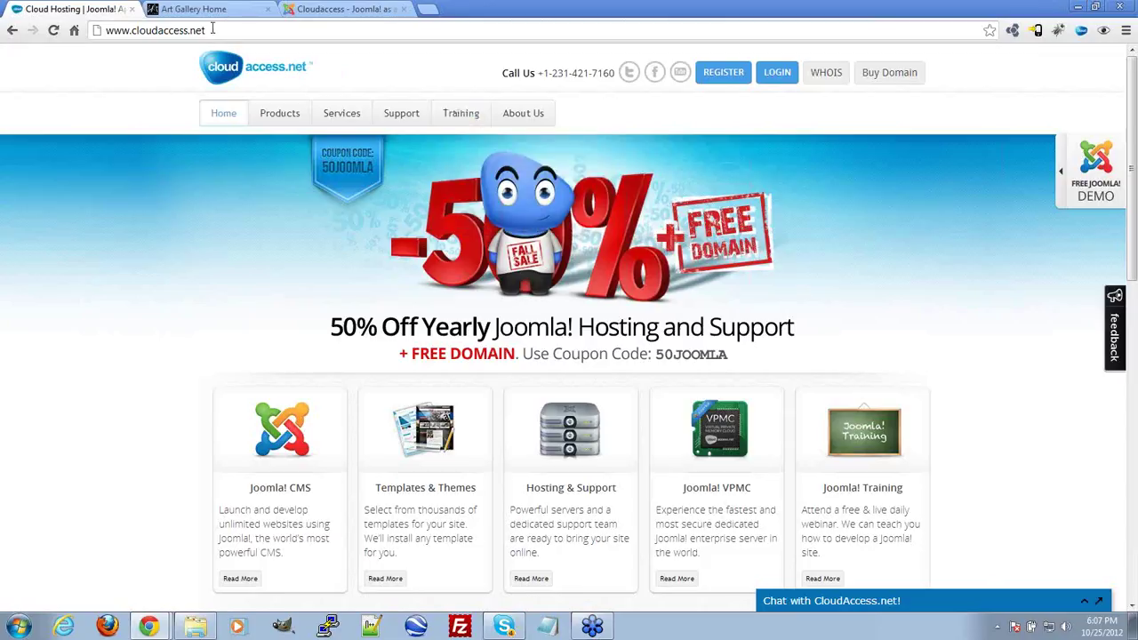
left_click(160, 30)
left_click(112, 59)
mouse_move(458, 113)
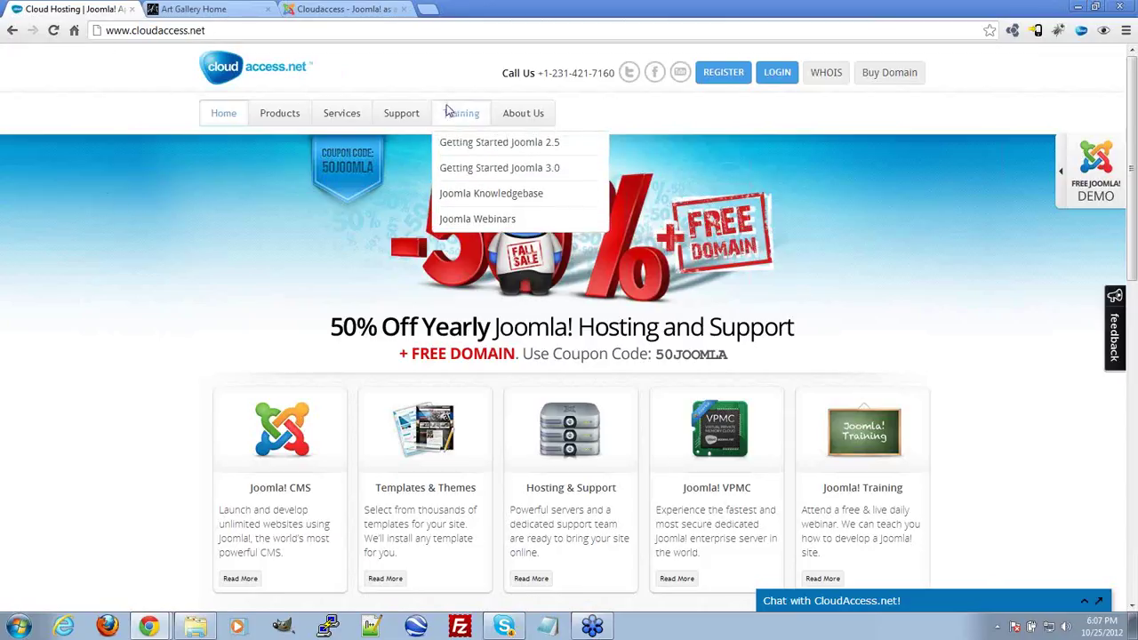
left_click(470, 196)
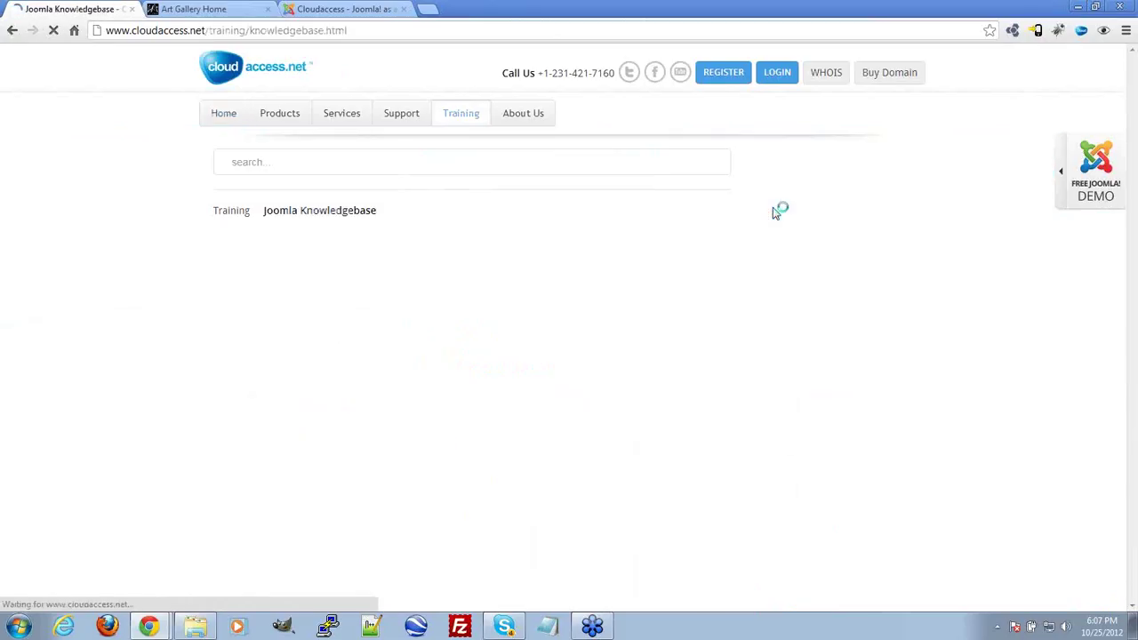
scroll(142, 355, "down", 1)
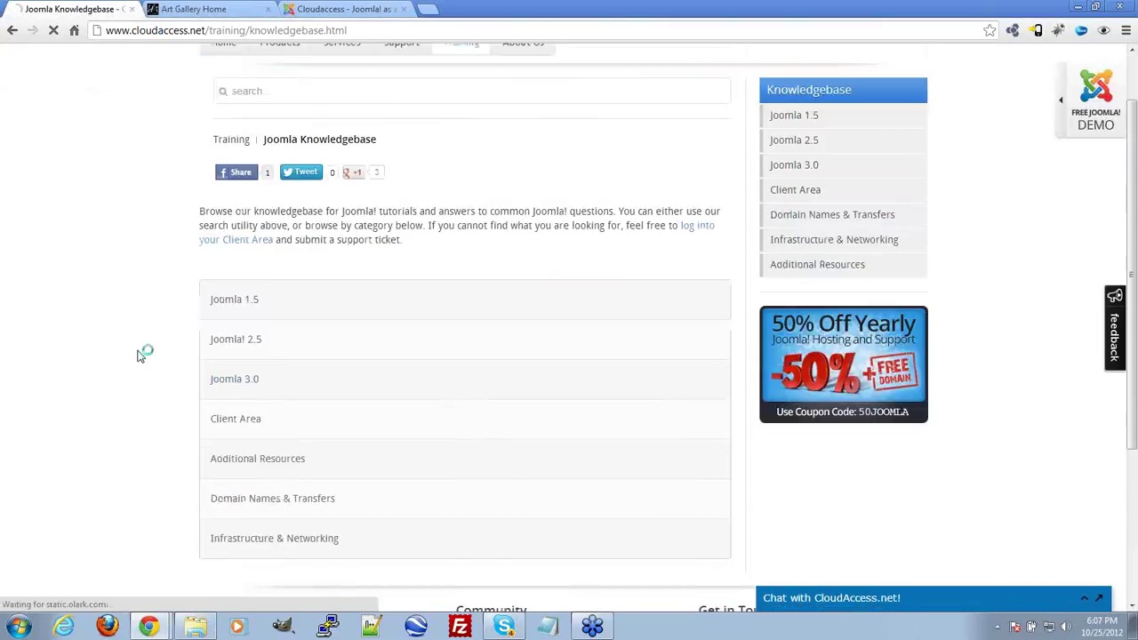
scroll(139, 355, "down", 1)
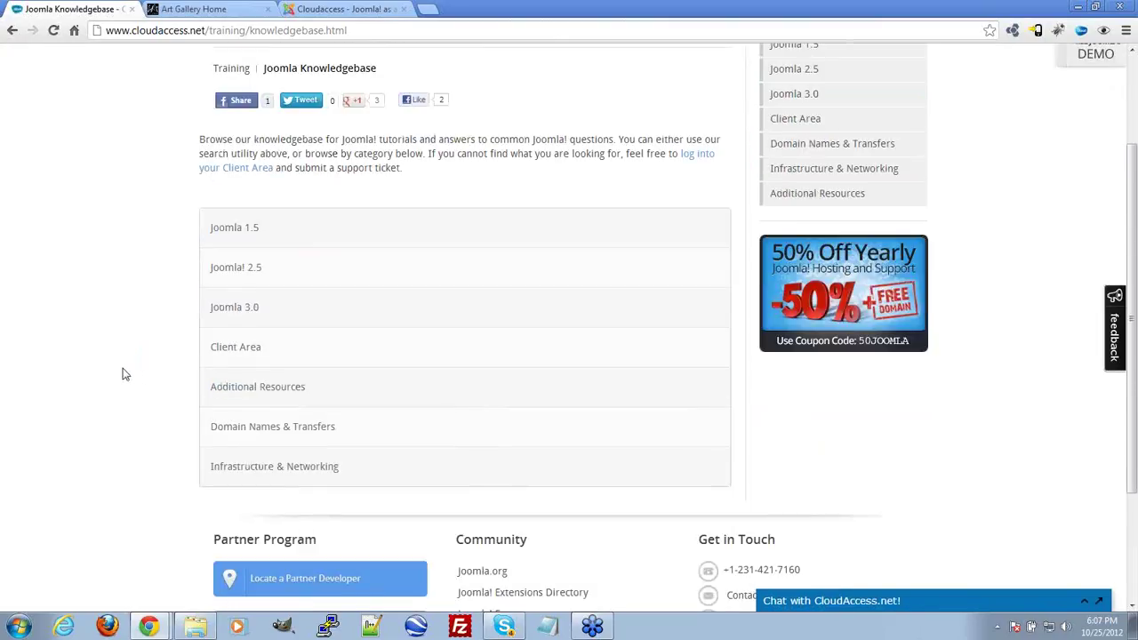
Step: Open the Joomla! SEO Checklist article under Search Engine Optimization (SEO) in the Additional Resources category
left_click(287, 389)
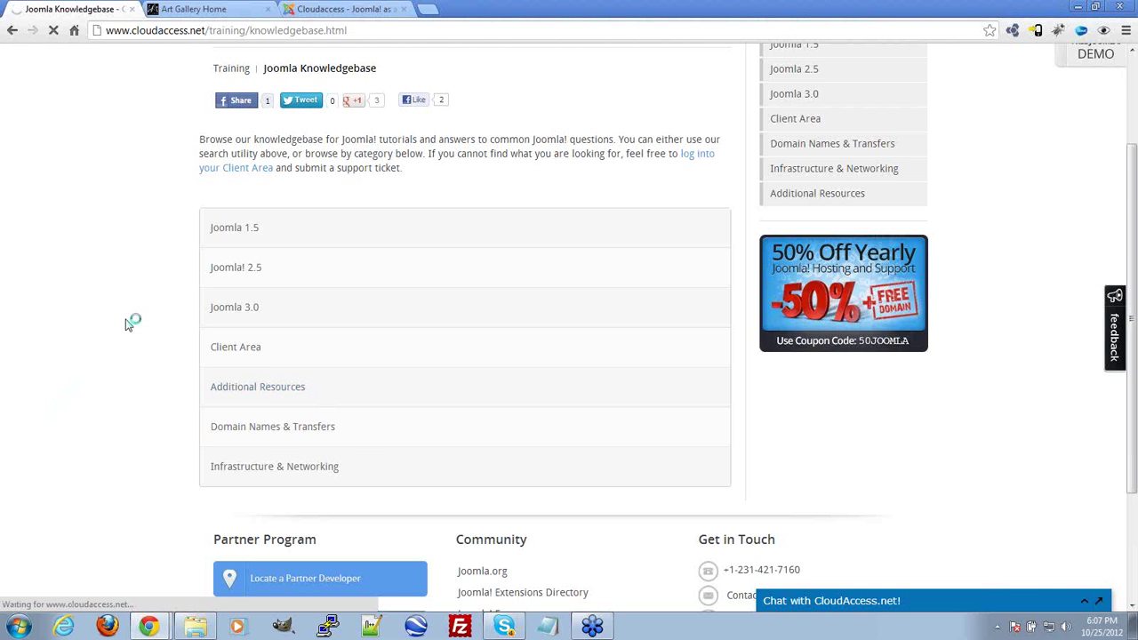
scroll(134, 329, "up", 1)
scroll(134, 329, "up", 1)
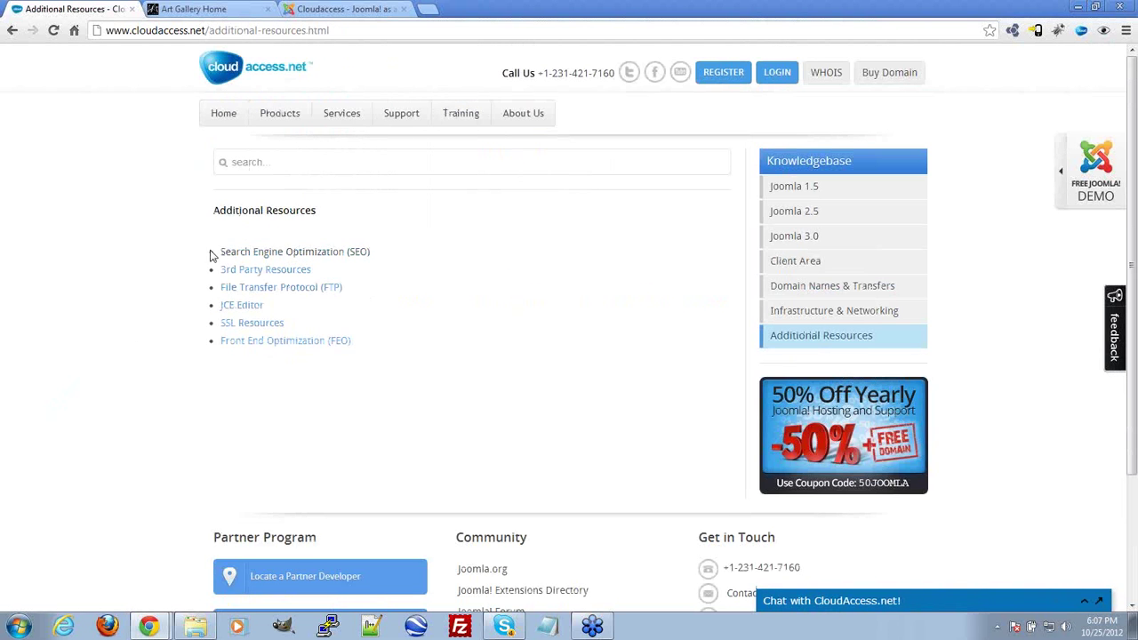
left_click(334, 255)
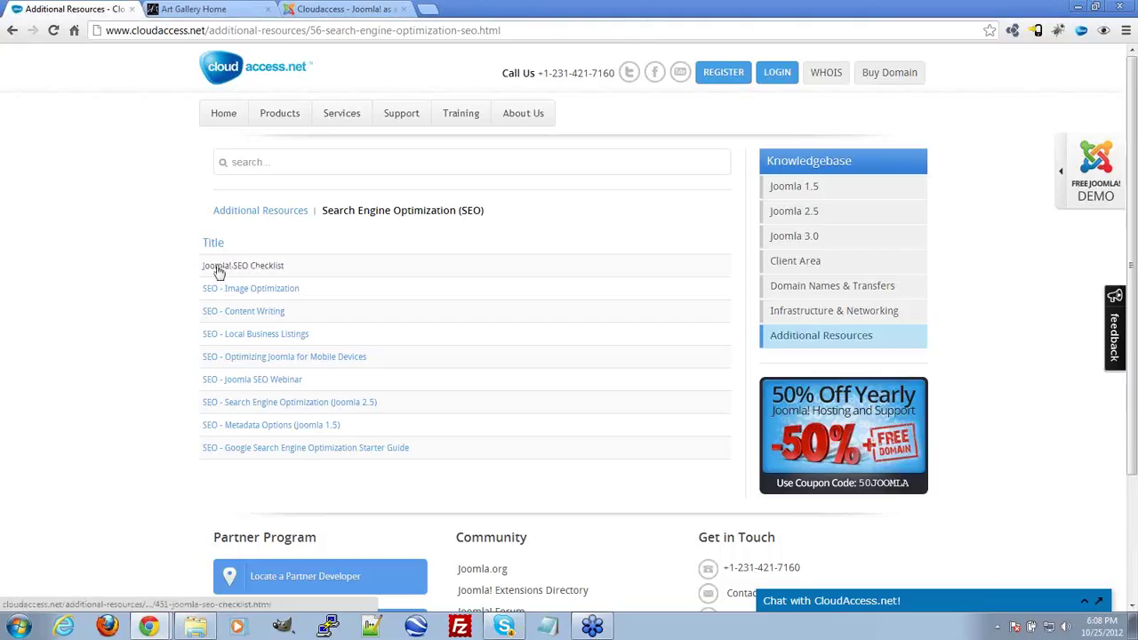
left_click(231, 267)
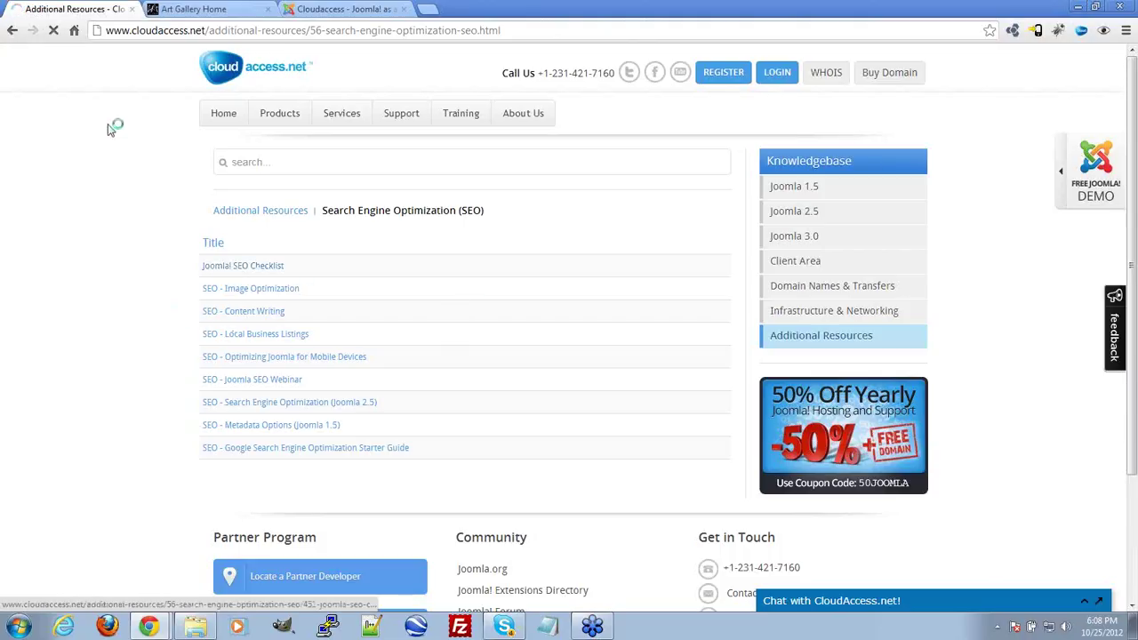
Step: Skim the Joomla SEO Checklist article and detach its tab from the browser window
left_click_drag(35, 293, 127, 12)
left_click(129, 10)
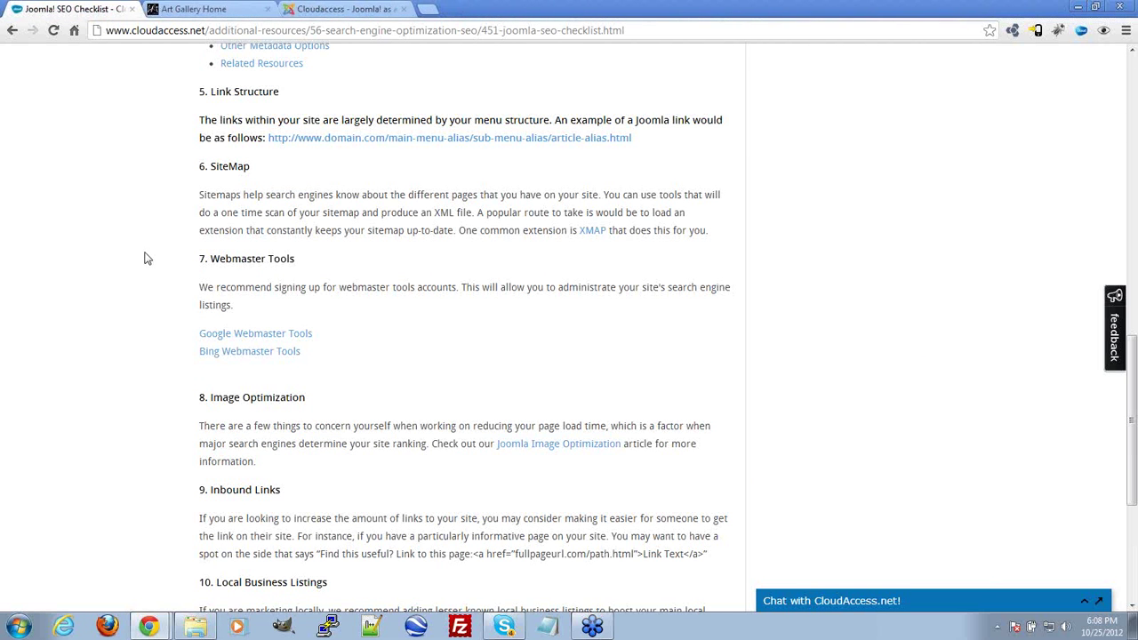
scroll(147, 258, "up", 1)
scroll(152, 266, "up", 10)
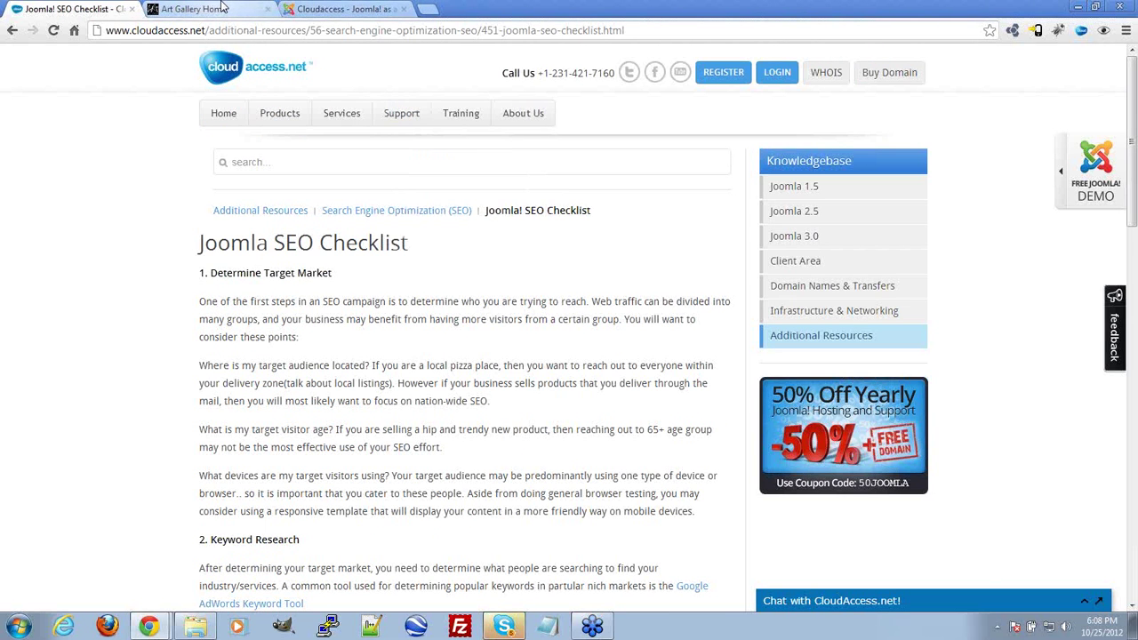
left_click_drag(89, 10, 347, 633)
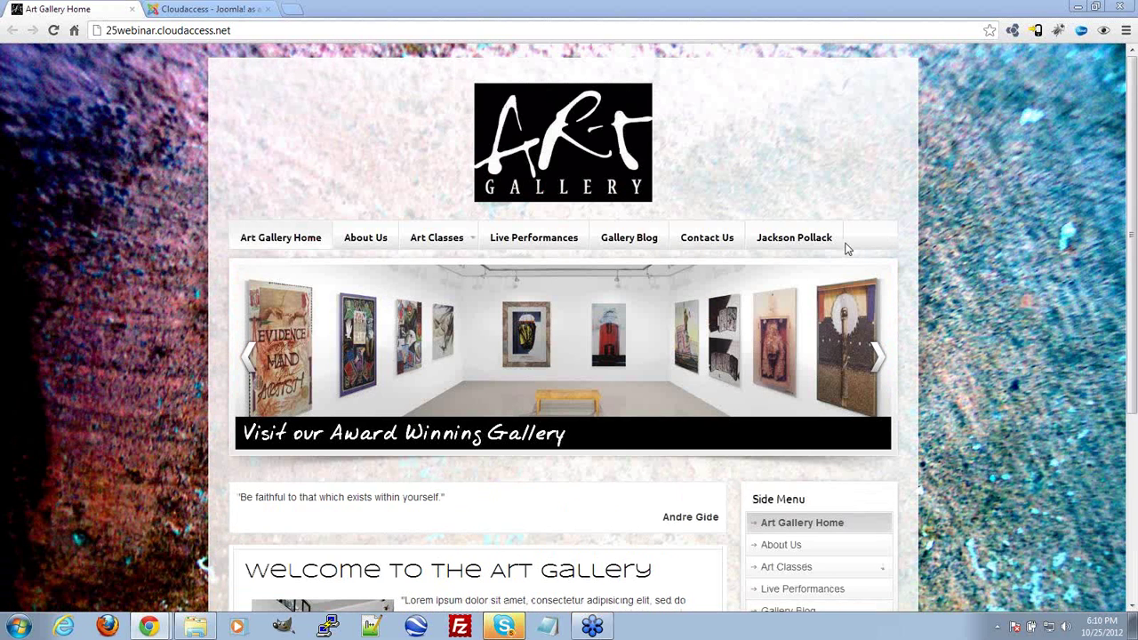
Step: Highlight the Art Gallery site's main menu items and look over the home page content
left_click_drag(845, 247, 126, 222)
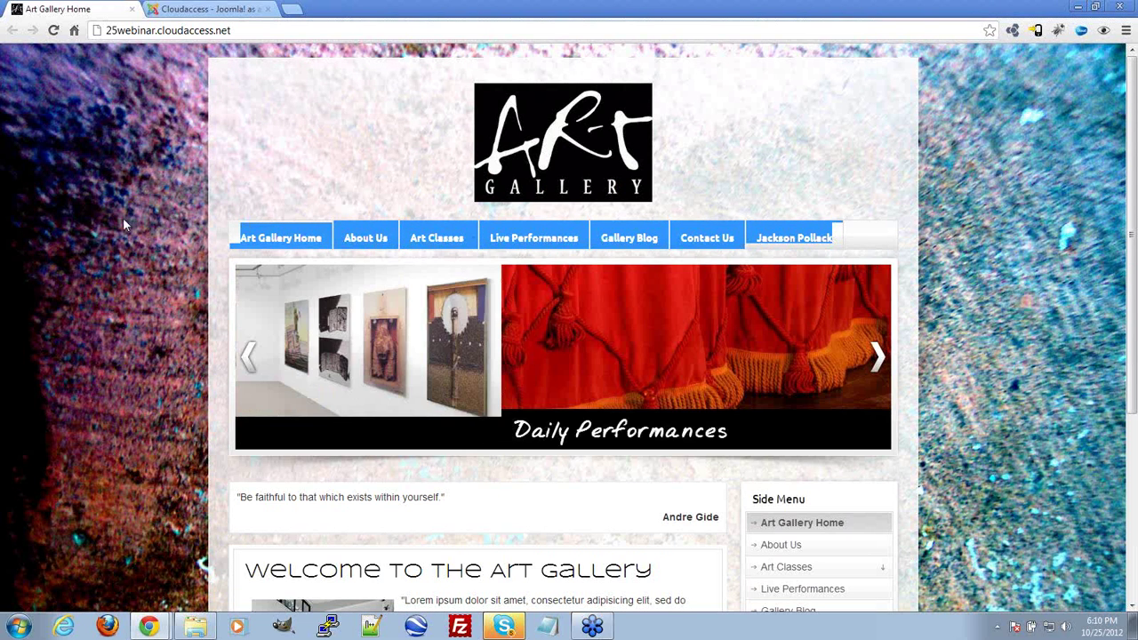
left_click(934, 217)
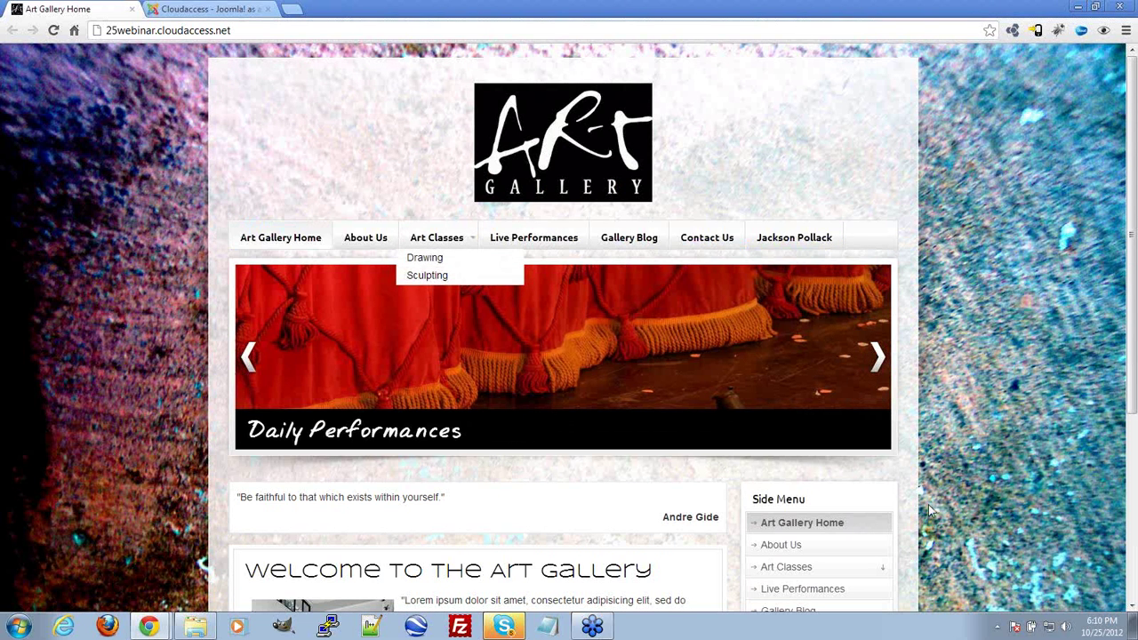
scroll(929, 509, "down", 3)
scroll(572, 539, "up", 3)
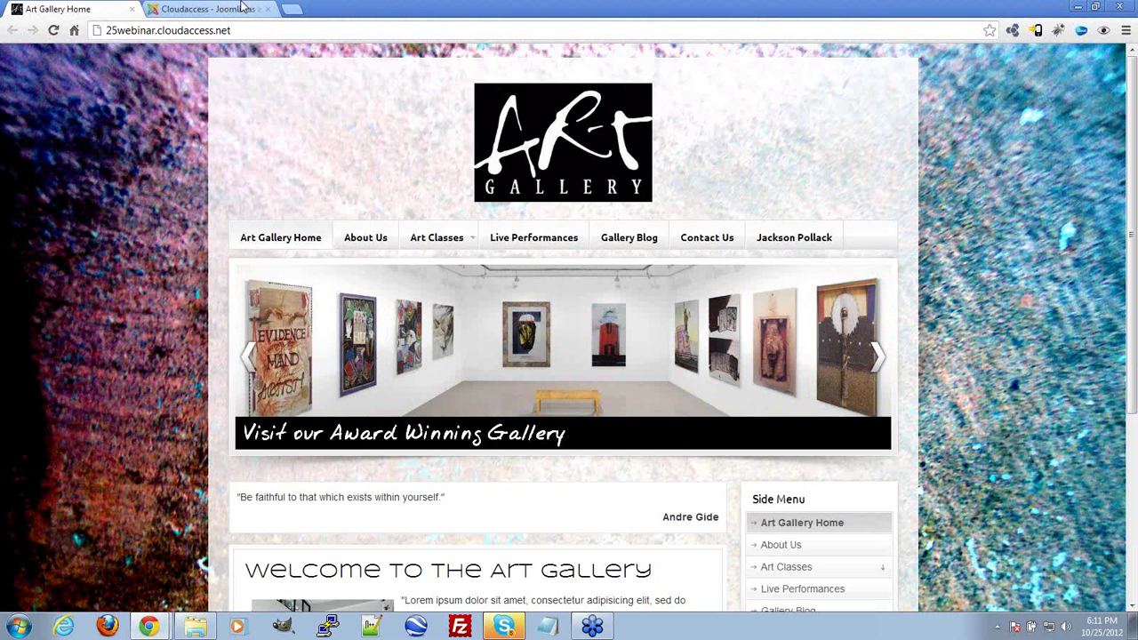
Step: Open a new tab ahead of the others and search Google for "art gallery in traverse city"
left_click(292, 11)
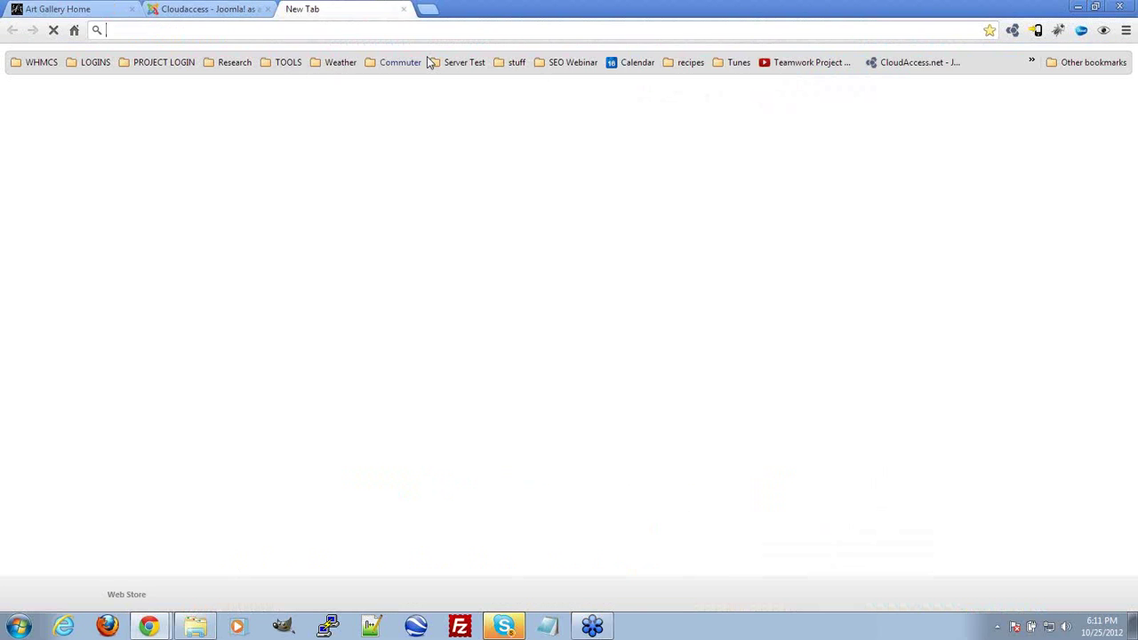
left_click_drag(347, 9, 80, 9)
left_click(218, 7)
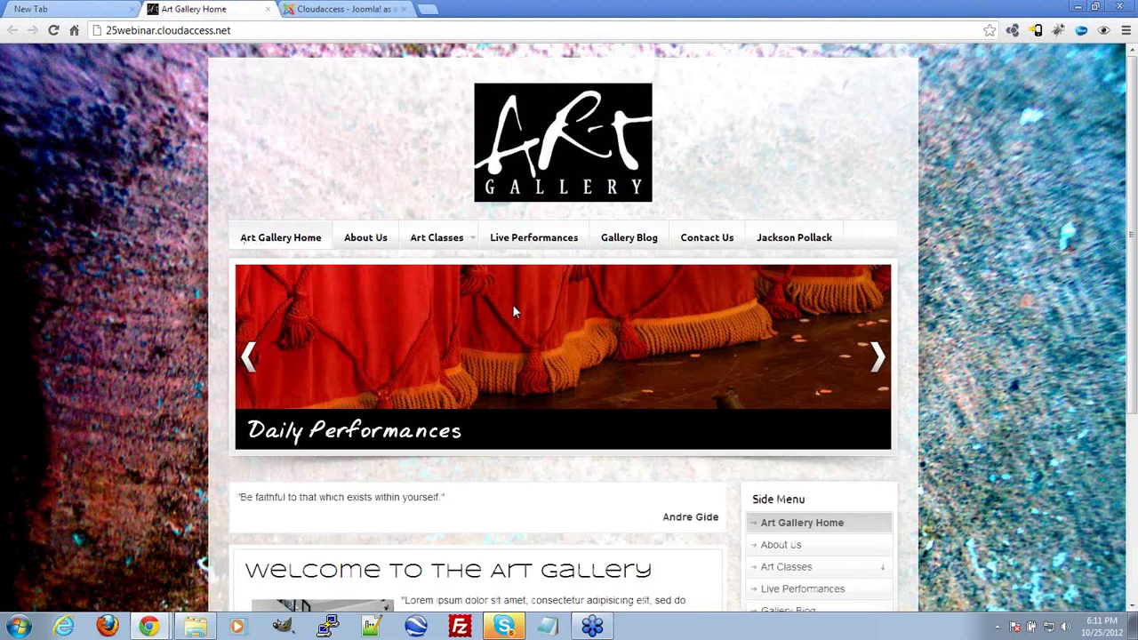
left_click(89, 9)
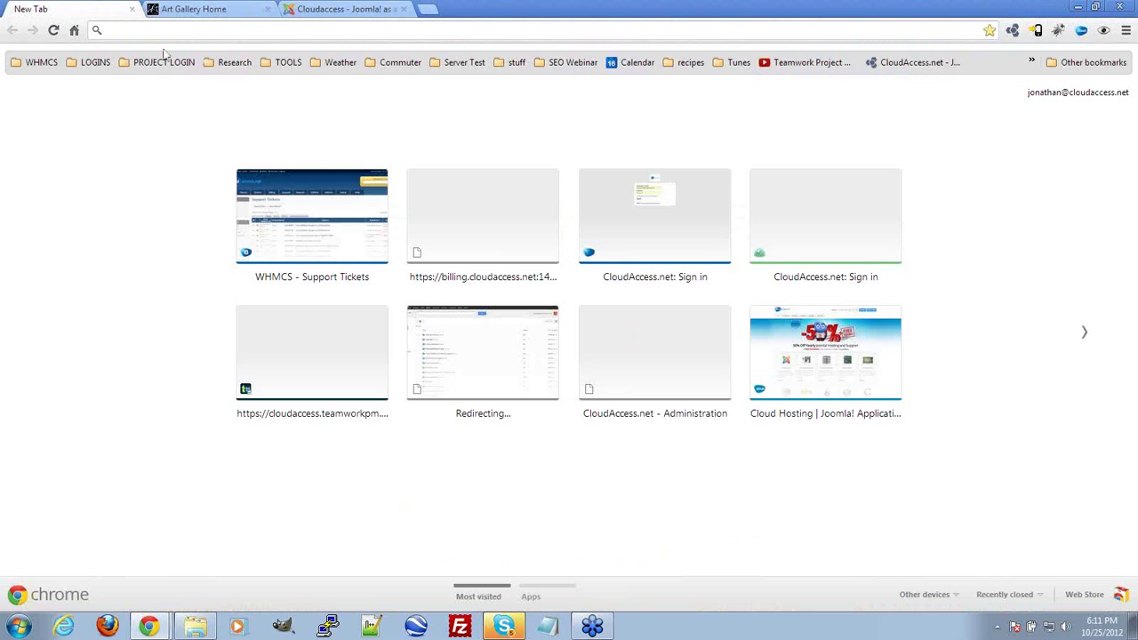
type("art gal")
type("lery in trave")
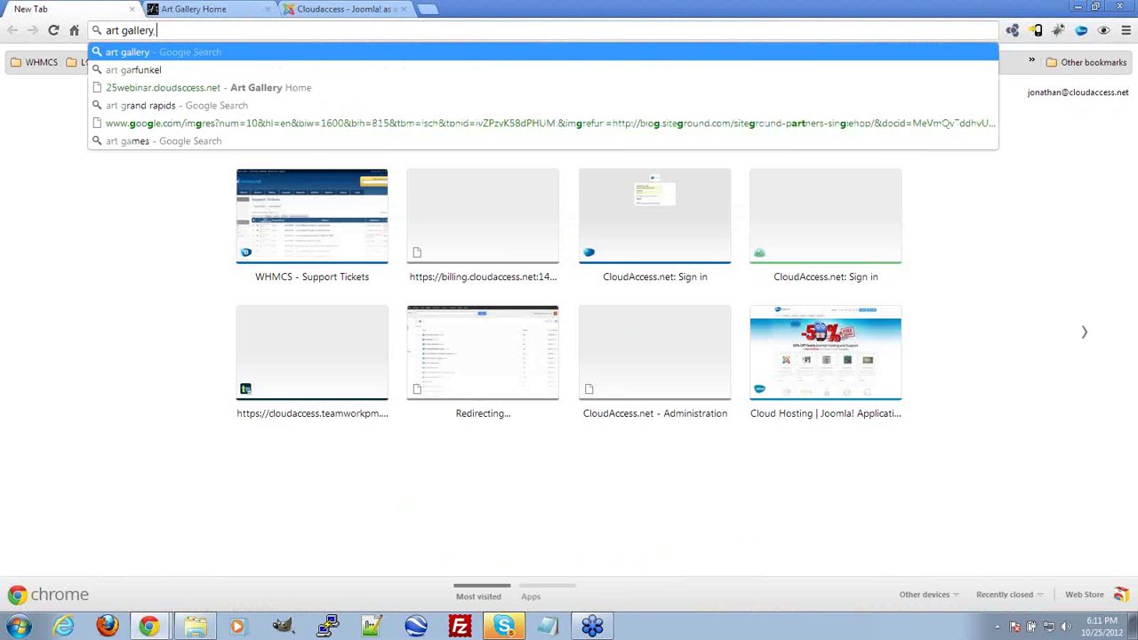
type("rse city")
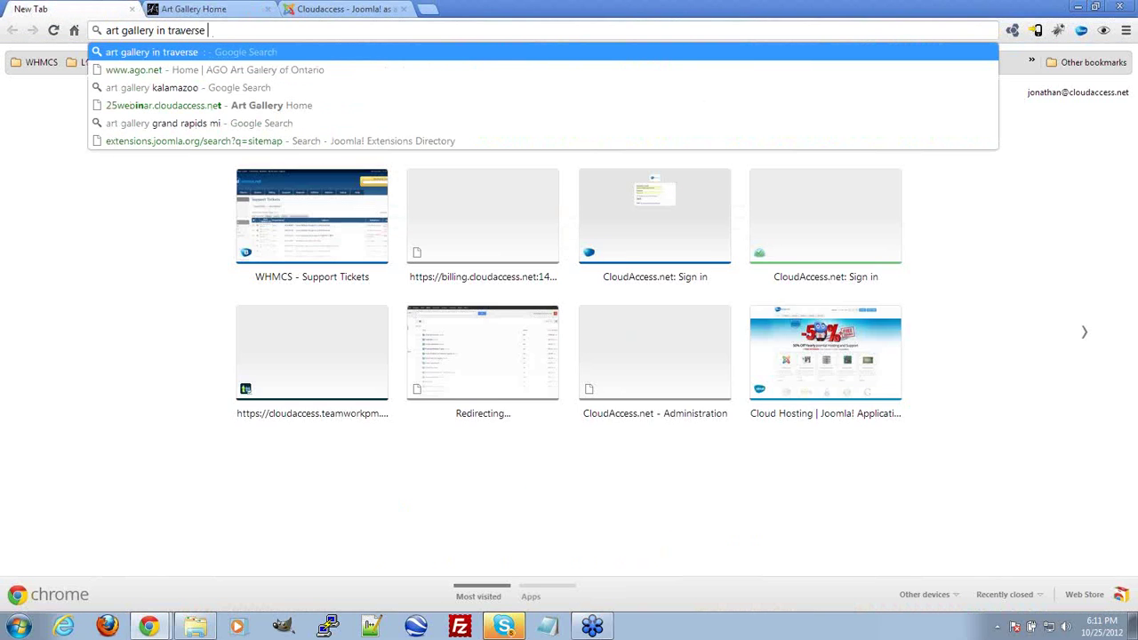
key("Return")
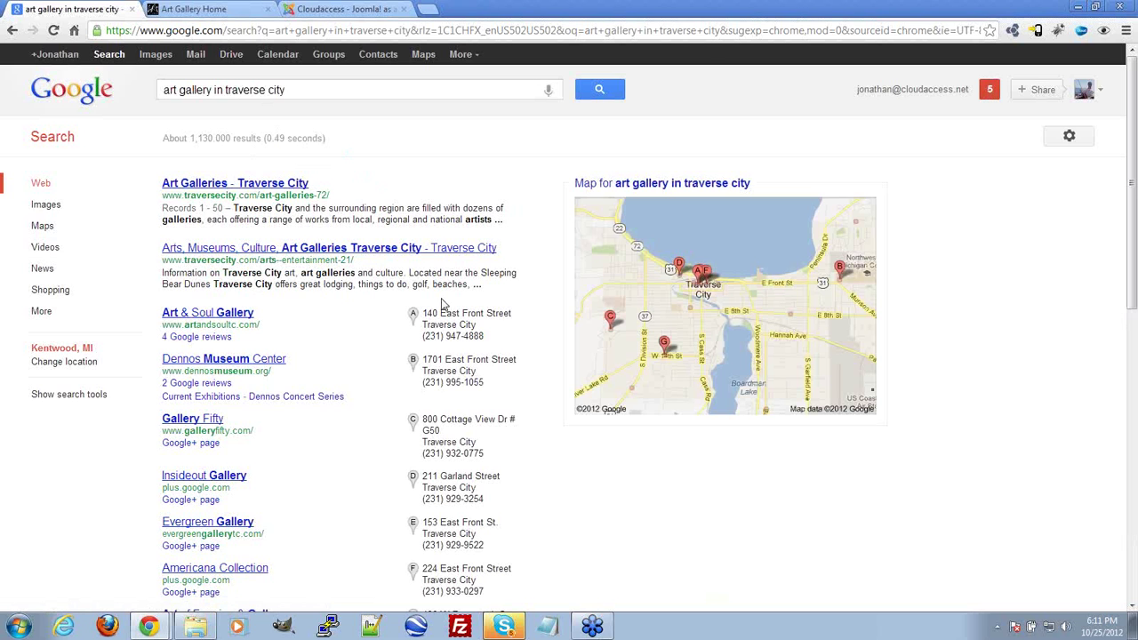
Step: Look through the results and open the Dennos Museum Center's Current Exhibitions page in a new tab
scroll(140, 241, "down", 1)
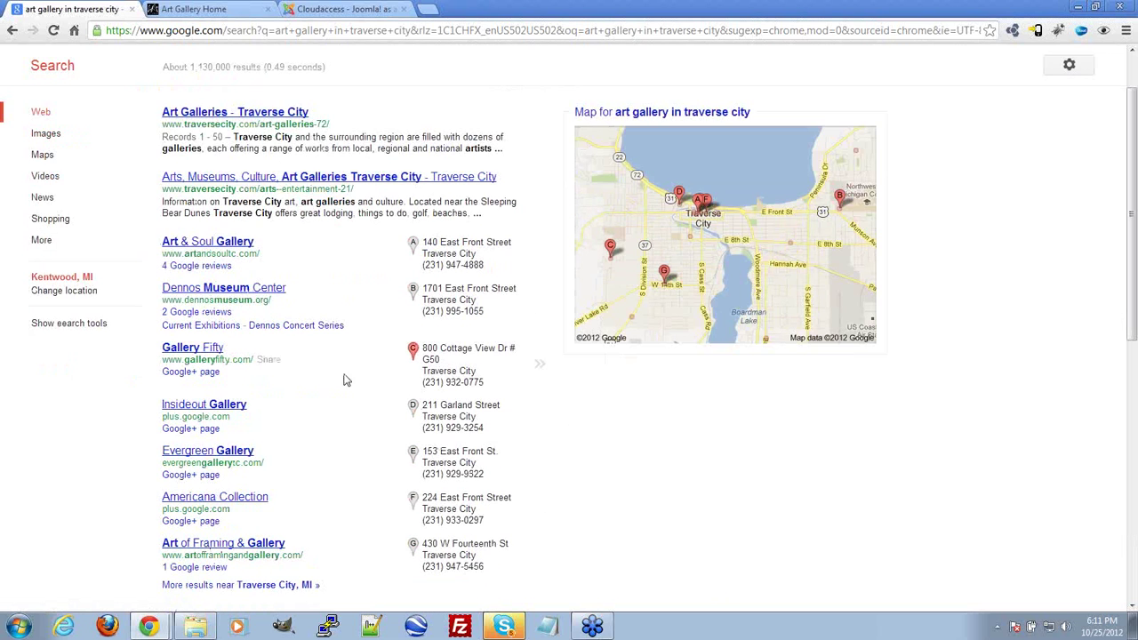
scroll(775, 465, "down", 5)
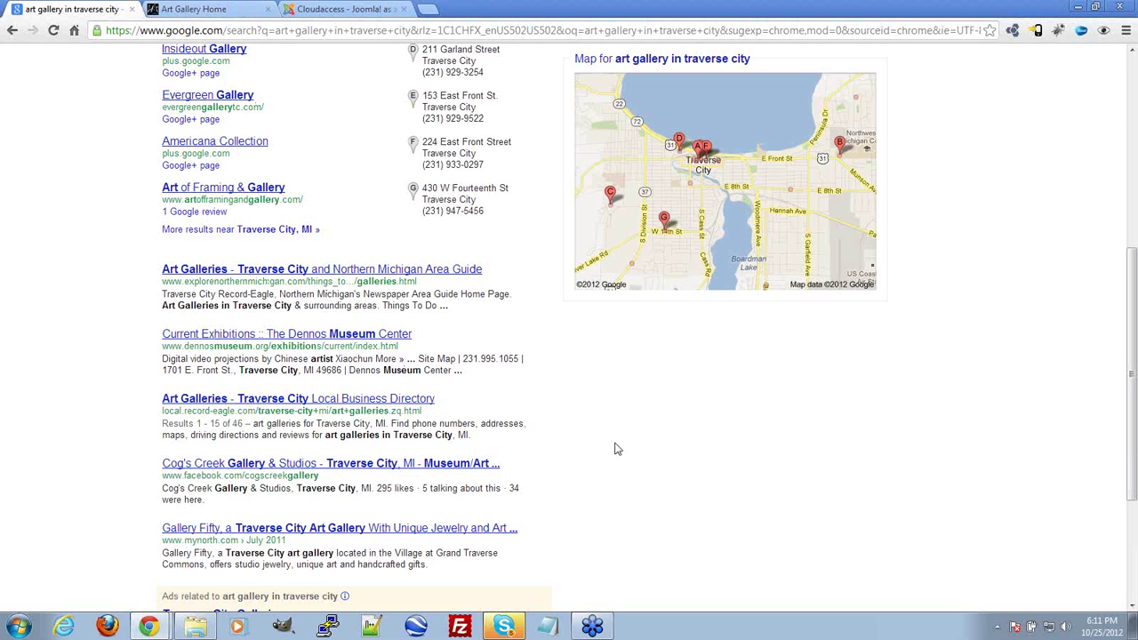
scroll(319, 438, "down", 1)
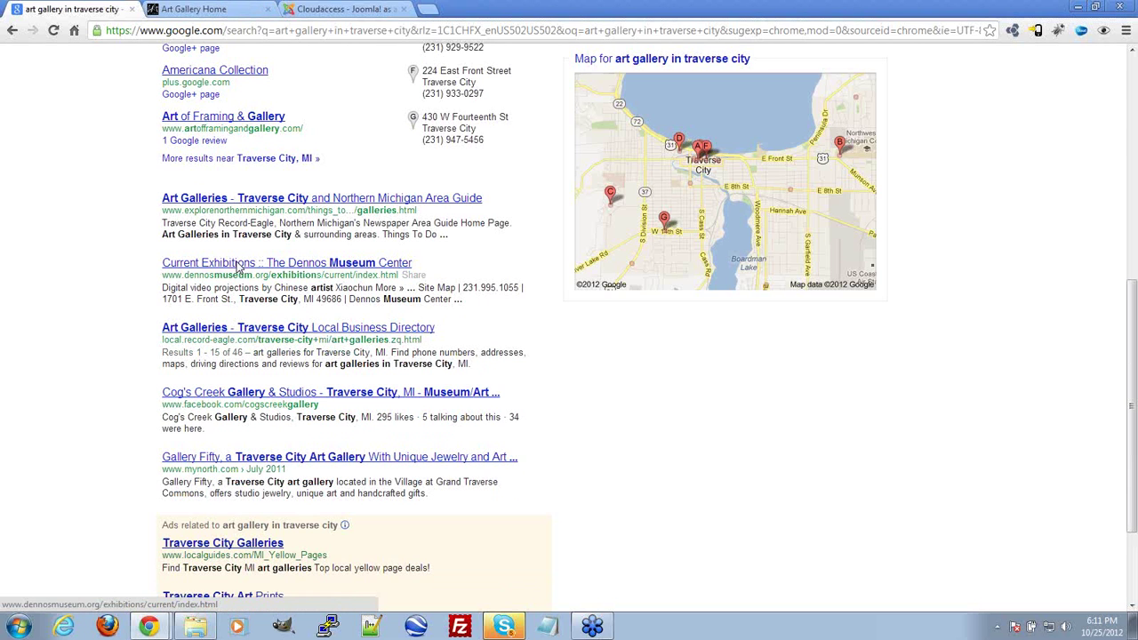
middle_click(233, 267)
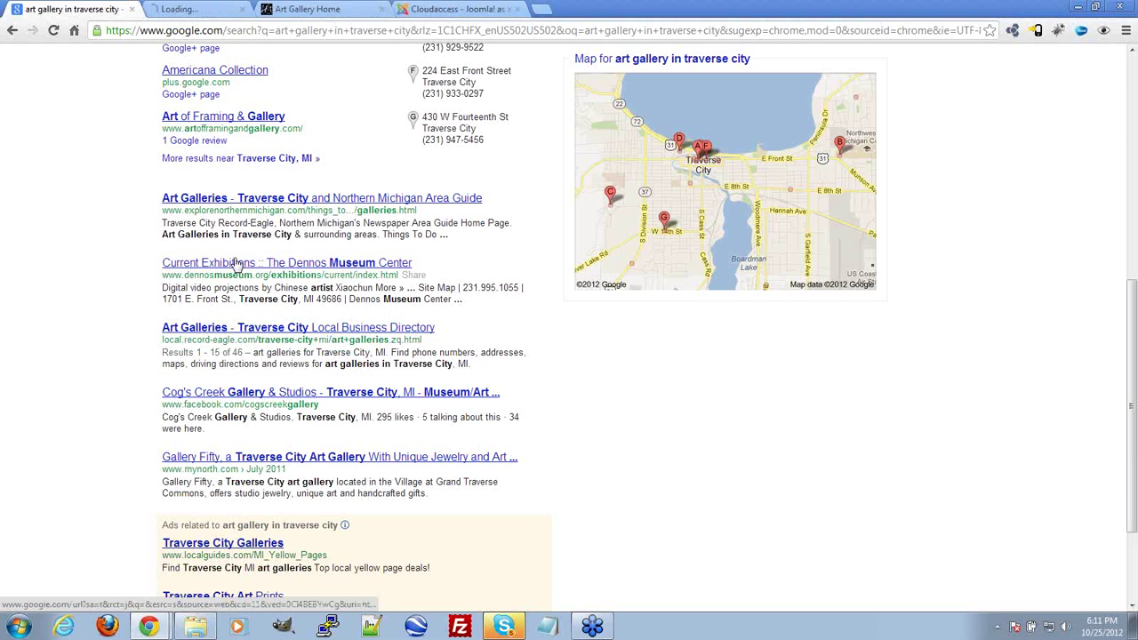
left_click(216, 8)
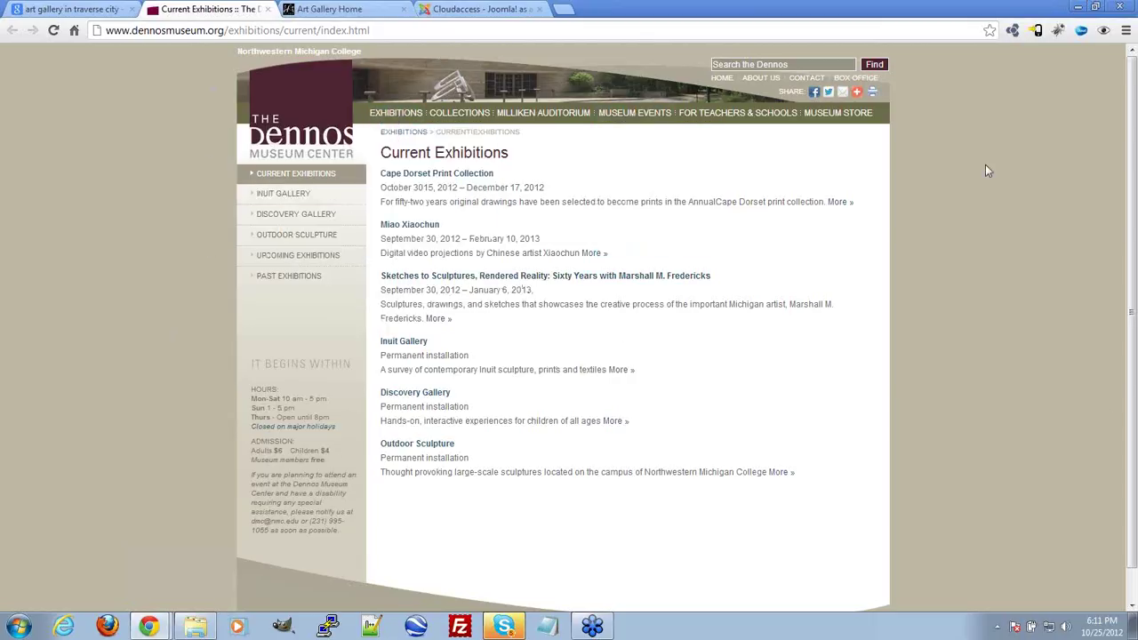
Step: Display the HTML source of the museum's Current Exhibitions page and look through it
right_click(136, 167)
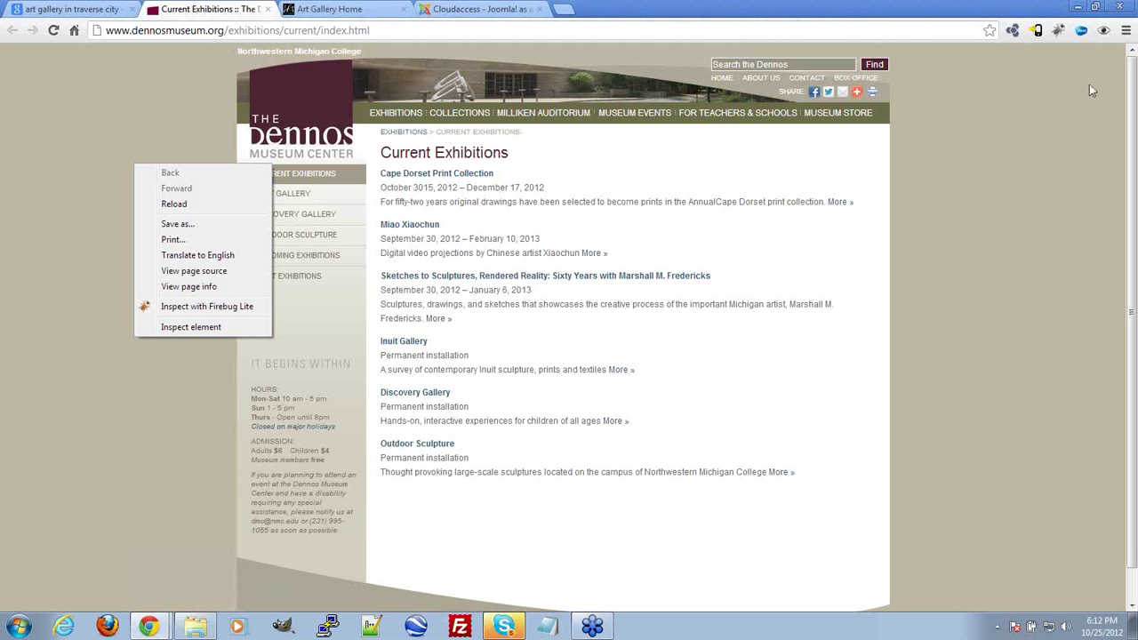
left_click(201, 276)
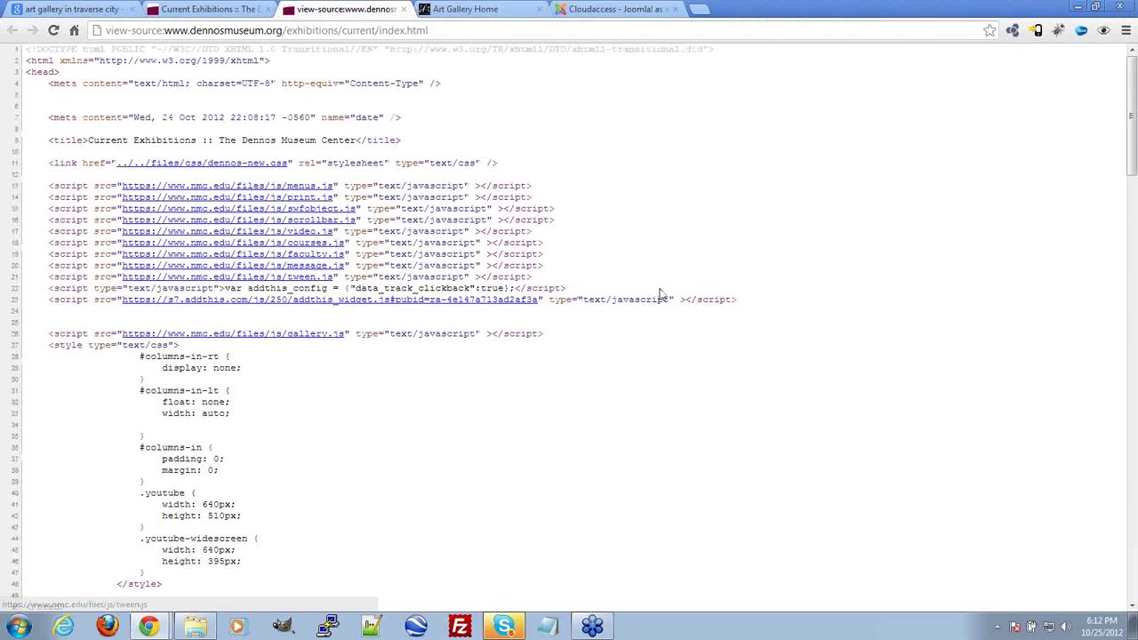
scroll(661, 299, "down", 5)
scroll(661, 299, "up", 5)
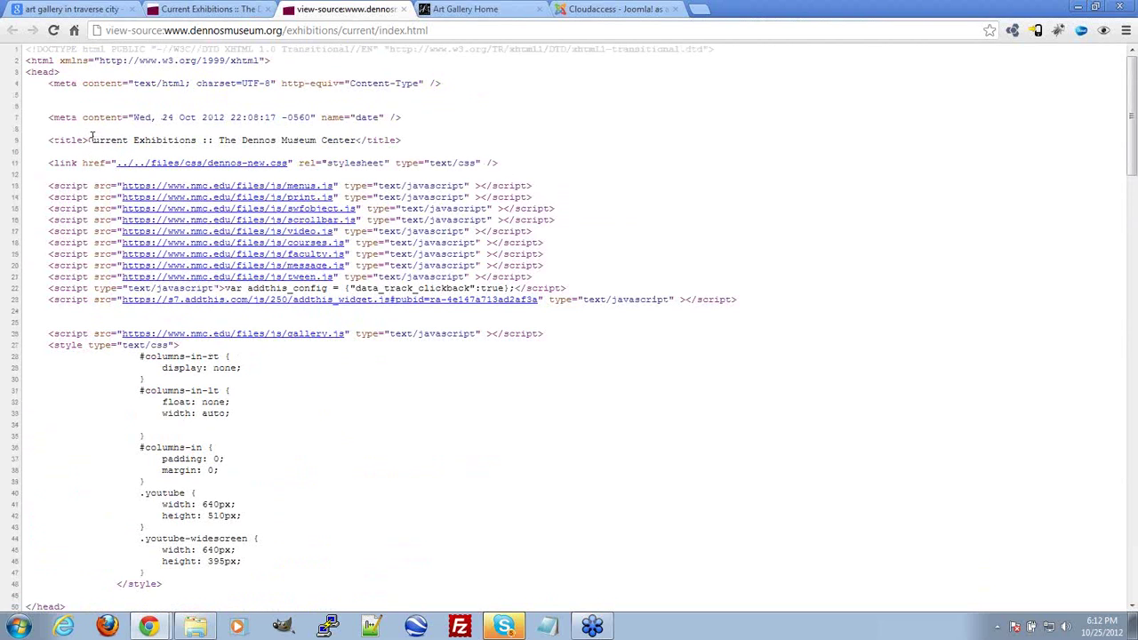
Step: Highlight the page title text and its enclosing title tag in the source to examine the page's metadata
left_click_drag(93, 140, 386, 140)
left_click(556, 142)
left_click_drag(54, 142, 412, 140)
left_click(430, 131)
scroll(702, 276, "down", 3)
scroll(702, 276, "up", 3)
Step: Close the page source and Dennos Museum tabs and return to the art gallery search results
left_click(405, 10)
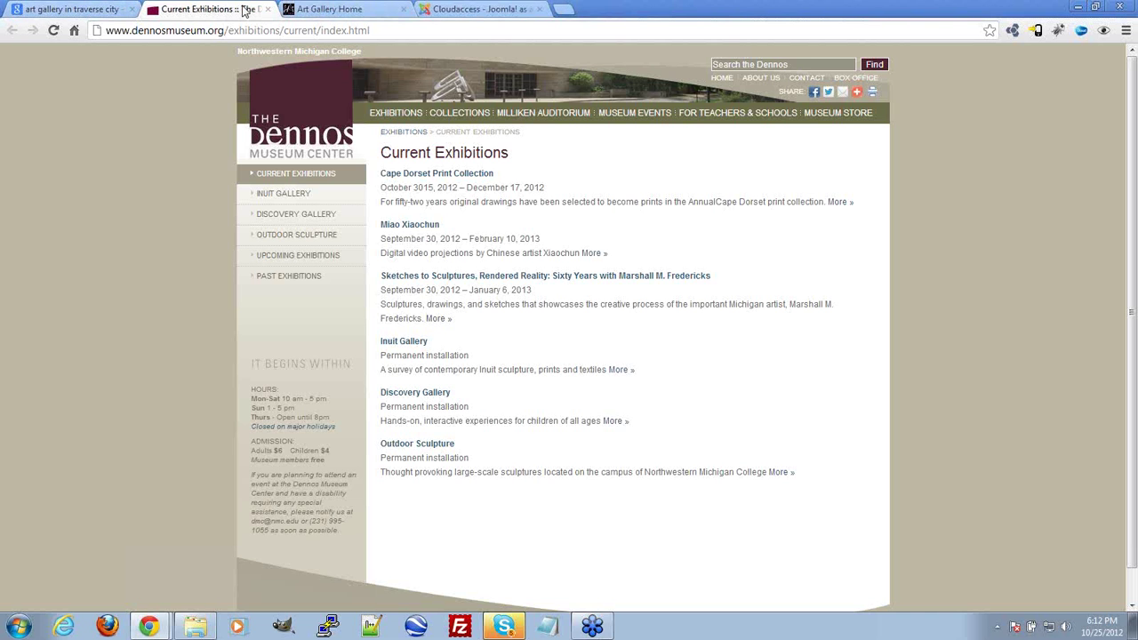
left_click(267, 9)
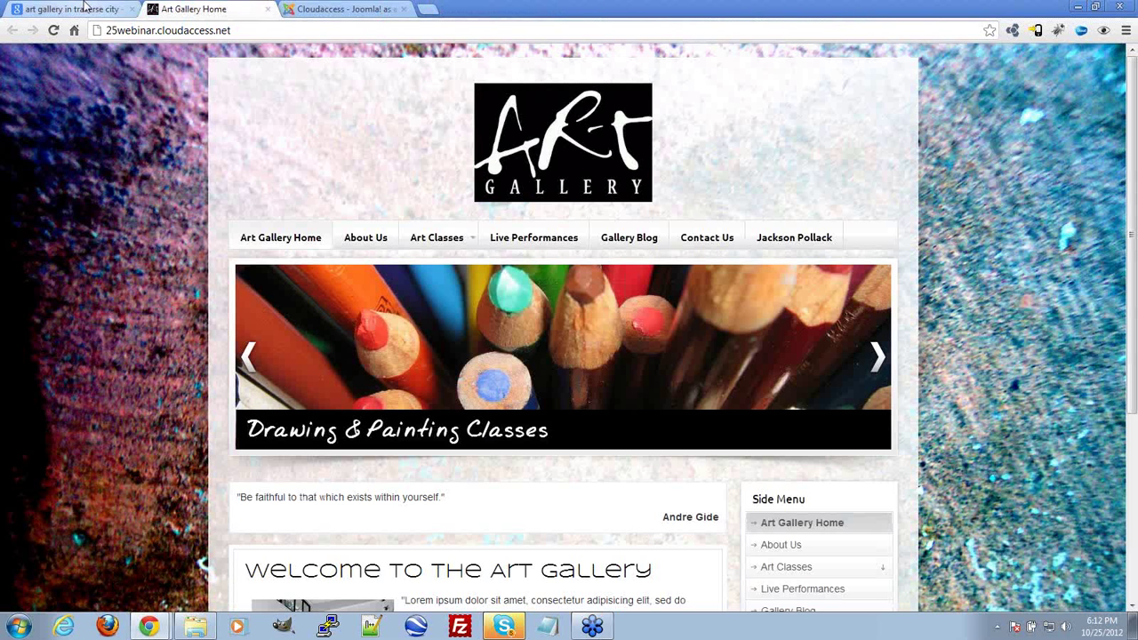
left_click(84, 7)
scroll(215, 284, "down", 2)
scroll(214, 284, "up", 2)
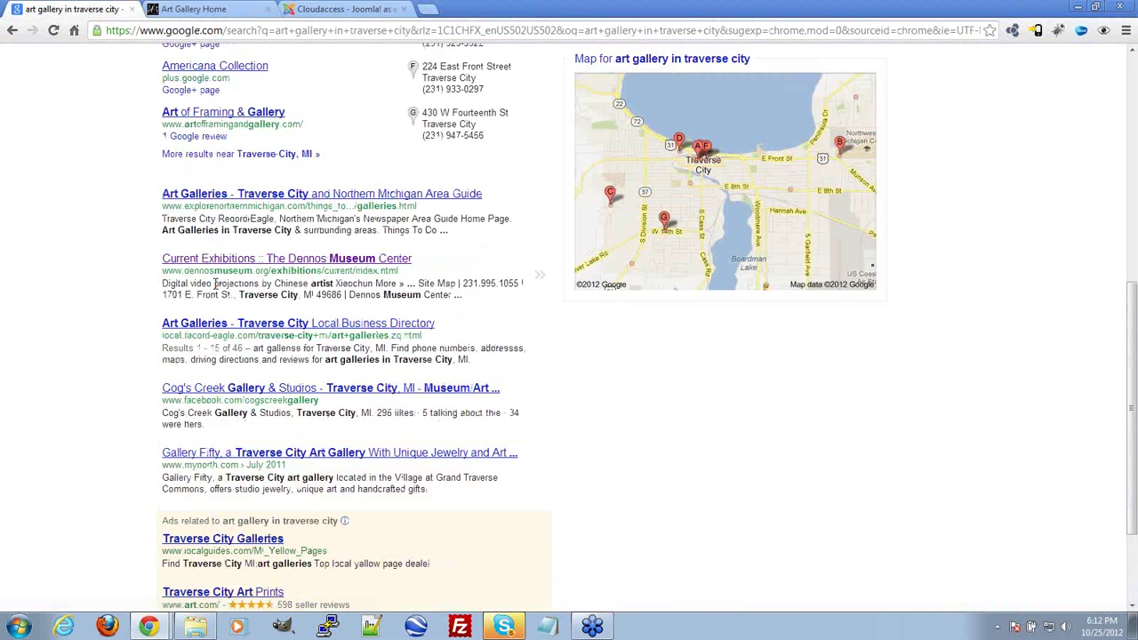
Step: Go to the second page of search results and open the Seed Studio Gallery site in a new tab
scroll(325, 407, "down", 1)
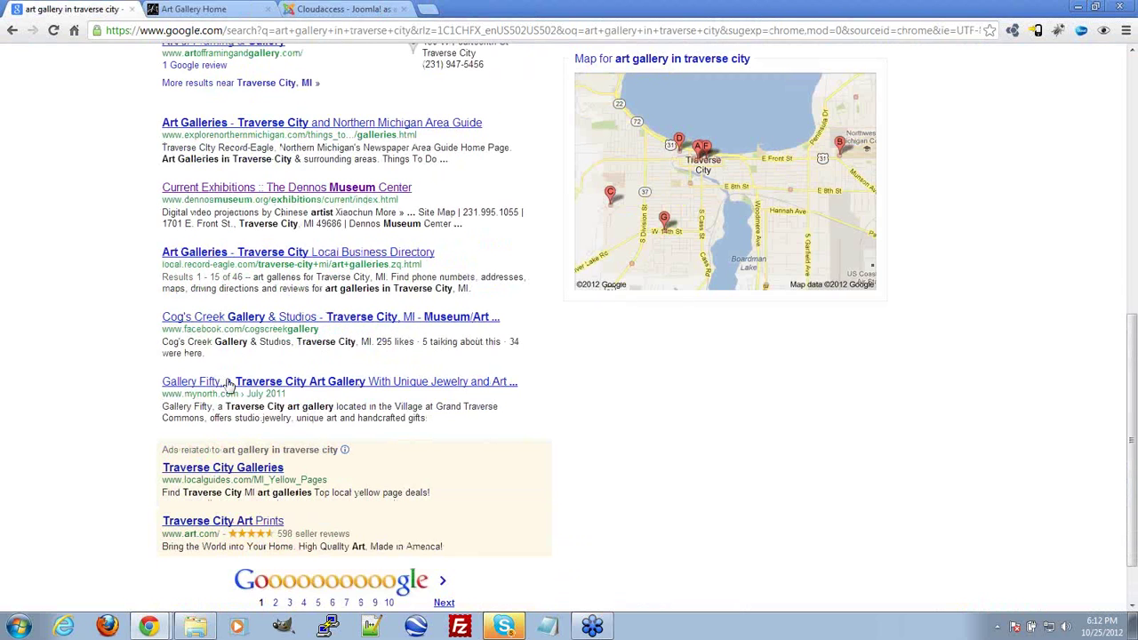
left_click(444, 603)
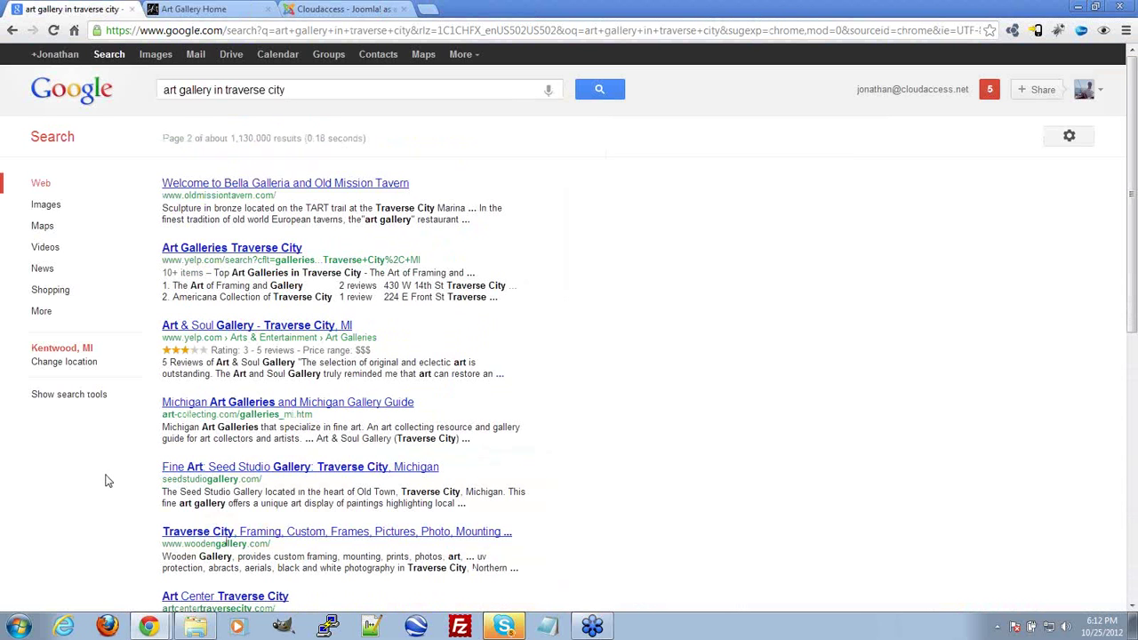
scroll(109, 463, "down", 2)
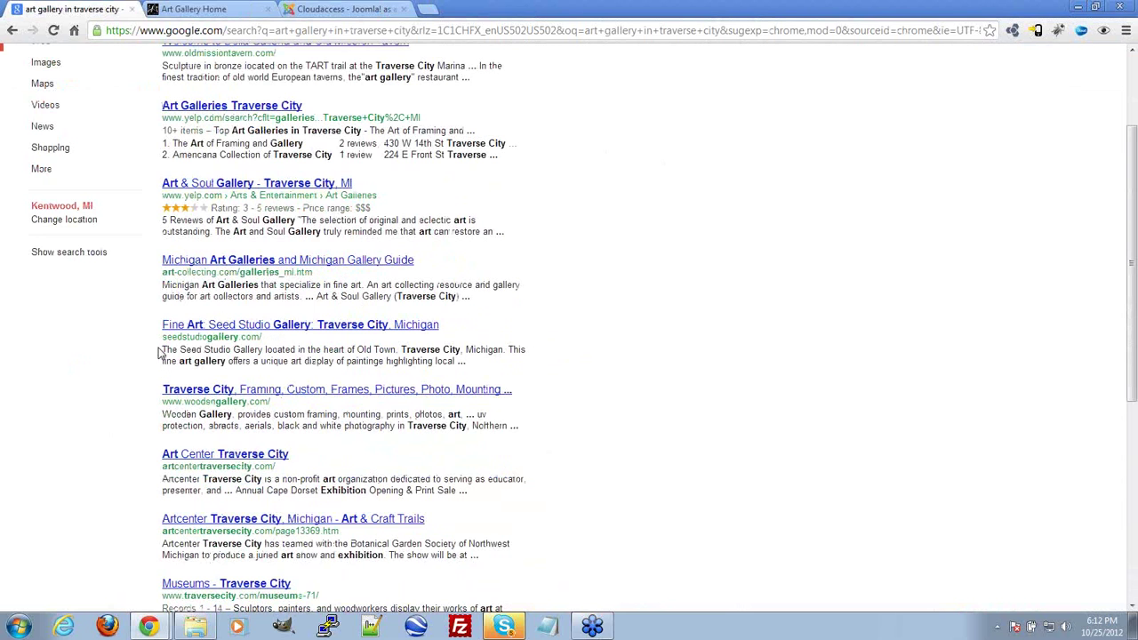
middle_click(233, 327)
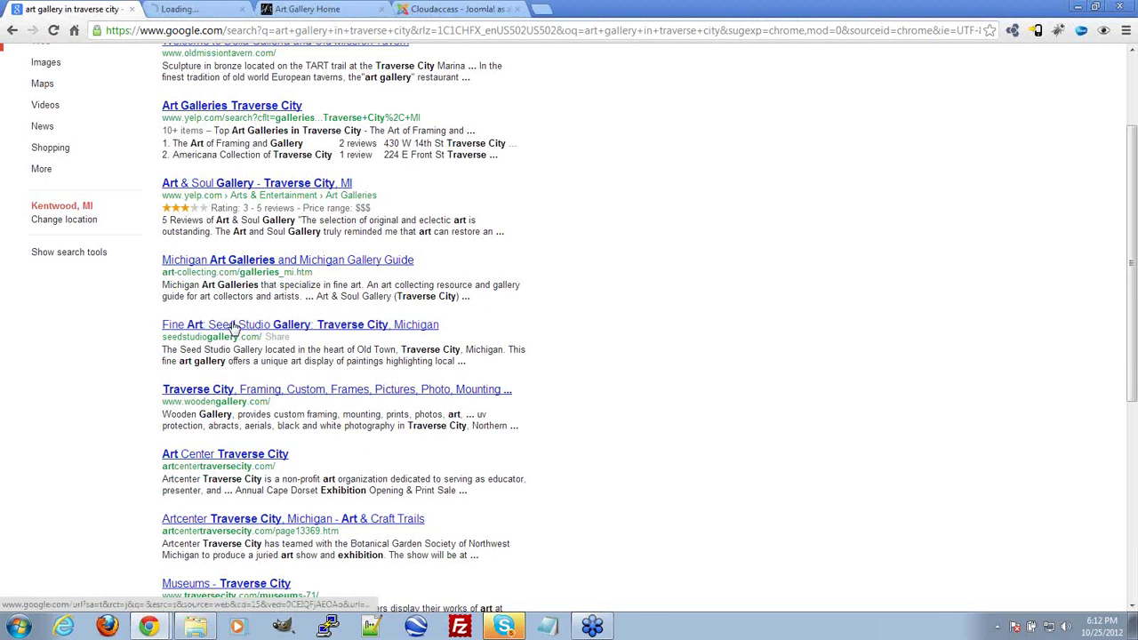
left_click(213, 9)
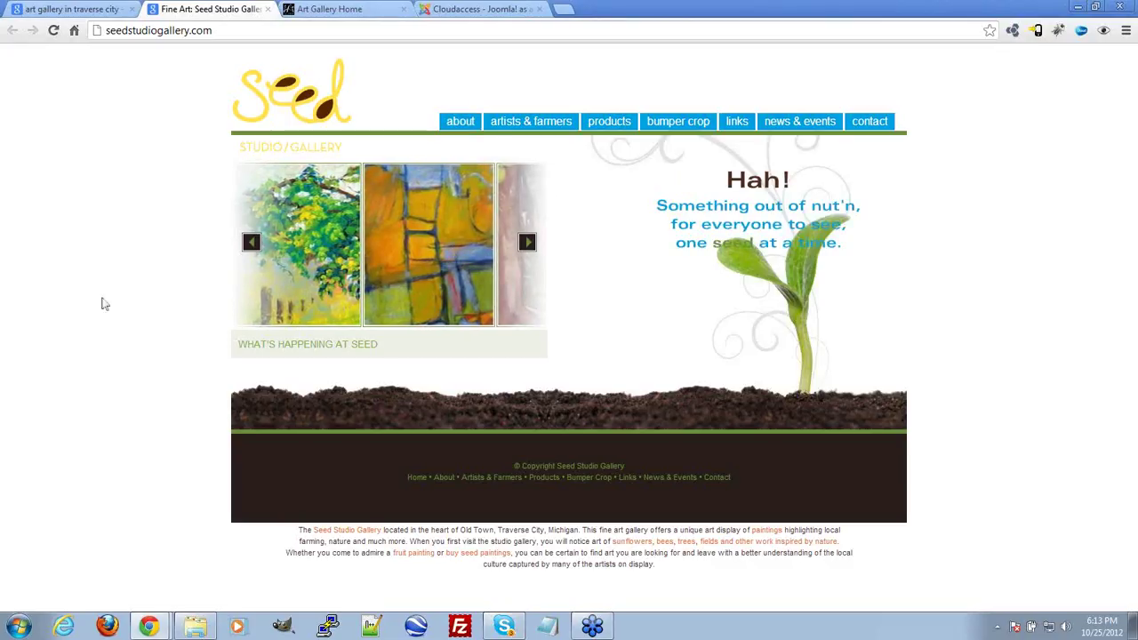
Step: Display the Seed Studio Gallery page source and highlight part of its title and the meta description content
right_click(153, 184)
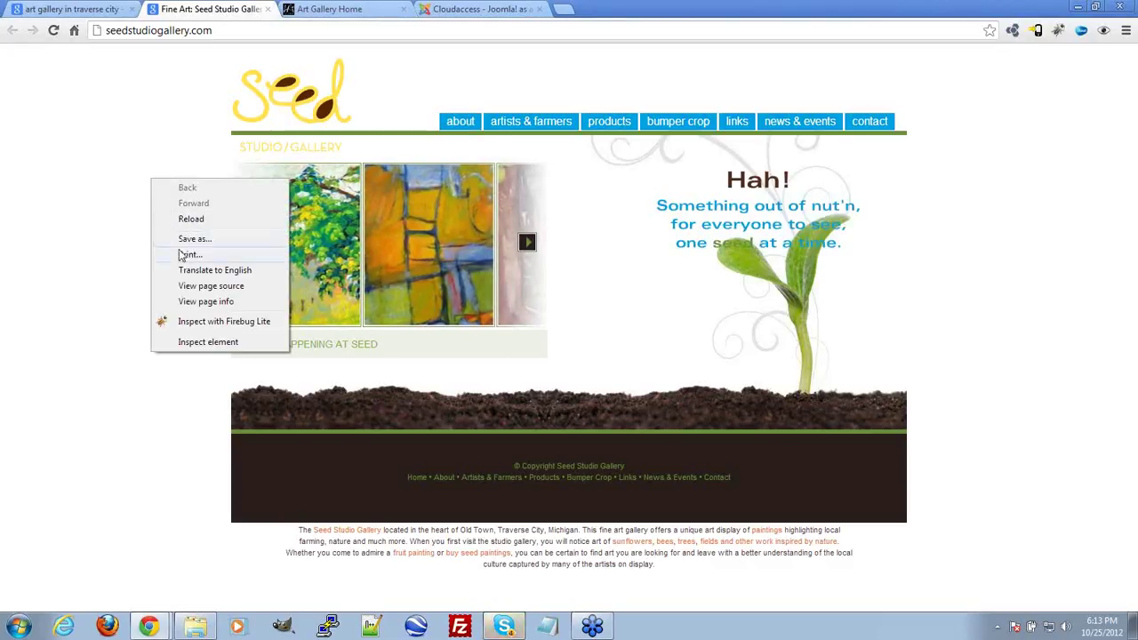
left_click(197, 287)
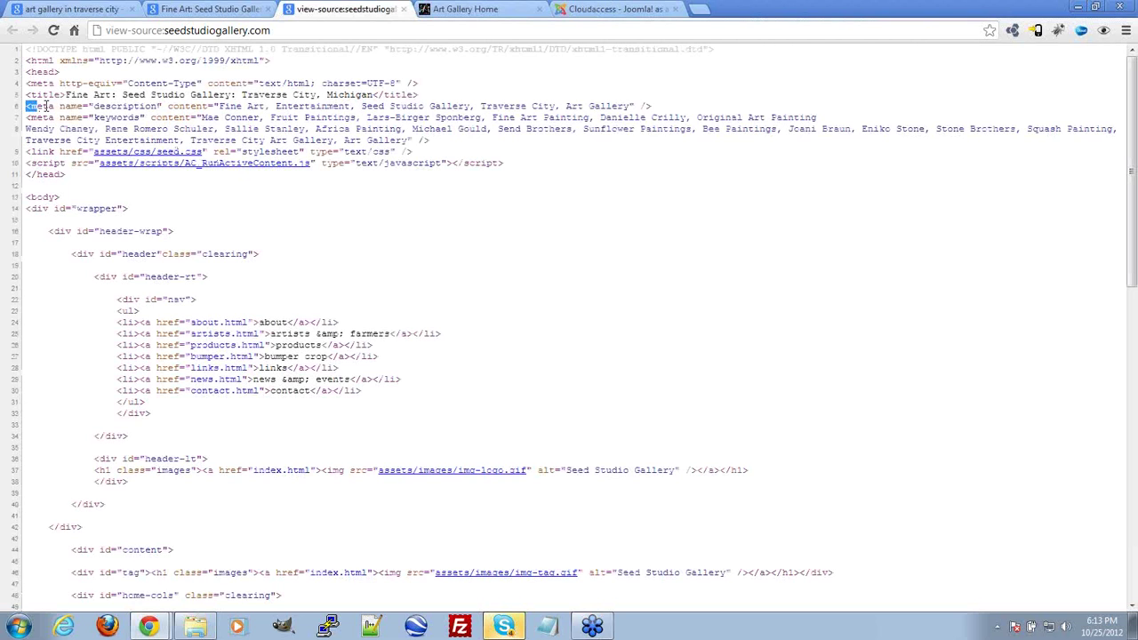
left_click(238, 113)
left_click_drag(92, 106, 156, 95)
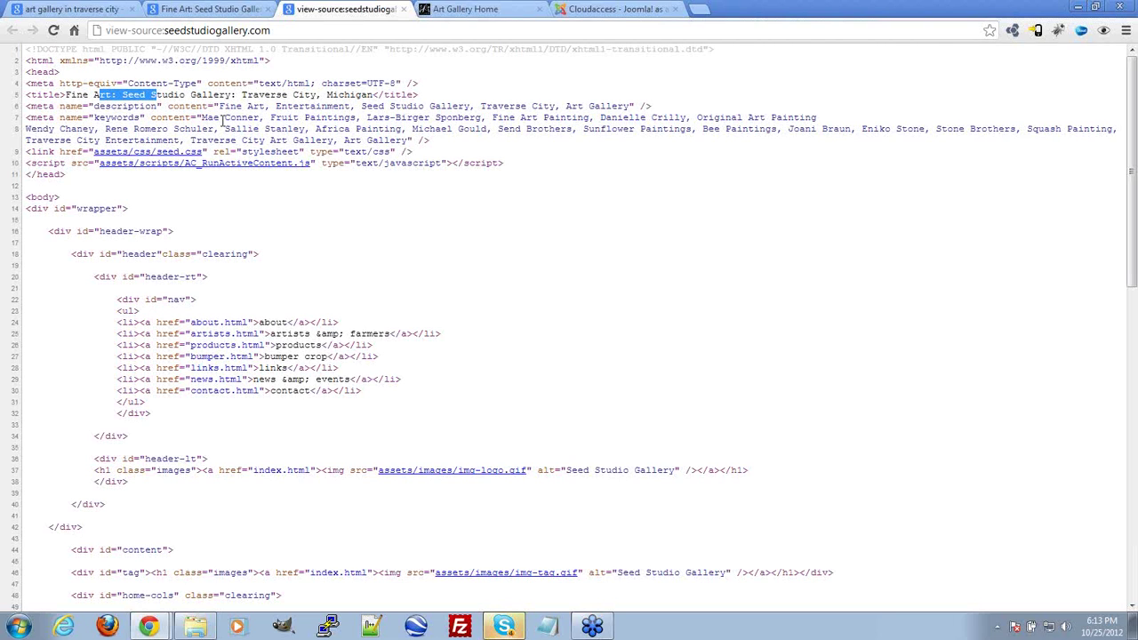
left_click_drag(287, 106, 293, 106)
left_click_drag(220, 105, 632, 106)
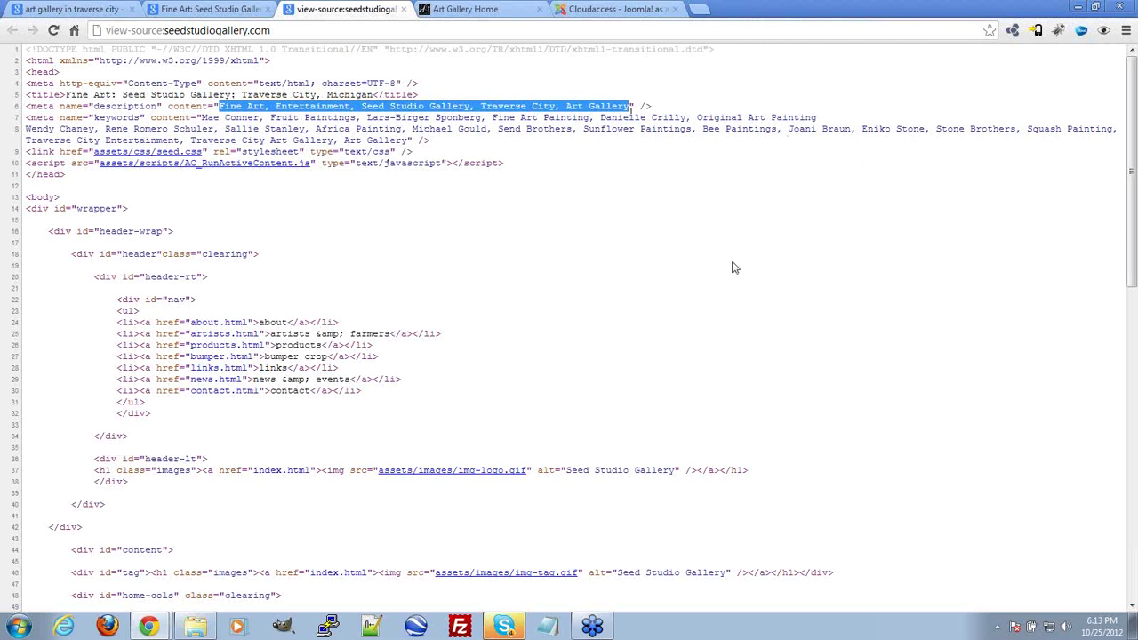
left_click(470, 122)
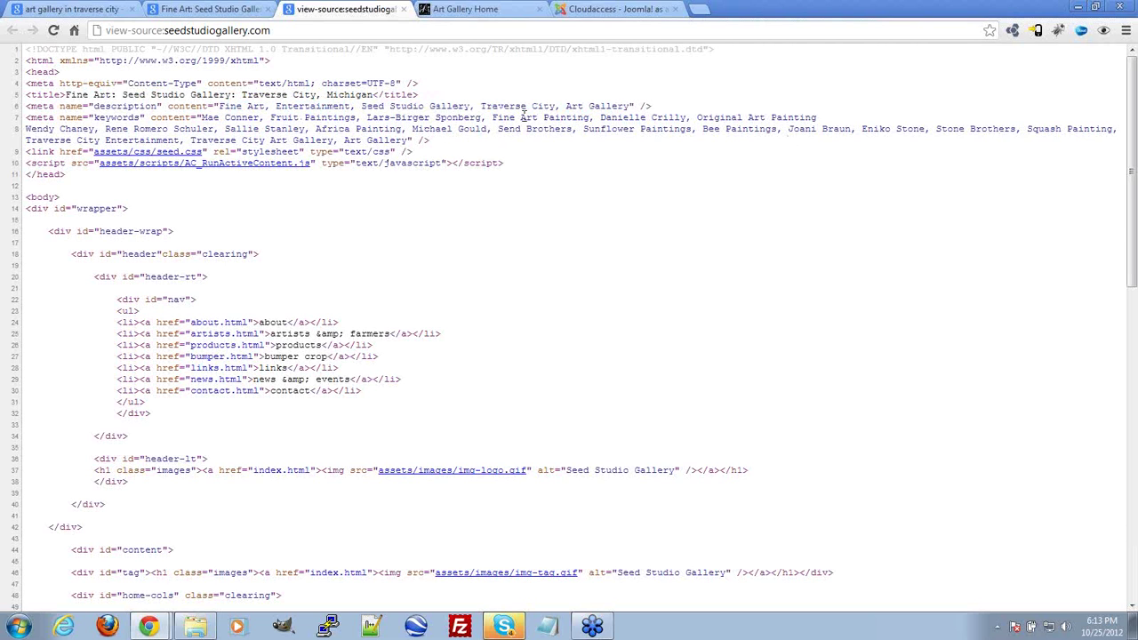
Step: Highlight individual entries in the meta keywords tag, including Fine Art Painting and Original Art Painting
left_click_drag(493, 116, 583, 117)
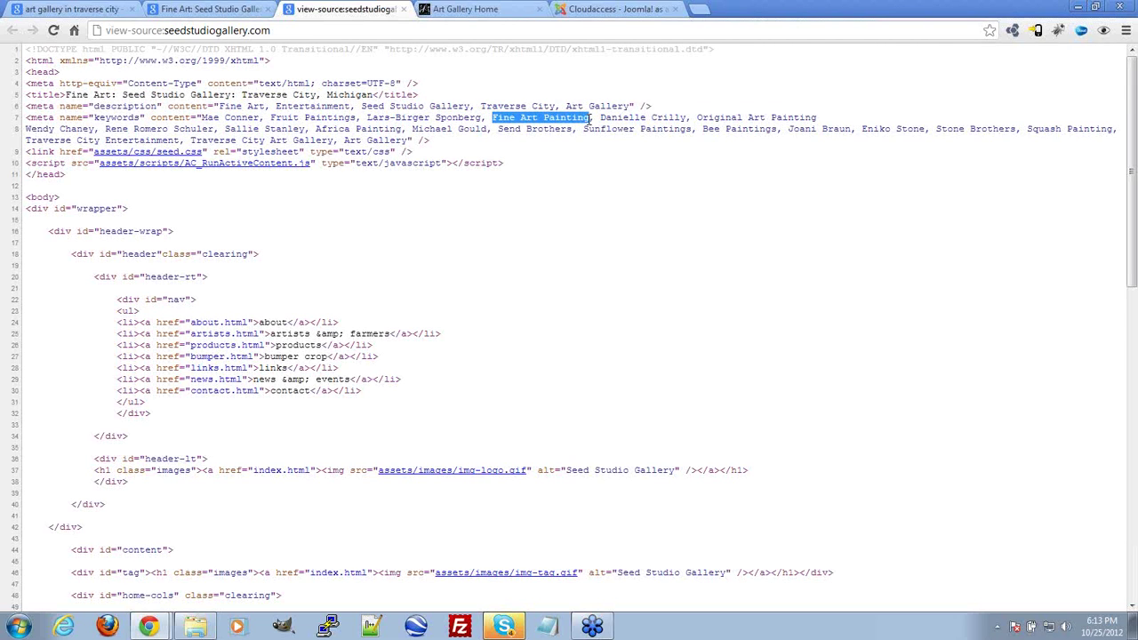
left_click_drag(685, 117, 601, 117)
left_click_drag(698, 117, 847, 117)
left_click_drag(109, 128, 403, 129)
left_click(170, 129)
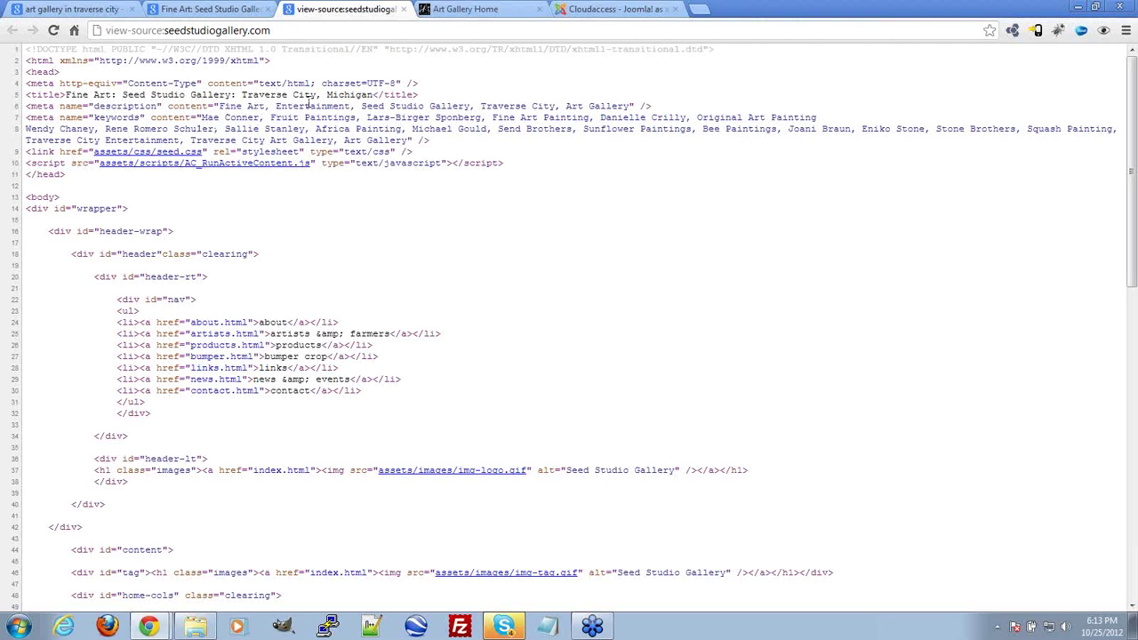
Step: Highlight Traverse City in the meta description and in the page title to compare them
left_click_drag(485, 106, 562, 105)
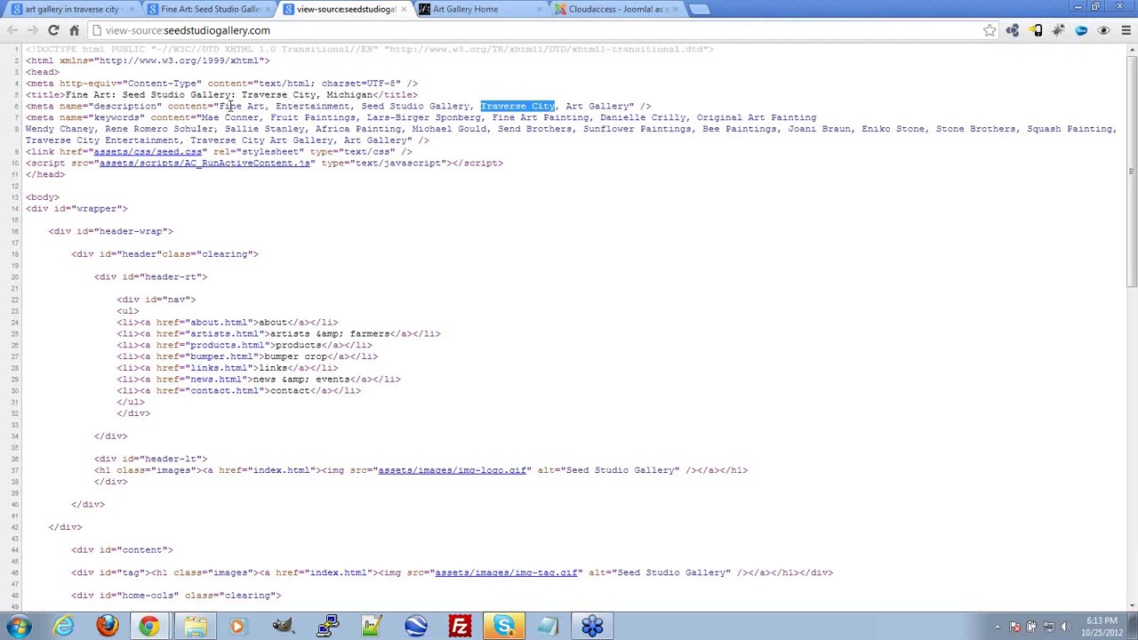
left_click_drag(240, 94, 315, 89)
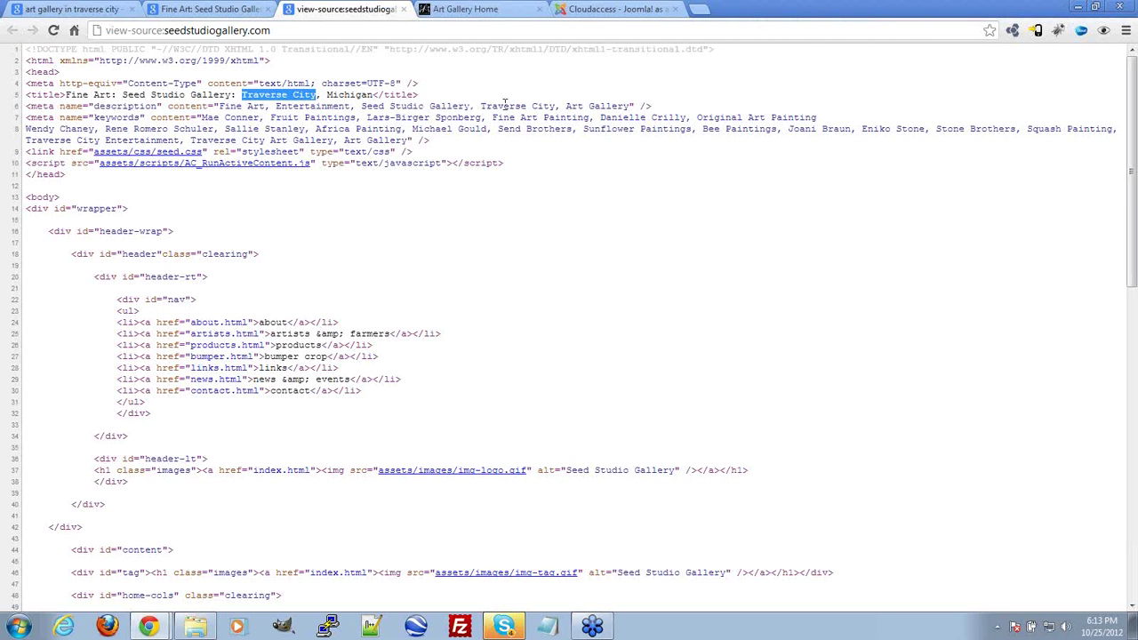
left_click_drag(481, 106, 523, 105)
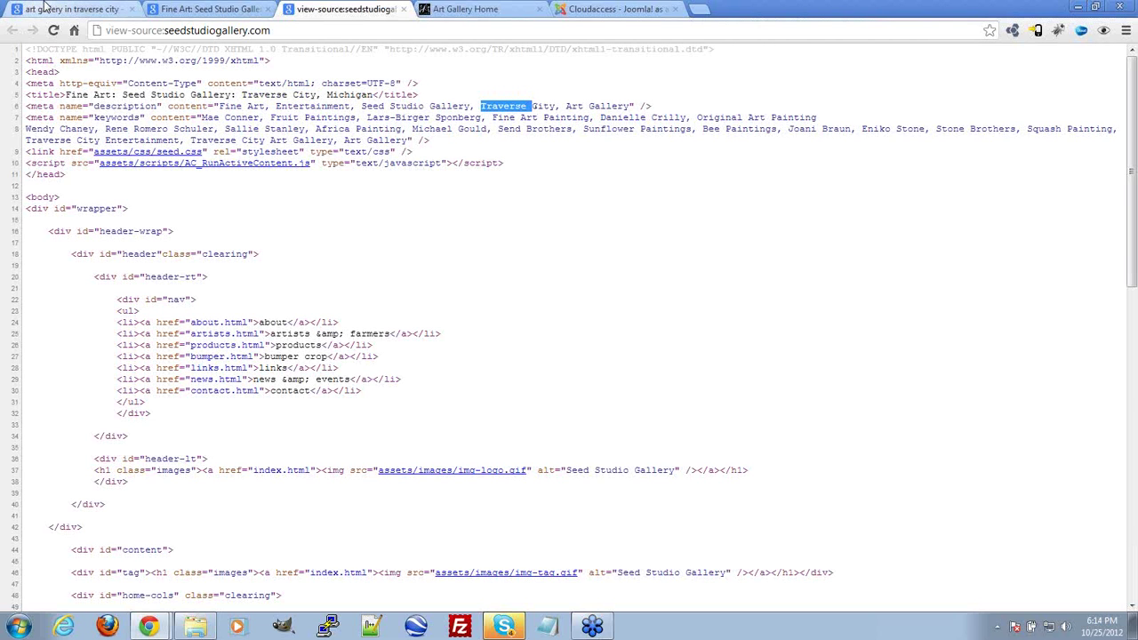
Step: Examine Seed Studio Gallery's description snippet in the search results and return to the site's page source
left_click(76, 9)
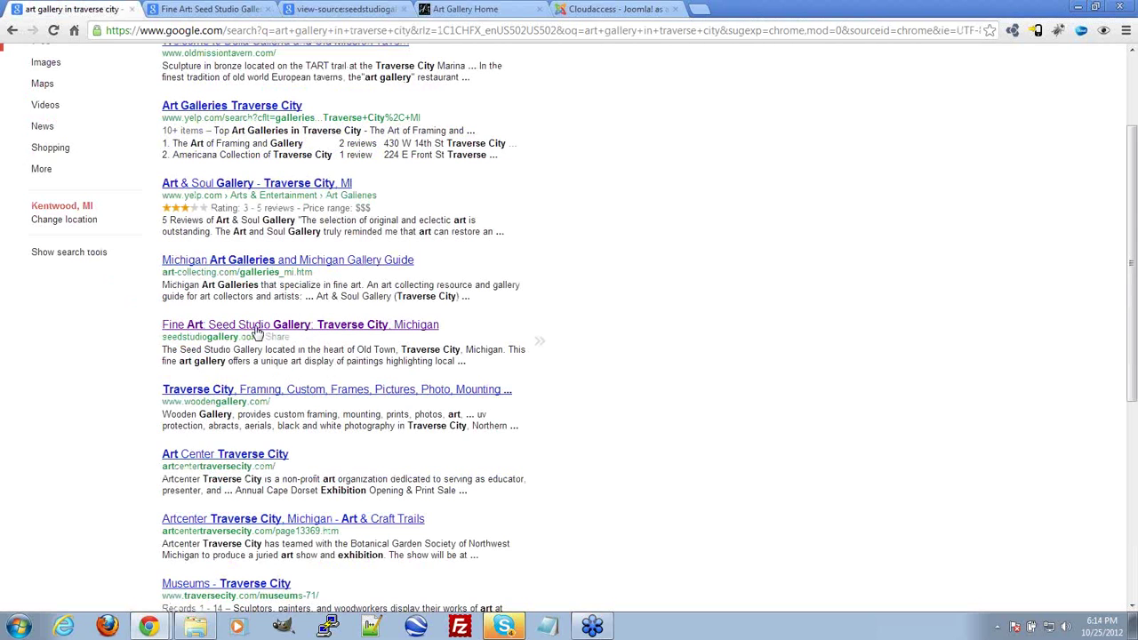
left_click_drag(165, 350, 487, 350)
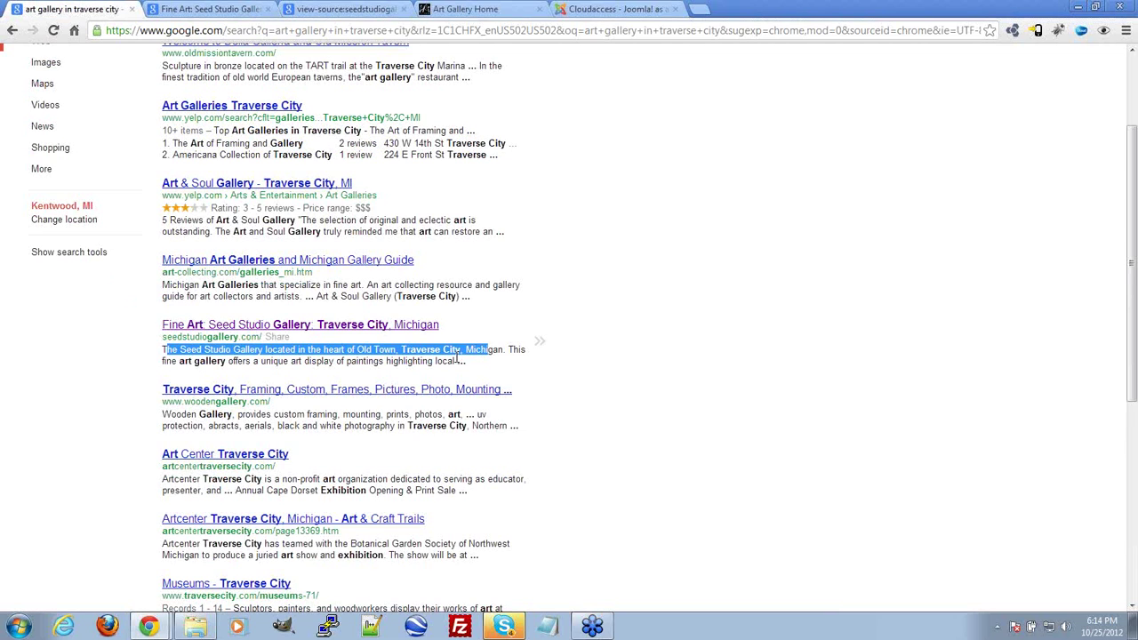
left_click(451, 360)
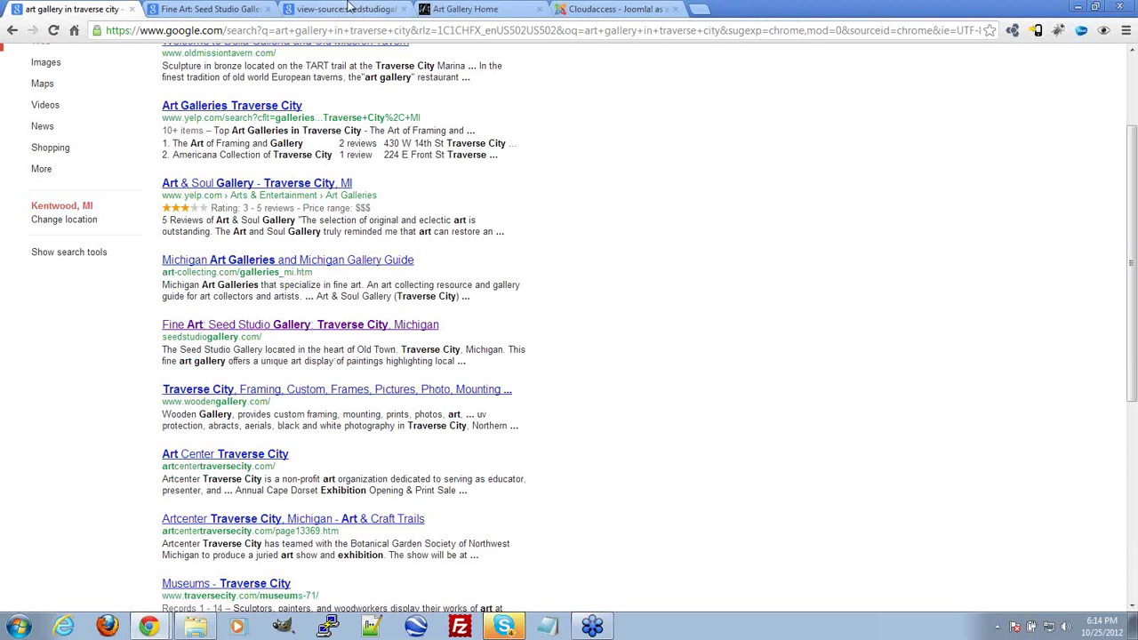
left_click(213, 7)
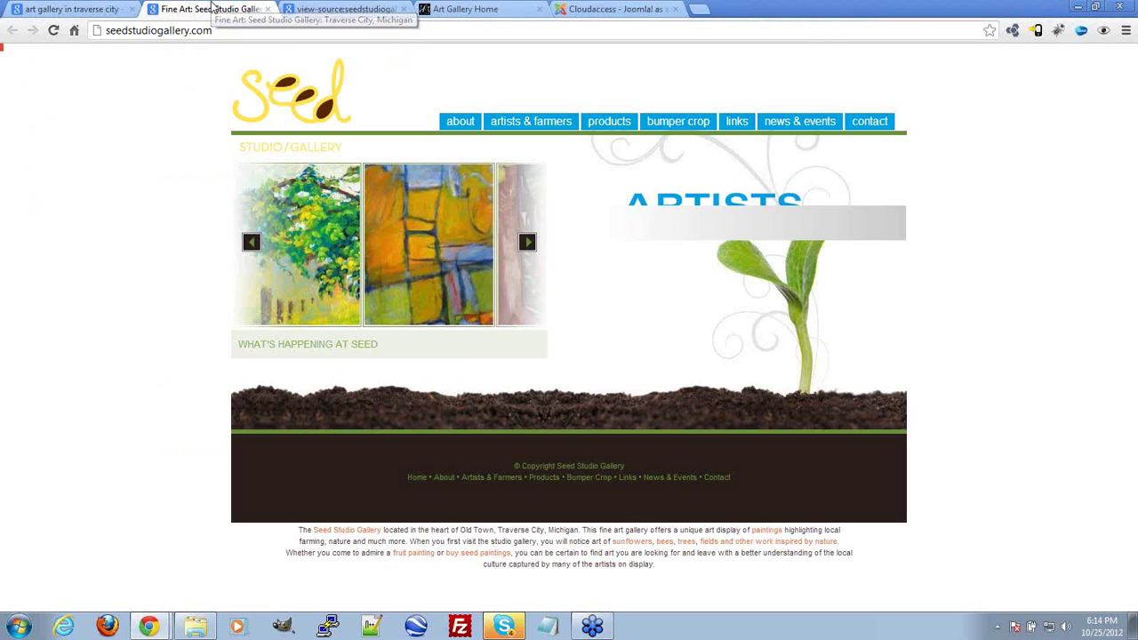
left_click(294, 9)
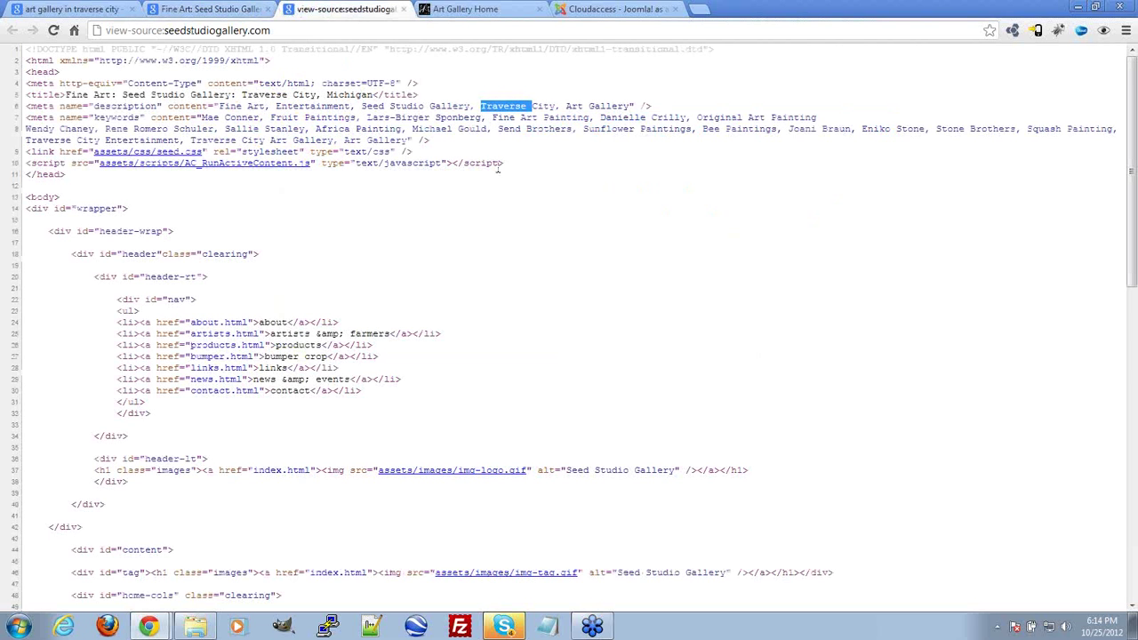
Step: Highlight the opening of the meta description tag in the source and clear the selection
left_click(453, 106)
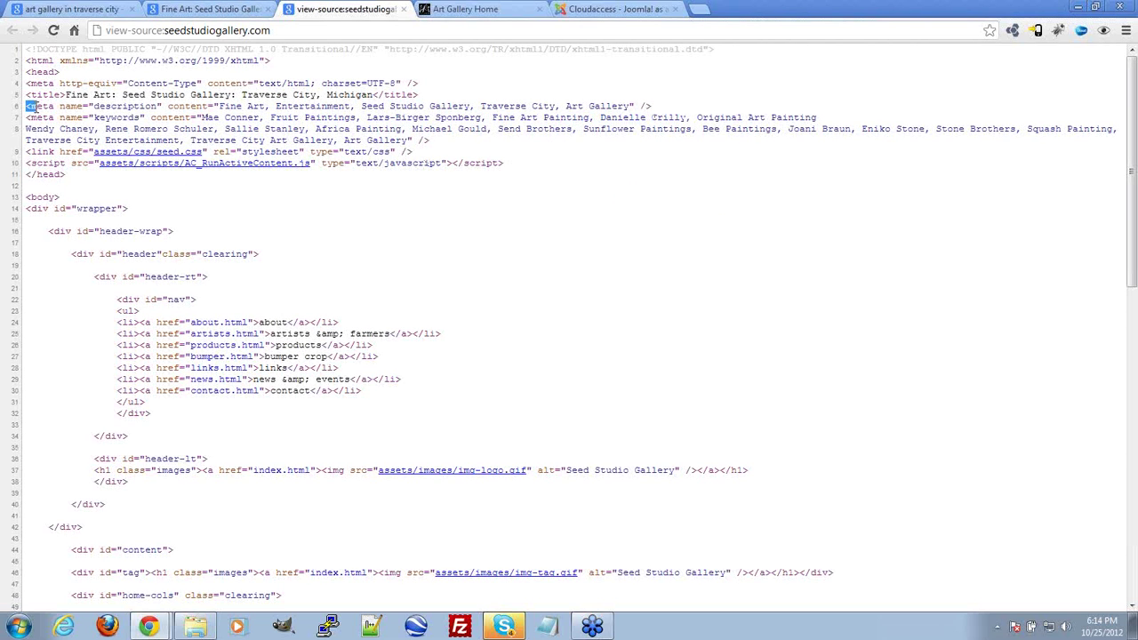
left_click_drag(32, 106, 145, 107)
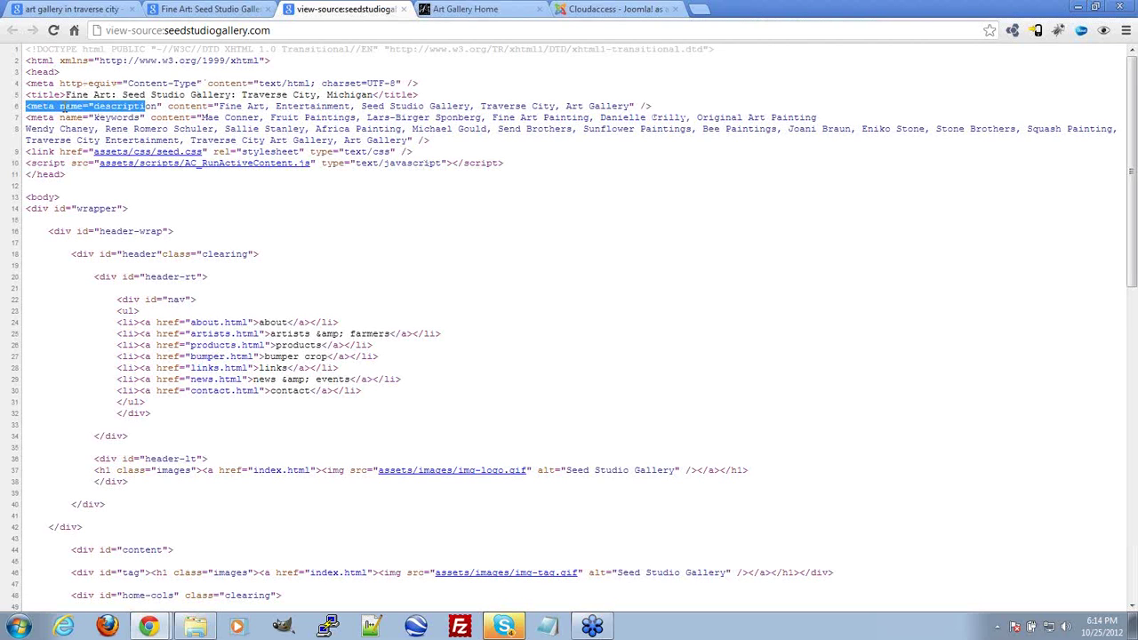
left_click(29, 94)
left_click_drag(29, 106, 116, 107)
triple_click(570, 152)
left_click(533, 263)
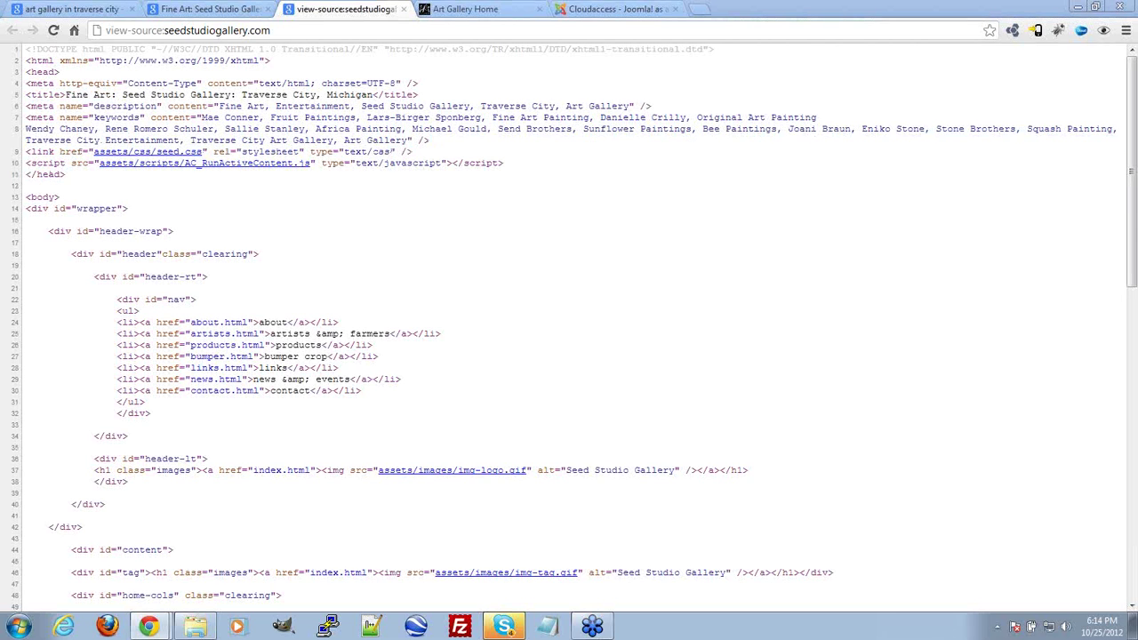
Step: Open the Google AdWords Keyword Tool from the Joomla SEO Checklist's Keyword Research section and close the checklist
left_click_drag(53, 178, 614, 9)
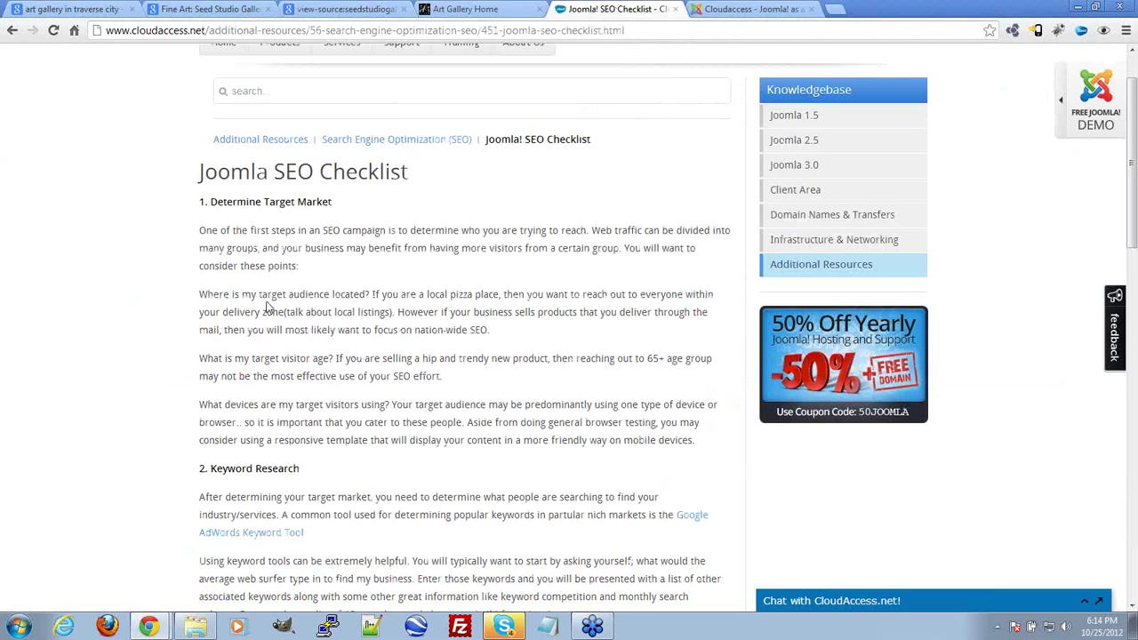
scroll(365, 347, "down", 1)
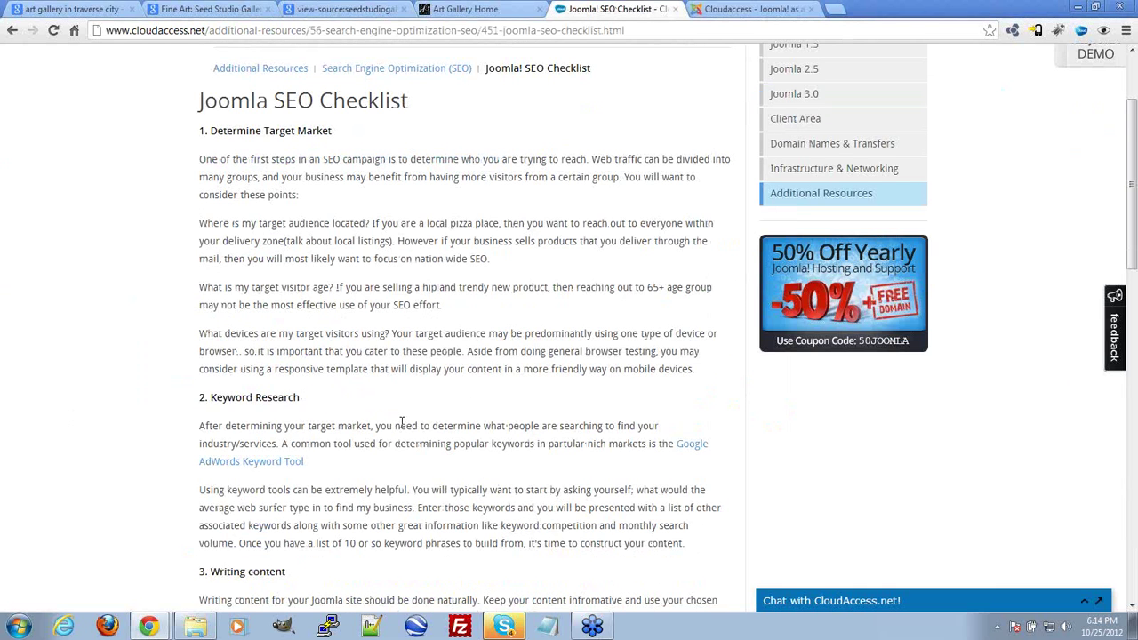
scroll(401, 422, "down", 1)
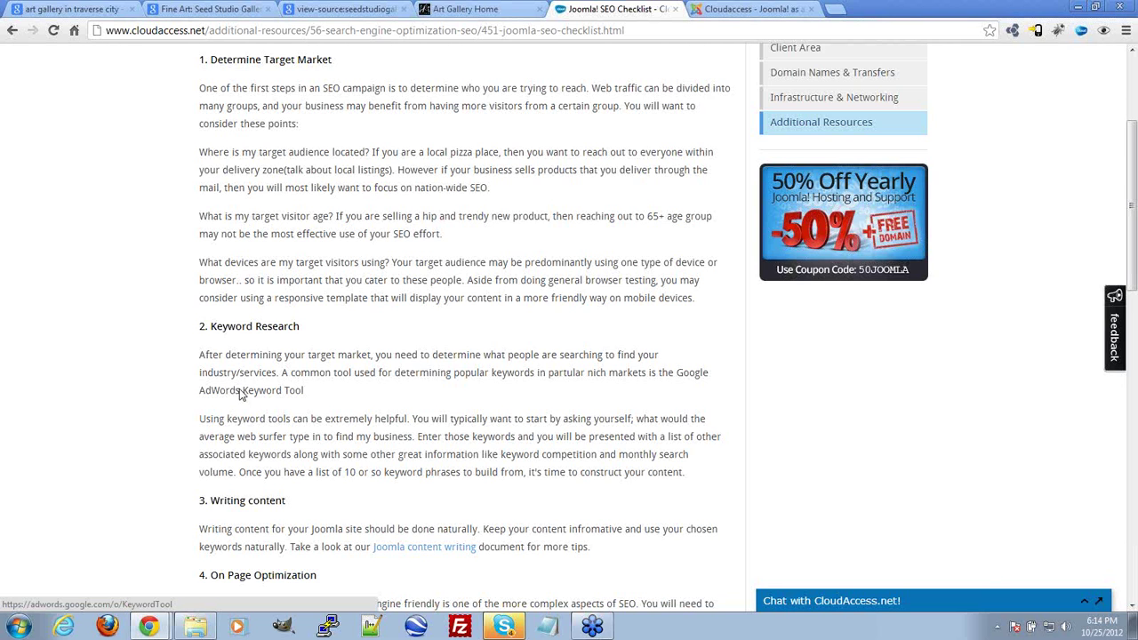
middle_click(242, 393)
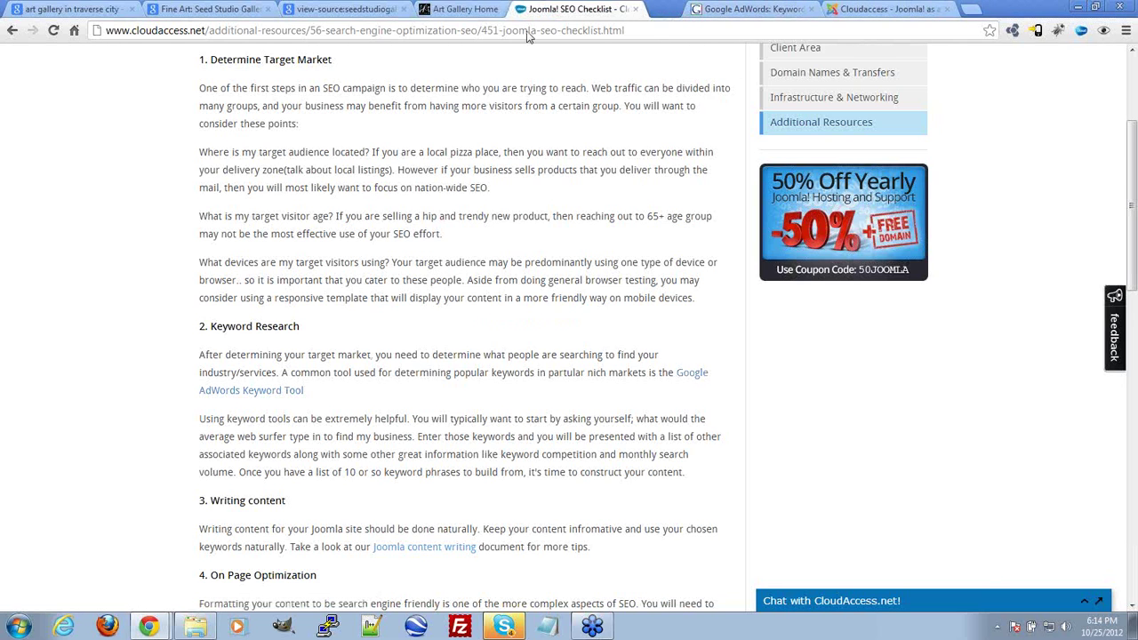
key("ctrl+w")
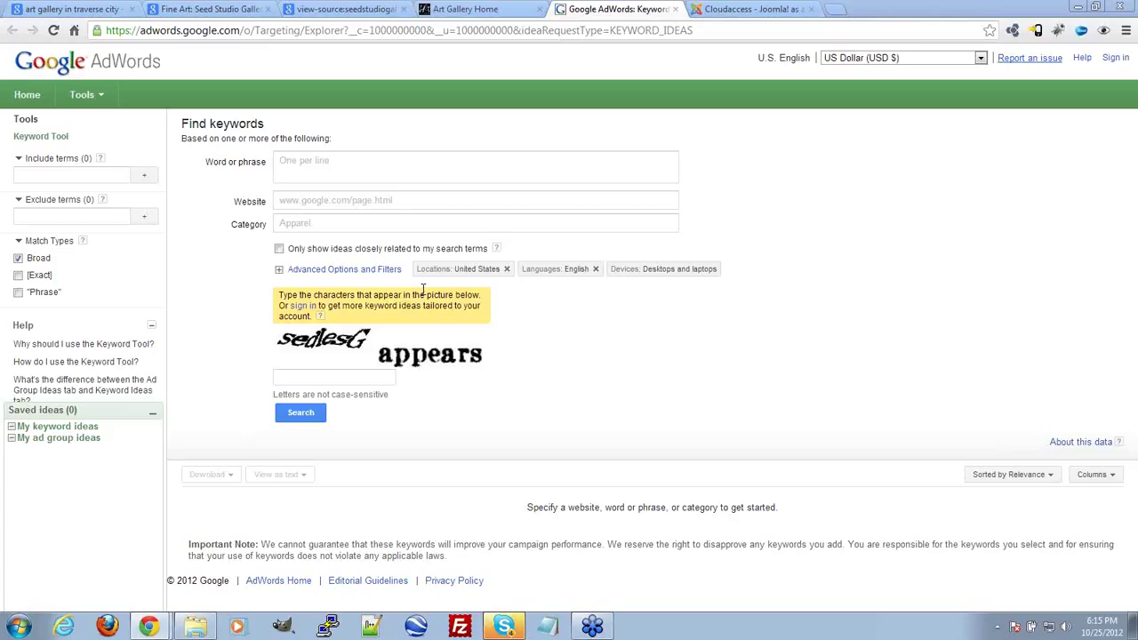
Step: Copy "Fine Art" from the Seed Studio Gallery meta description into the Keyword Tool as the word or phrase
left_click(474, 168)
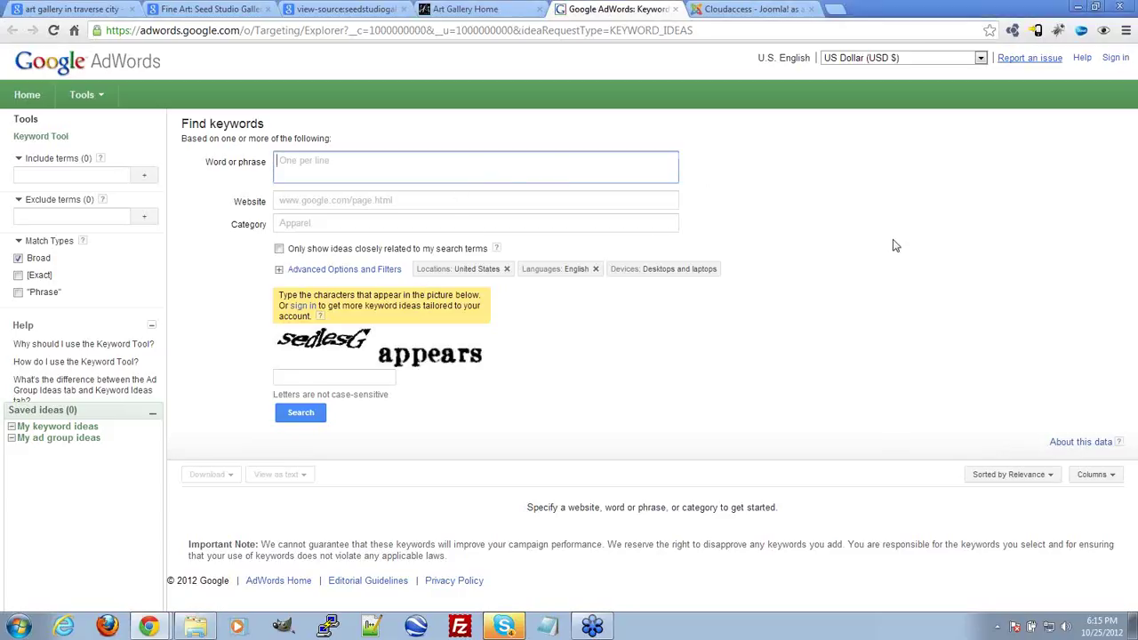
left_click(347, 9)
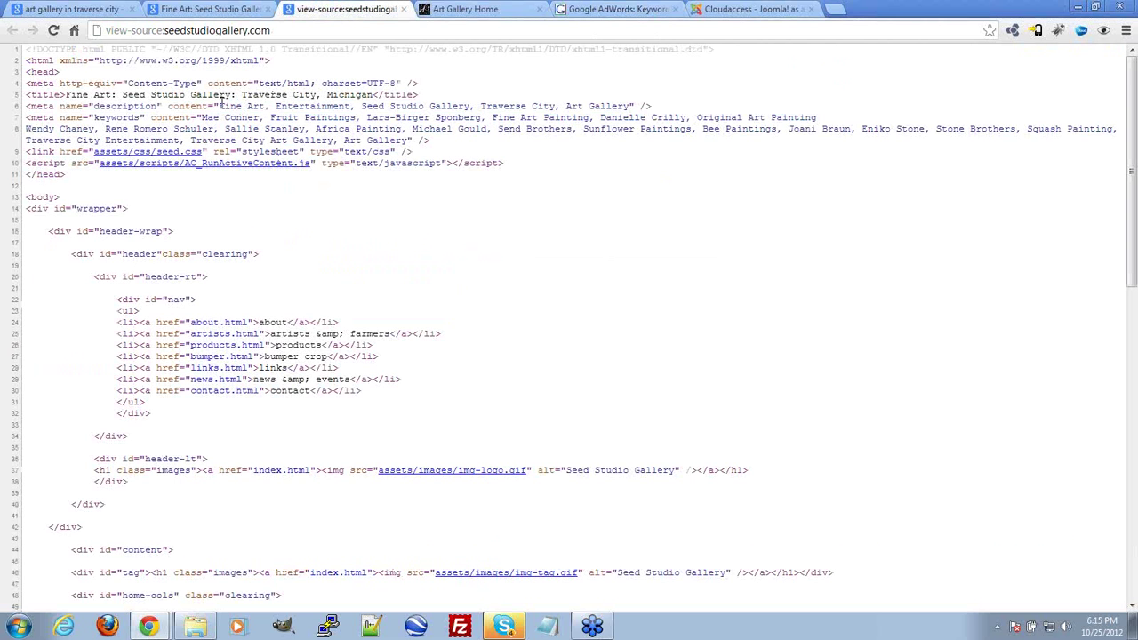
left_click_drag(239, 107, 264, 107)
key("ctrl+c")
left_click(197, 9)
left_click(613, 9)
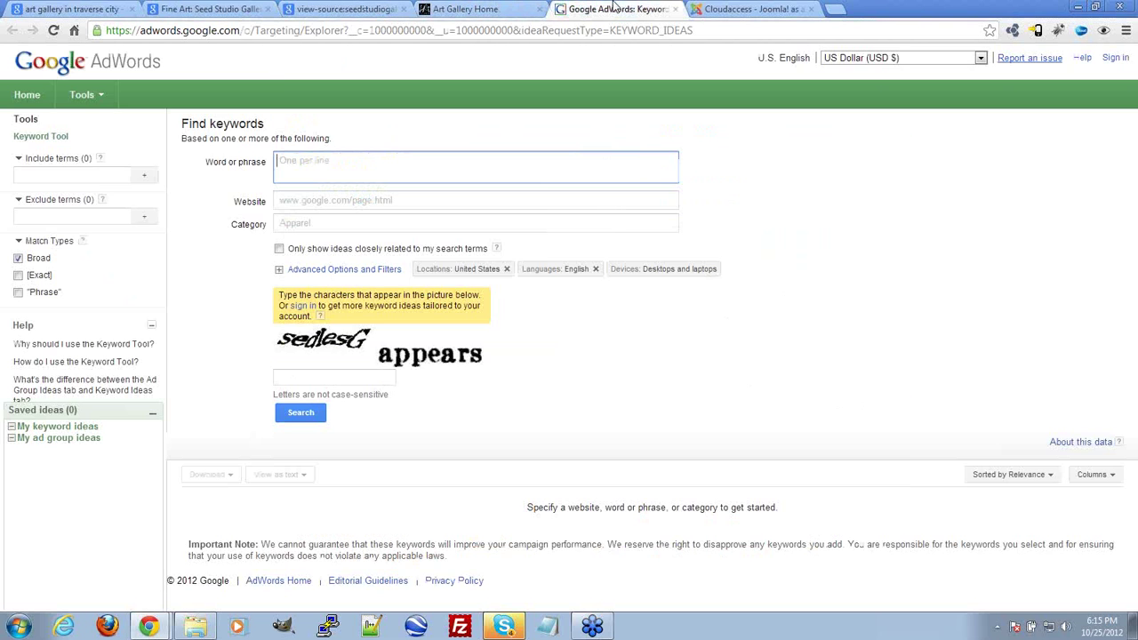
key("ctrl+v")
Step: Run the keyword search with the CAPTCHA characters filled in and look through the resulting keyword ideas
left_click(341, 374)
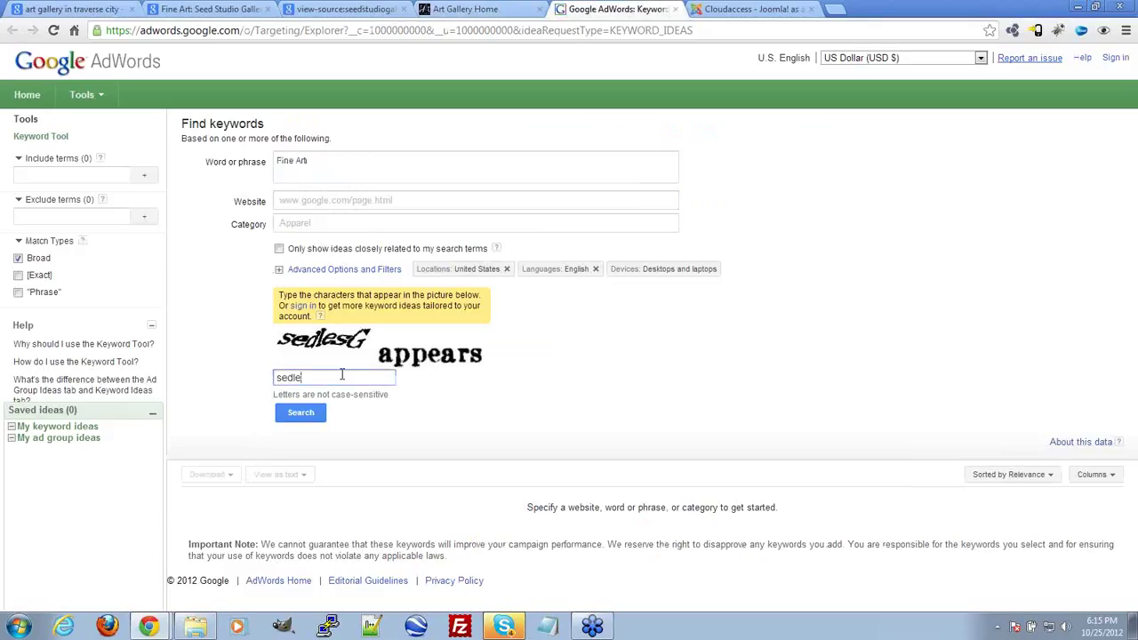
type("sedlesG appears")
left_click(321, 412)
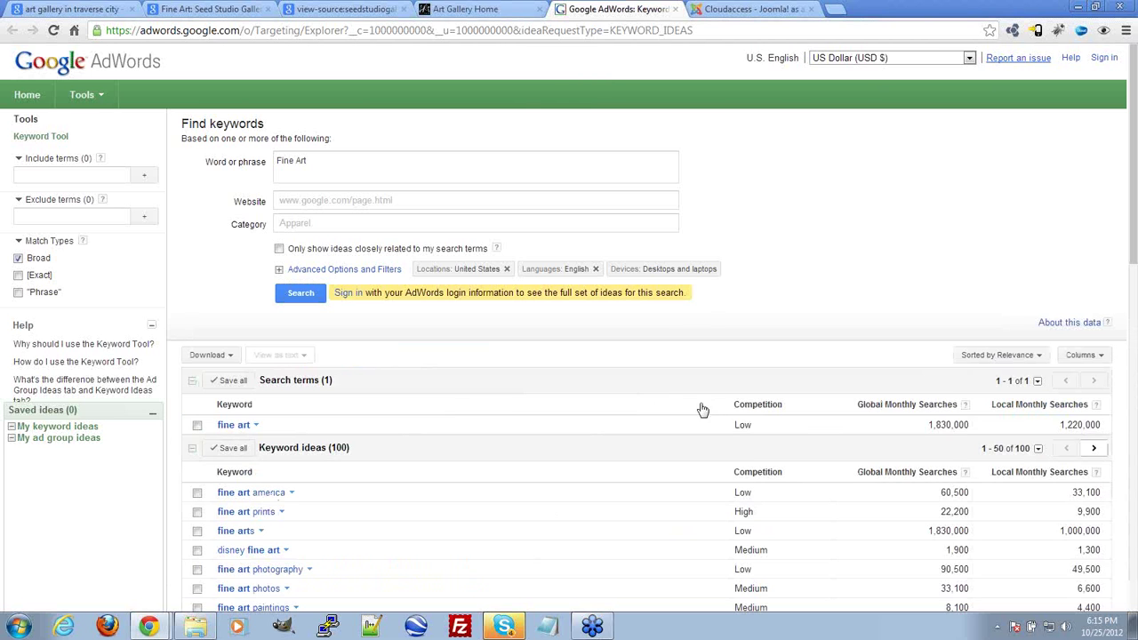
scroll(827, 249, "down", 1)
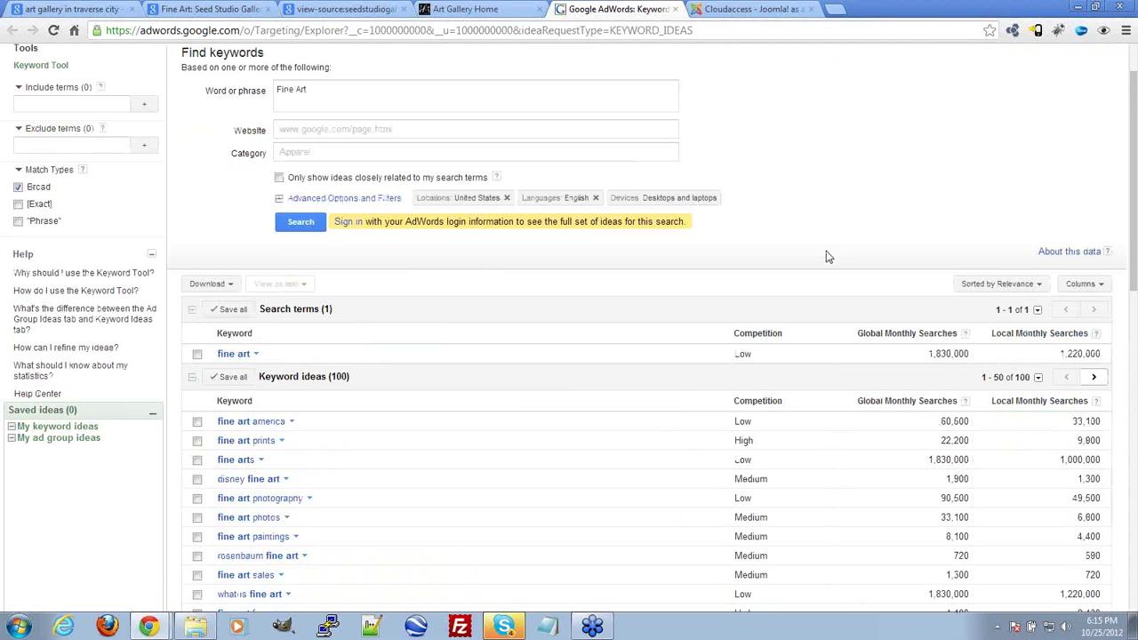
scroll(792, 298, "up", 1)
scroll(667, 384, "down", 2)
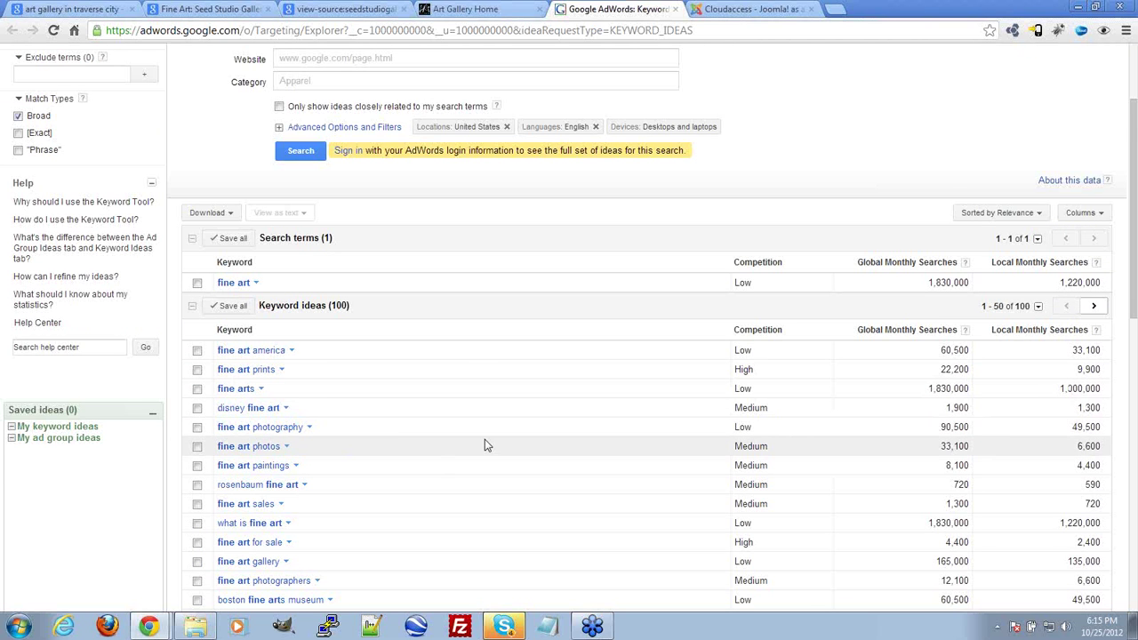
Step: Compare the competition levels and monthly search volumes of the fine art keyword ideas
scroll(484, 445, "down", 2)
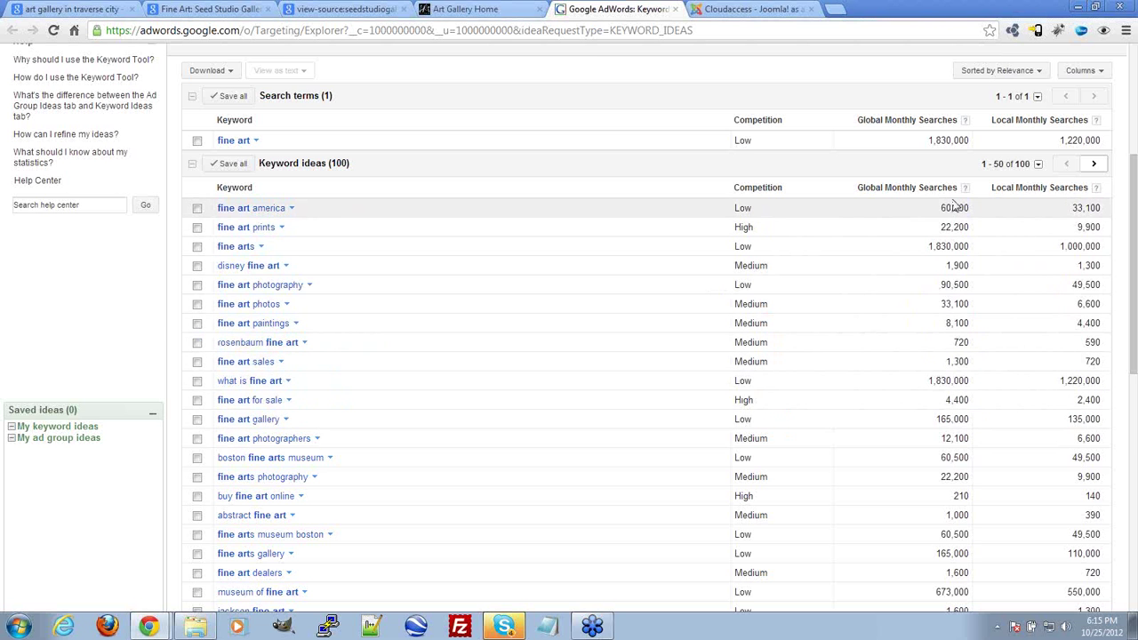
scroll(951, 360, "down", 1)
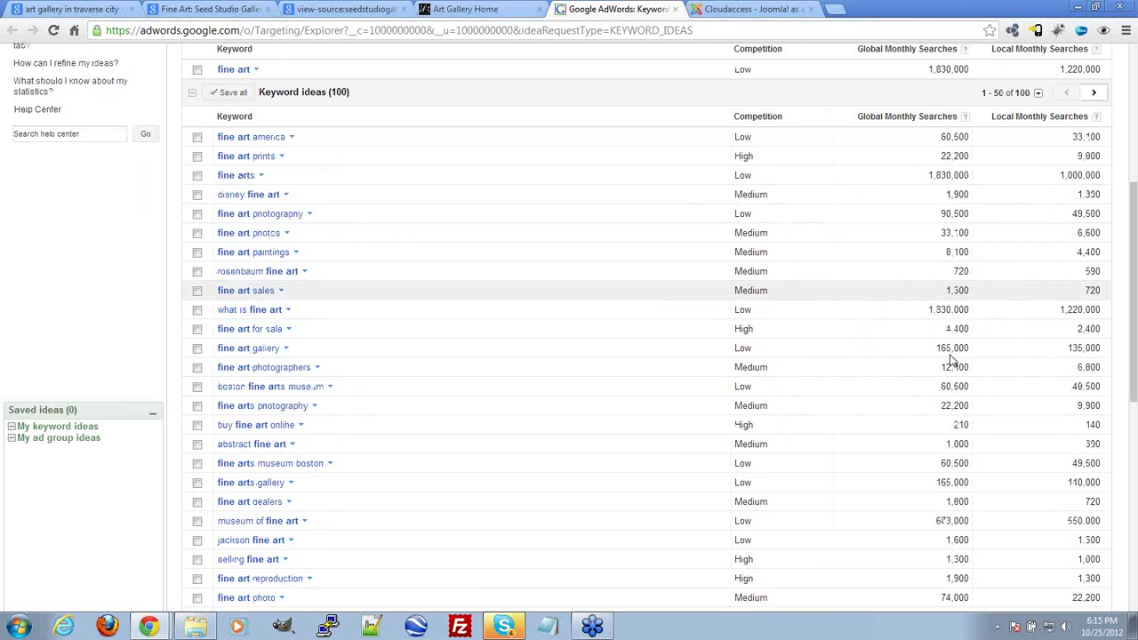
scroll(953, 356, "up", 2)
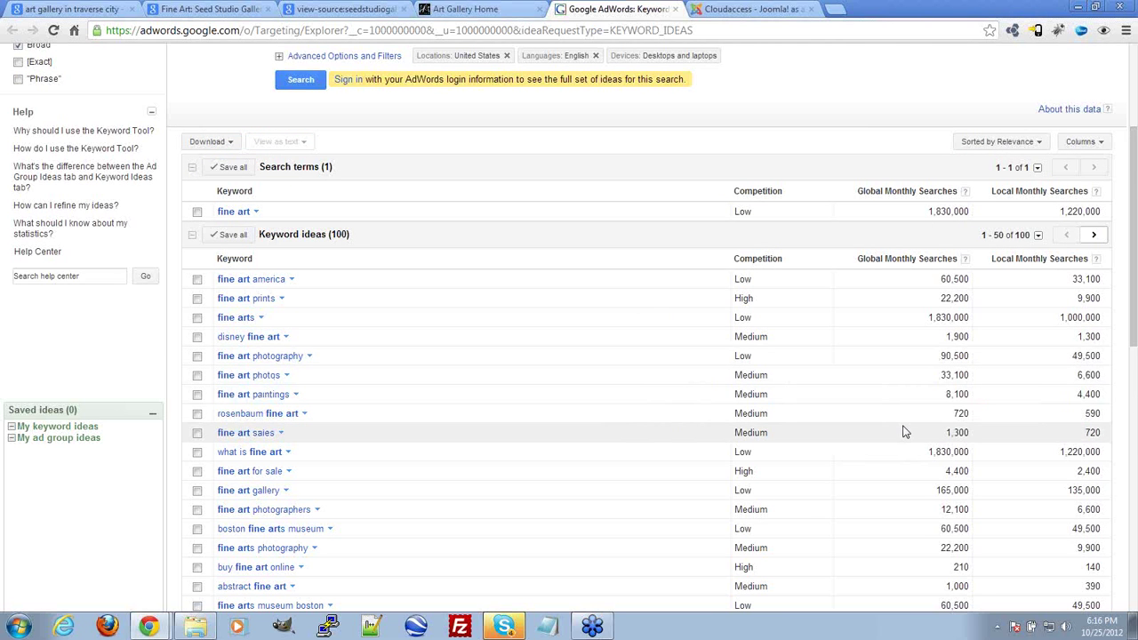
Step: Shorten the Google search for galleries in Traverse City to "art gallery" and look at the broader results
left_click(88, 8)
scroll(223, 107, "up", 2)
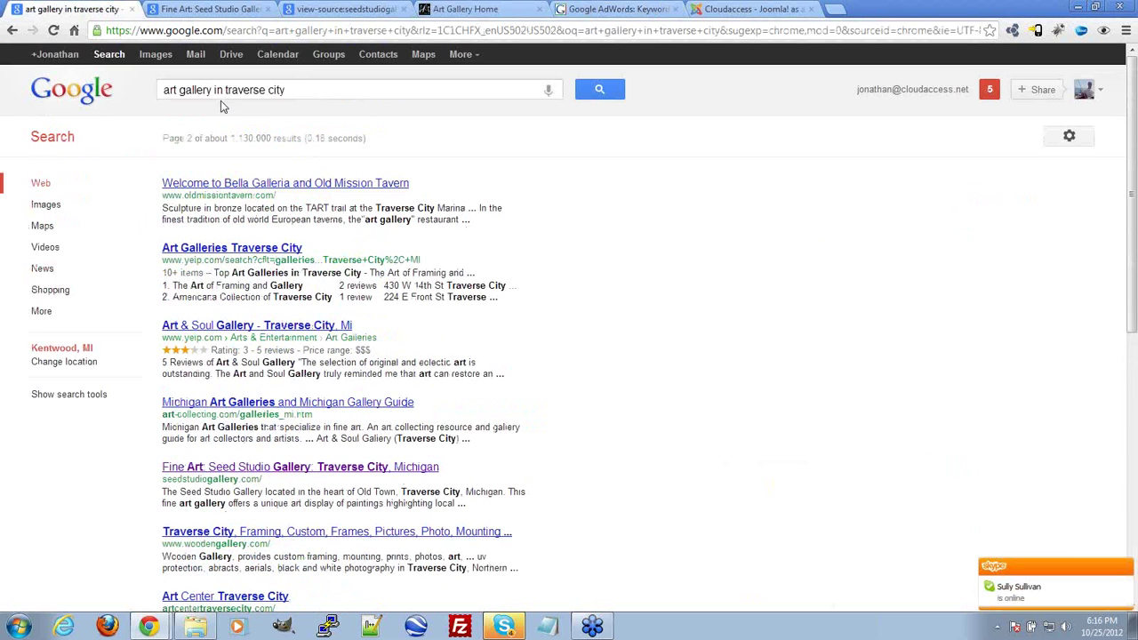
left_click_drag(222, 90, 346, 92)
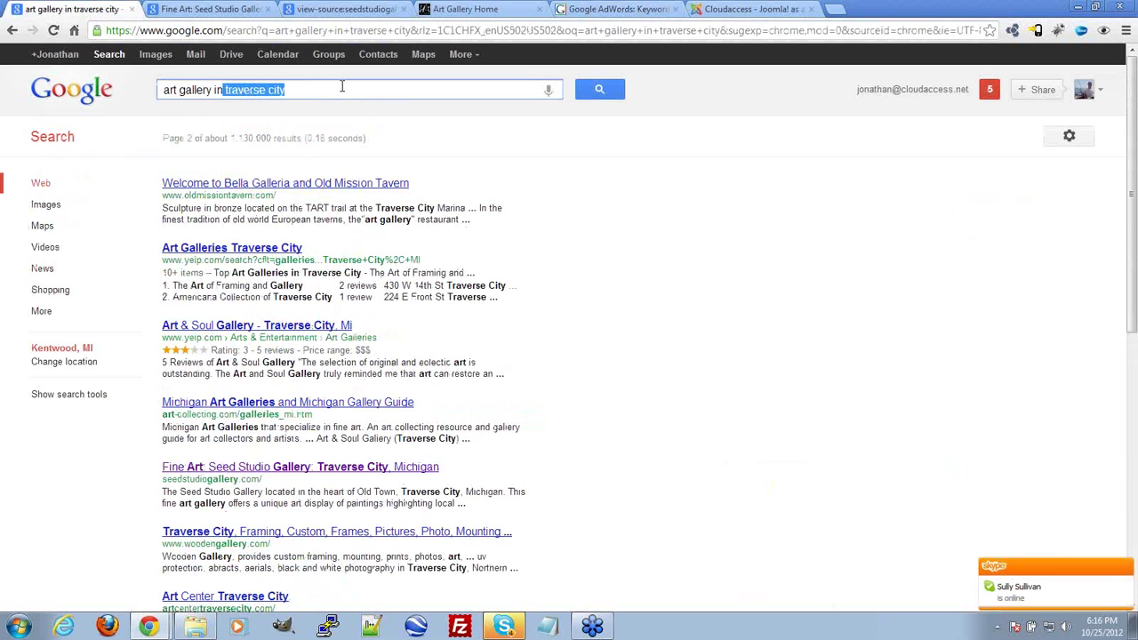
left_click(630, 214)
left_click_drag(214, 90, 702, 100)
key("BackSpace")
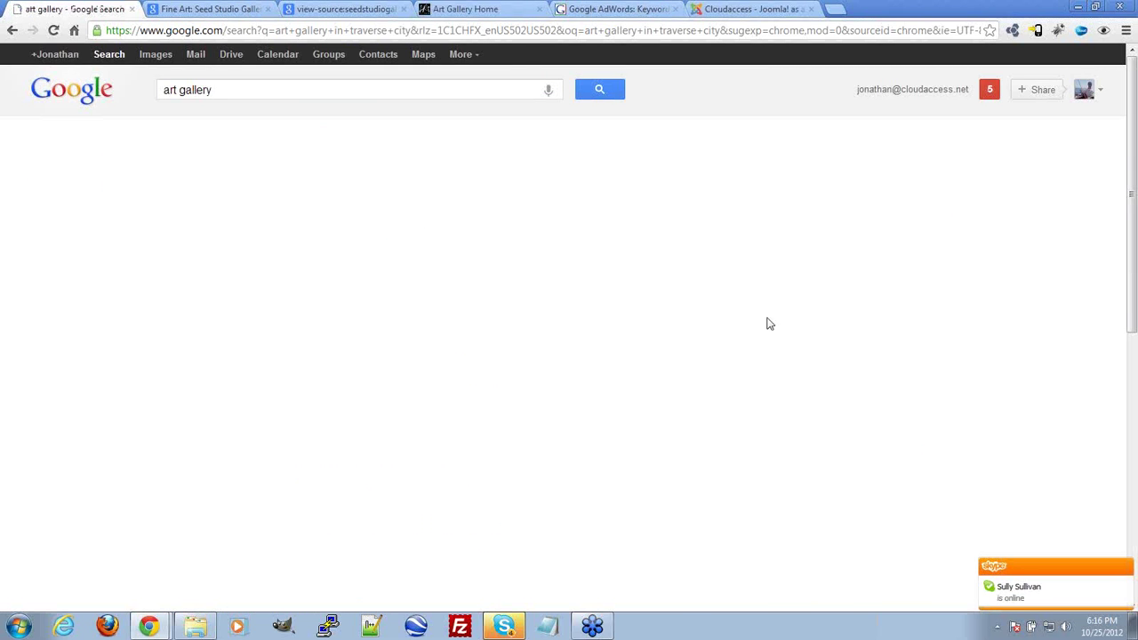
scroll(850, 281, "down", 1)
scroll(801, 257, "up", 1)
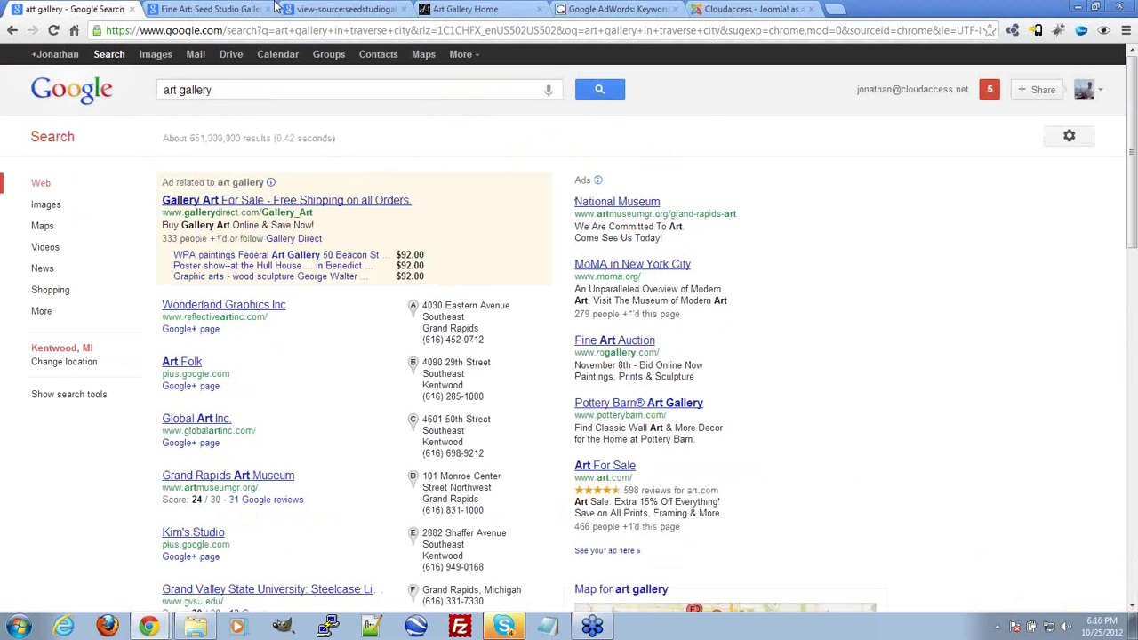
Step: Return to the Keyword Tool and look further through the keyword ideas for fine art
left_click(613, 9)
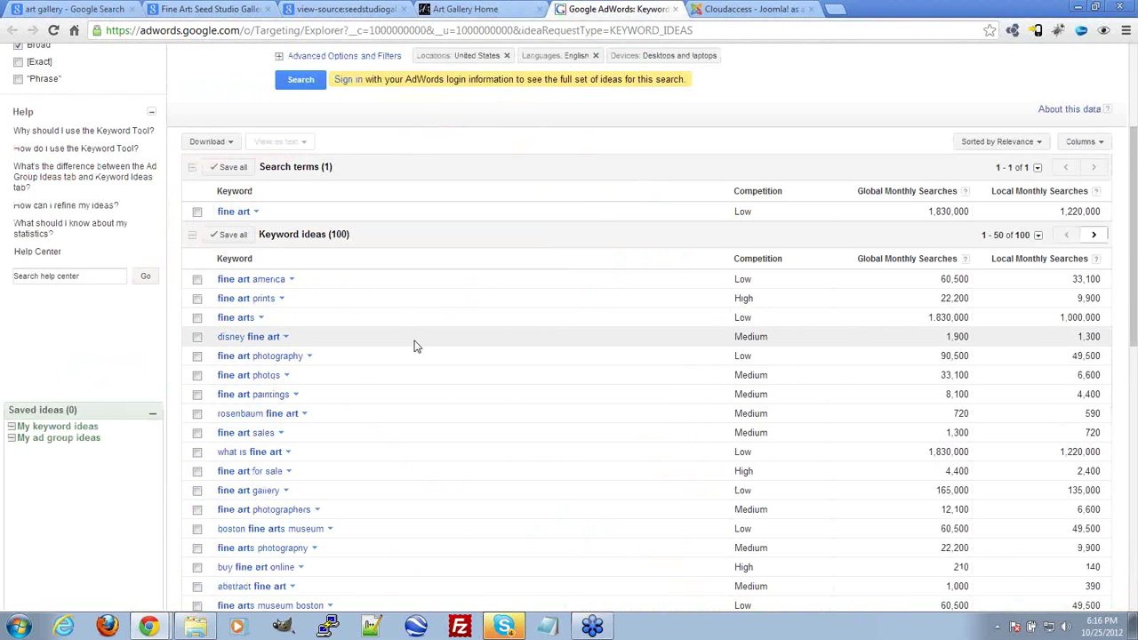
scroll(414, 347, "down", 1)
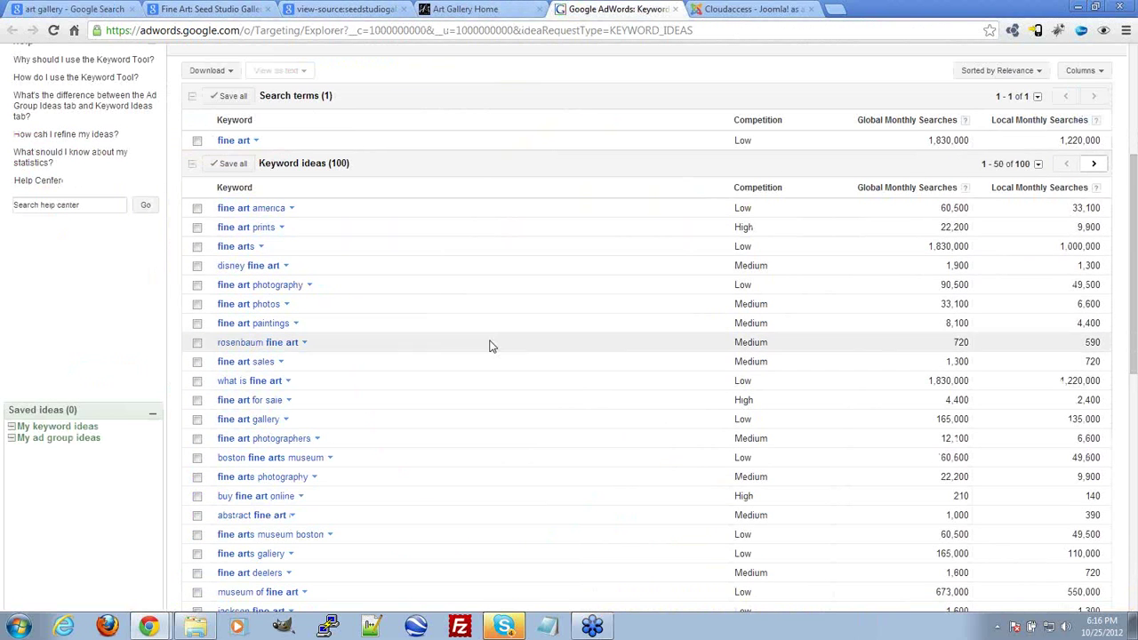
scroll(529, 304, "down", 2)
scroll(424, 311, "up", 1)
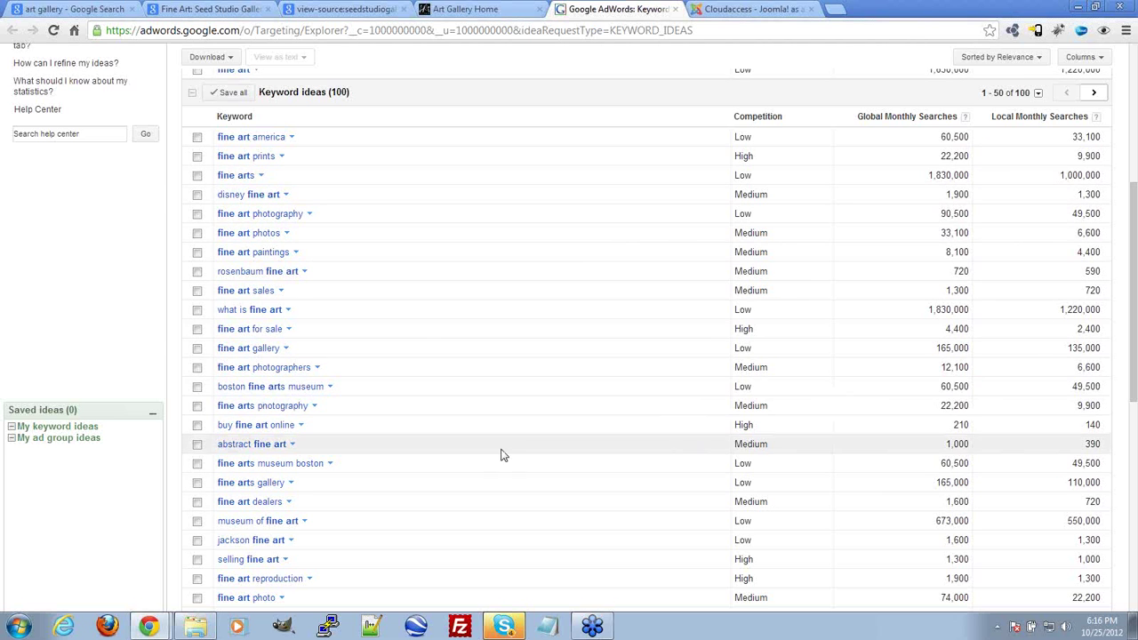
scroll(469, 244, "down", 2)
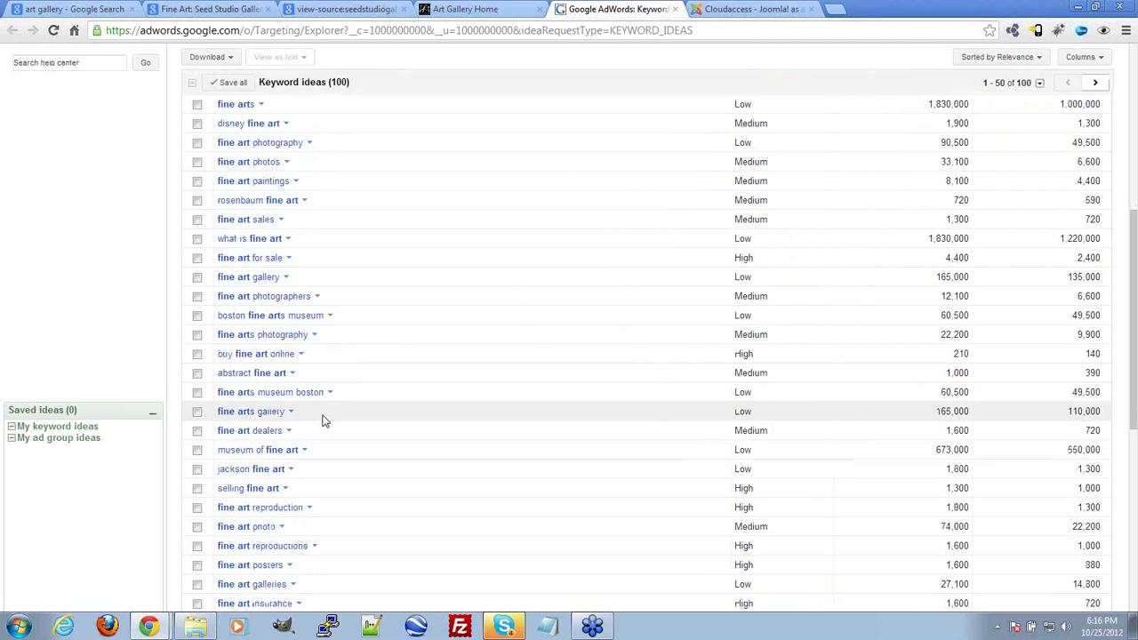
scroll(276, 356, "down", 3)
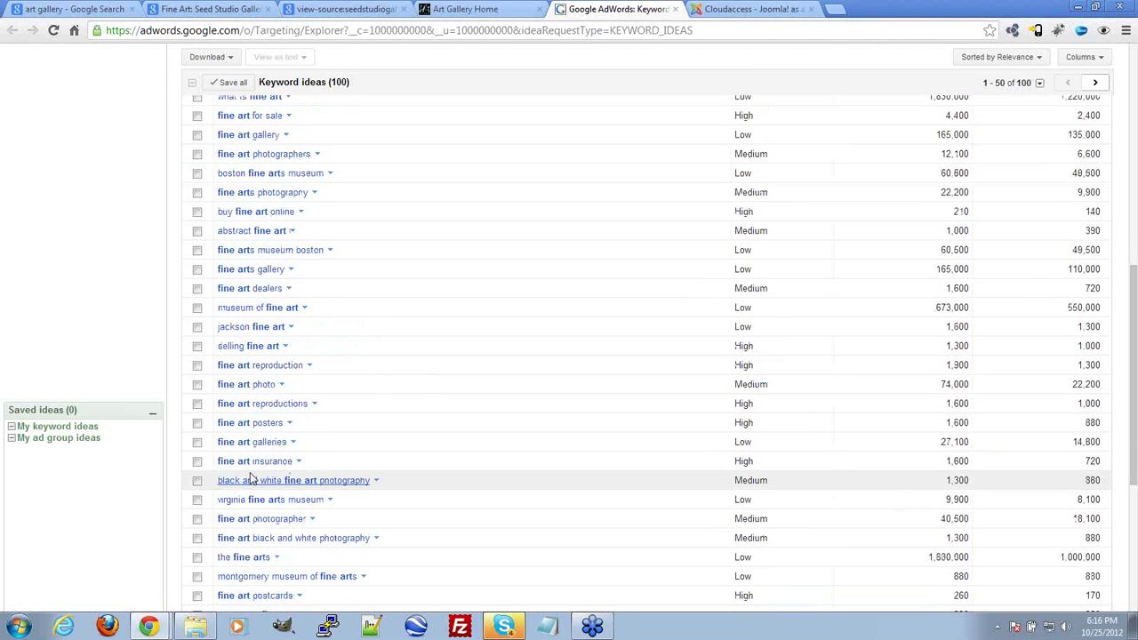
scroll(252, 472, "up", 4)
scroll(338, 364, "up", 5)
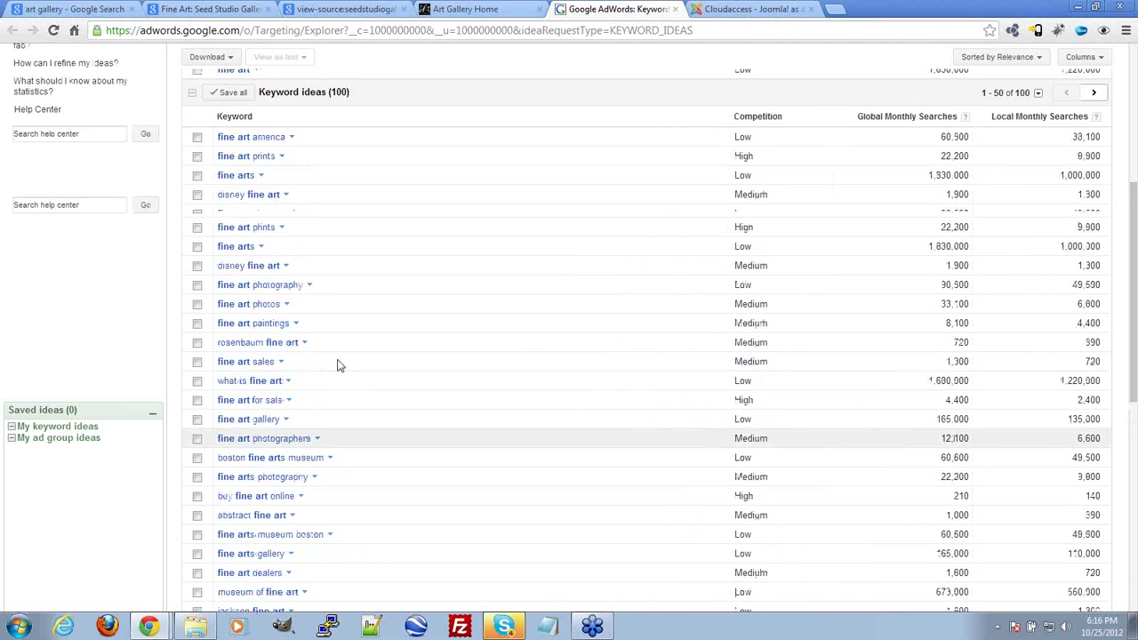
Step: Copy "Entertainment" from the Seed Studio Gallery meta description and run a Keyword Tool search on it in place of the previous phrase
left_click(462, 8)
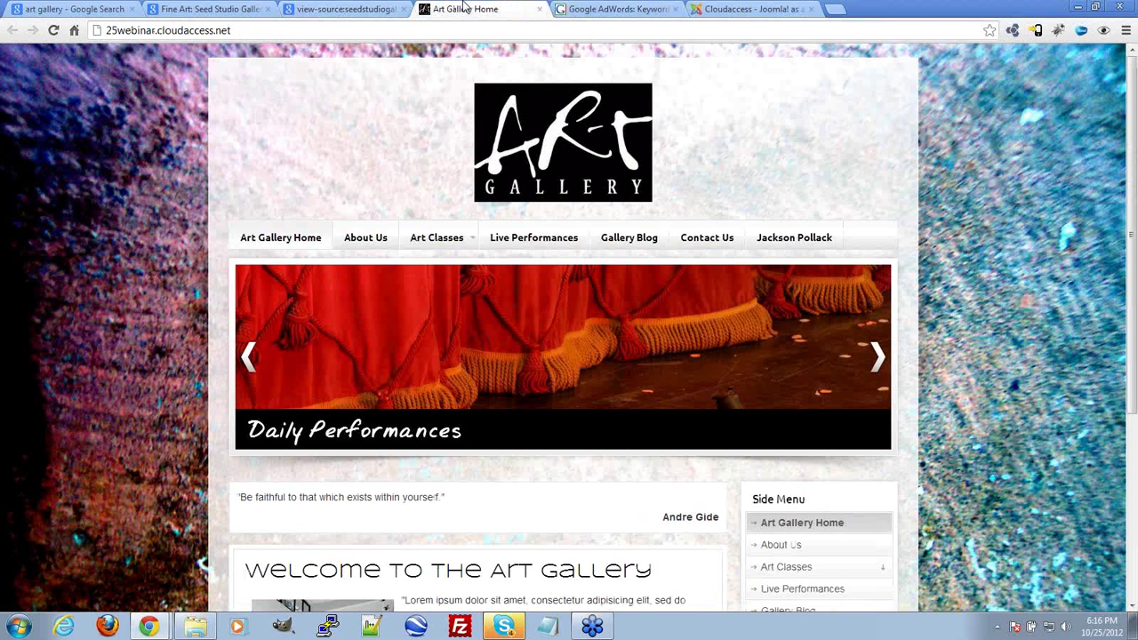
left_click(360, 8)
left_click_drag(275, 106, 357, 106)
key("ctrl+c")
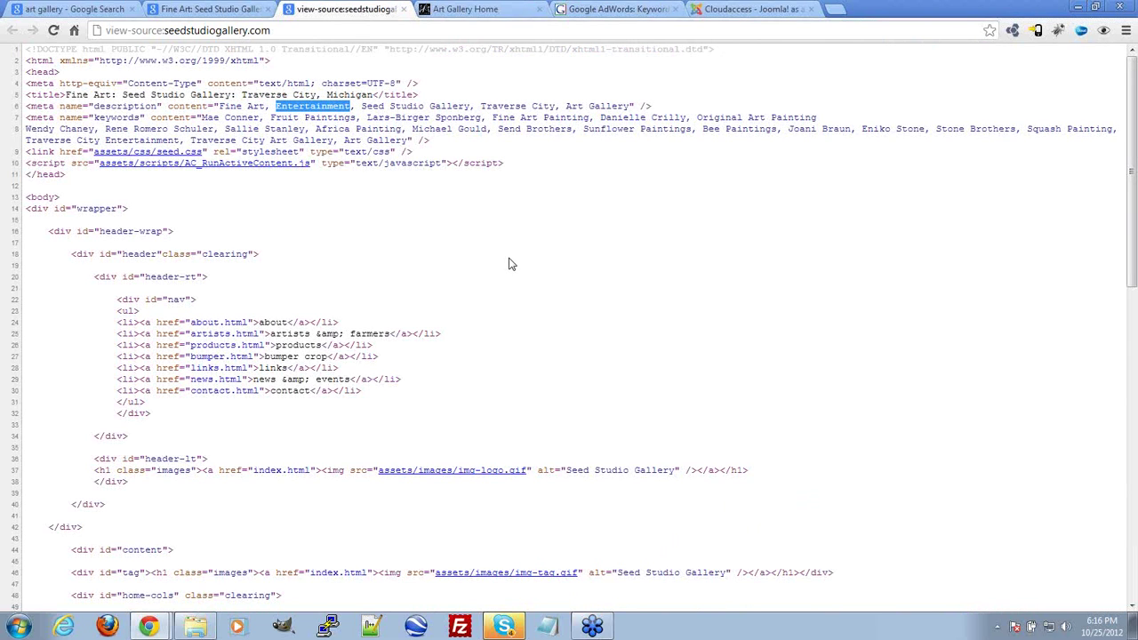
left_click(637, 8)
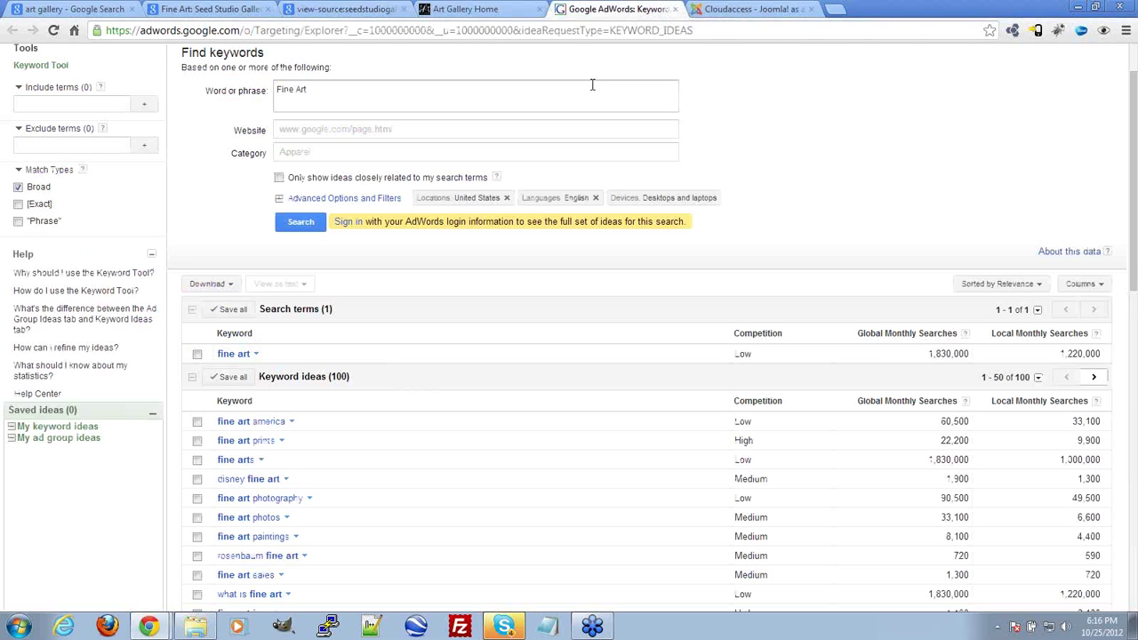
left_click(412, 96)
key("ctrl+a")
key("ctrl+v")
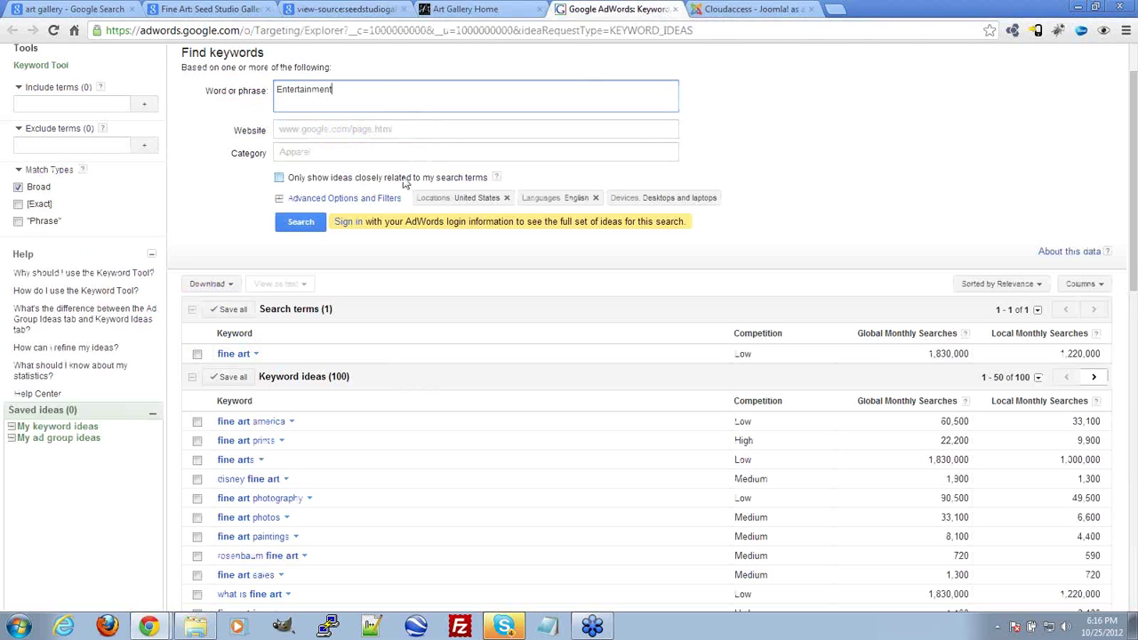
left_click(301, 221)
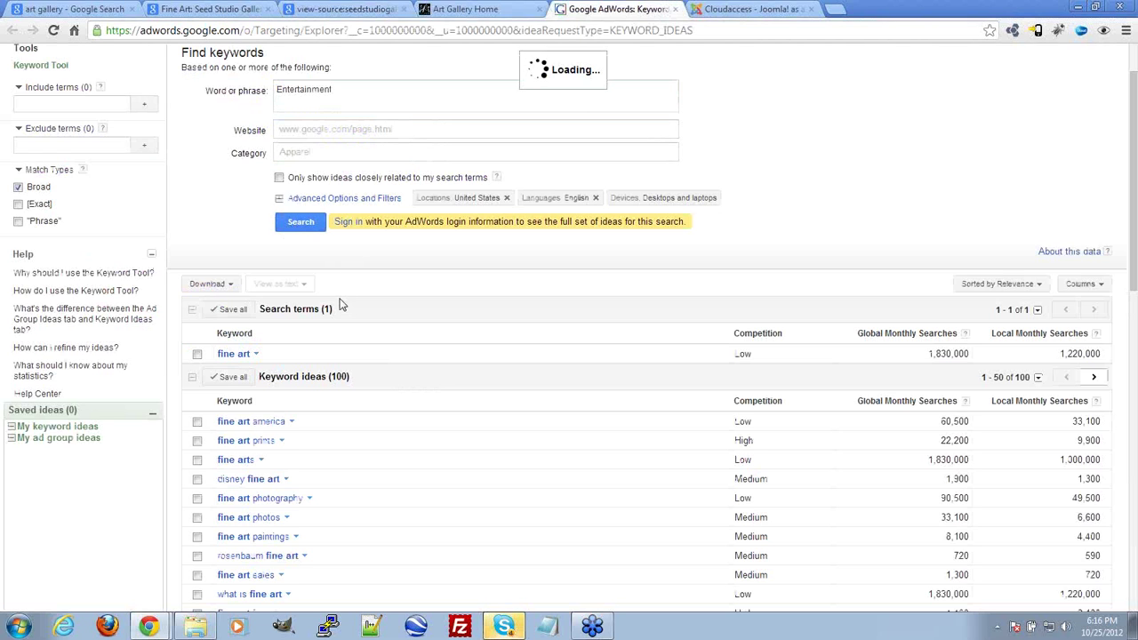
left_click(400, 103)
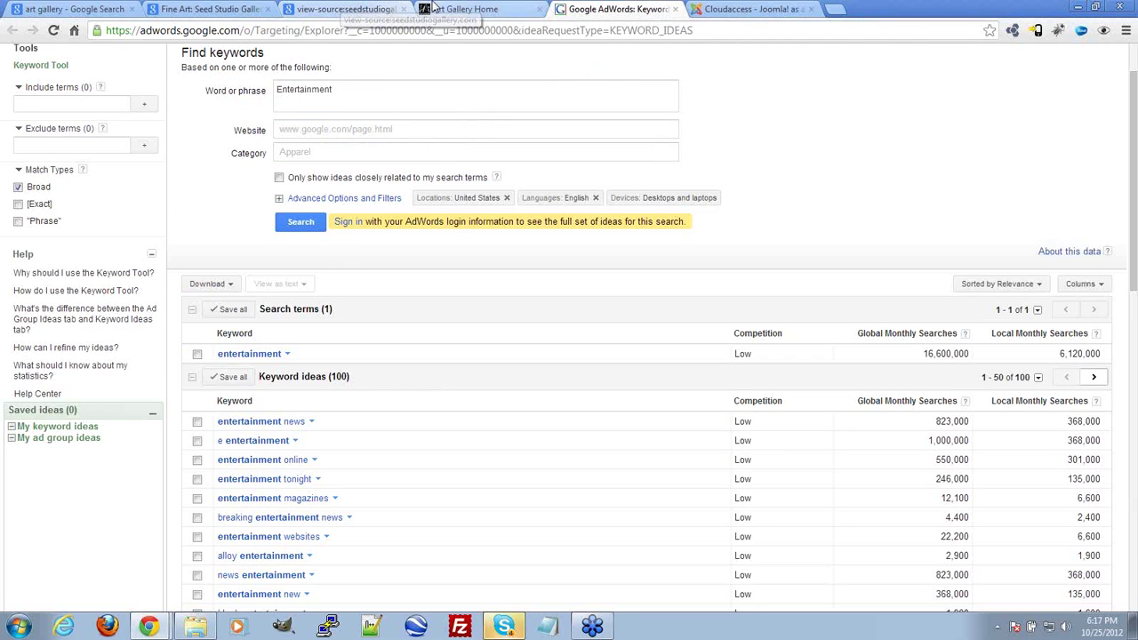
Step: Copy "Original Art Painting" from the Seed Studio Gallery meta keywords and run a Keyword Tool search on it
left_click(463, 8)
key("ctrl+shift+Tab")
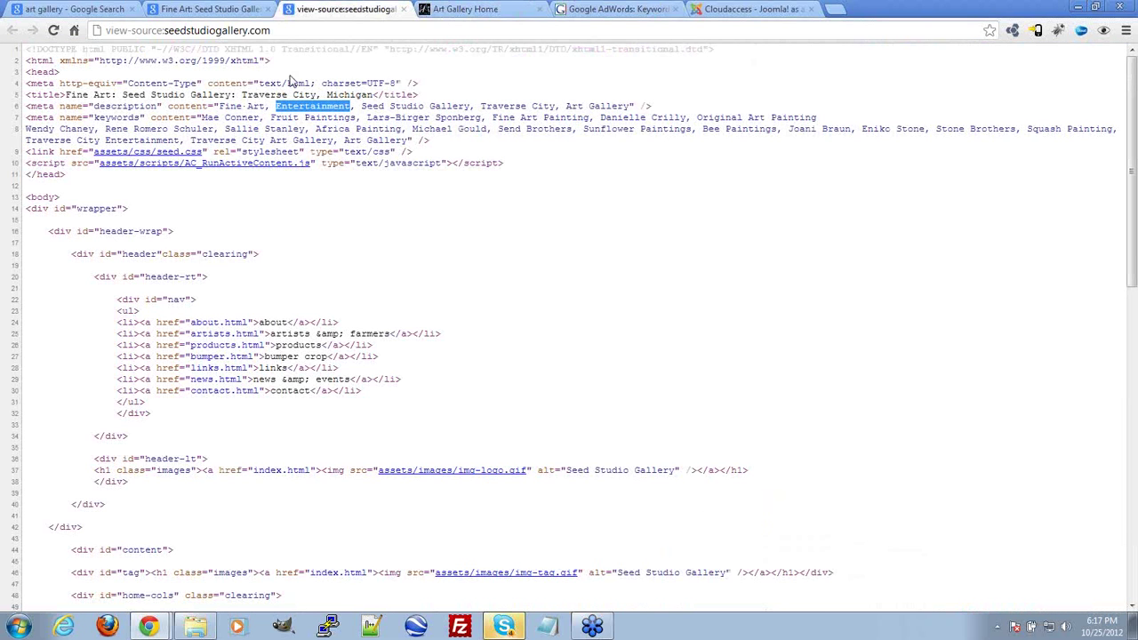
left_click(380, 107)
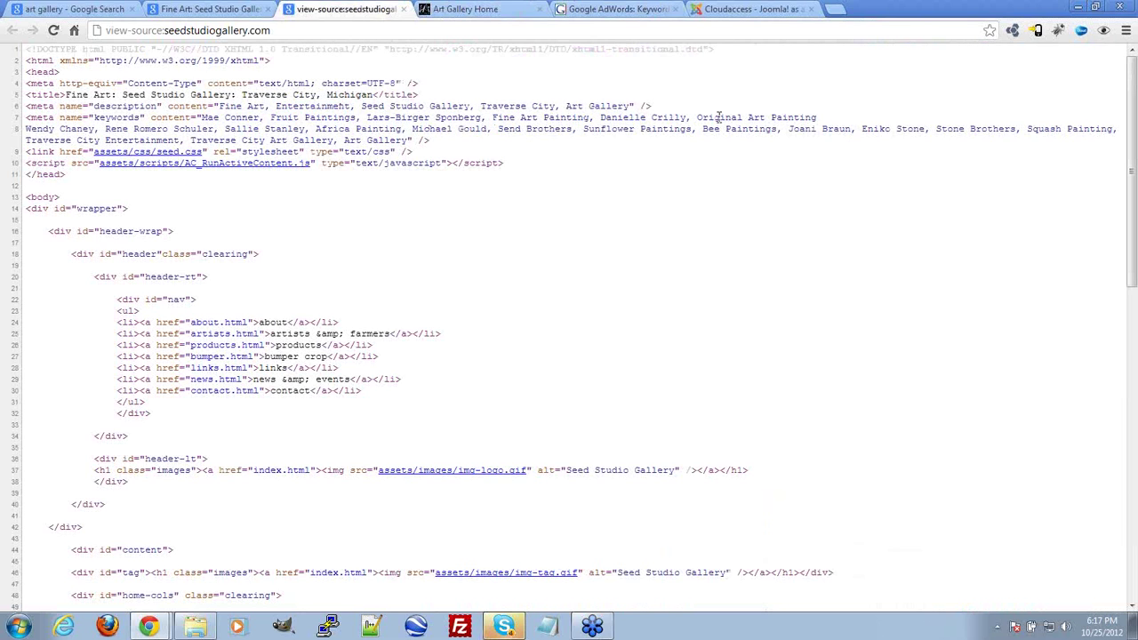
left_click_drag(818, 116, 700, 119)
key("ctrl+c")
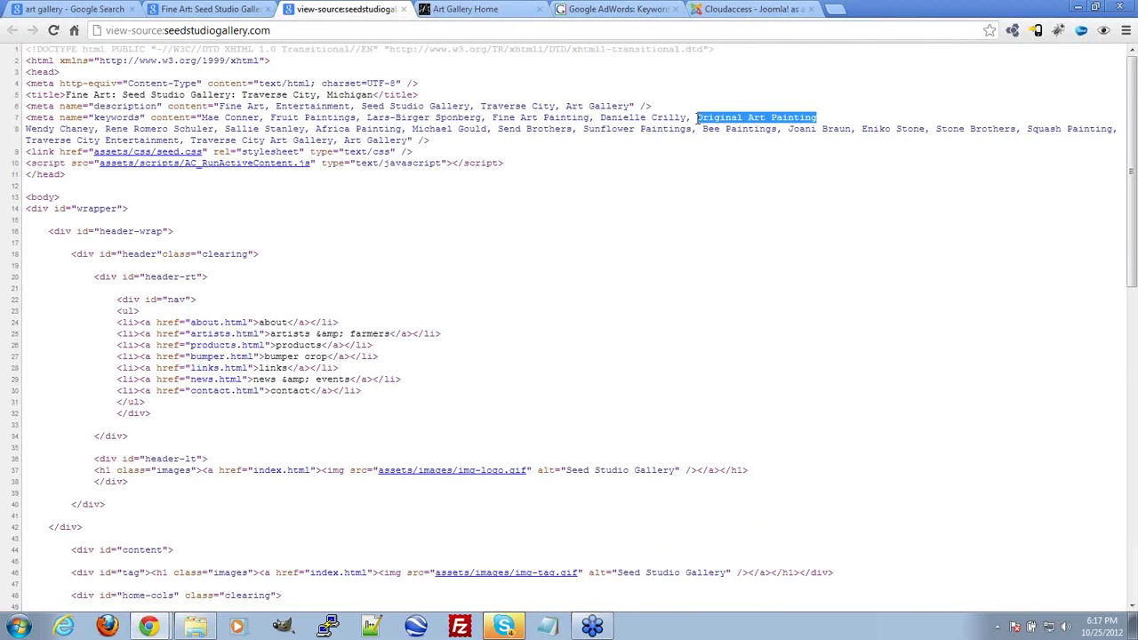
key("ctrl+Tab")
key("ctrl+Tab")
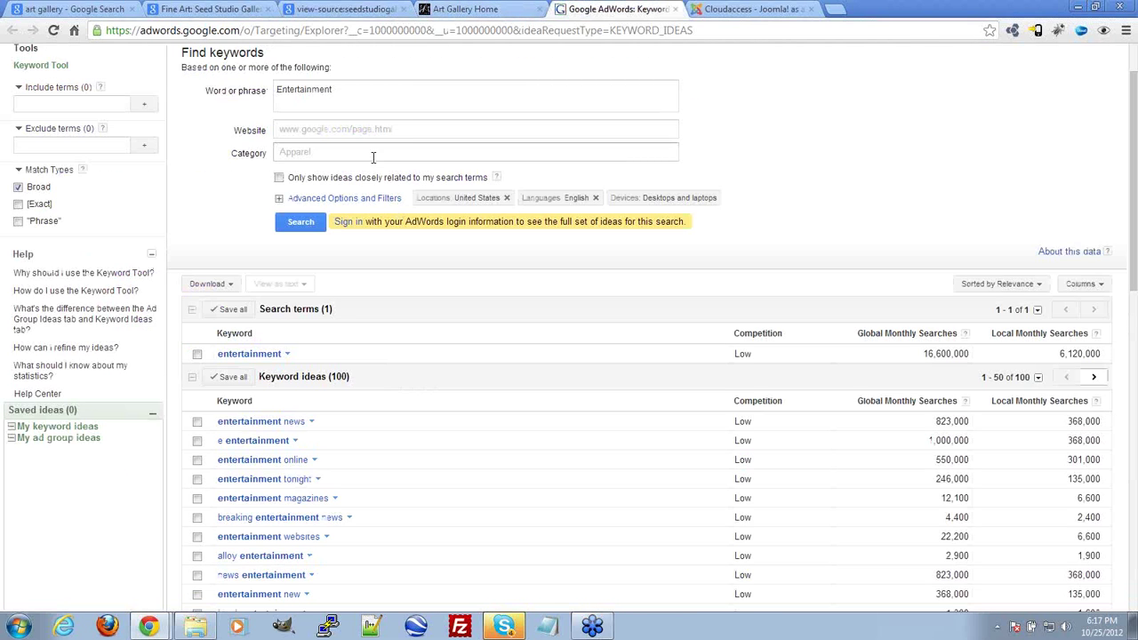
key("ctrl+v")
key("Return")
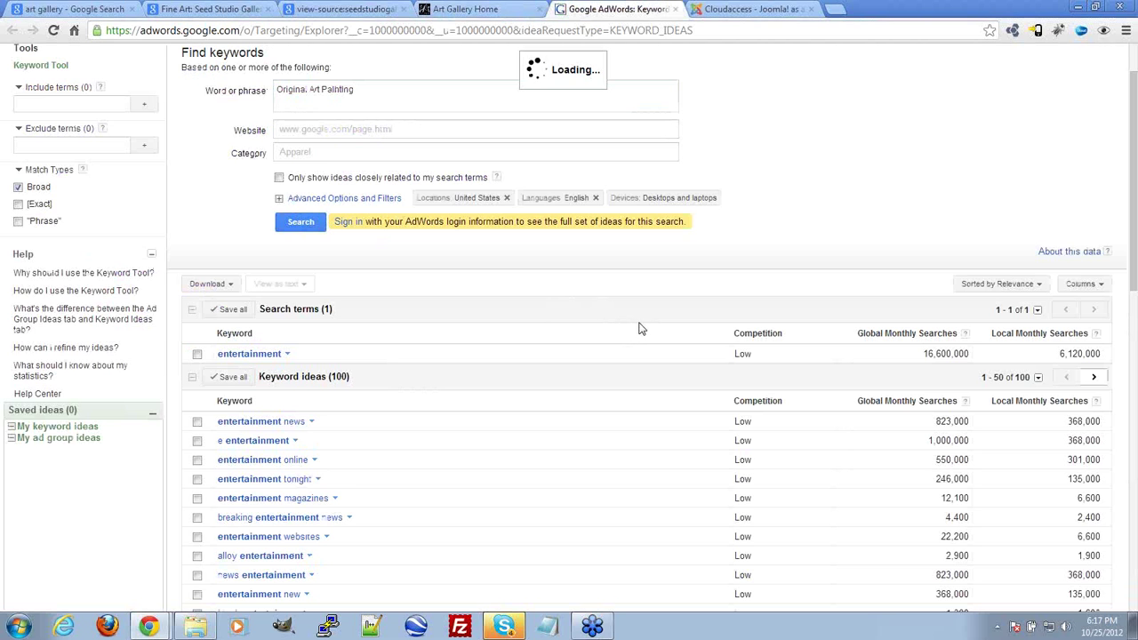
Step: Examine the Original Art Painting keyword ideas, highlighting the competition and global monthly searches of "art paintings"
scroll(707, 260, "down", 3)
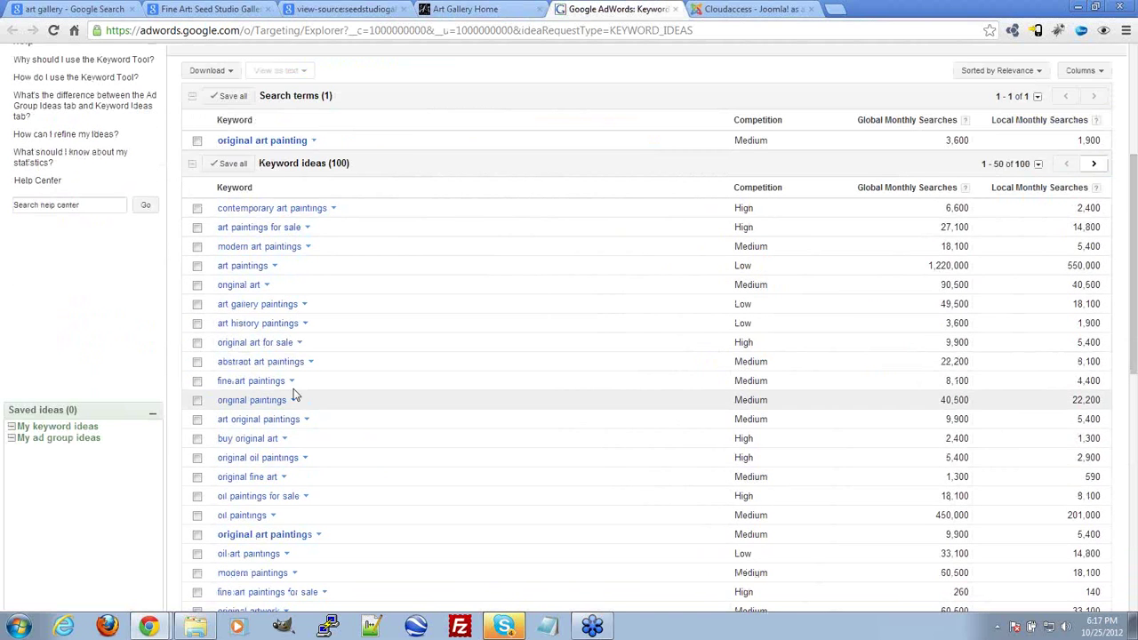
scroll(289, 387, "down", 3)
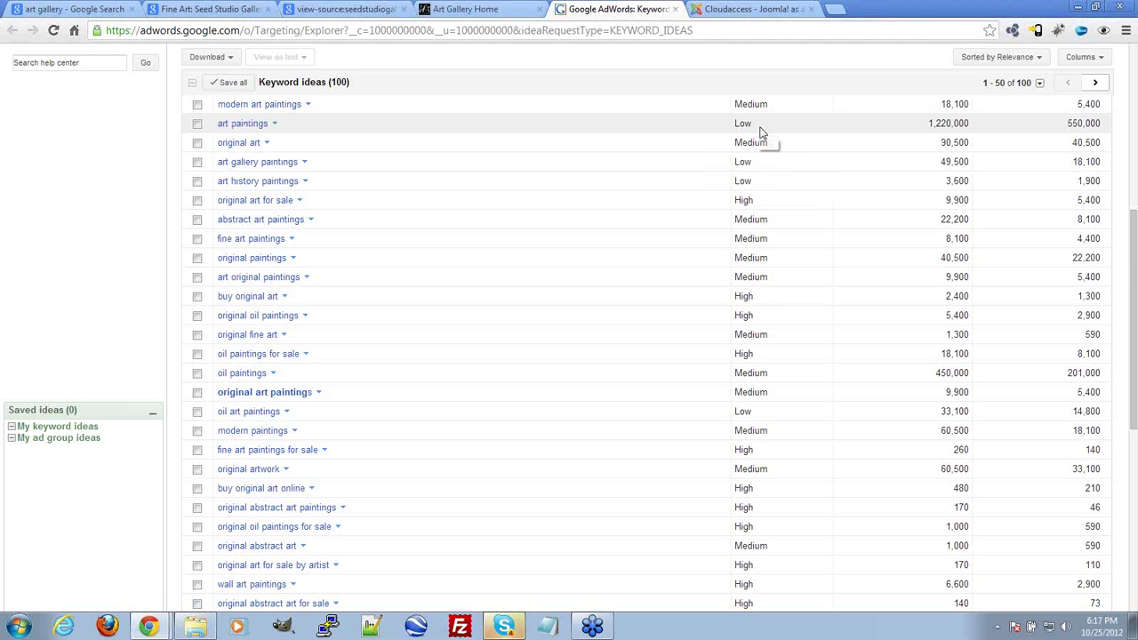
scroll(756, 126, "up", 3)
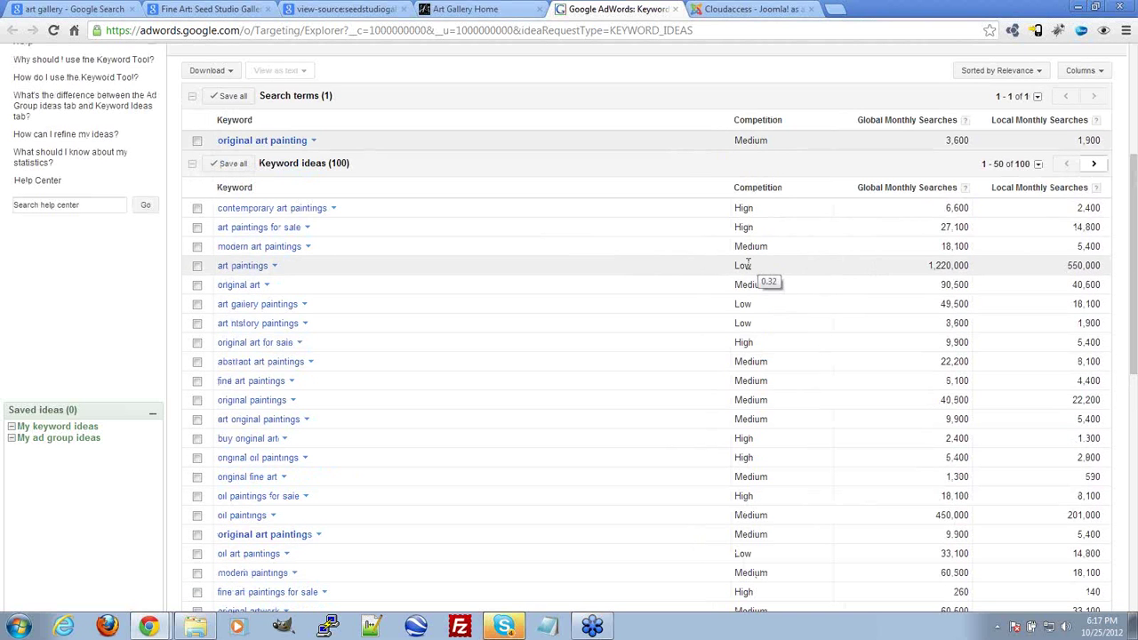
left_click_drag(759, 264, 738, 266)
left_click_drag(928, 265, 975, 269)
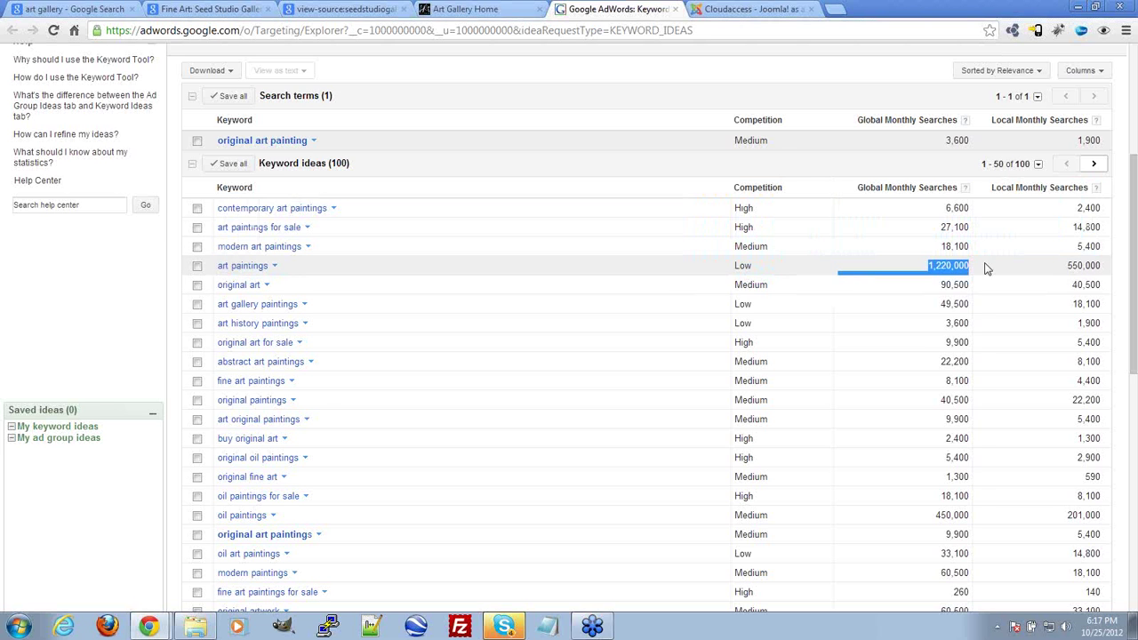
left_click(1027, 270)
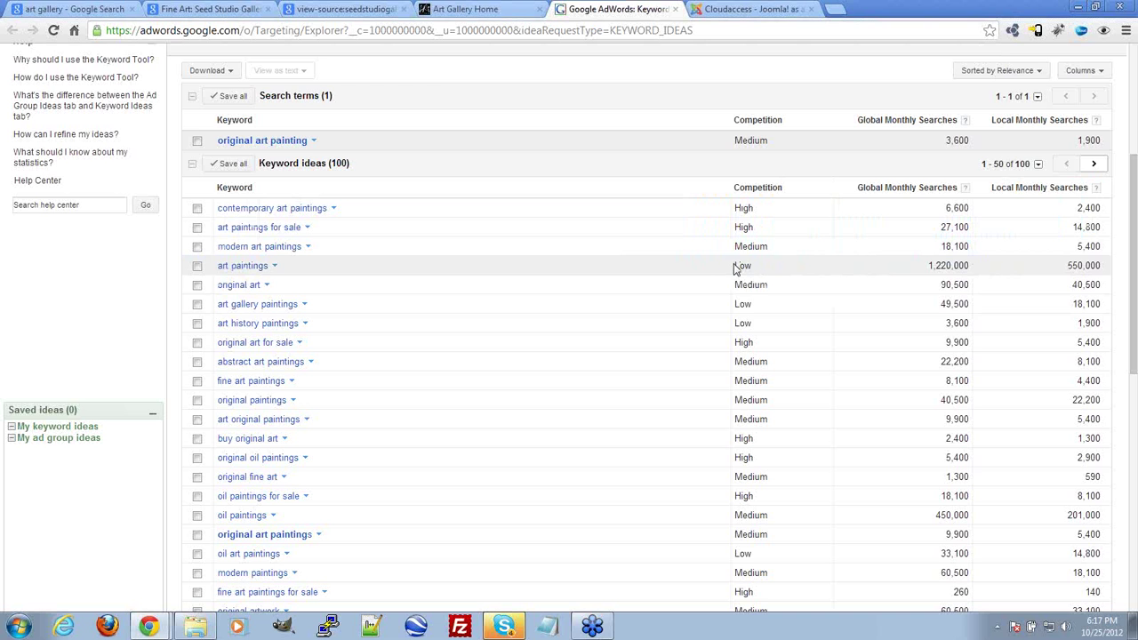
left_click_drag(734, 267, 975, 269)
left_click(1002, 267)
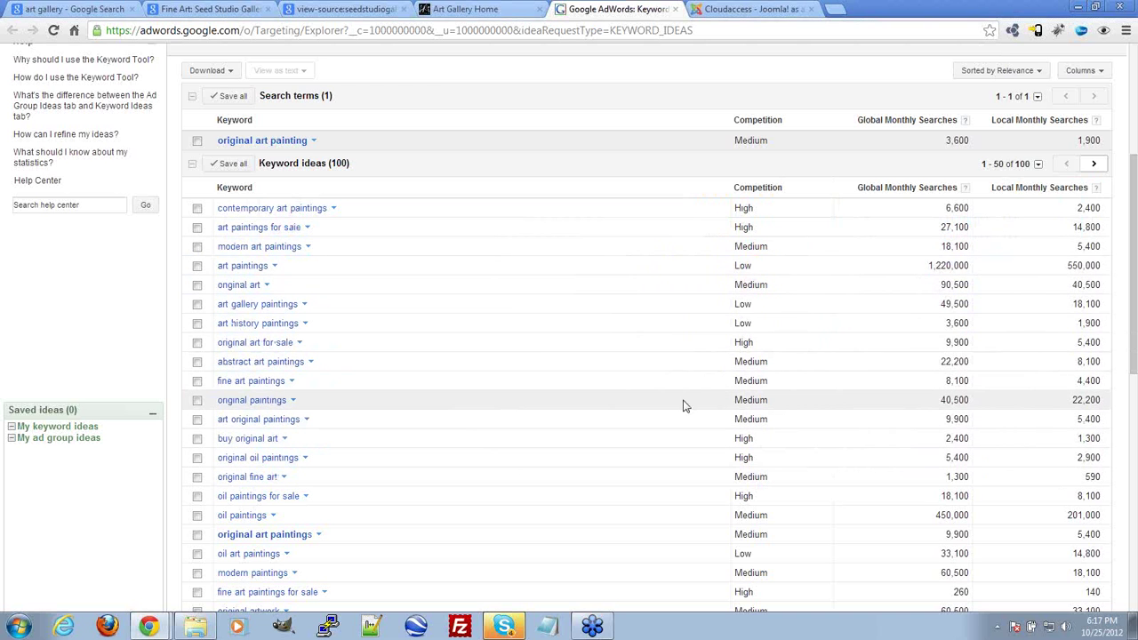
Step: Save the keyword ideas "art history paintings", "fine art paintings" and "buy original art"
scroll(676, 396, "down", 2)
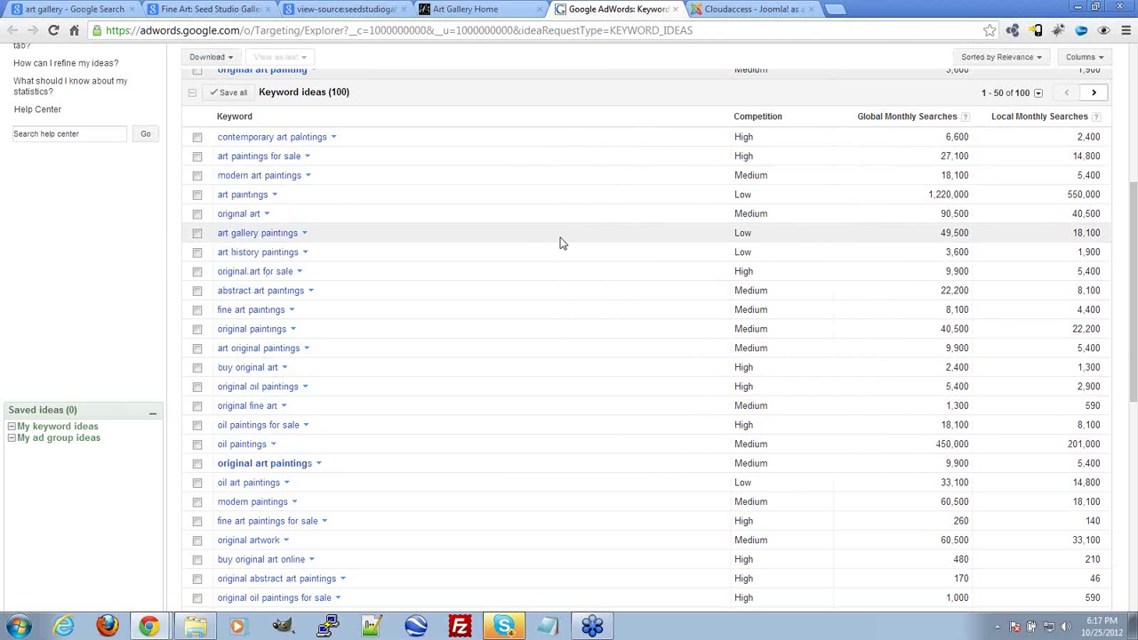
left_click(197, 252)
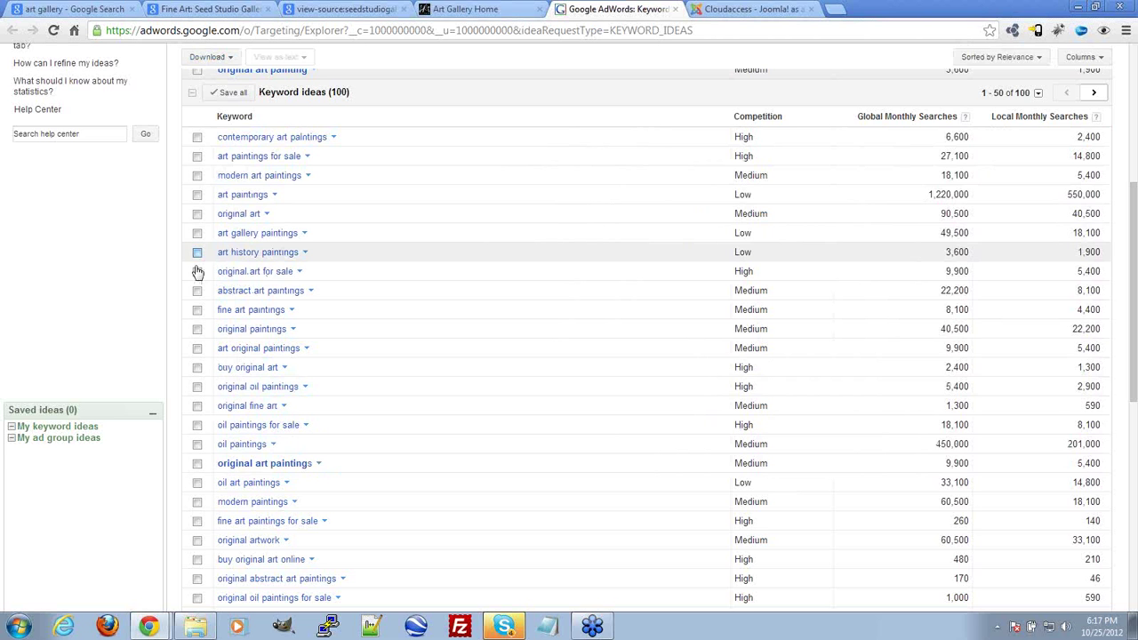
left_click(197, 309)
left_click(197, 367)
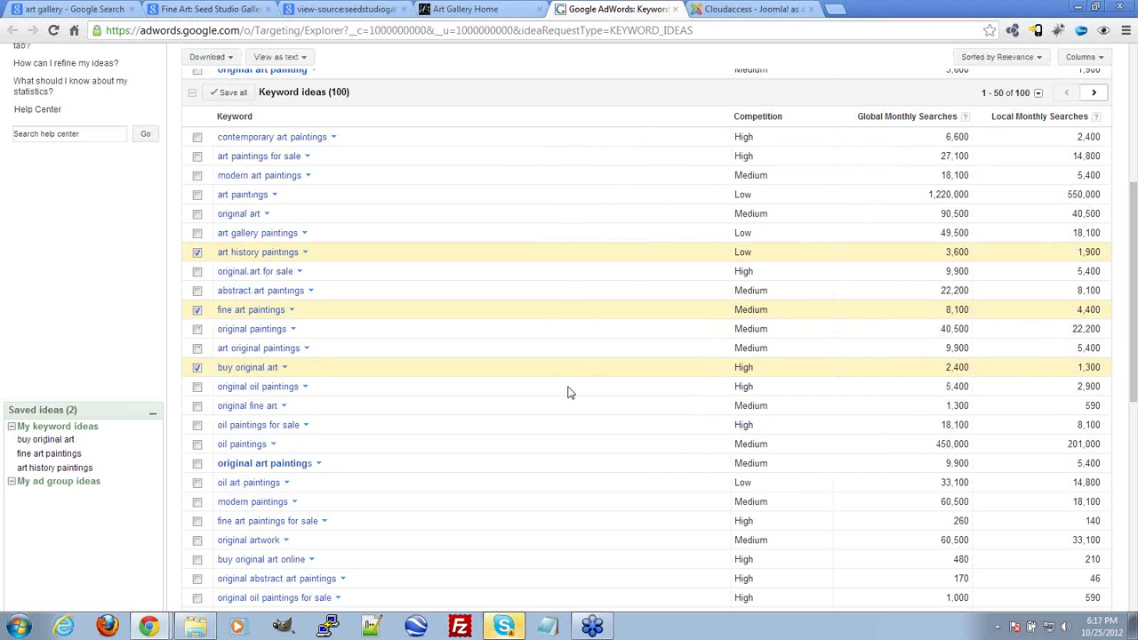
Step: Save all the keyword ideas for Original Art Painting and look over the saved ideas list
scroll(602, 420, "down", 2)
scroll(601, 419, "down", 5)
scroll(737, 432, "up", 9)
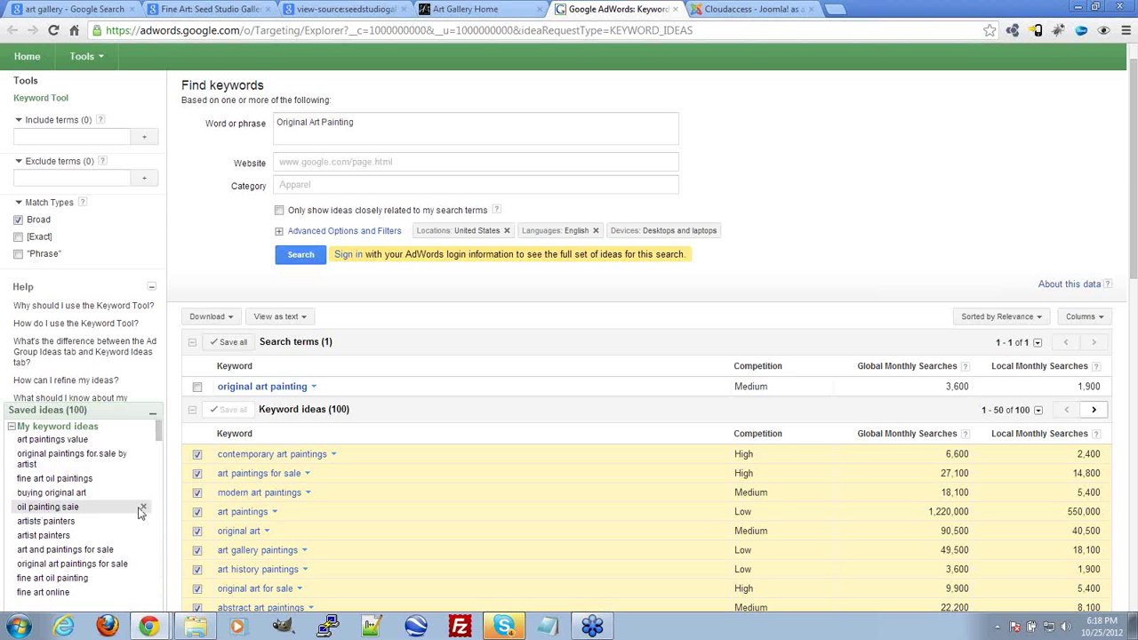
scroll(225, 234, "up", 1)
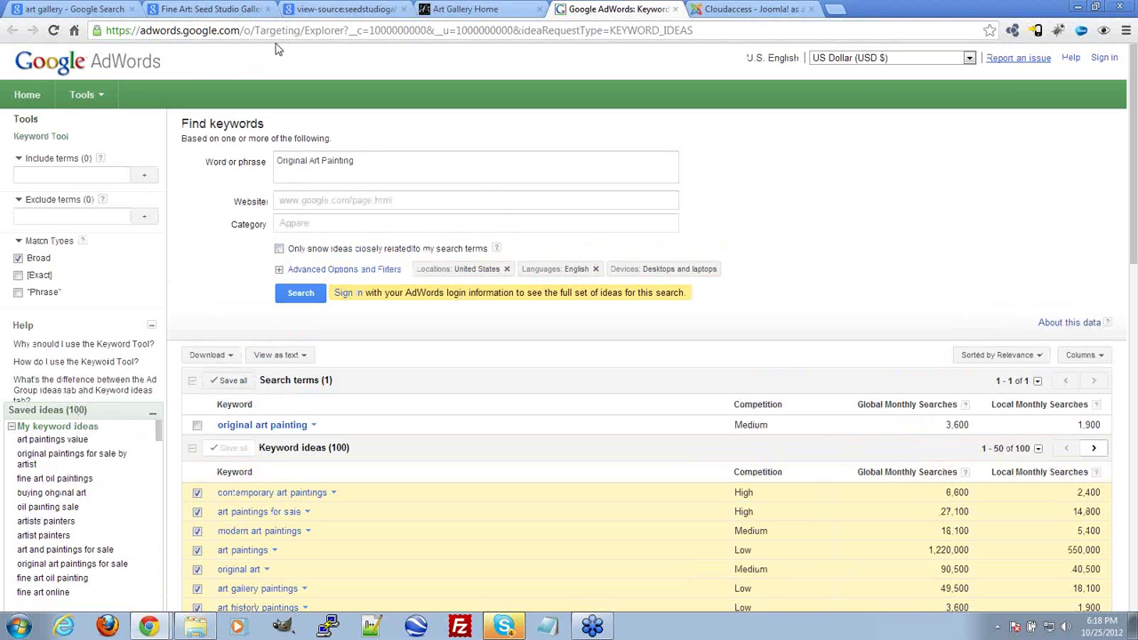
Step: Close the AdWords Keyword Tool and return to the Seed Studio Gallery page source
left_click(676, 9)
left_click(492, 7)
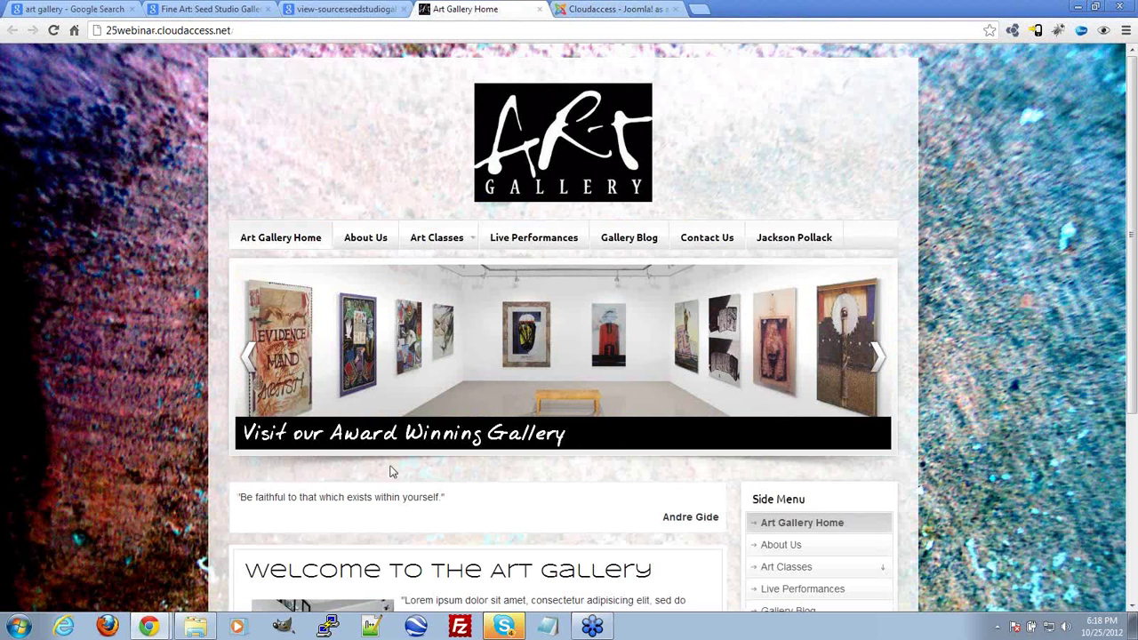
left_click(283, 8)
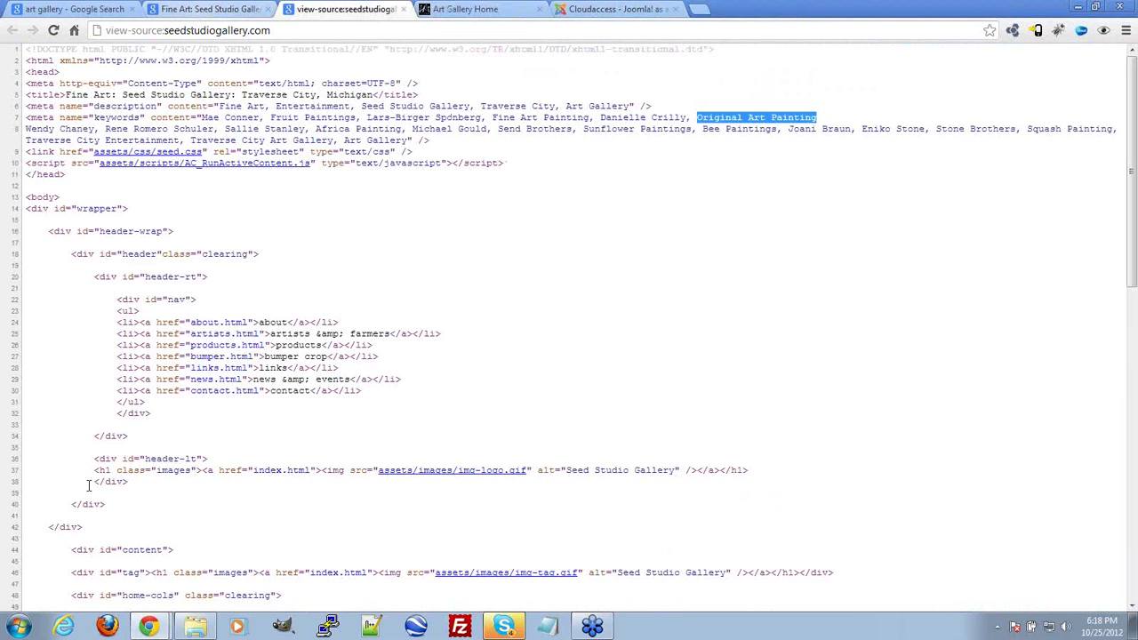
Step: In Notepad, list the keywords fine art, painting, traverse city and oil paints, then return to the Seed Studio Gallery page source
left_click(547, 627)
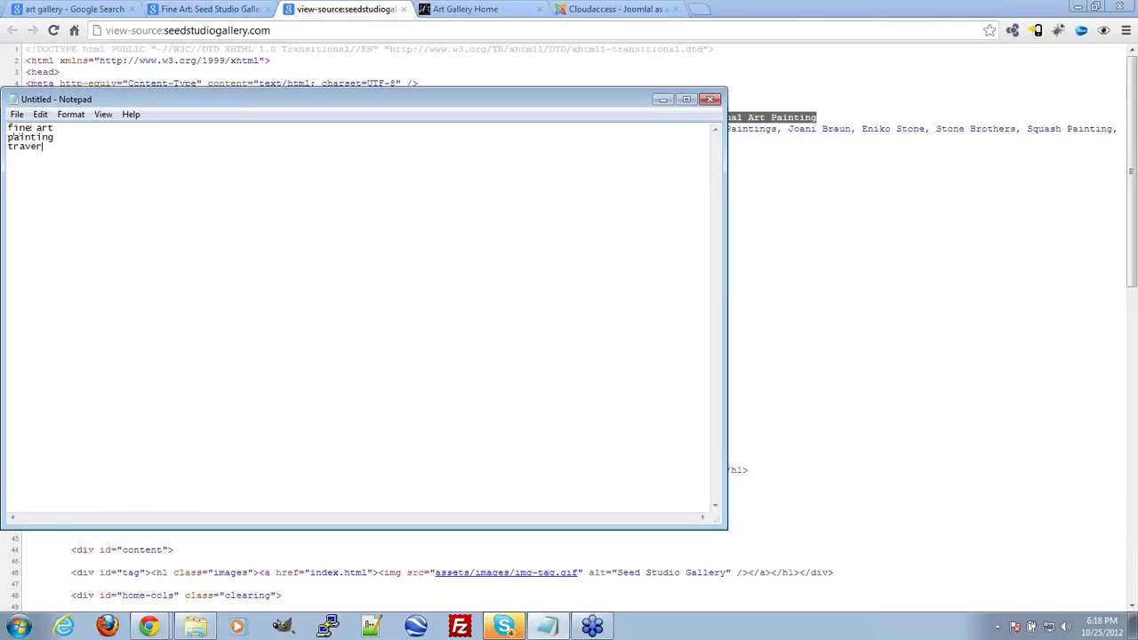
type("ity")
type("pr")
left_click_drag(377, 95, 729, 122)
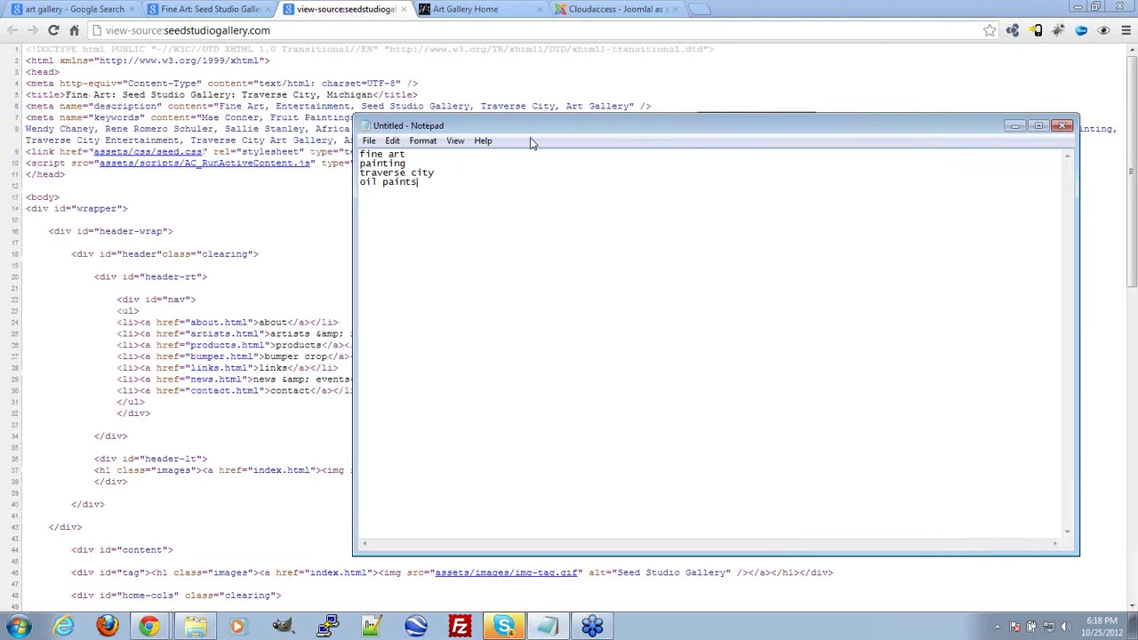
left_click(610, 75)
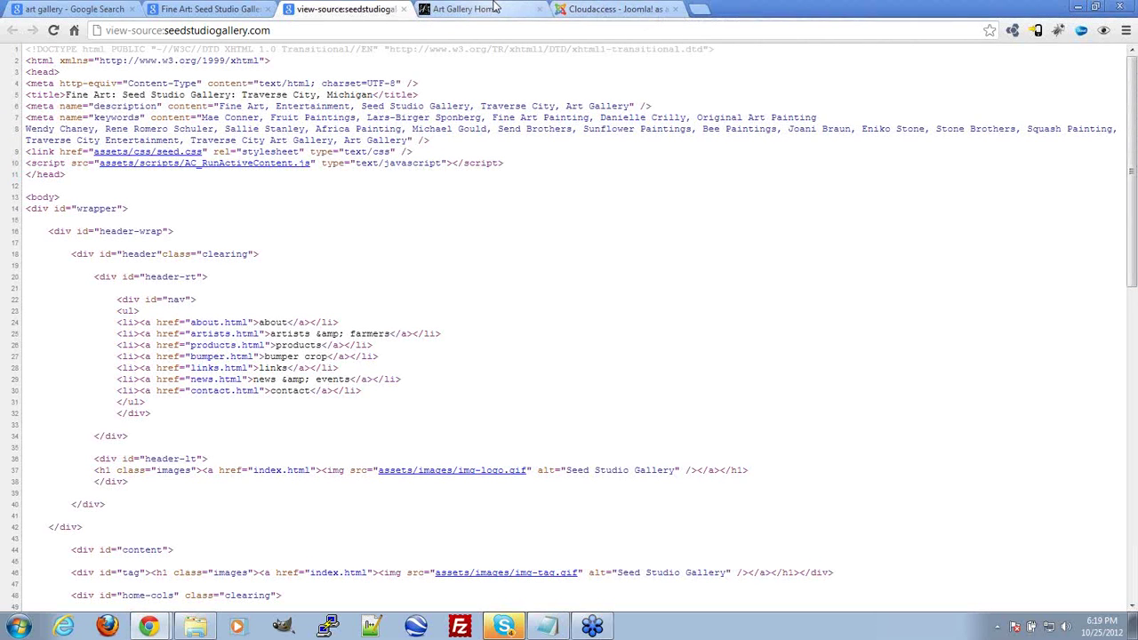
Step: Examine the placeholder welcome text on the Art Gallery home page by highlighting the whole paragraph
left_click(496, 7)
scroll(404, 308, "down", 3)
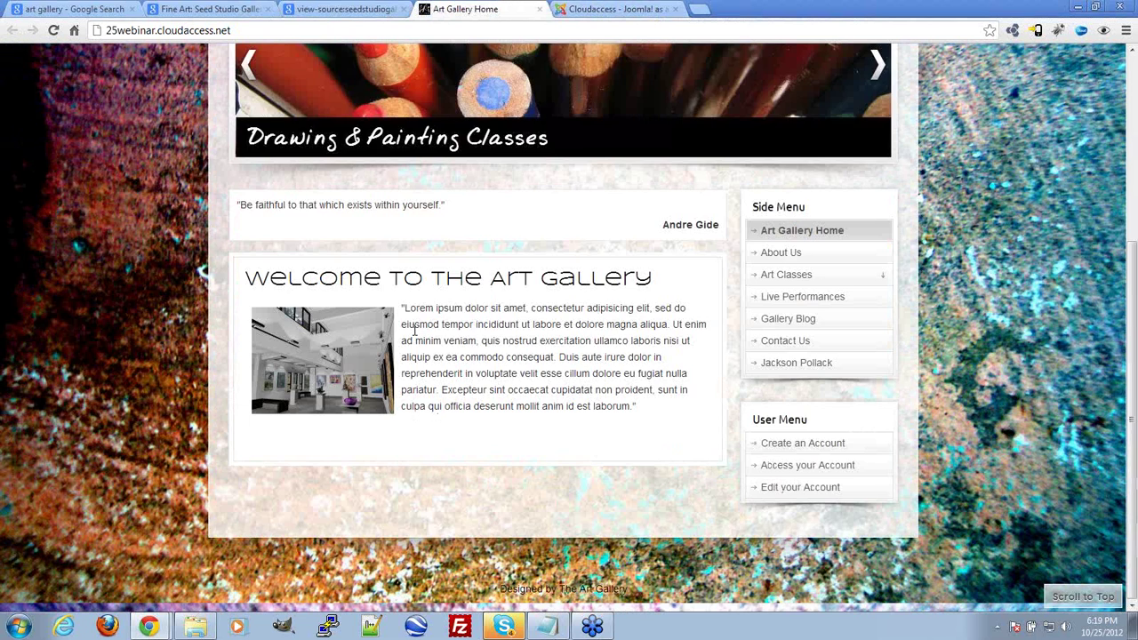
left_click_drag(404, 308, 641, 406)
left_click(642, 408)
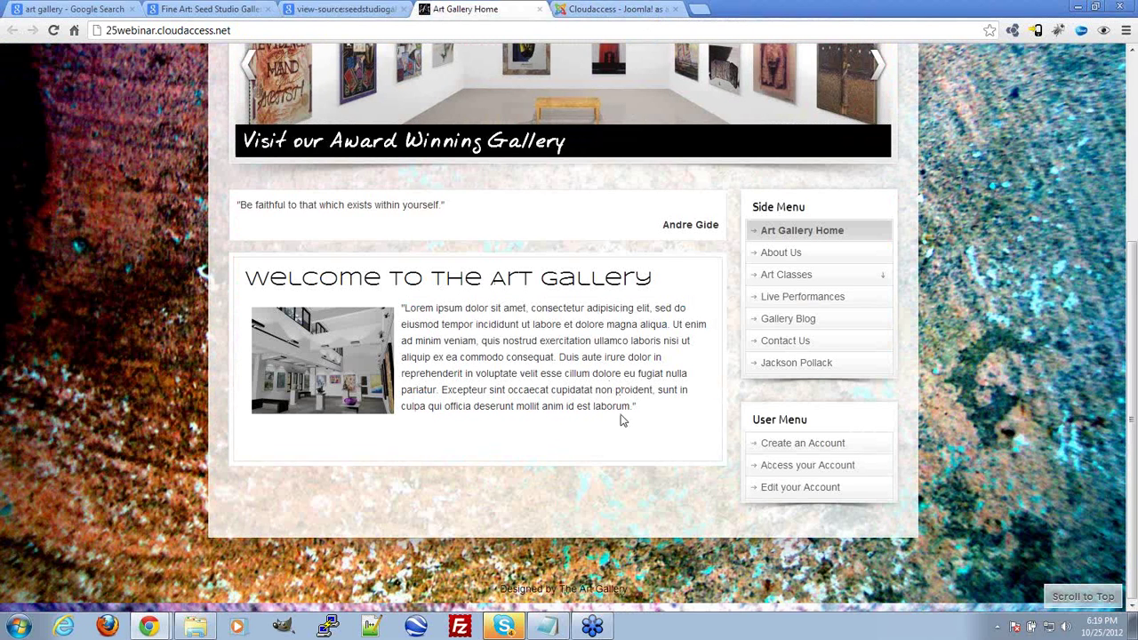
scroll(622, 421, "up", 1)
left_click_drag(405, 379, 631, 477)
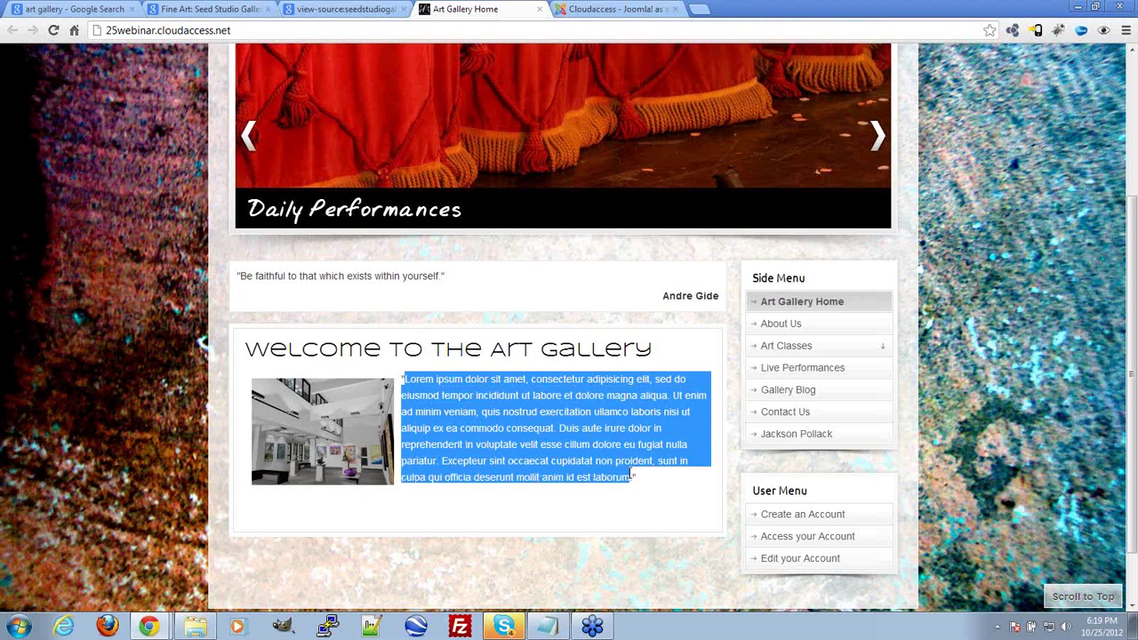
left_click(647, 477)
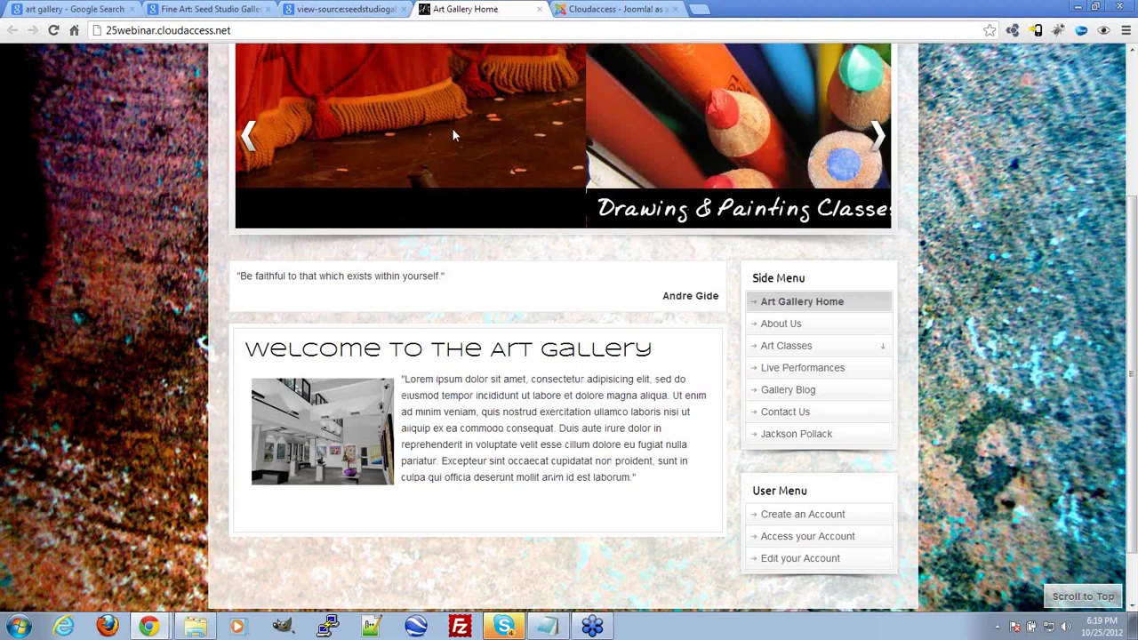
Step: Try to open the Article Manager from the existing Joomla administration session
left_click(613, 9)
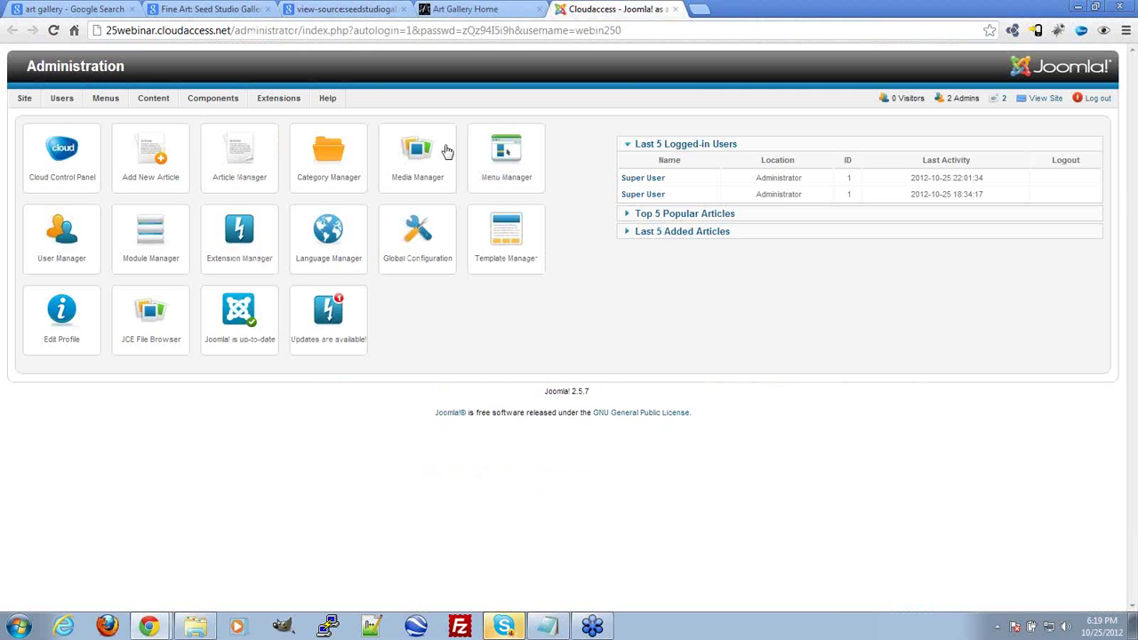
left_click(464, 9)
left_click(613, 9)
left_click(176, 117)
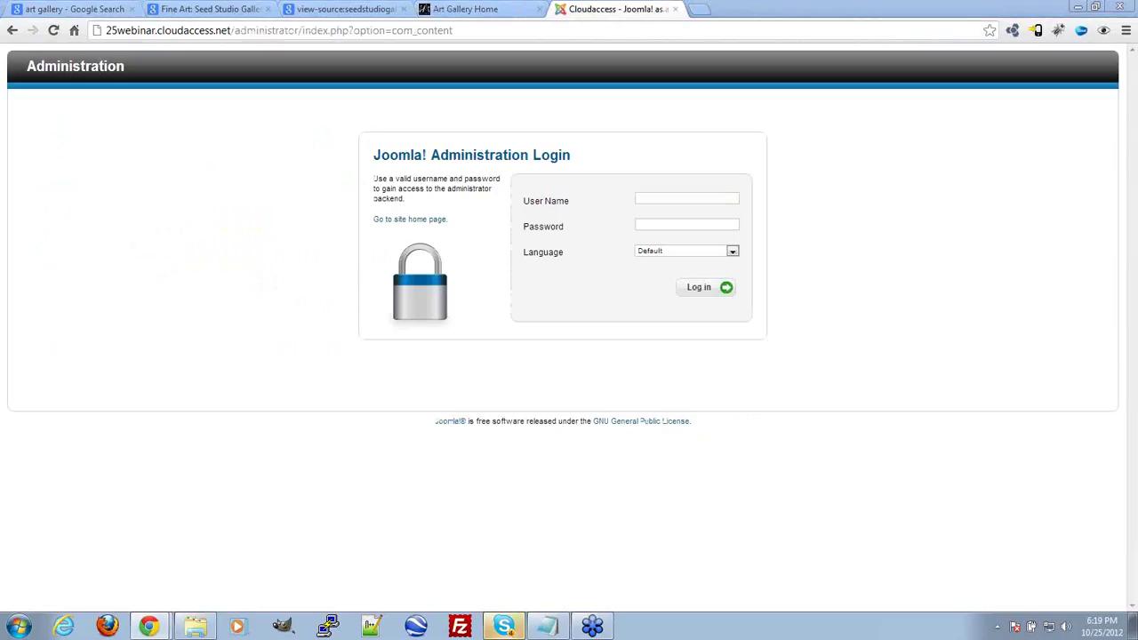
Step: Reopen the Joomla administration in a fresh session and open the Article Manager's list of articles
left_click_drag(373, 569, 611, 7)
left_click(811, 9)
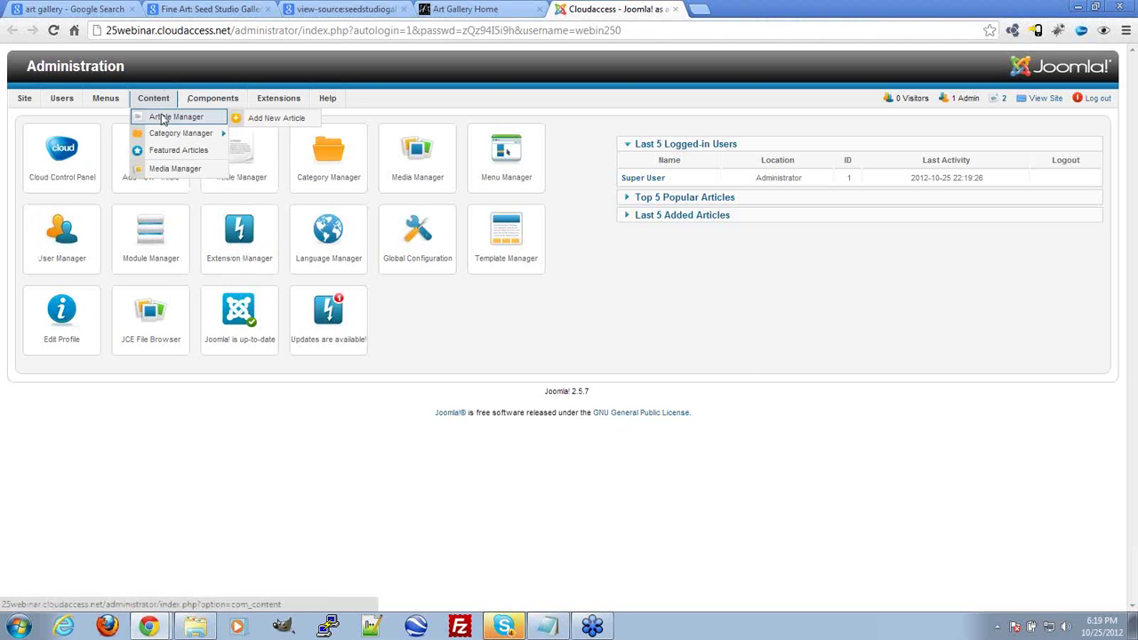
left_click(176, 116)
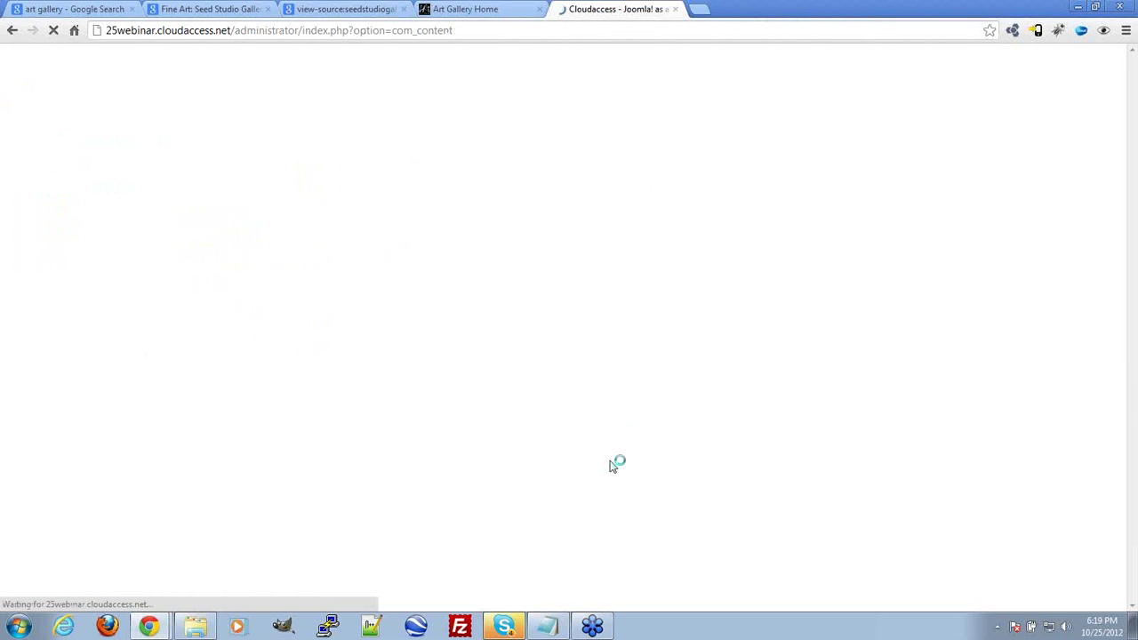
scroll(503, 451, "down", 1)
scroll(503, 451, "down", 3)
scroll(504, 450, "up", 3)
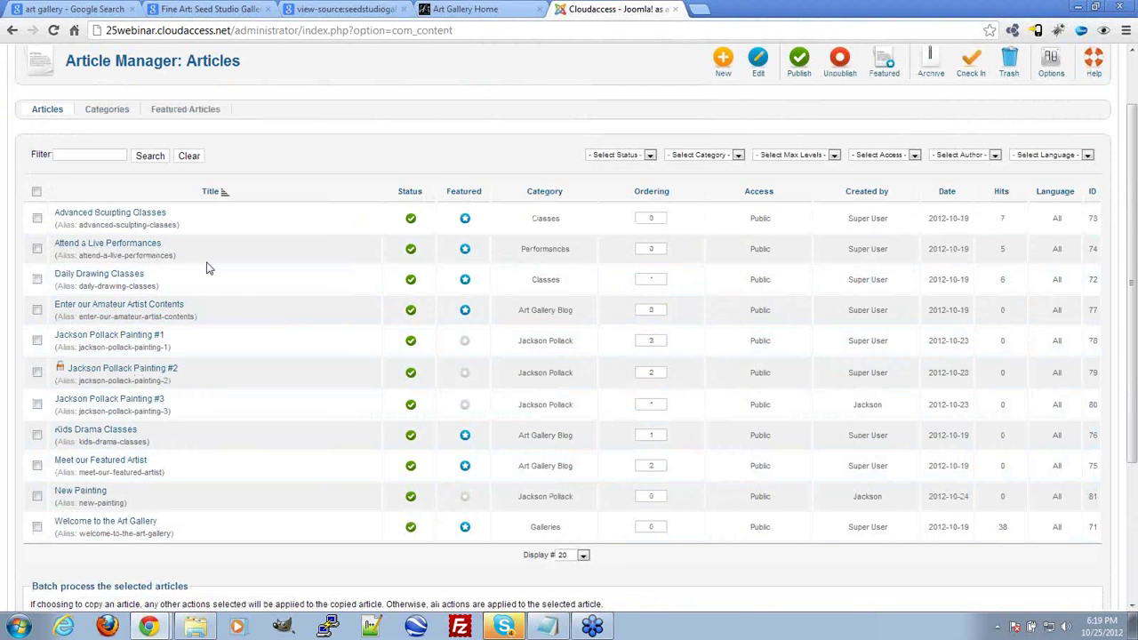
Step: Open the "Welcome to the Art Gallery" article for editing and highlight its title
left_click(446, 9)
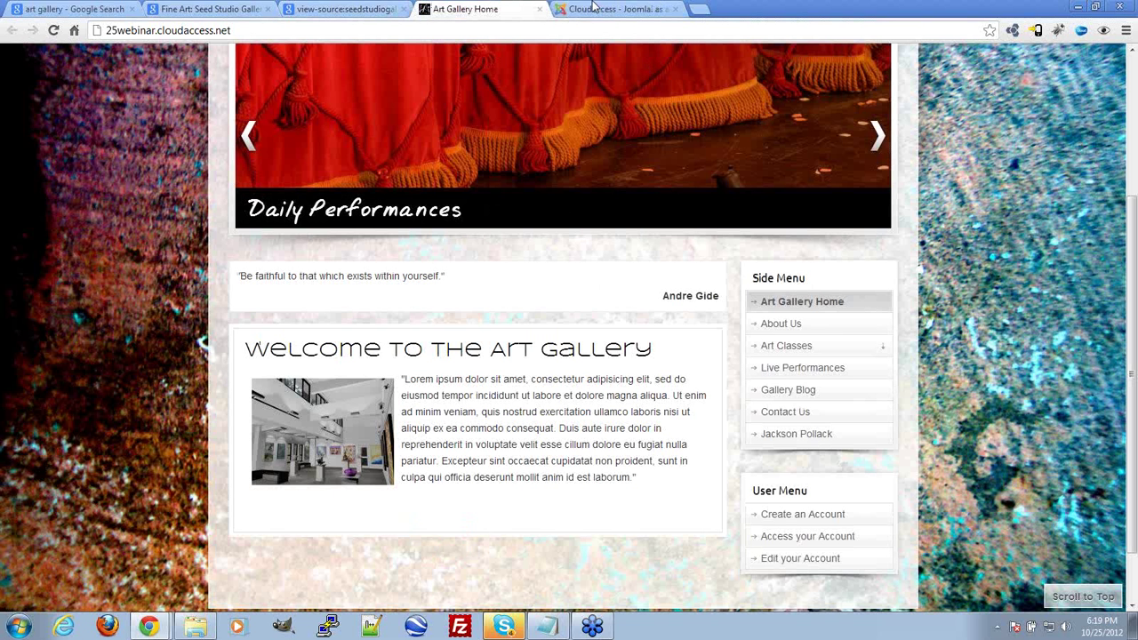
left_click(594, 9)
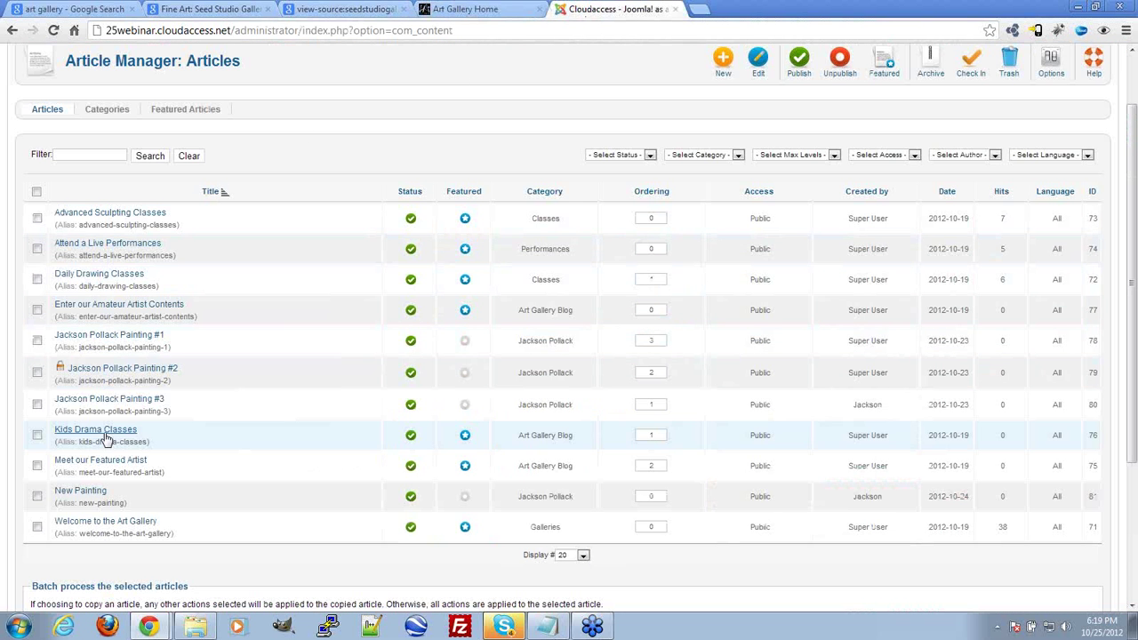
left_click(107, 523)
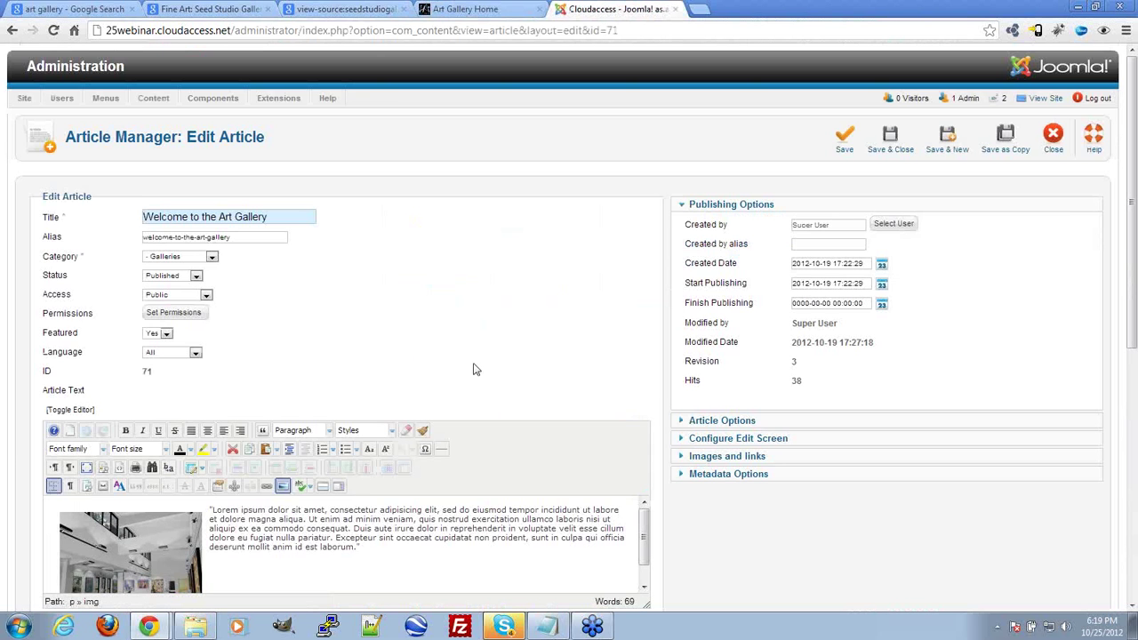
scroll(311, 443, "down", 3)
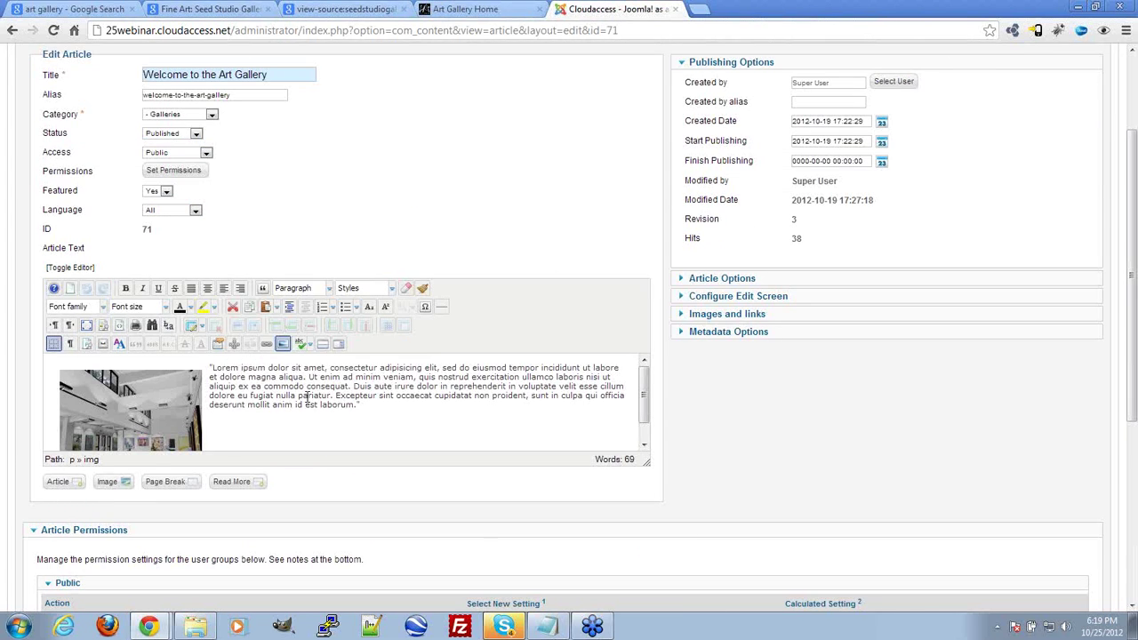
left_click_drag(262, 77, 116, 80)
left_click(398, 80)
Step: Inspect the "Welcome to the Art Gallery" heading on the site's home page with Firebug Lite, then close the inspector
left_click(465, 9)
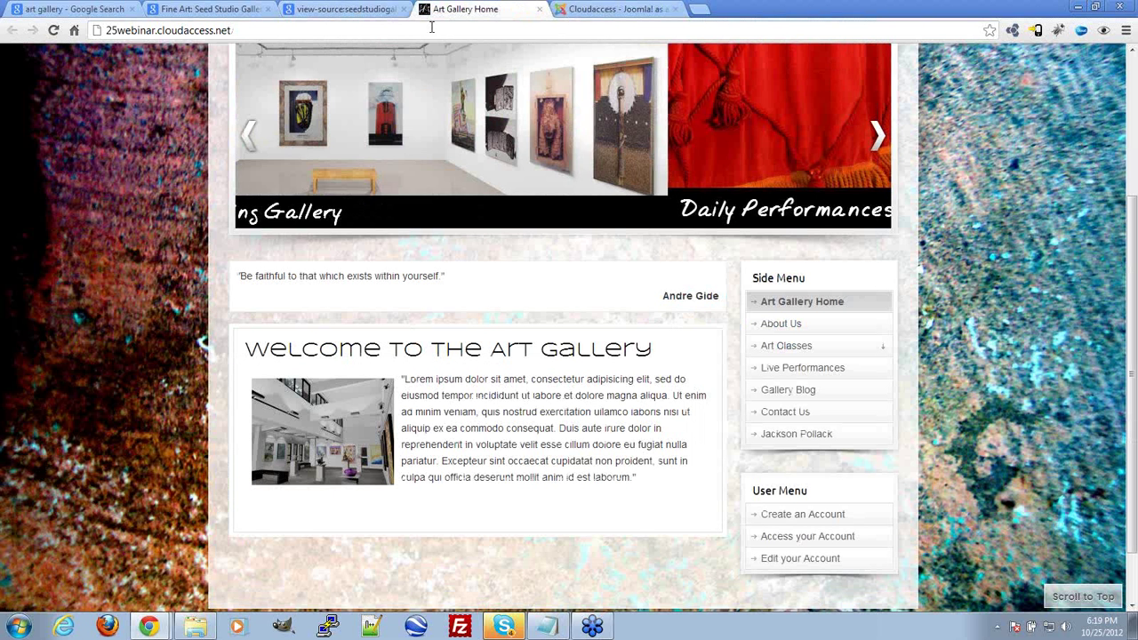
mouse_move(248, 347)
left_mouse_down()
mouse_move(668, 344)
mouse_move(247, 353)
left_mouse_up()
left_click(250, 349)
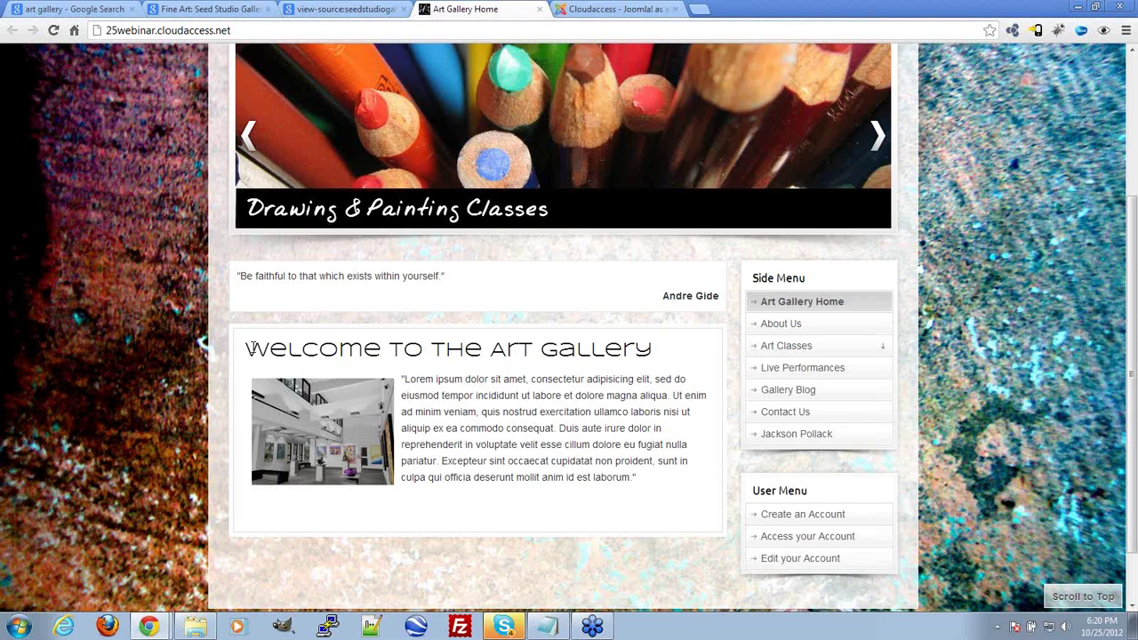
left_click(1059, 31)
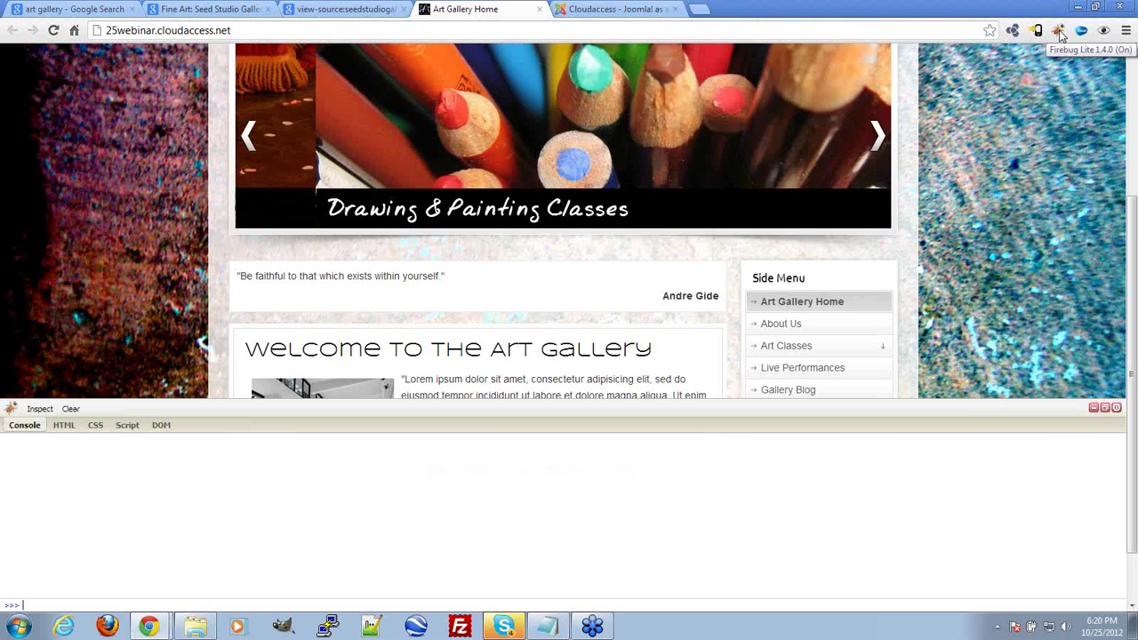
left_click(39, 409)
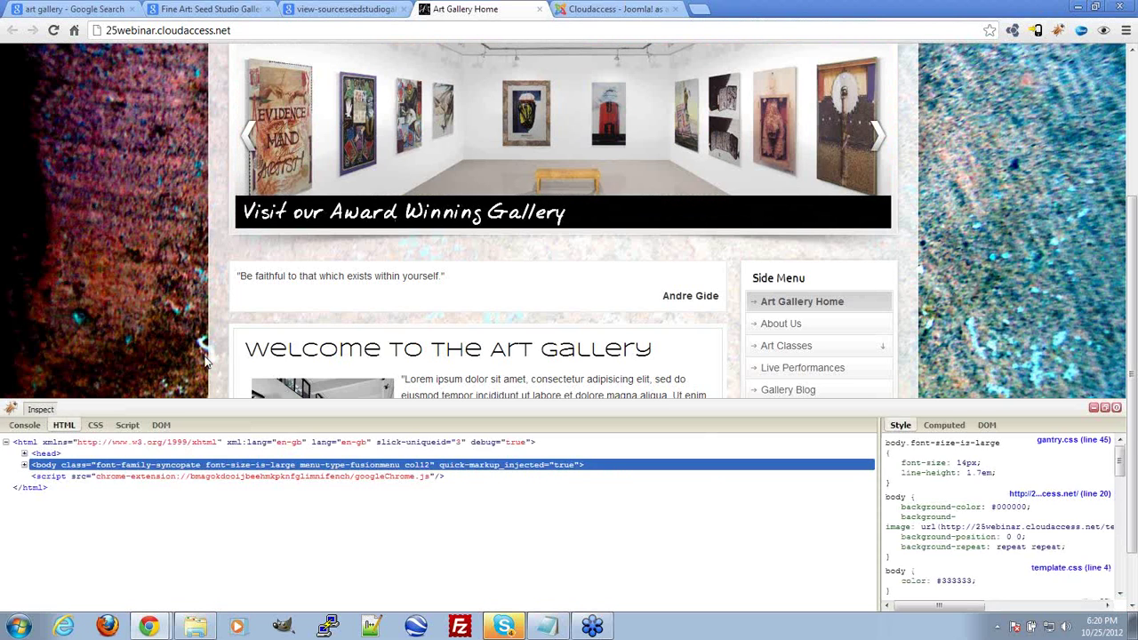
left_click(296, 349)
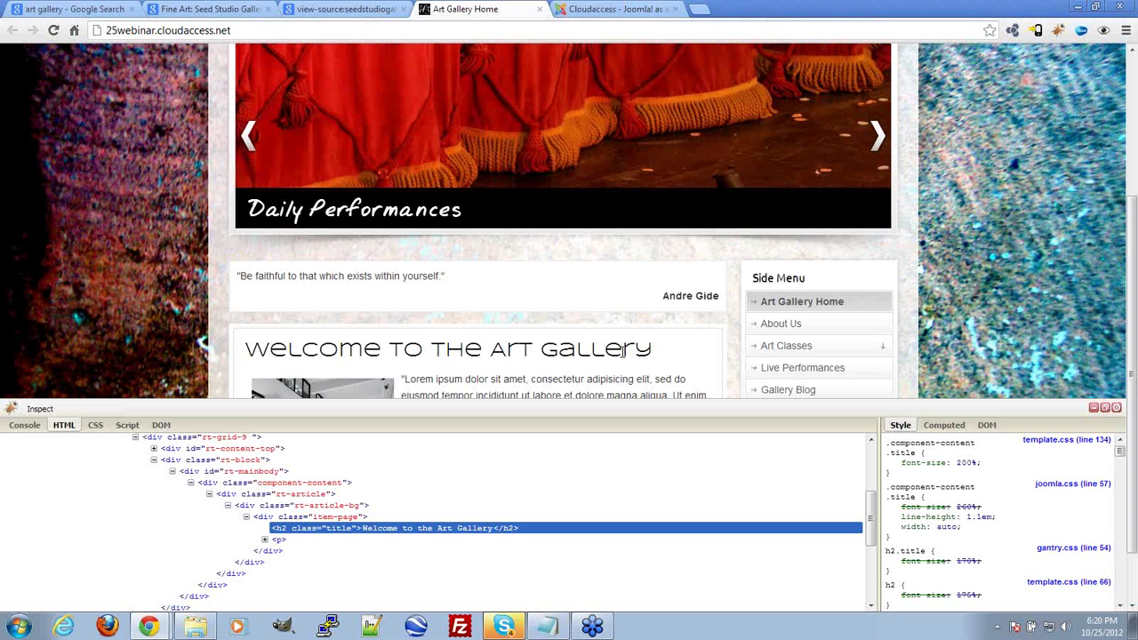
left_click_drag(658, 360, 242, 352)
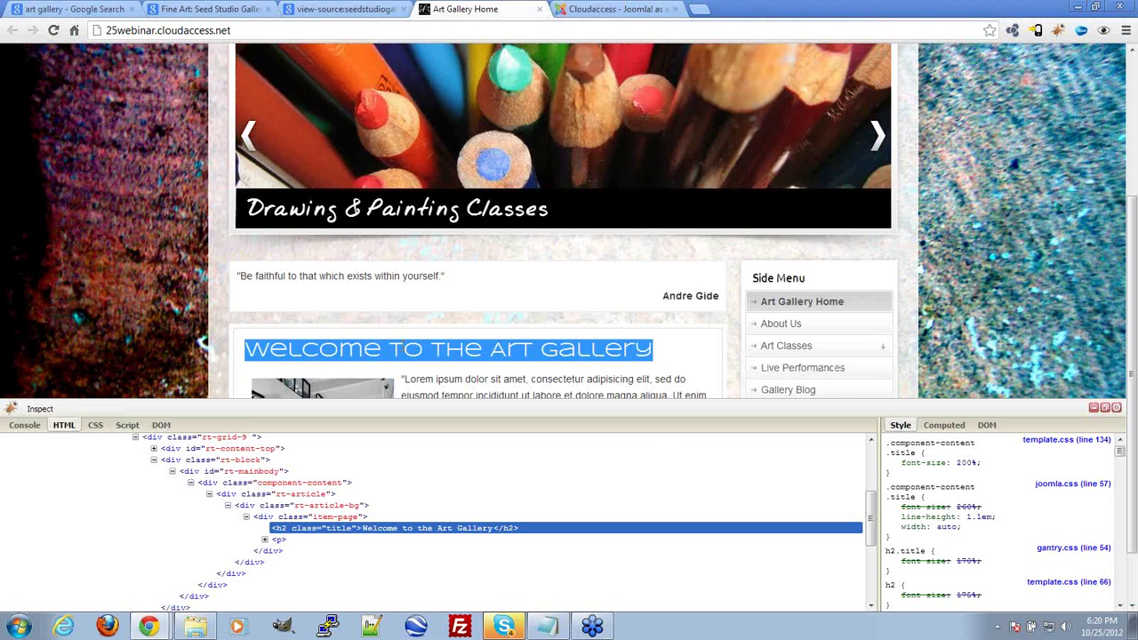
left_click(1117, 407)
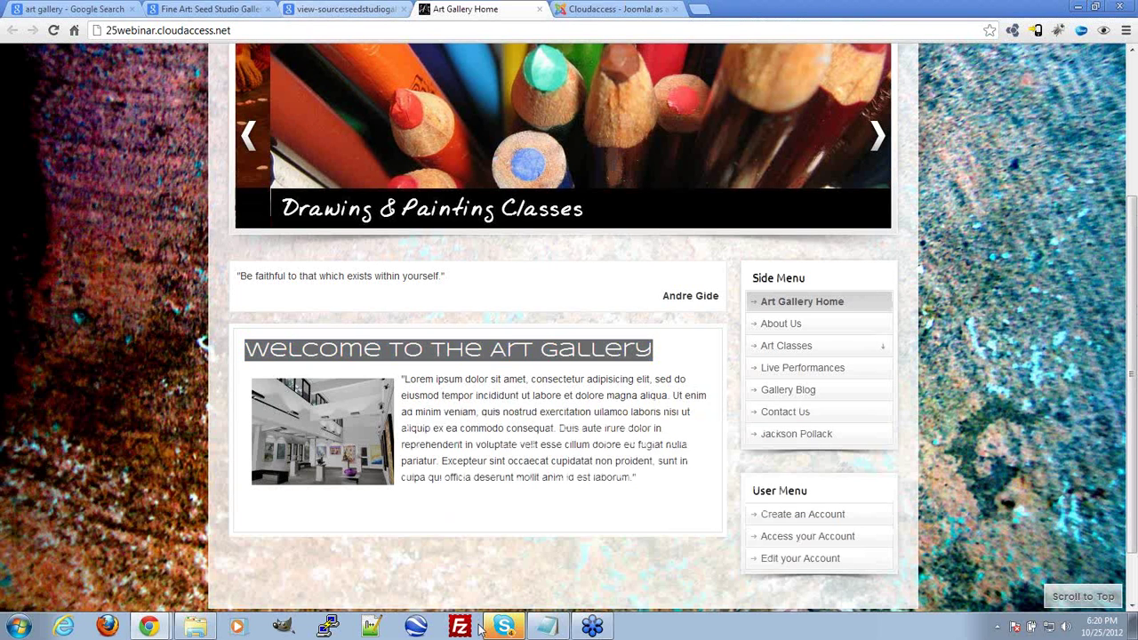
Step: Review the Notepad keyword list, highlighting "fine art" and "traverse city"
left_click(551, 628)
type("fine art painting traverse city oil paints")
left_click_drag(406, 156, 356, 150)
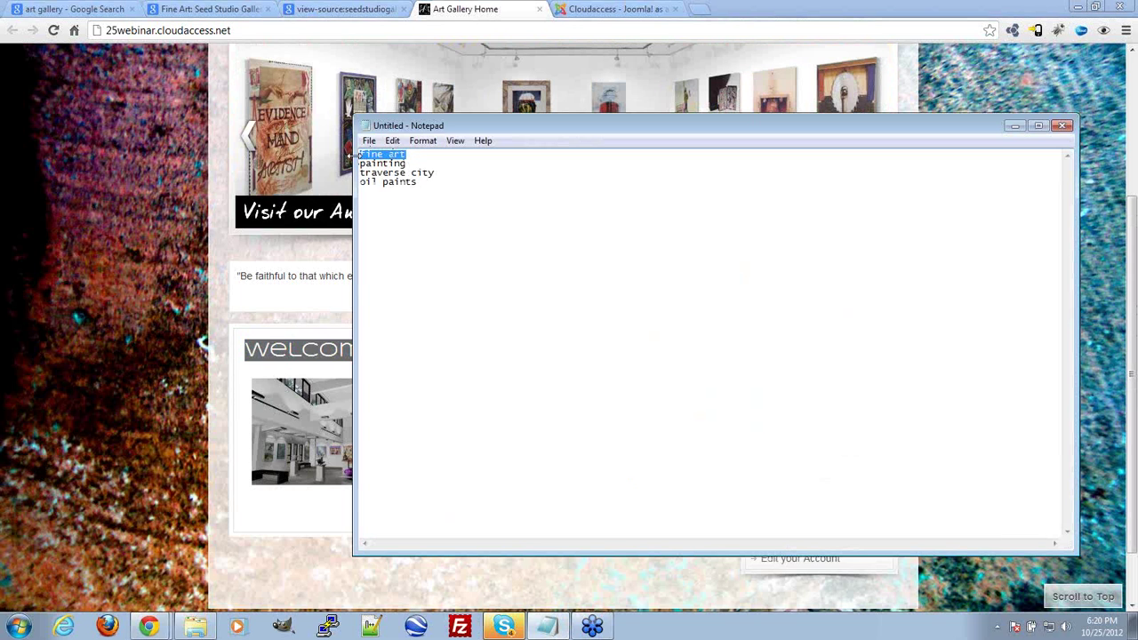
left_click_drag(393, 157, 361, 150)
left_click_drag(435, 174, 365, 174)
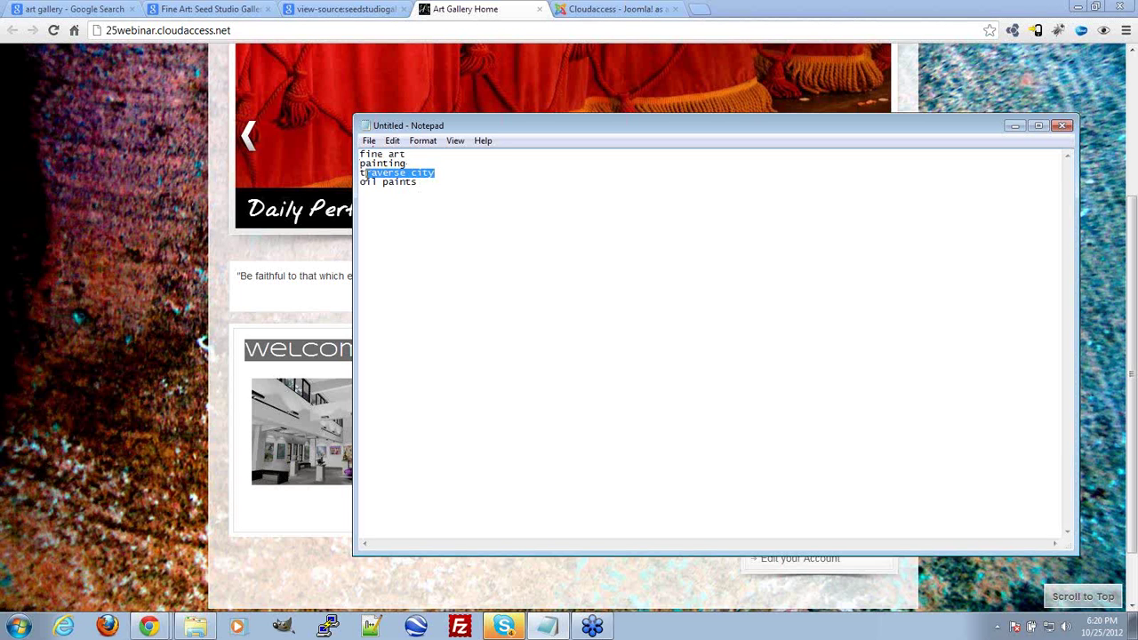
left_click(433, 155)
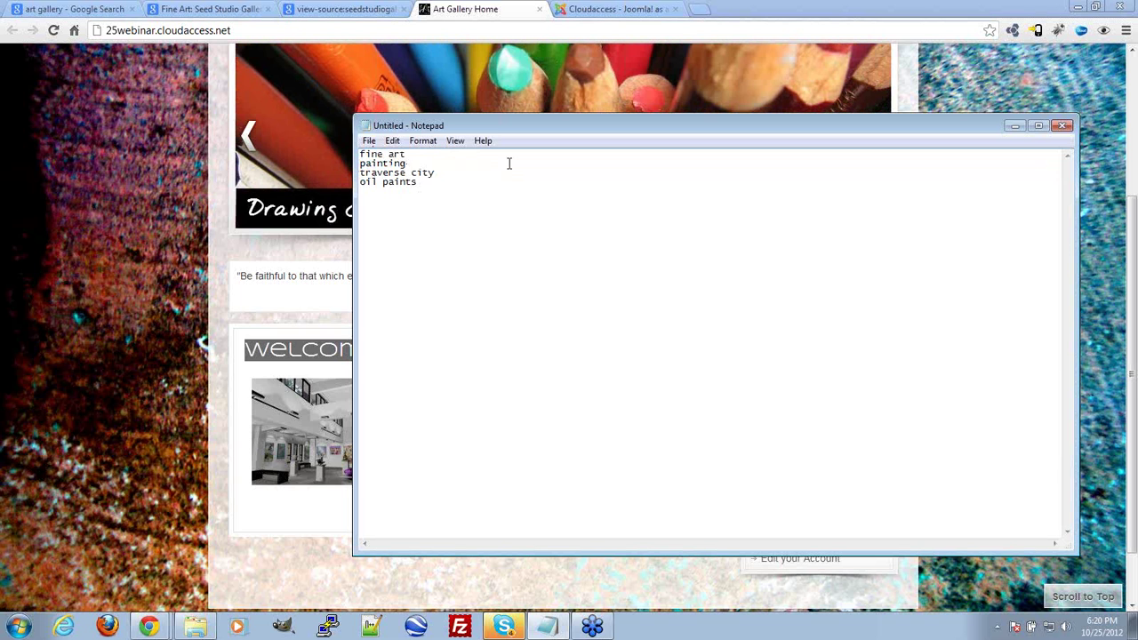
Step: In the article options of "Welcome to the Art Gallery", set Show Title to Hide
left_click(586, 9)
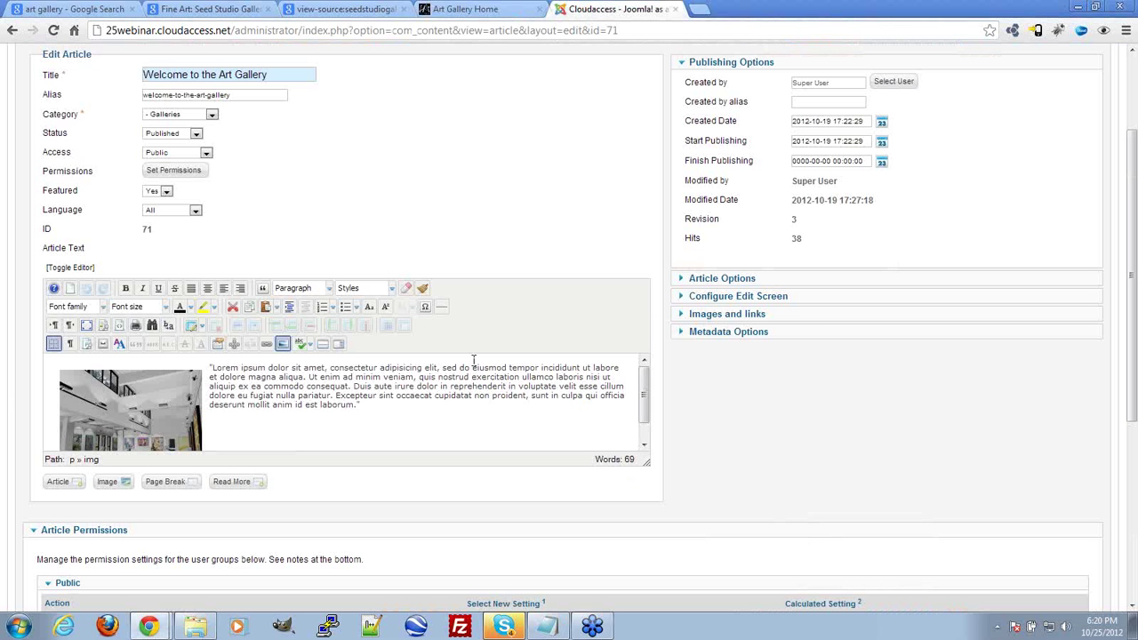
scroll(452, 208, "up", 2)
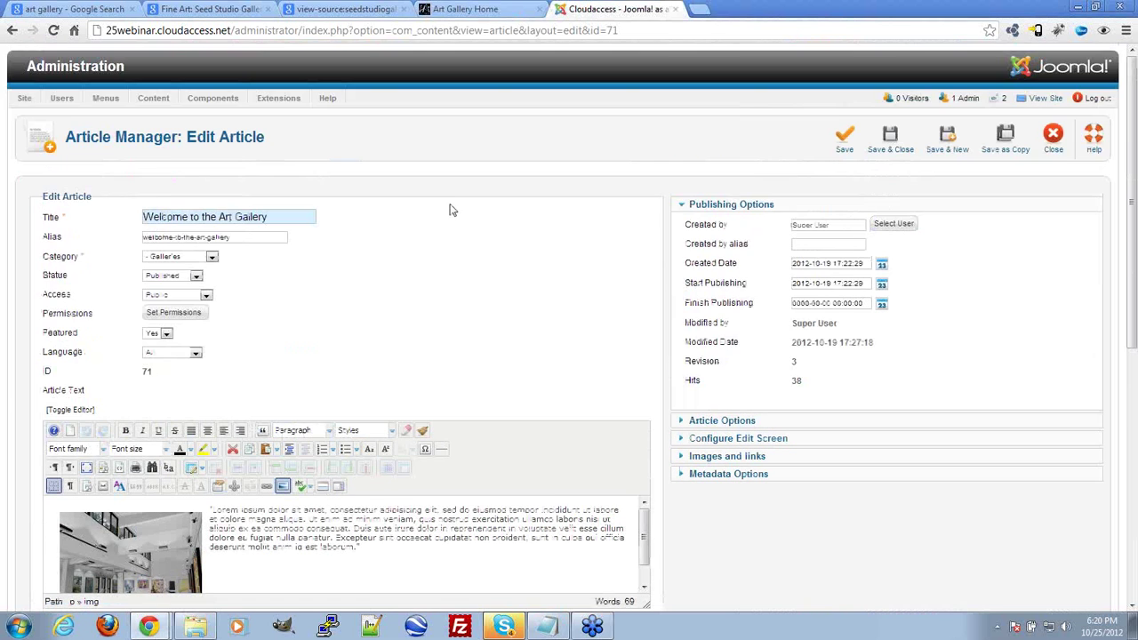
scroll(452, 208, "down", 1)
left_click(729, 354)
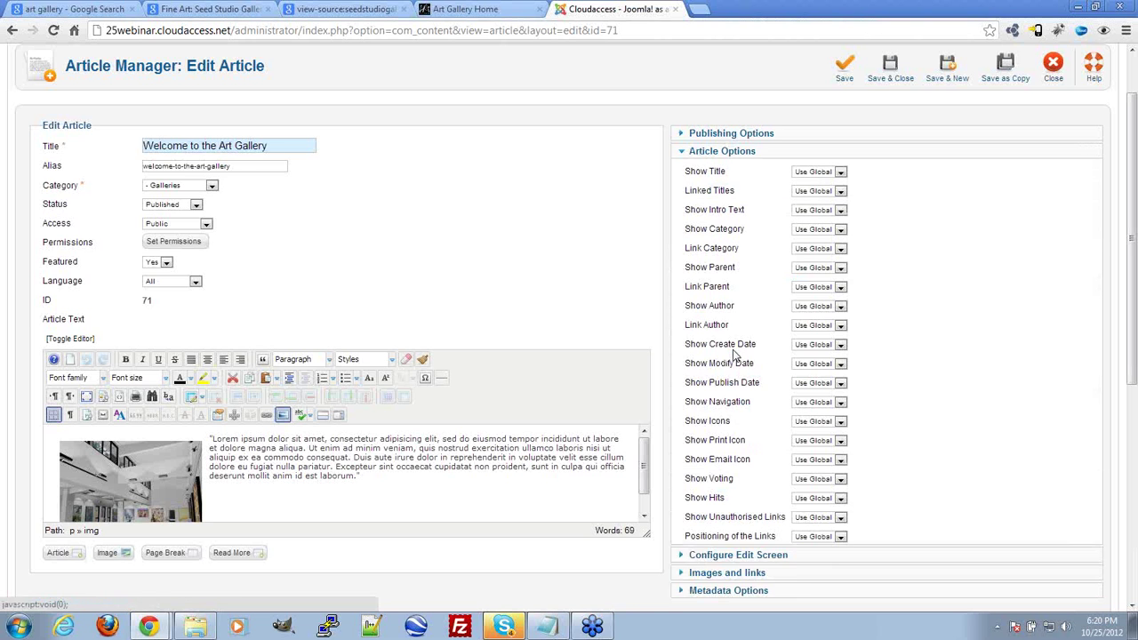
left_click(816, 173)
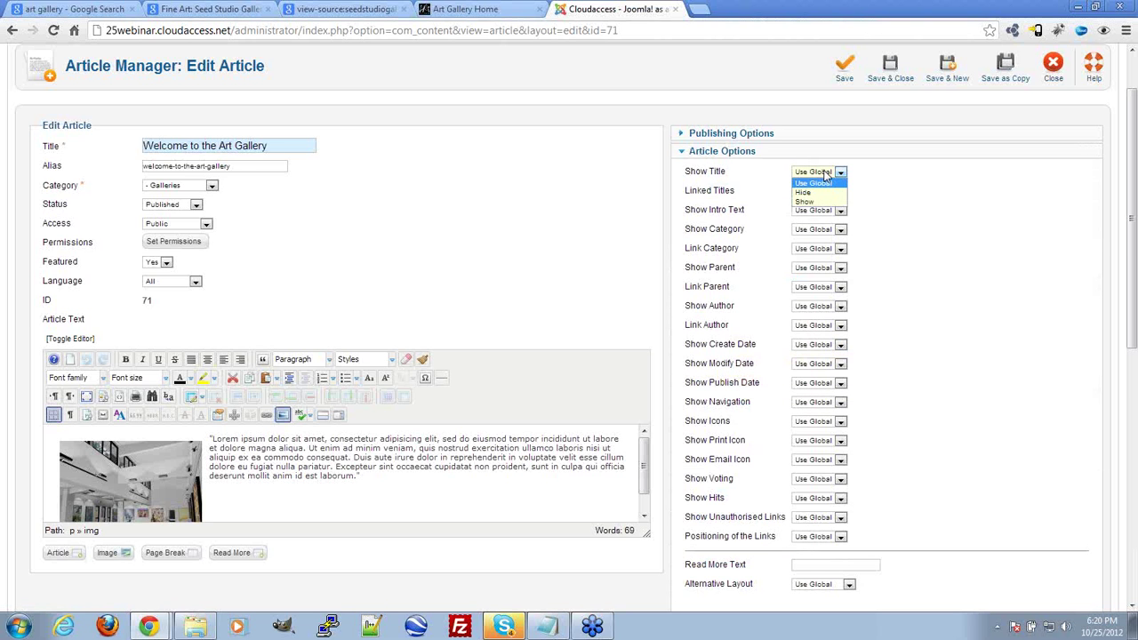
left_click(821, 193)
Step: In the Article Manager's global options, set Show Title to Hide for articles and save the options
mouse_move(683, 175)
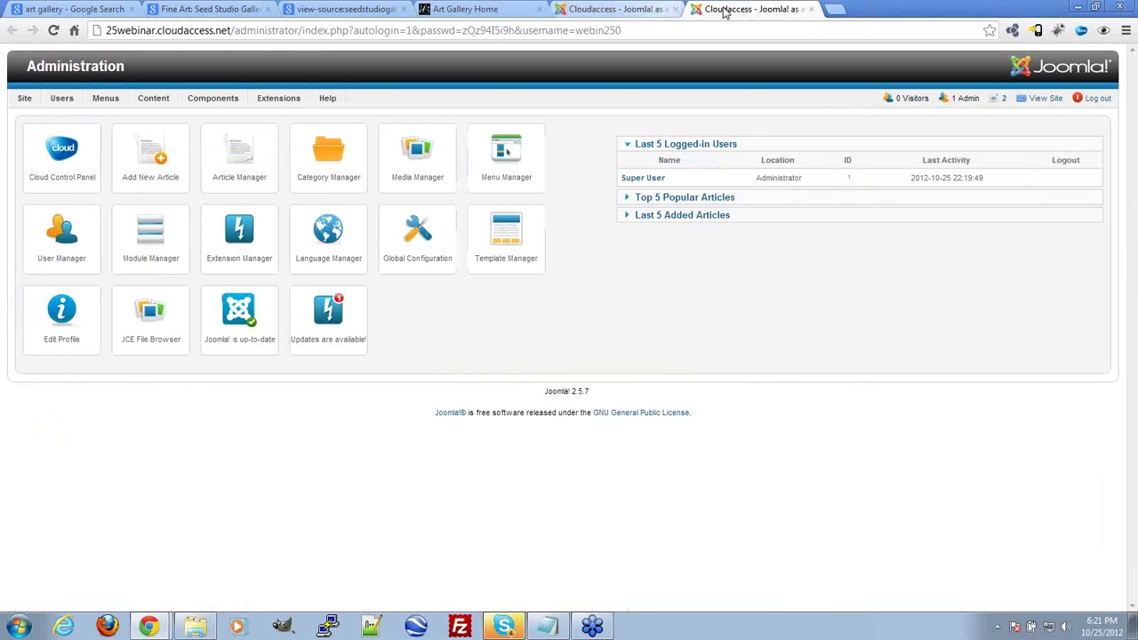
left_click(634, 9)
left_click(745, 9)
left_click(634, 9)
left_click(746, 8)
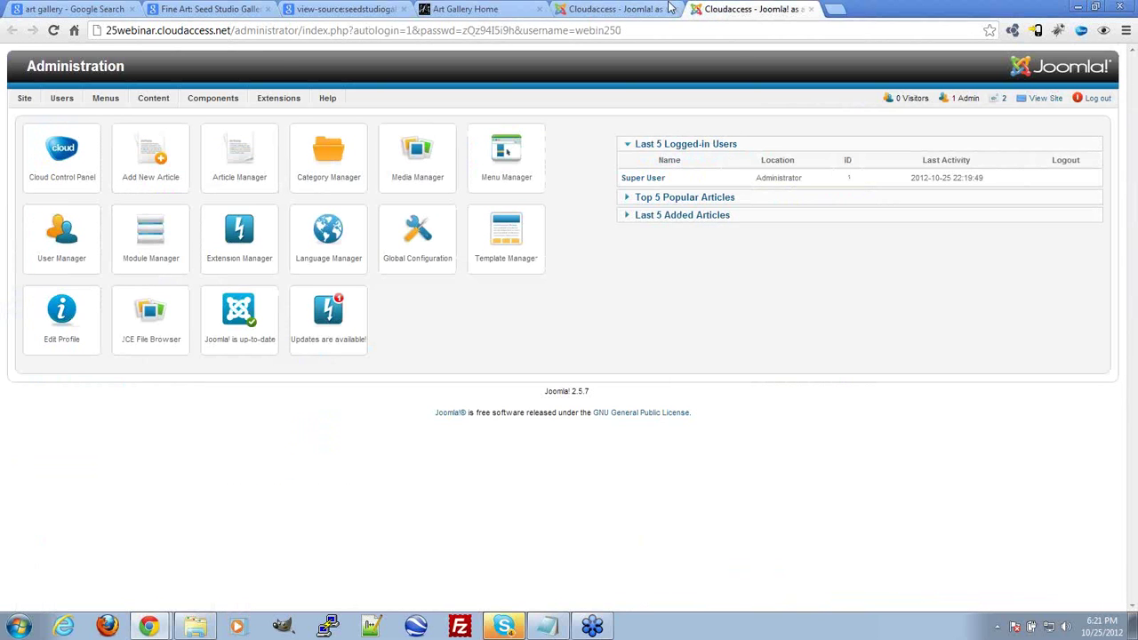
mouse_move(155, 102)
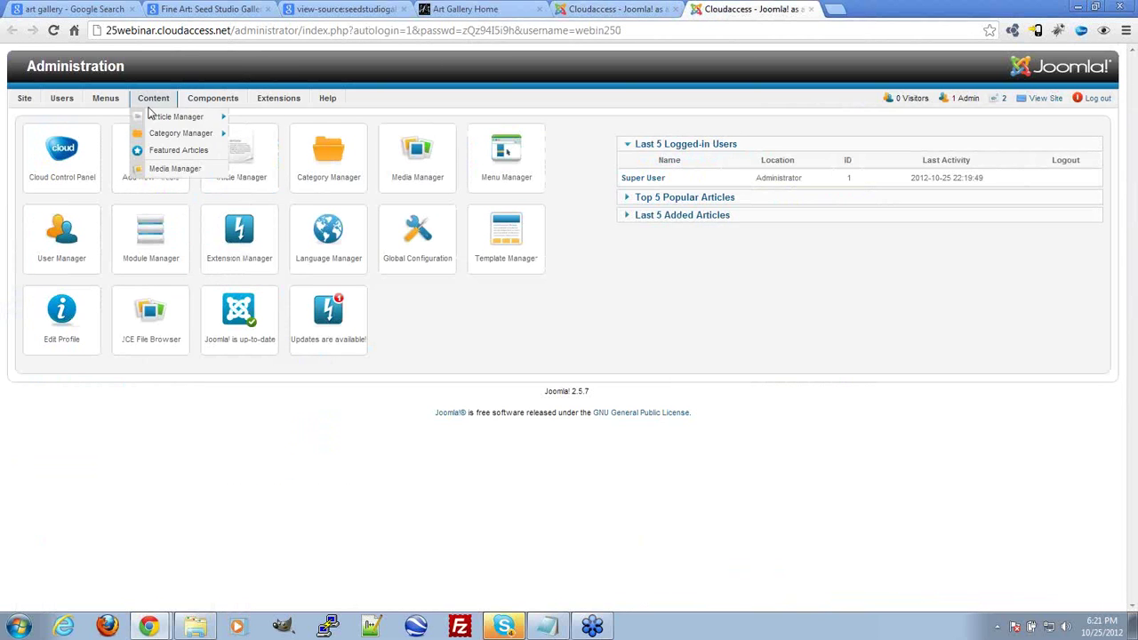
left_click(172, 123)
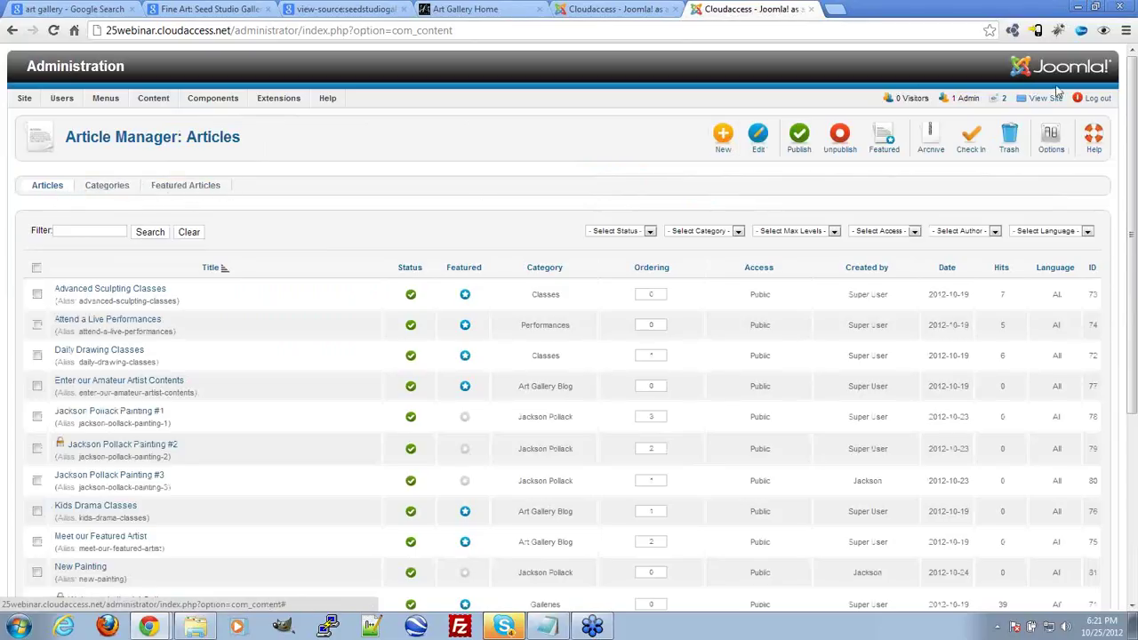
left_click(1052, 138)
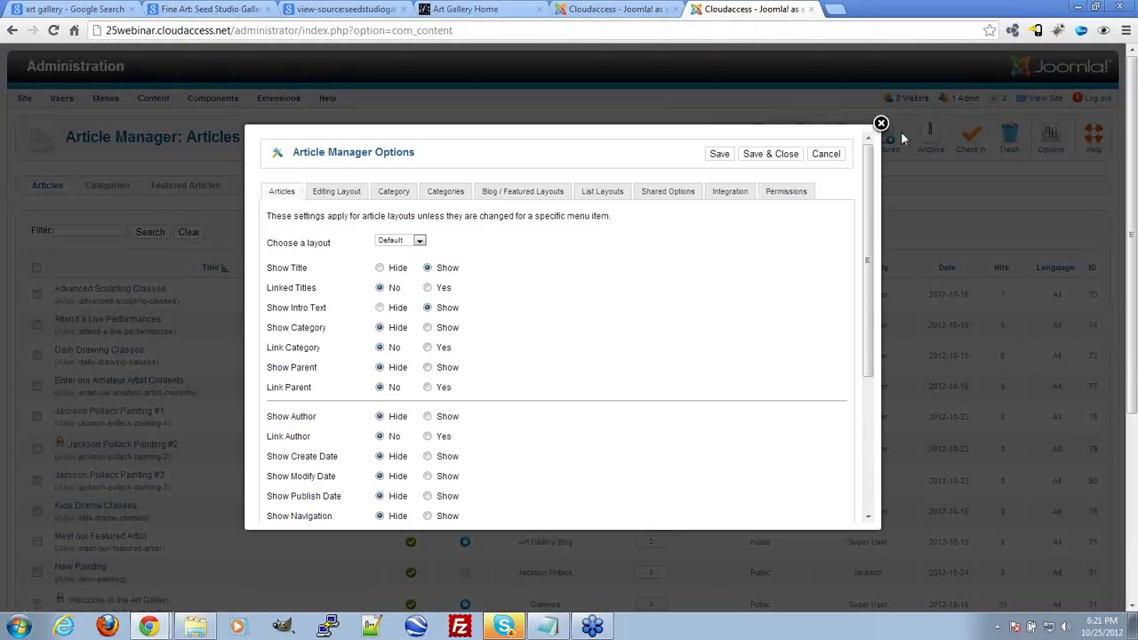
left_click(381, 267)
left_click(772, 154)
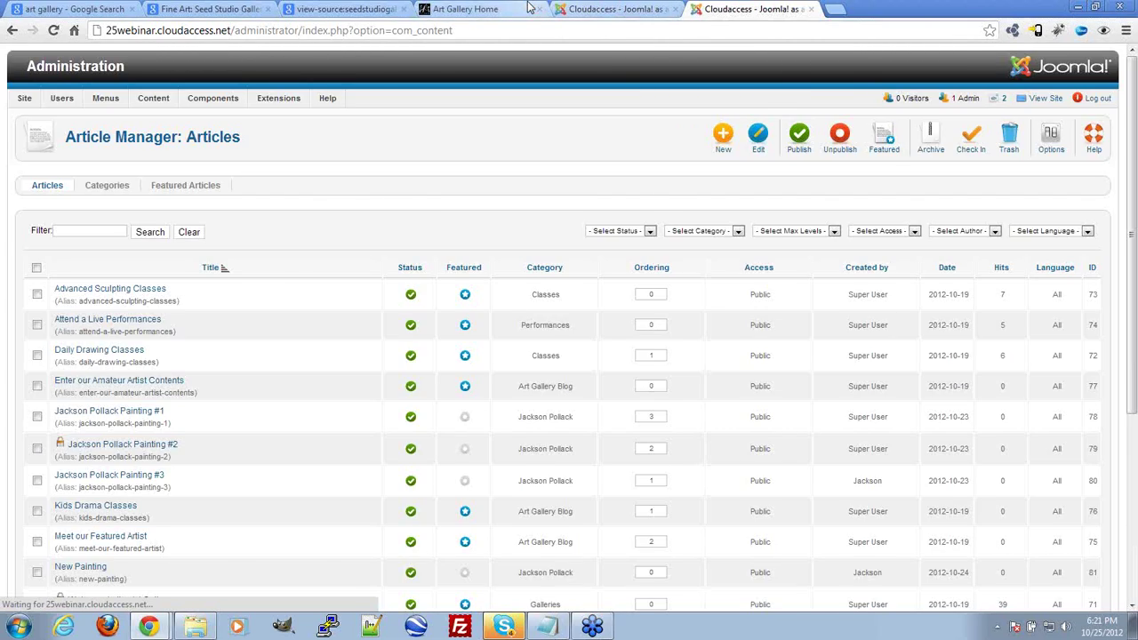
Step: Reload the Art Gallery home page to check the welcome article's title, and return to the article editor
left_click(531, 8)
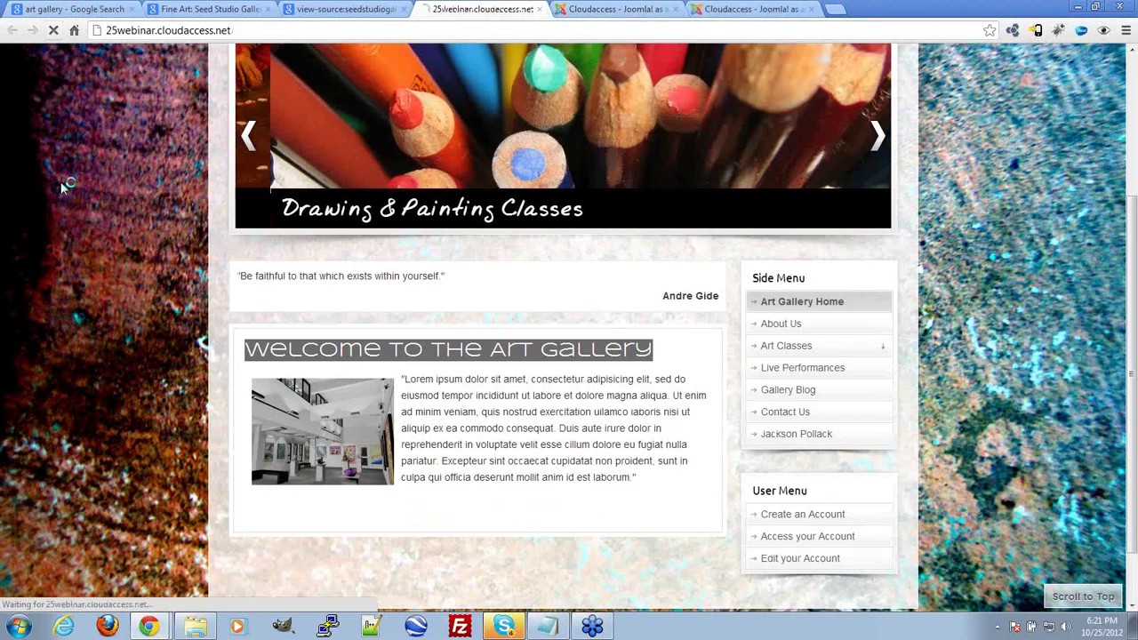
key("F5")
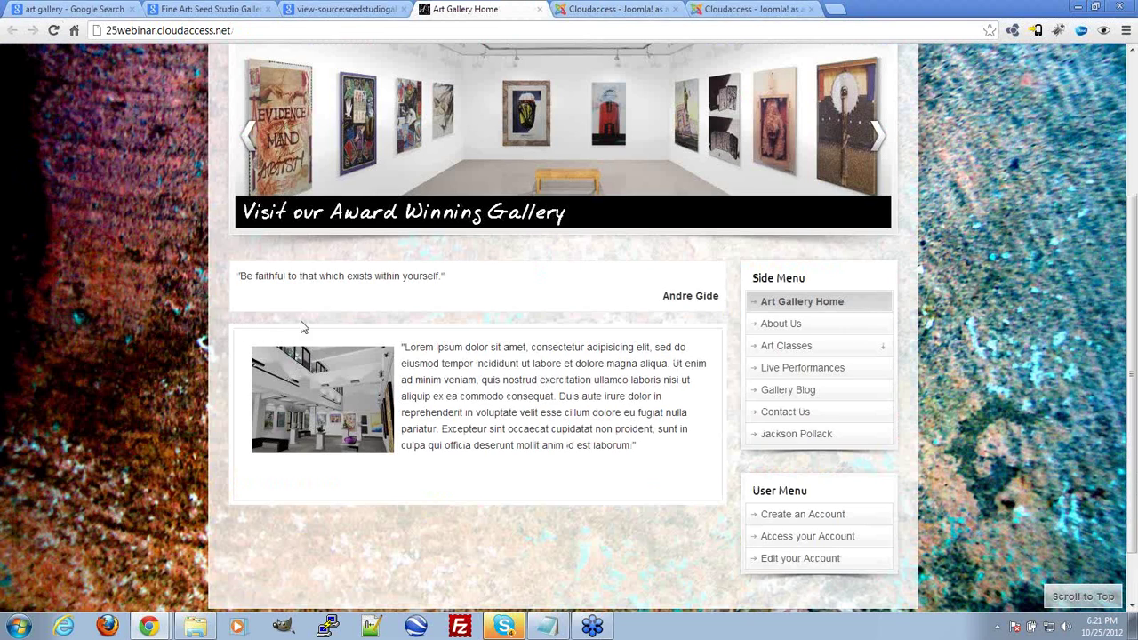
left_click(605, 9)
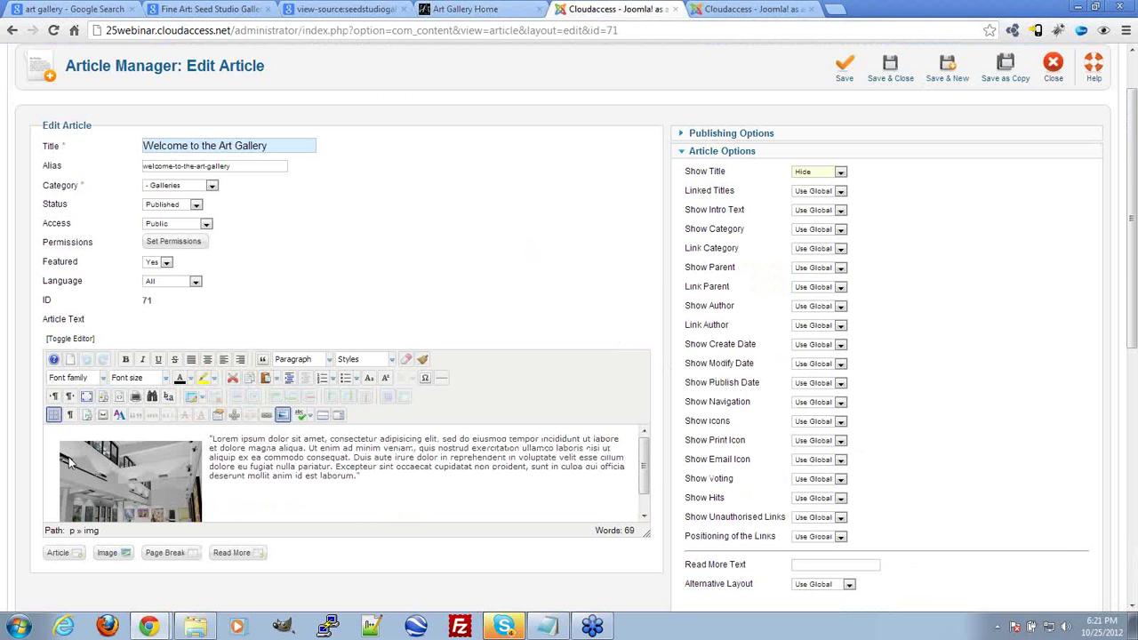
left_click(208, 439)
scroll(427, 489, "down", 1)
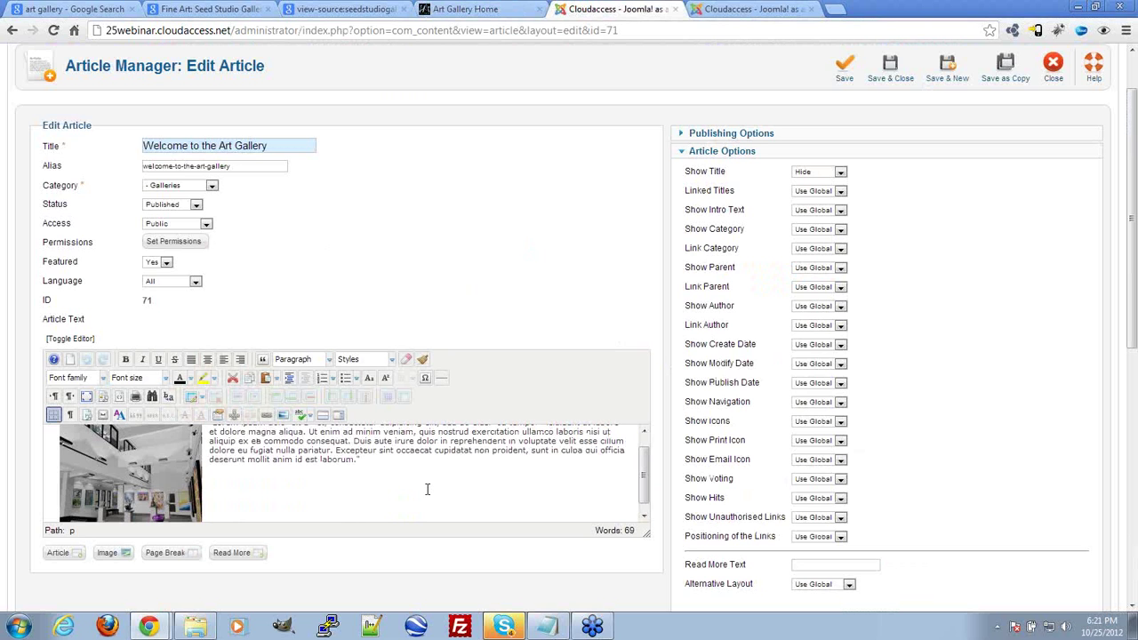
key("Return")
key("ctrl+z")
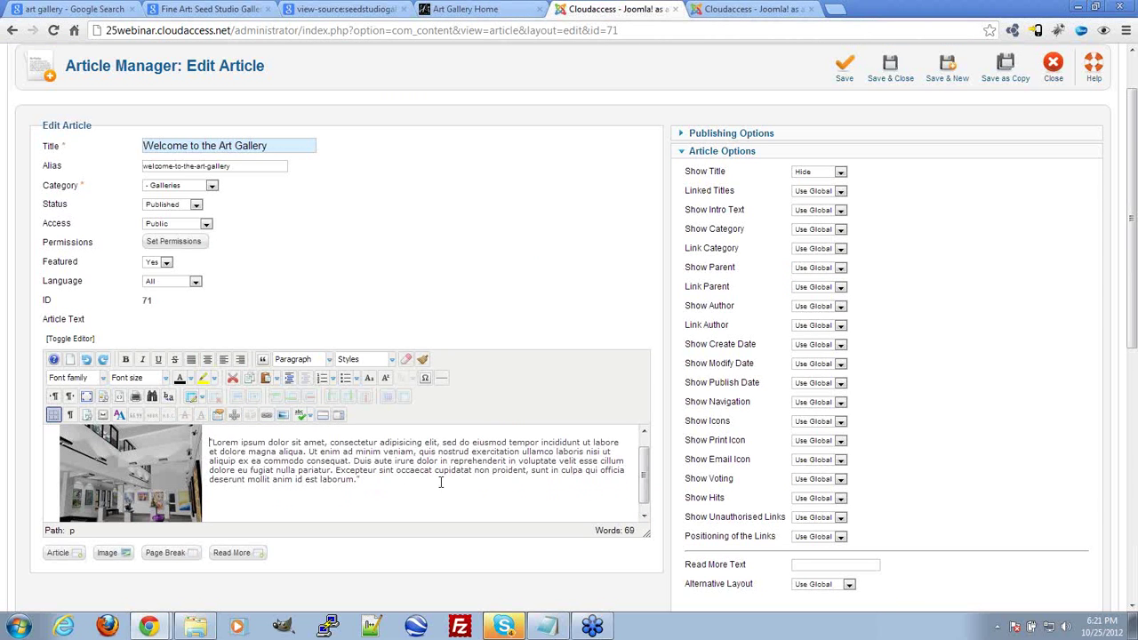
key("ctrl+z")
Step: In the article's HTML source, add "<h1>Fine Art in Traverse City, MI</h1>" above the first paragraph, check it in the visual editor, and save the article
left_click(89, 338)
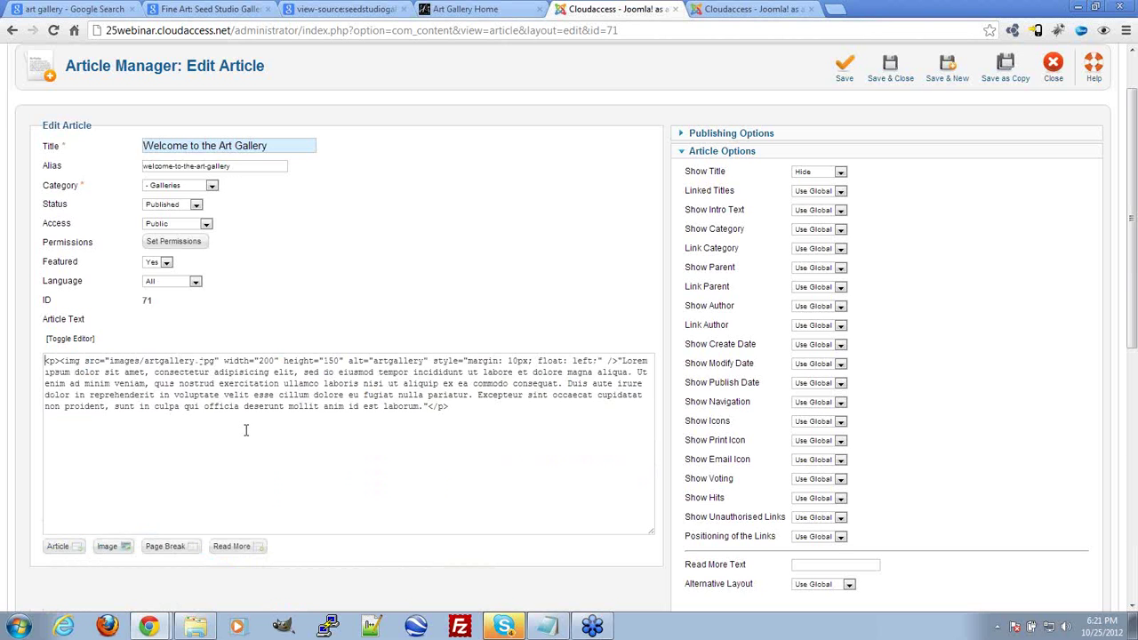
key("Return")
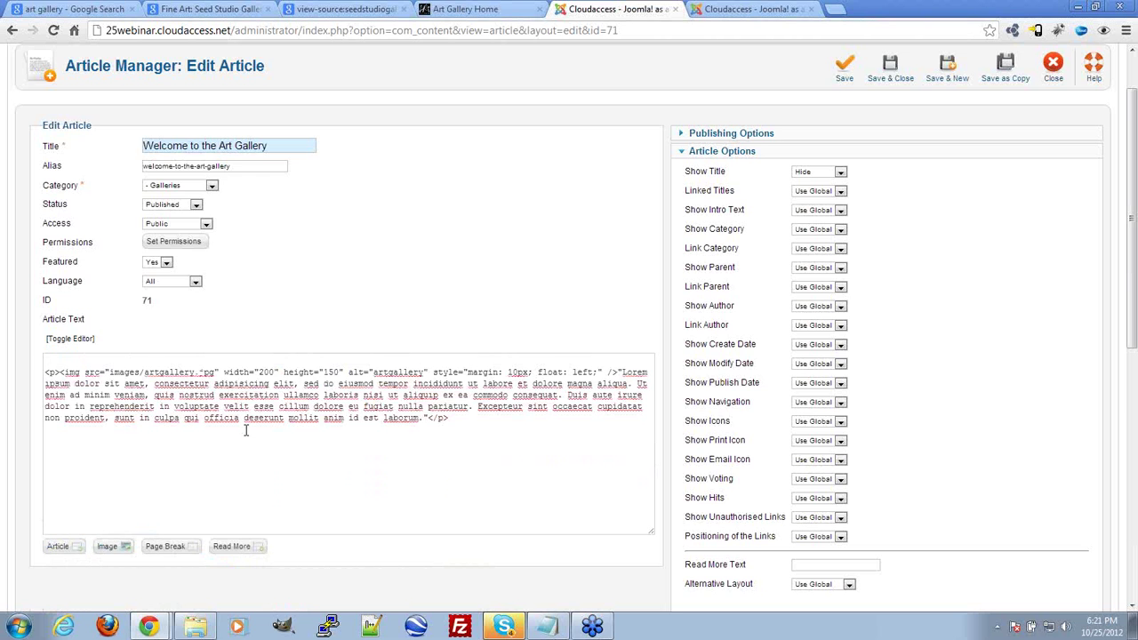
type("<")
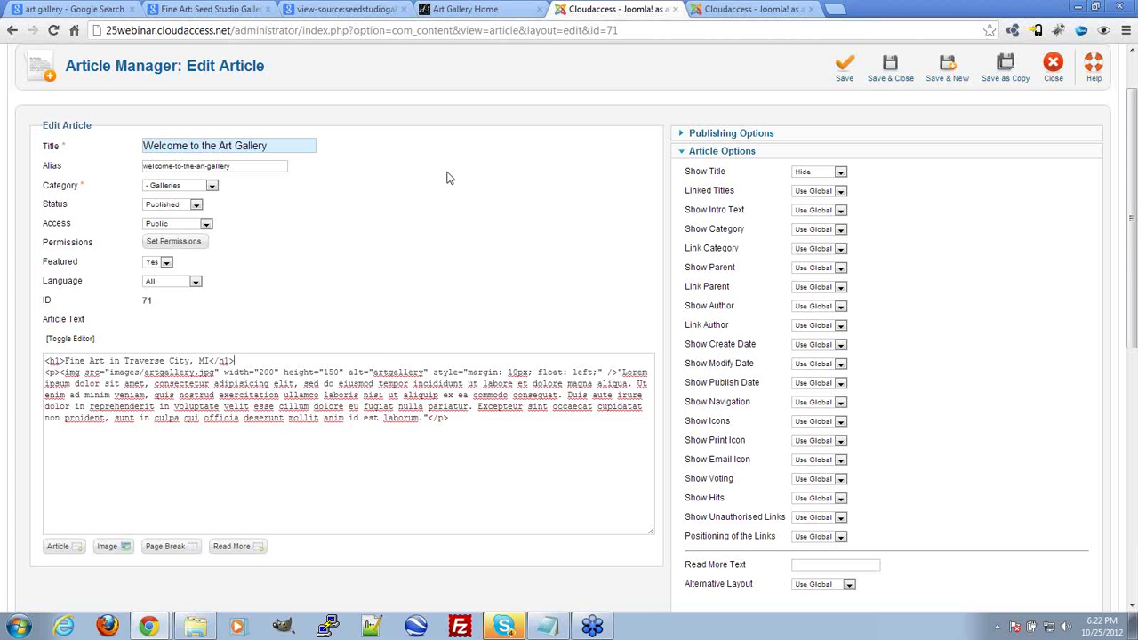
left_click(82, 339)
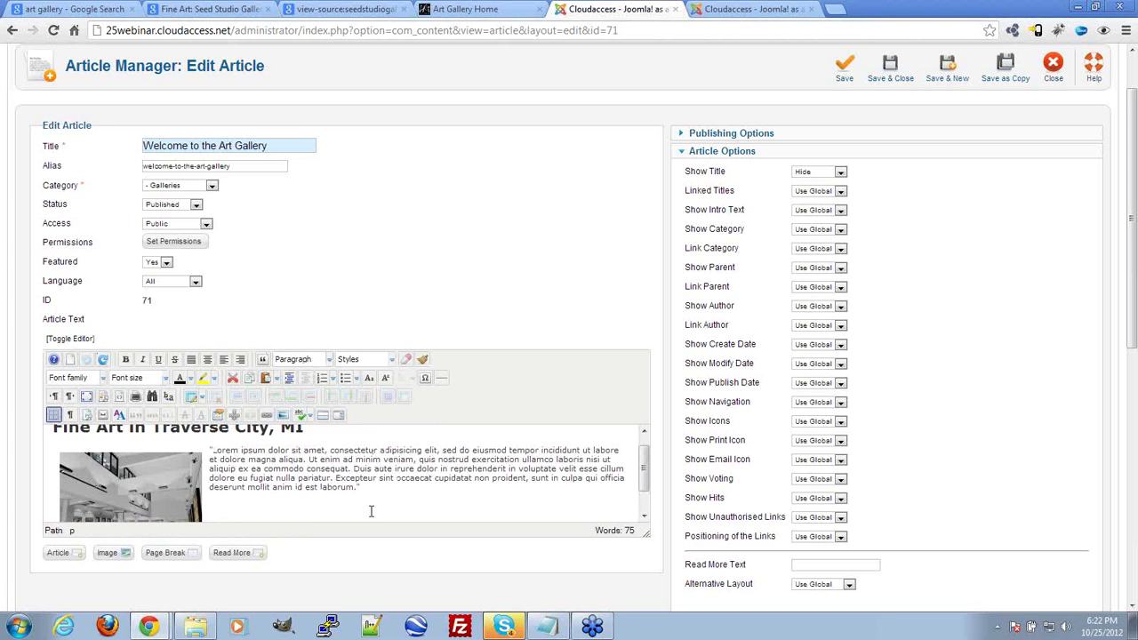
scroll(336, 496, "up", 1)
left_click_drag(53, 442, 355, 440)
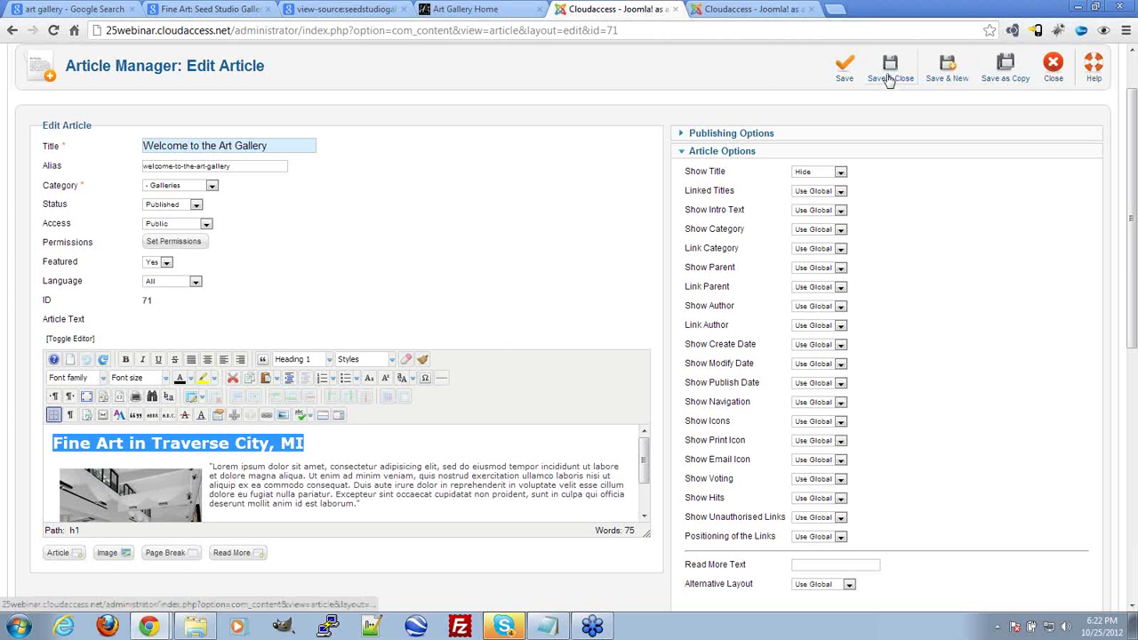
left_click(861, 80)
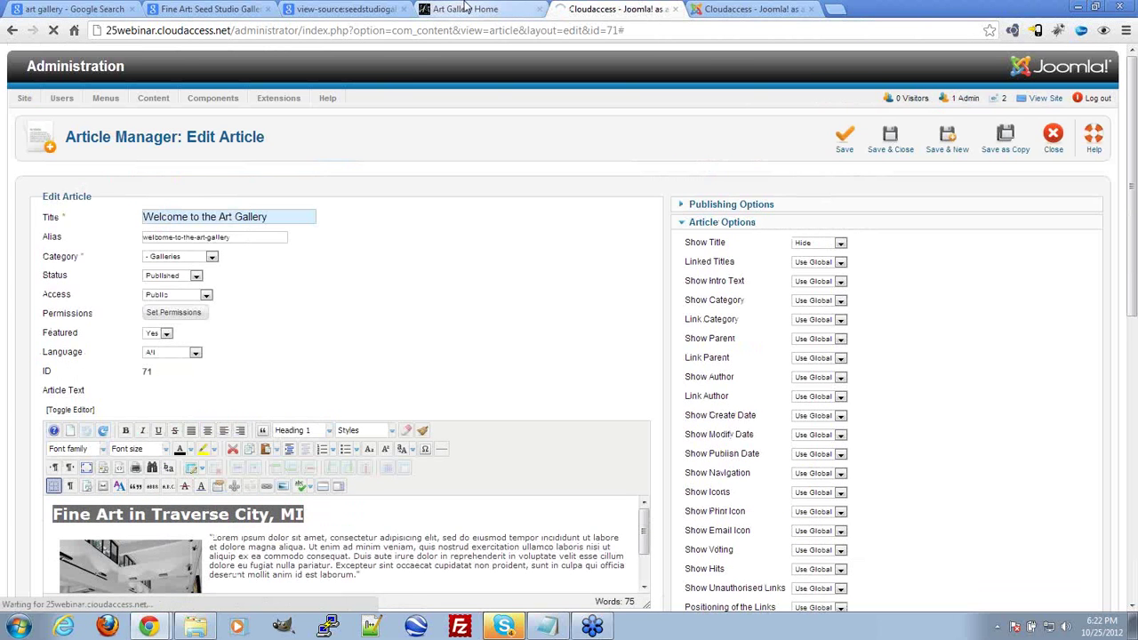
Step: Reload the Art Gallery home page and review the "Fine Art in Traverse City, MI" heading, highlighting its text
left_click(465, 9)
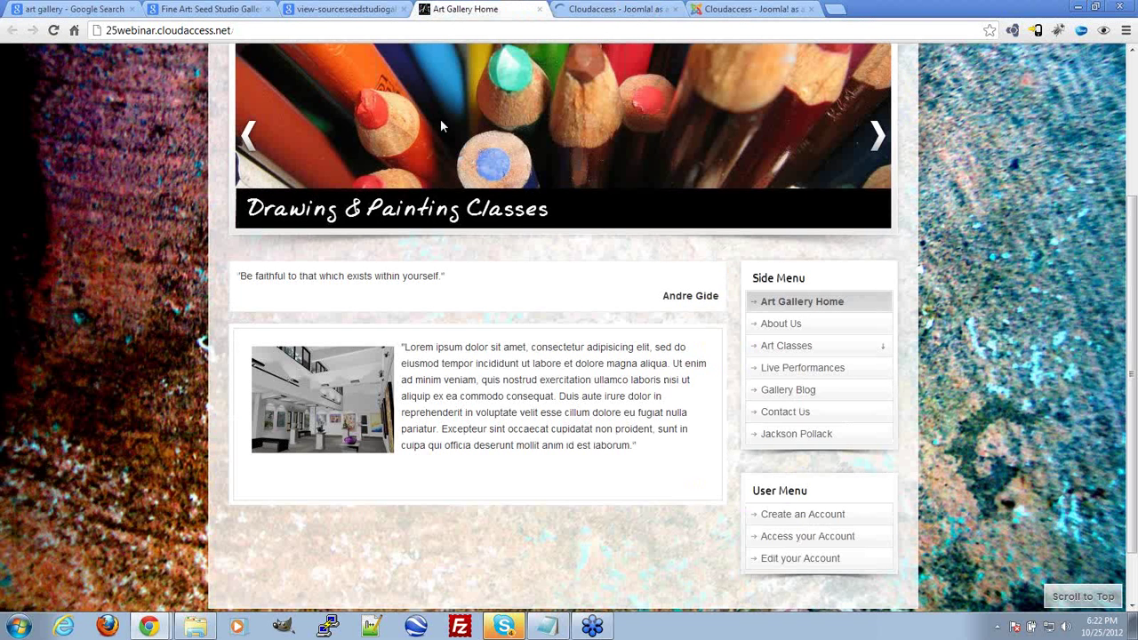
left_click(53, 30)
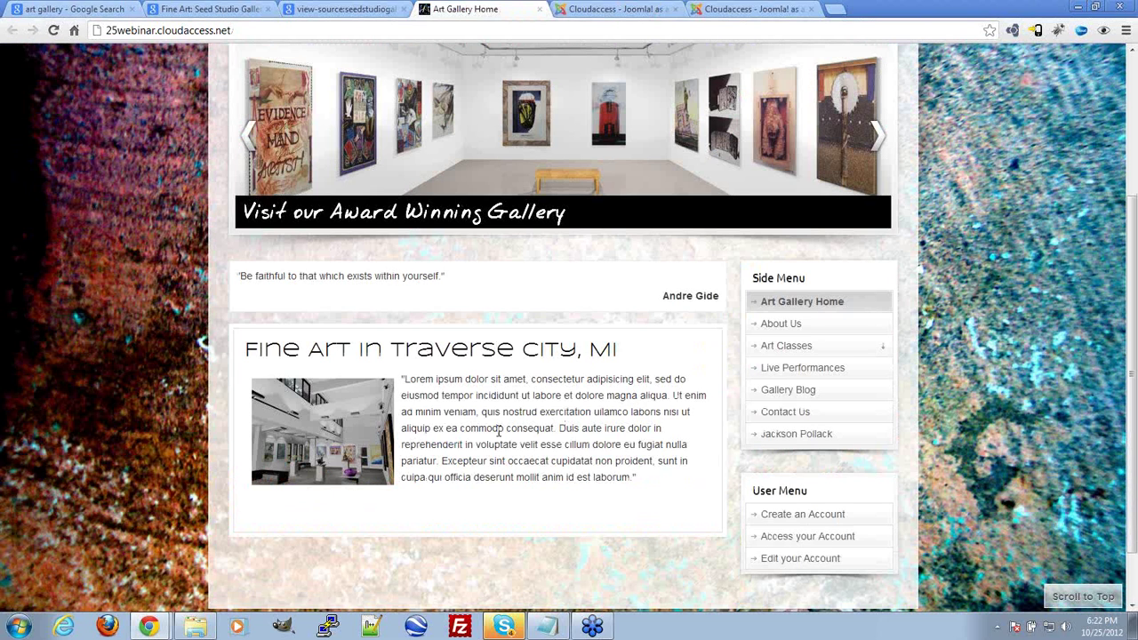
left_click_drag(245, 349, 628, 352)
left_click(628, 352)
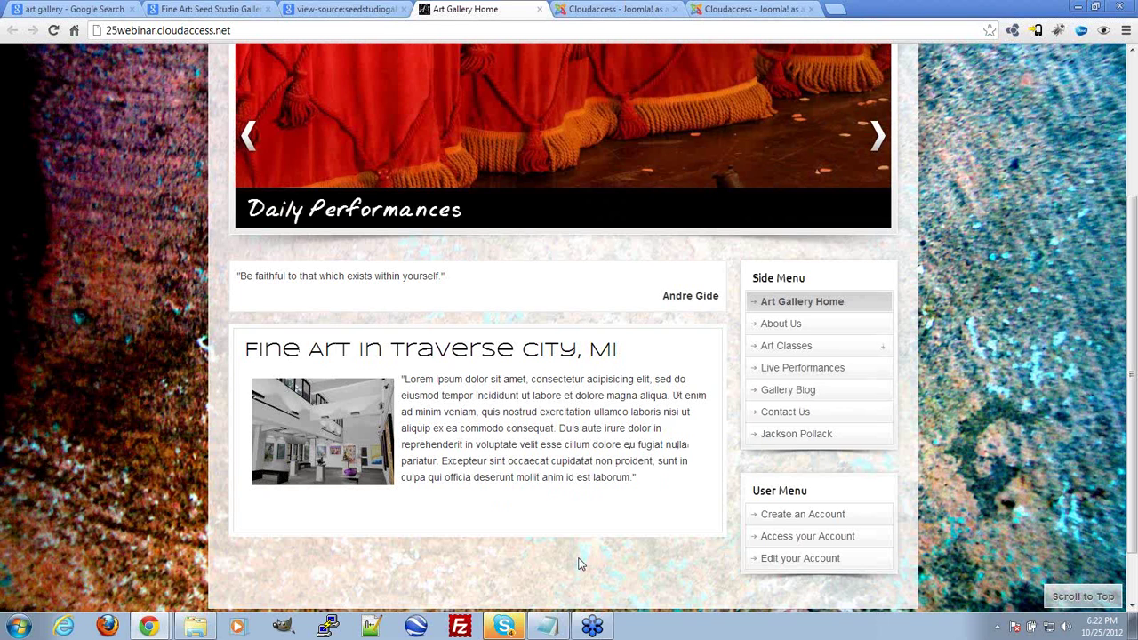
scroll(578, 564, "up", 1)
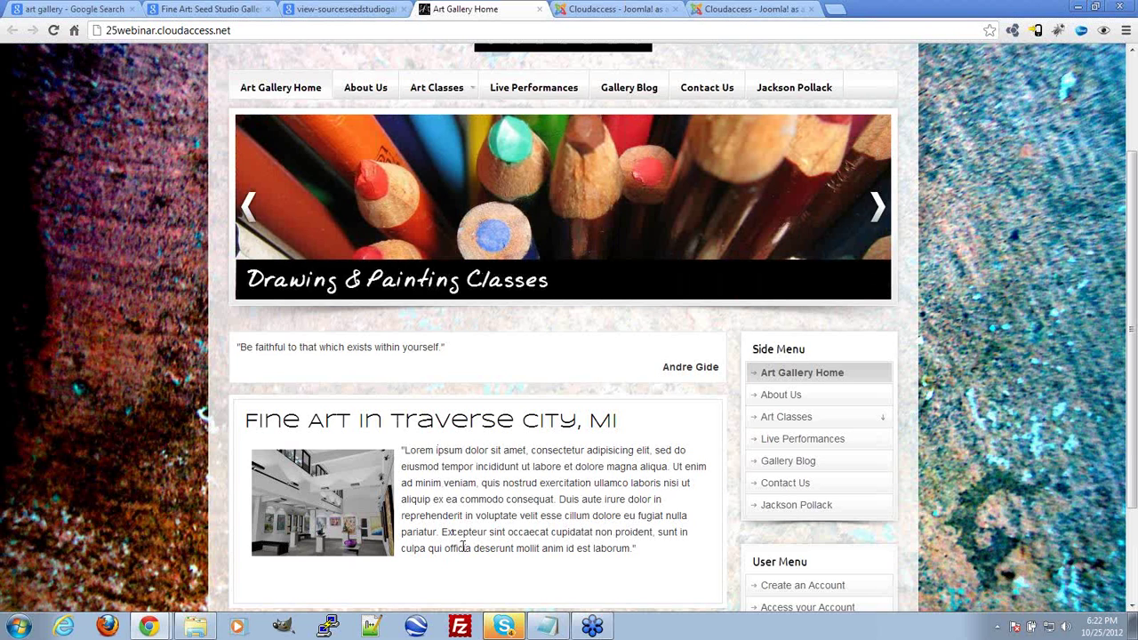
Step: Inspect the tag of the "Fine Art in Traverse City, MI" heading on the home page with Firebug Lite
left_click(1058, 32)
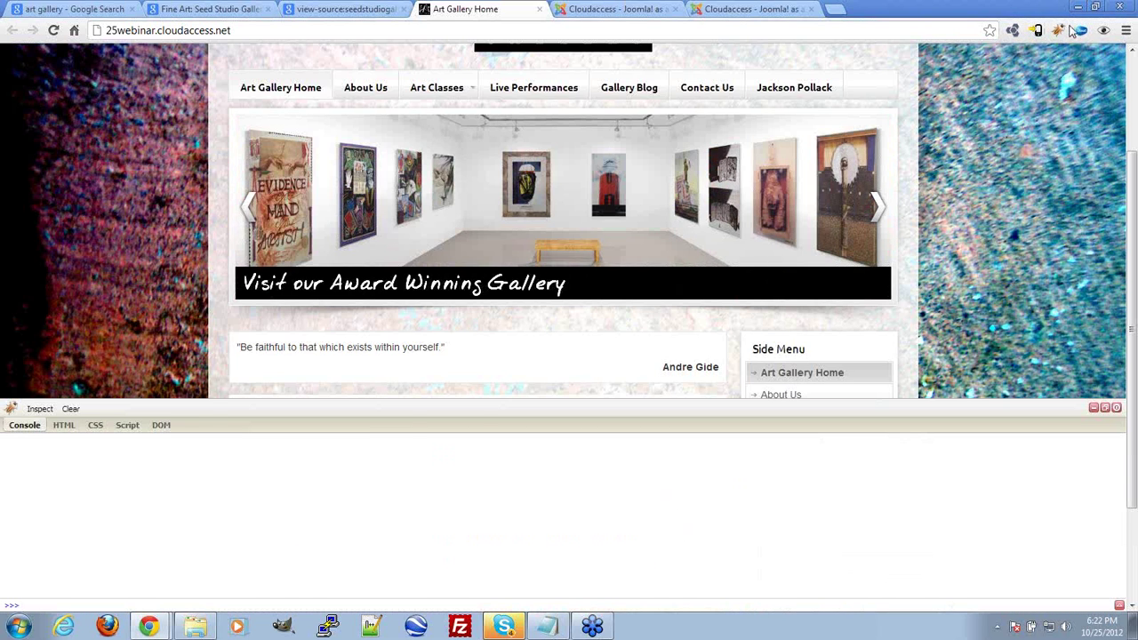
scroll(199, 324, "down", 1)
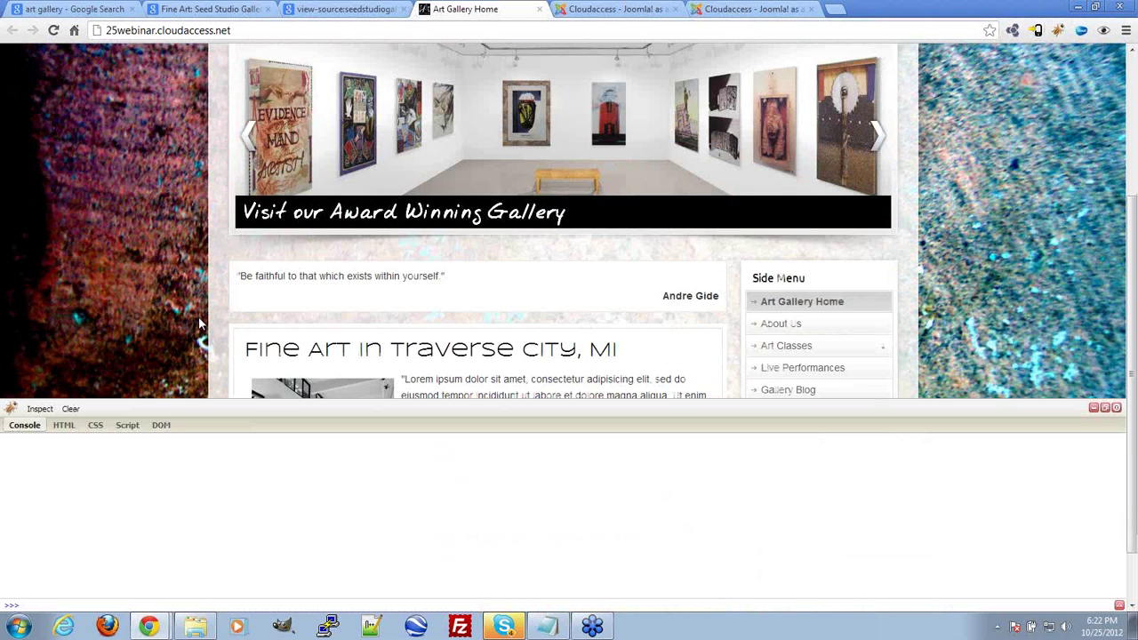
scroll(199, 324, "down", 1)
left_click(40, 409)
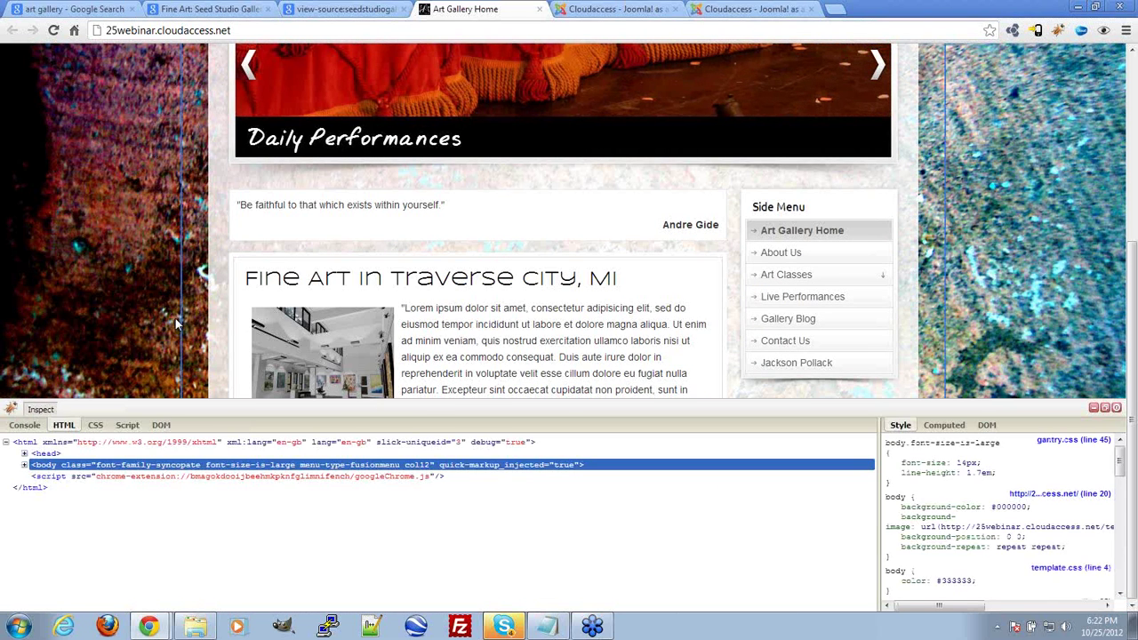
left_click(37, 409)
left_click(372, 277)
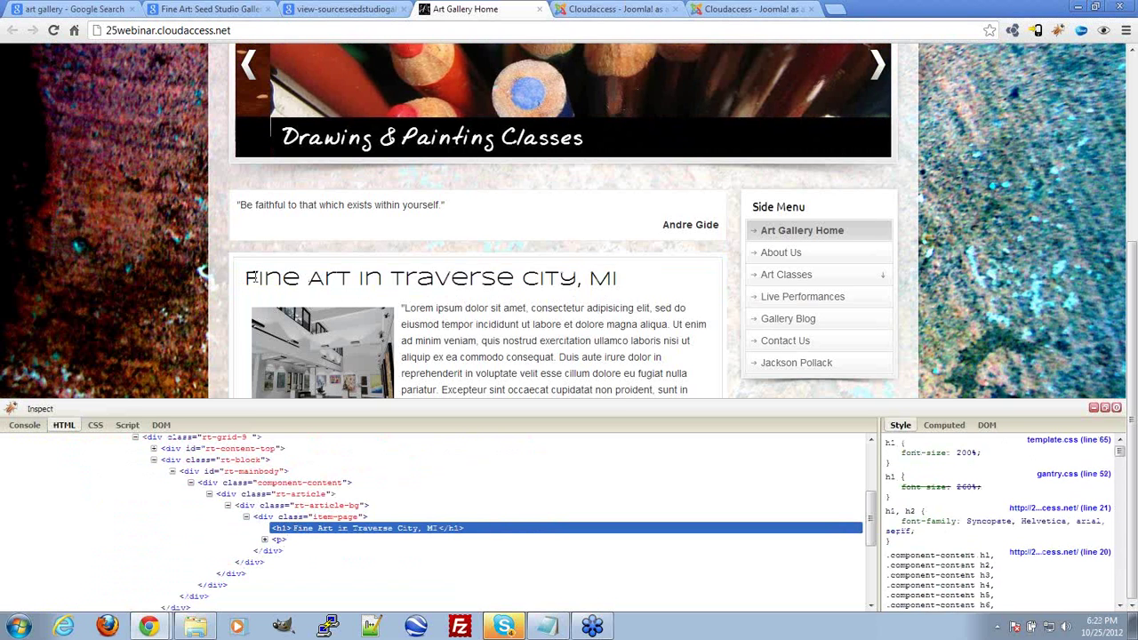
left_click_drag(625, 278, 201, 282)
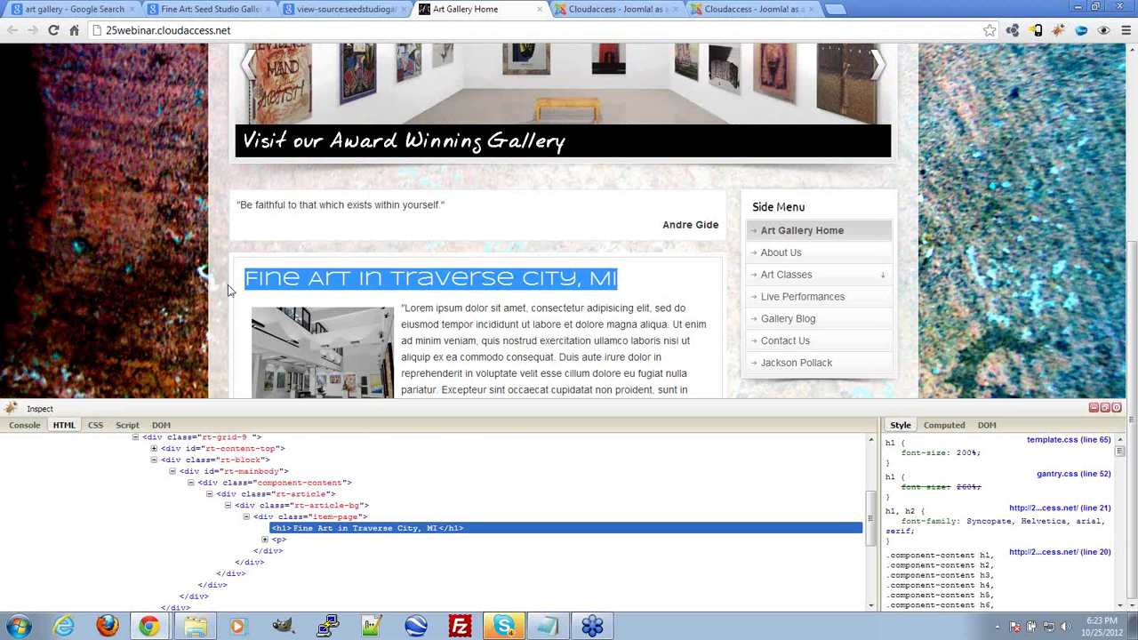
left_click(271, 280)
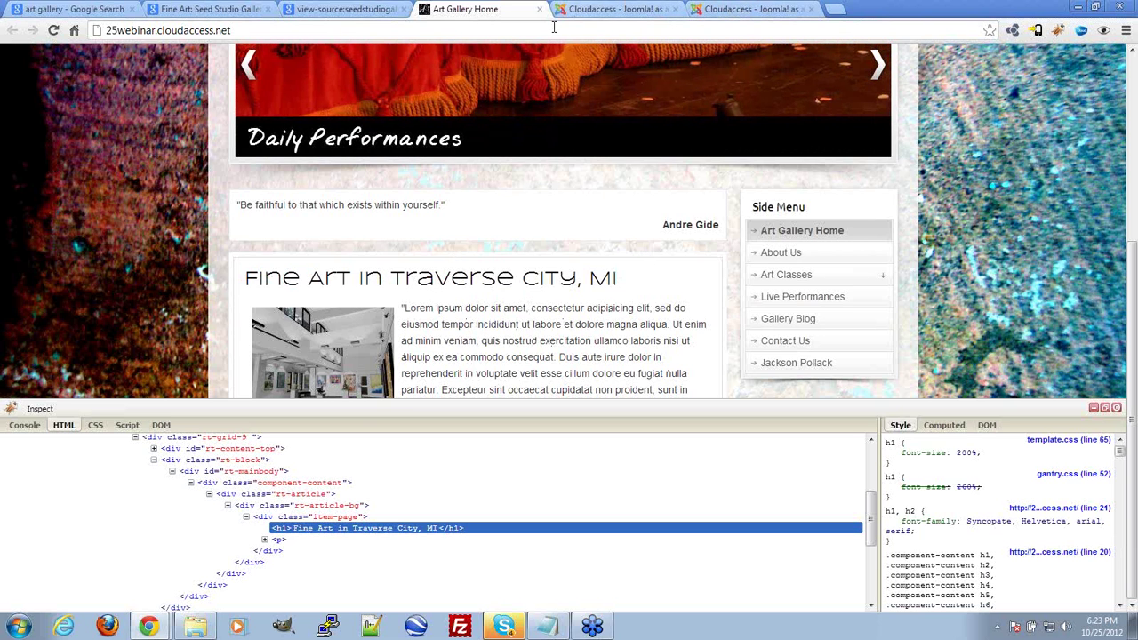
left_click_drag(422, 324, 621, 374)
left_click(380, 223)
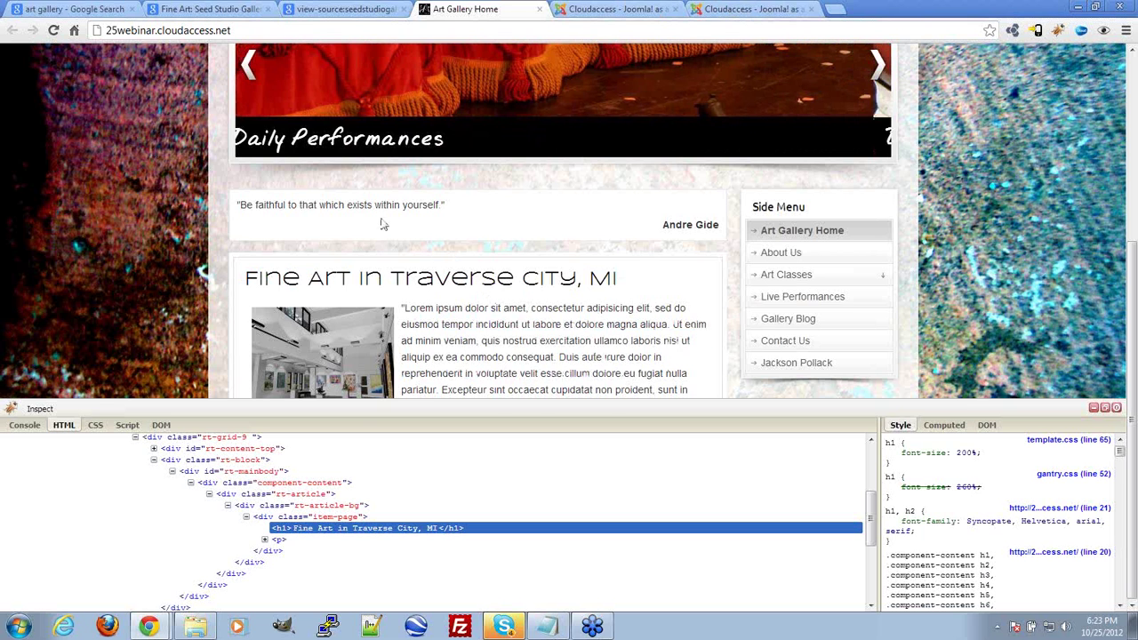
Step: Back in the article editor, add a new line reading "Fine art" above the "Fine Art in Traverse City, MI" heading
left_click(597, 7)
scroll(555, 338, "down", 3)
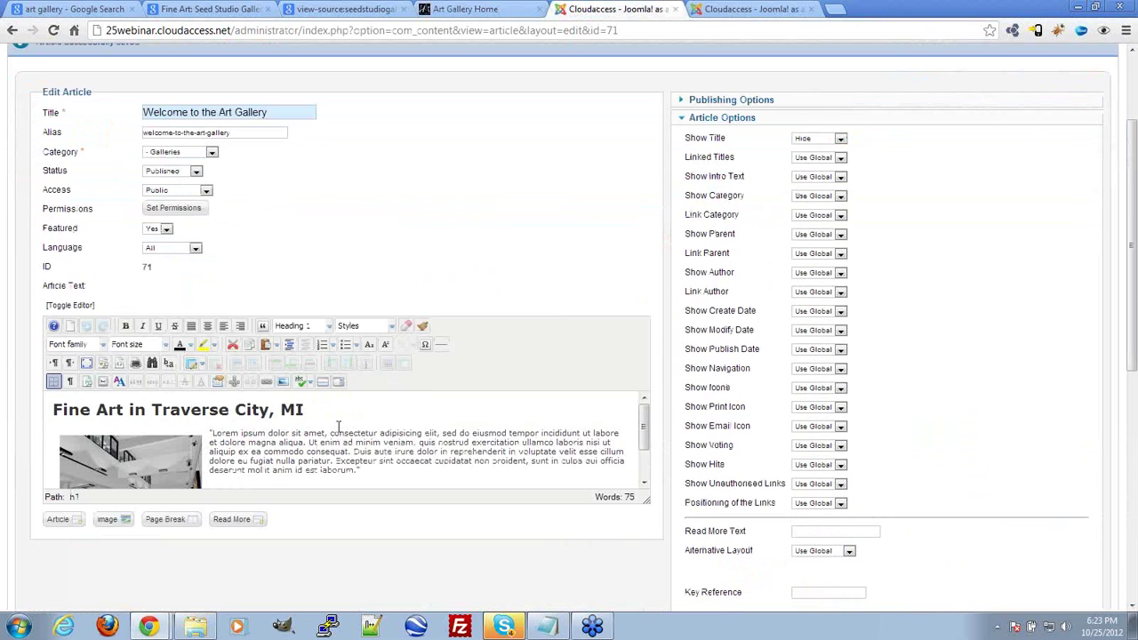
left_click_drag(313, 410, 62, 410)
left_click(52, 410)
key("Return")
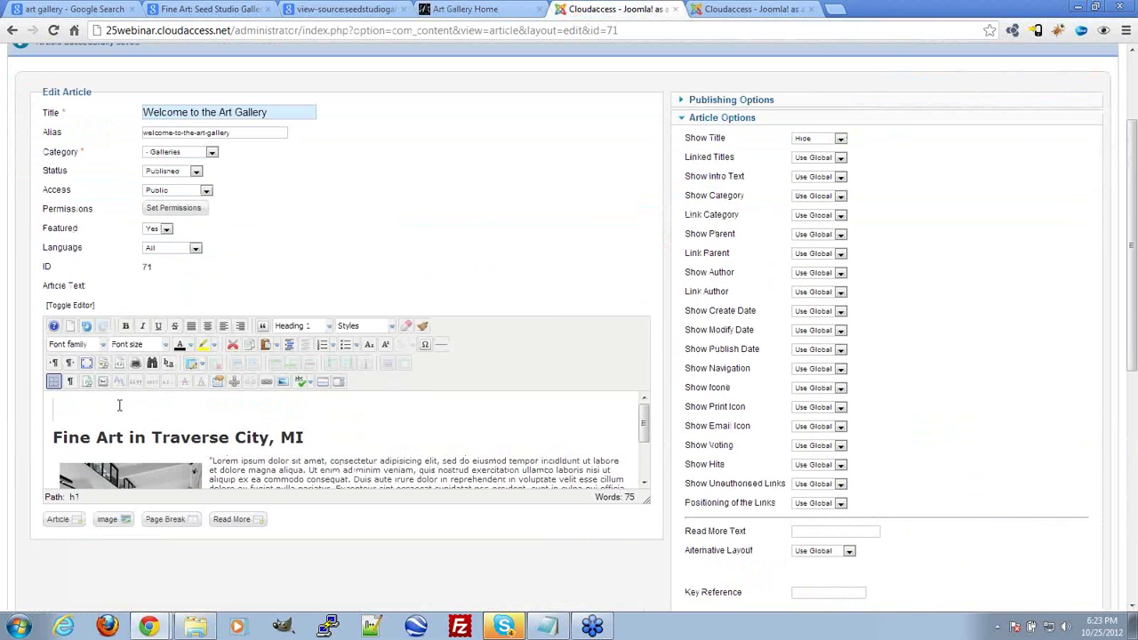
type("Fine aret")
key("BackSpace")
key("BackSpace")
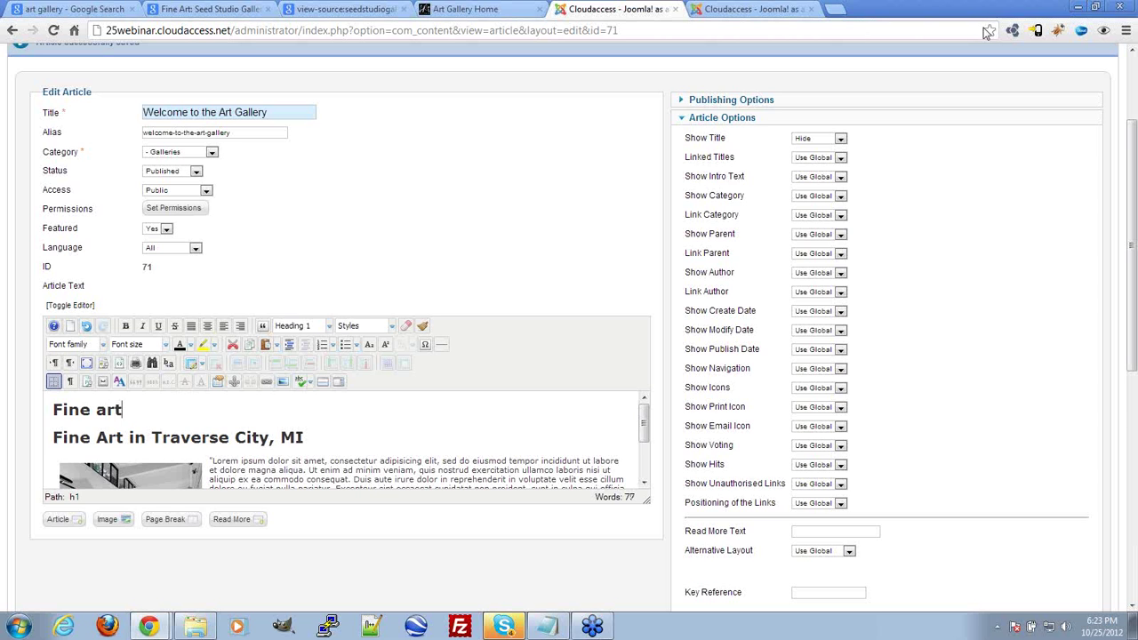
Step: Try Heading 2 on the "Fine art" line and set its format to Heading 3
left_click_drag(138, 409, 45, 409)
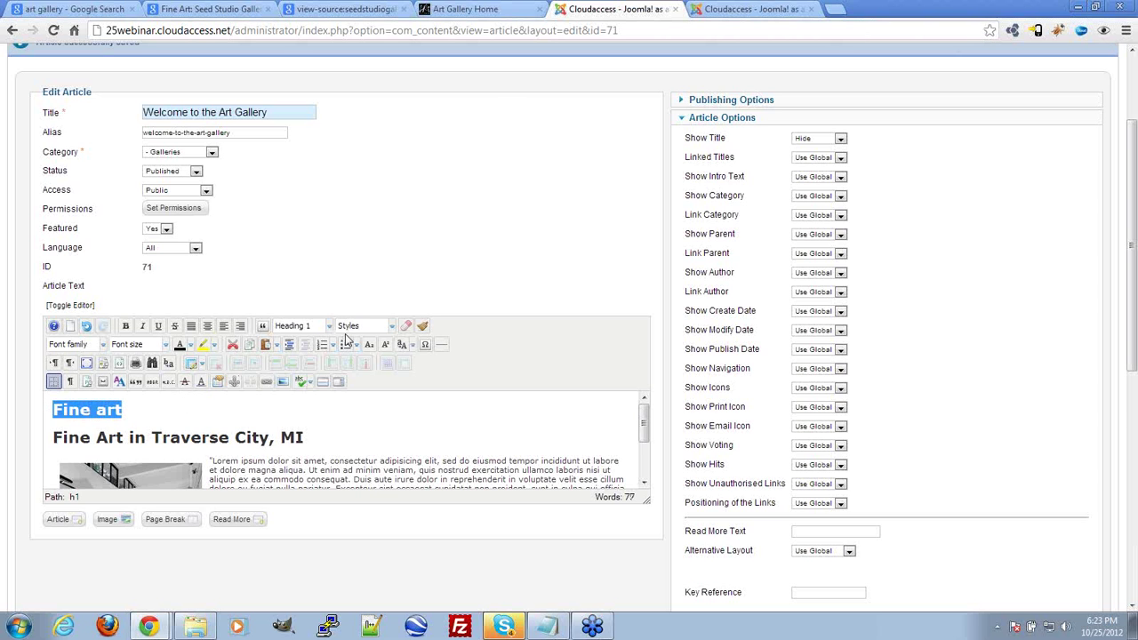
left_click(301, 326)
left_click(313, 436)
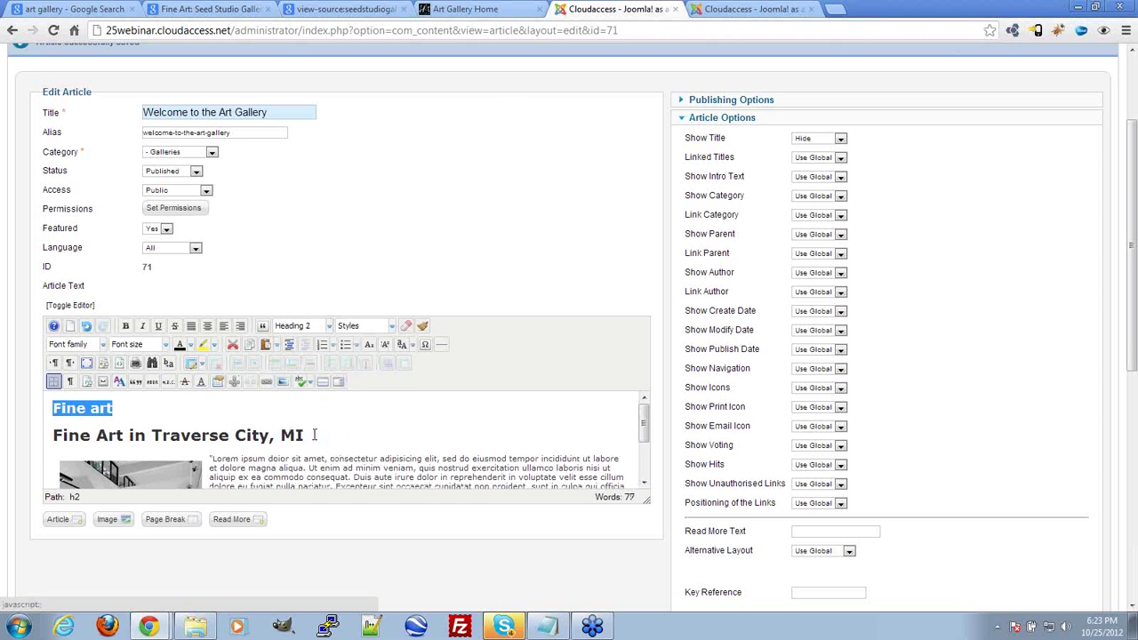
left_click(321, 329)
scroll(323, 399, "down", 2)
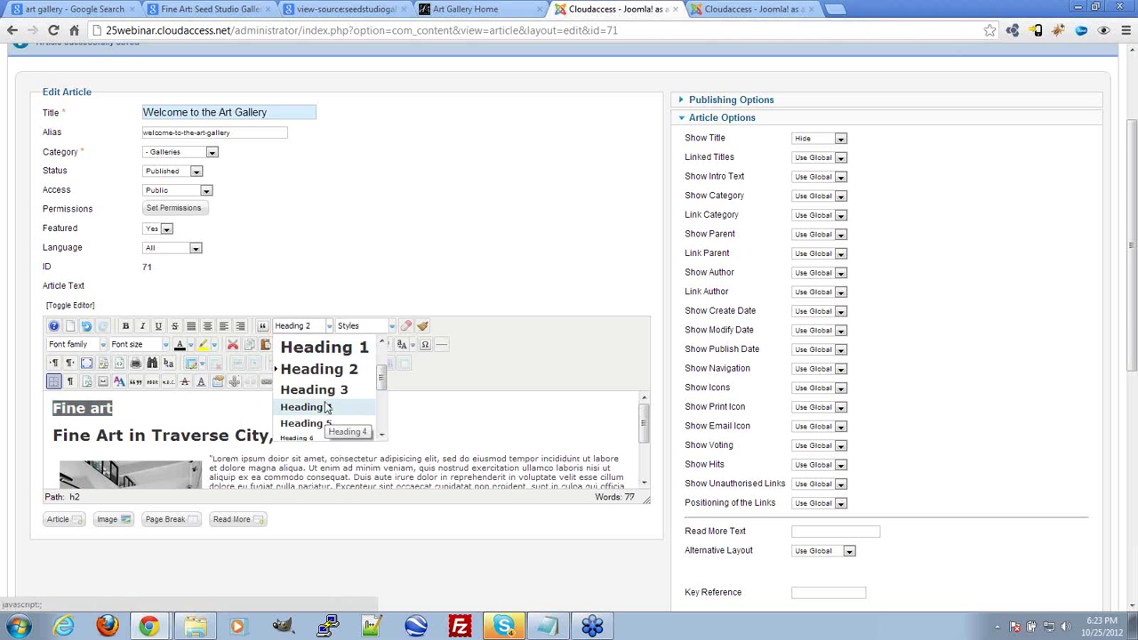
left_click(325, 401)
left_click(163, 409)
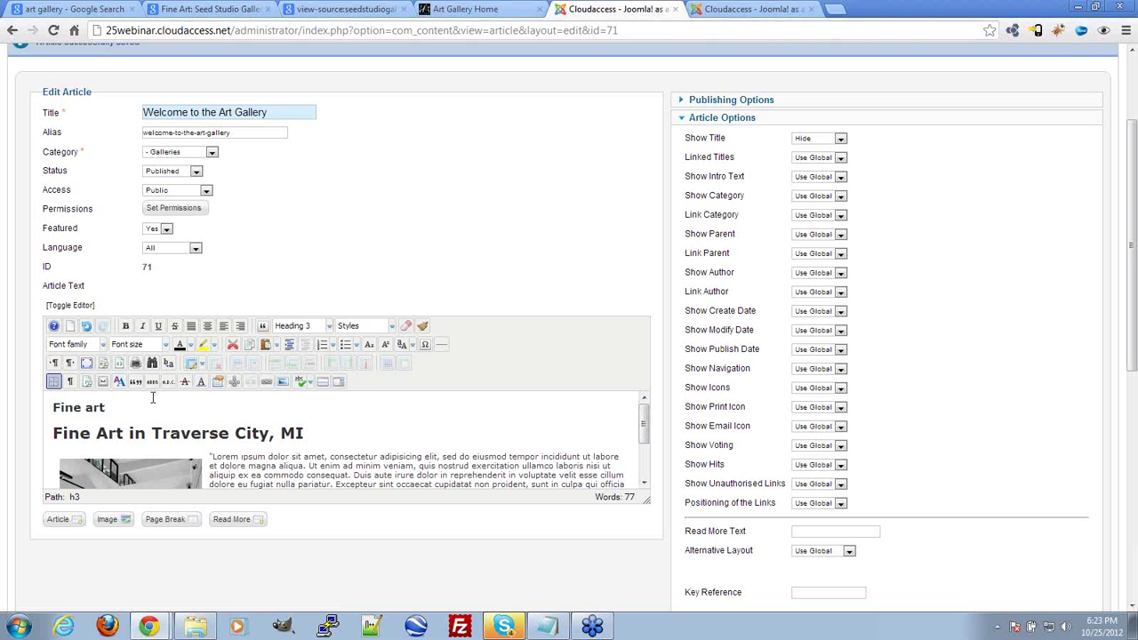
Step: Delete the "Fine art" line above the "Fine Art in Traverse City, MI" heading
left_click_drag(145, 409, 2, 413)
key("Delete")
key("Delete")
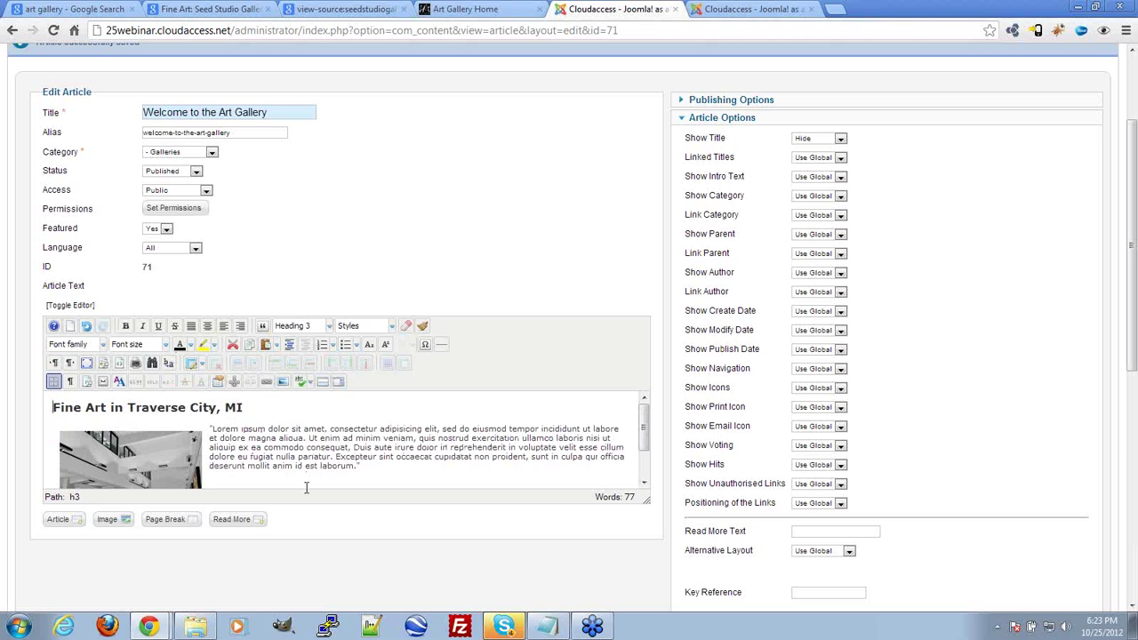
Step: Delete the Lorem ipsum paragraph beside the gallery image in the article text
left_click_drag(51, 407, 259, 406)
left_click(247, 438)
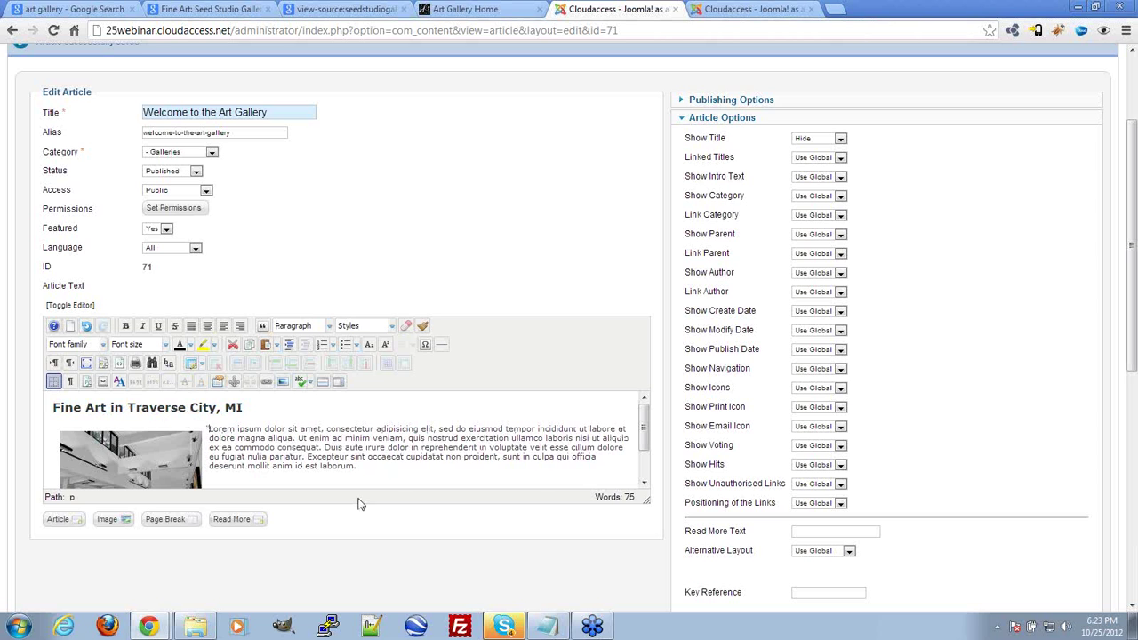
left_click_drag(359, 467, 210, 429)
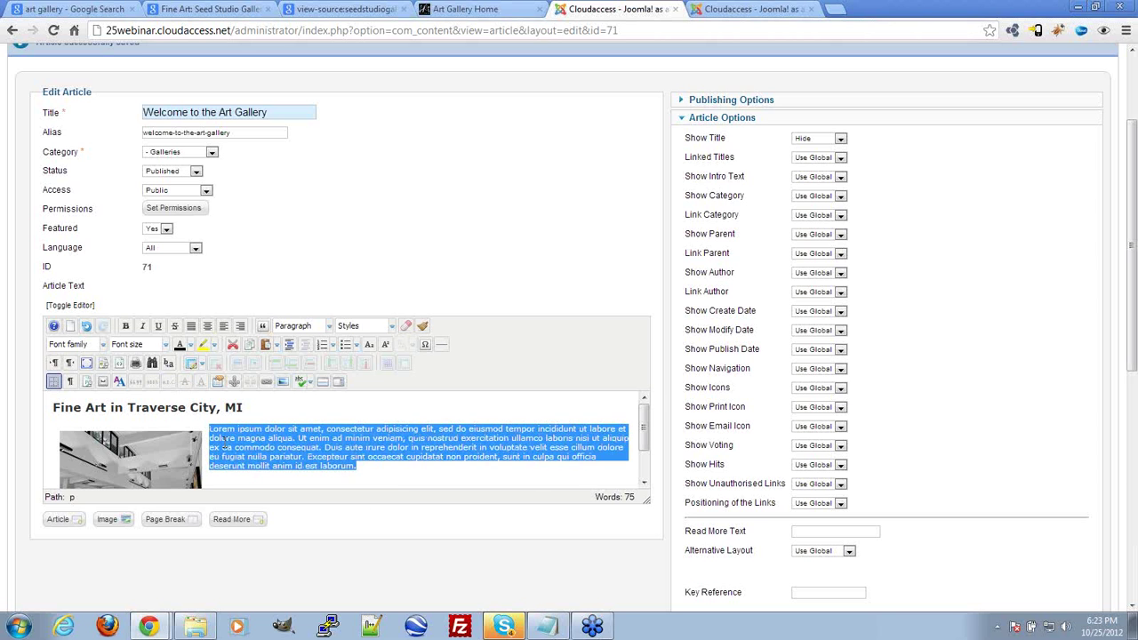
key("Delete")
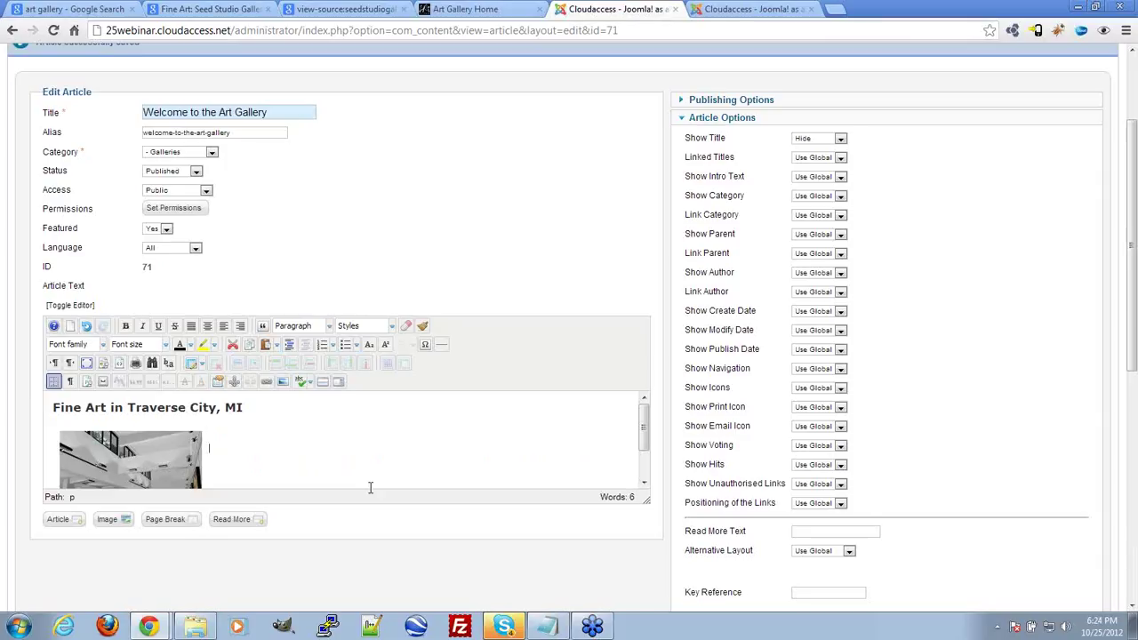
Step: Add two lines beside the gallery image reading "Art District" and "Annual Art Show"
type("S")
key("BackSpace")
type("Dis")
type("Anu")
key("BackSpace")
type("ual Art Show")
triple_click(257, 447)
left_click(263, 450)
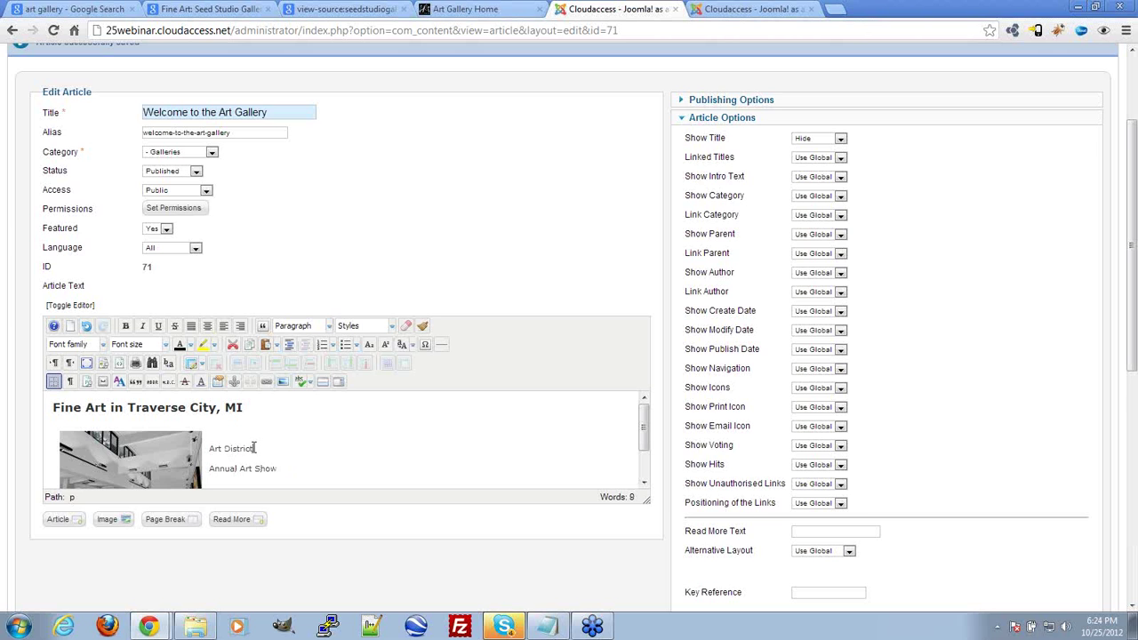
Step: Format both the "Art District" and "Annual Art Show" lines as Heading 2
left_click_drag(248, 451, 208, 449)
left_click(329, 326)
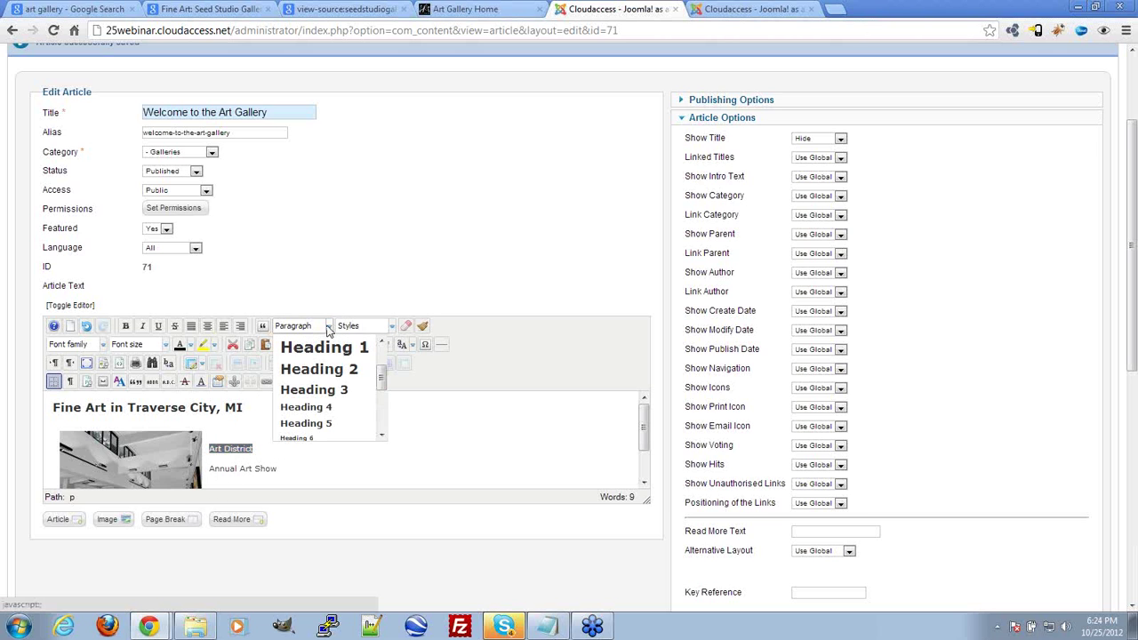
left_click(327, 368)
left_click_drag(282, 474, 209, 475)
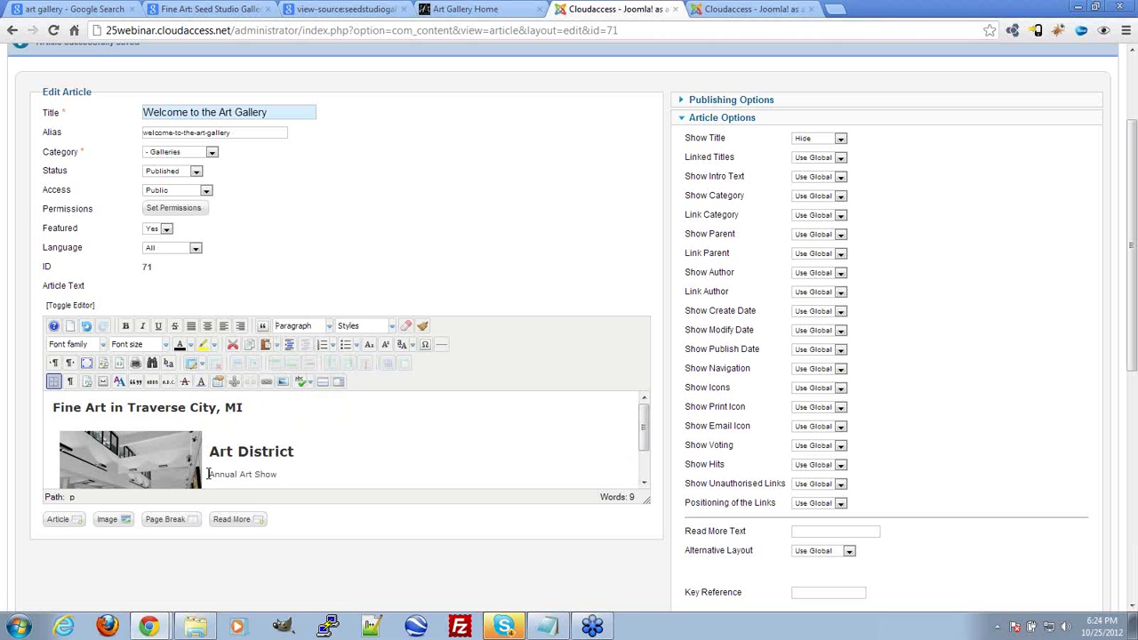
left_click(305, 331)
left_click(325, 369)
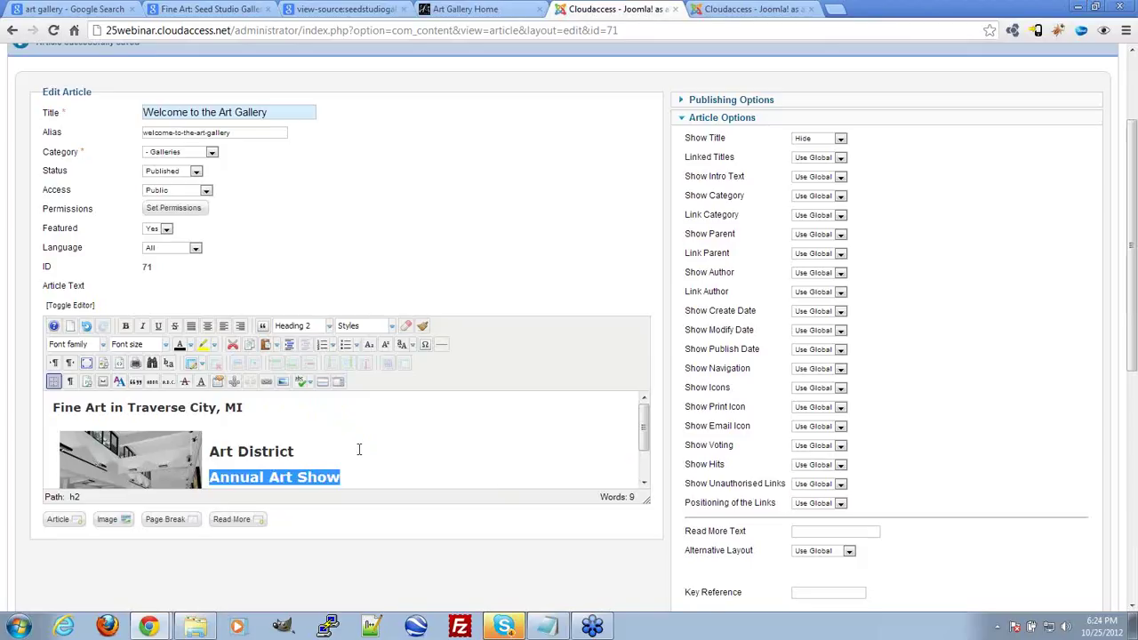
Step: Add a paragraph under the "Art District" heading reading "Visit the the art district to have a good time"
left_click(360, 449)
key("Return")
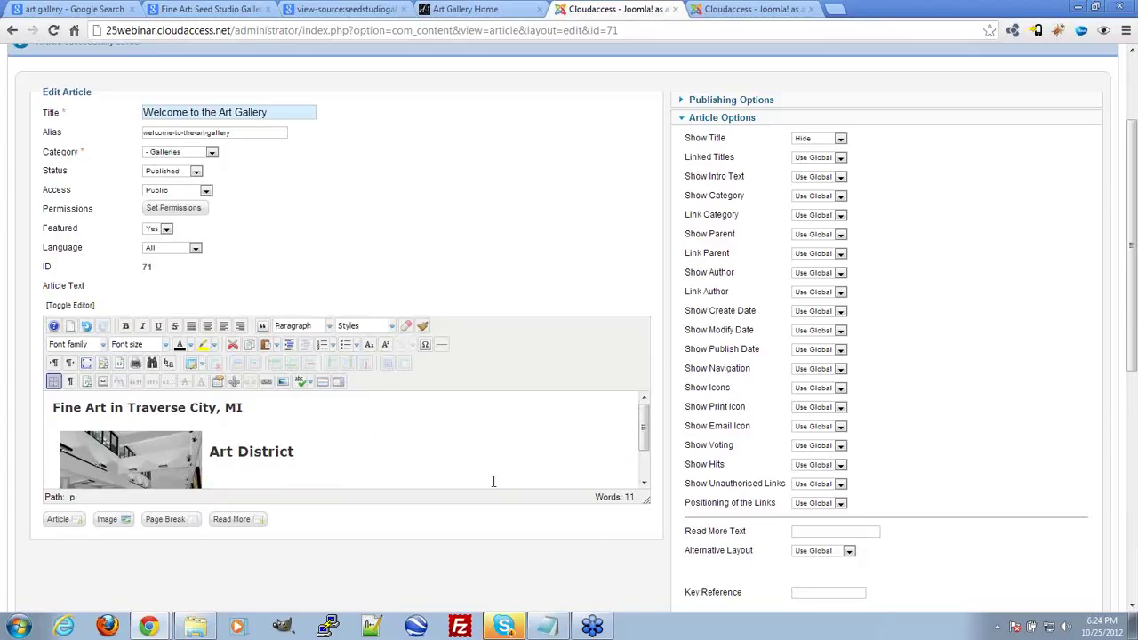
type("Ci")
key("BackSpace")
key("BackSpace")
type("Visit the the art district")
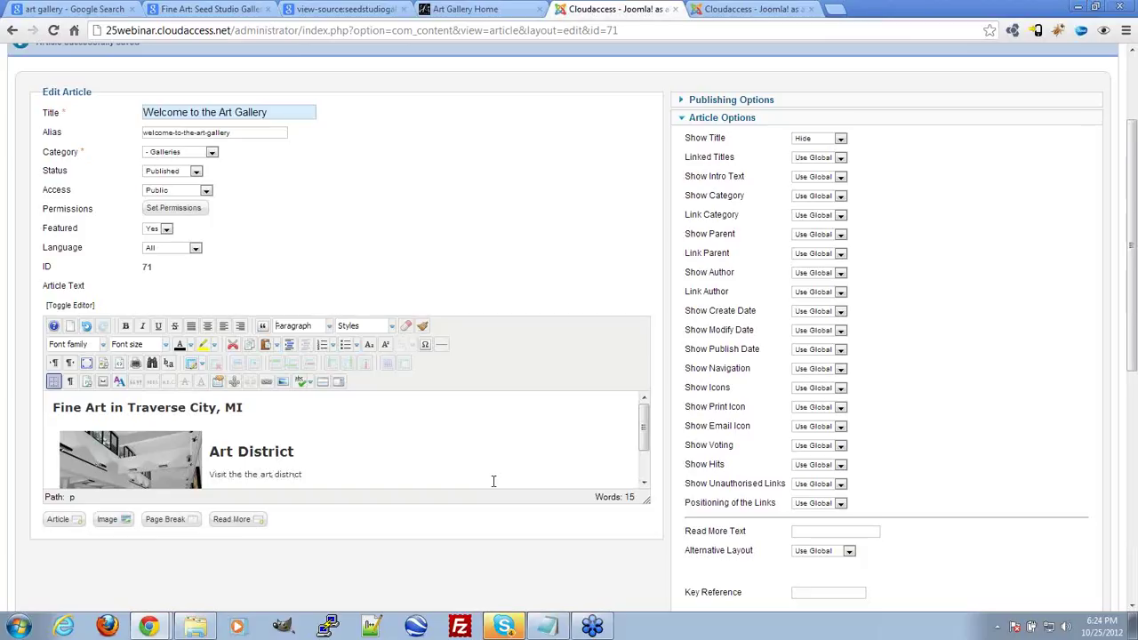
type(" to have a good time")
type("Original Art Boutique")
key("ctrl+z")
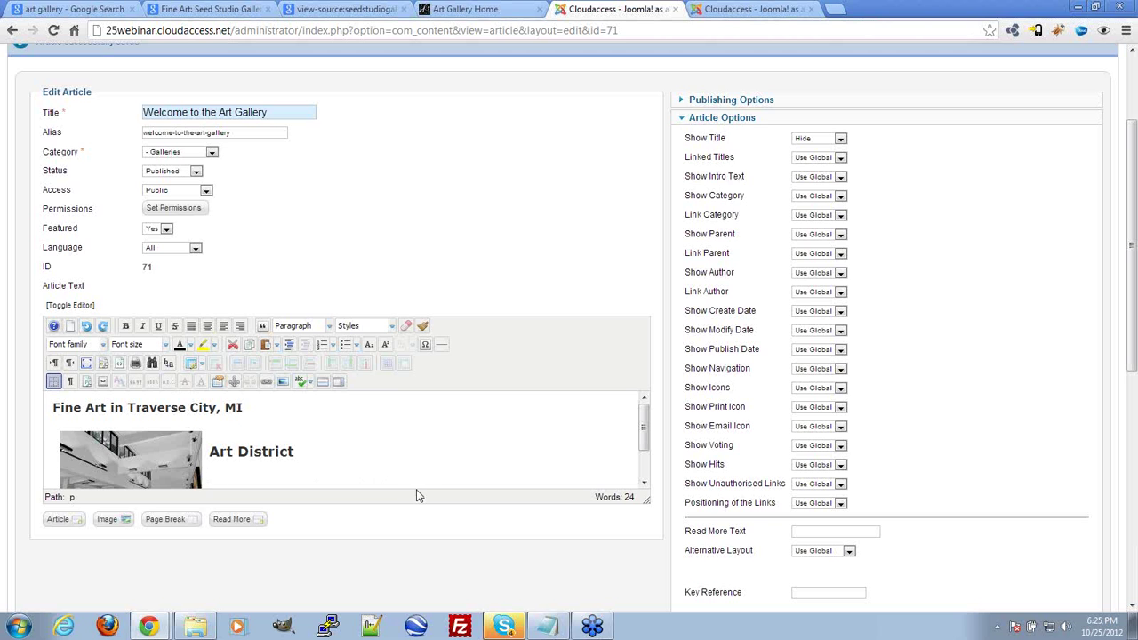
key("ctrl+y")
left_click_drag(389, 473, 734, 476)
key("Delete")
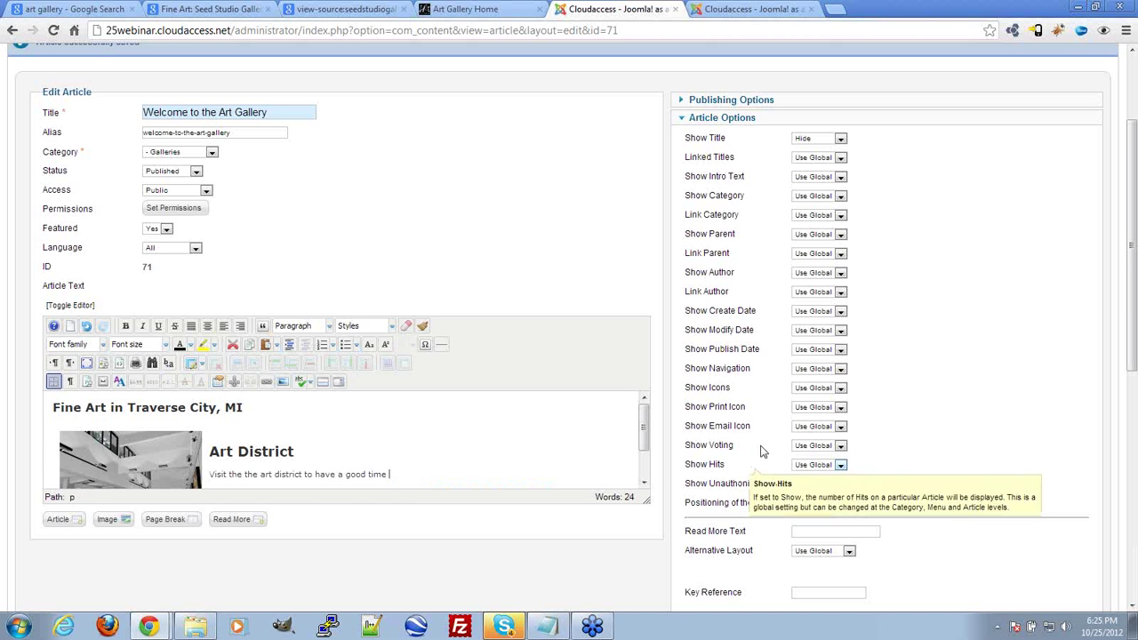
Step: Copy part of the Lorem ipsum text from the Art Gallery home page into the keyword list in Notepad
scroll(390, 363, "down", 2)
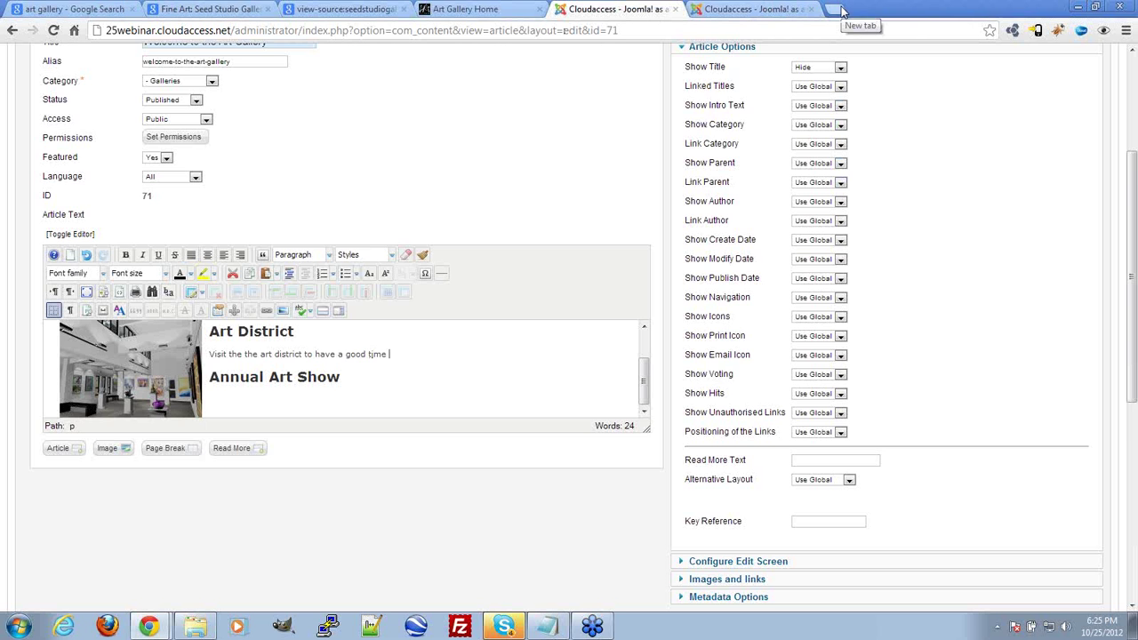
left_click(463, 9)
left_click_drag(588, 374, 406, 307)
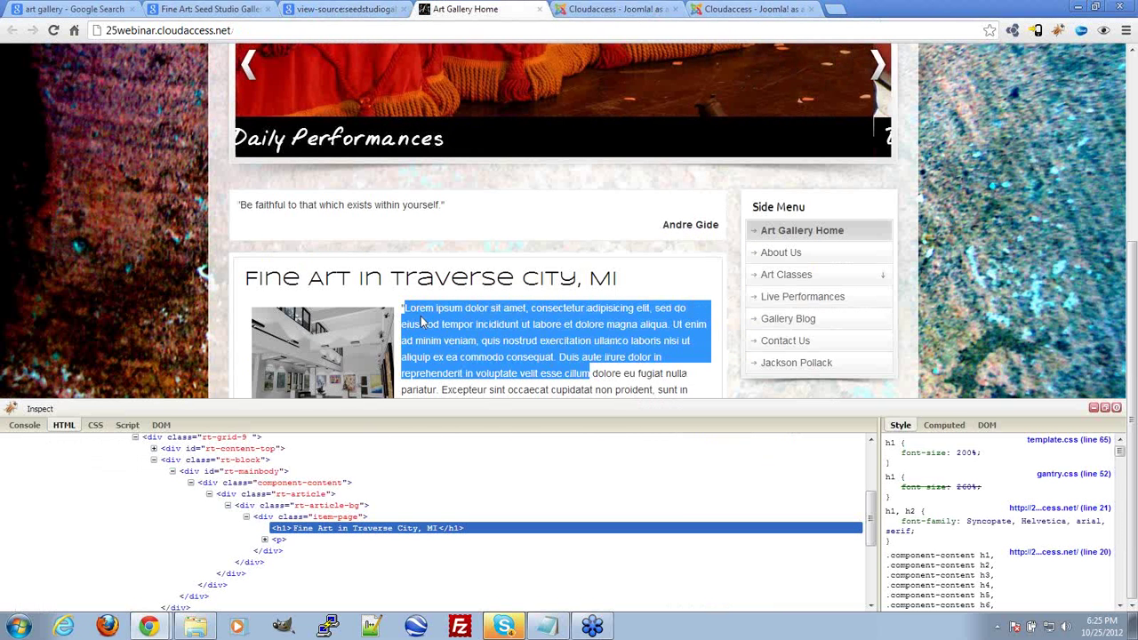
left_click(548, 626)
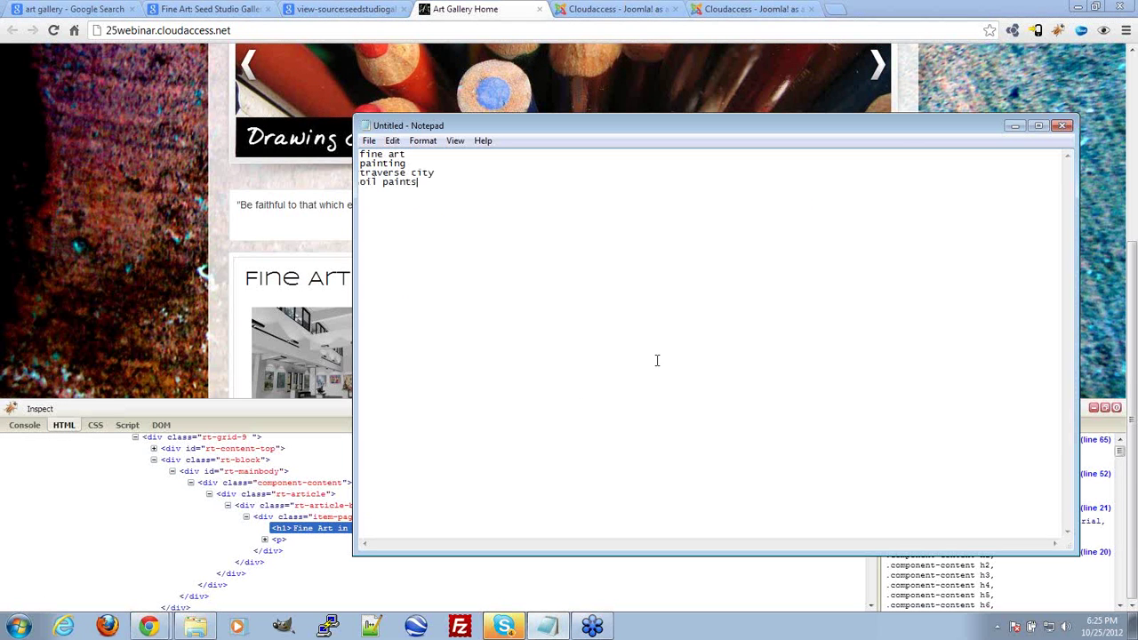
key("ctrl+v")
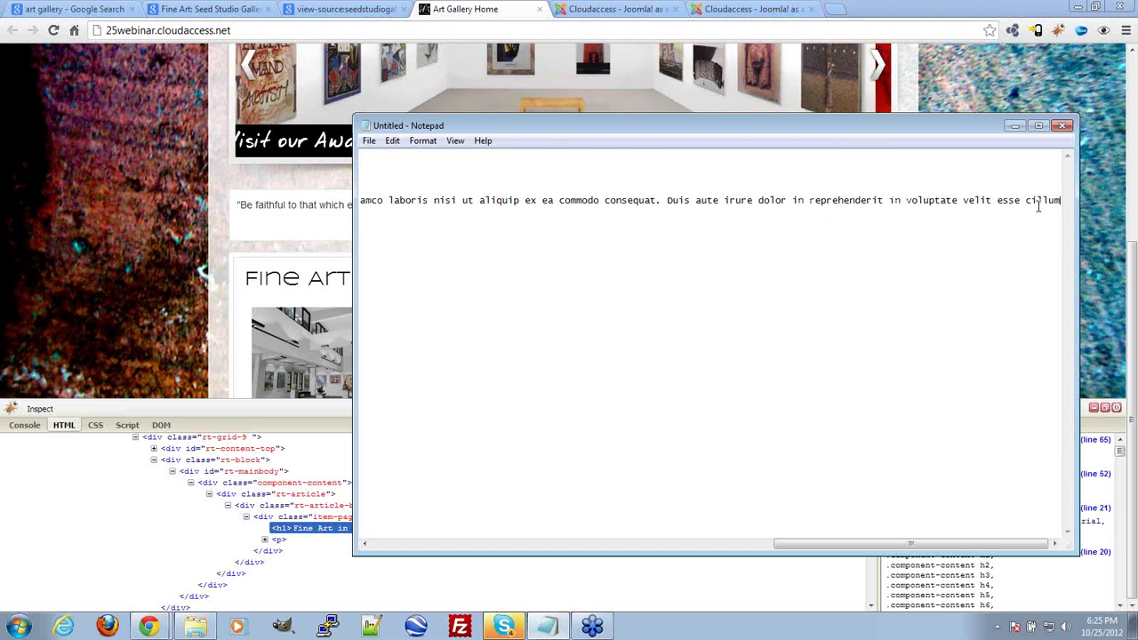
Step: Copy the Lorem ipsum line from Notepad and append it to the "Art District" paragraph in the article editor, directly after "good time"
key("shift+Up")
key("ctrl+c")
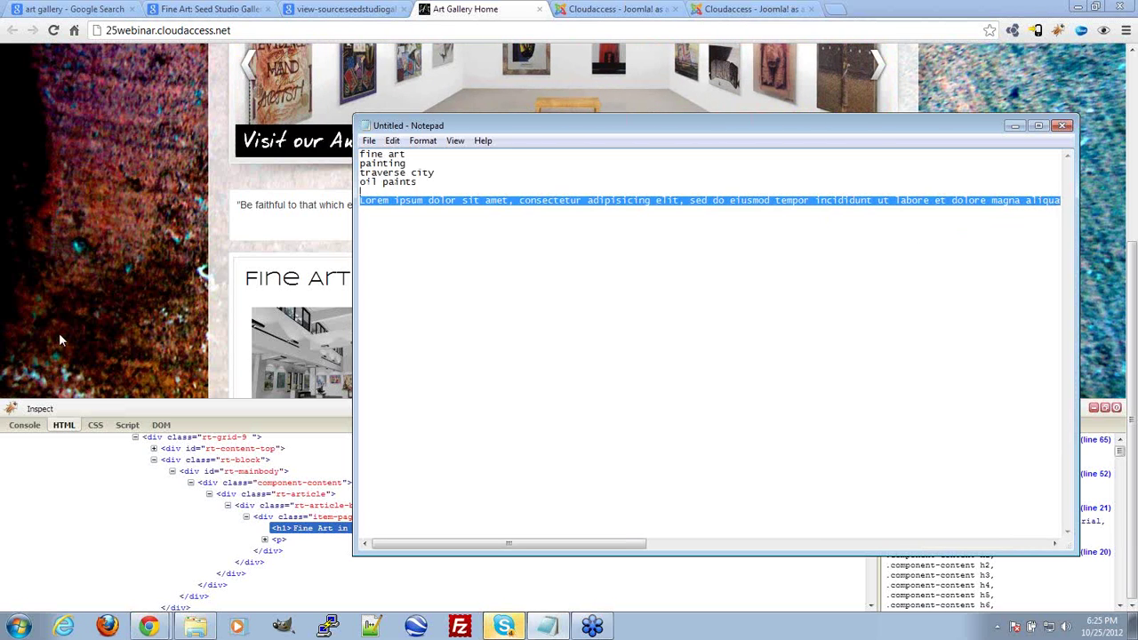
left_click(819, 556)
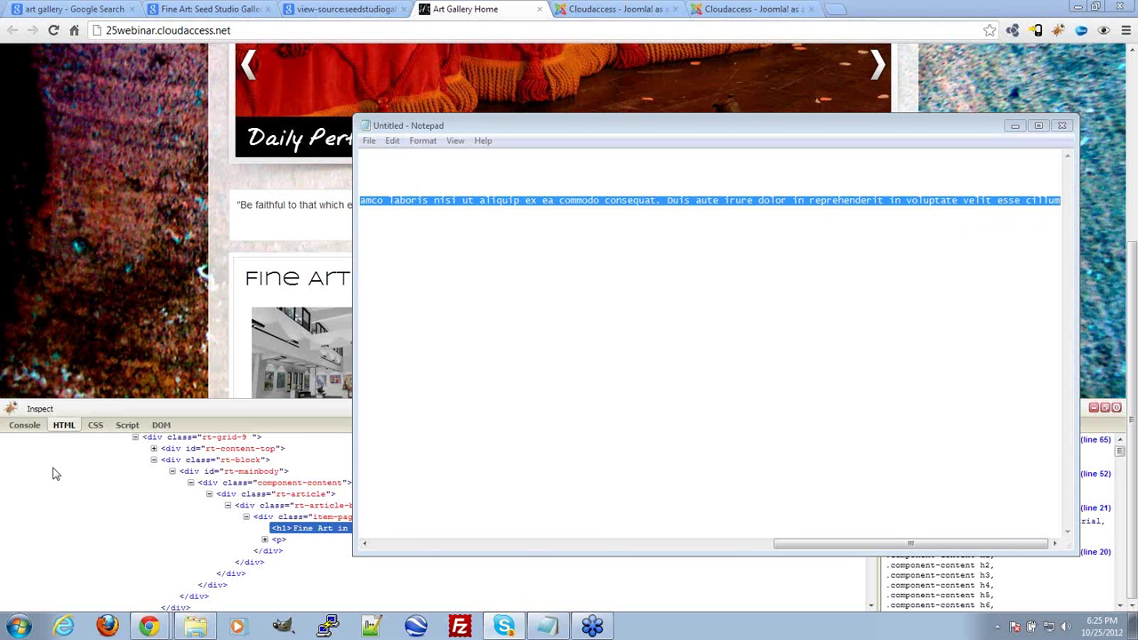
left_click(130, 338)
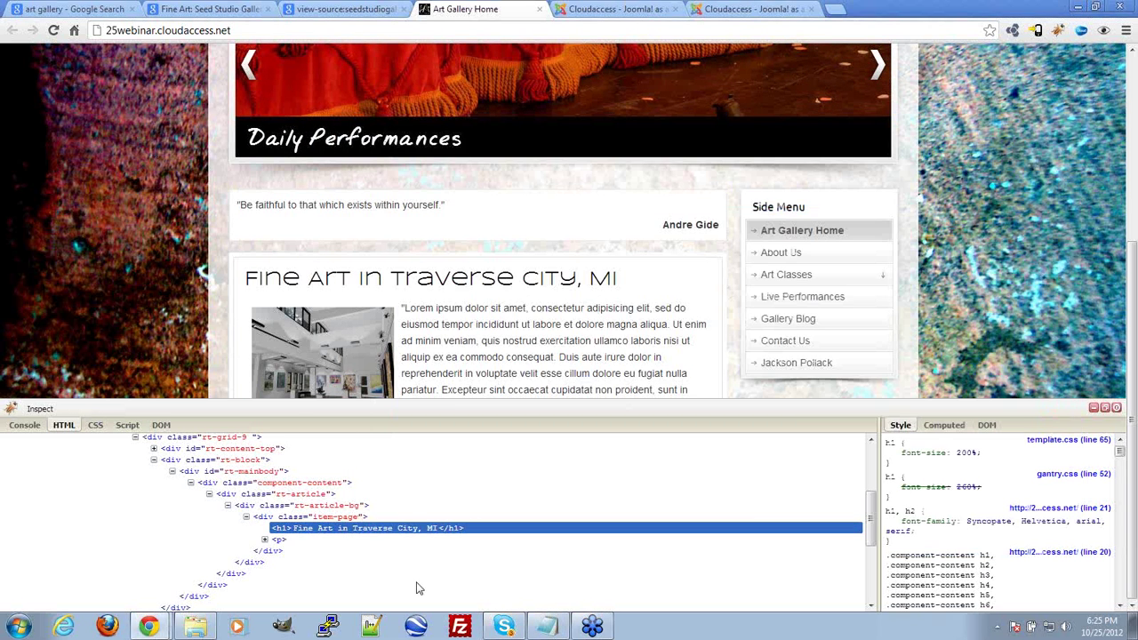
left_click(614, 9)
left_click(405, 354)
key("ctrl+v")
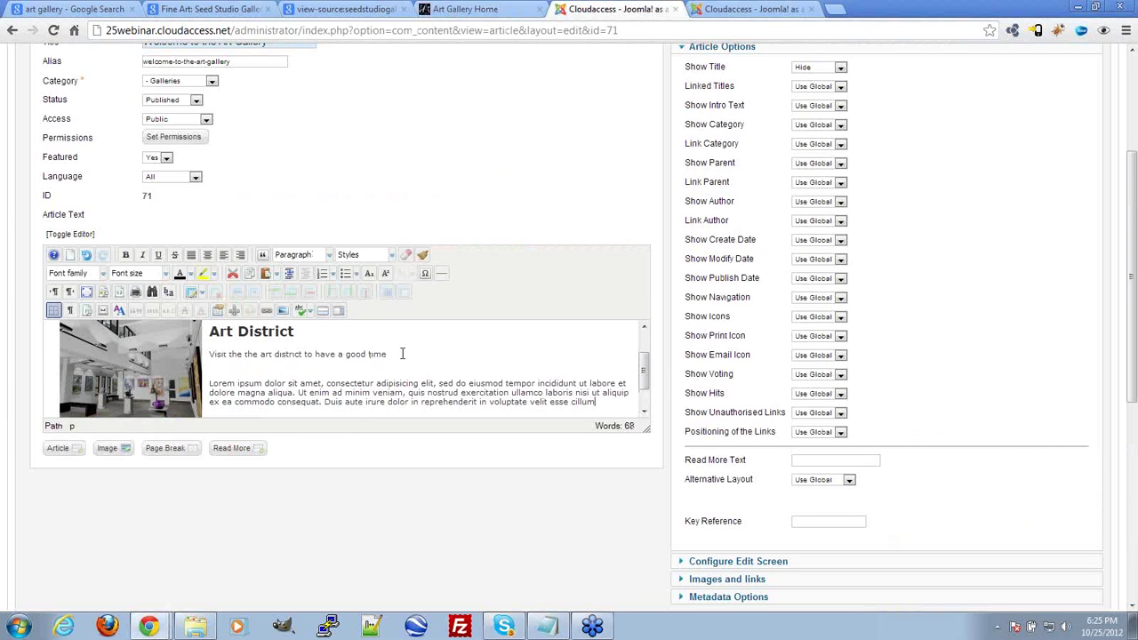
key("Delete")
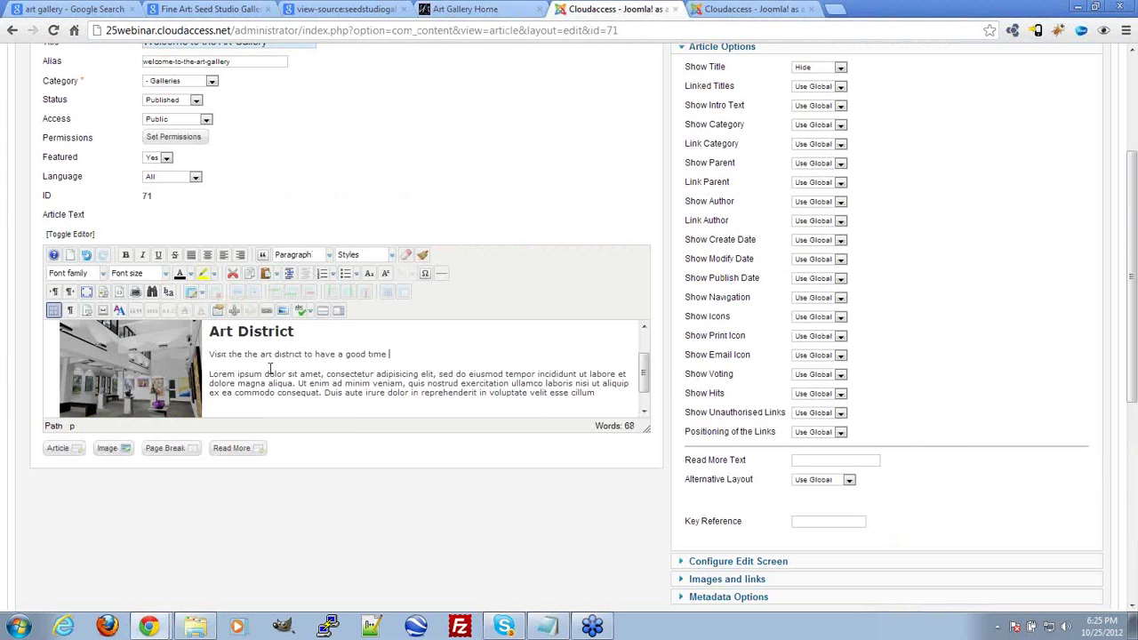
key("Delete")
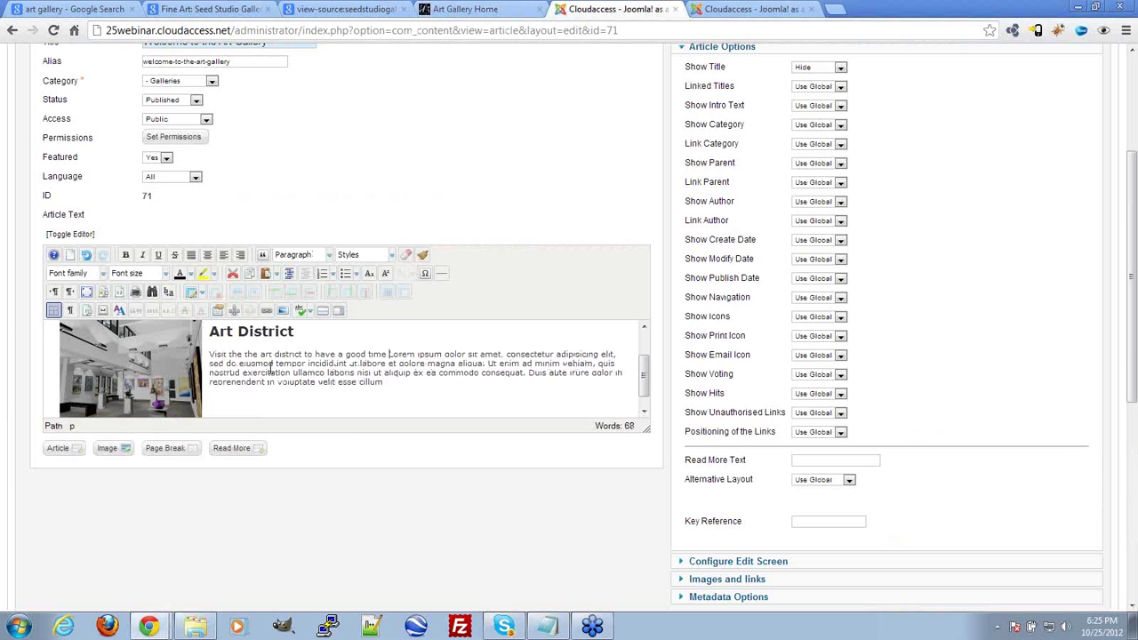
Step: Try to remove the blank line above the "Annual Art Show" heading, and undo the attempt
scroll(542, 231, "down", 1)
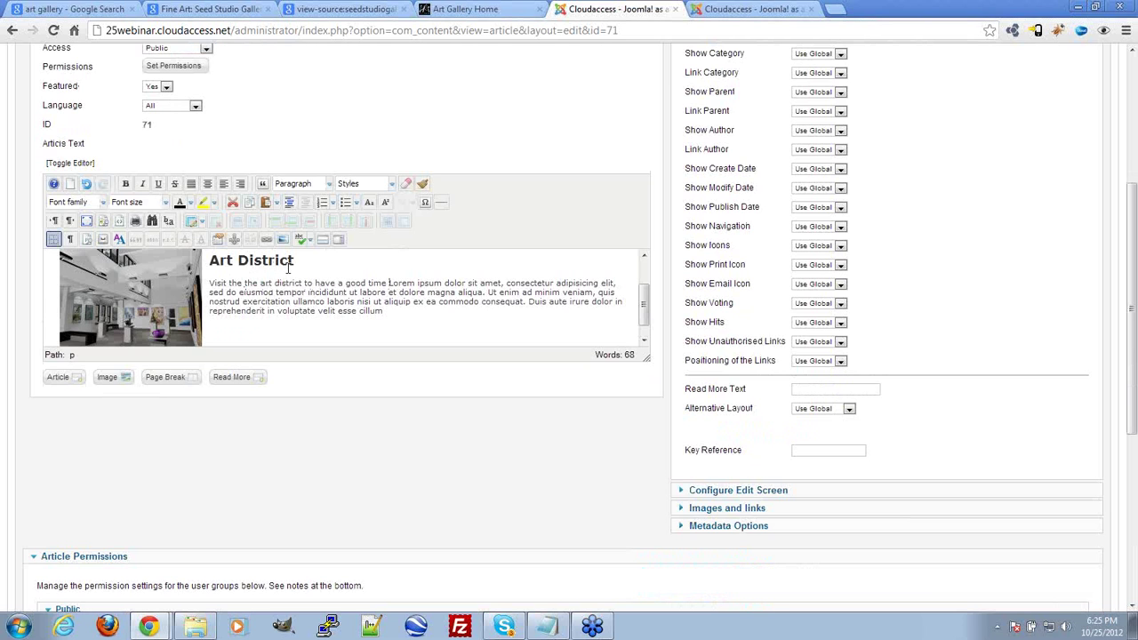
left_click(277, 265)
scroll(339, 317, "up", 1)
scroll(326, 310, "down", 1)
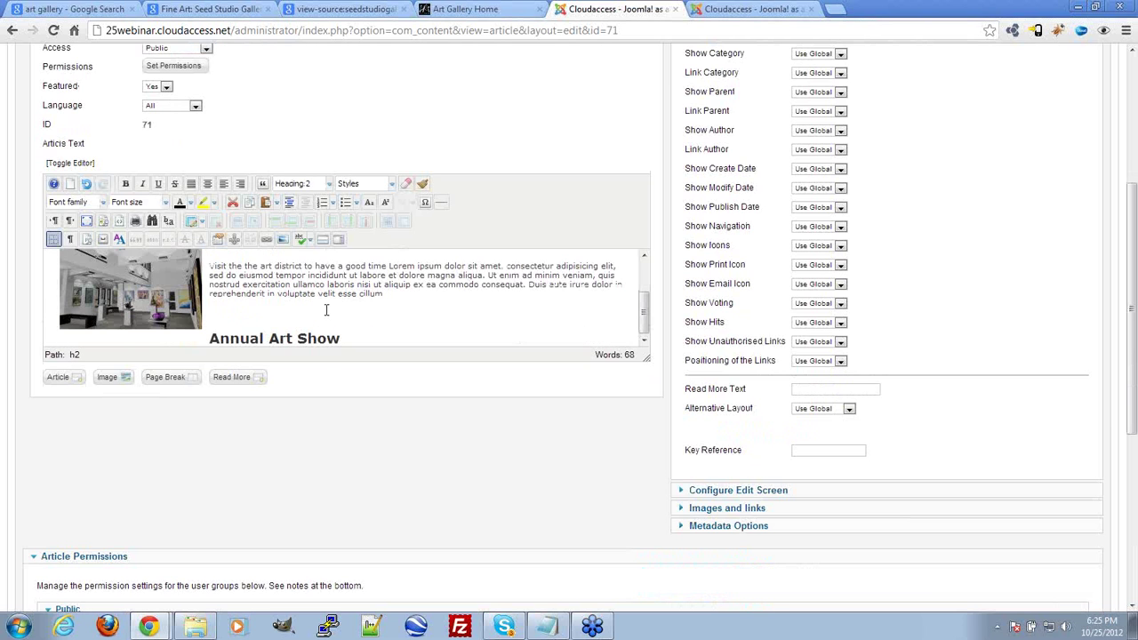
left_click(347, 311)
key("Delete")
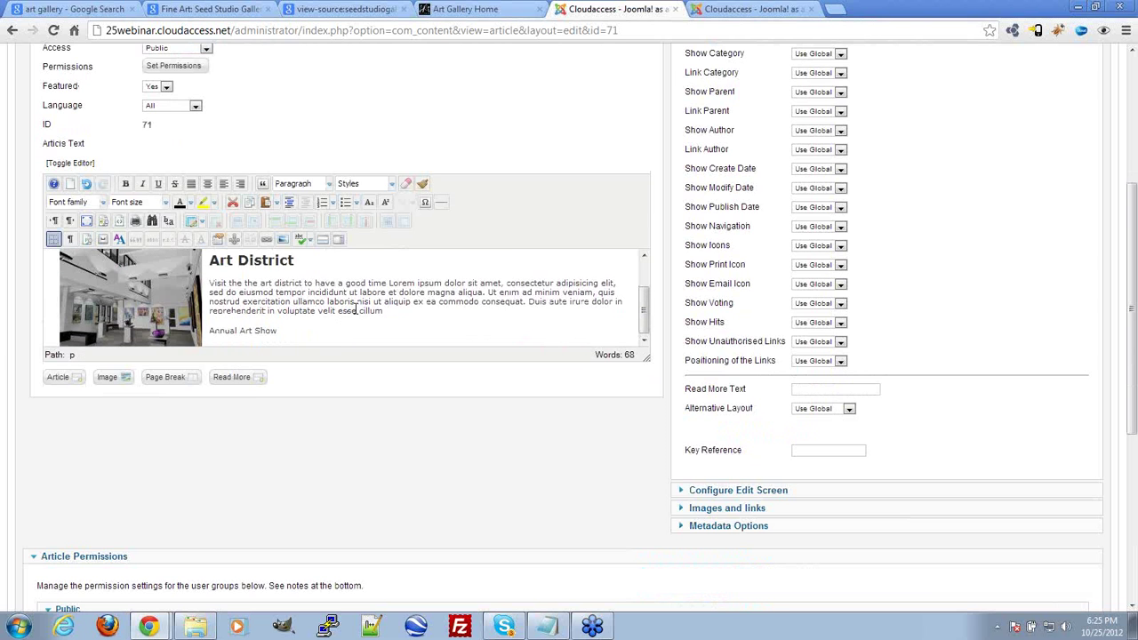
key("ctrl+z")
key("ctrl+z")
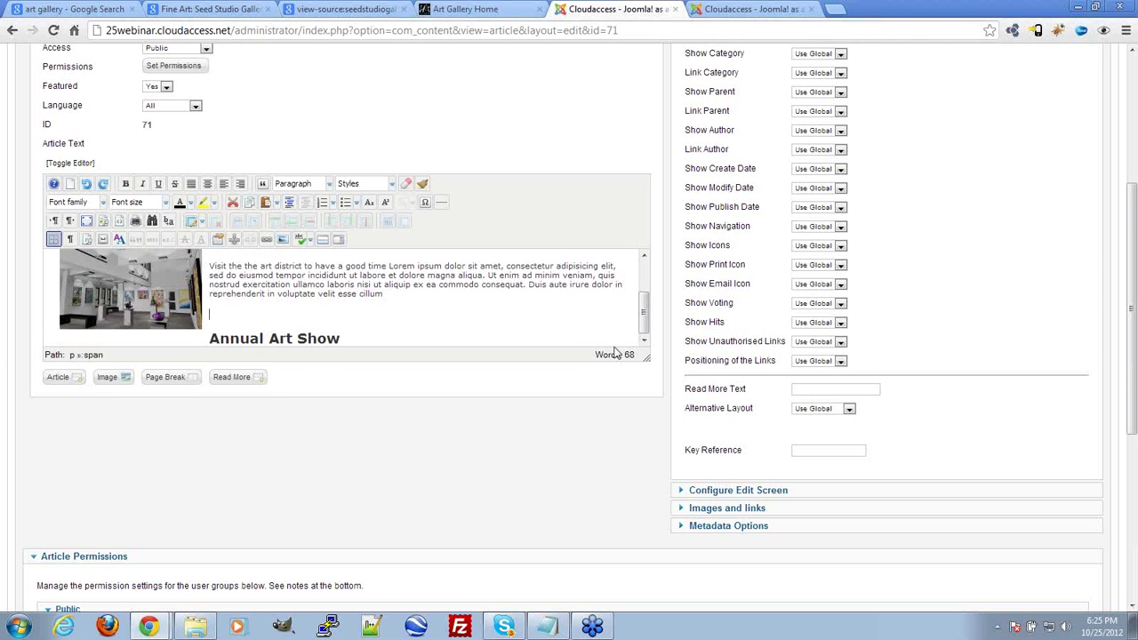
Step: Enlarge the article text editor area so more of the article fits in view
left_click(645, 353)
left_click_drag(646, 354, 656, 532)
left_click_drag(611, 469, 604, 500)
right_click(572, 480)
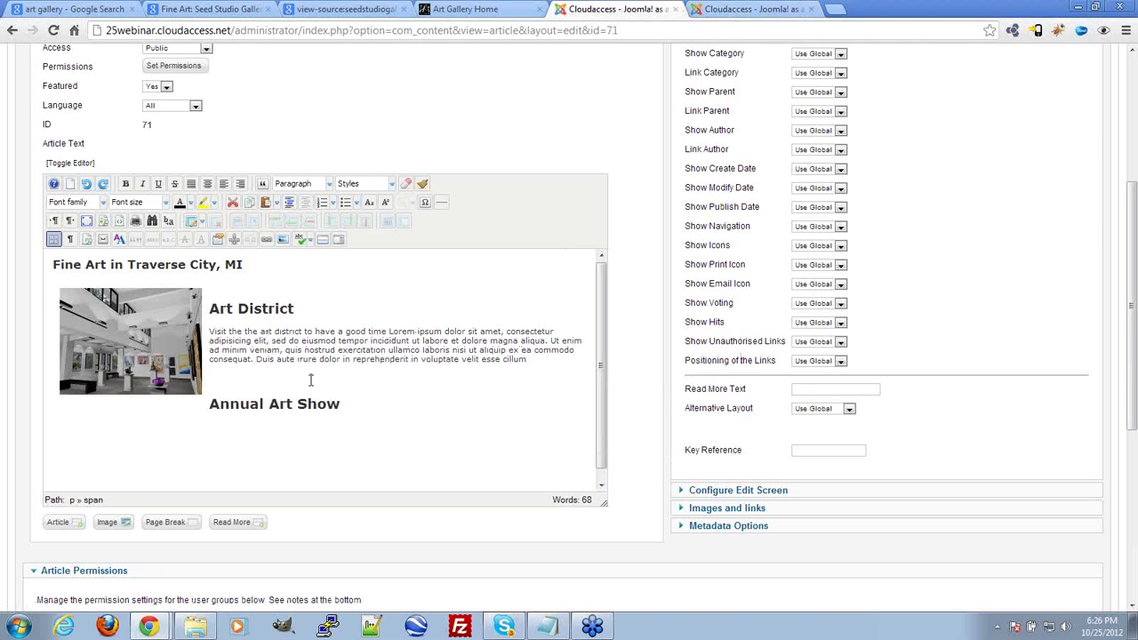
Step: Duplicate the "Art District" paragraph beneath the "Annual Art Show" heading and save the article
left_click_drag(529, 359, 209, 331)
key("ctrl+c")
left_click(409, 429)
key("ctrl+v")
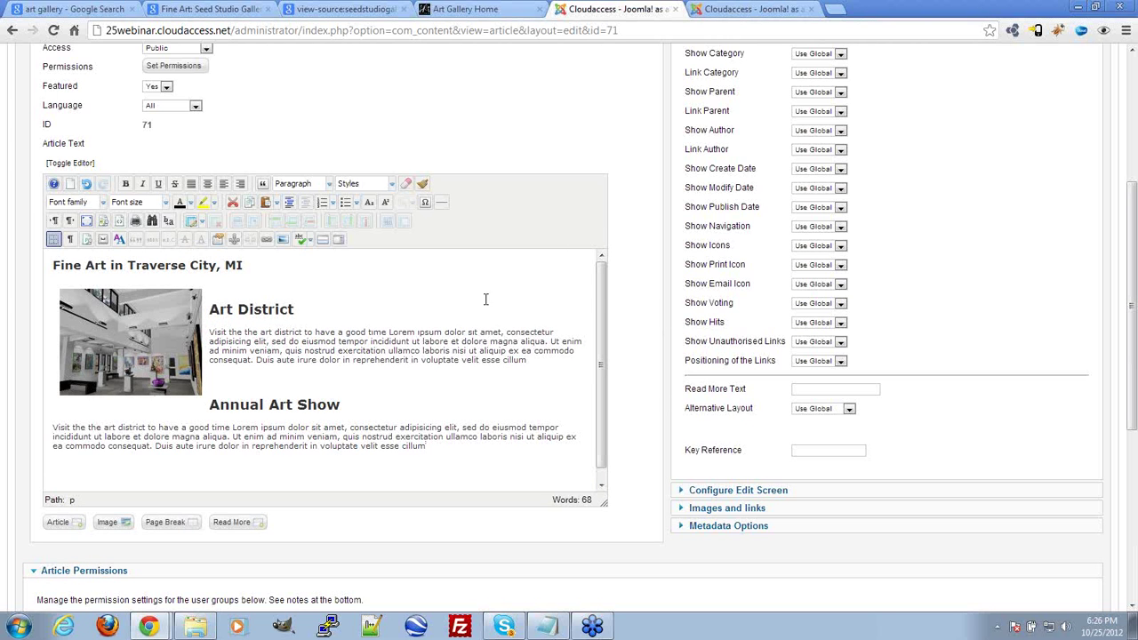
key("ctrl+s")
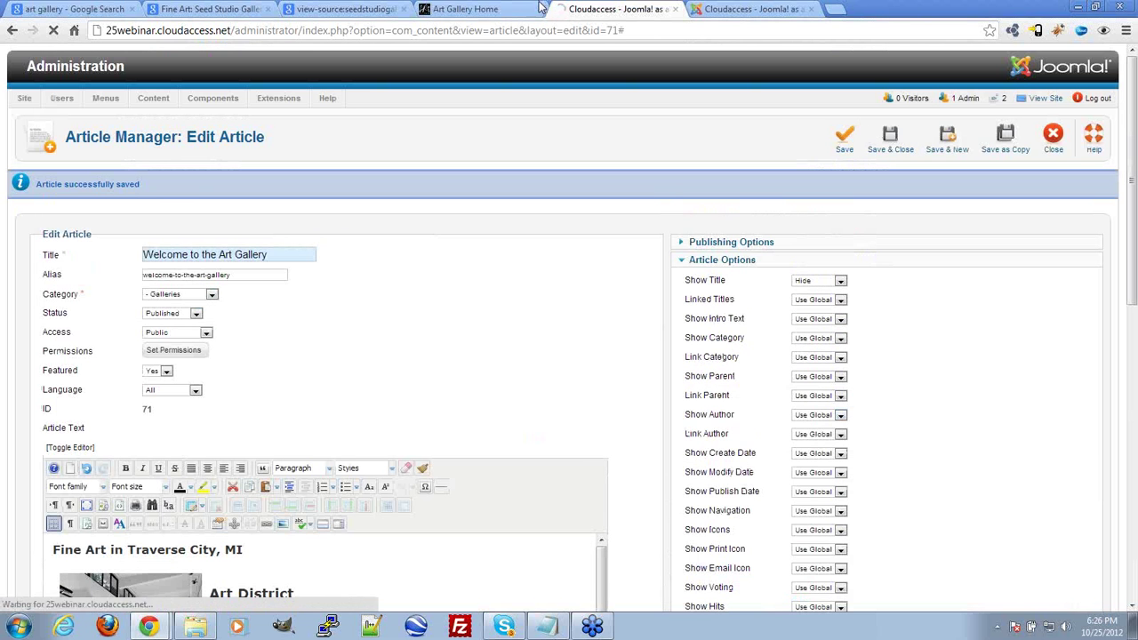
Step: Reload the Art Gallery home page and review the article's new headings and paragraphs with Firebug Lite closed
left_click(529, 9)
key("F5")
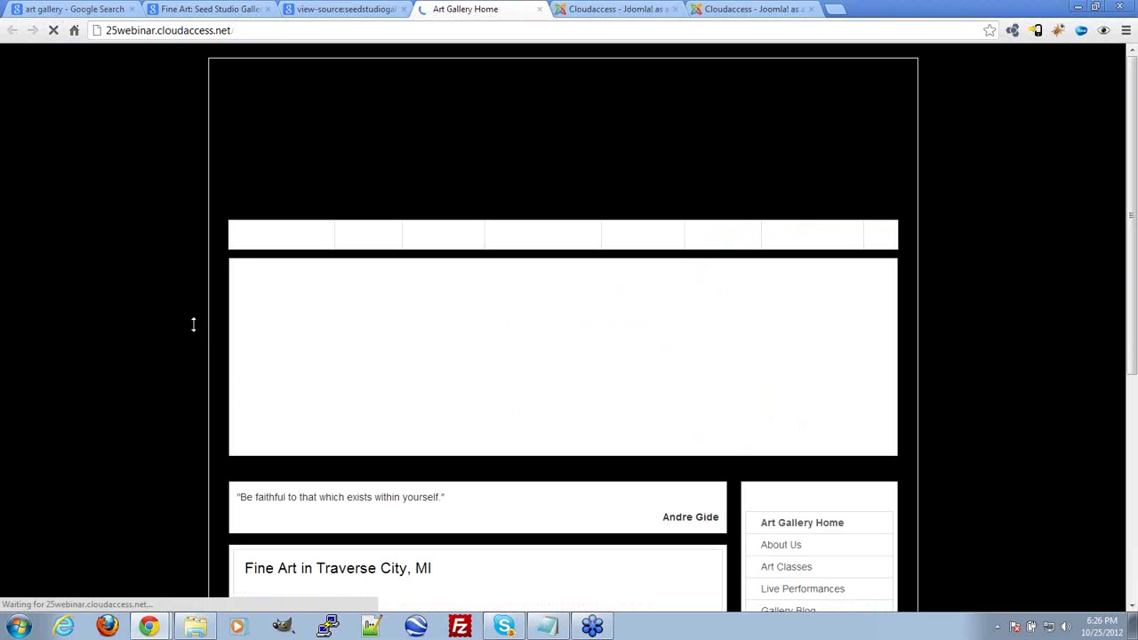
scroll(193, 325, "down", 3)
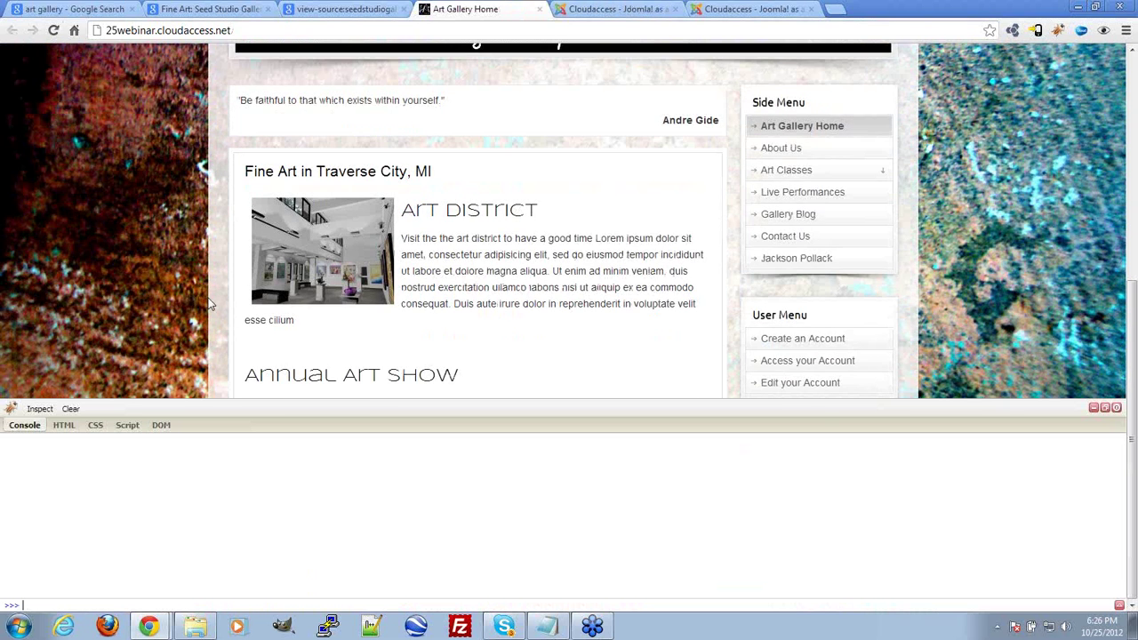
left_click(1094, 409)
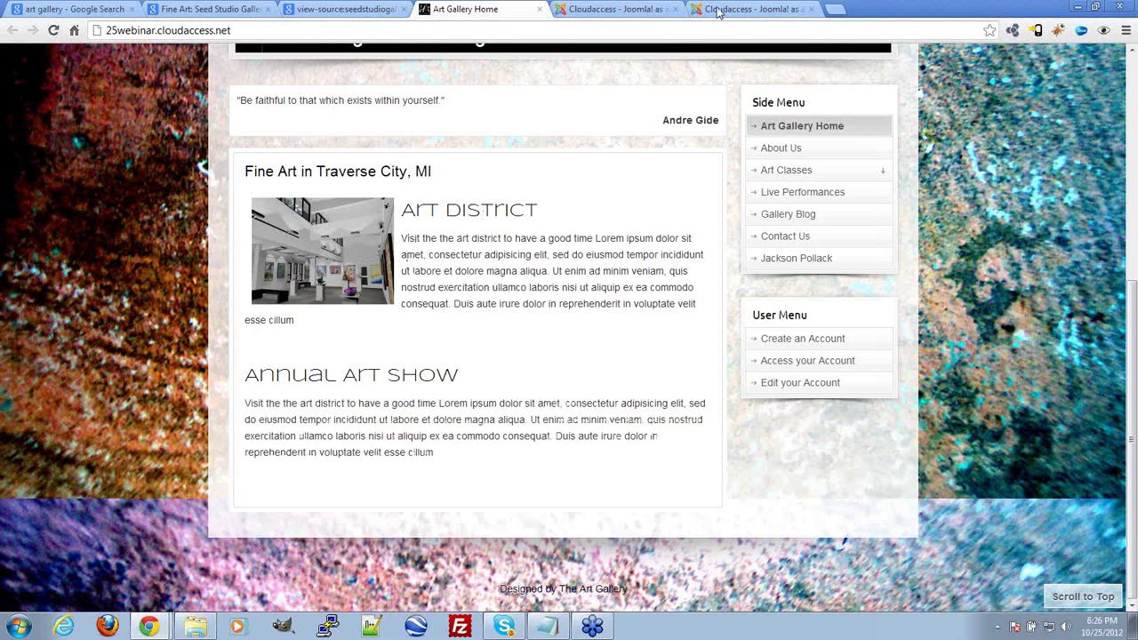
Step: Inspect the tags of the "Fine Art in Traverse City, MI" and "Art District" headings on the home page with Firebug Lite
left_click(1059, 31)
left_click(38, 409)
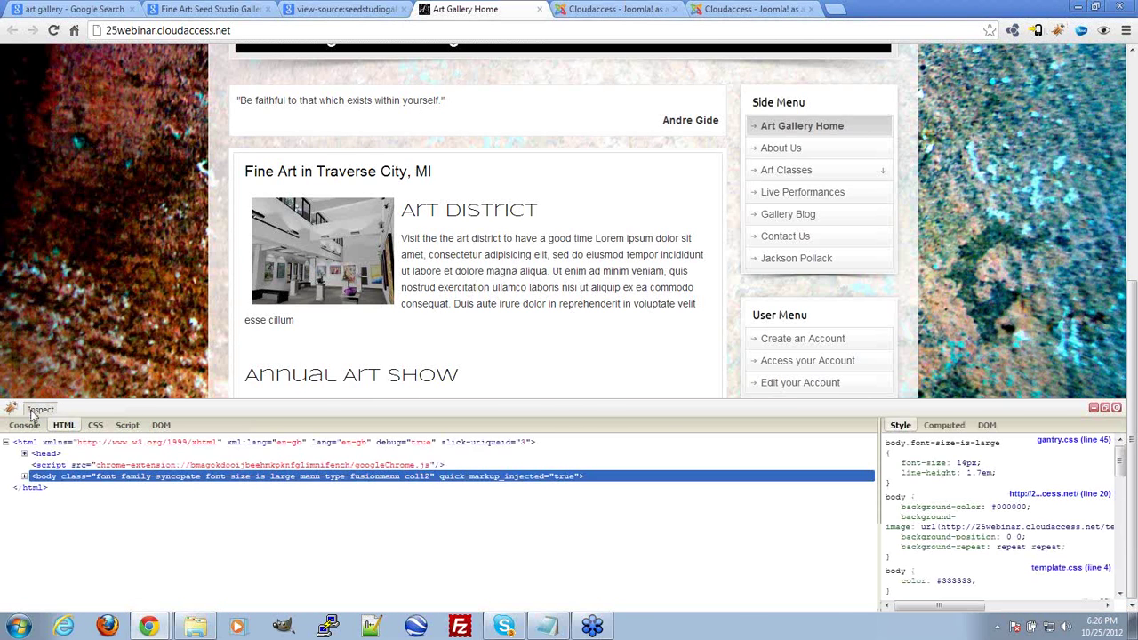
left_click(345, 173)
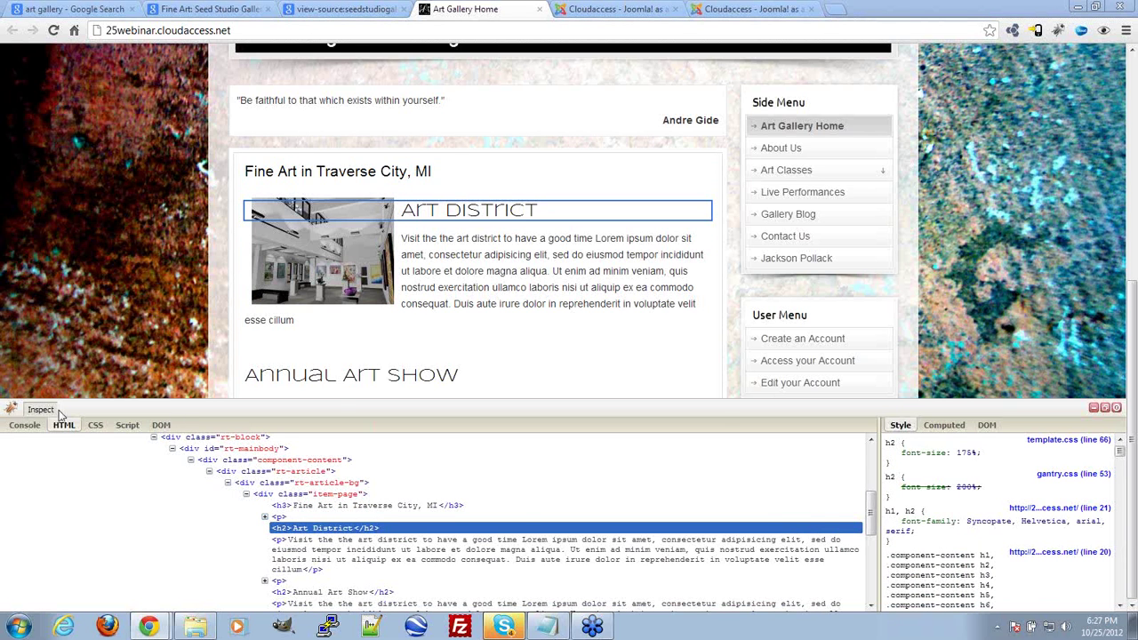
left_click(219, 267)
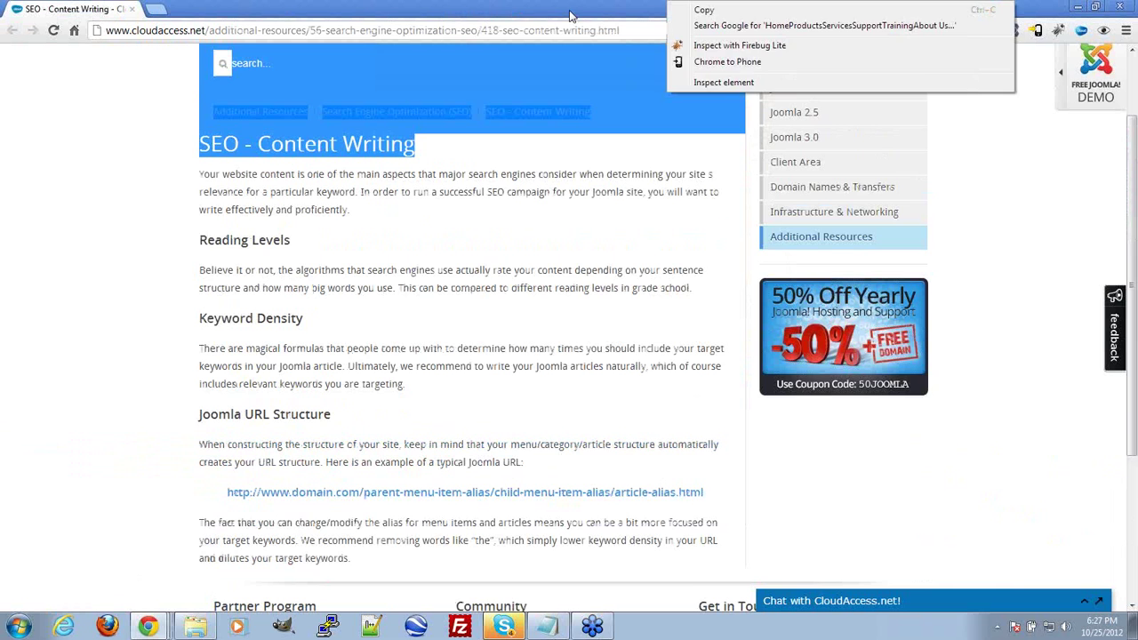
Step: Read the SEO content-writing article through its Joomla URL Structure section and merge its page into the main browser window
left_click(520, 269)
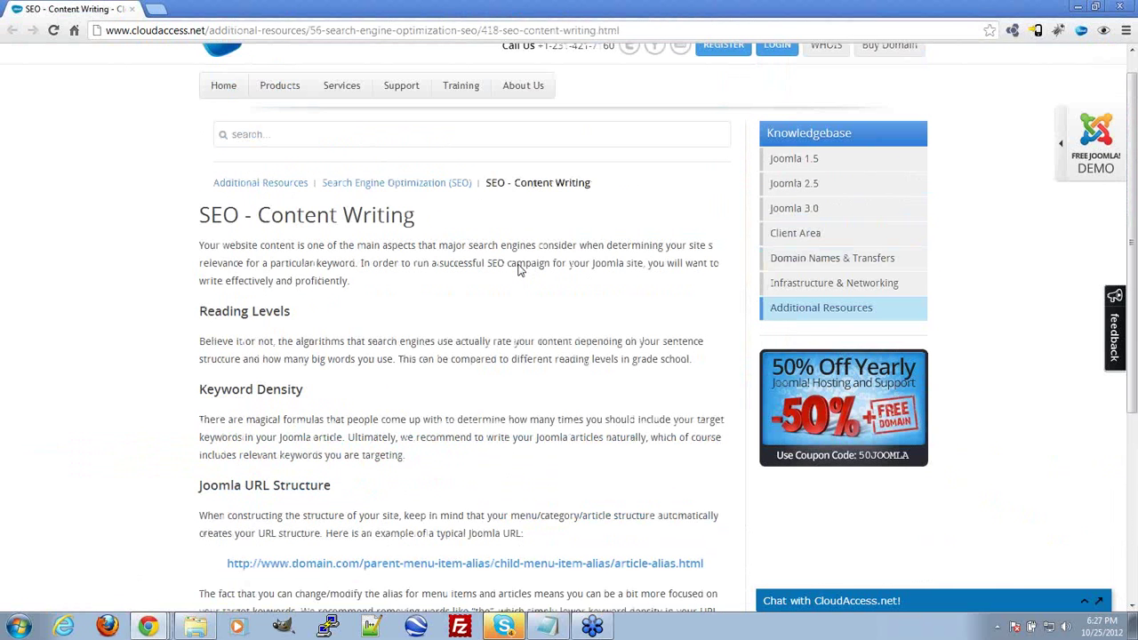
scroll(462, 338, "up", 1)
scroll(394, 374, "down", 2)
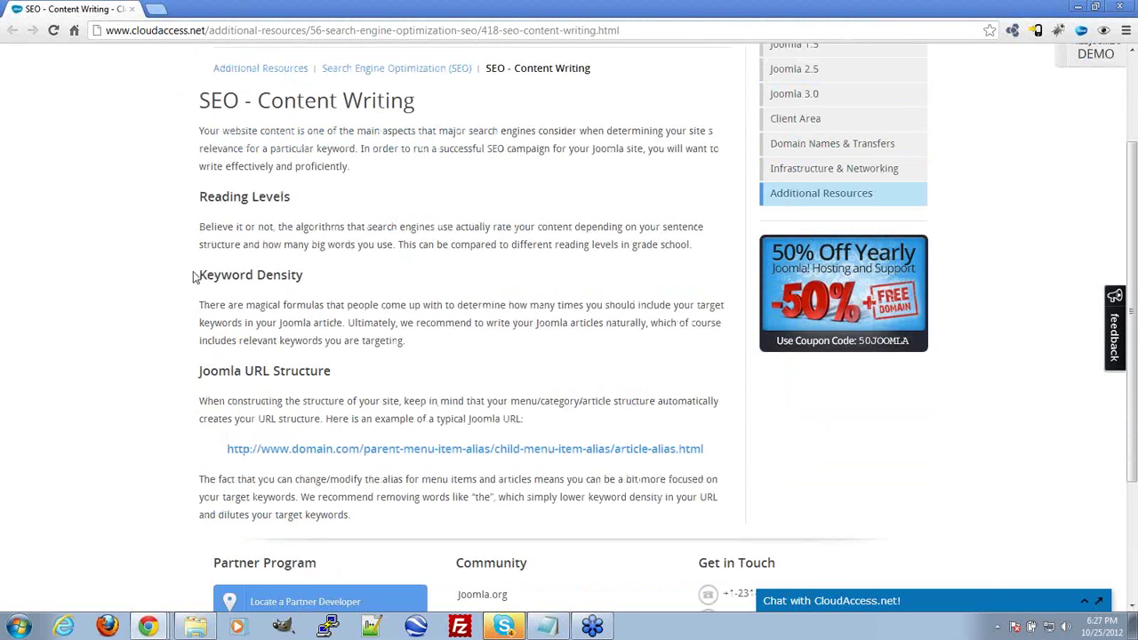
scroll(190, 301, "down", 1)
scroll(151, 327, "down", 1)
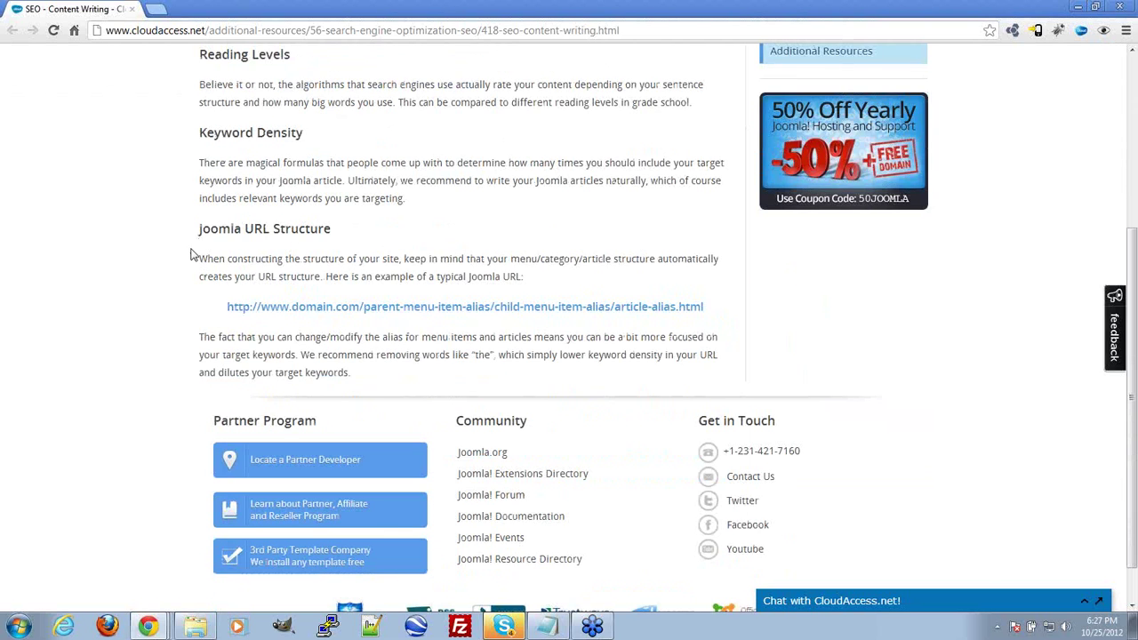
left_click_drag(78, 11, 462, 12)
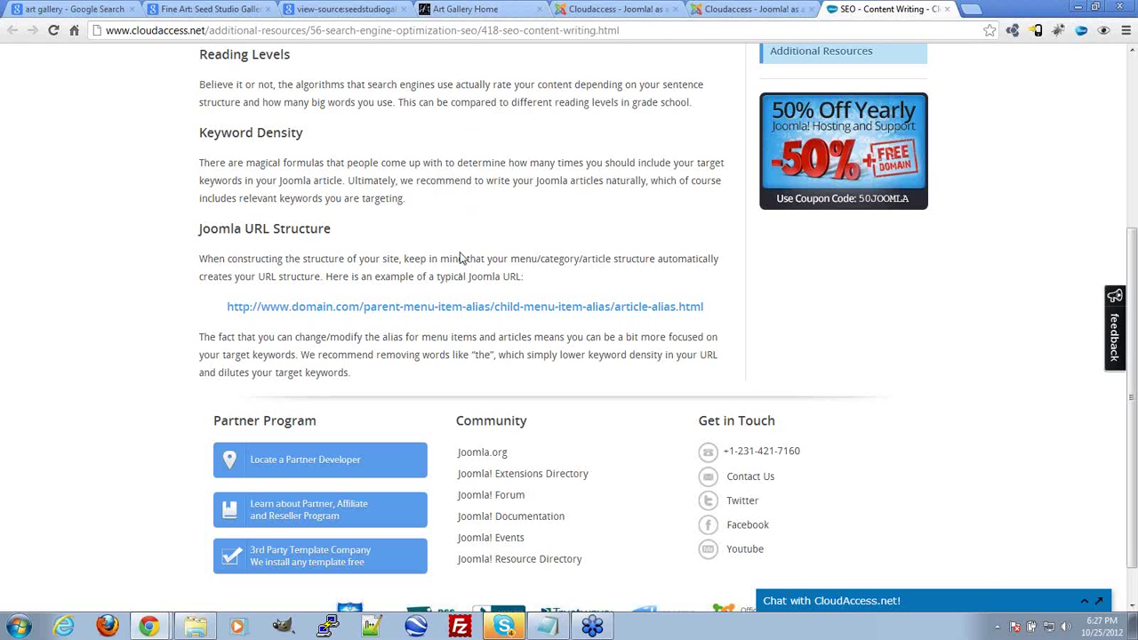
Step: Return to the Art Gallery home page, close Firebug Lite and open the Drawing page under Art Classes
left_click(488, 10)
left_click_drag(554, 271, 558, 287)
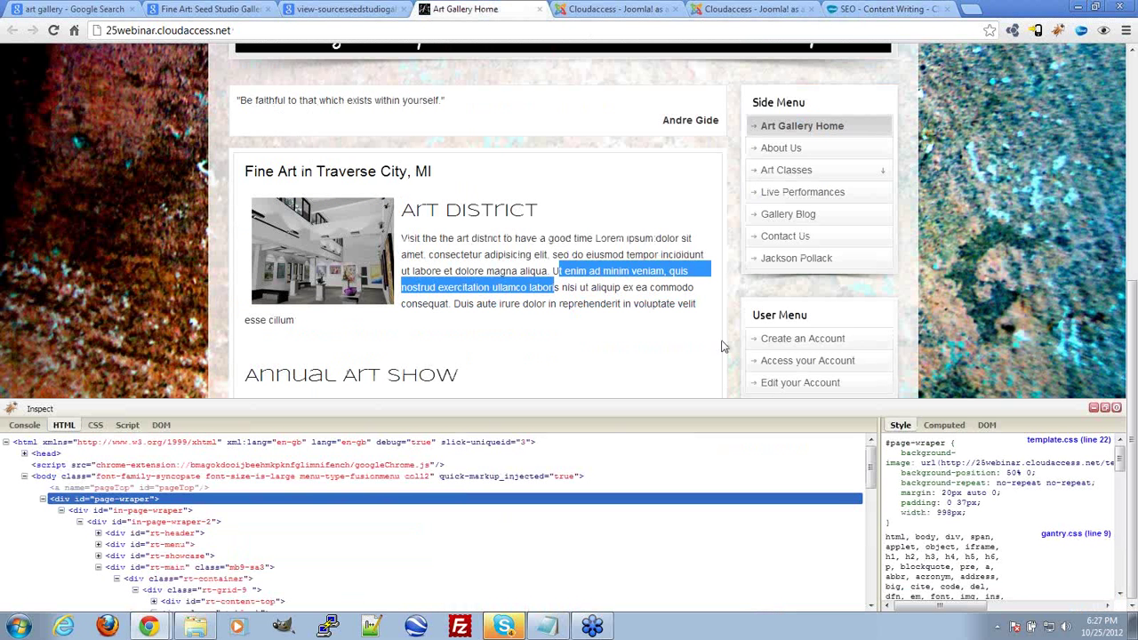
left_click(936, 462)
key("F12")
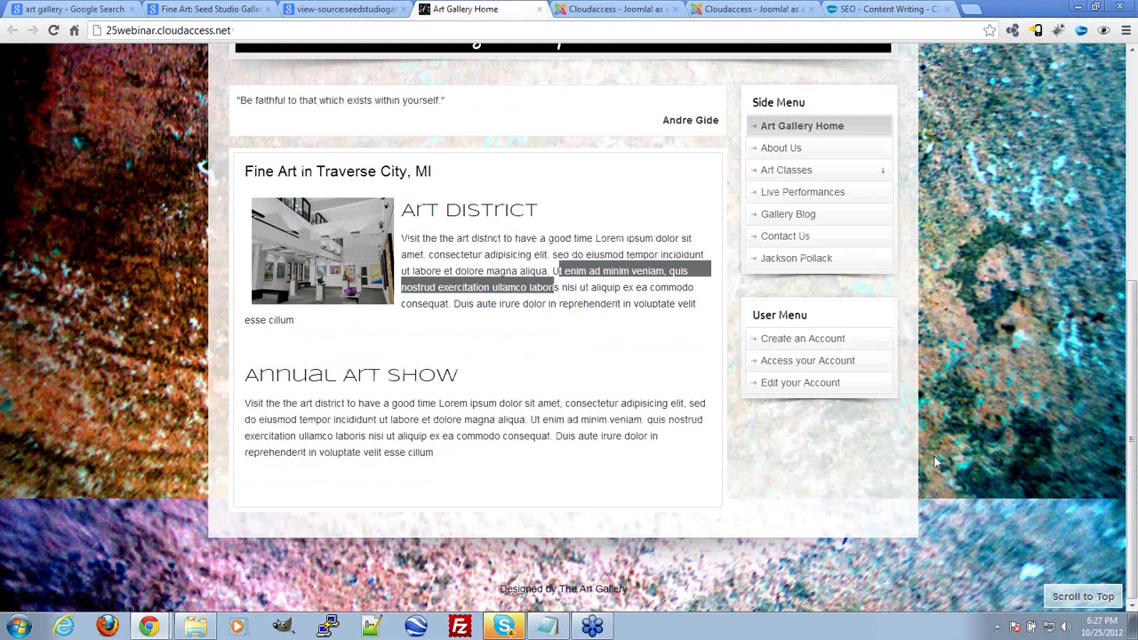
scroll(942, 453, "up", 5)
mouse_move(405, 201)
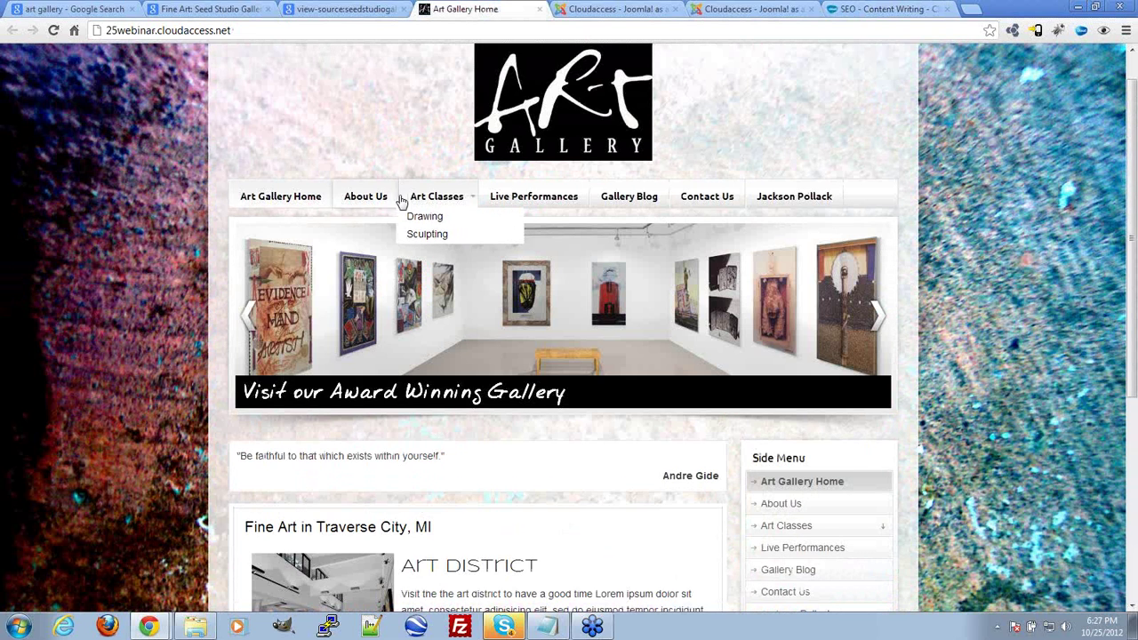
left_click(440, 221)
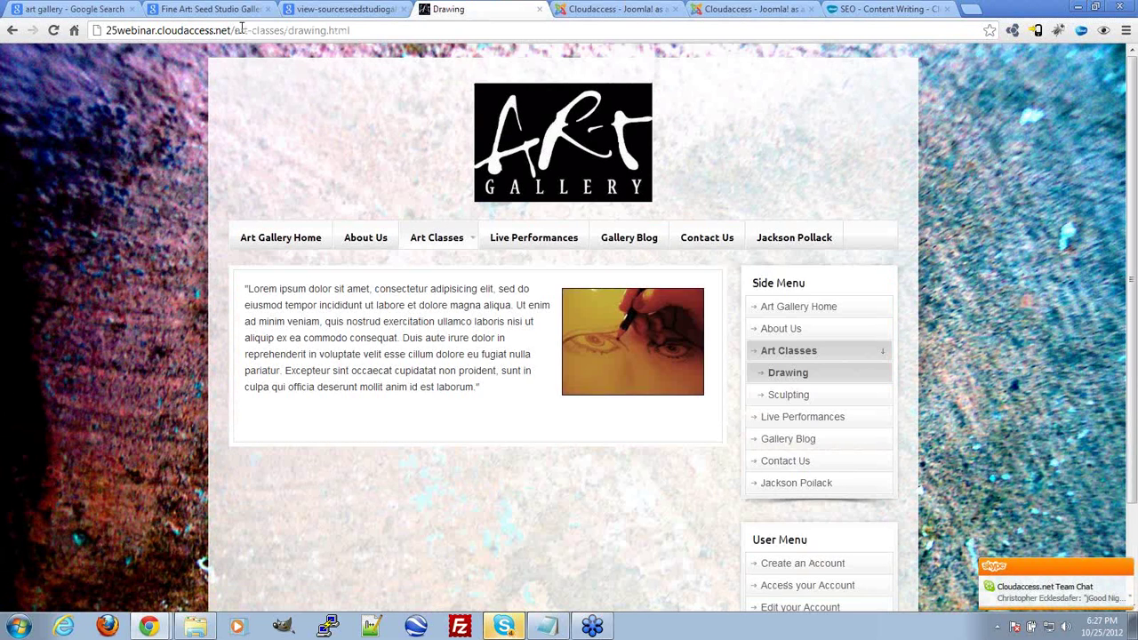
Step: Examine the parent and child menu aliases in the Drawing page's URL along with its article text
left_click_drag(234, 30, 285, 30)
mouse_move(451, 241)
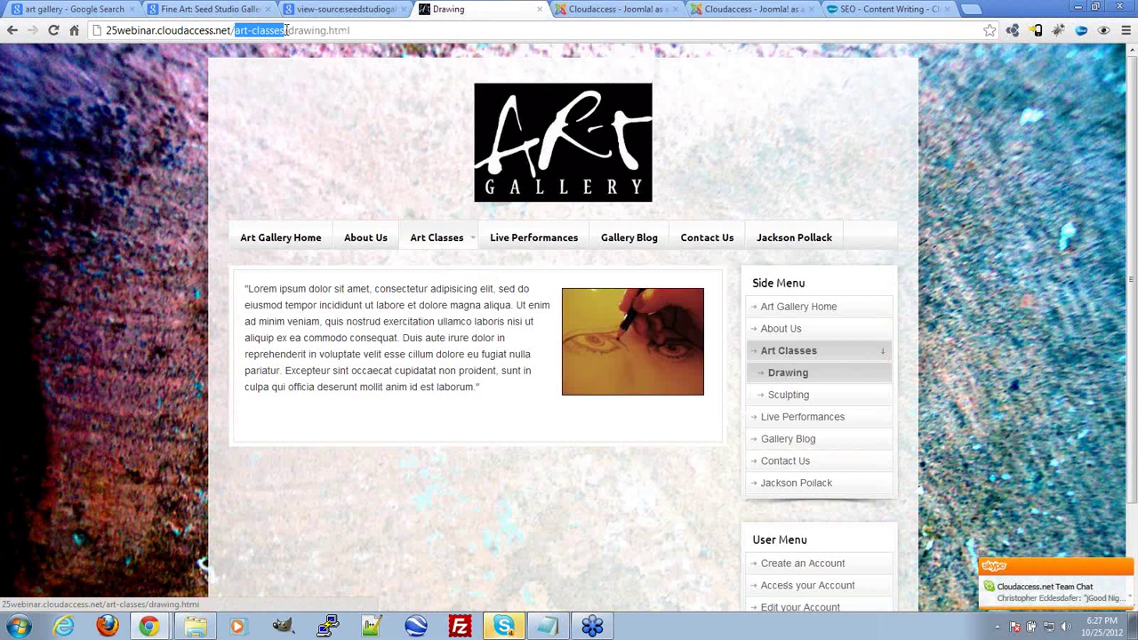
left_click_drag(289, 30, 390, 29)
mouse_move(245, 286)
left_mouse_down()
mouse_move(287, 322)
mouse_move(513, 417)
left_mouse_up()
left_click(516, 417)
mouse_move(449, 245)
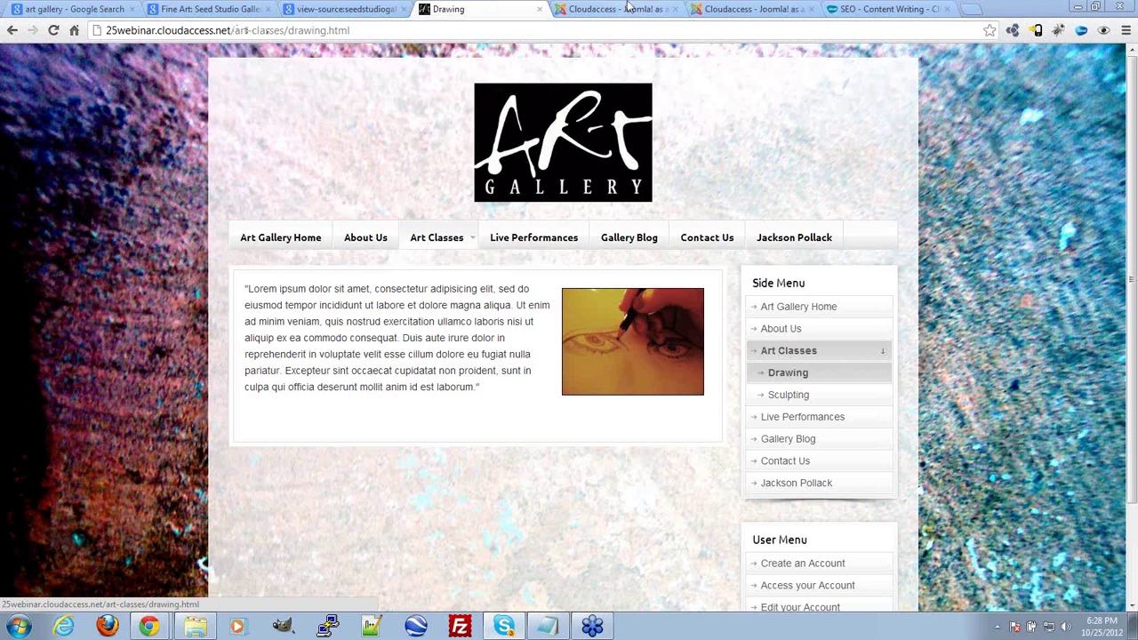
Step: Close the welcome article in the Joomla administration and open the Main Menu's list of menu items
left_click(622, 9)
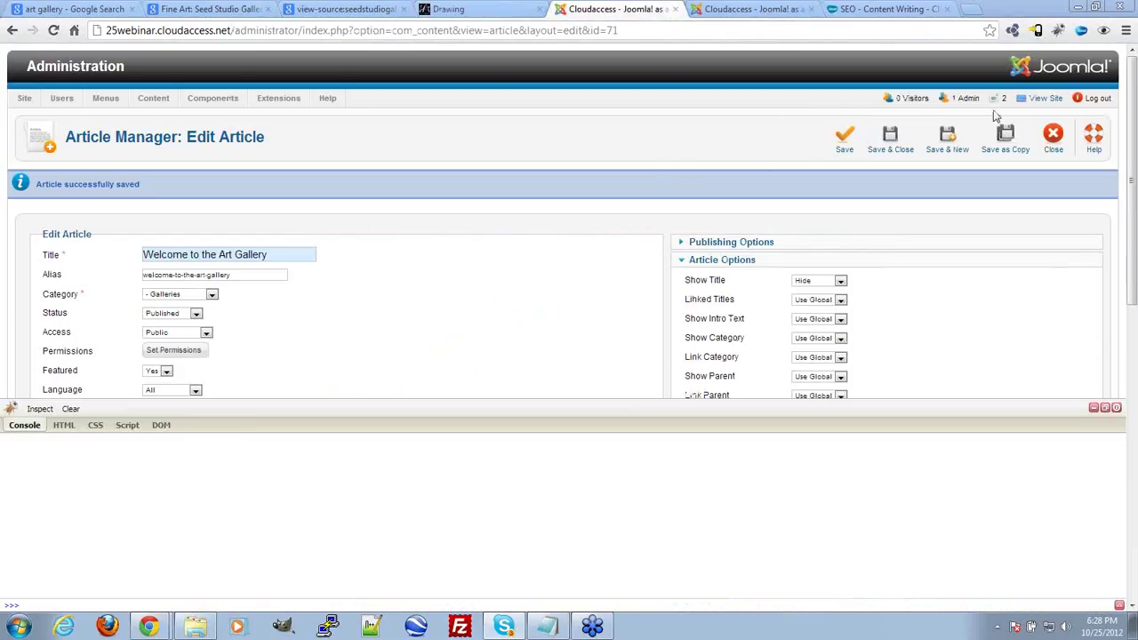
left_click(1053, 135)
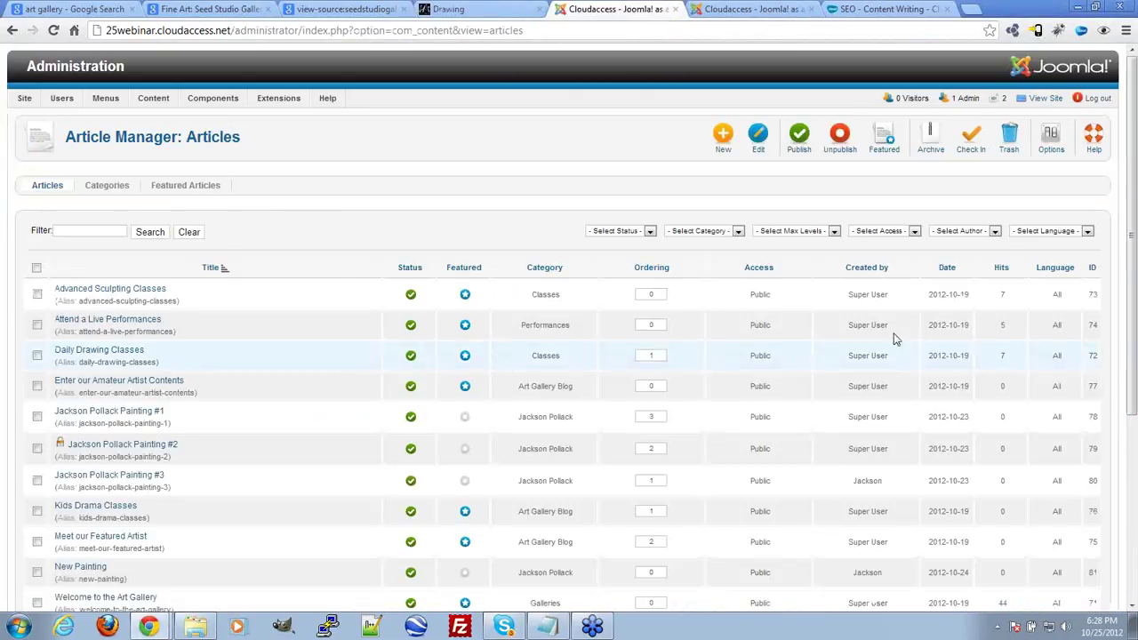
mouse_move(106, 97)
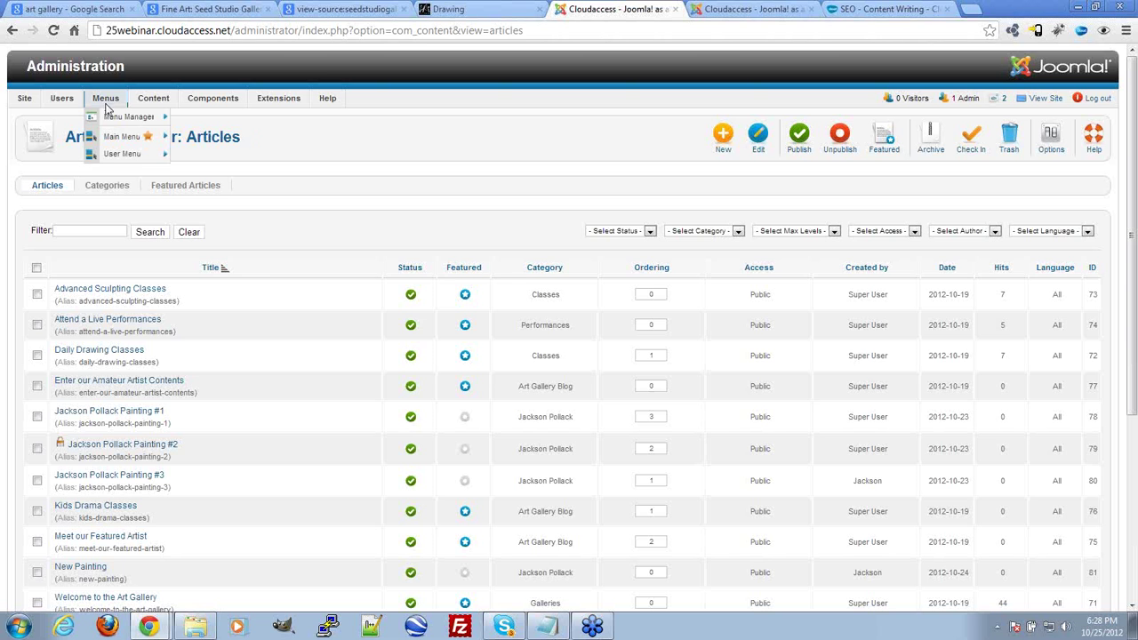
left_click(122, 136)
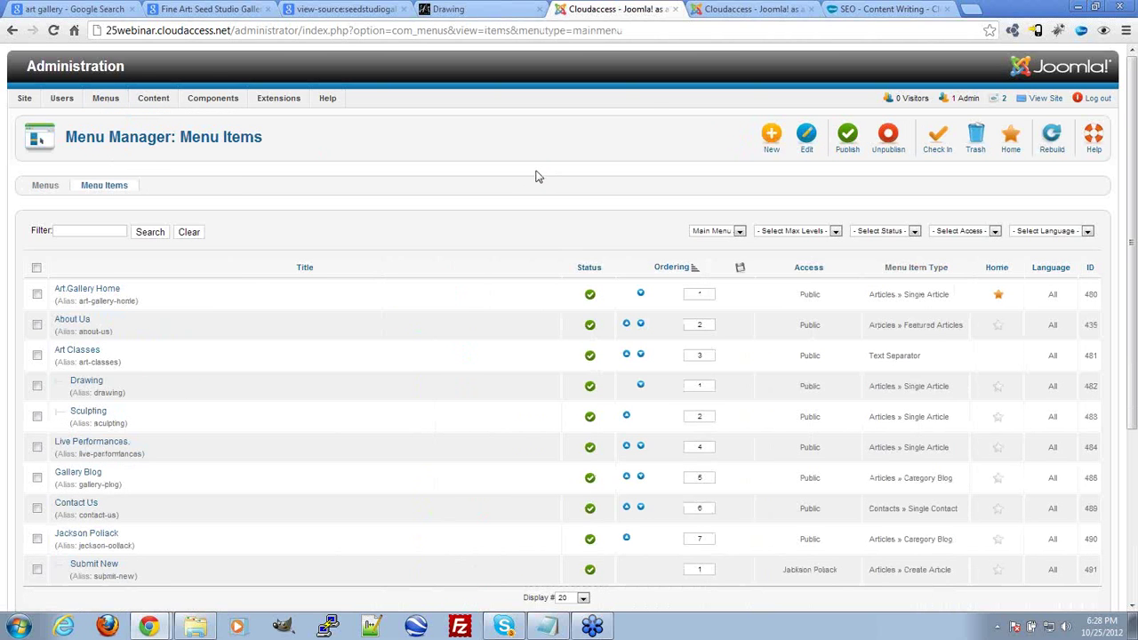
Step: Change the Art Classes menu item's alias to "fine-art-classes", then save and close the item
scroll(536, 177, "down", 3)
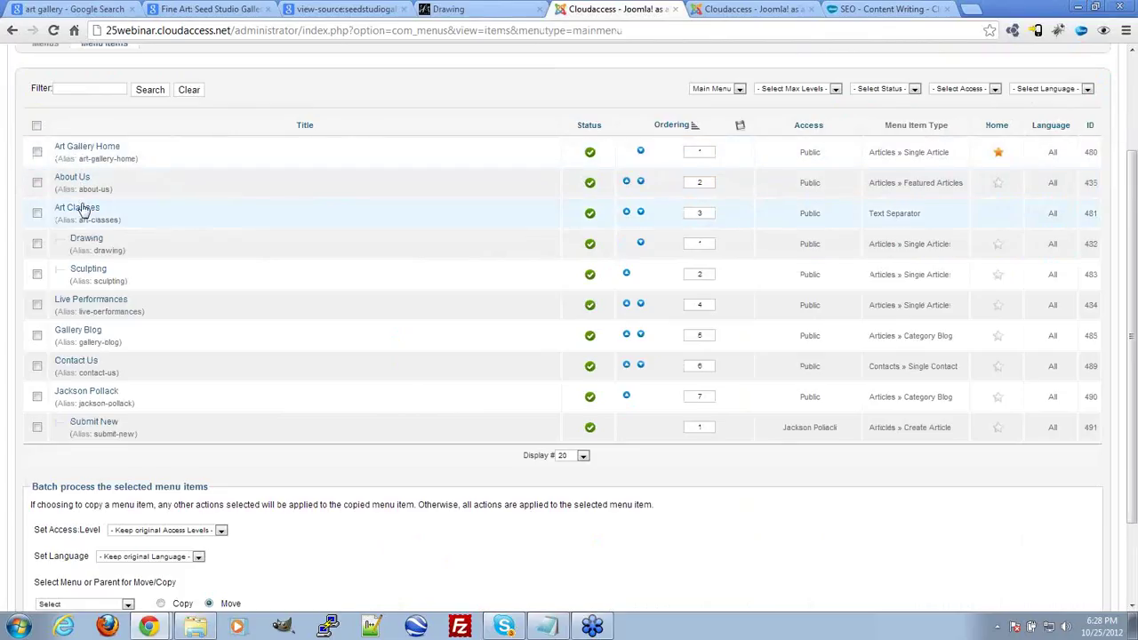
scroll(89, 213, "up", 2)
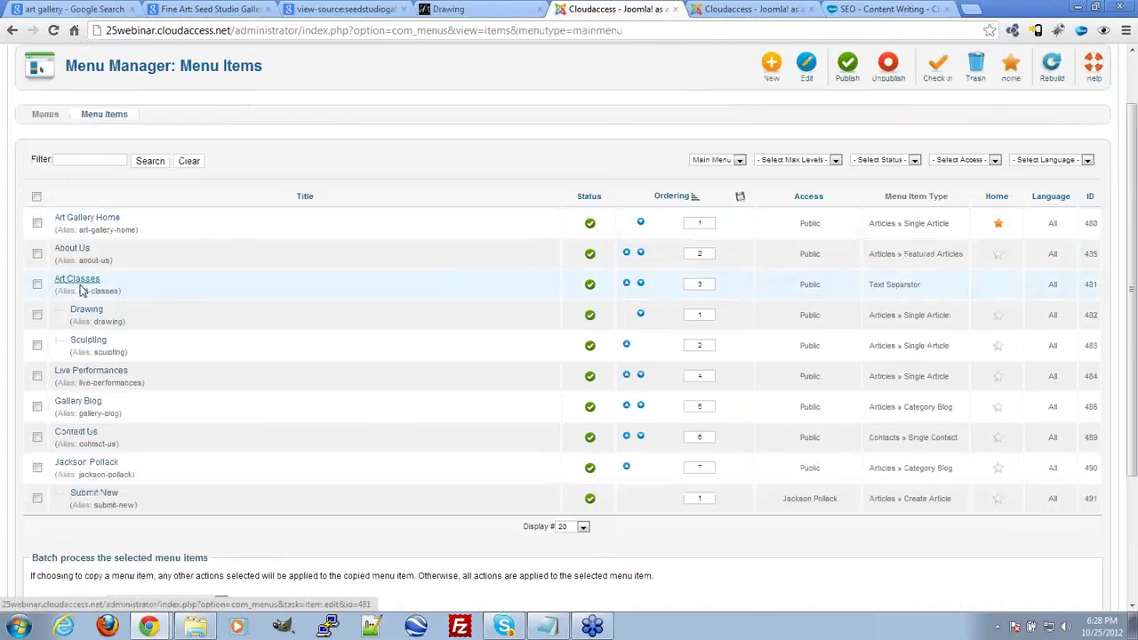
left_click(84, 281)
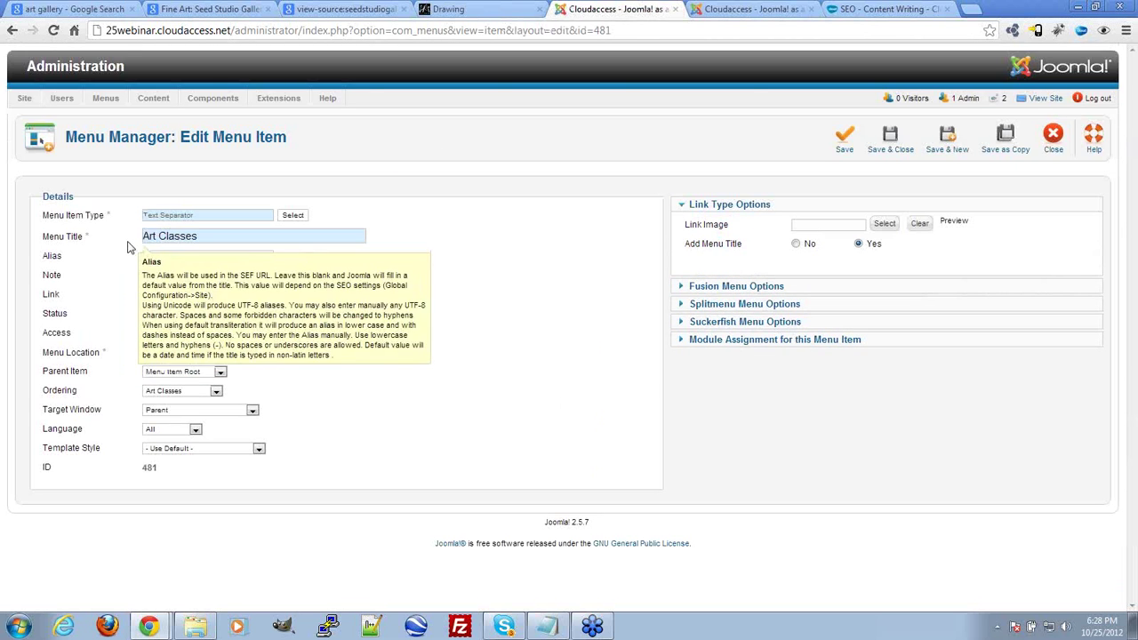
left_click(144, 258)
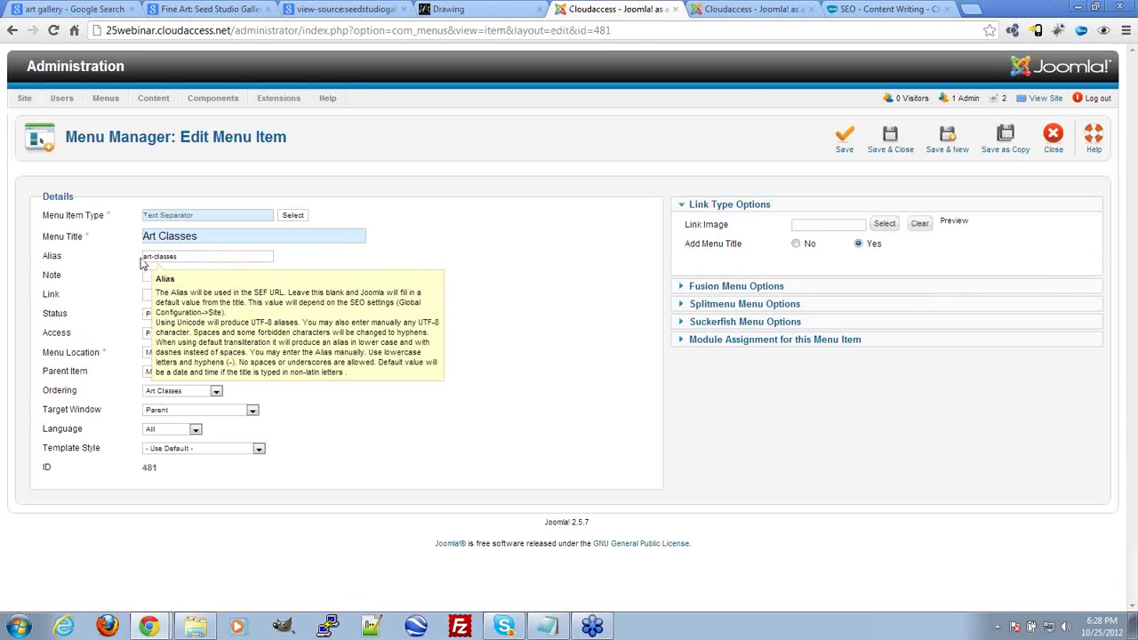
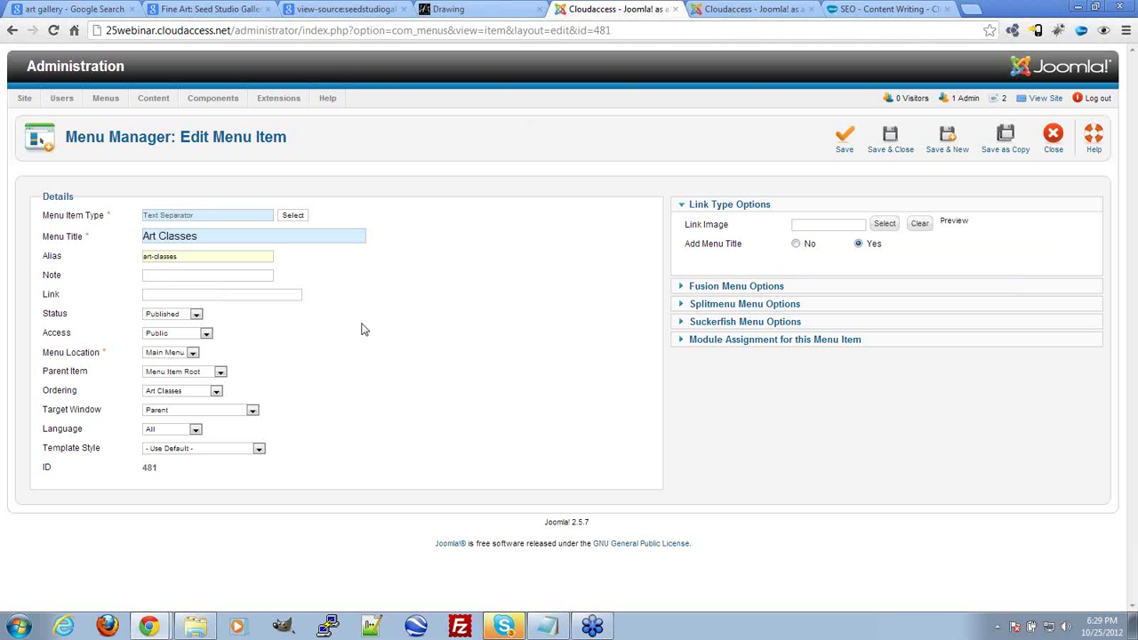
left_click(145, 256)
type("fine-")
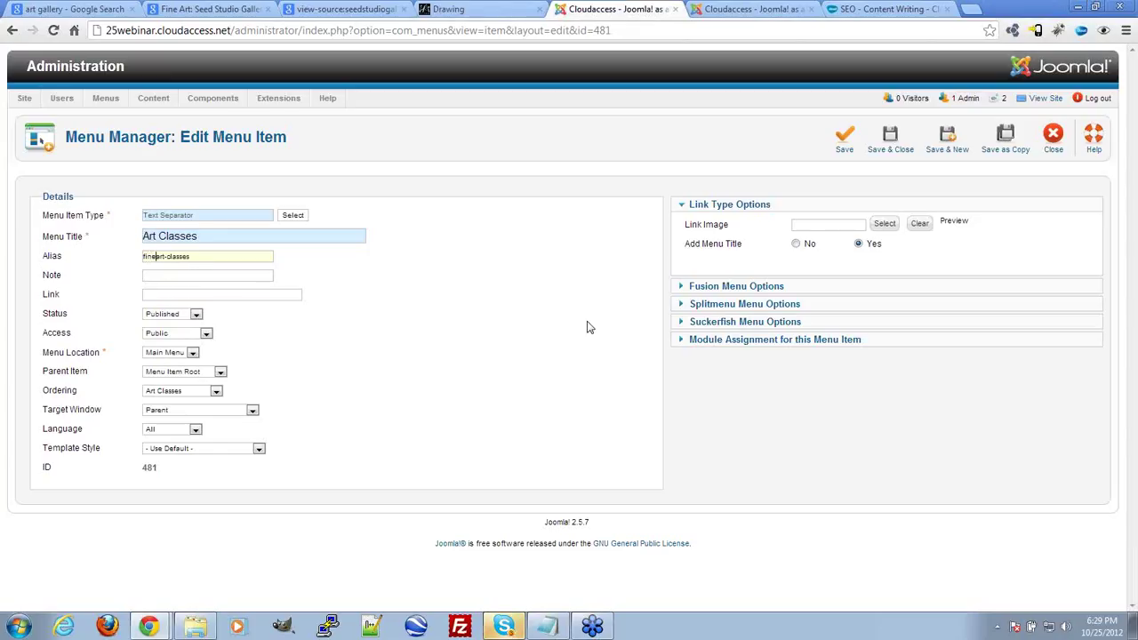
left_click(343, 374)
left_click(888, 148)
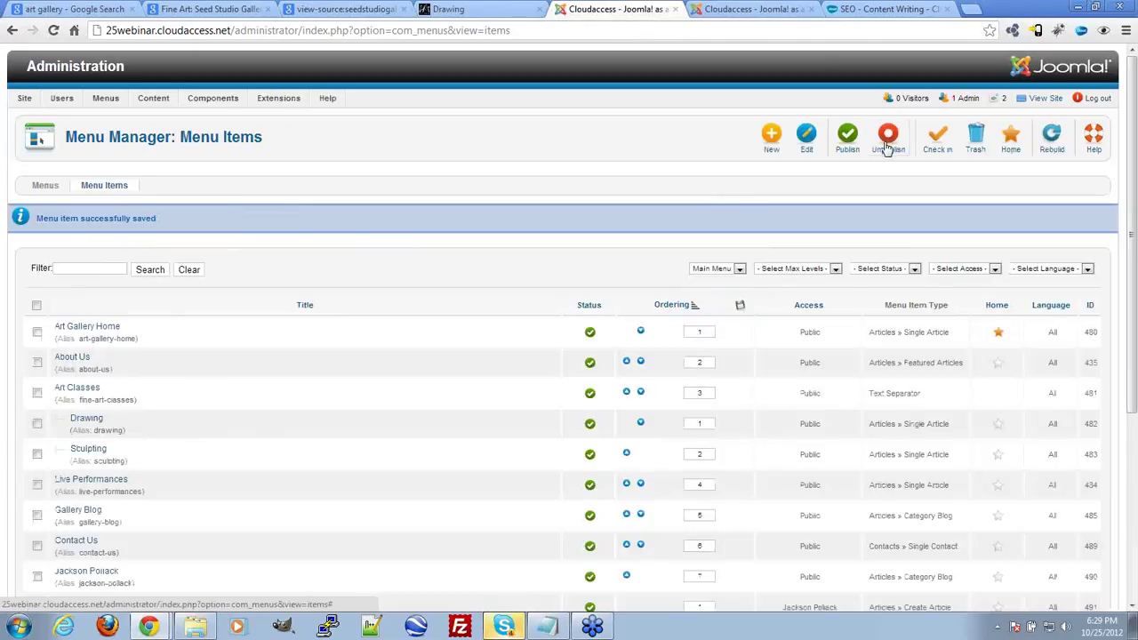
Step: Reload the Drawing page on the gallery site at its old art-classes address
left_click(474, 9)
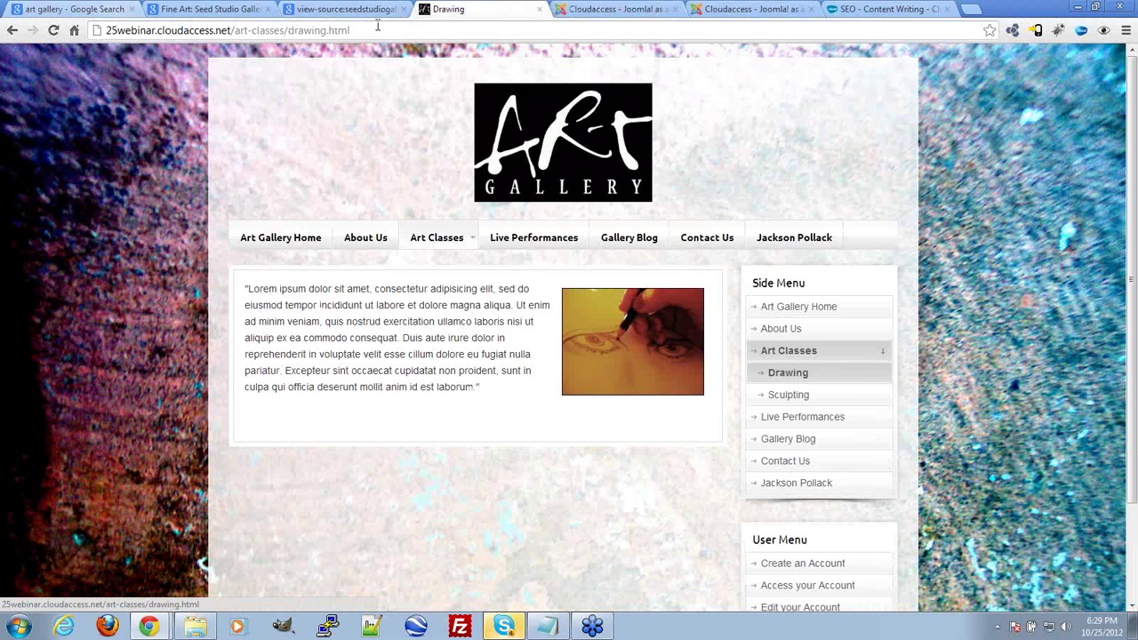
left_click(364, 27)
left_click(55, 31)
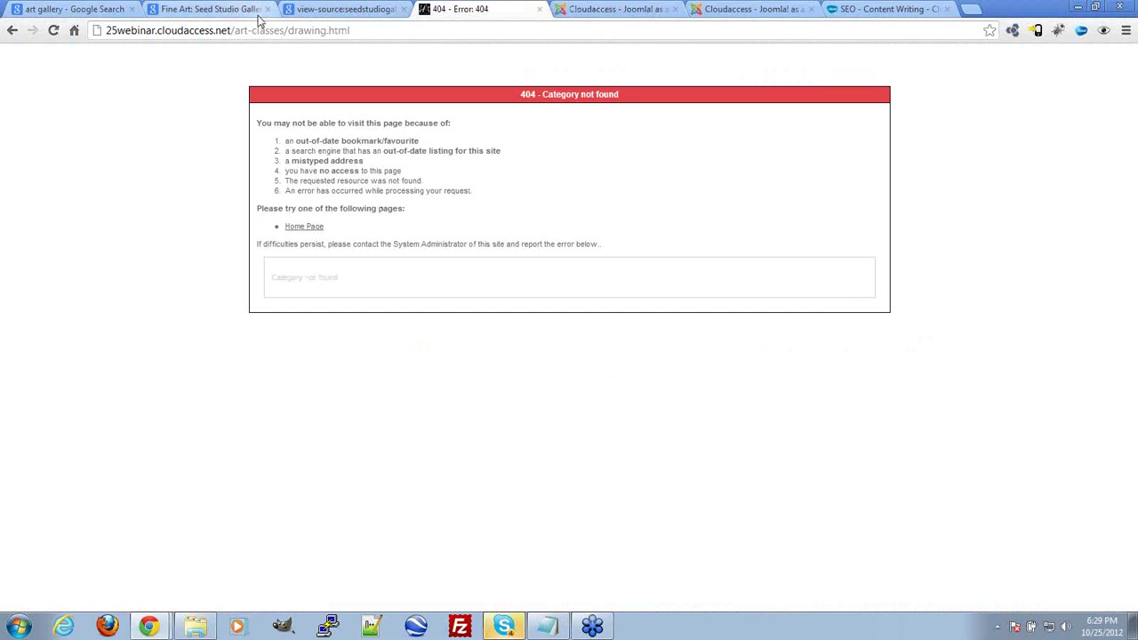
Step: Load the Drawing page at the address 25webinar.cloudaccess.net/fine-art-classes/drawing.html
double_click(294, 32)
left_click(261, 30)
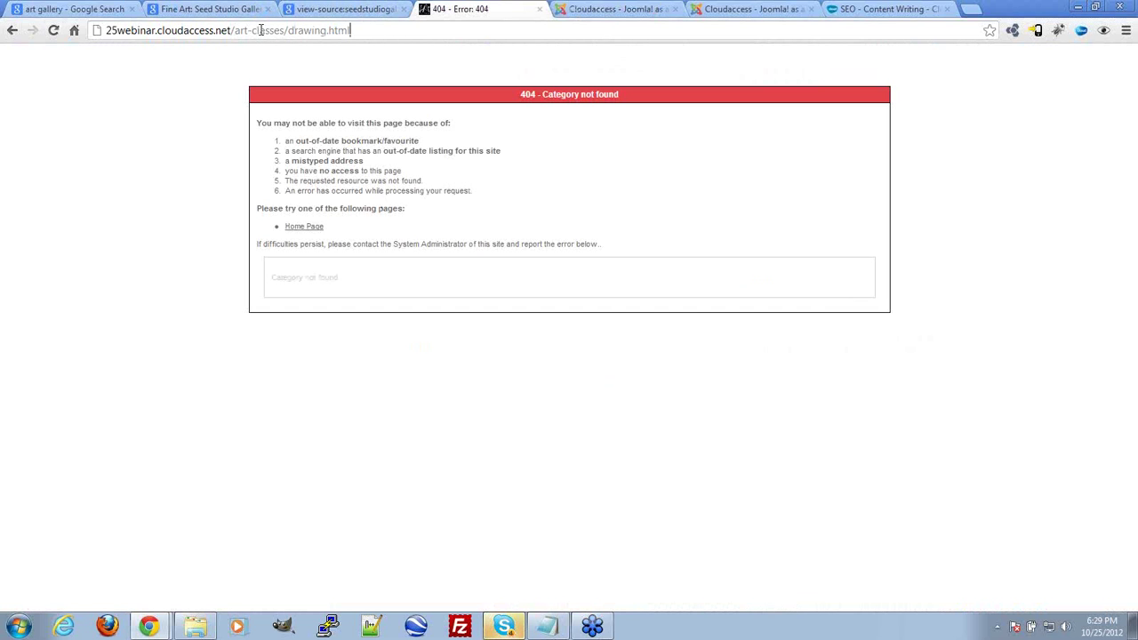
left_click(235, 30)
type("fi")
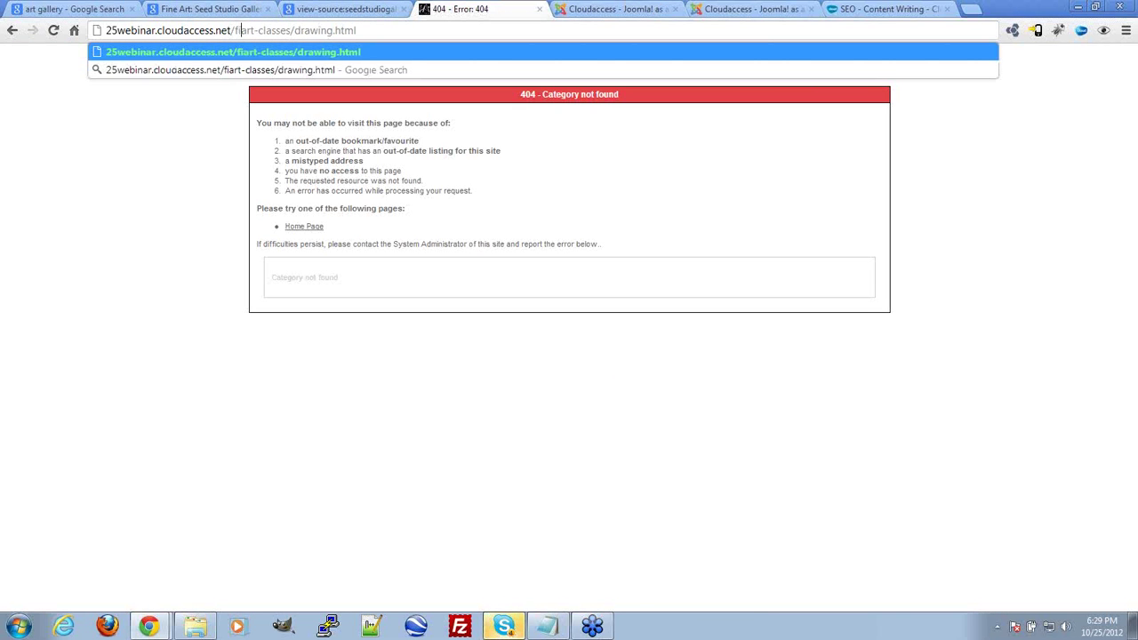
type("ne-")
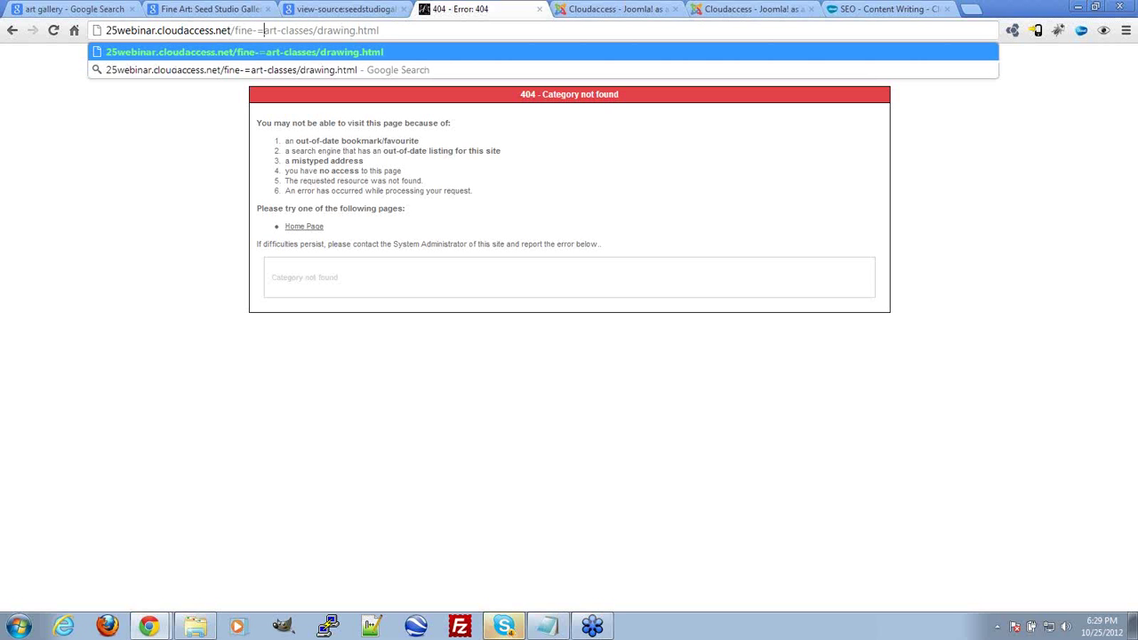
key("Return")
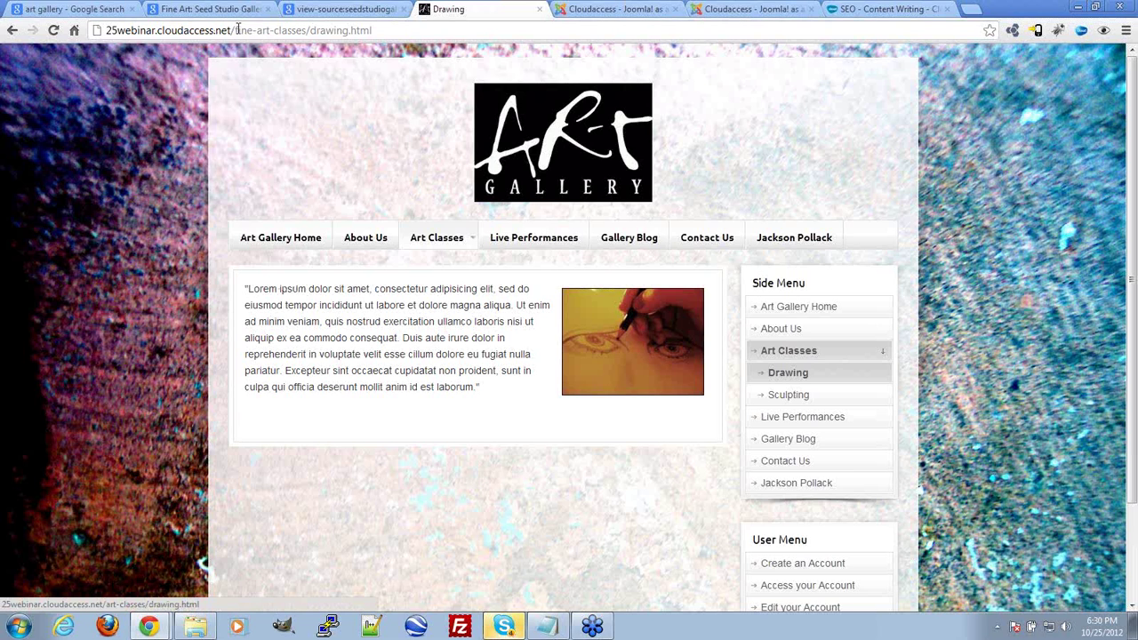
Step: Highlight the "fine-art" keyword in the Drawing page's URL
left_click_drag(234, 28, 268, 30)
left_click(271, 32)
left_click_drag(236, 30, 267, 30)
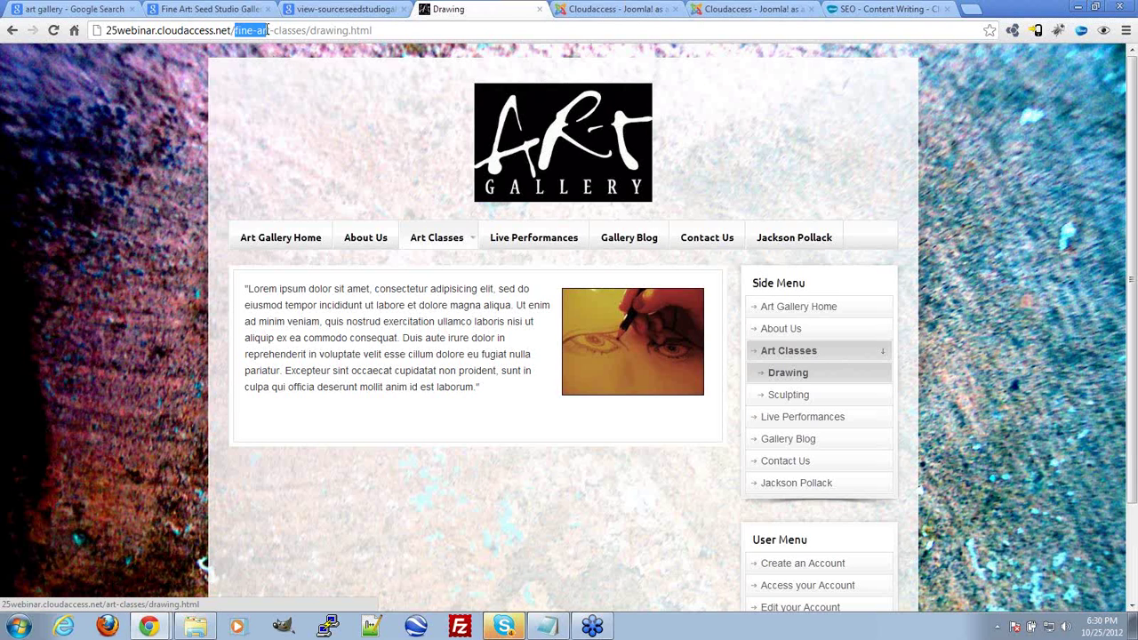
left_click(271, 32)
left_click_drag(236, 30, 269, 31)
Step: Open the Sculpting page under Art Classes and examine the "fine-art" and "sculpting.html" parts of its URL
mouse_move(418, 249)
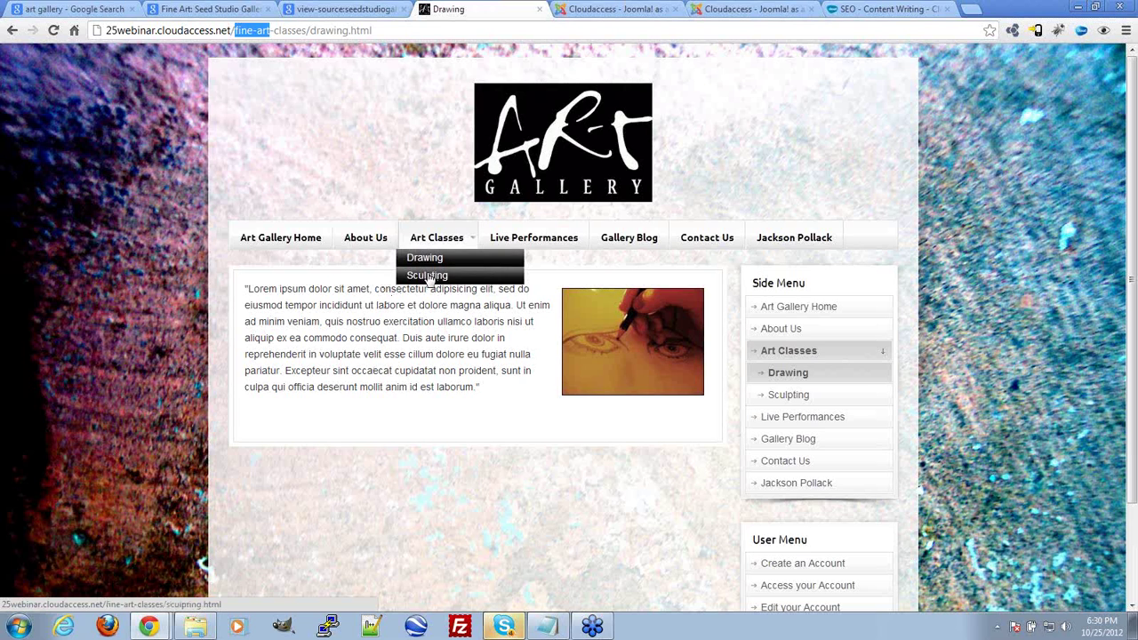
left_click(428, 276)
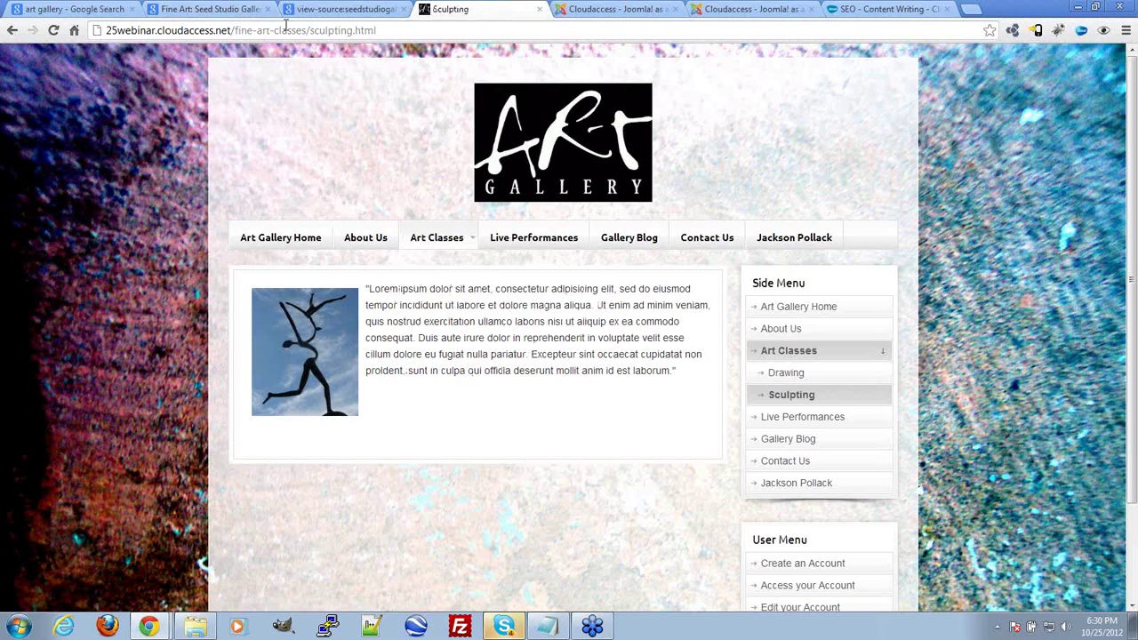
left_click_drag(233, 30, 272, 34)
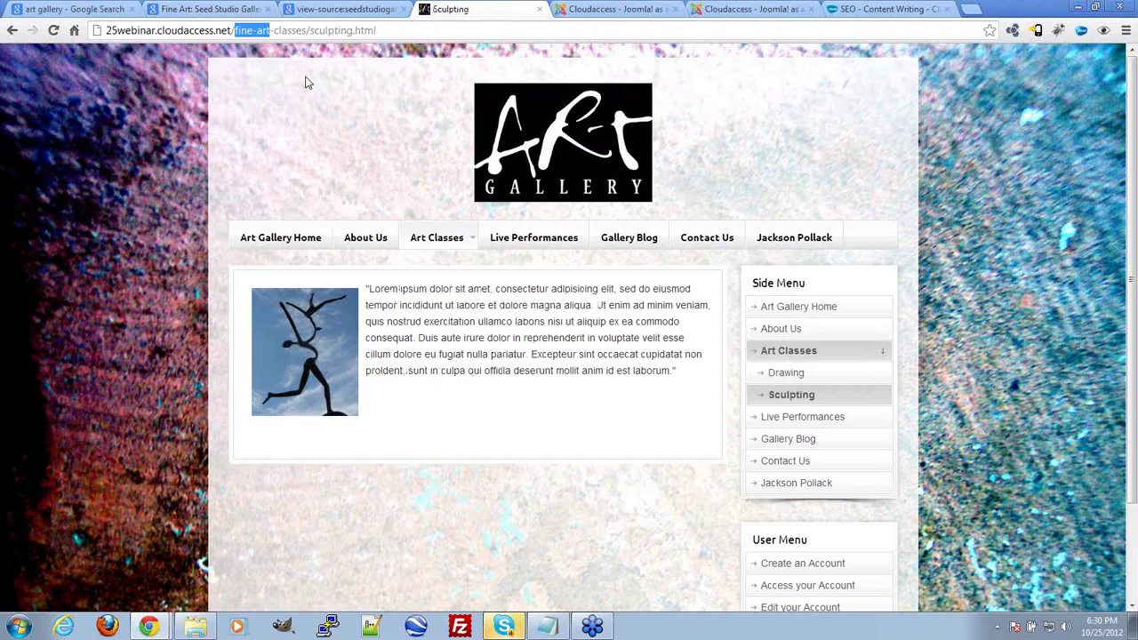
mouse_move(432, 233)
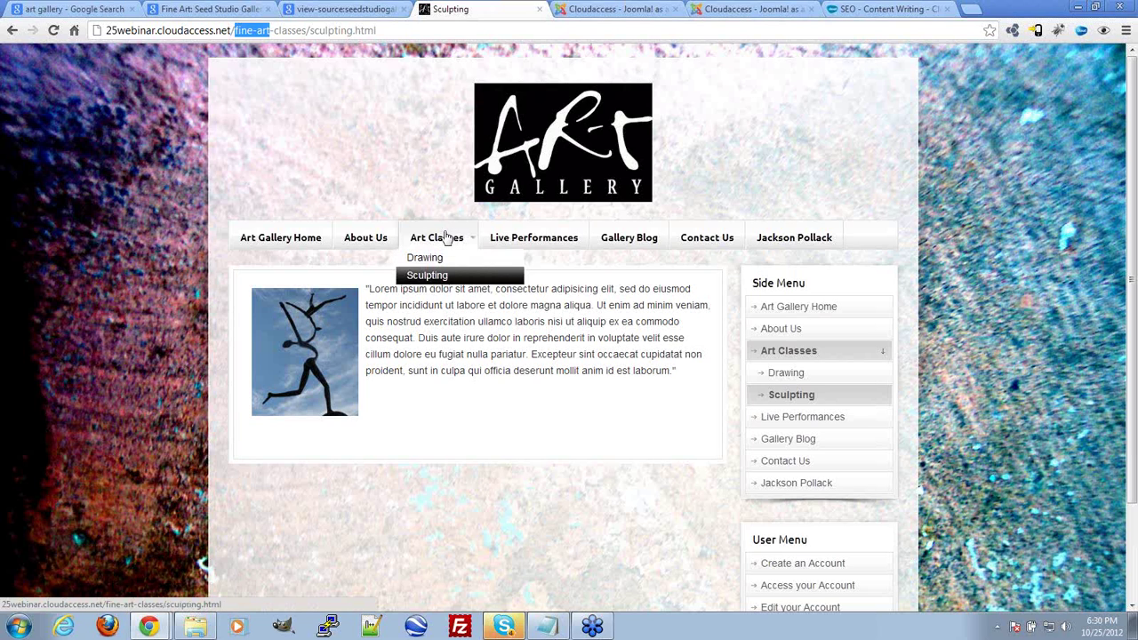
left_click(538, 332)
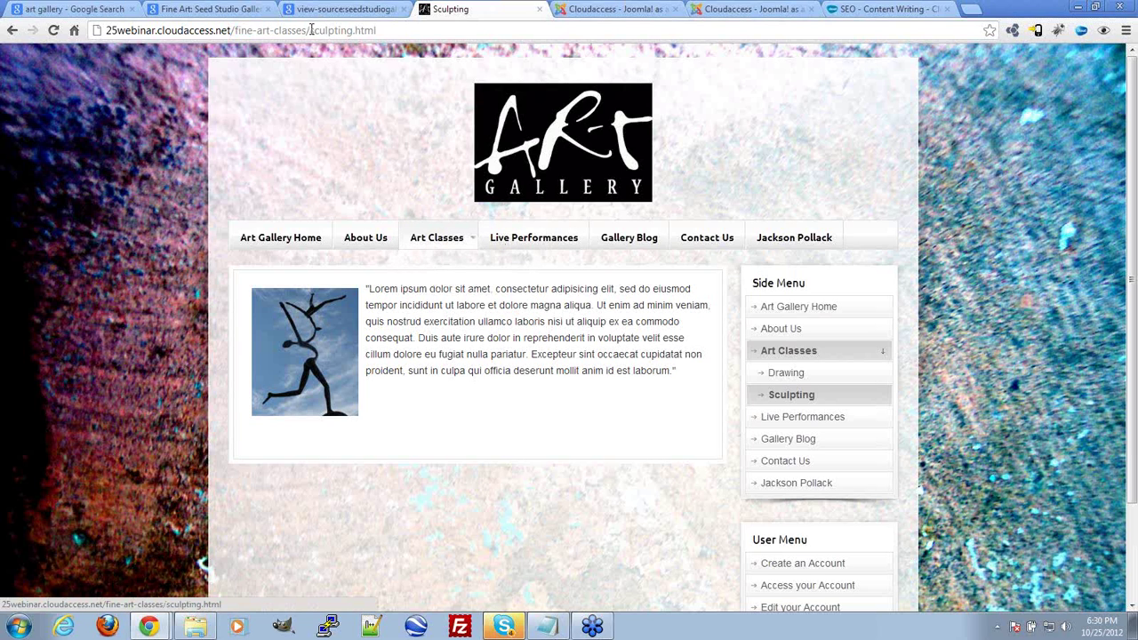
left_click_drag(318, 30, 397, 31)
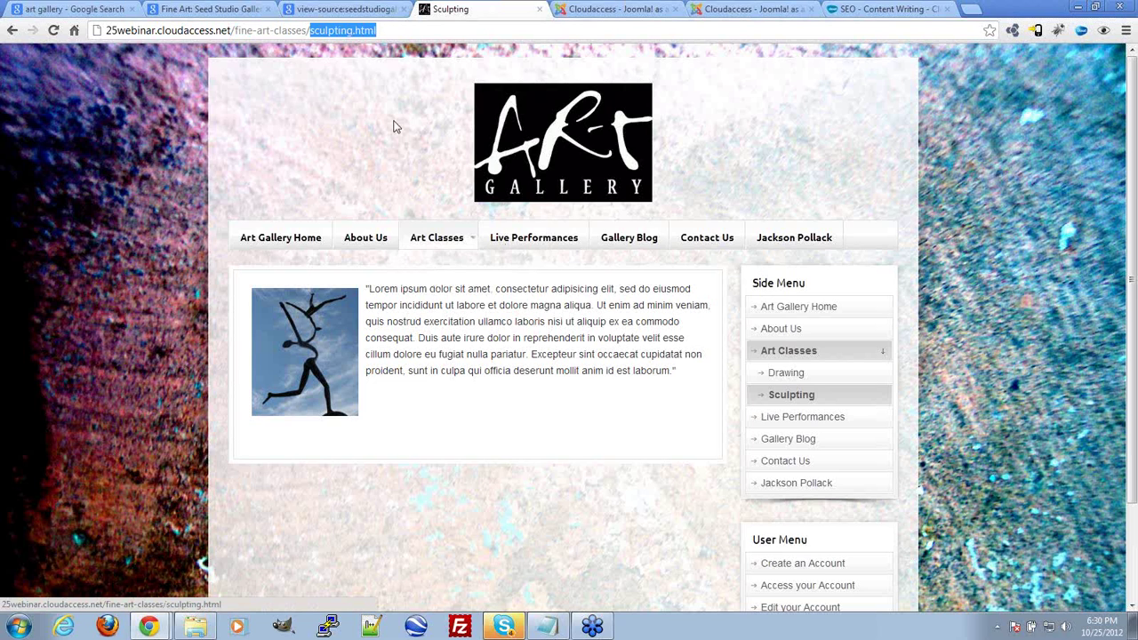
left_click(322, 31)
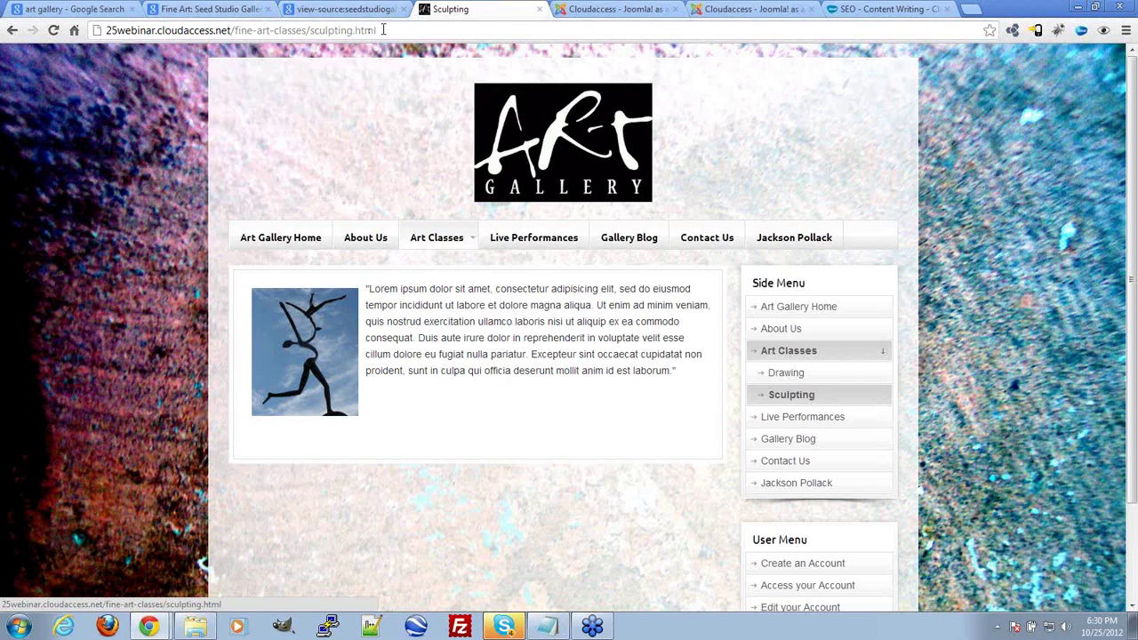
Step: Highlight "fine-art" in the Sculpting page's URL, switch to the Notepad keyword list, and highlight "traverse city"
left_click_drag(235, 31, 263, 30)
left_click(310, 30)
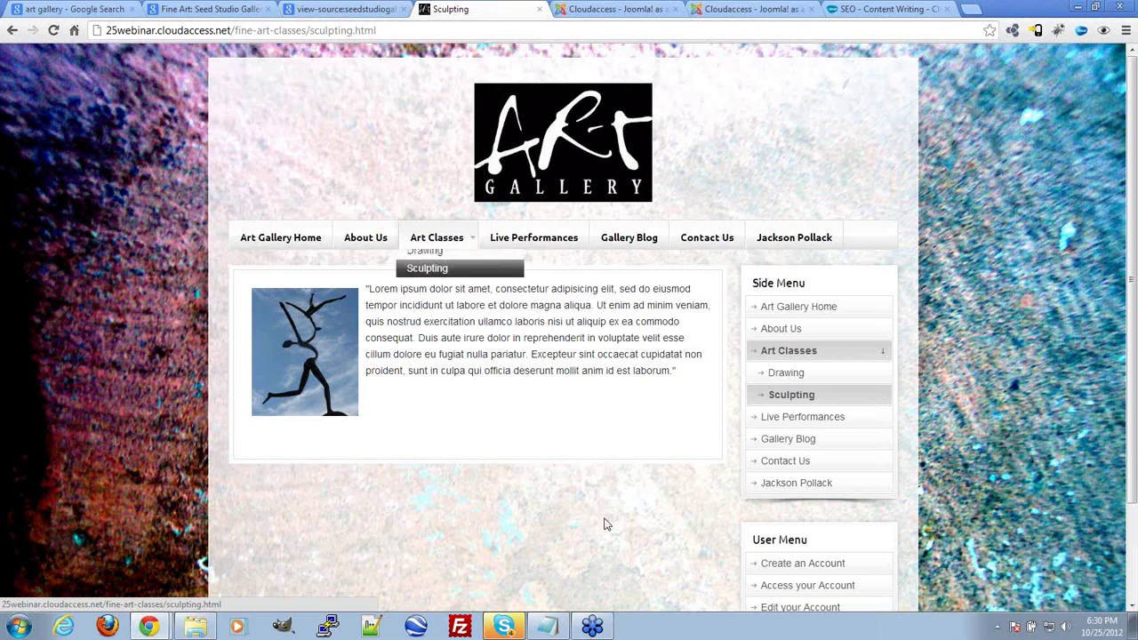
left_click(549, 627)
left_click(482, 200)
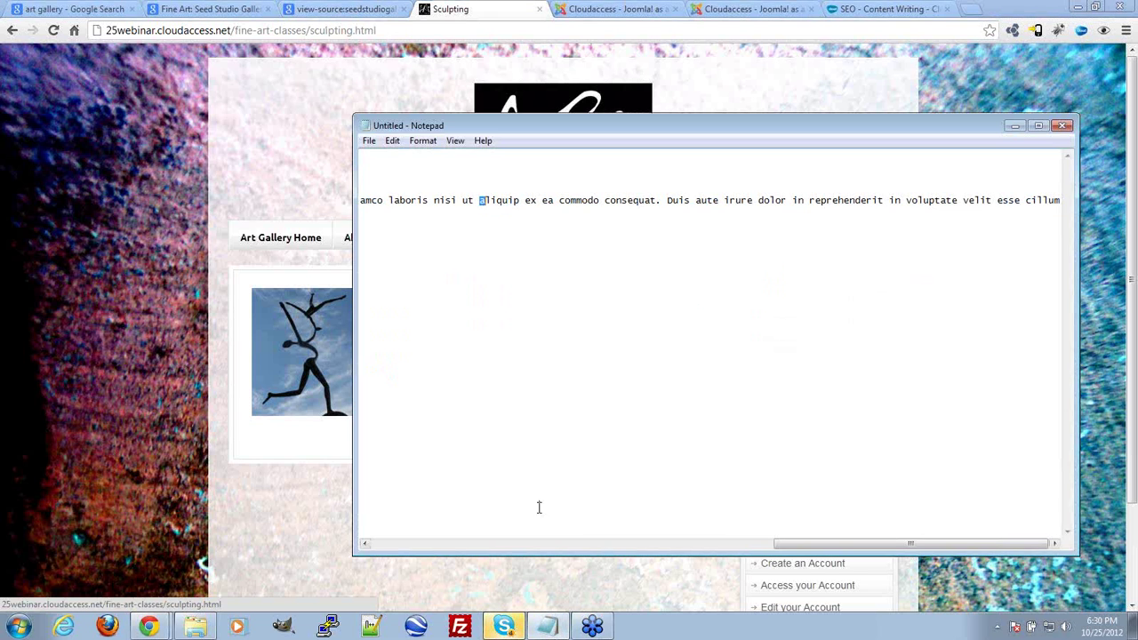
left_click_drag(799, 548, 401, 545)
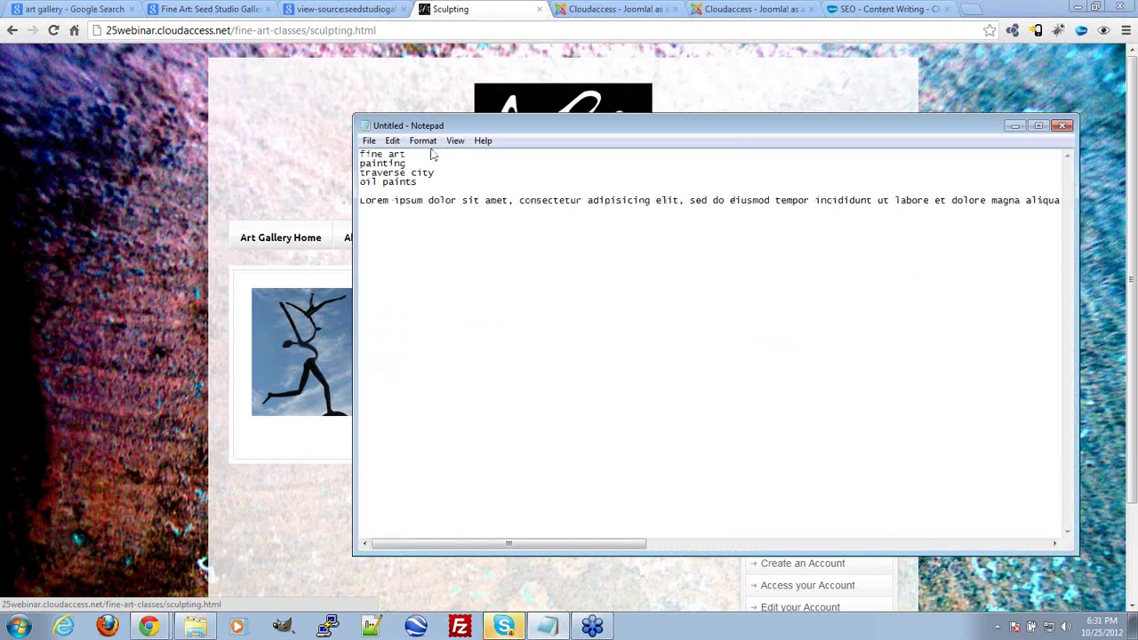
left_click_drag(450, 172, 334, 177)
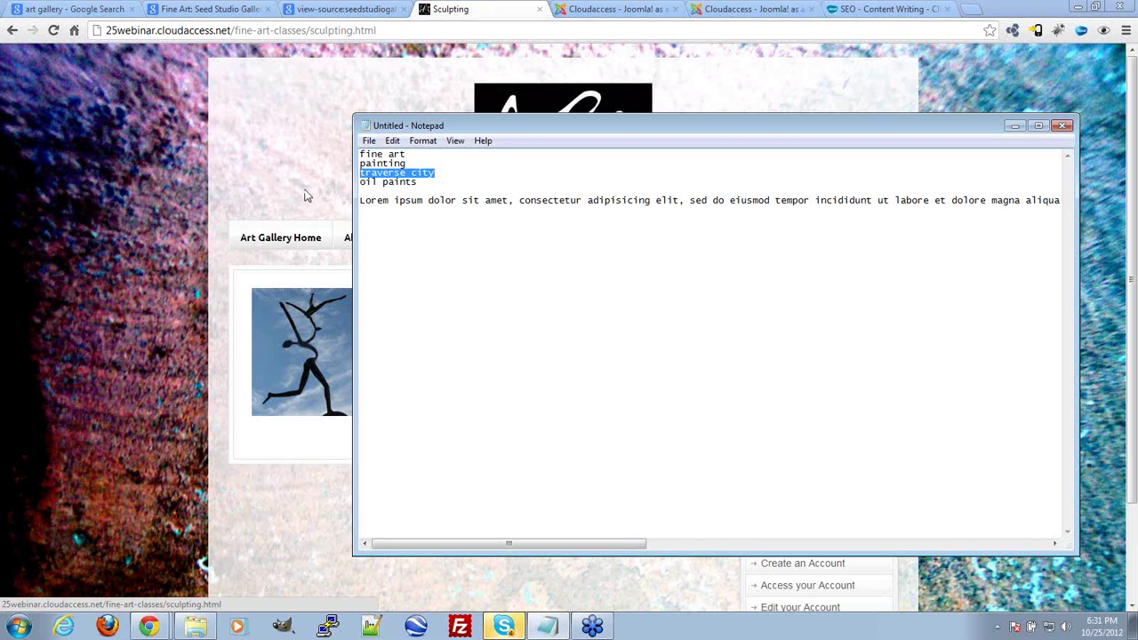
left_click(304, 196)
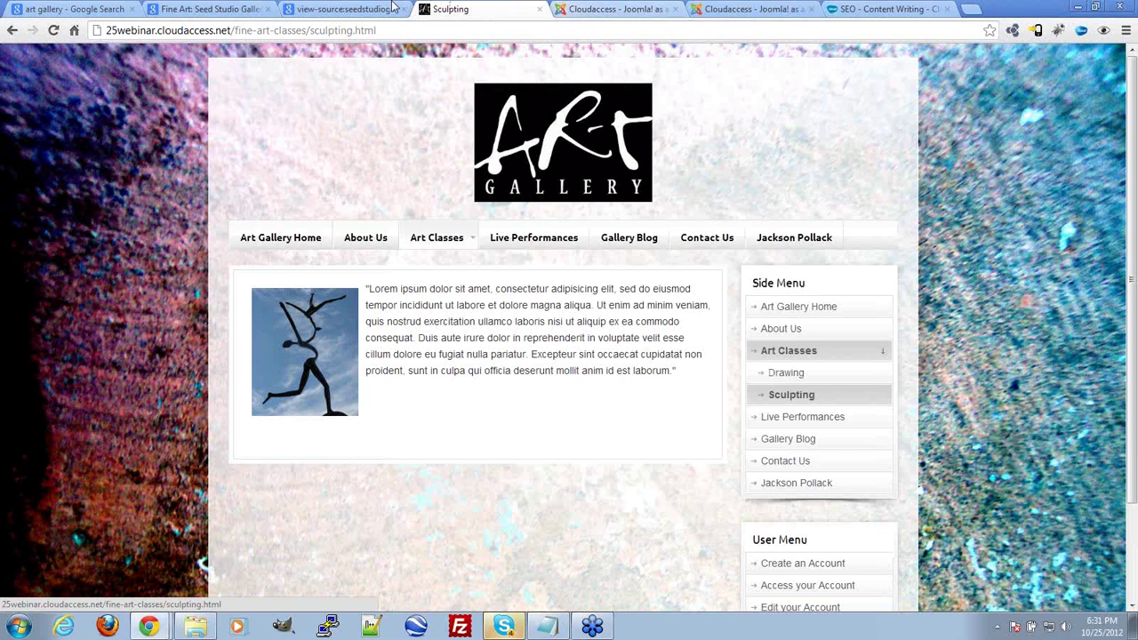
Step: Switch to the Joomla administration and display the Main Menu's items with their aliases
left_click(600, 10)
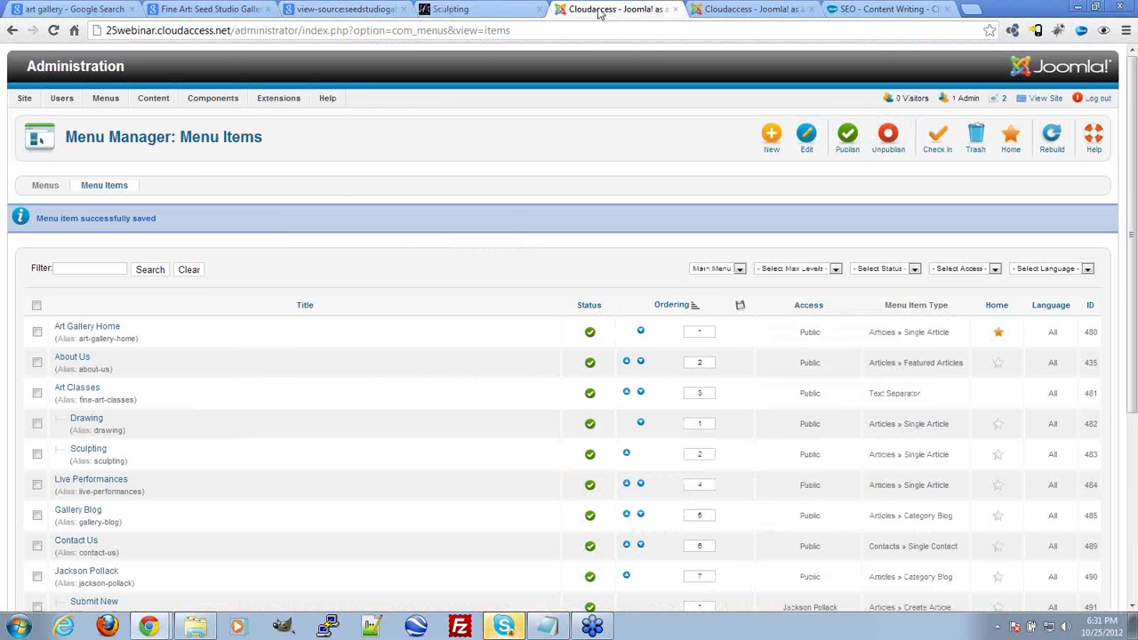
mouse_move(105, 98)
left_click(117, 138)
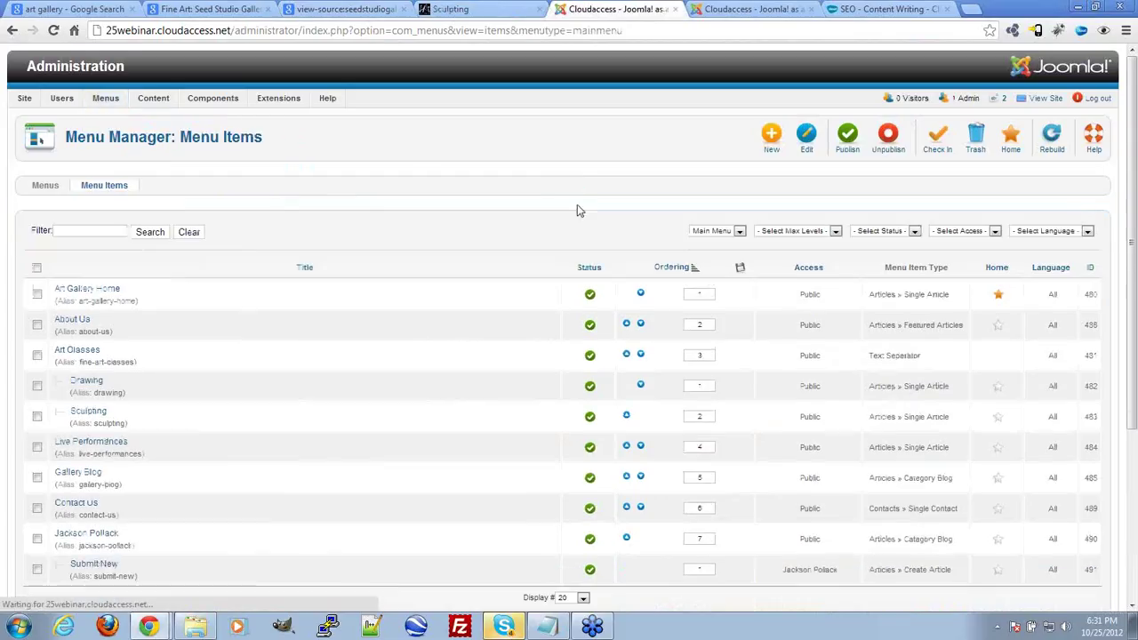
scroll(417, 269, "down", 3)
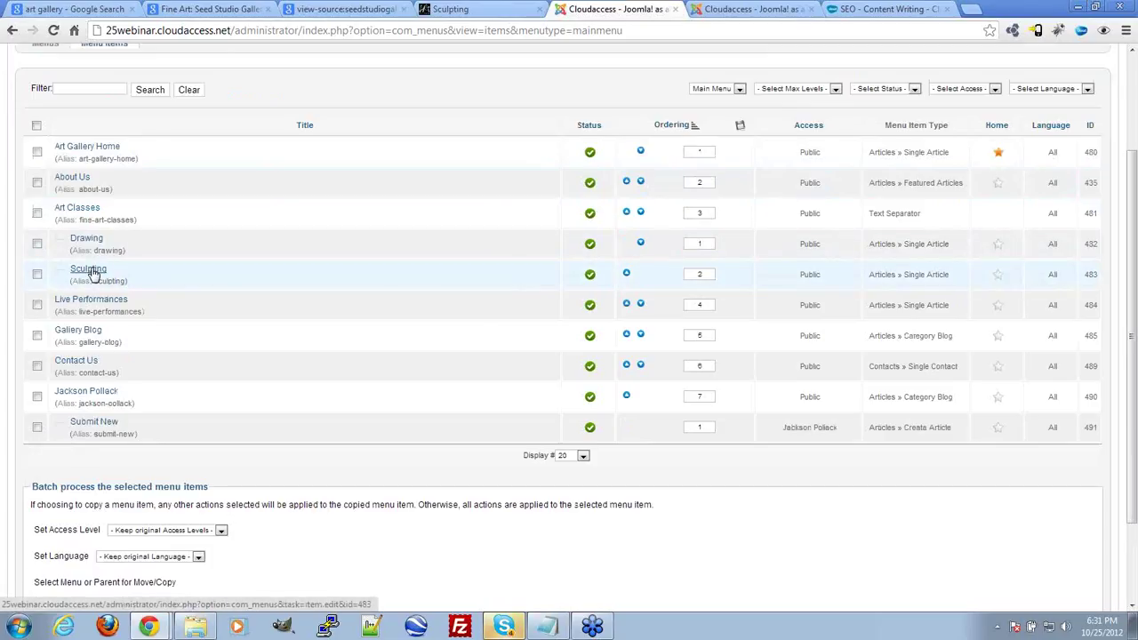
scroll(91, 274, "up", 3)
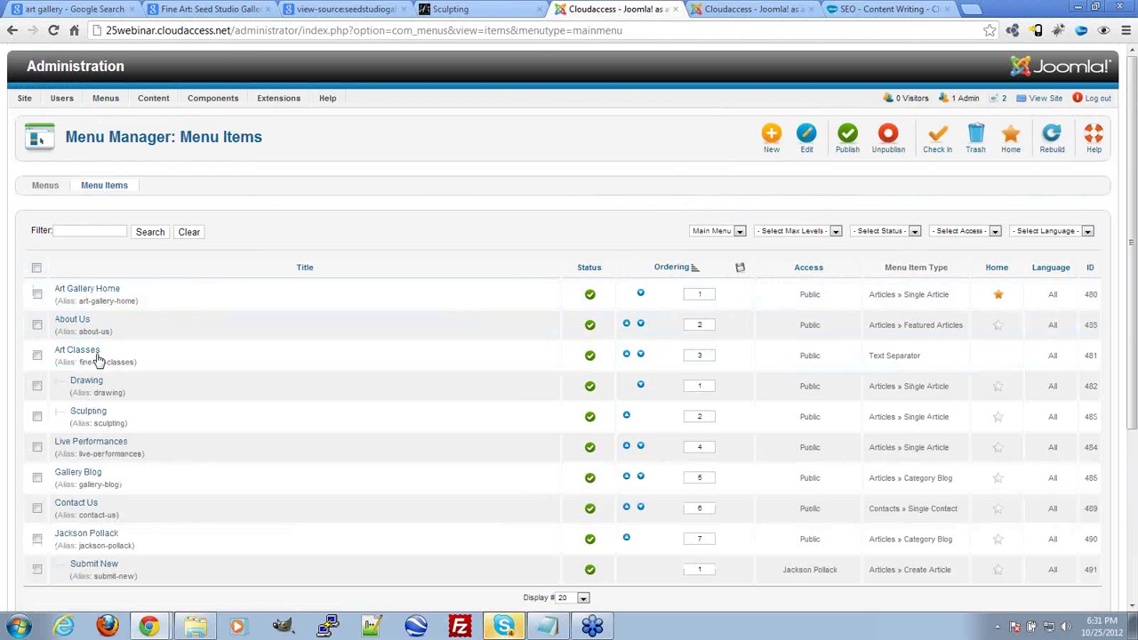
Step: Trash the redirect link for the expired URL art-classes/drawing.html in the Redirect Manager
left_click(738, 8)
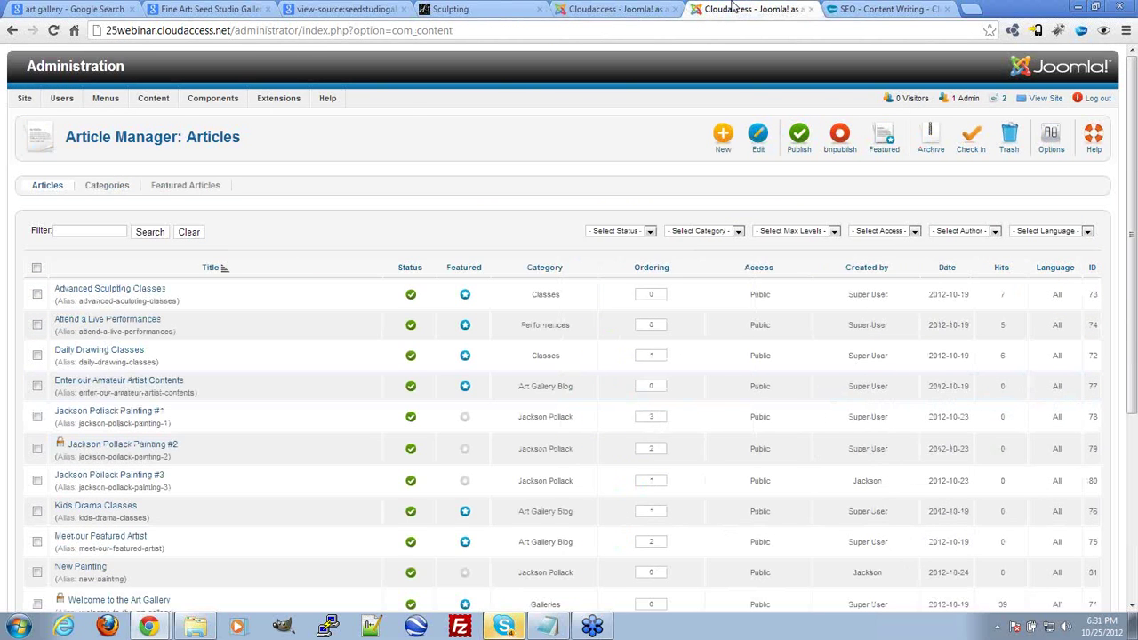
mouse_move(215, 101)
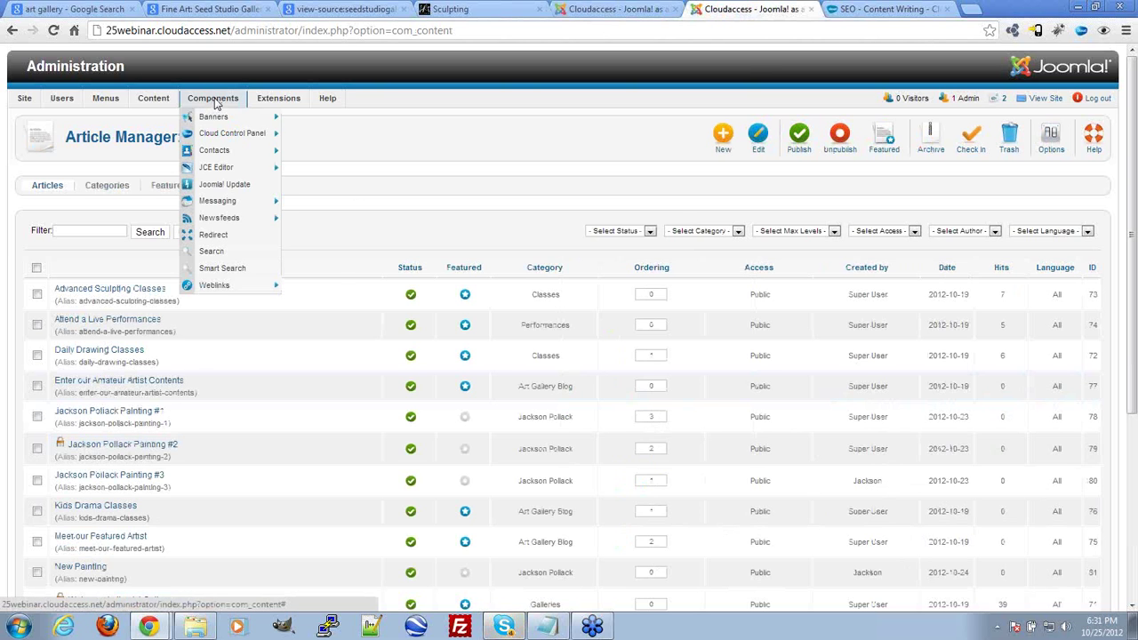
left_click(225, 235)
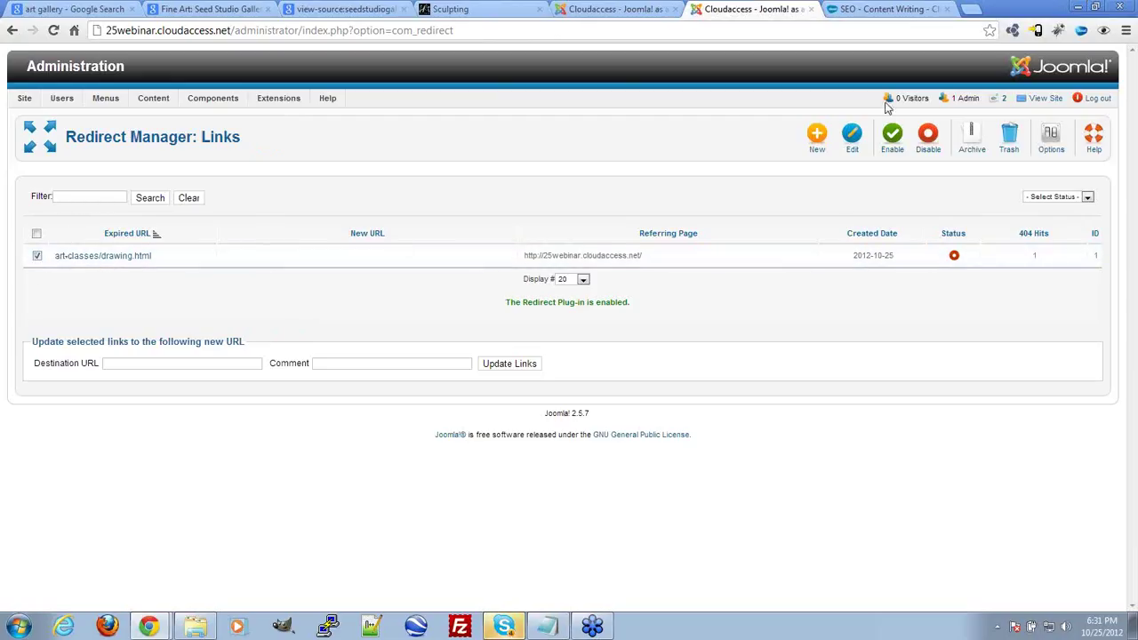
left_click(1009, 135)
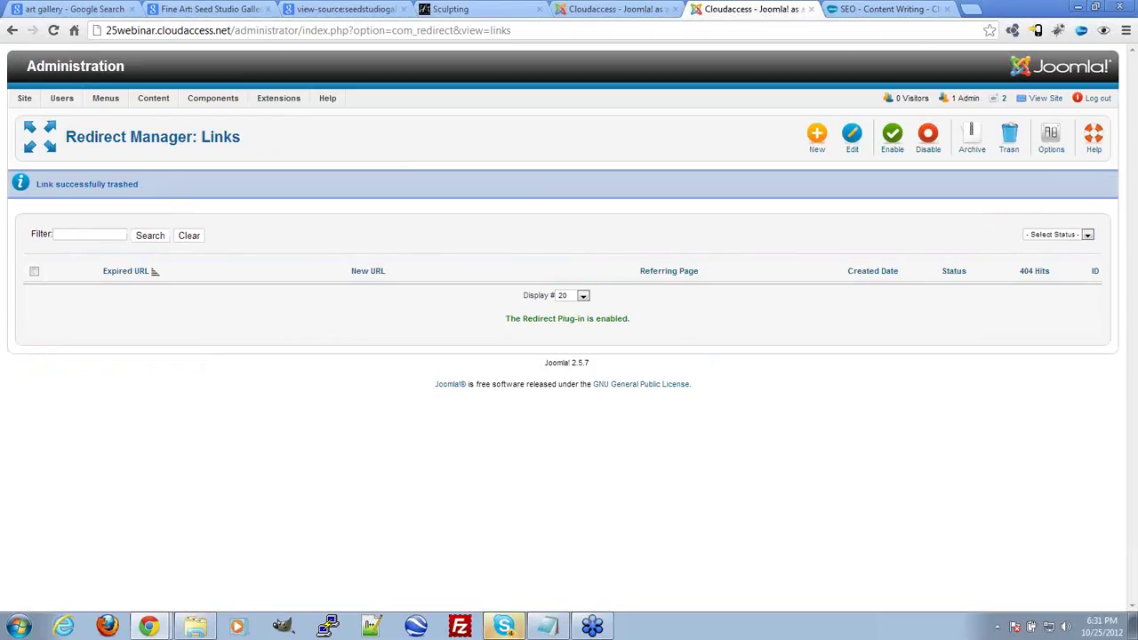
Step: Set the Sculpting menu item's alias to traverse-city-sculpting, then save and close it
left_click(570, 8)
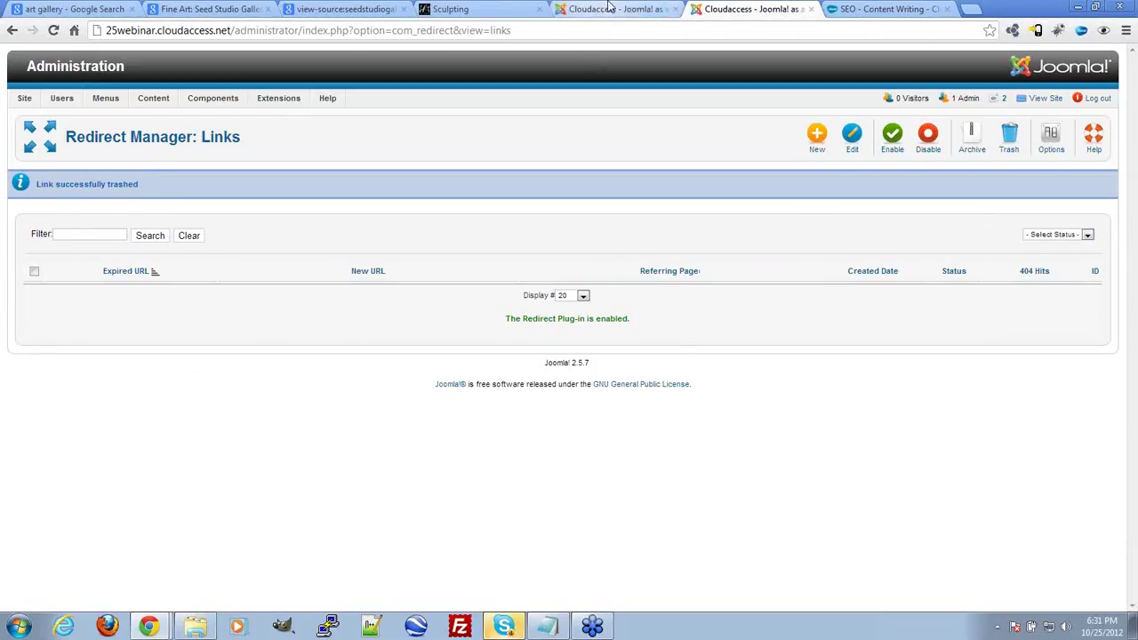
left_click(89, 414)
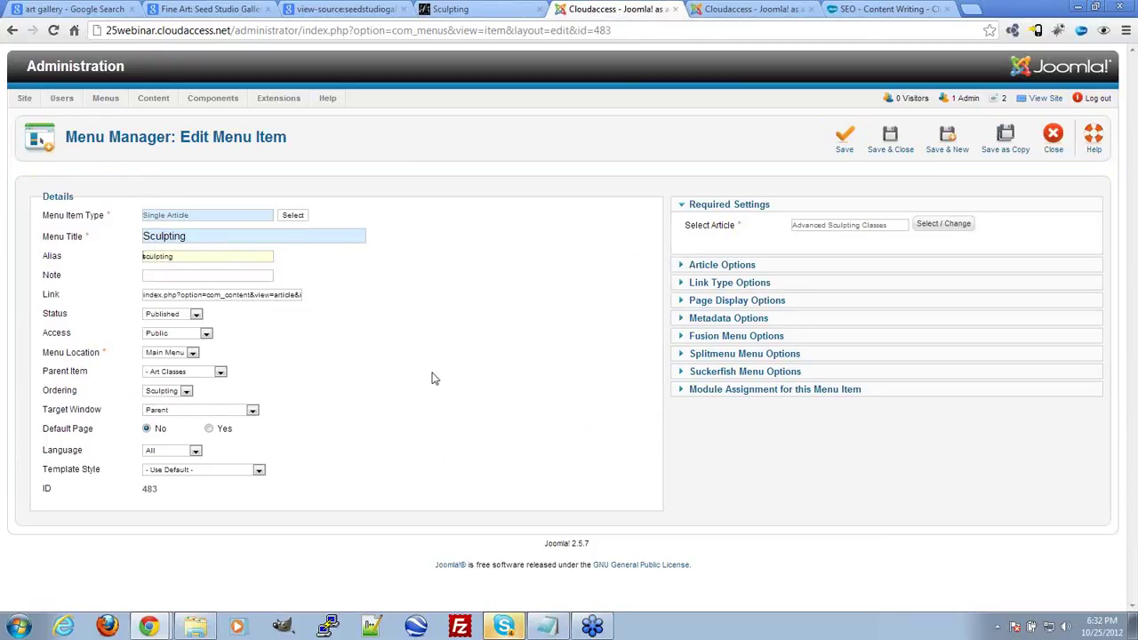
type("traverse-city-")
left_click(892, 142)
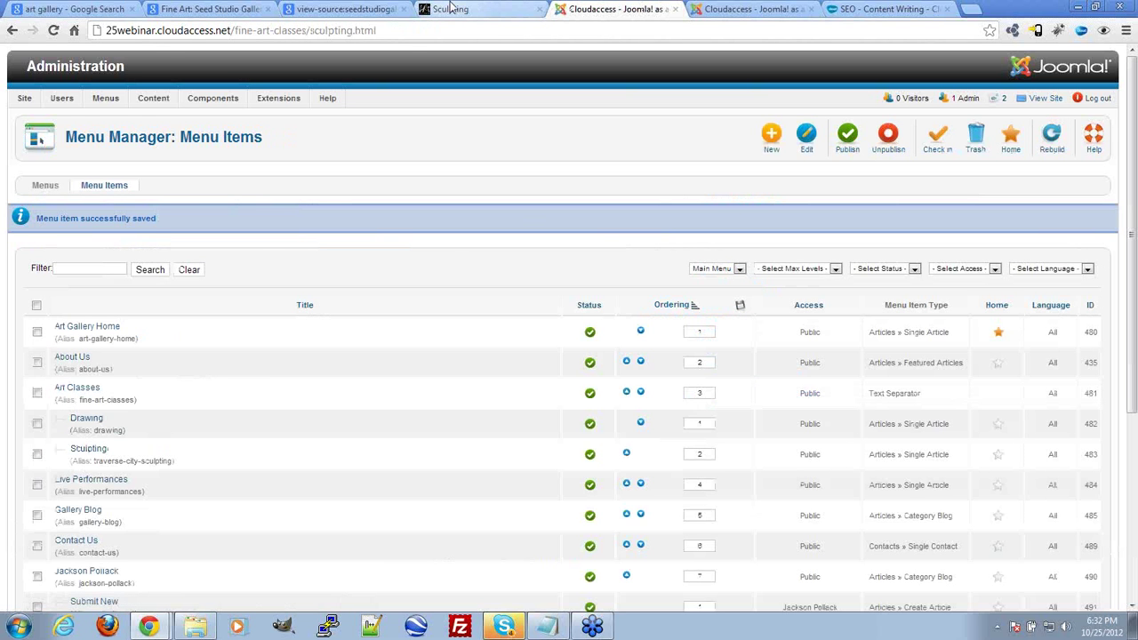
Step: Look through the Google search results for "art gallery"
left_click(451, 9)
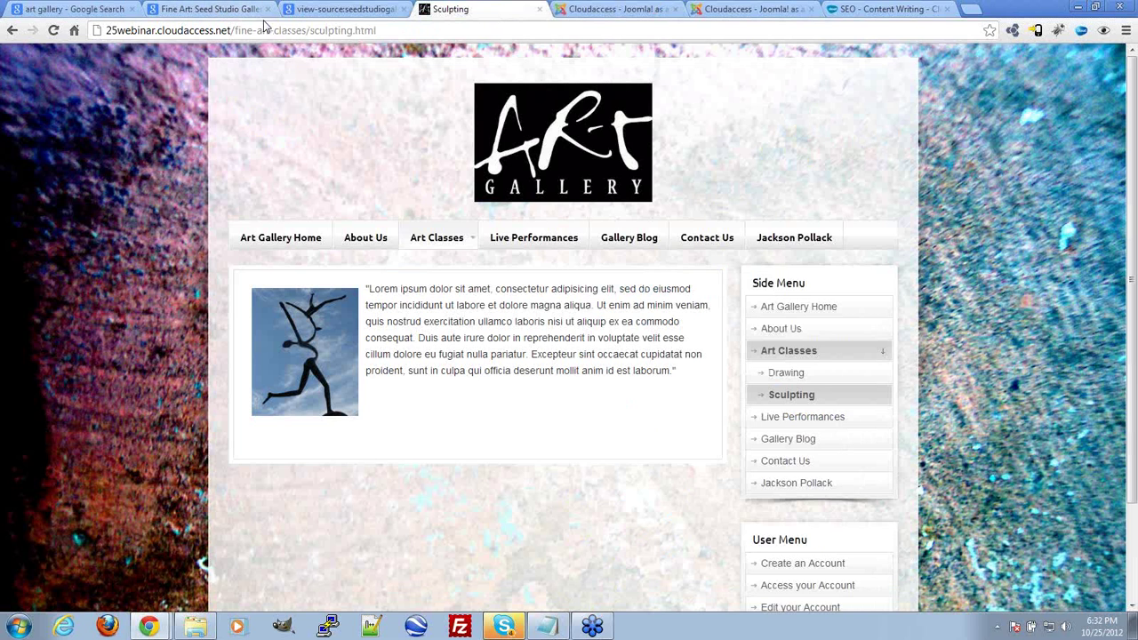
left_click(87, 9)
scroll(236, 320, "down", 7)
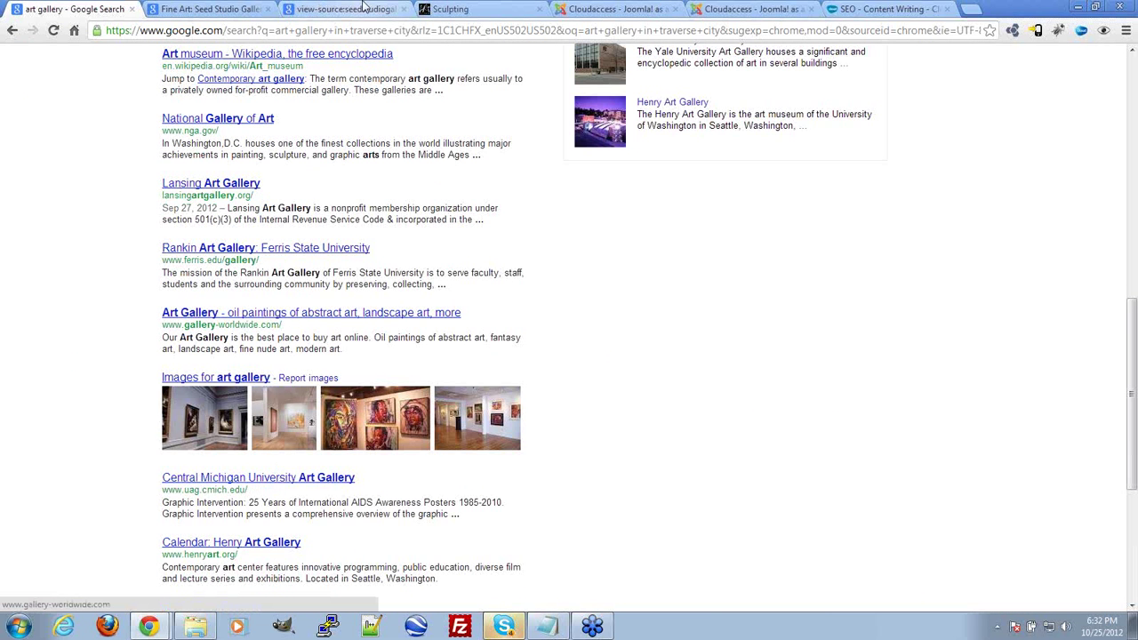
Step: Load the Sculpting page at its old address fine-art-classes/sculpting.html and refresh the Redirect Manager's list of links
left_click(454, 9)
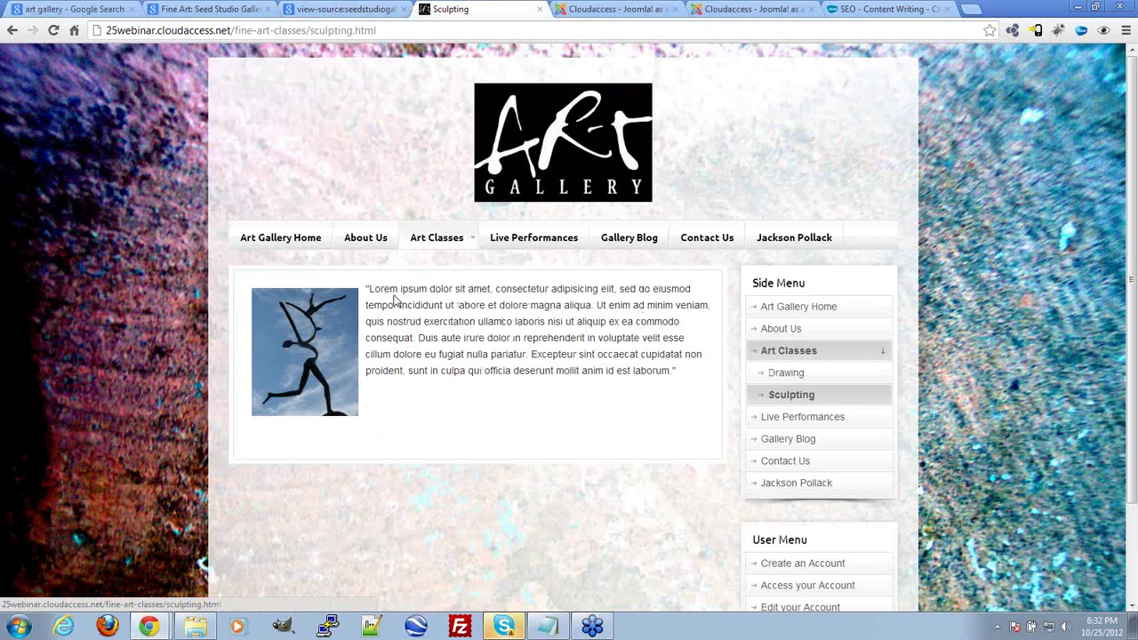
left_click(342, 30)
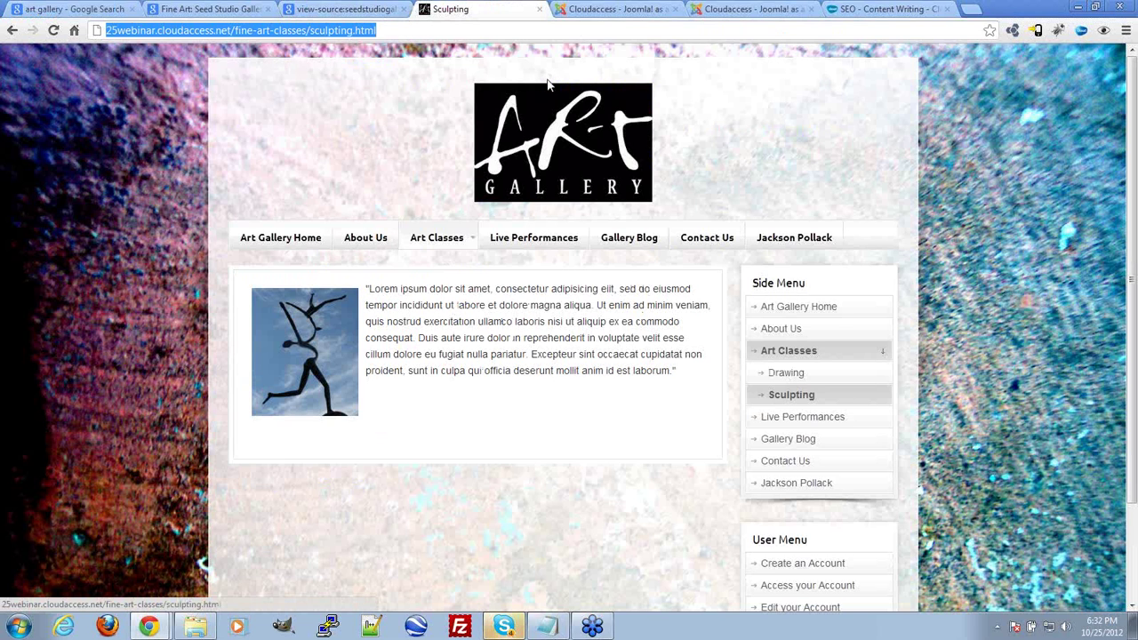
key("Return")
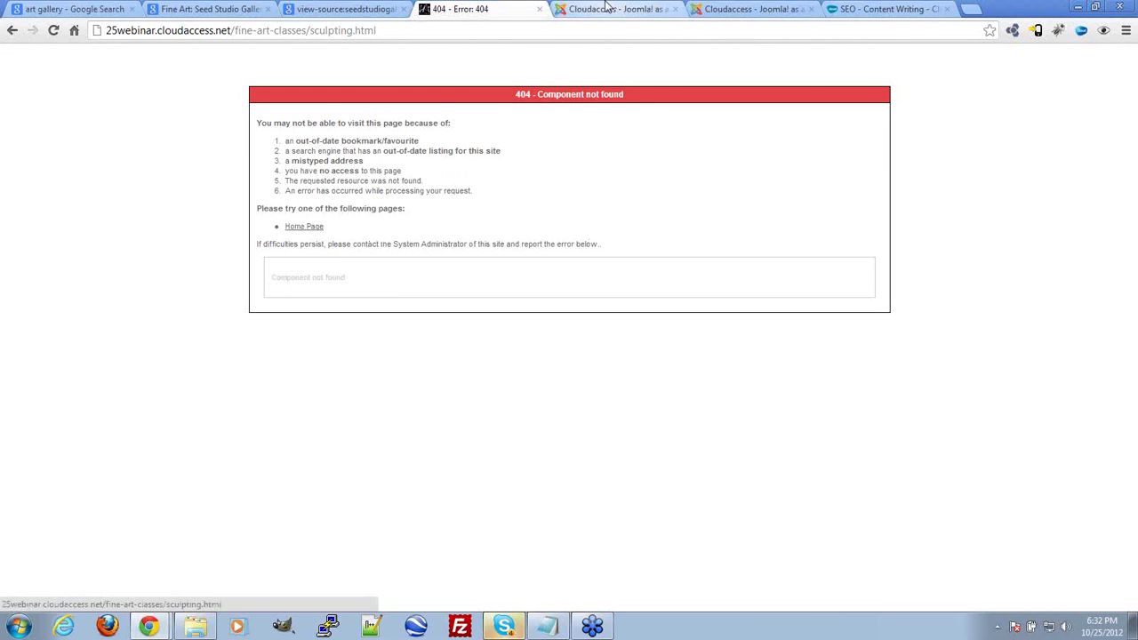
left_click(757, 9)
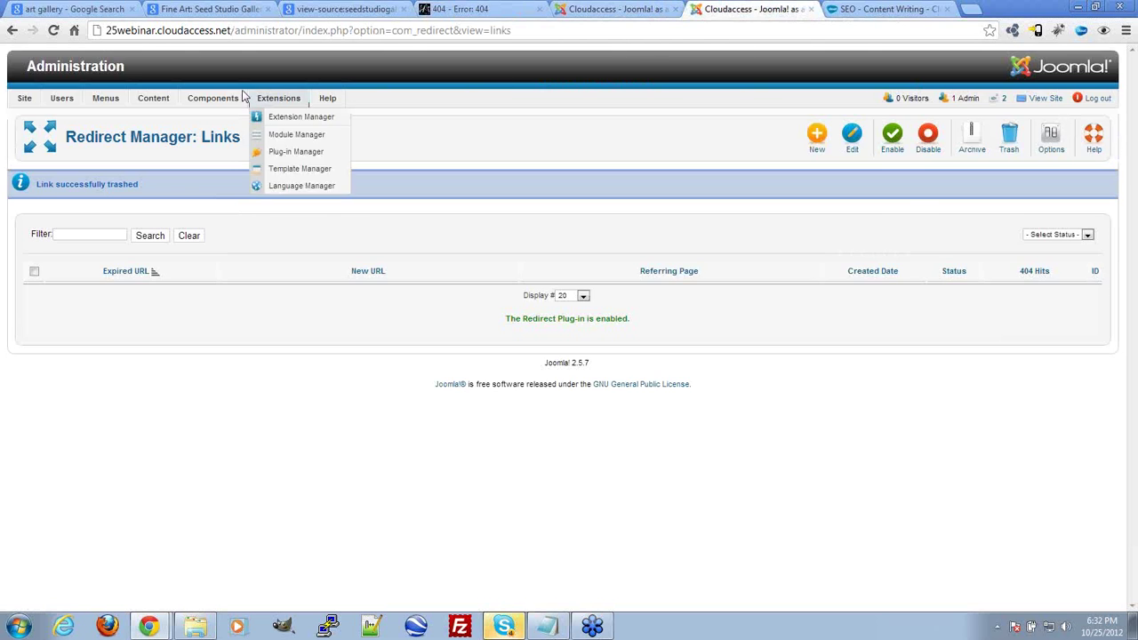
left_click(54, 30)
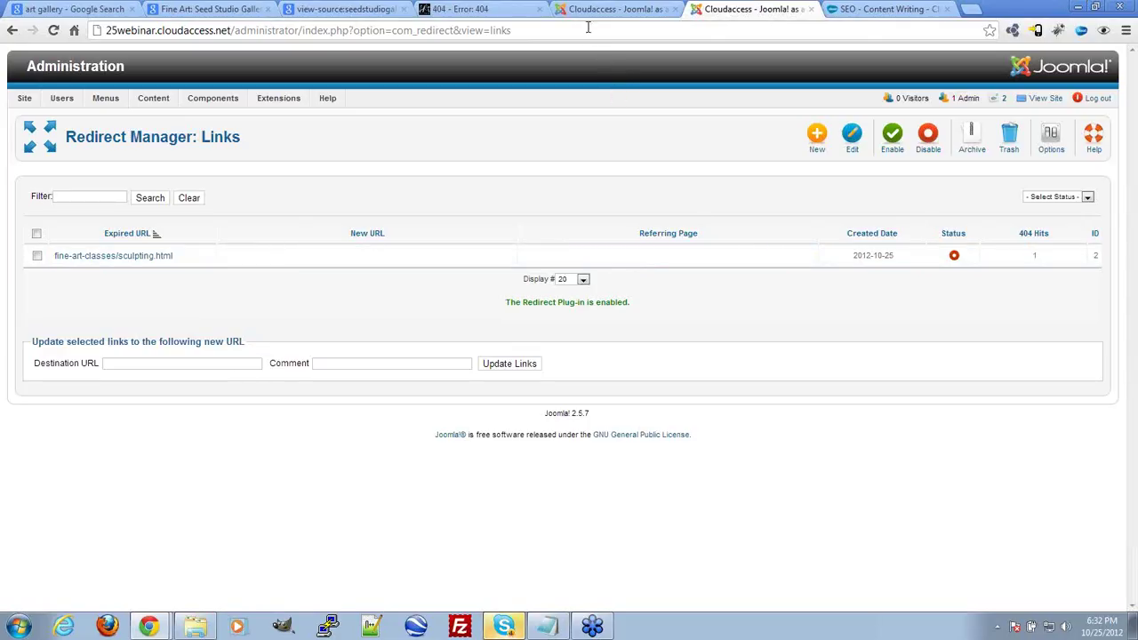
Step: Shorten the failed Sculpting page's address to 25webinar.cloudaccess.net and load the gallery's home page
left_click(471, 9)
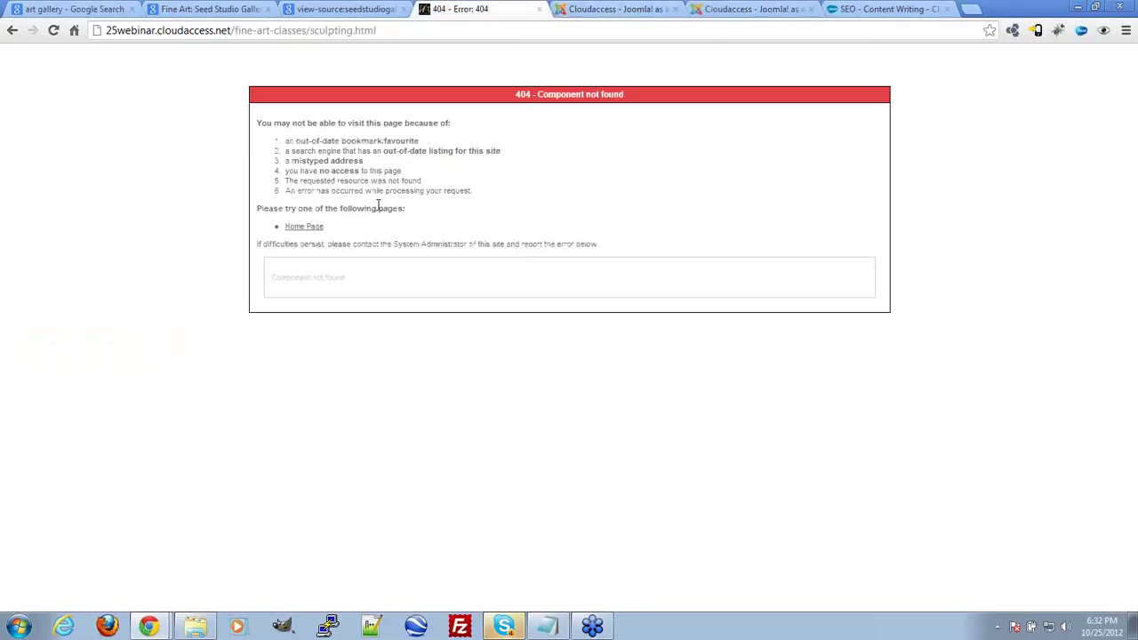
left_click(315, 30)
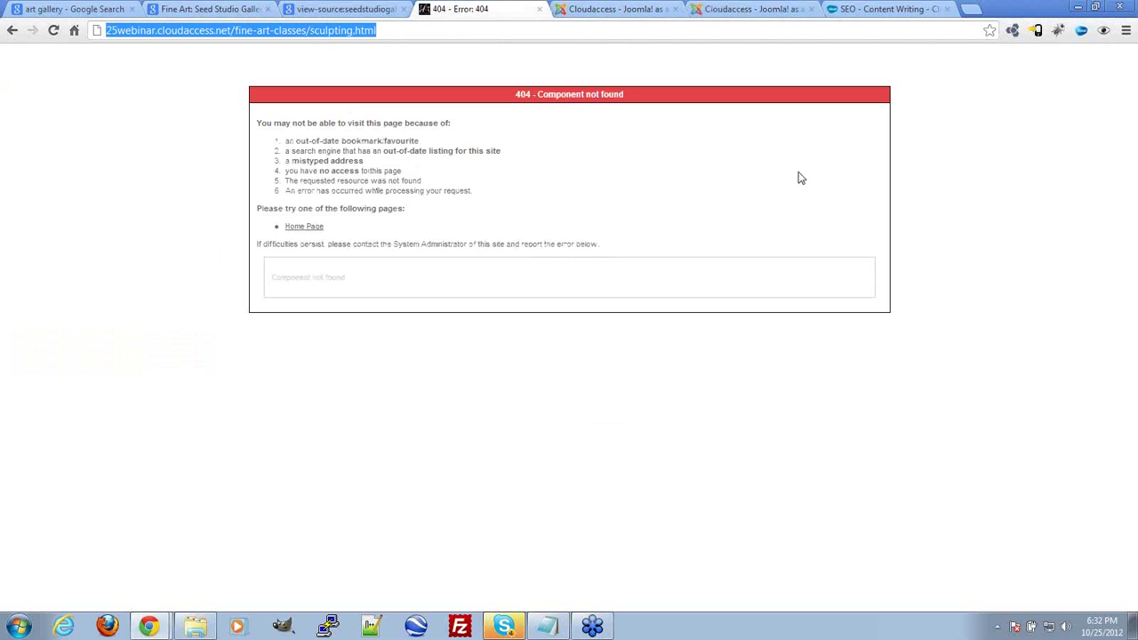
key("End")
key("BackSpace")
key("BackSpace")
key("BackSpace")
key("BackSpace")
key("BackSpace")
key("BackSpace")
key("BackSpace")
key("BackSpace")
key("BackSpace")
key("BackSpace")
key("BackSpace")
key("BackSpace")
key("BackSpace")
key("BackSpace")
key("BackSpace")
key("BackSpace")
key("BackSpace")
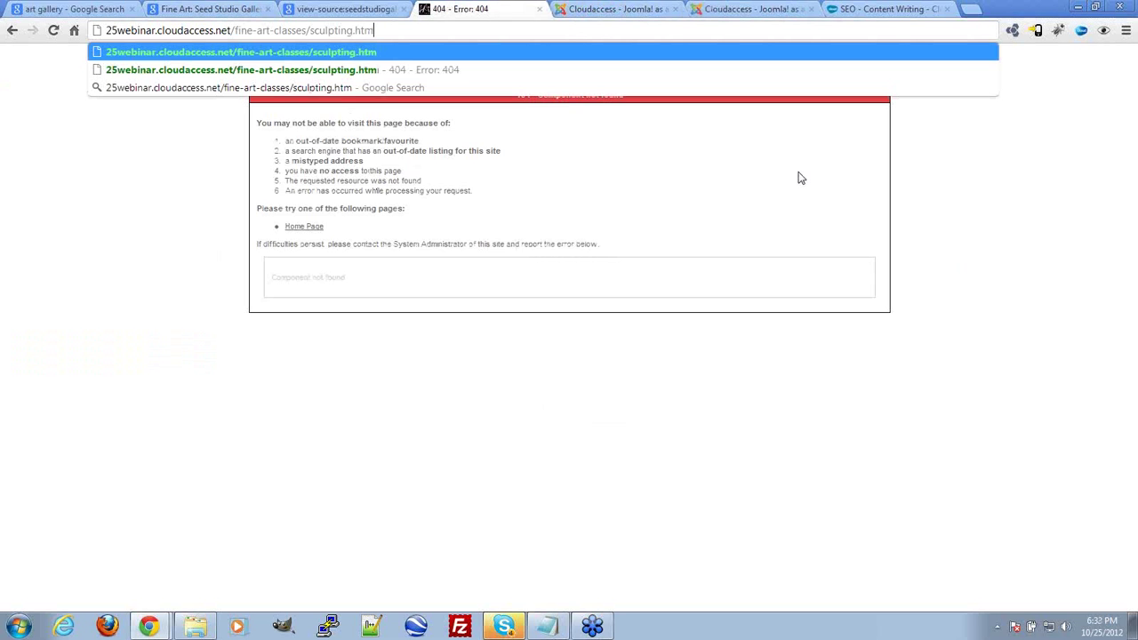
key("BackSpace")
key("BackSpace")
key("BackSpace")
key("BackSpace")
key("BackSpace")
key("BackSpace")
key("BackSpace")
key("BackSpace")
key("BackSpace")
key("BackSpace")
key("BackSpace")
key("BackSpace")
key("BackSpace")
key("BackSpace")
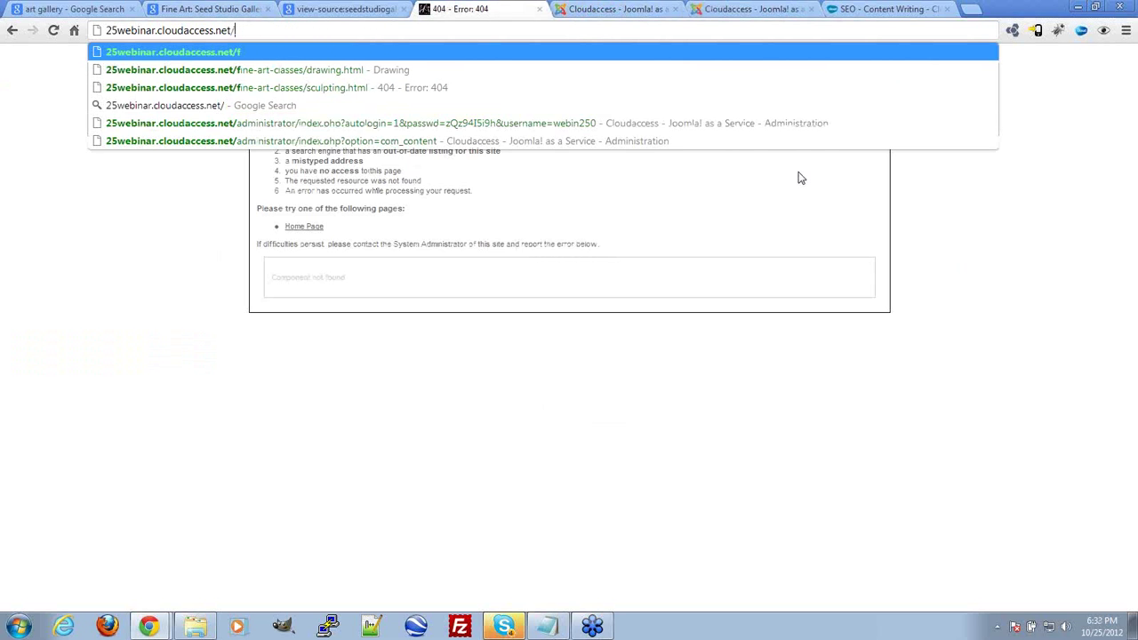
key("Return")
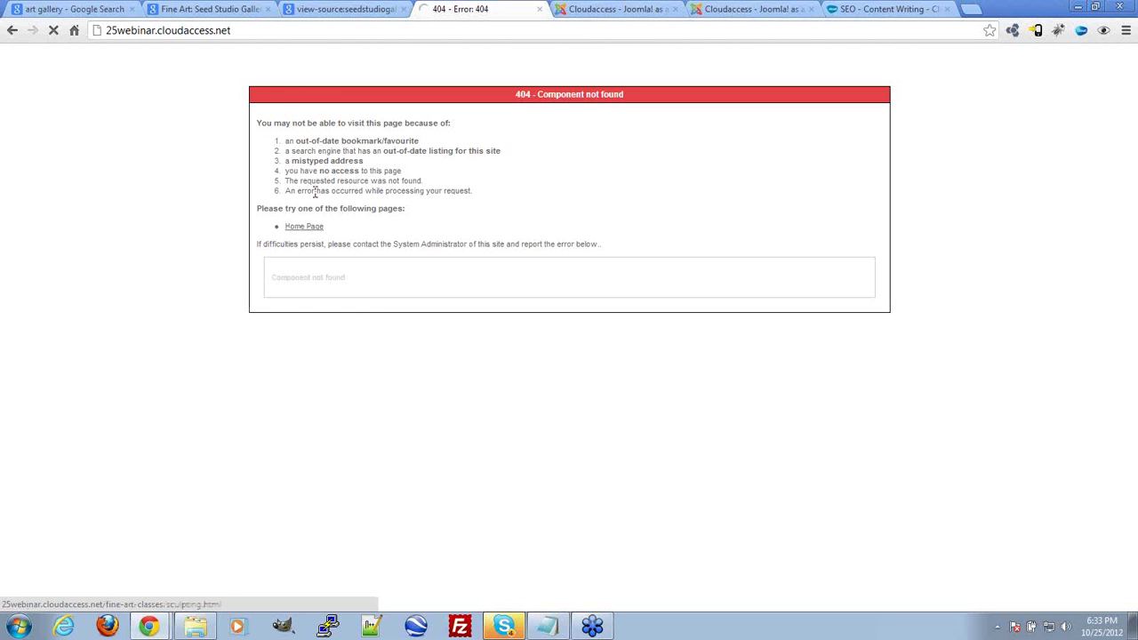
Step: Open the Sculpting page under Art Classes and copy its full URL
mouse_move(436, 237)
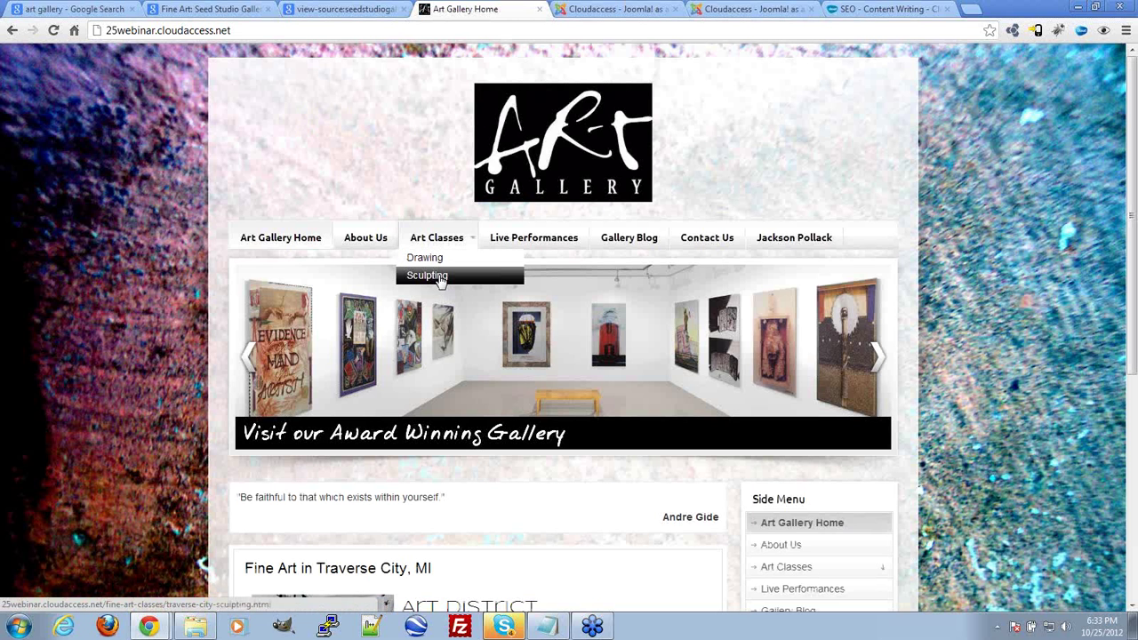
left_click(436, 275)
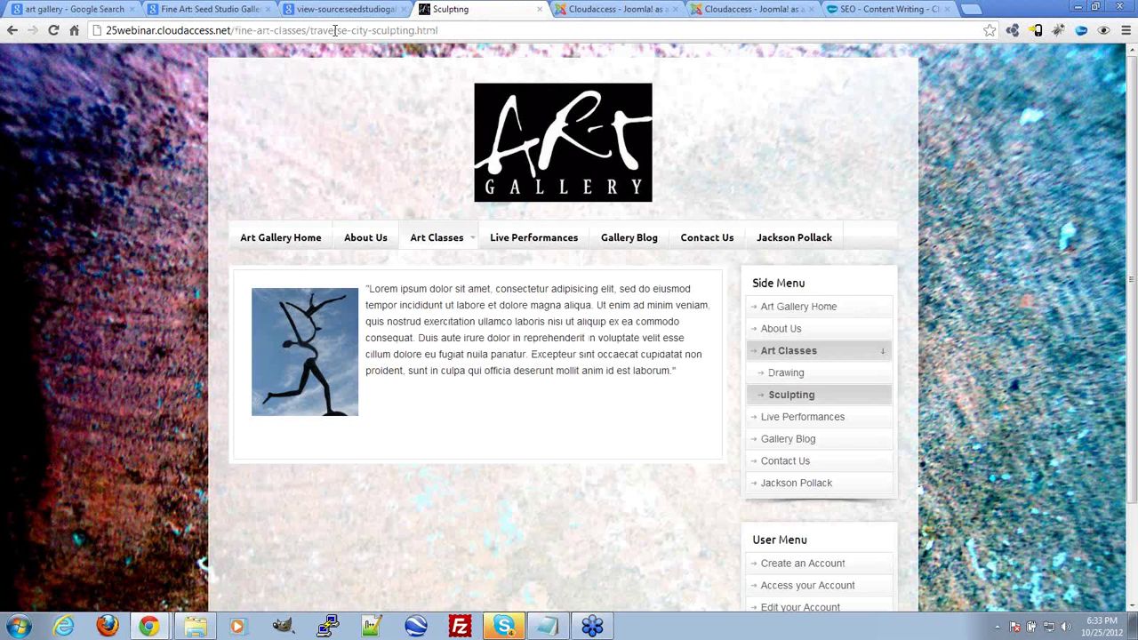
left_click(335, 30)
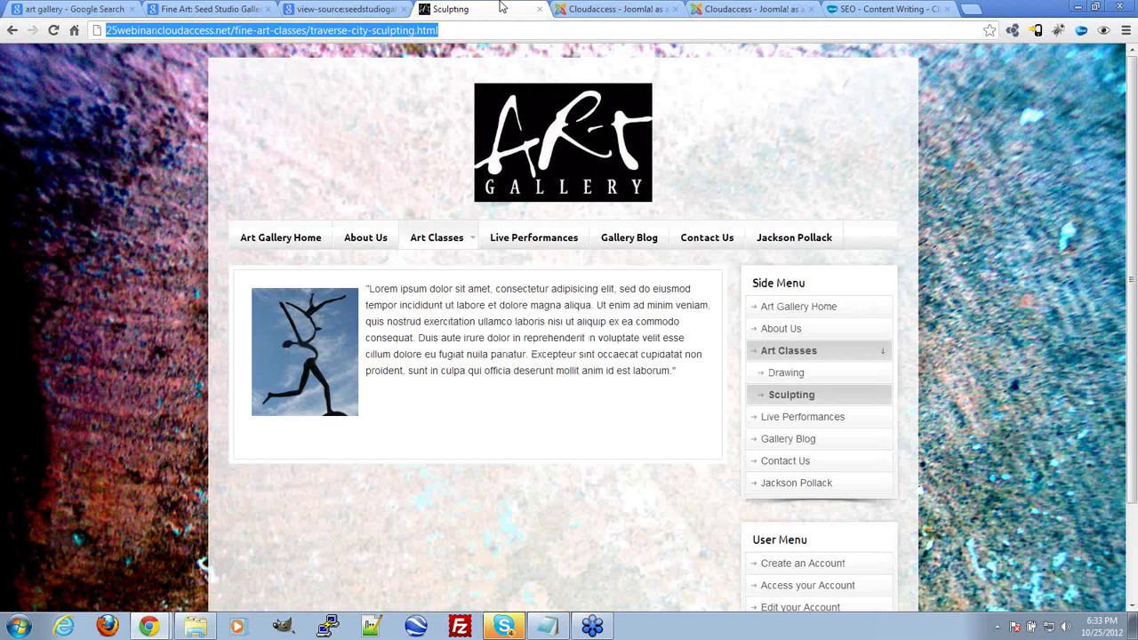
Step: Redirect the expired link fine-art-classes/sculpting.html to the copied traverse-city-sculpting.html URL, set its status to Enabled, and save it
left_click(614, 9)
left_click(751, 9)
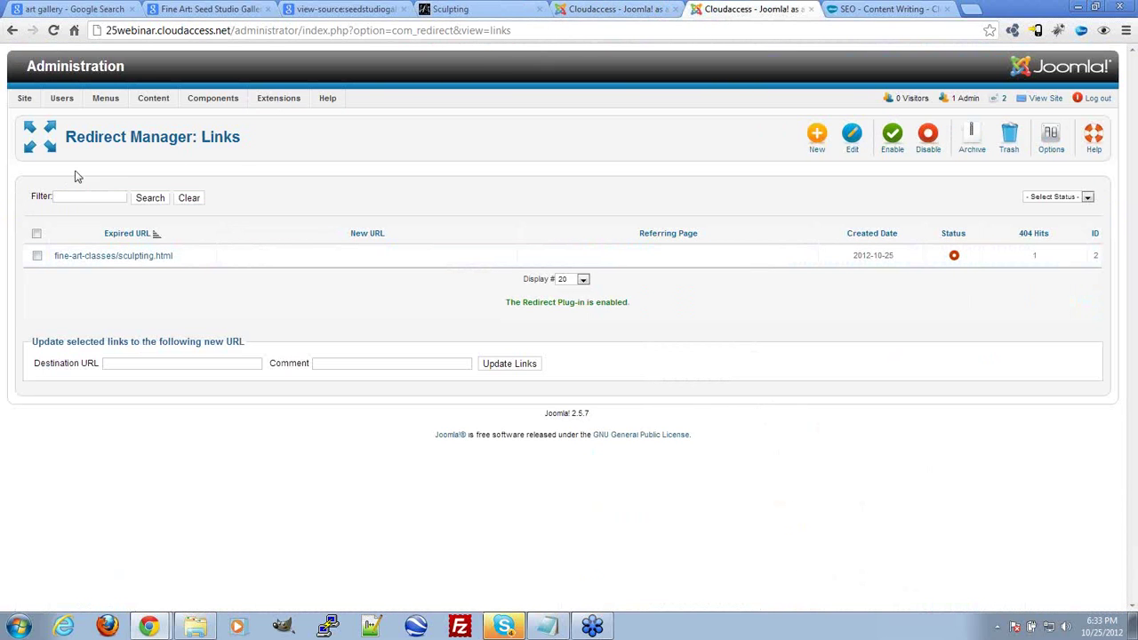
left_click(100, 256)
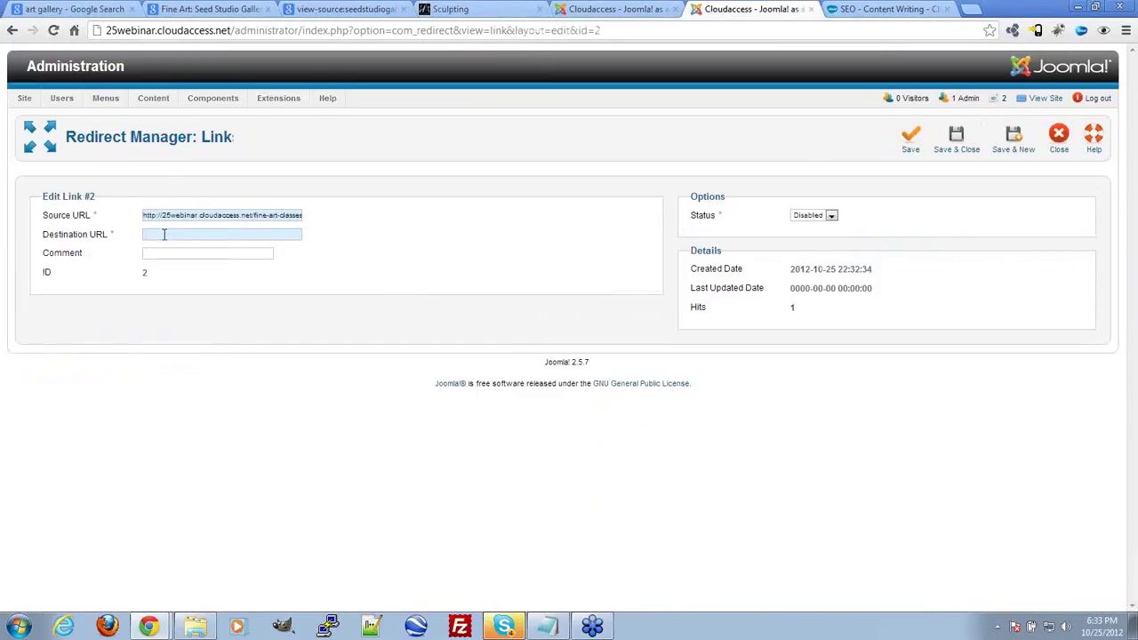
key("ctrl+v")
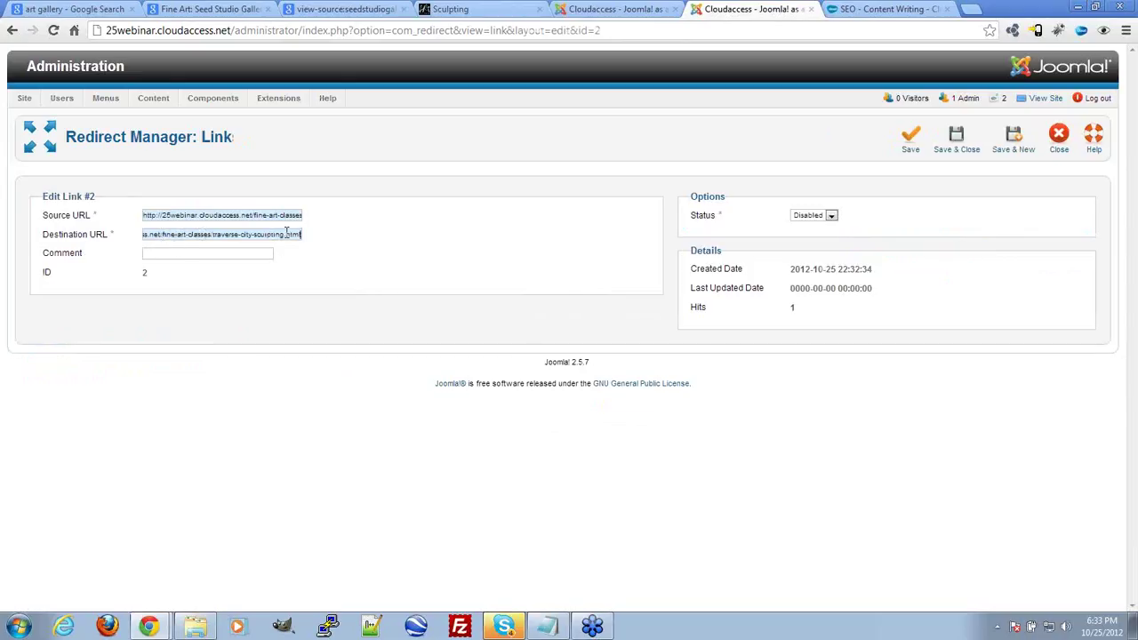
left_click(813, 216)
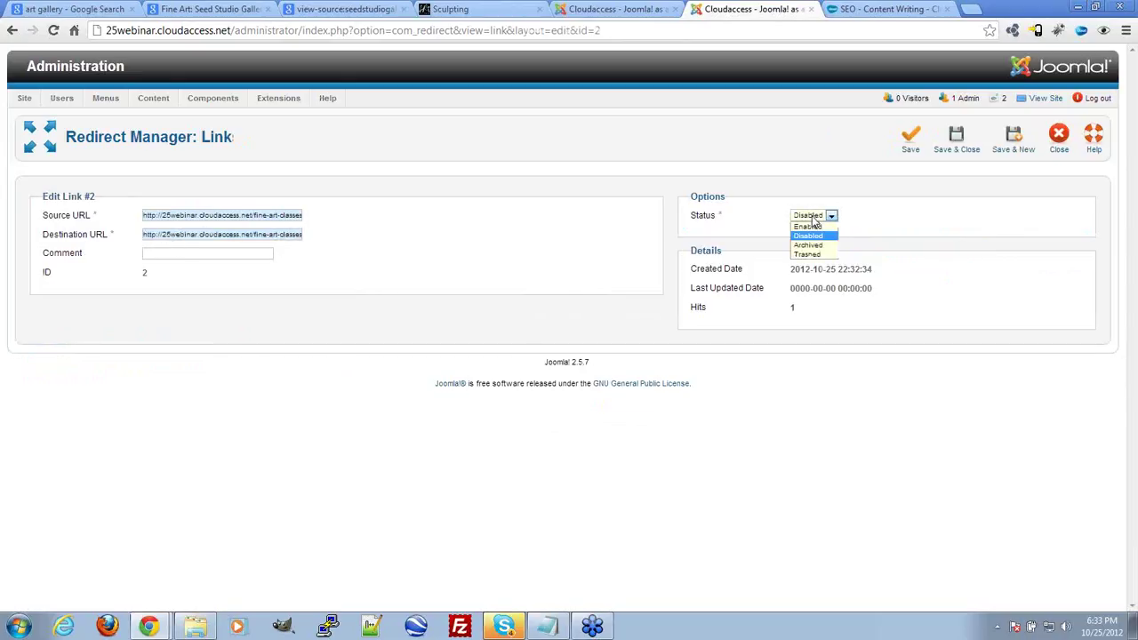
left_click(815, 229)
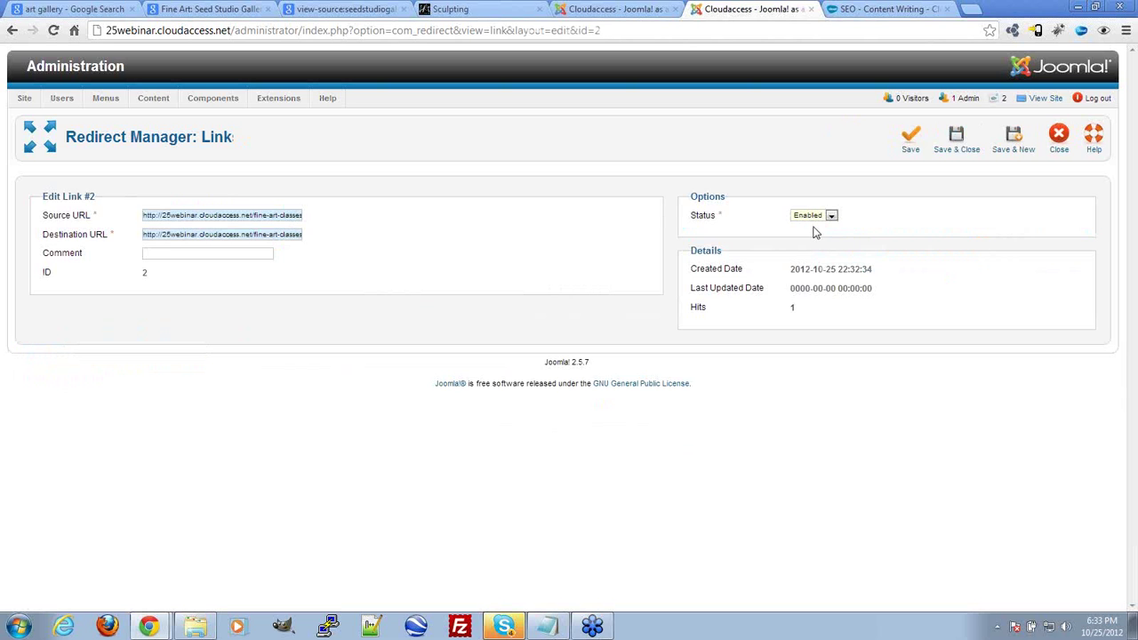
left_click(957, 140)
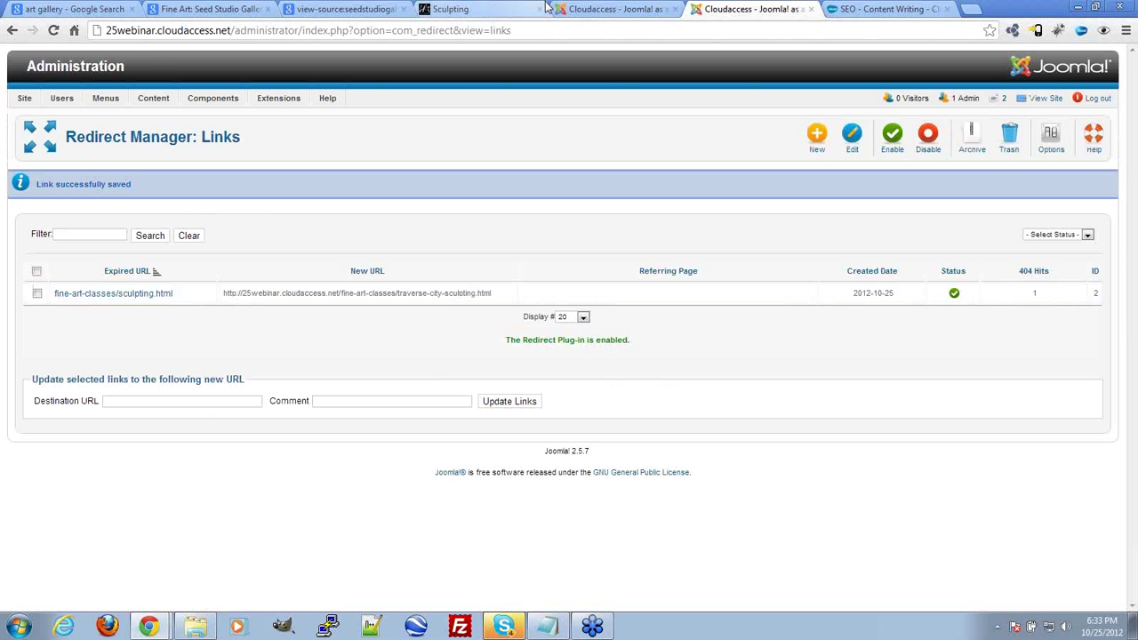
Step: Test the redirect by loading the old address fine-art-classes/sculpting.html on the gallery site, and repeat the test
left_click(471, 9)
left_click(311, 31)
left_click_drag(313, 31, 369, 31)
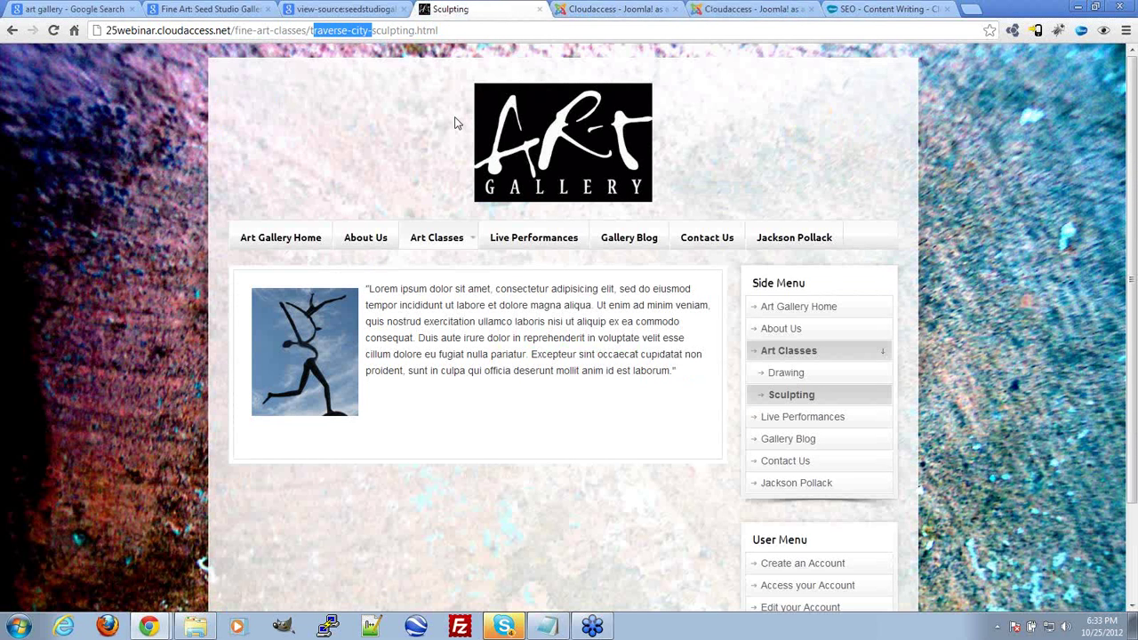
key("BackSpace")
key("BackSpace")
type("/")
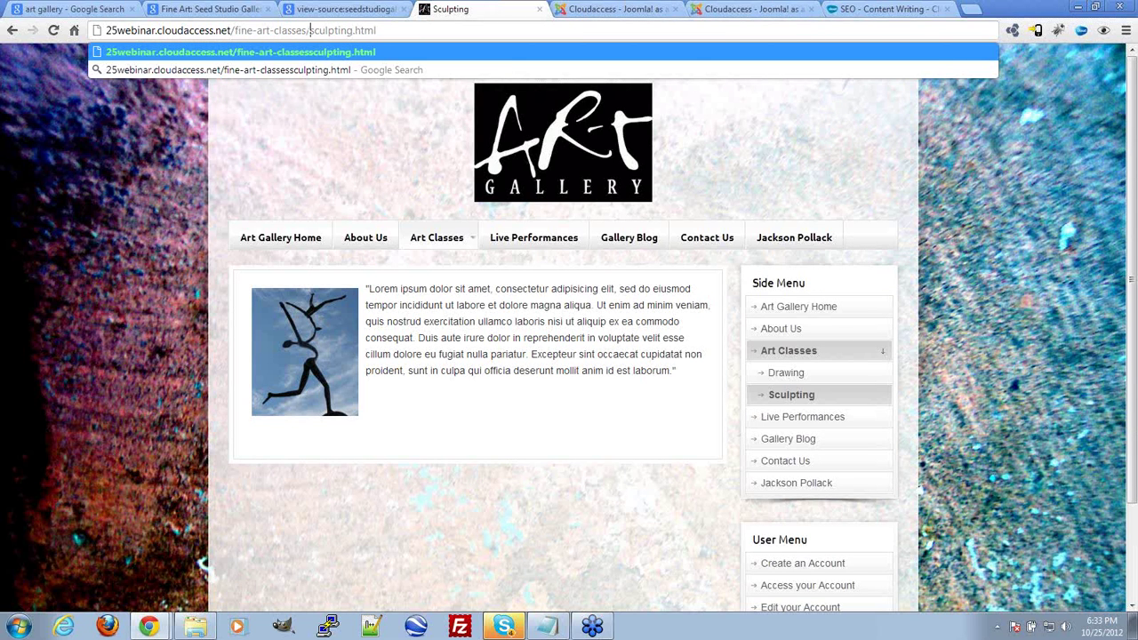
key("Return")
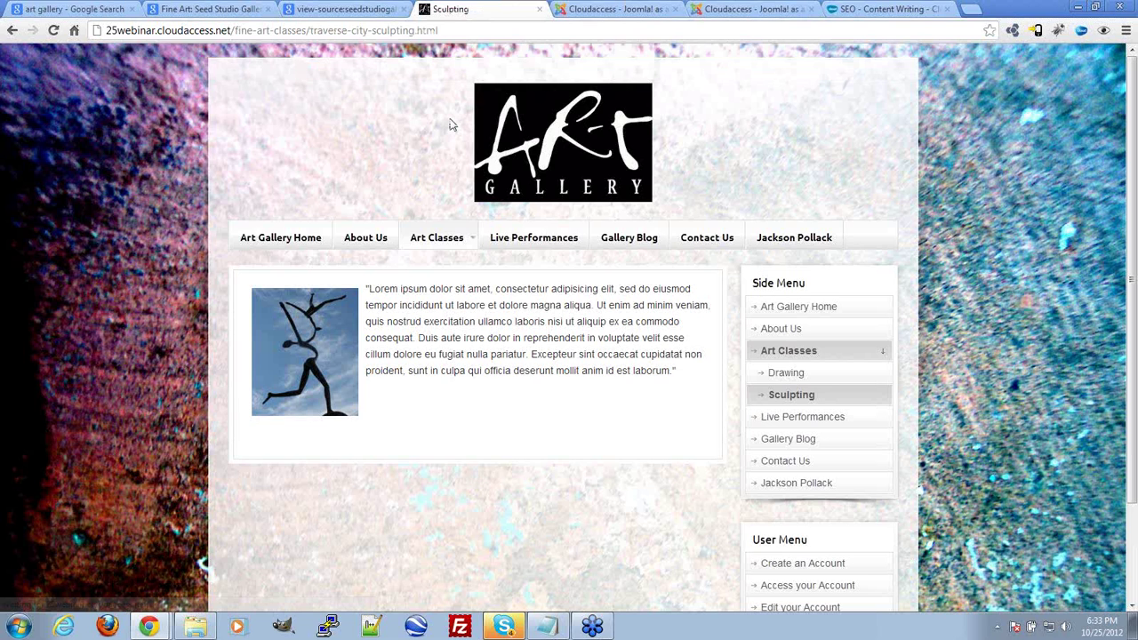
left_click_drag(310, 30, 381, 30)
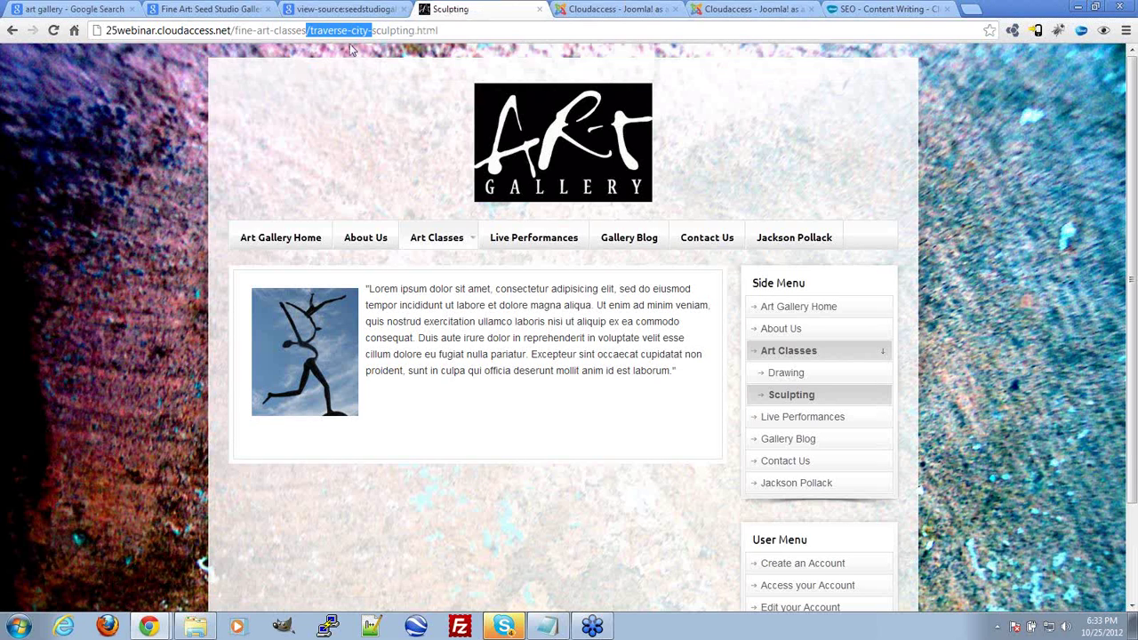
type("/")
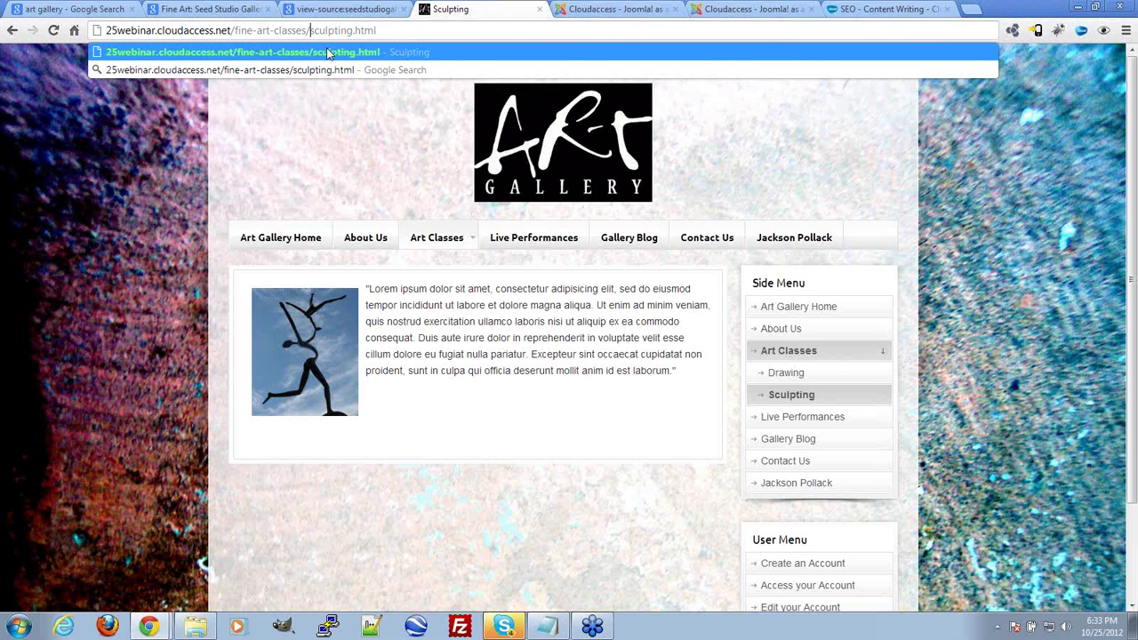
key("Return")
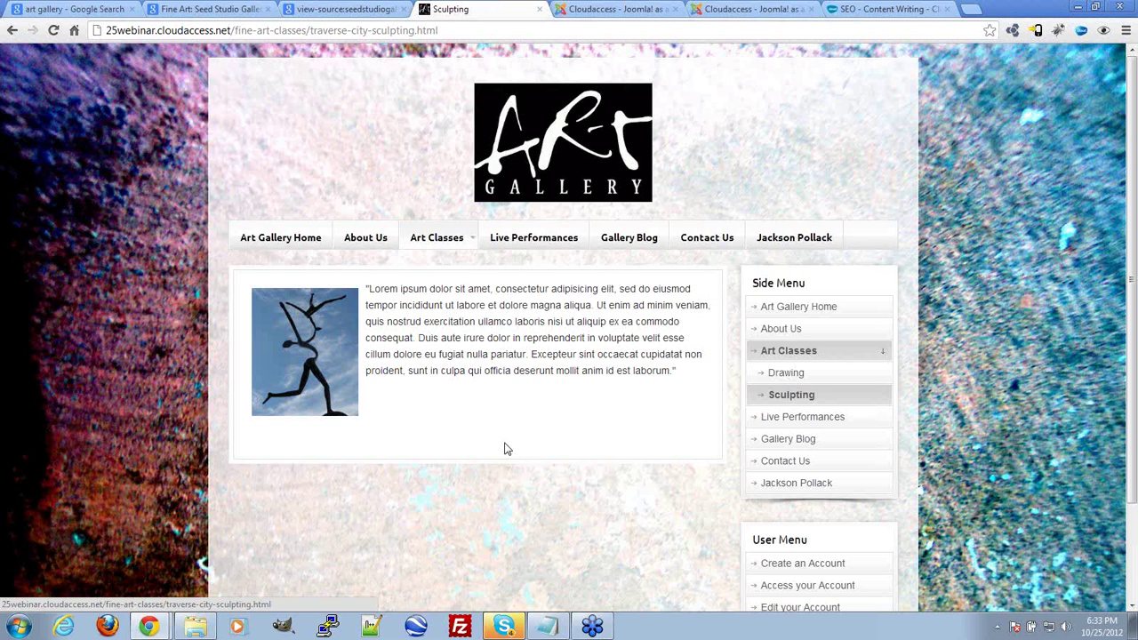
scroll(510, 459, "down", 1)
scroll(510, 464, "up", 1)
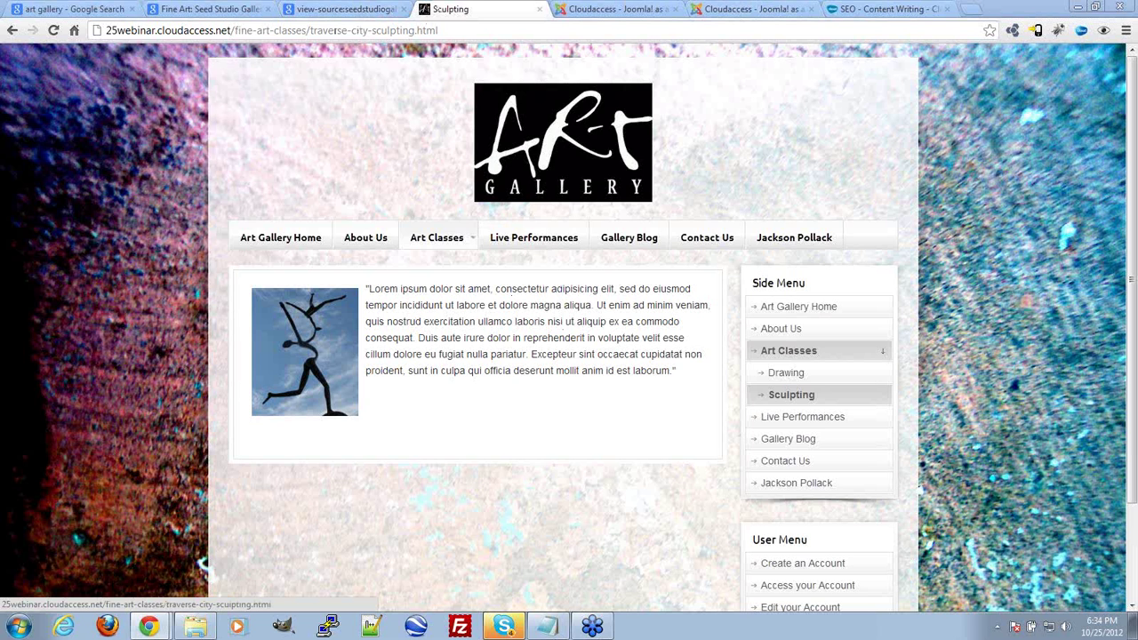
Step: Examine the titles and descriptions in the Google results for "art gallery", highlighting the Henry Art Gallery entry's title and description
left_click(80, 9)
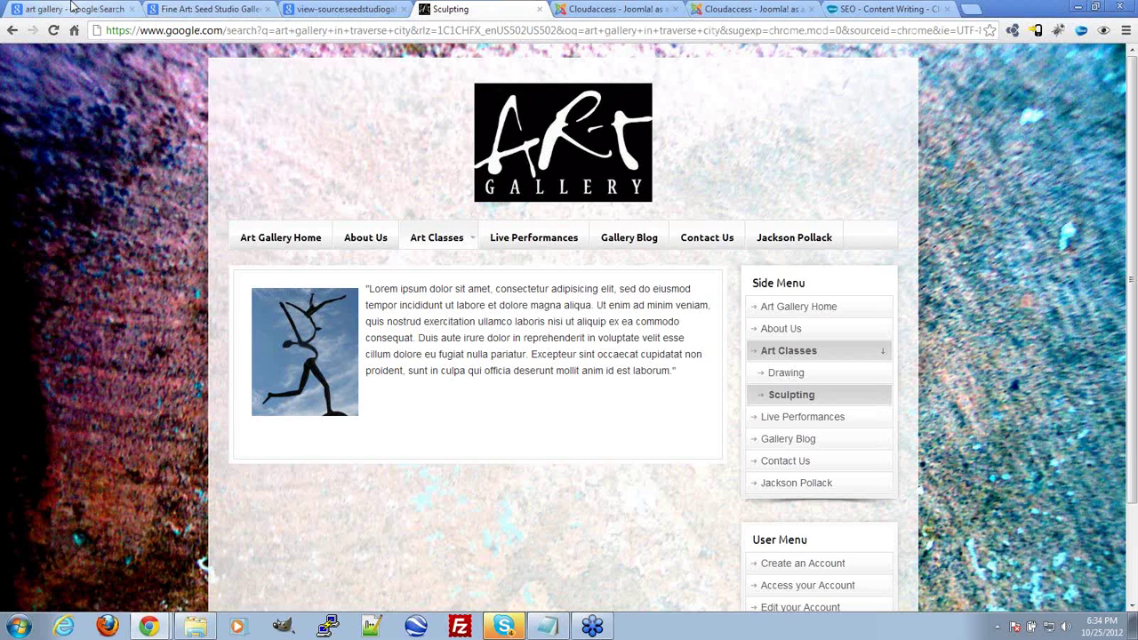
scroll(739, 358, "up", 2)
scroll(510, 290, "down", 4)
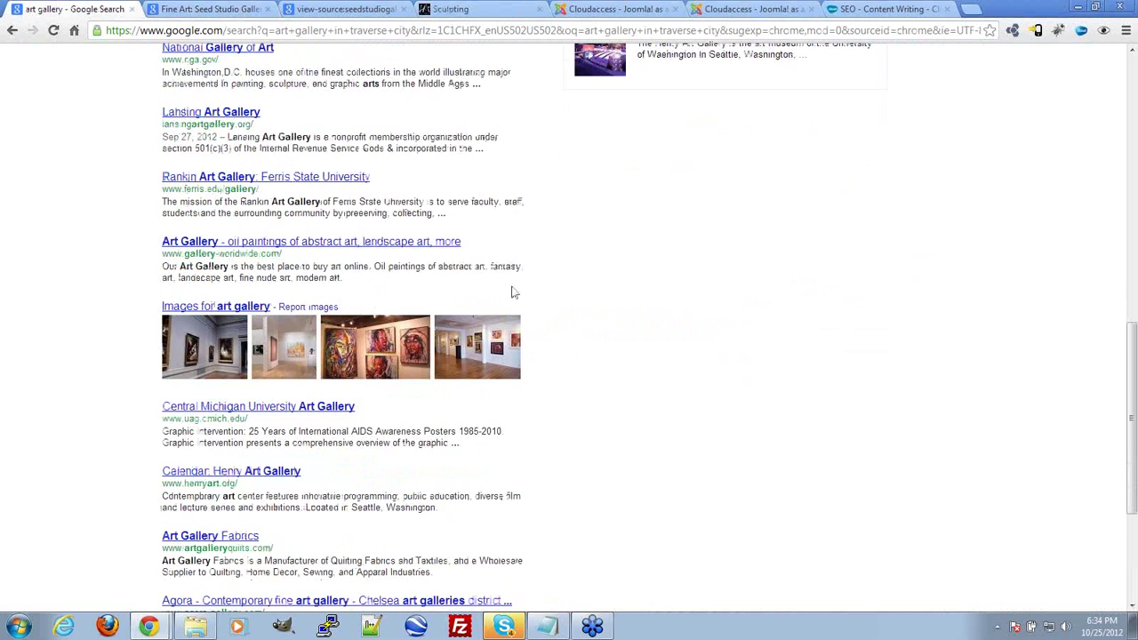
scroll(607, 314, "down", 1)
left_click_drag(332, 261, 157, 263)
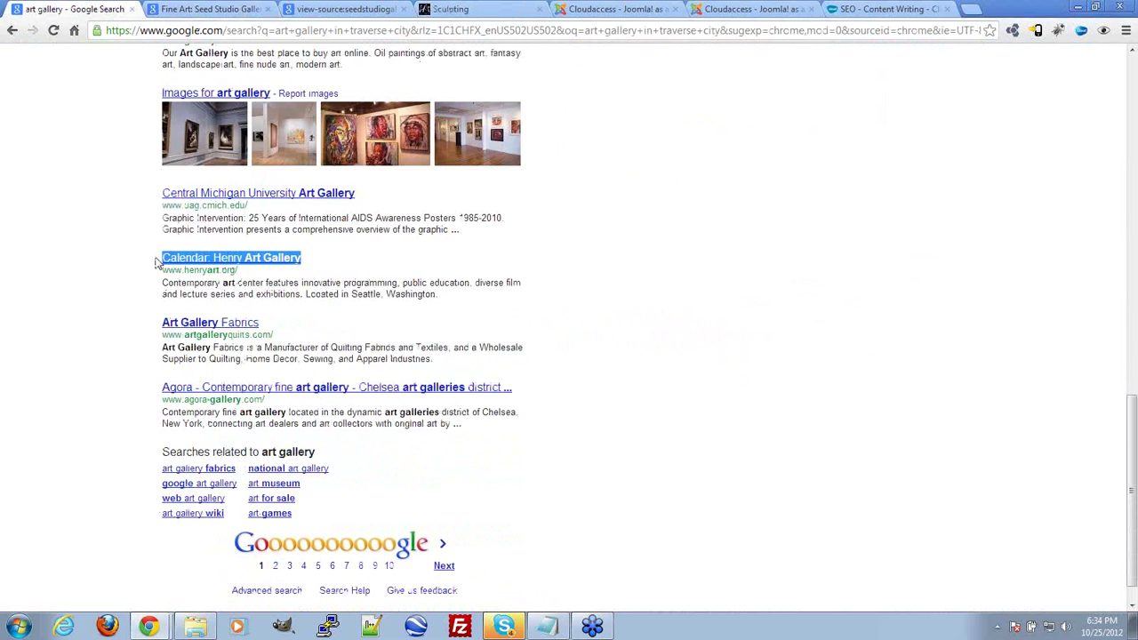
left_click(157, 262)
left_click_drag(161, 283, 406, 282)
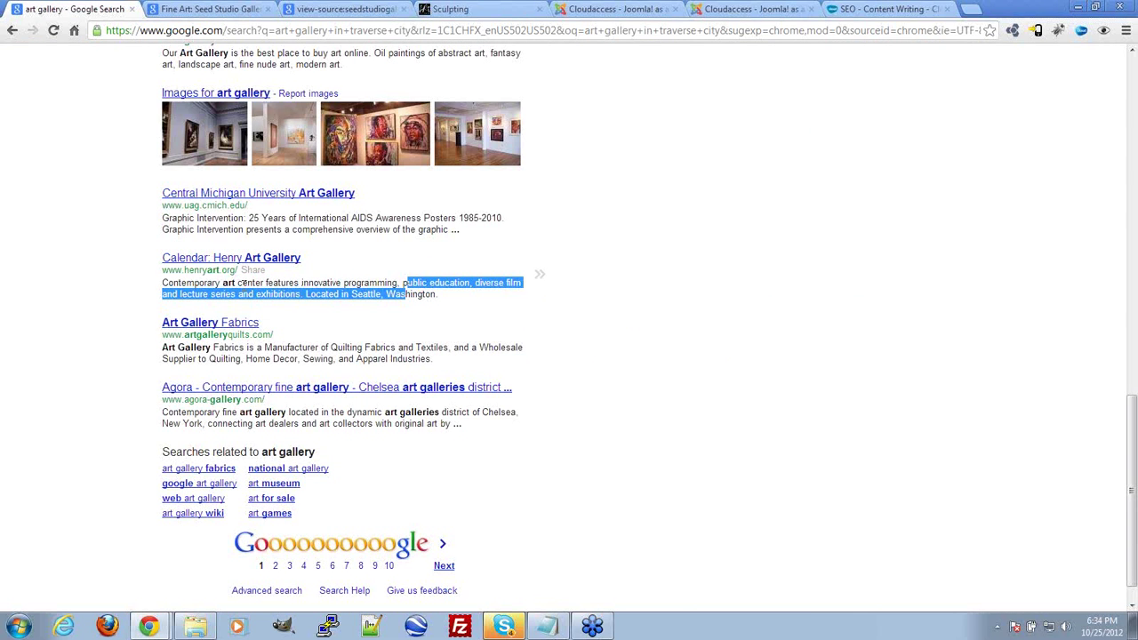
left_click_drag(173, 282, 446, 298)
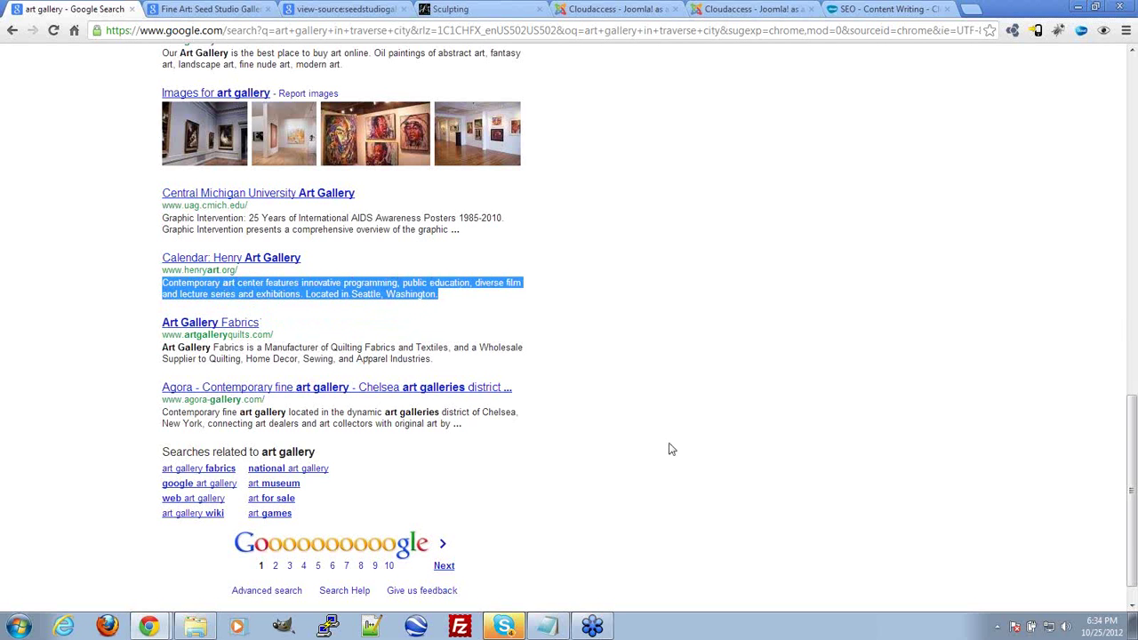
scroll(670, 444, "up", 5)
scroll(533, 418, "up", 2)
scroll(466, 418, "down", 3)
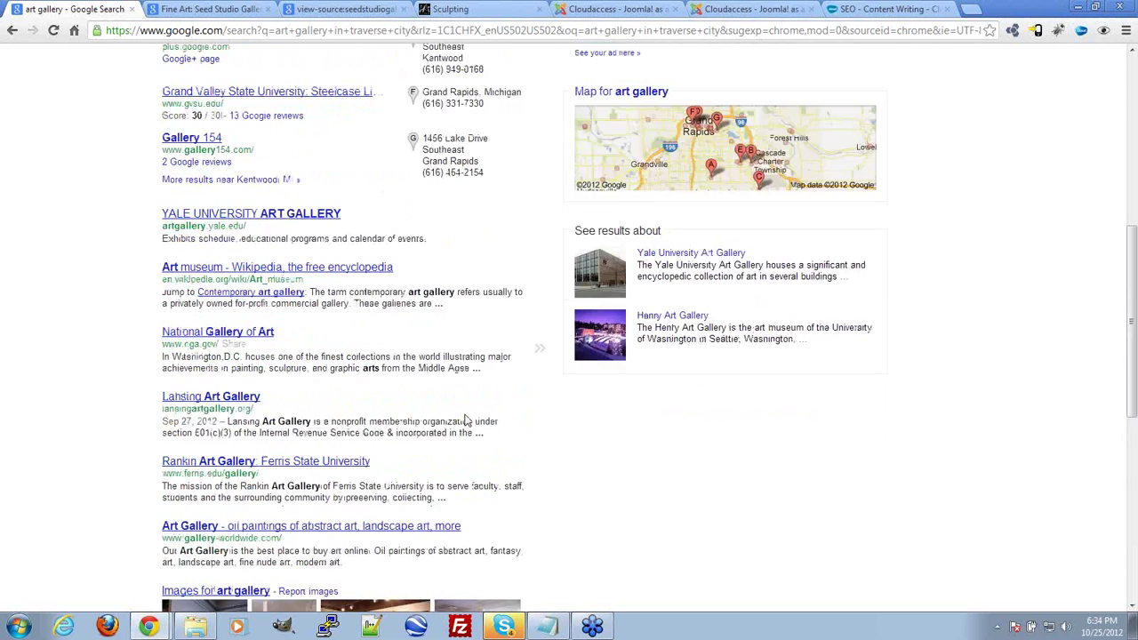
scroll(464, 413, "up", 3)
scroll(464, 414, "up", 5)
Step: Search Google for cloudaccess.net
left_click_drag(249, 94, 165, 90)
type("cloudaccess.net")
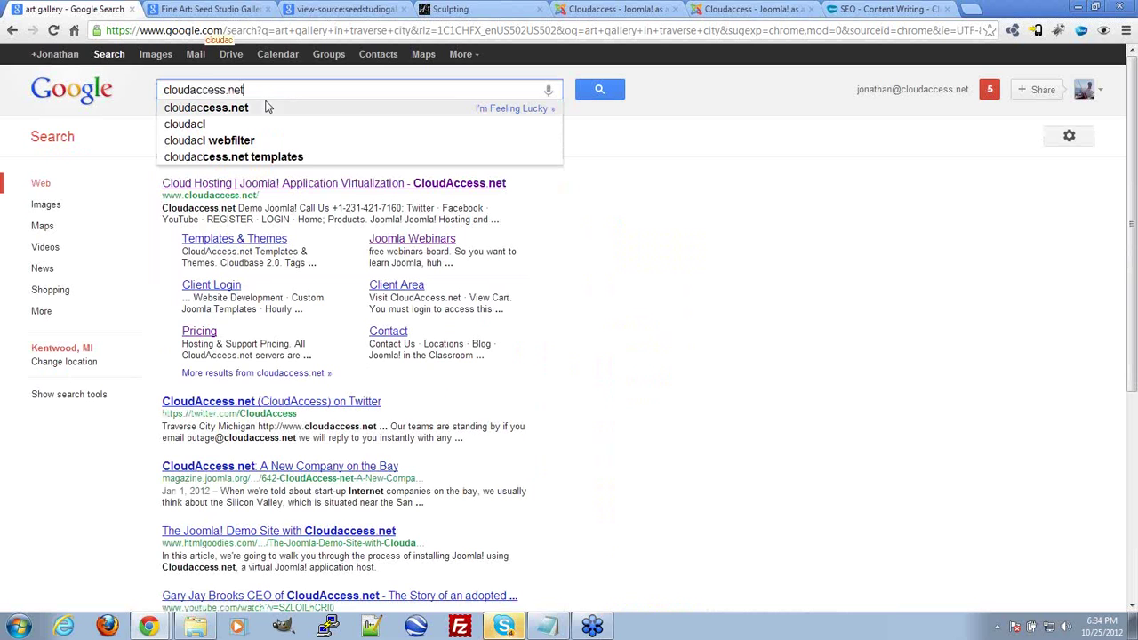
left_click(266, 107)
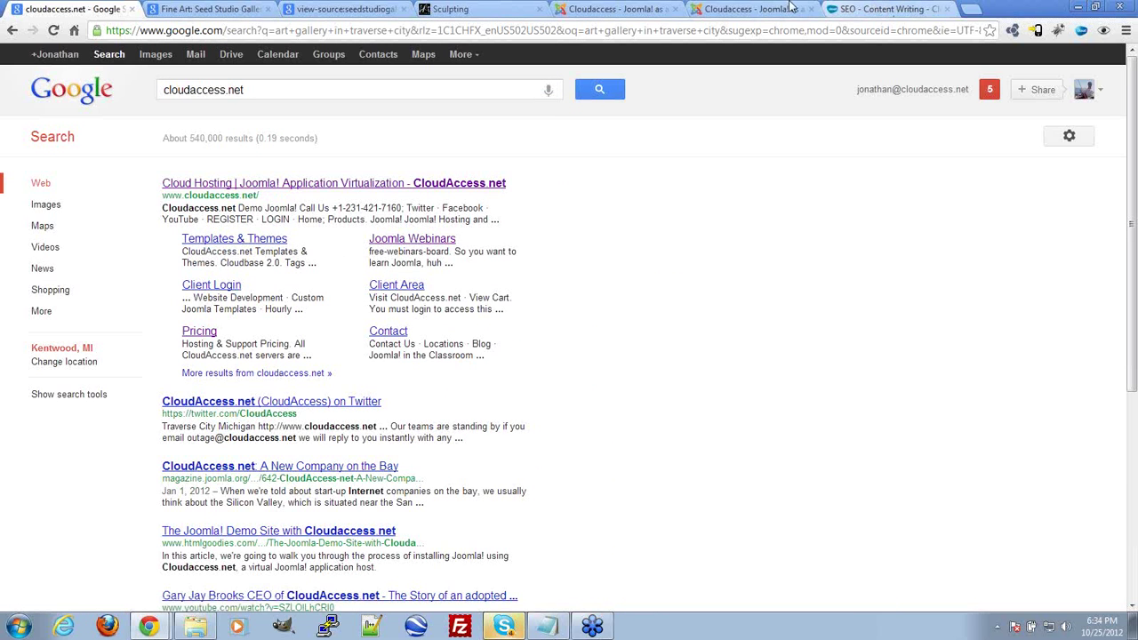
Step: Look over the gallery's home page and check the target keyword list in Notepad
left_click(442, 7)
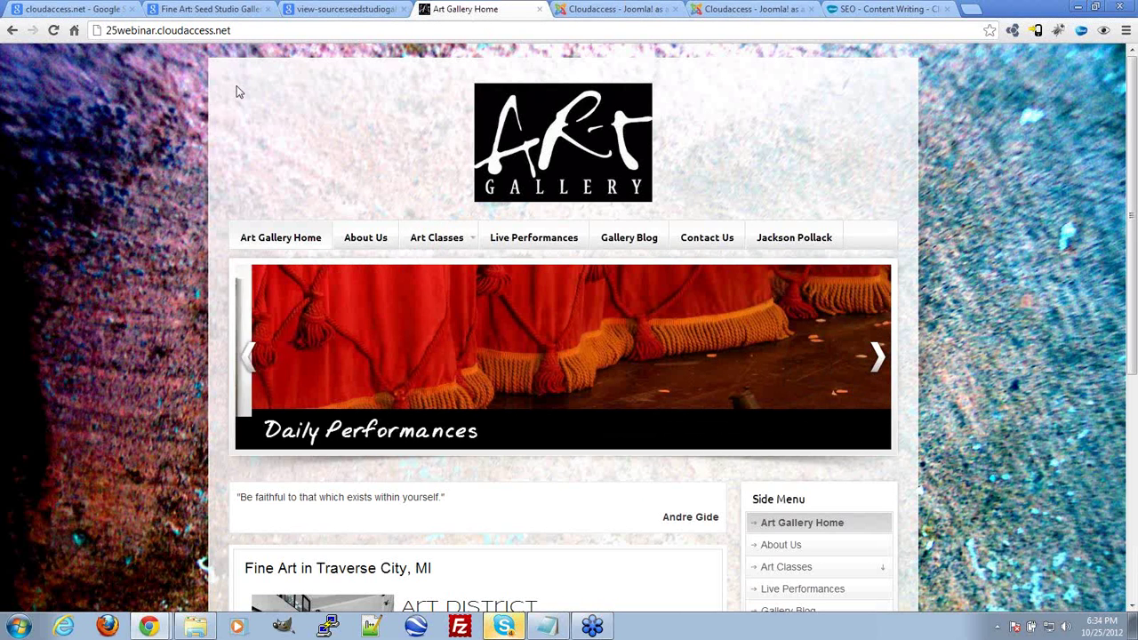
scroll(980, 443, "down", 4)
scroll(987, 422, "up", 4)
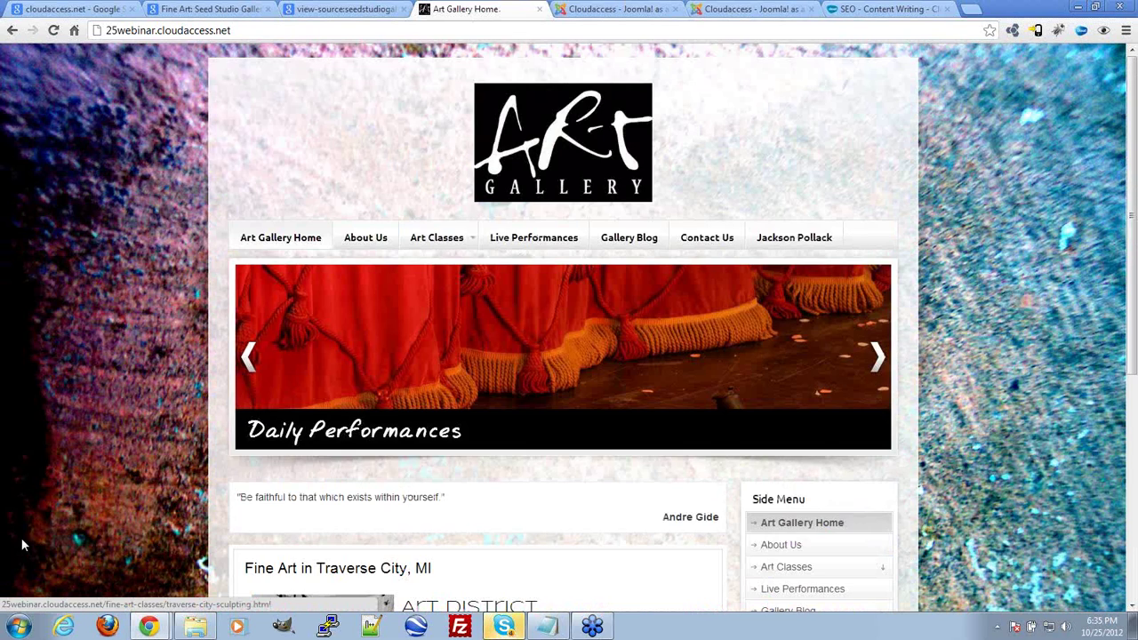
key("alt+Tab")
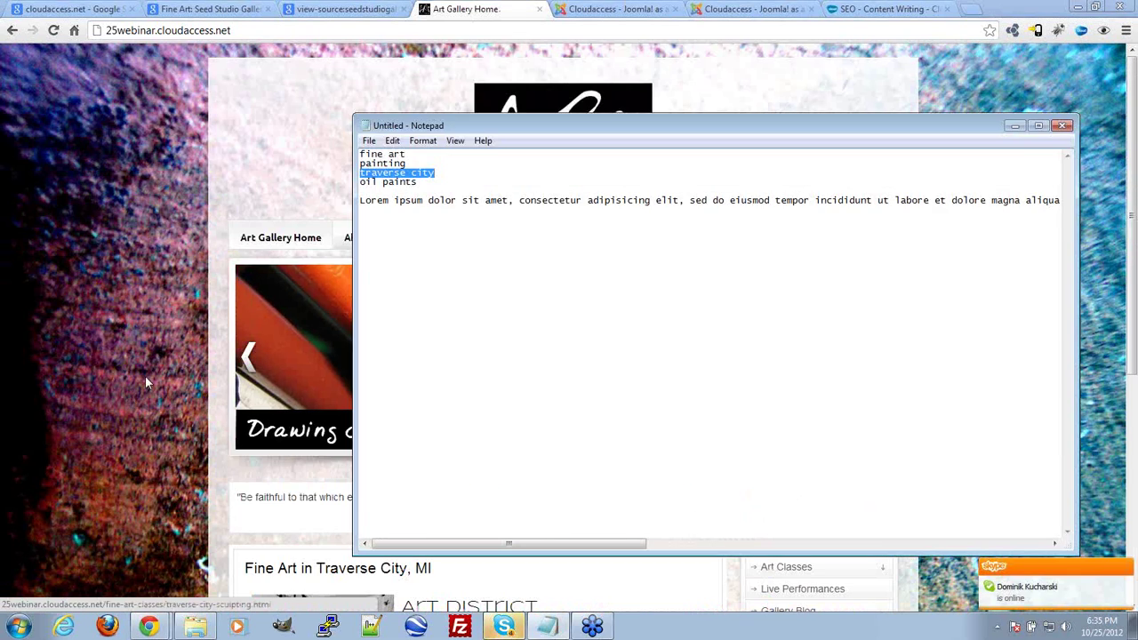
key("alt+Tab")
Step: Open the list of Main Menu items in the Joomla administration
left_click(614, 9)
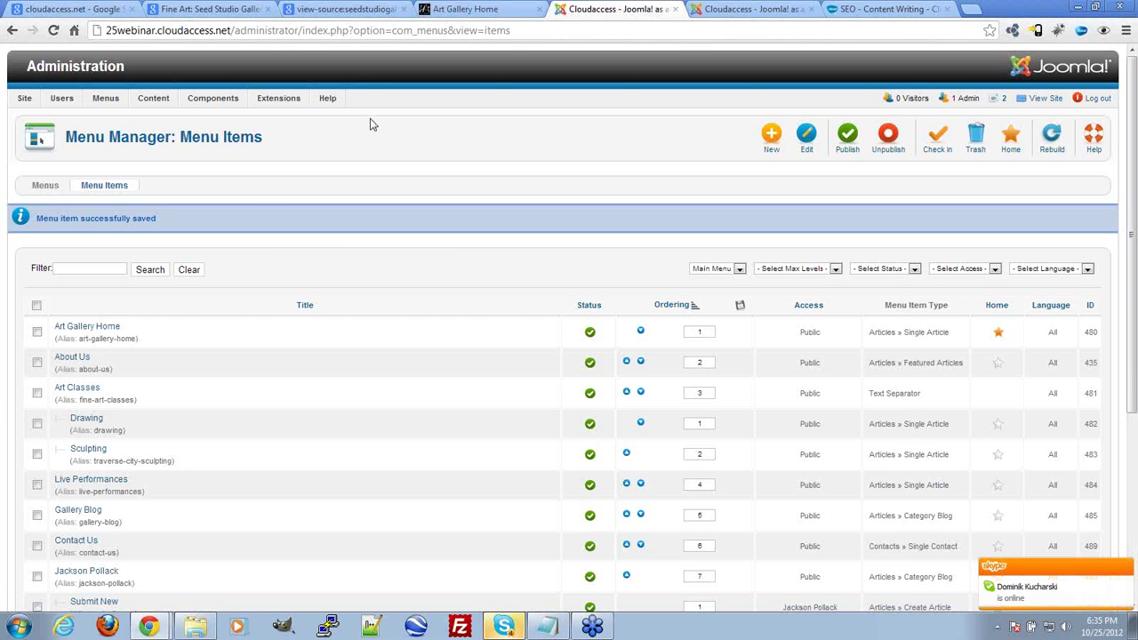
mouse_move(106, 98)
mouse_move(120, 136)
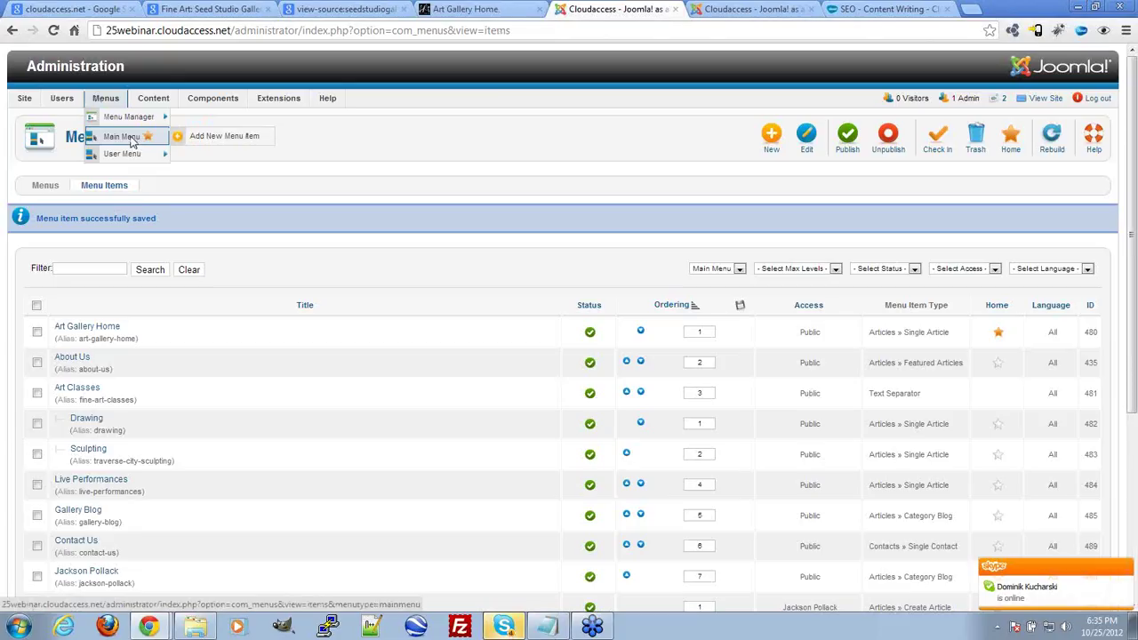
left_click(124, 137)
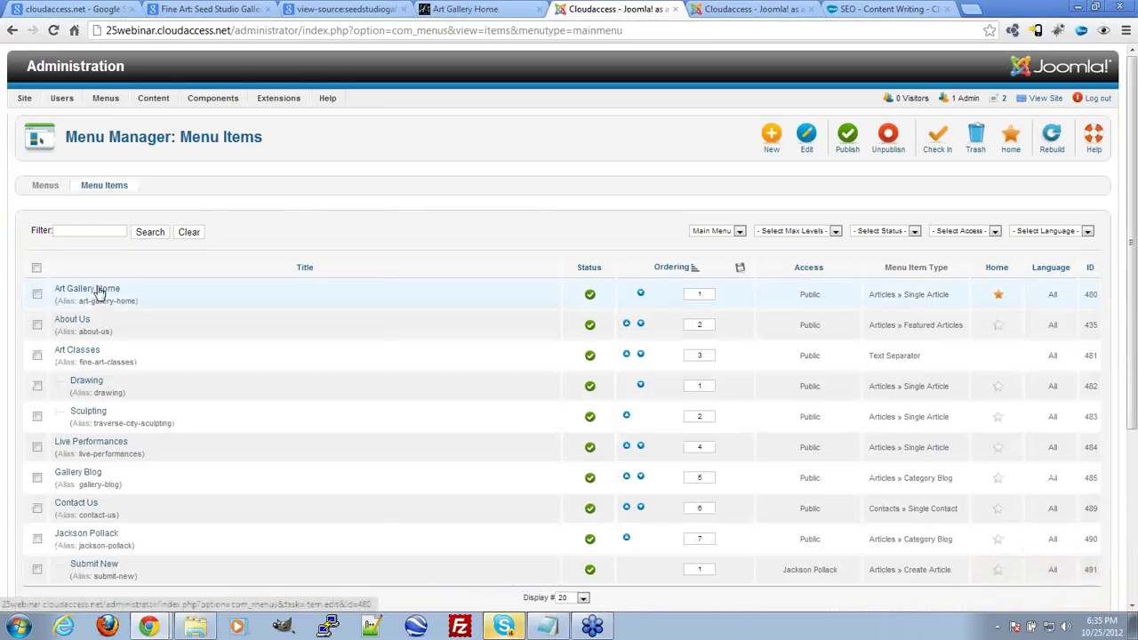
Step: Try the browser page title "Fine Art Gallery in Traverse City" on the Art Gallery Home menu item, clear it, and close the item without saving
left_click(100, 294)
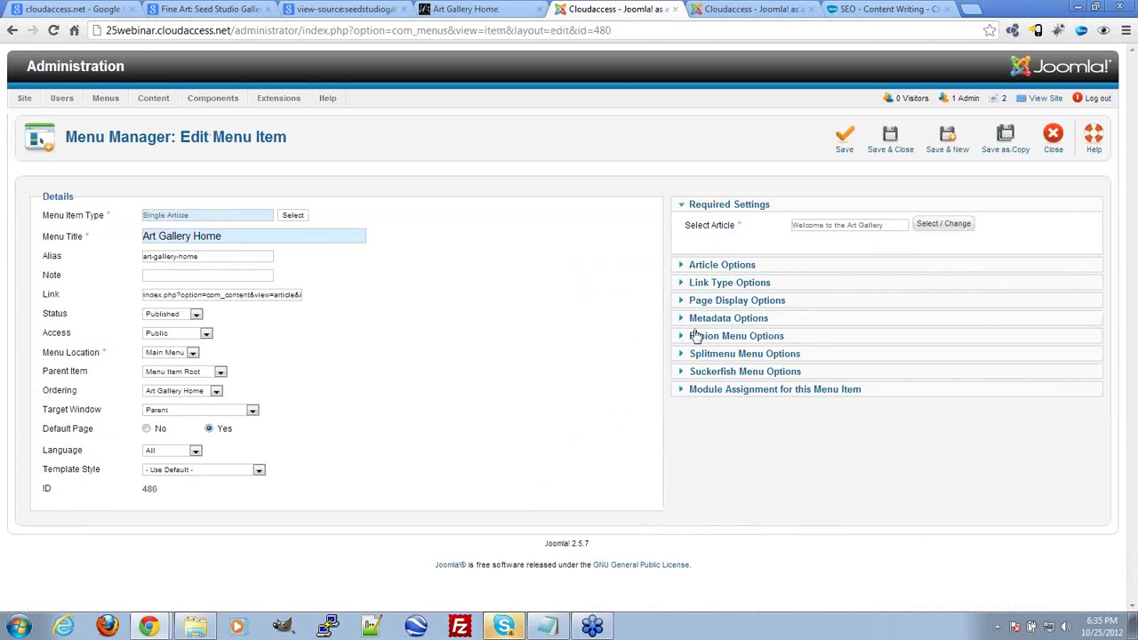
left_click(735, 300)
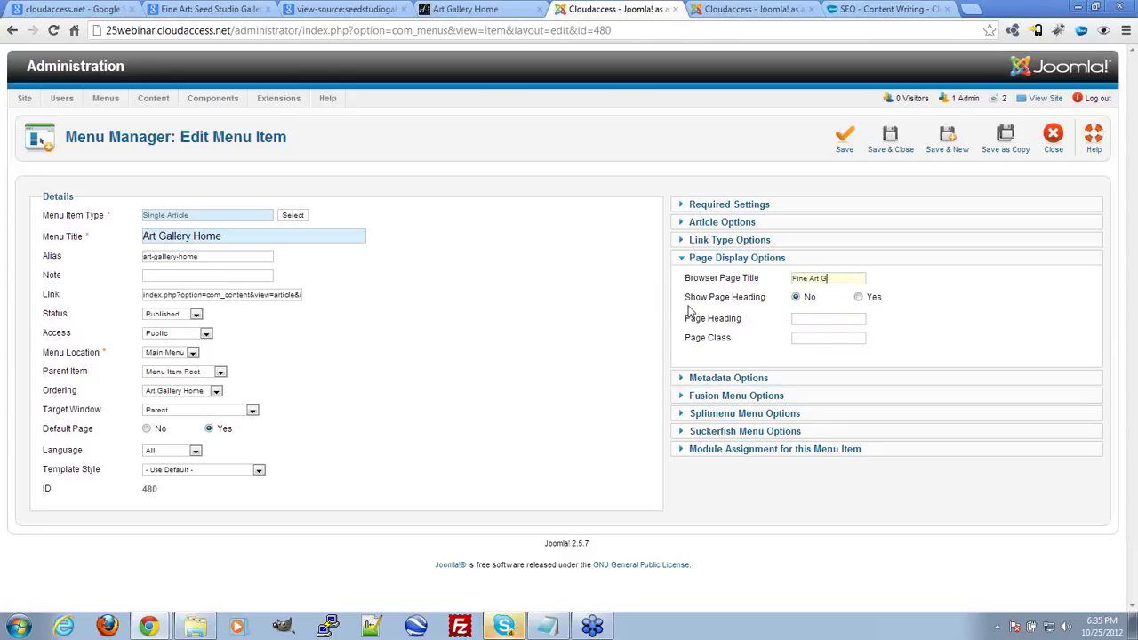
type("ery in Tra")
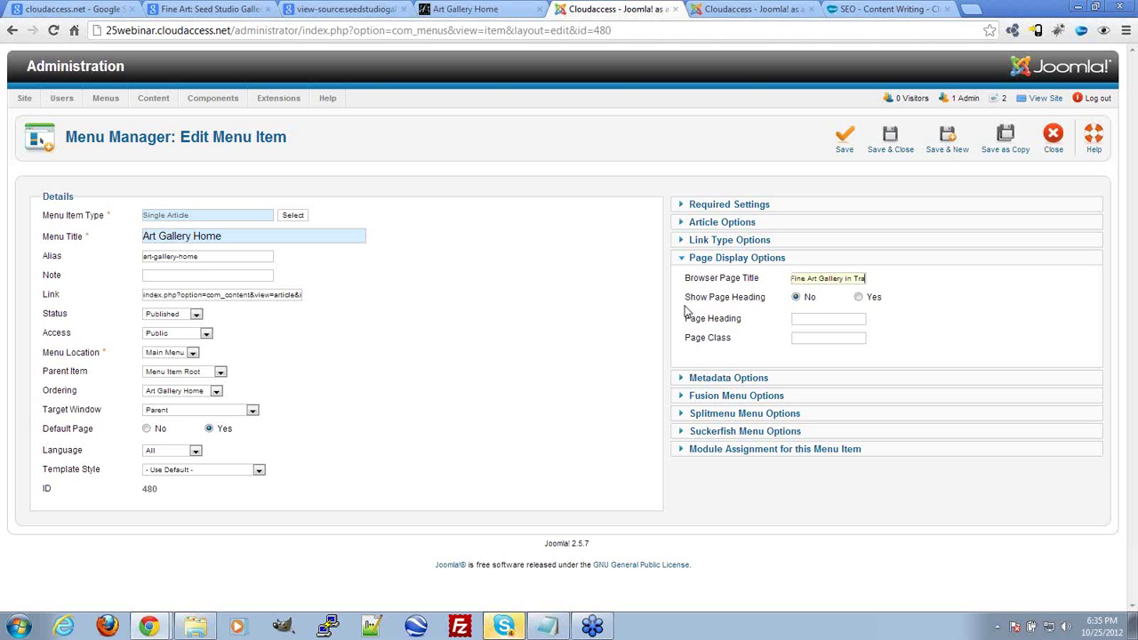
type("verse City")
key("ctrl+a")
key("BackSpace")
left_click(1046, 141)
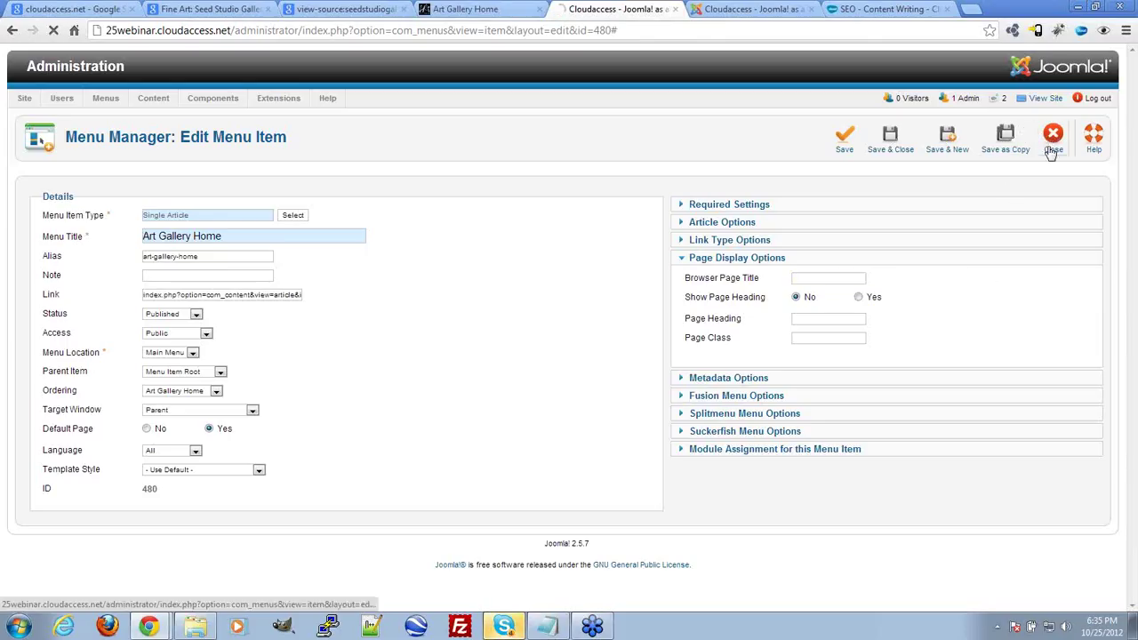
Step: Set the Drawing menu item's browser page title to "Fine Art Drawing in Traverse City, MI" and save and close it
scroll(102, 353, "down", 2)
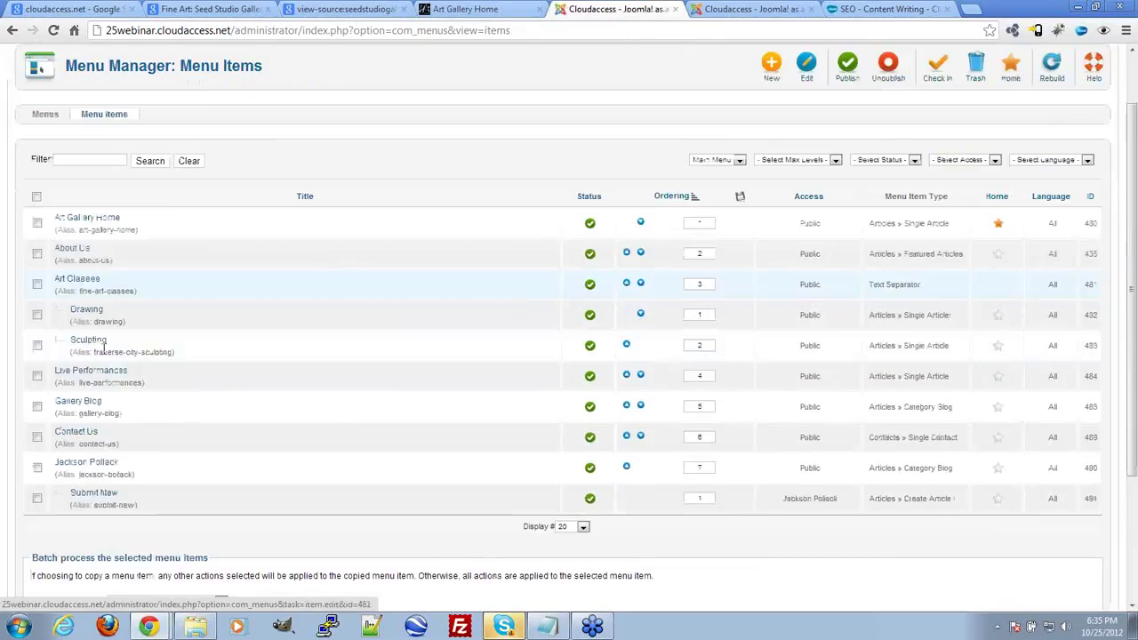
left_click(92, 310)
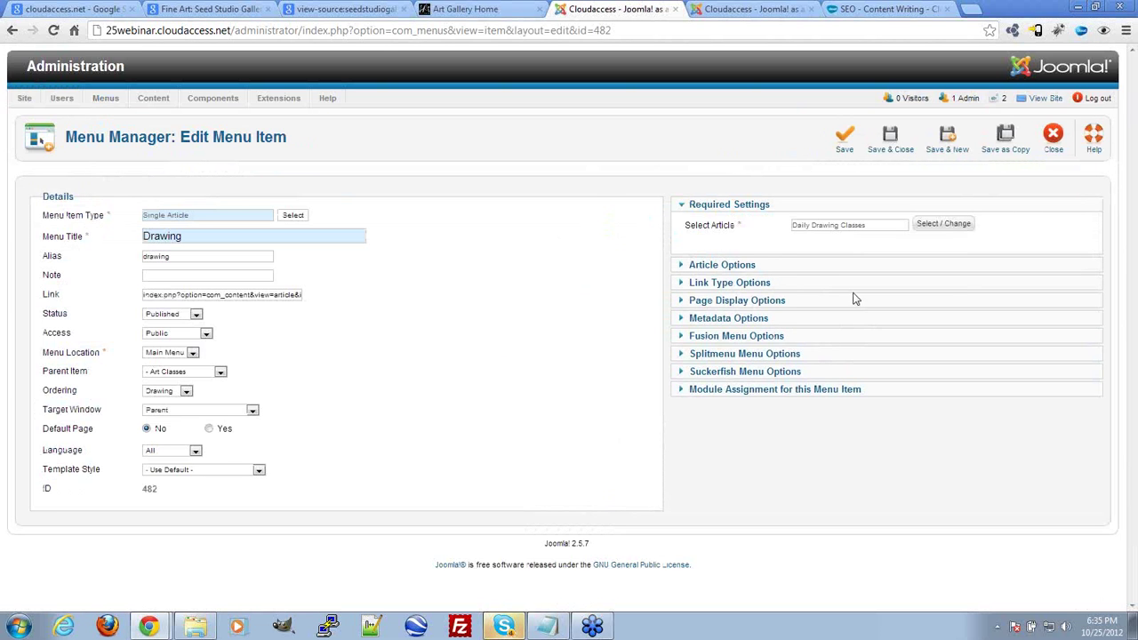
left_click(716, 266)
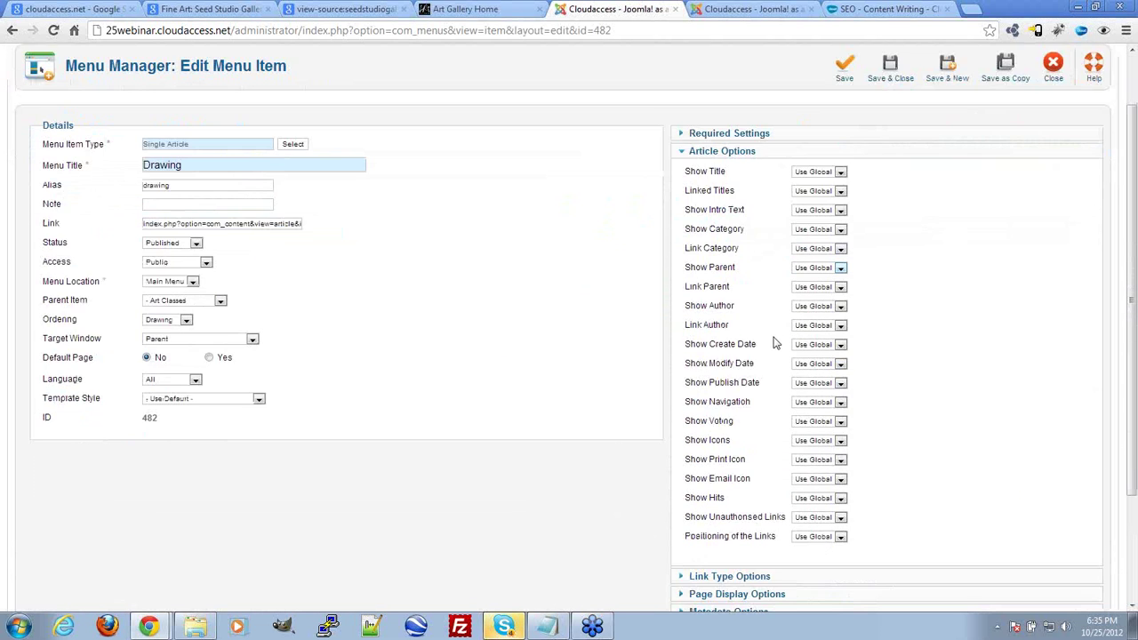
scroll(736, 456, "down", 3)
left_click(736, 447)
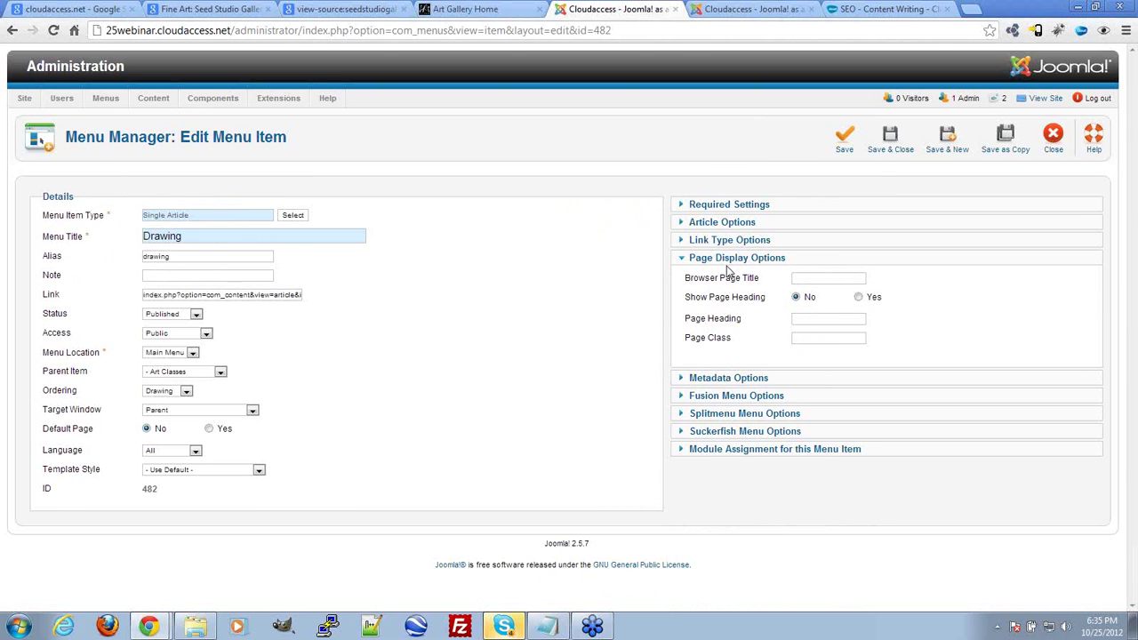
key("ctrl+v")
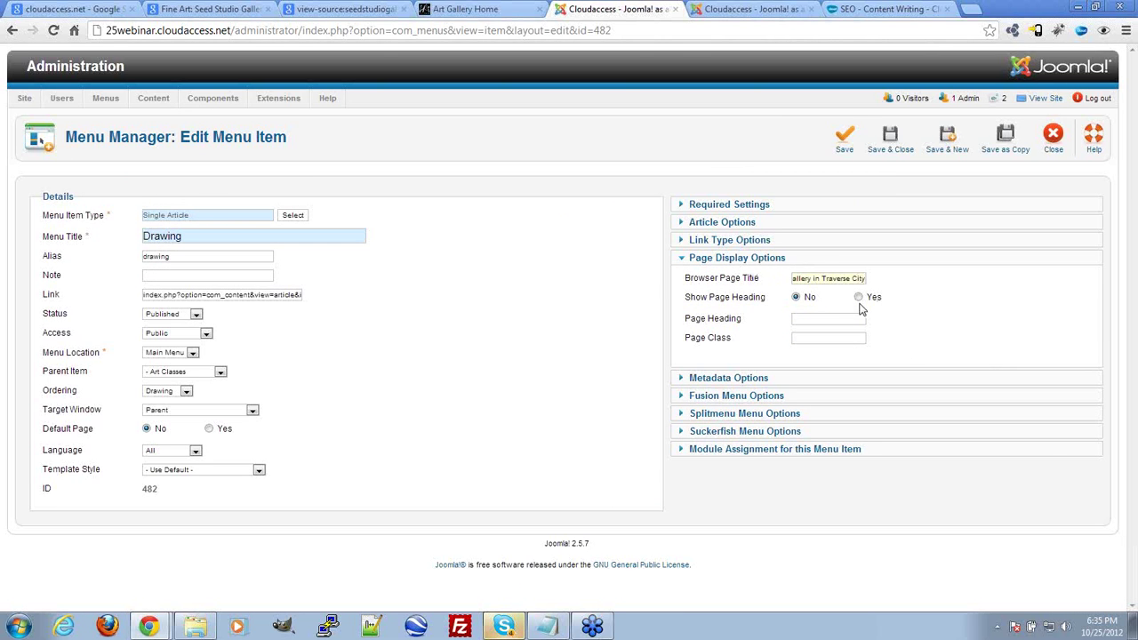
key("ctrl+a")
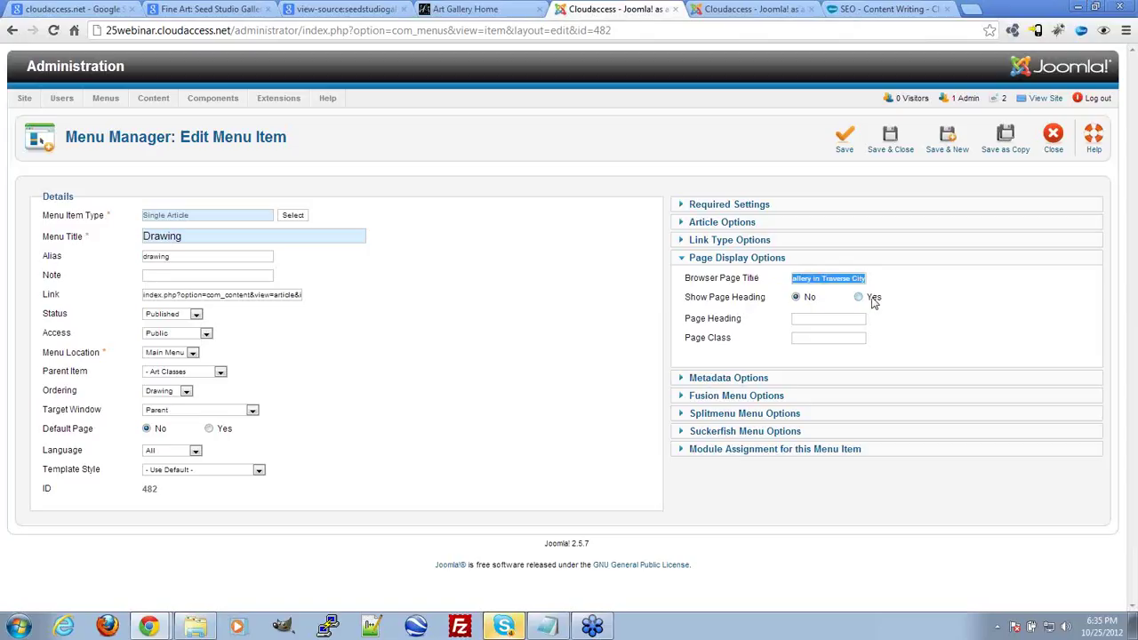
type("Fine")
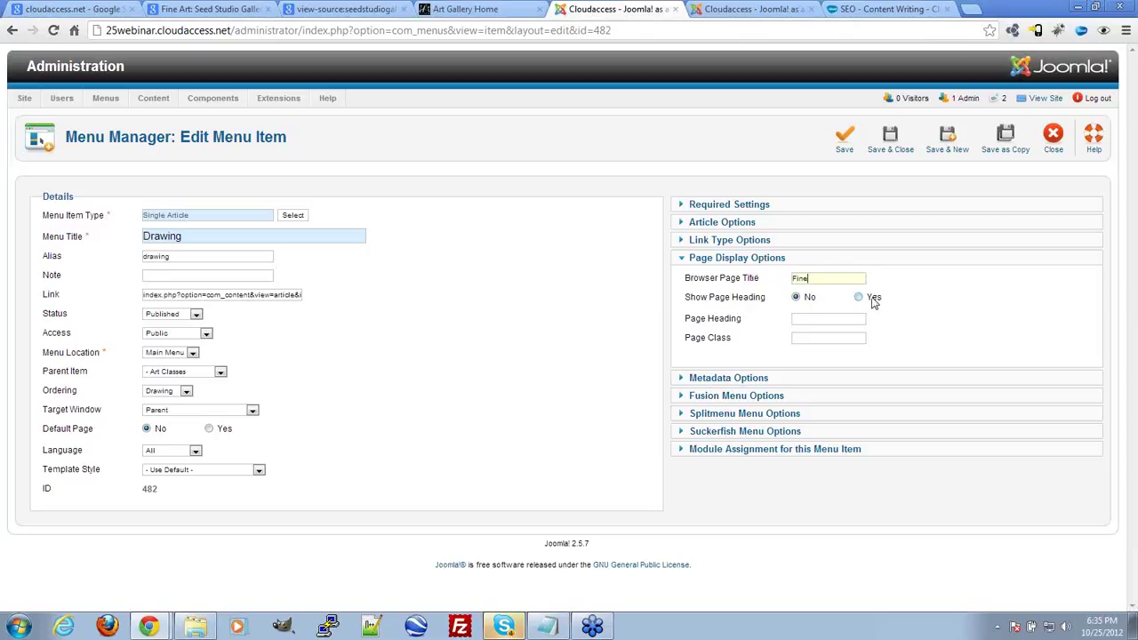
type(" Art Drawing in Tra")
type("verse City")
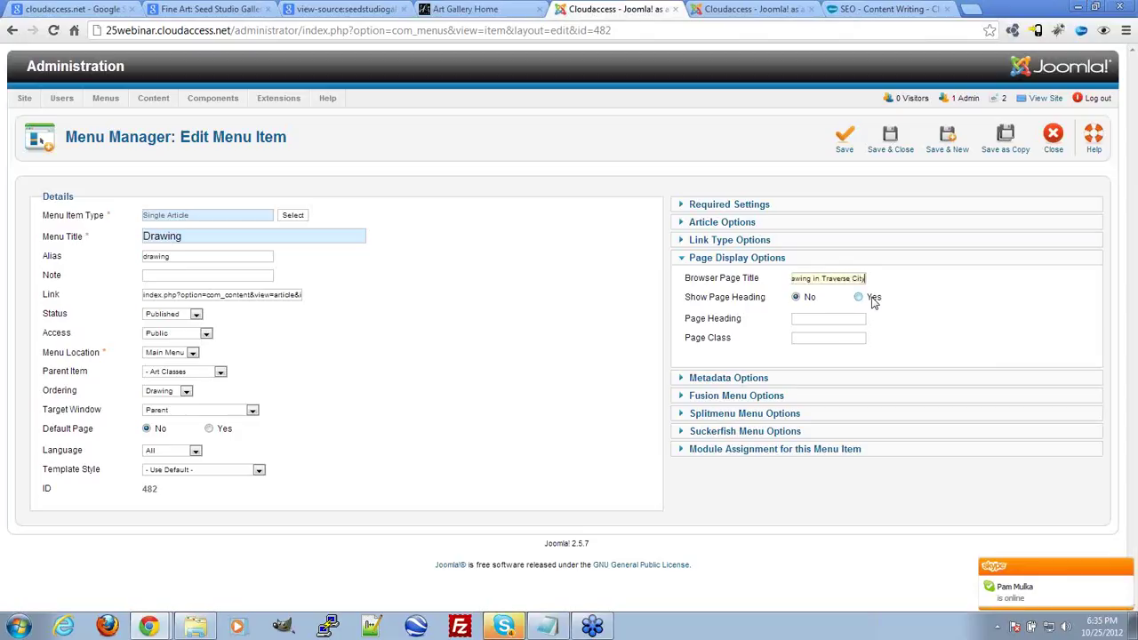
left_click(973, 290)
left_click(892, 144)
Step: Open the Drawing page under Art Classes on the gallery site to check its browser title
left_click(516, 7)
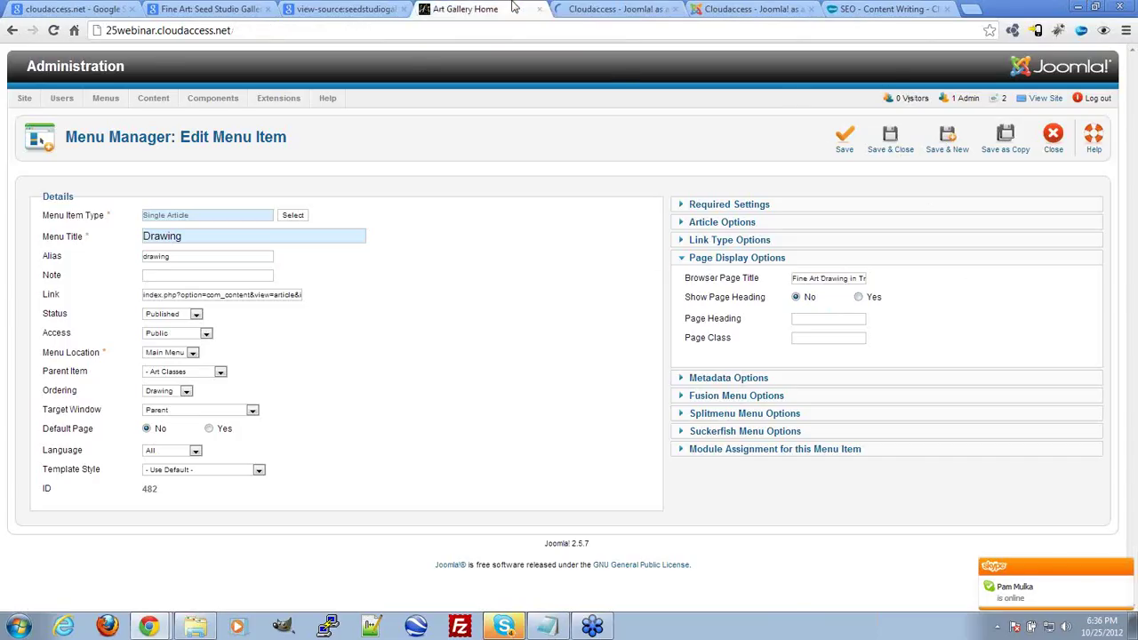
mouse_move(436, 238)
left_click(437, 258)
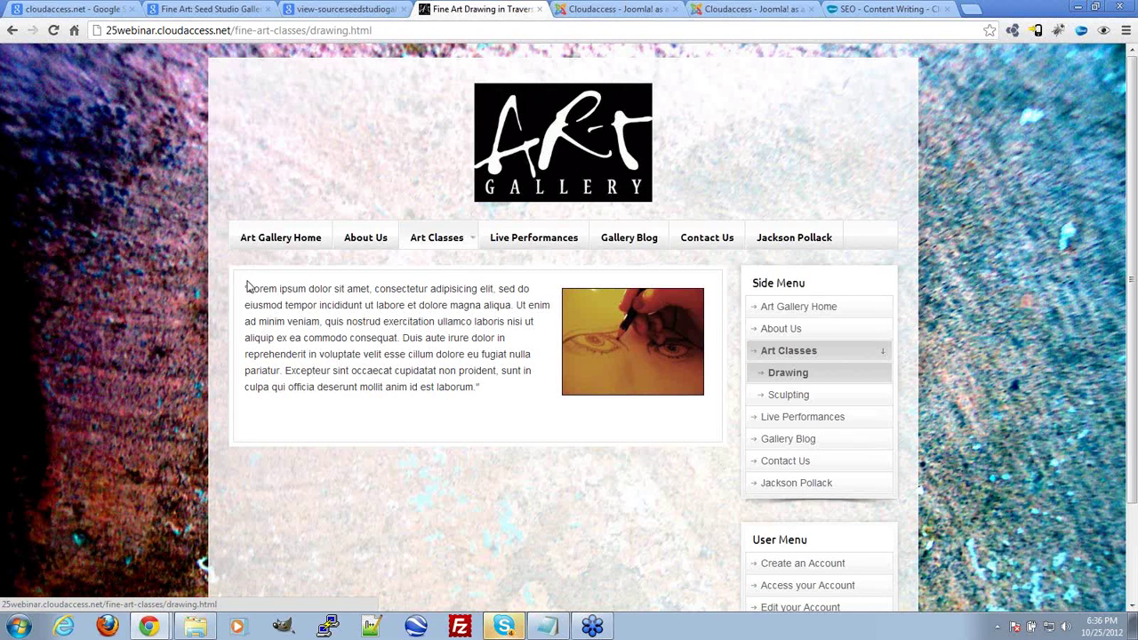
Step: View the Drawing page's source code, highlight its title element, and return to the page
right_click(353, 96)
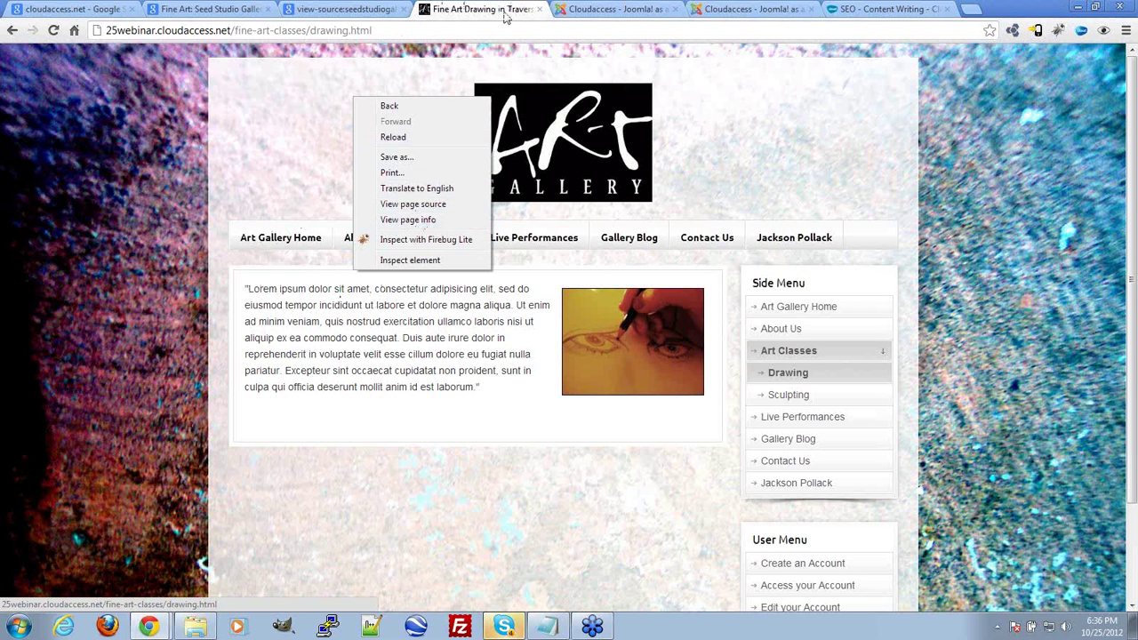
left_click(418, 204)
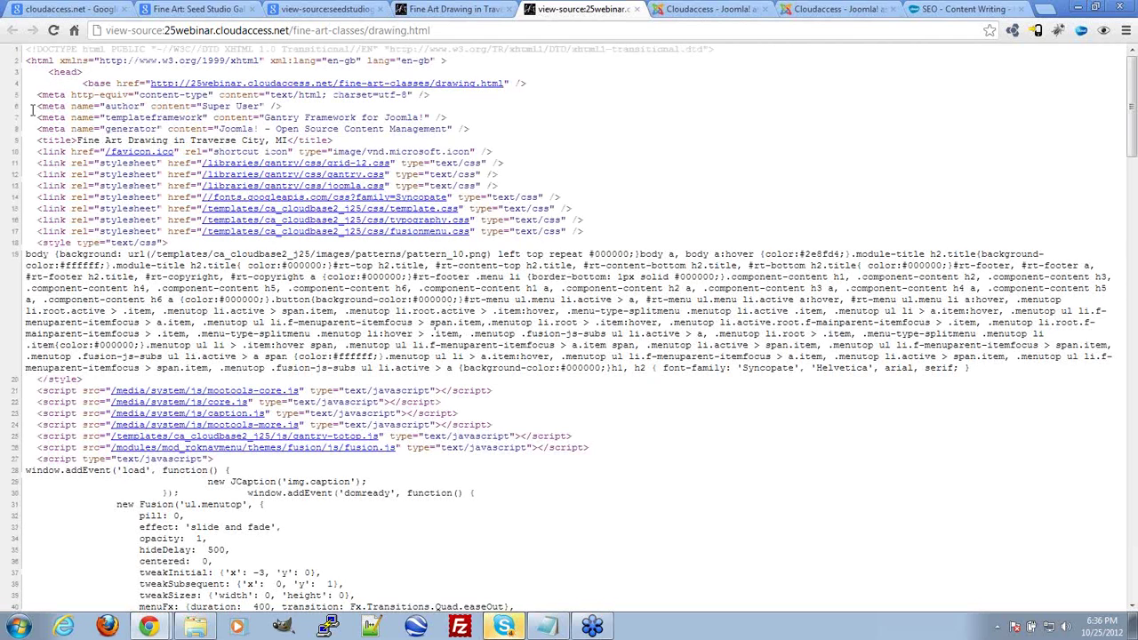
left_click_drag(38, 140, 377, 147)
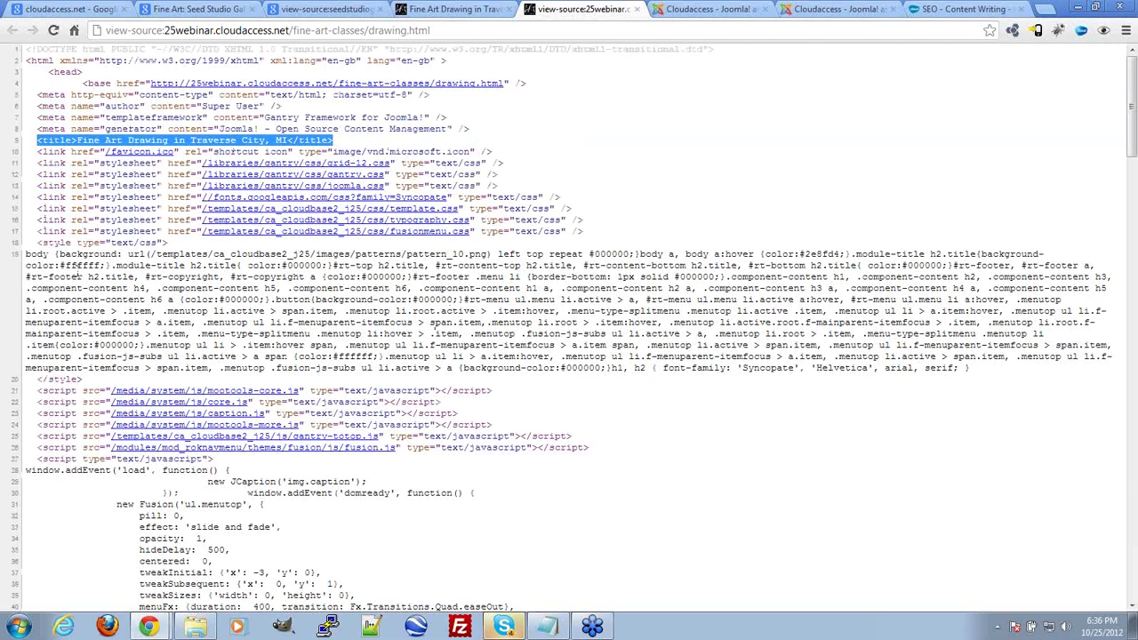
left_click(27, 147)
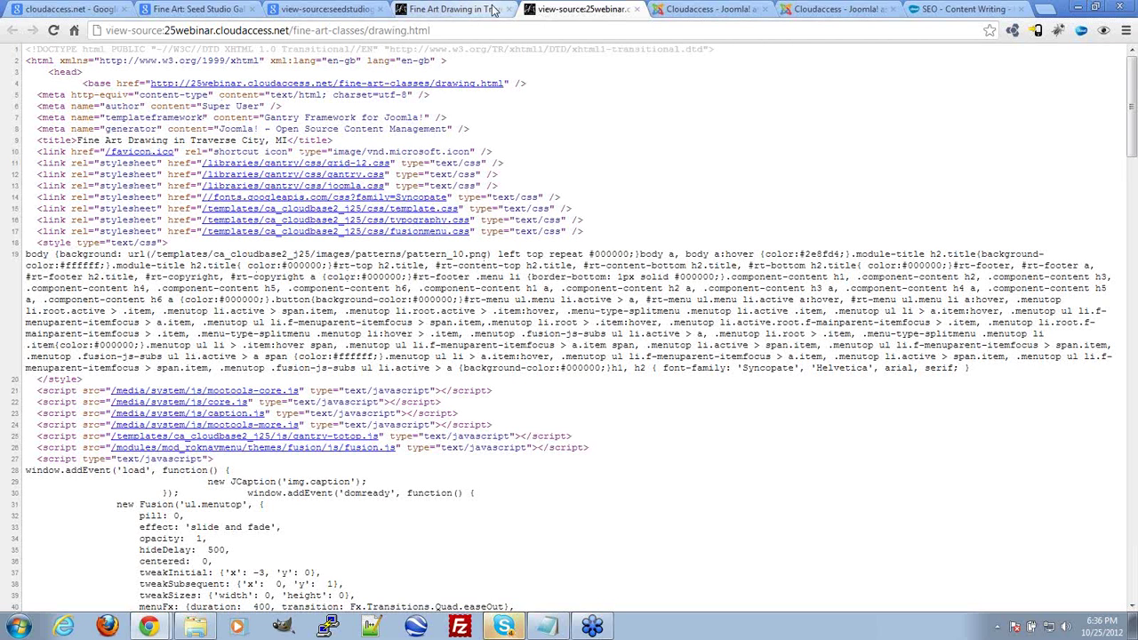
left_click(453, 10)
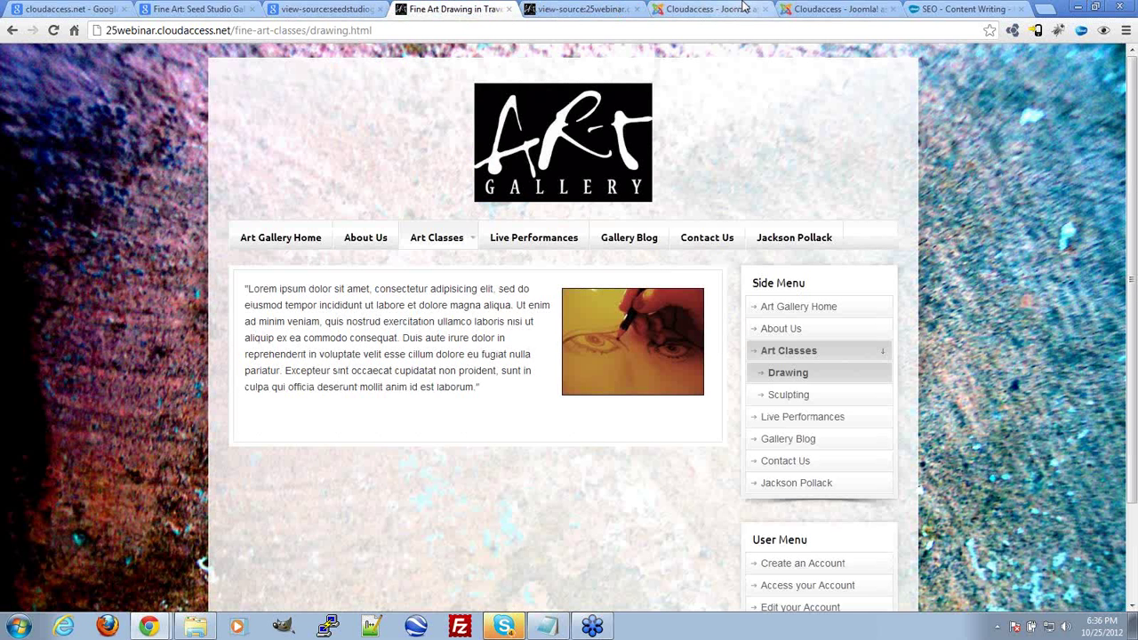
Step: Close the browser tab with the Redirect Manager and return to the list of Main Menu items
left_click(744, 8)
left_click(820, 8)
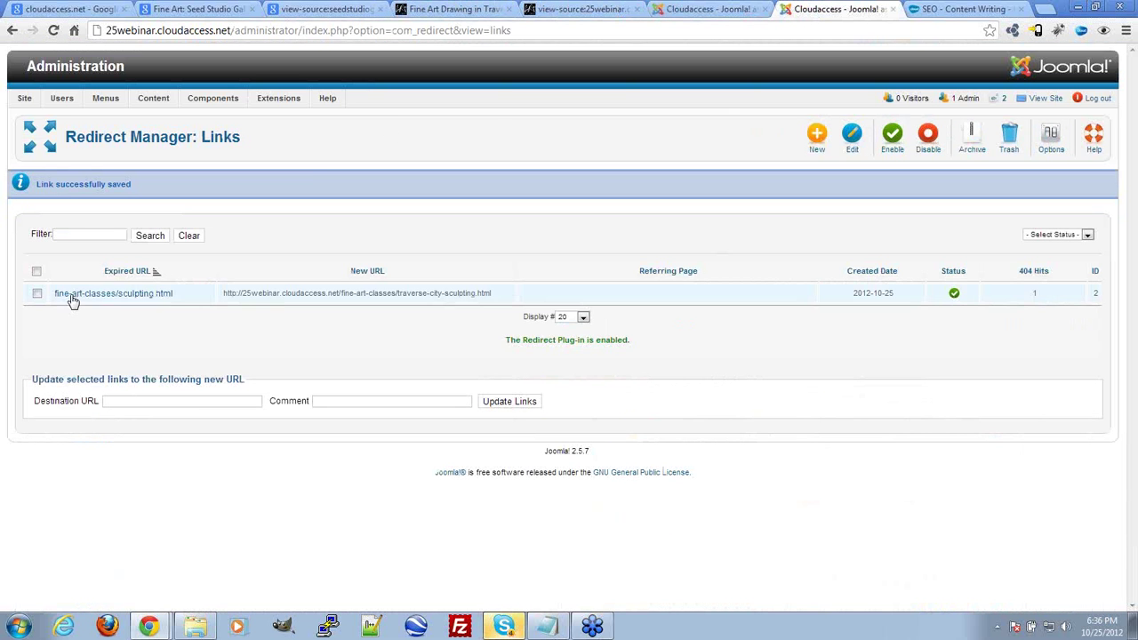
left_click(893, 10)
left_click(712, 9)
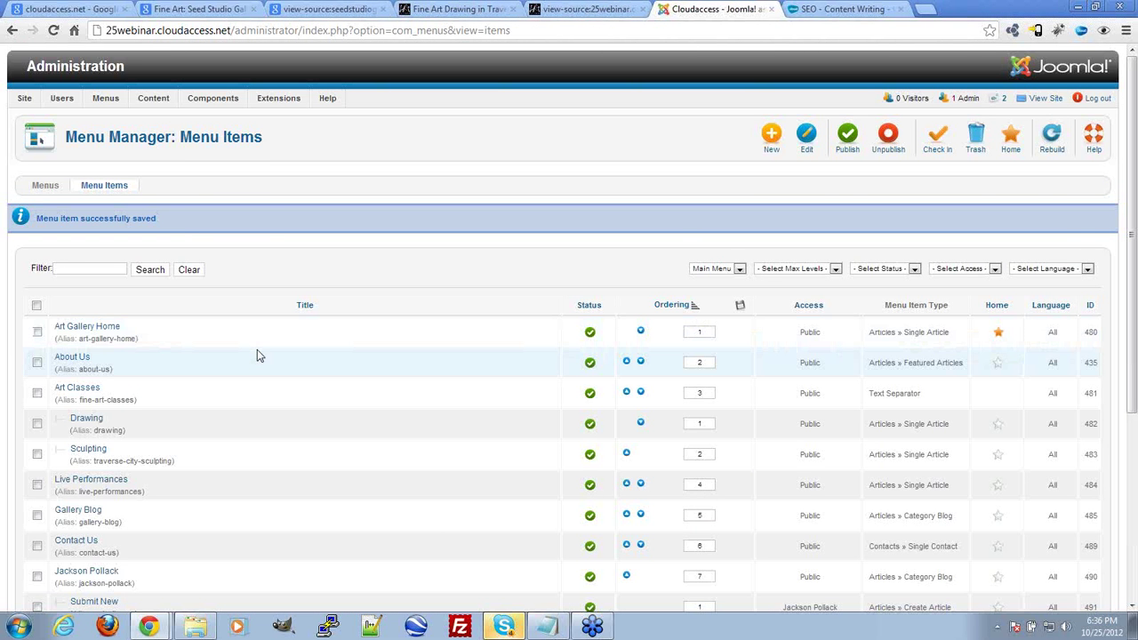
scroll(257, 356, "down", 3)
scroll(148, 264, "up", 3)
Step: Set Show Title to Show in the Article Manager's global article options and save the configuration
mouse_move(155, 100)
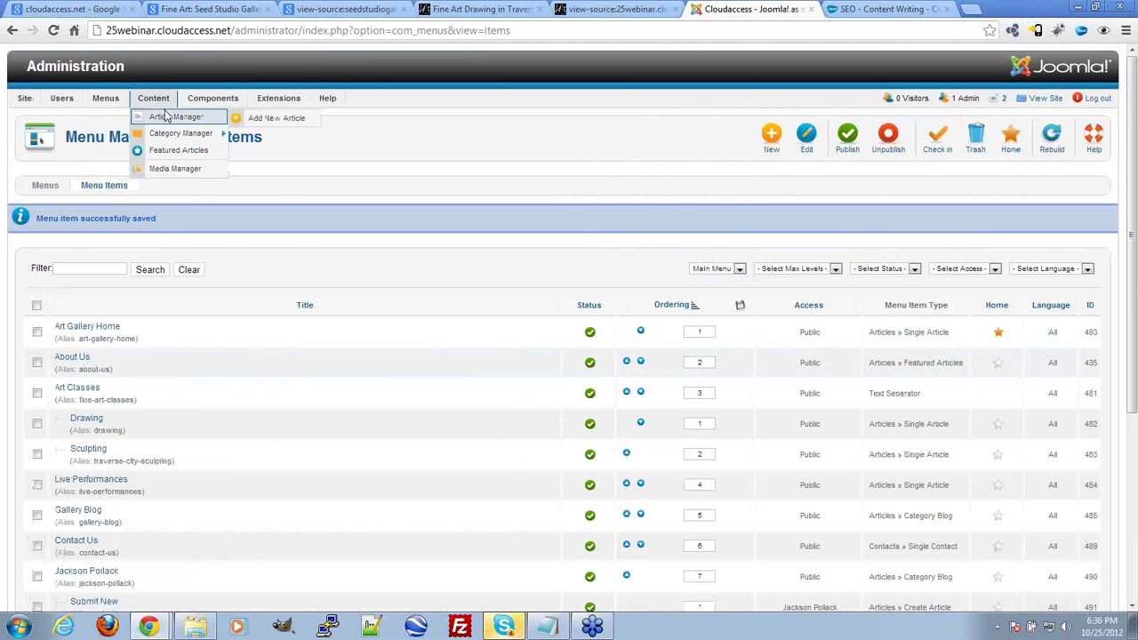
left_click(171, 118)
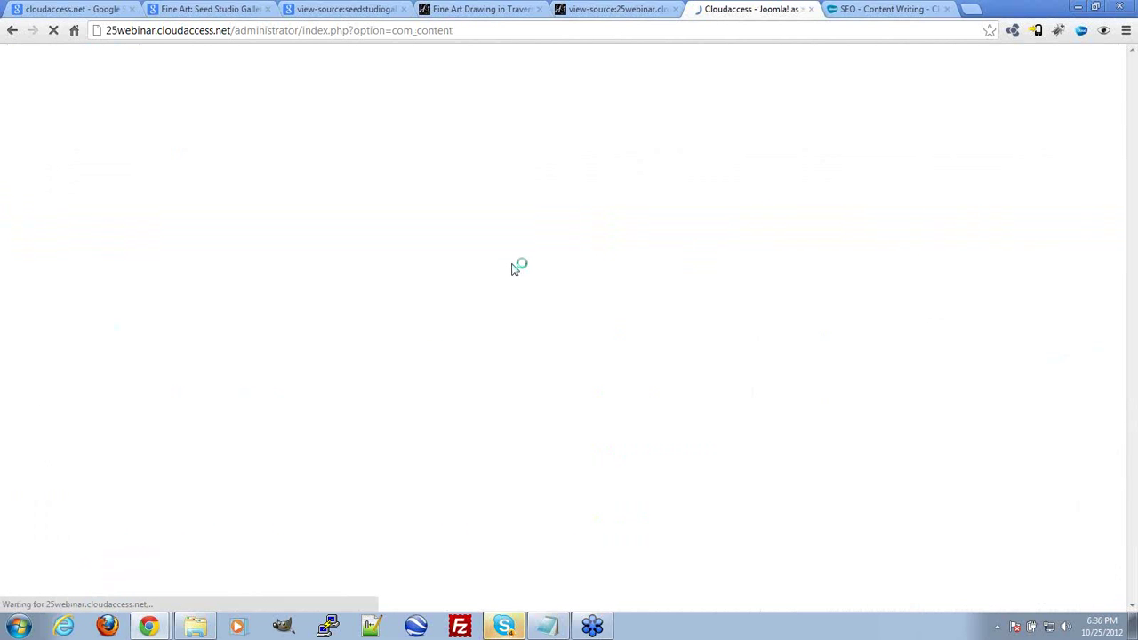
scroll(307, 308, "down", 3)
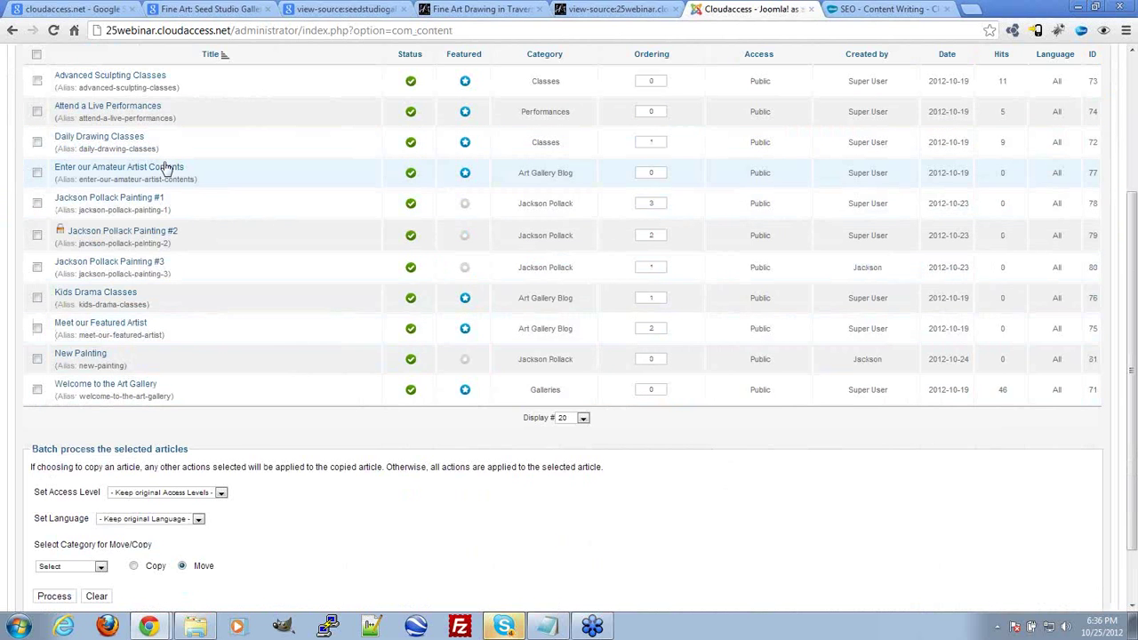
scroll(165, 168, "up", 1)
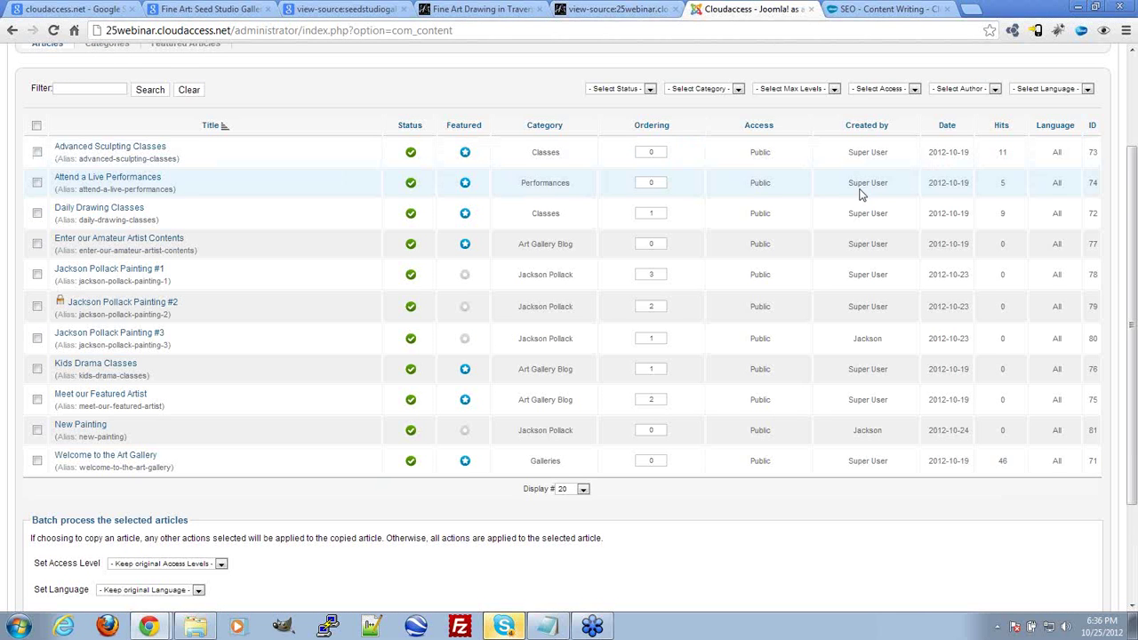
scroll(860, 194, "up", 2)
left_click(1052, 138)
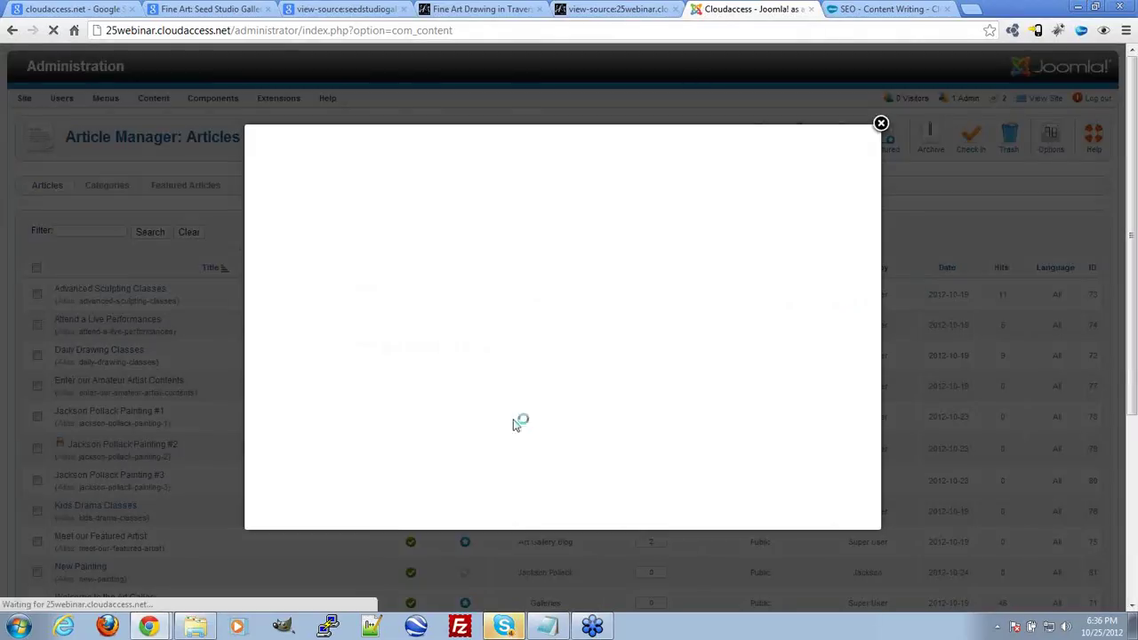
left_click(428, 269)
left_click(719, 154)
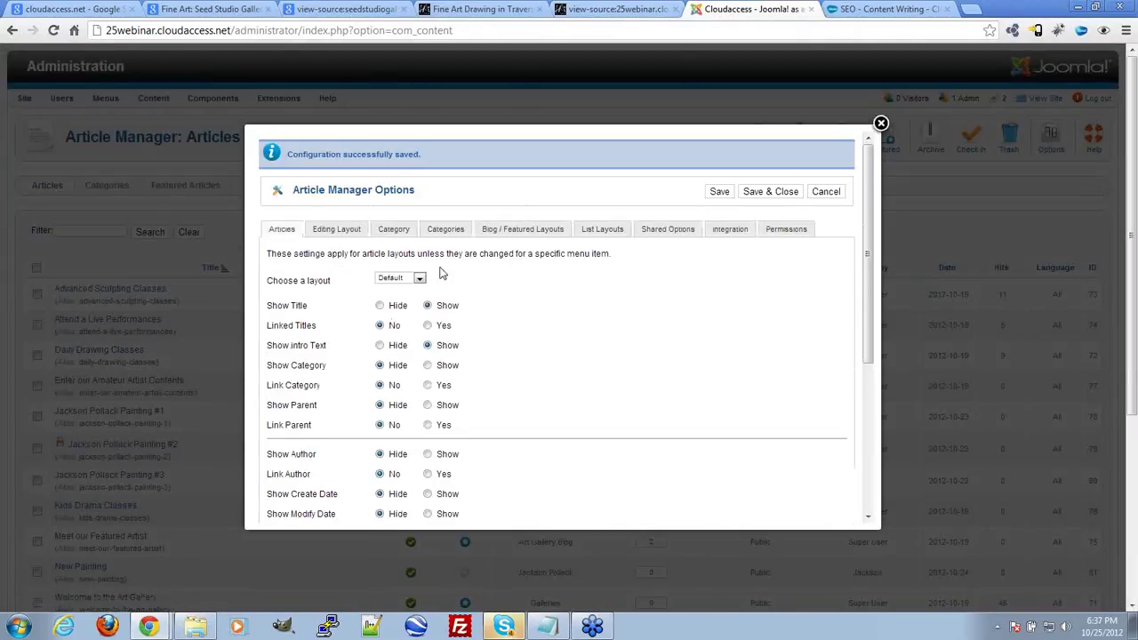
Step: Return to the gallery site's Drawing page to check the article title display
left_click(520, 7)
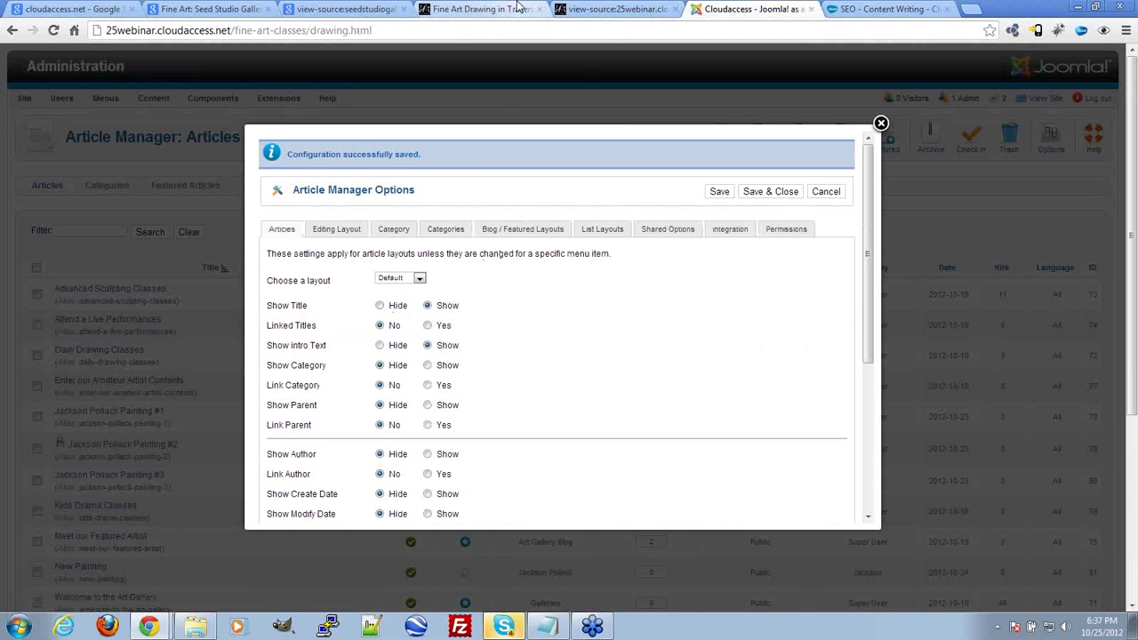
Step: Reload the fine art drawing page and check the area where the article heading is displayed
key("F5")
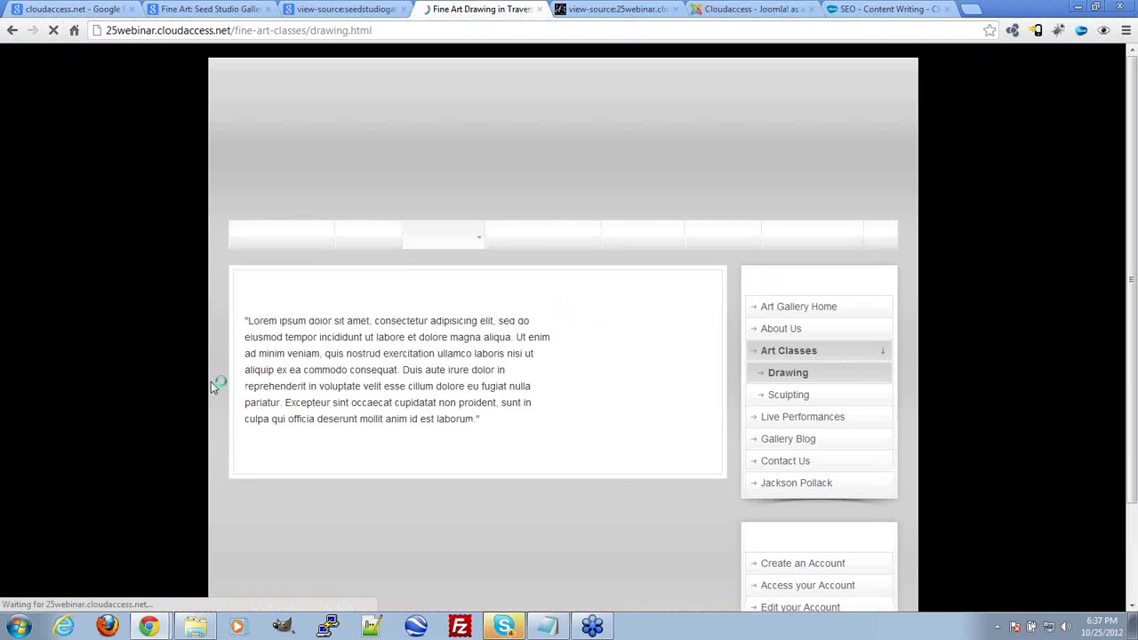
left_click_drag(242, 291, 579, 290)
left_click(579, 290)
Step: Set the global Show Title option for articles to Hide, then save and close the Article Manager options
left_click(722, 7)
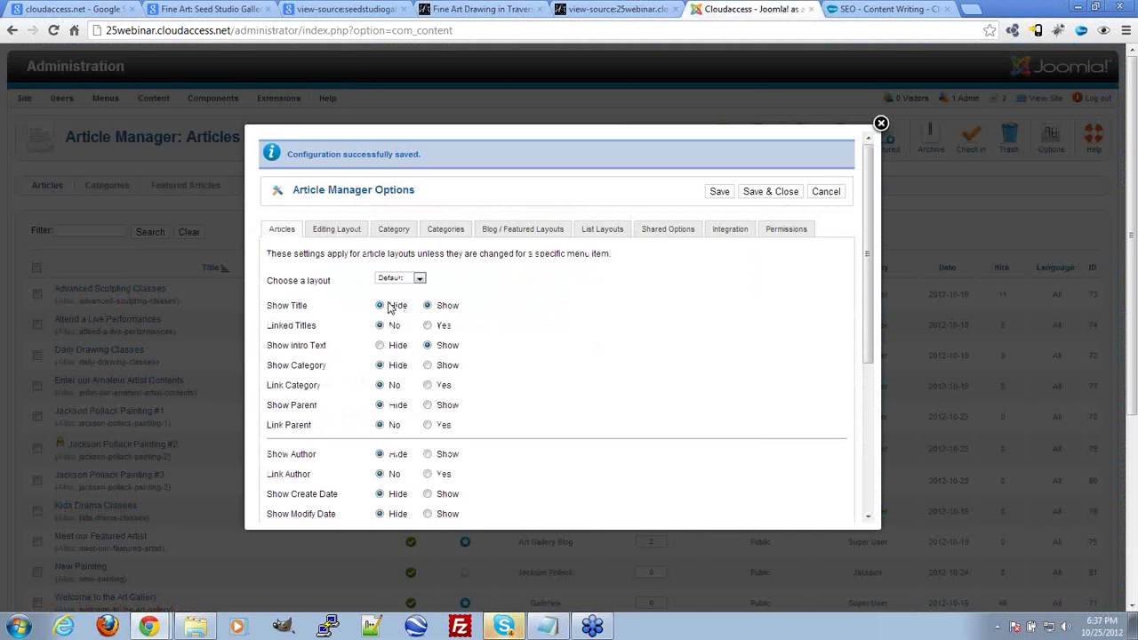
left_click(796, 188)
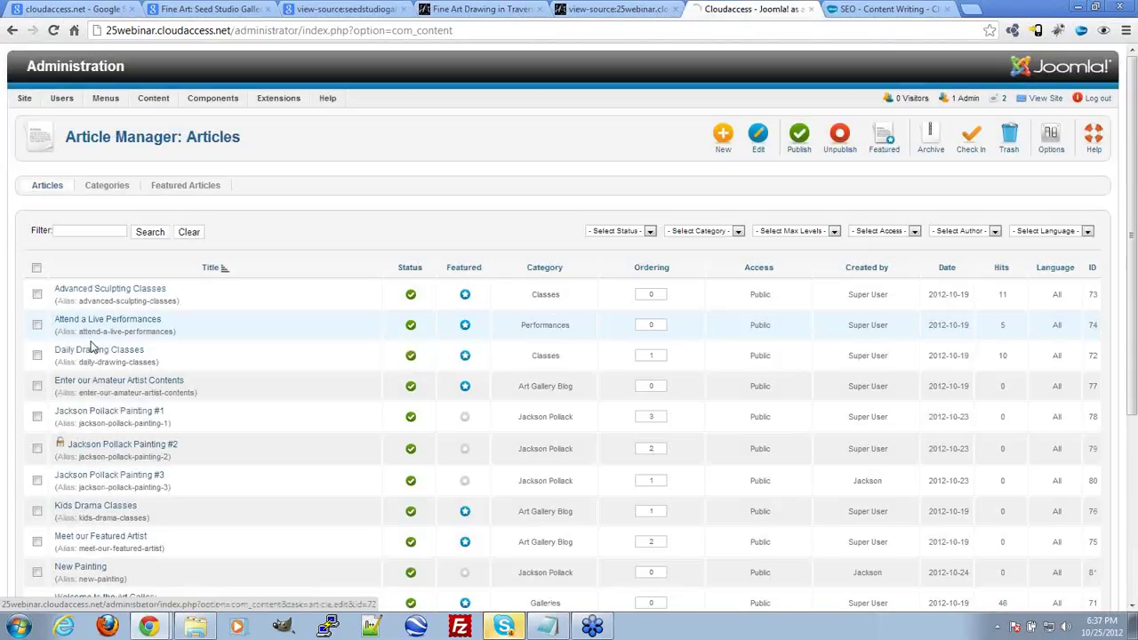
Step: Save the Daily Drawing Classes article with meta description "We offer daily drawing classes in the Traverse City area. Stop by today for a free lesson."
left_click(100, 351)
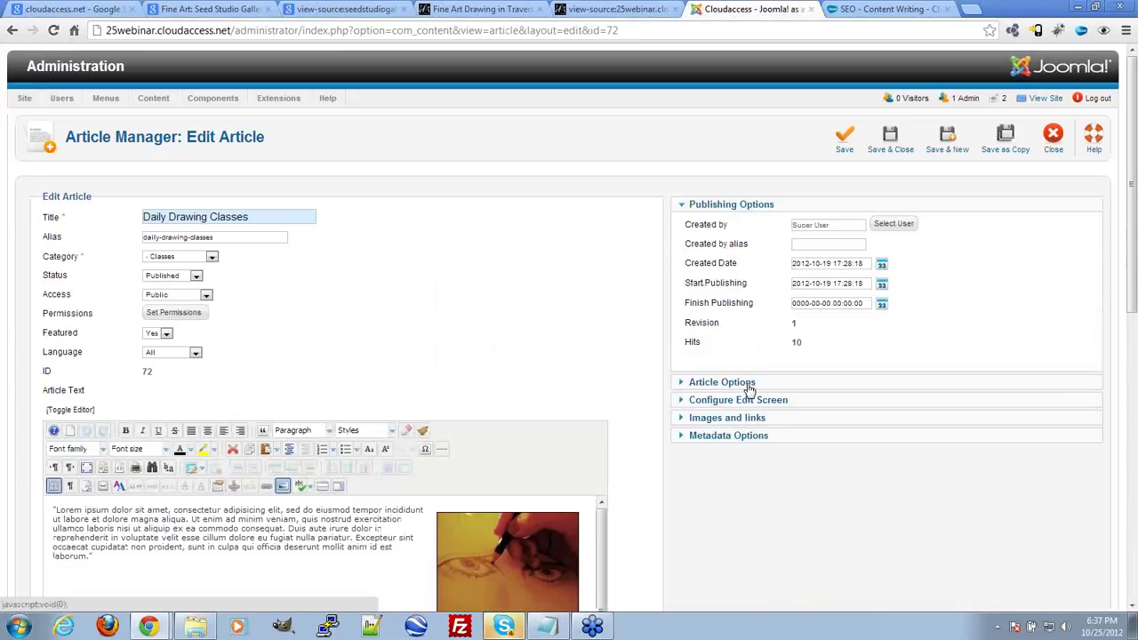
left_click(745, 438)
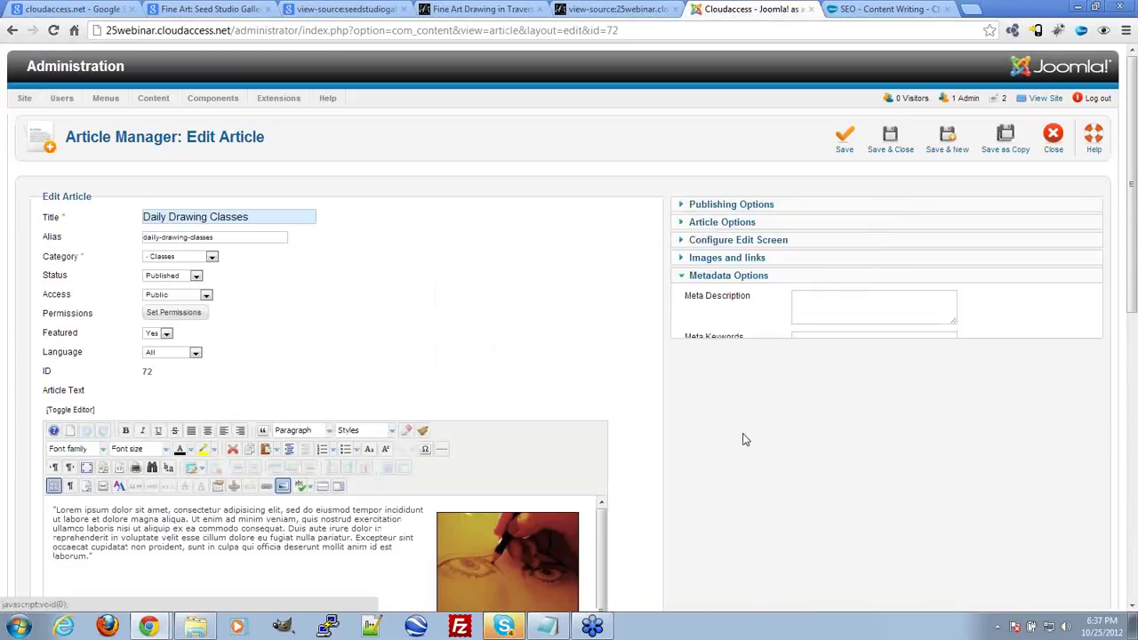
left_click(882, 308)
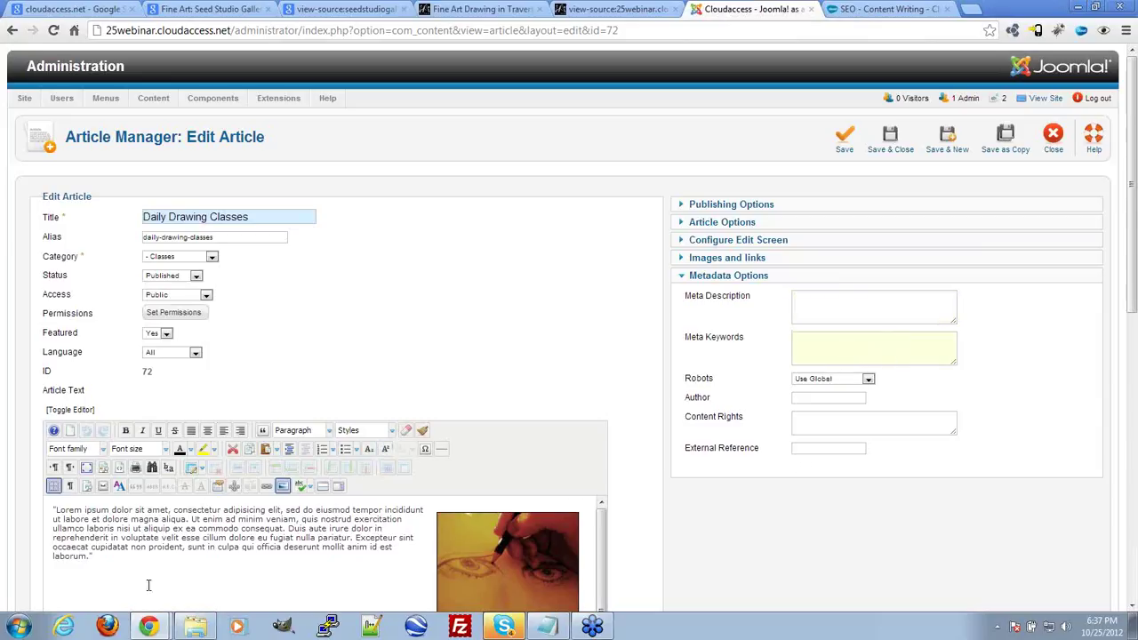
left_click(853, 302)
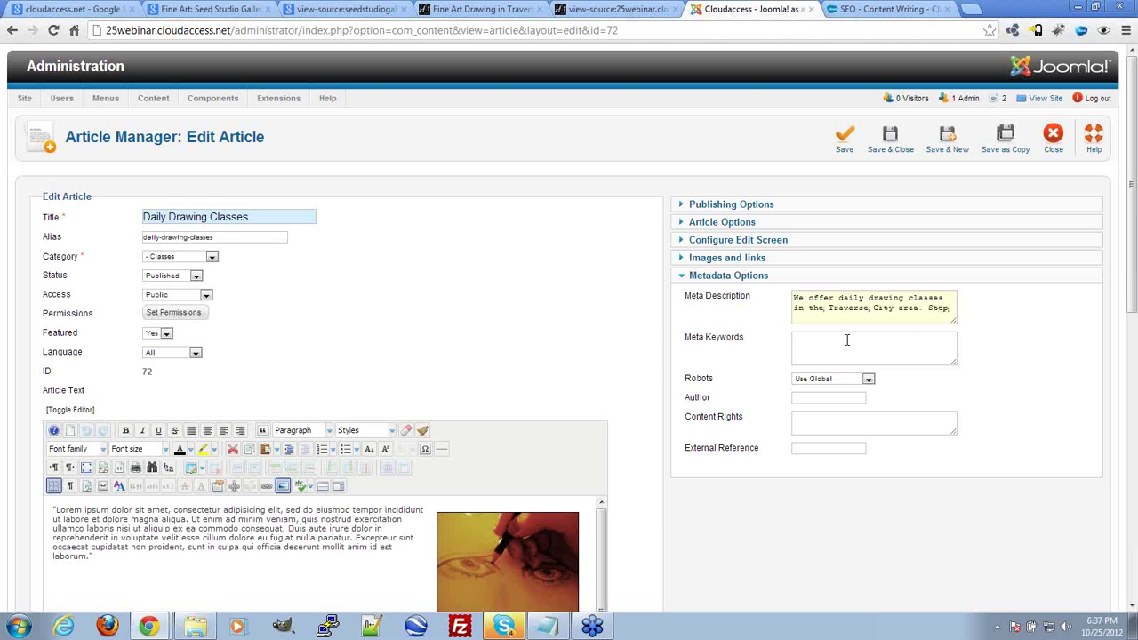
type("by today for a free lesson.")
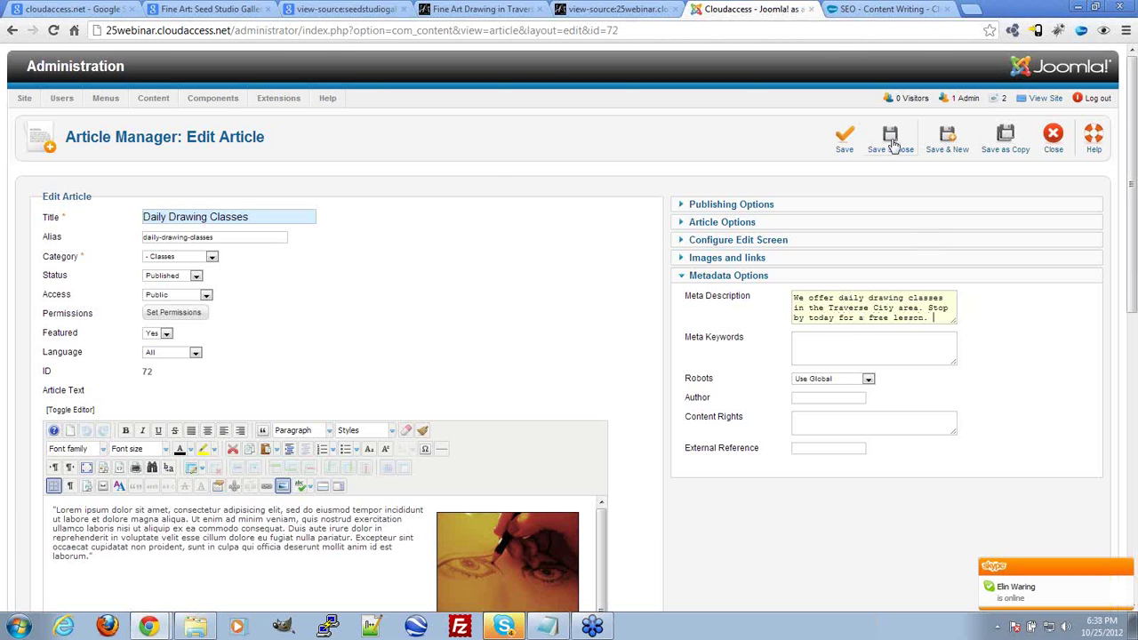
left_click(890, 142)
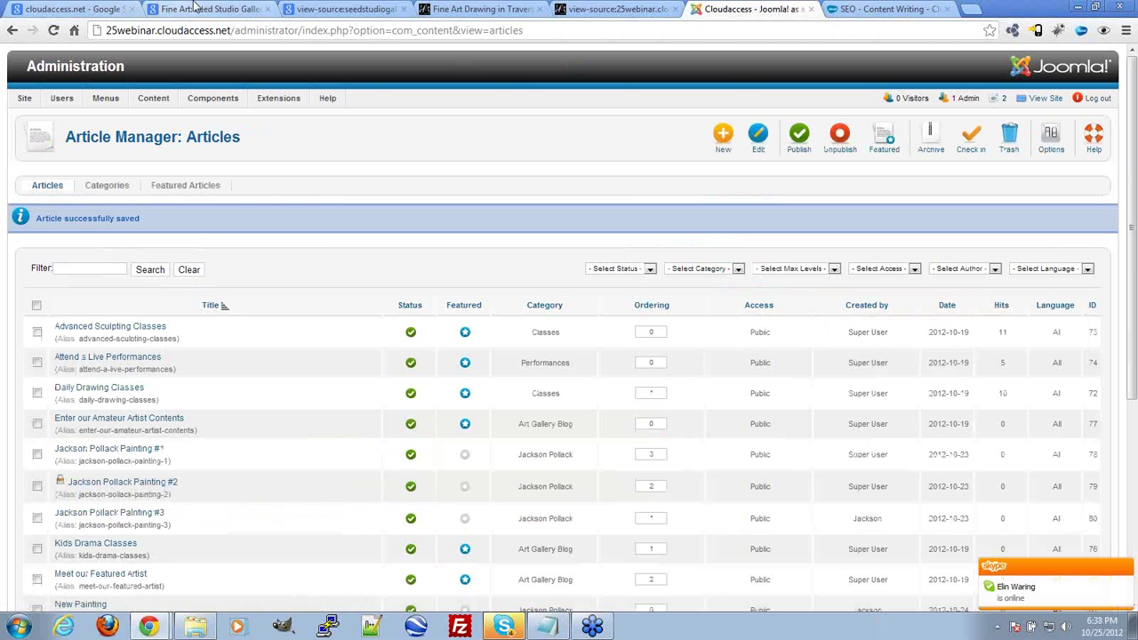
Step: Return to the Google search page and select its existing query for replacement
left_click(107, 8)
left_click_drag(257, 89, 160, 90)
type("daily dr")
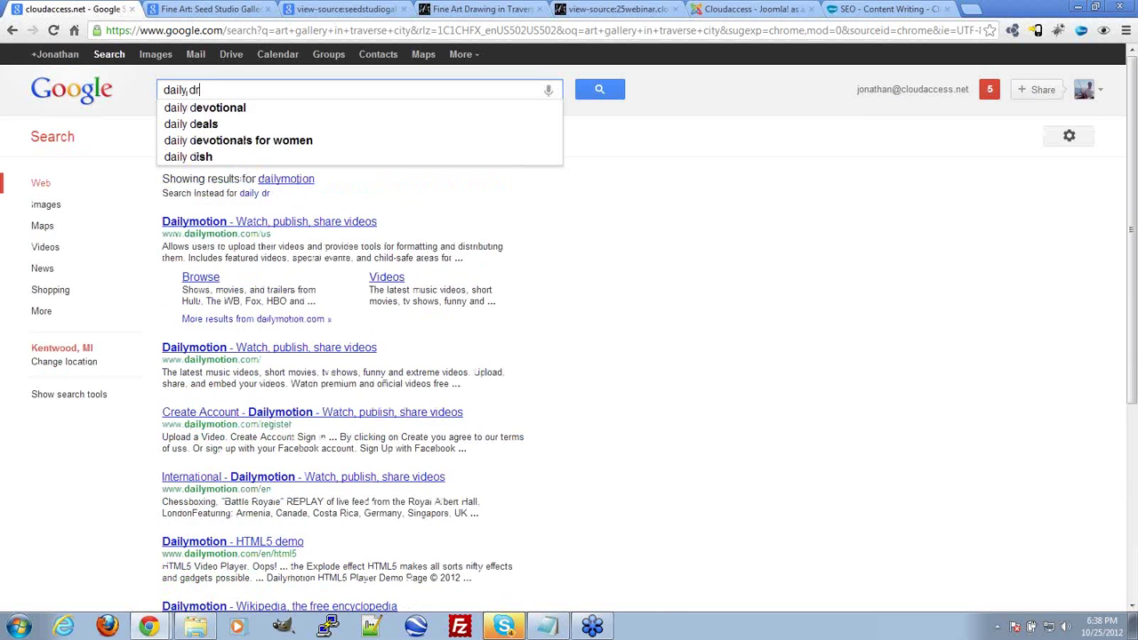
type("awing ti")
key("BackSpace")
key("BackSpace")
key("BackSpace")
key("BackSpace")
key("BackSpace")
key("BackSpace")
key("BackSpace")
key("BackSpace")
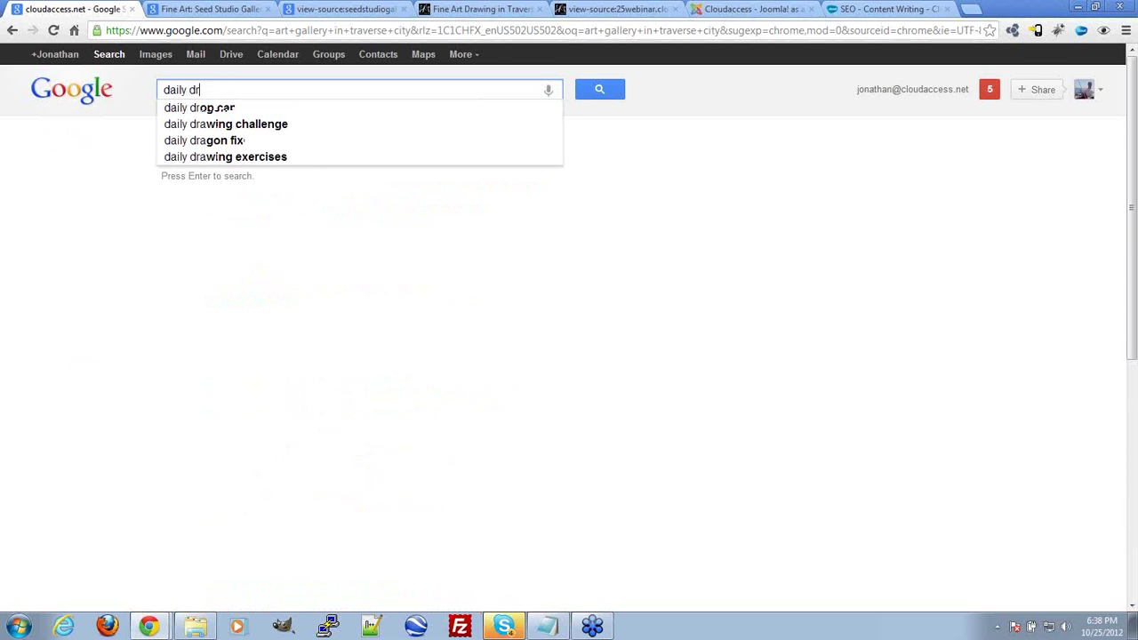
key("BackSpace")
key("BackSpace")
key("BackSpace")
key("BackSpace")
key("BackSpace")
key("BackSpace")
key("BackSpace")
key("BackSpace")
Step: Search Google for "drawing classes traverse city" and examine the titles and descriptions of the results
type("drawing")
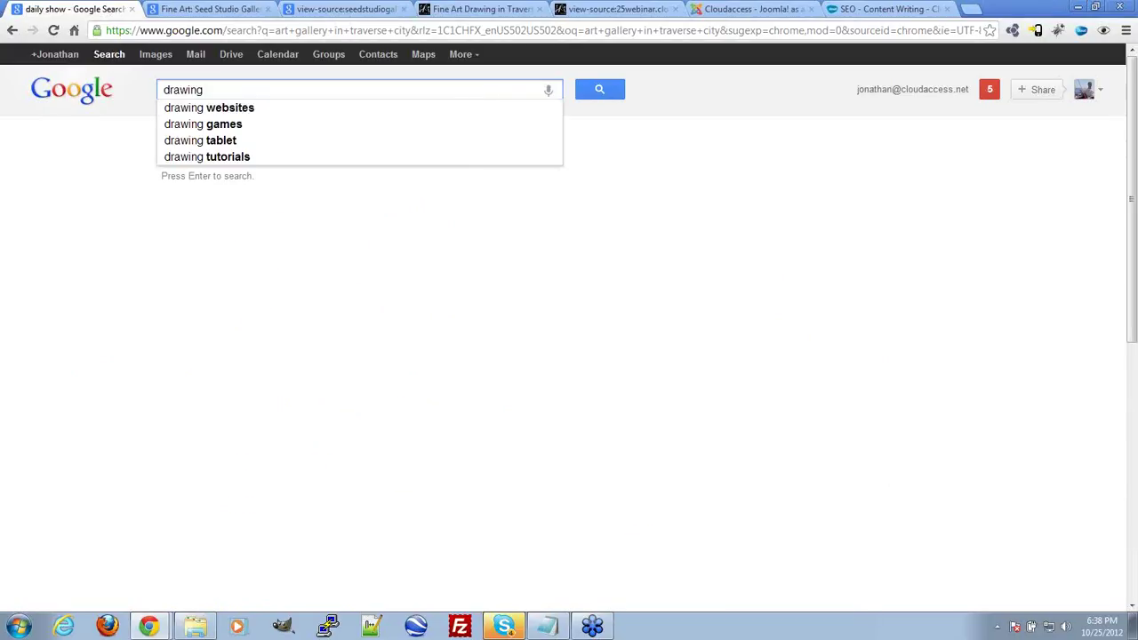
type("classes trave")
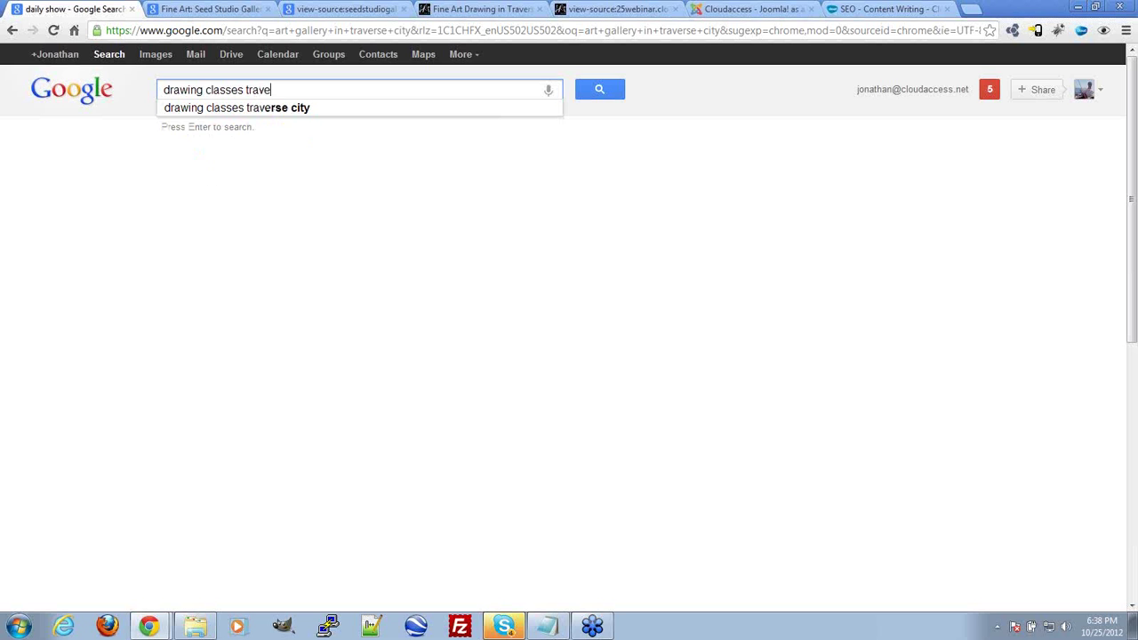
type("rse city")
key("Return")
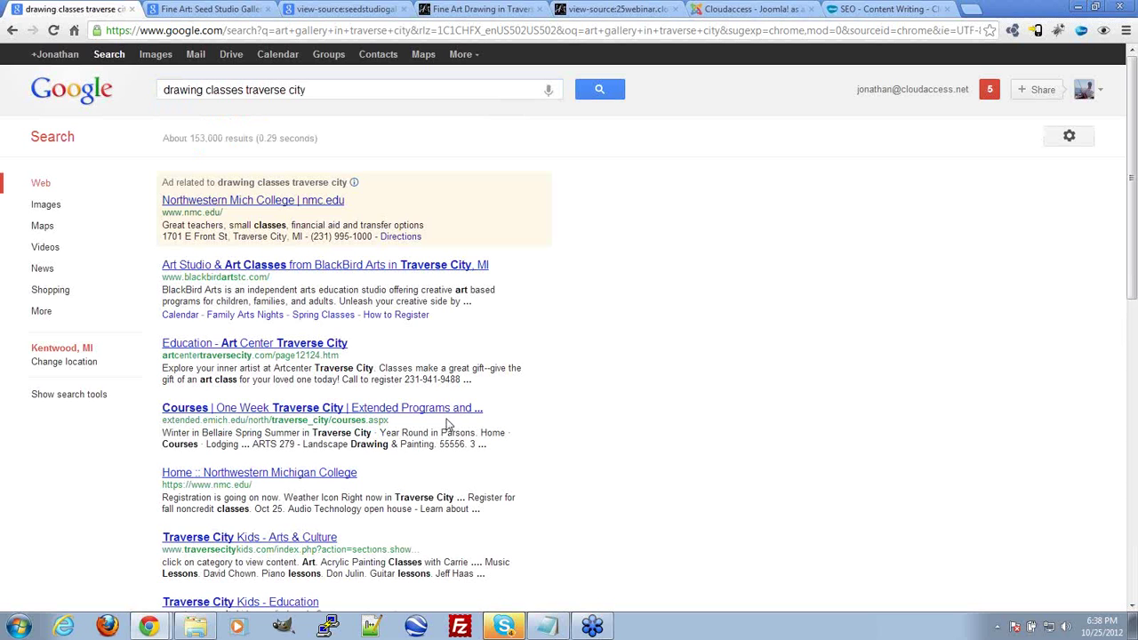
scroll(663, 349, "down", 2)
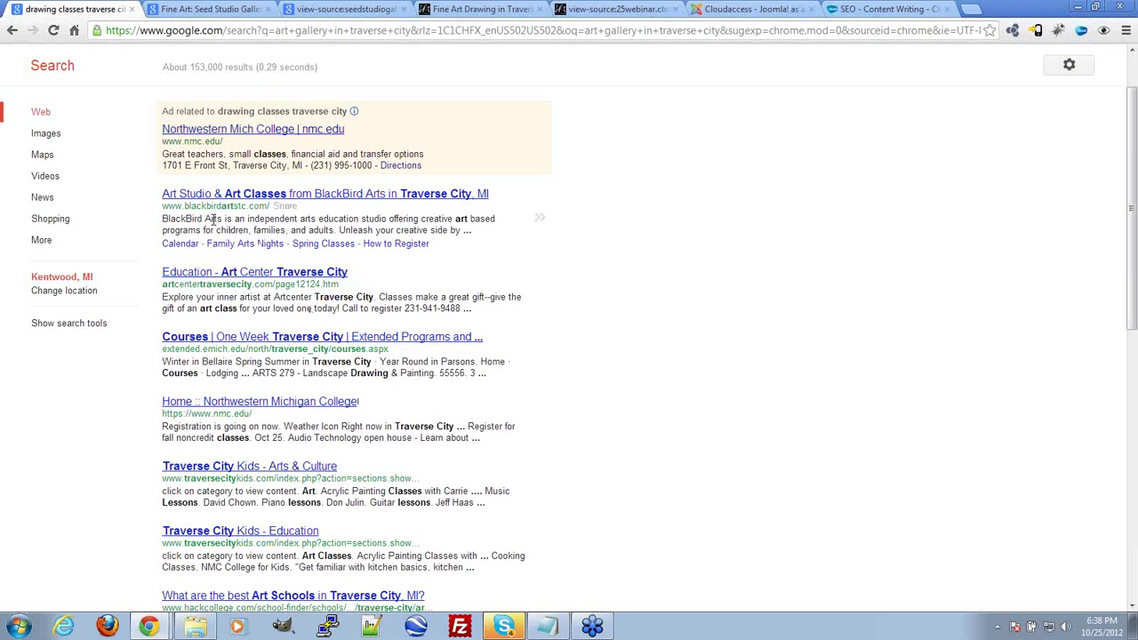
scroll(766, 389, "down", 2)
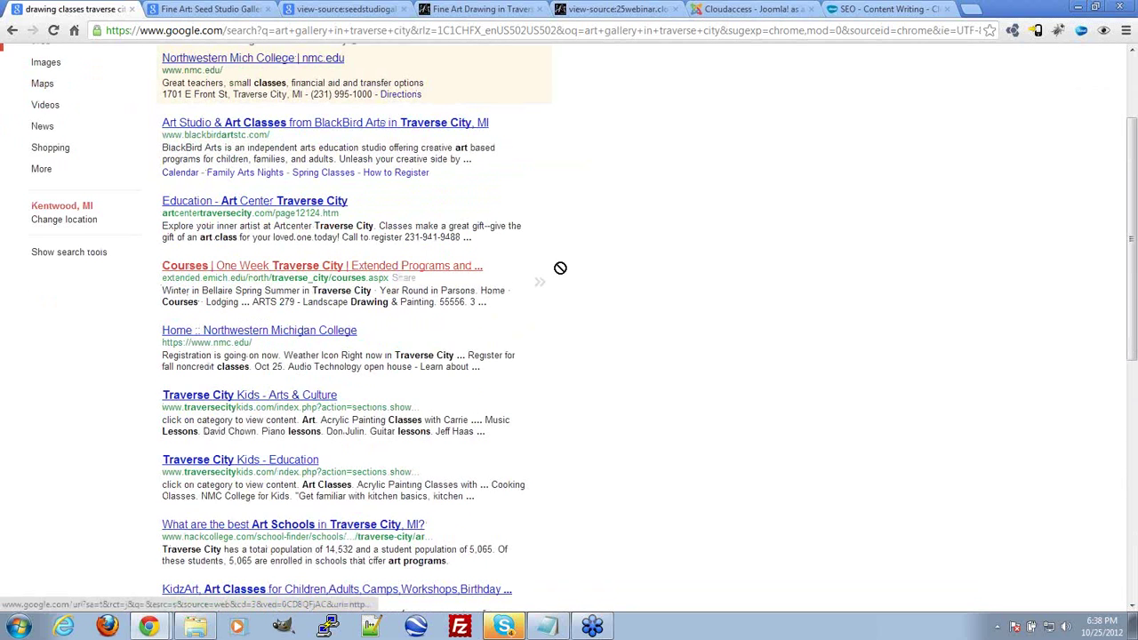
left_click_drag(158, 265, 191, 303)
left_click(276, 303)
left_click(192, 302)
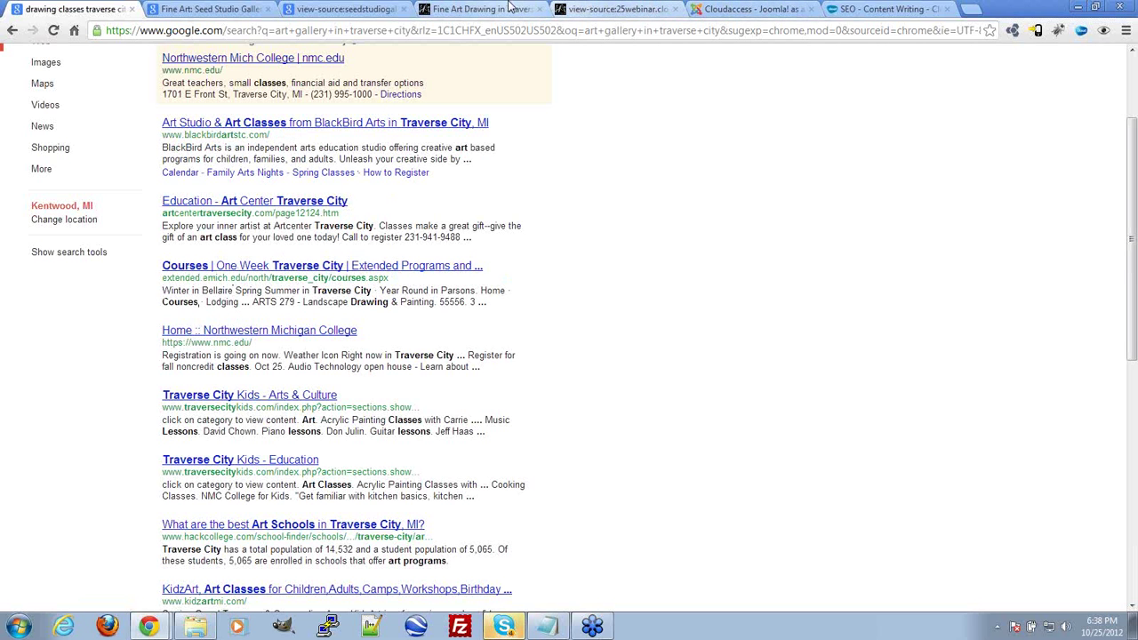
Step: Examine the meta description in the drawing page's source code, then close the source view
left_click(592, 7)
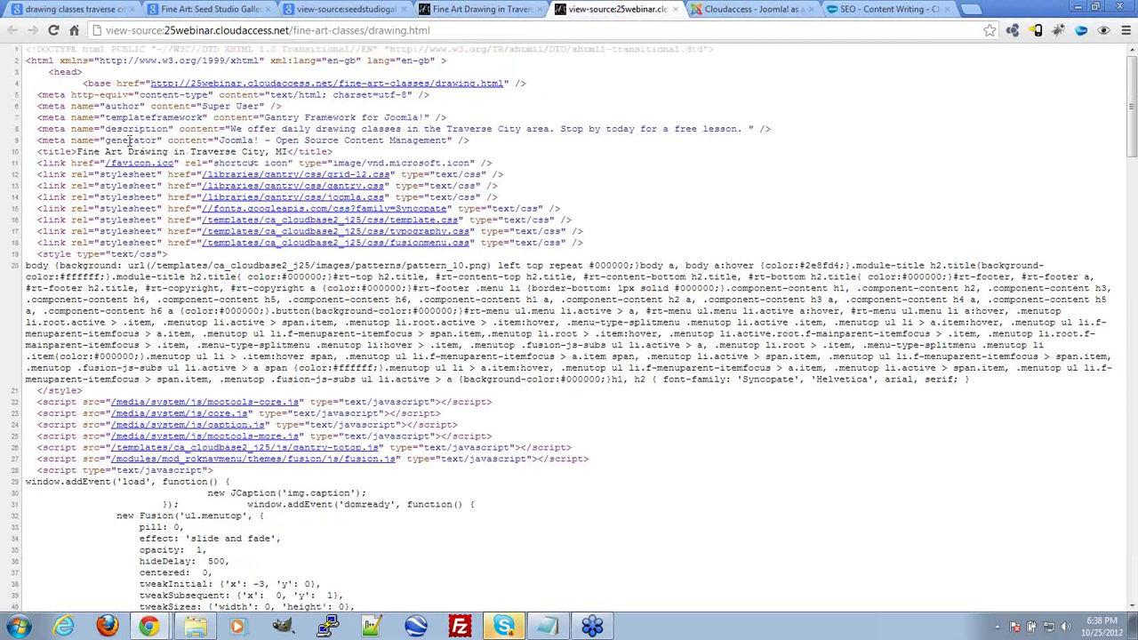
left_click_drag(283, 129, 767, 130)
left_click(859, 137)
left_click(675, 10)
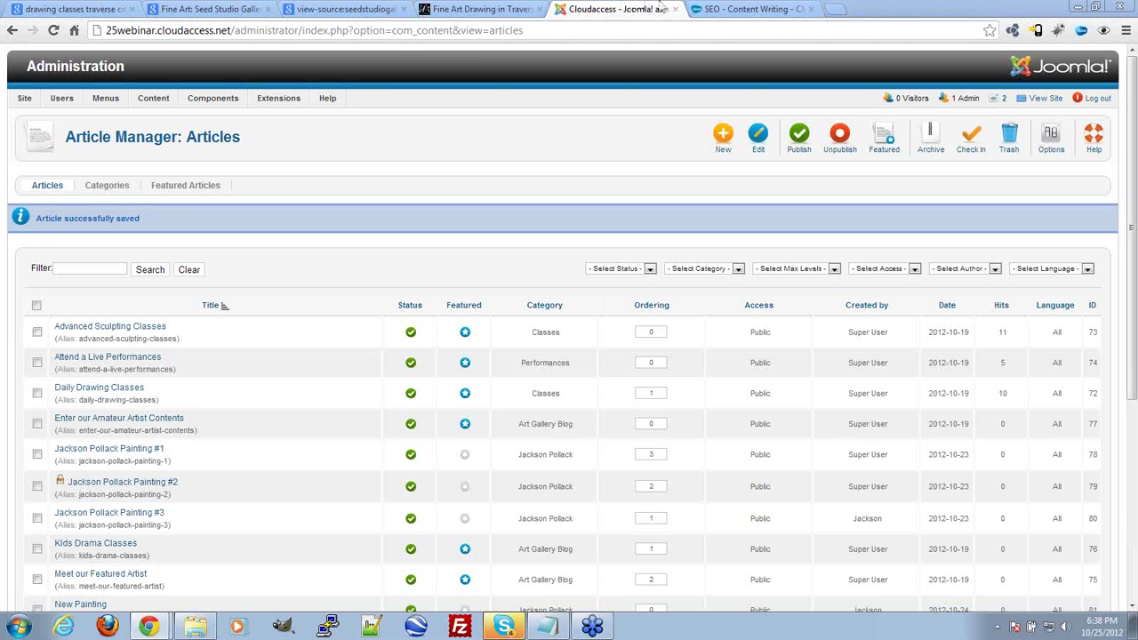
Step: Return to the live drawing page and examine its Art Classes submenu and the path in its URL
left_click(497, 7)
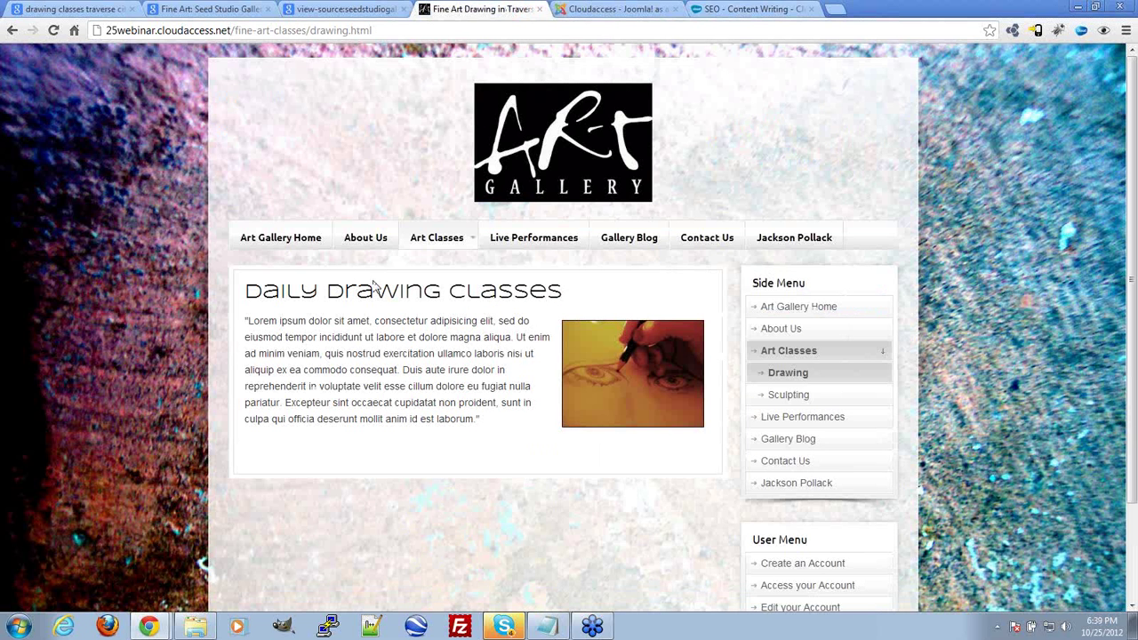
mouse_move(440, 244)
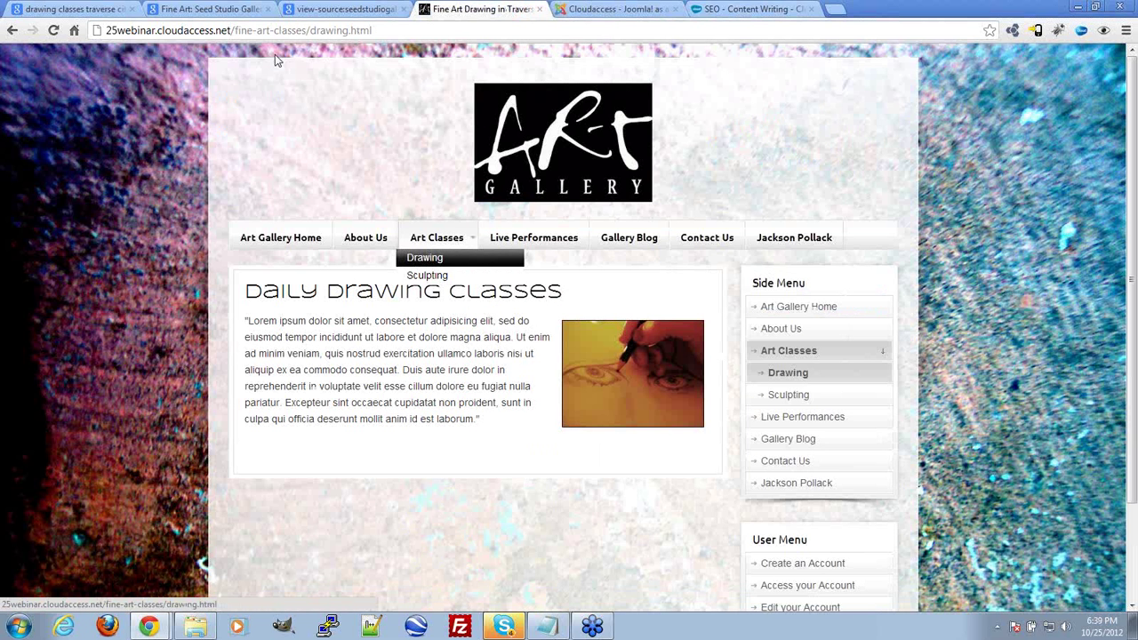
left_click_drag(234, 30, 392, 30)
left_click(392, 30)
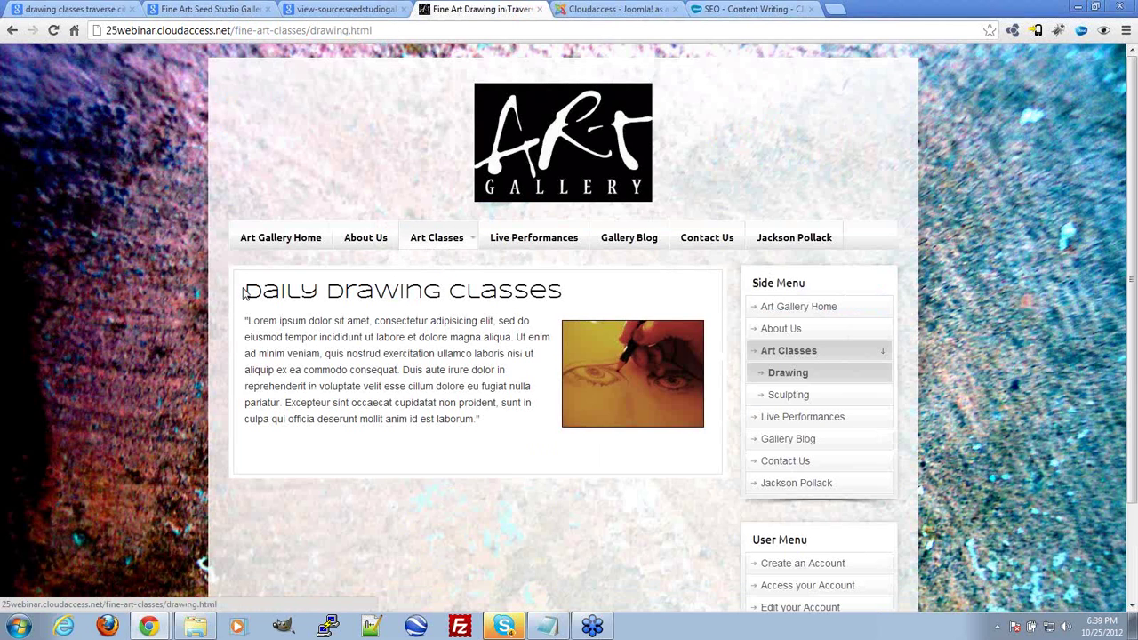
Step: Open the Art Gallery Home page and look through its banner, headings and article content
left_click(298, 245)
scroll(460, 441, "down", 2)
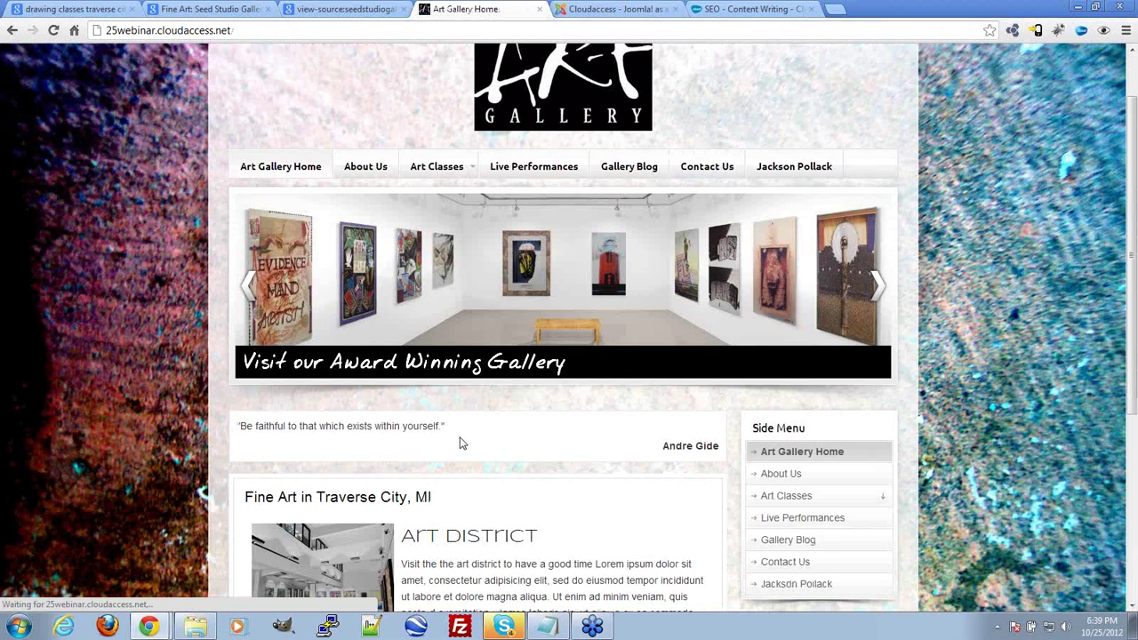
triple_click(412, 363)
left_click_drag(412, 378, 507, 388)
left_click(591, 392)
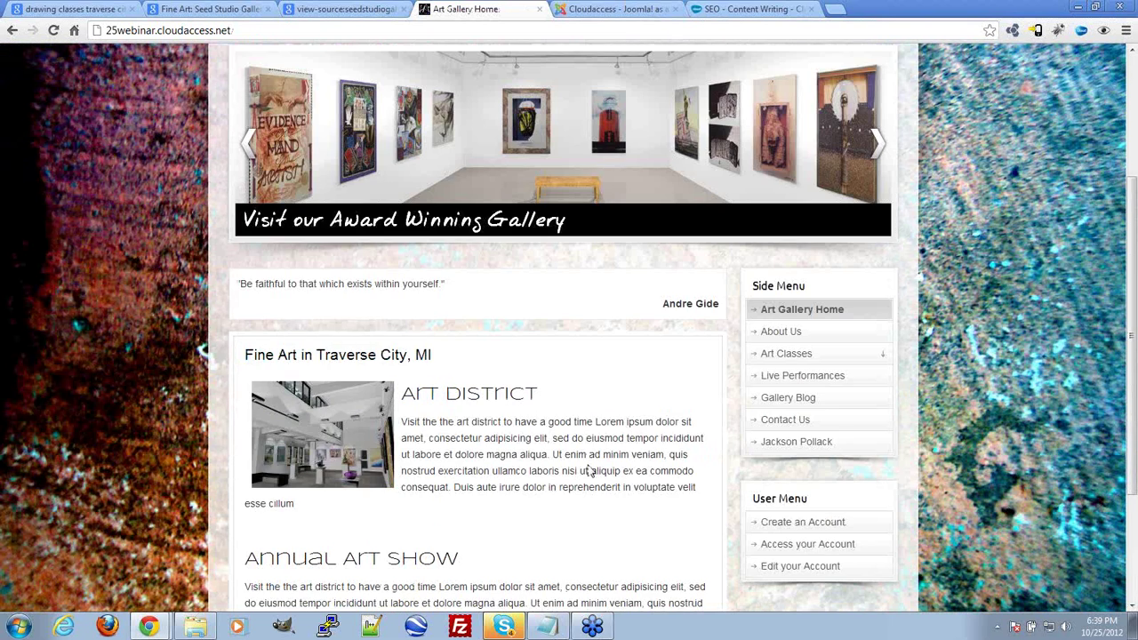
scroll(587, 471, "down", 2)
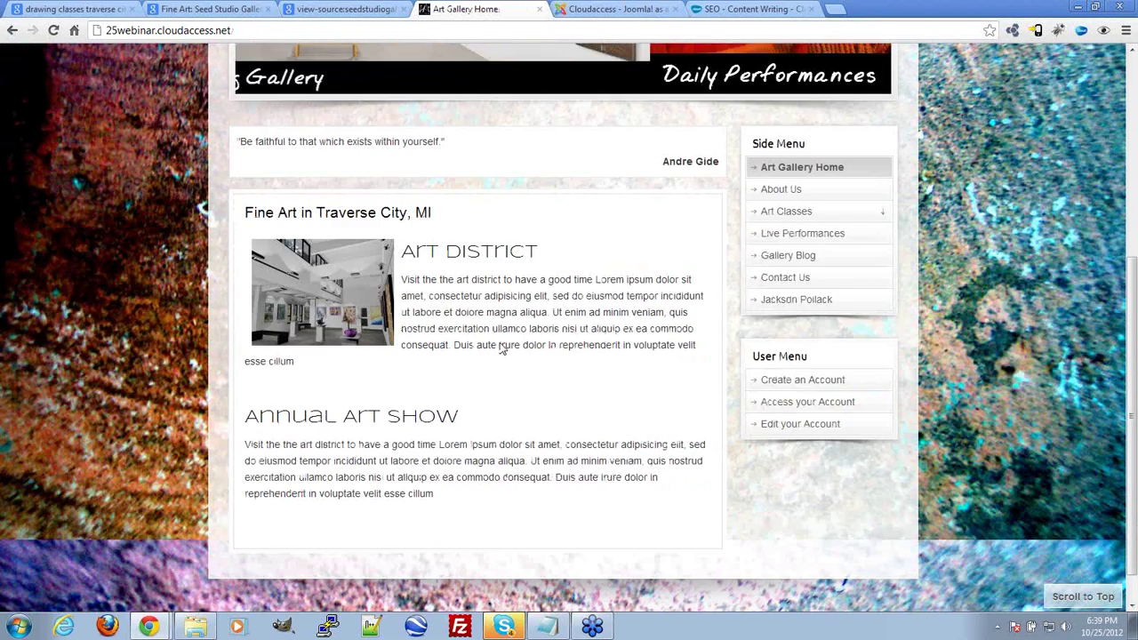
scroll(610, 440, "up", 3)
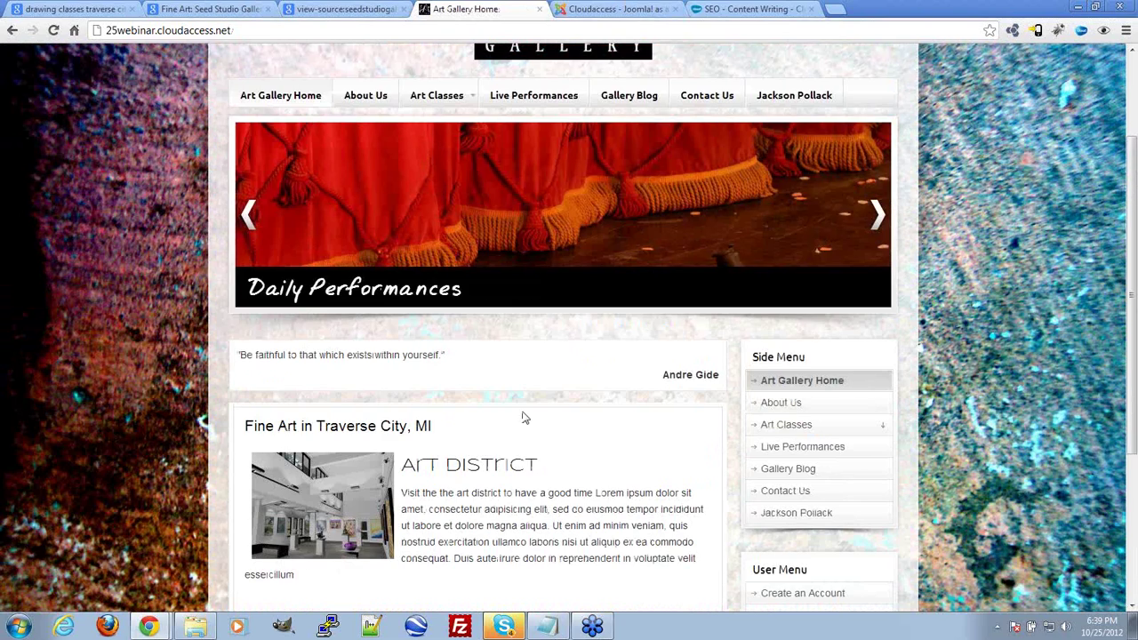
scroll(554, 526, "up", 1)
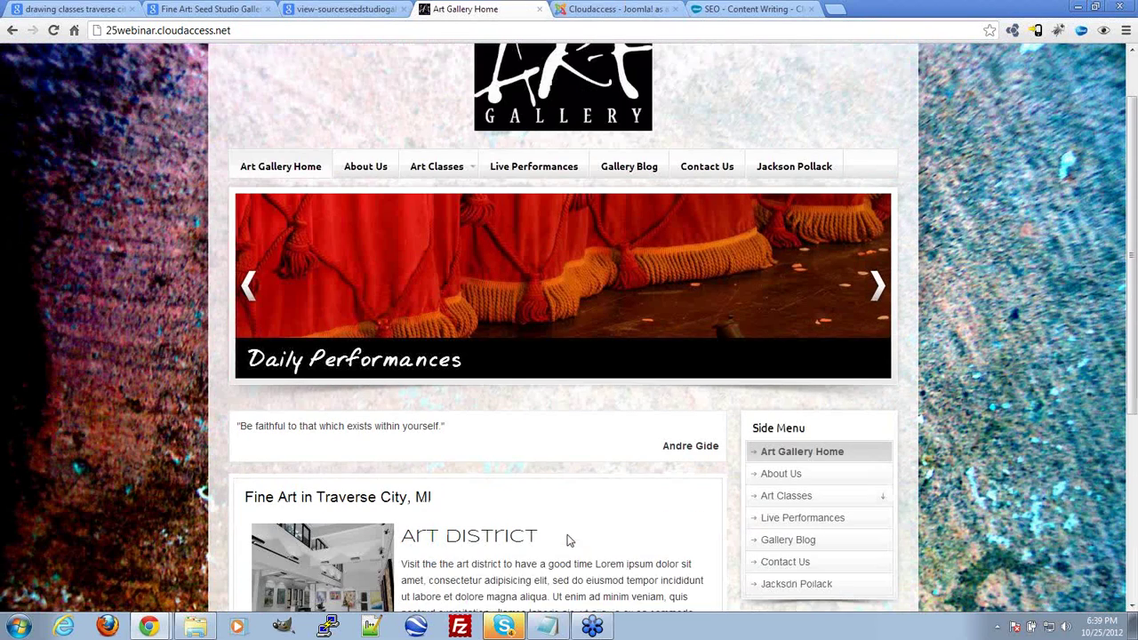
Step: Highlight parts of the Art District paragraph on the home page to examine its body text
scroll(569, 539, "down", 2)
left_click_drag(401, 422, 648, 516)
left_click(648, 516)
left_click_drag(419, 454, 617, 454)
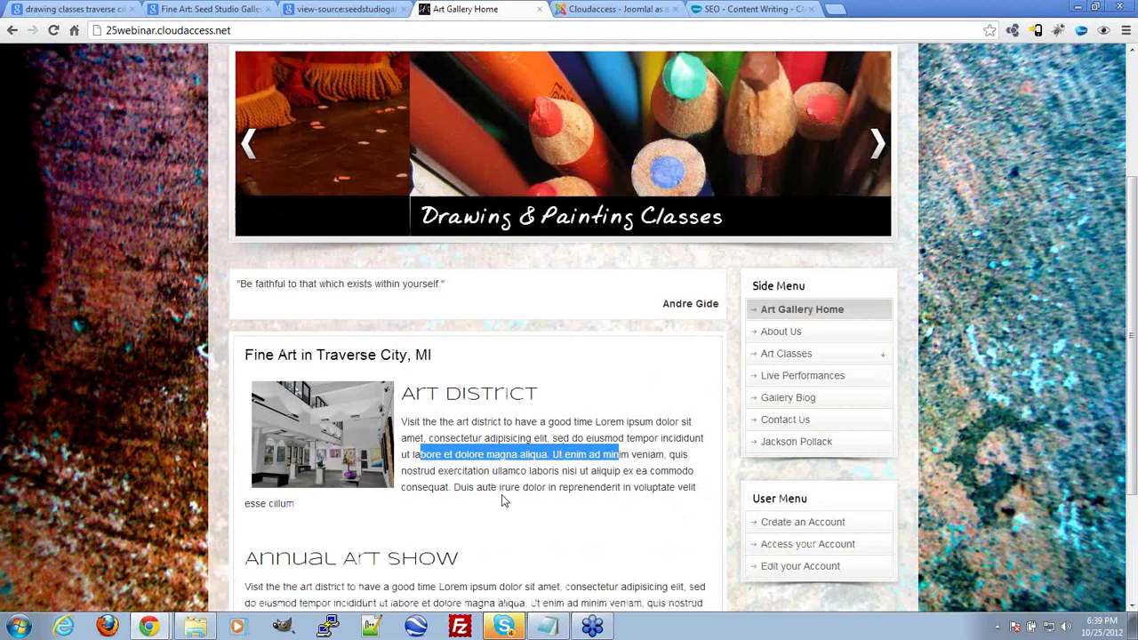
Step: Open the Drawing page under Art Classes on the live site to check its layout
scroll(503, 500, "up", 2)
mouse_move(442, 160)
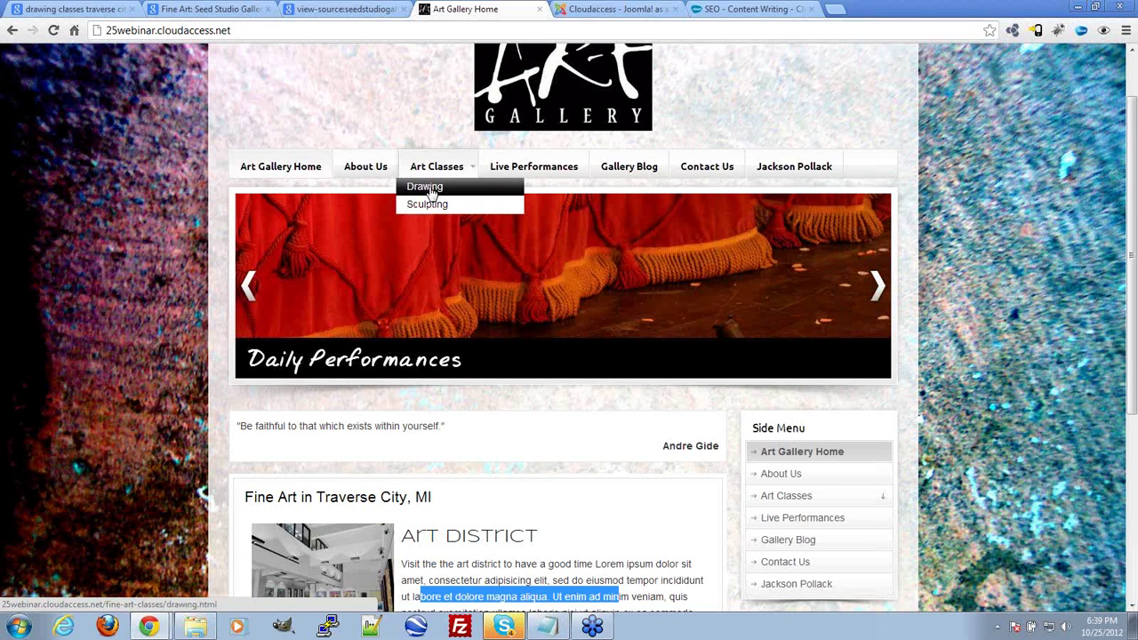
left_click(446, 194)
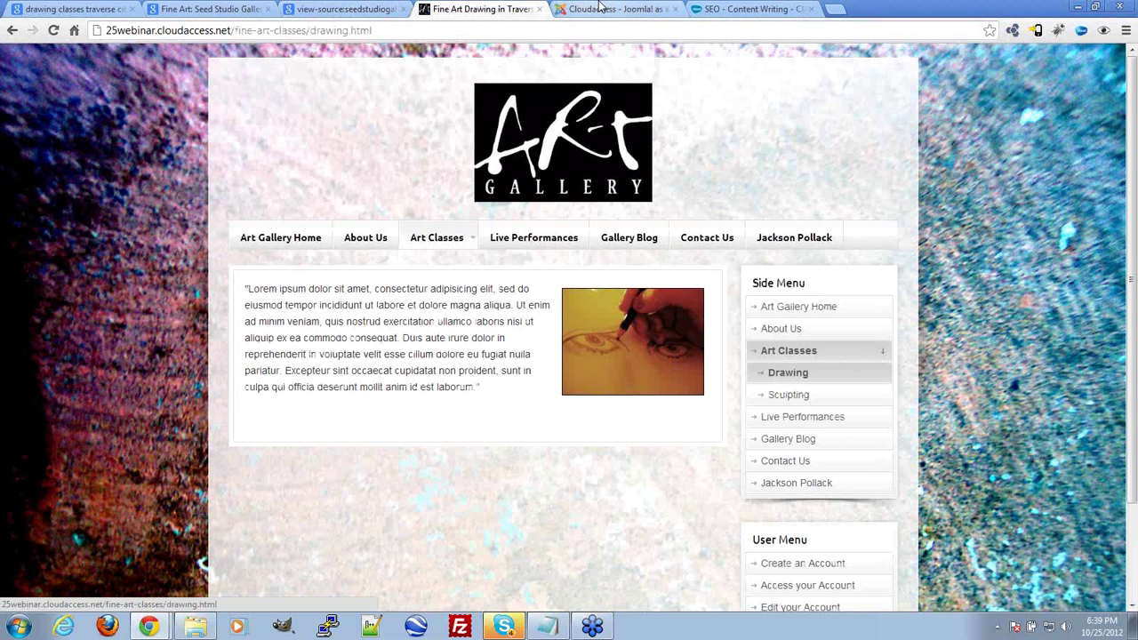
Step: Open the "Welcome to the Art Gallery" article for editing in the Joomla administration
key("ctrl+Tab")
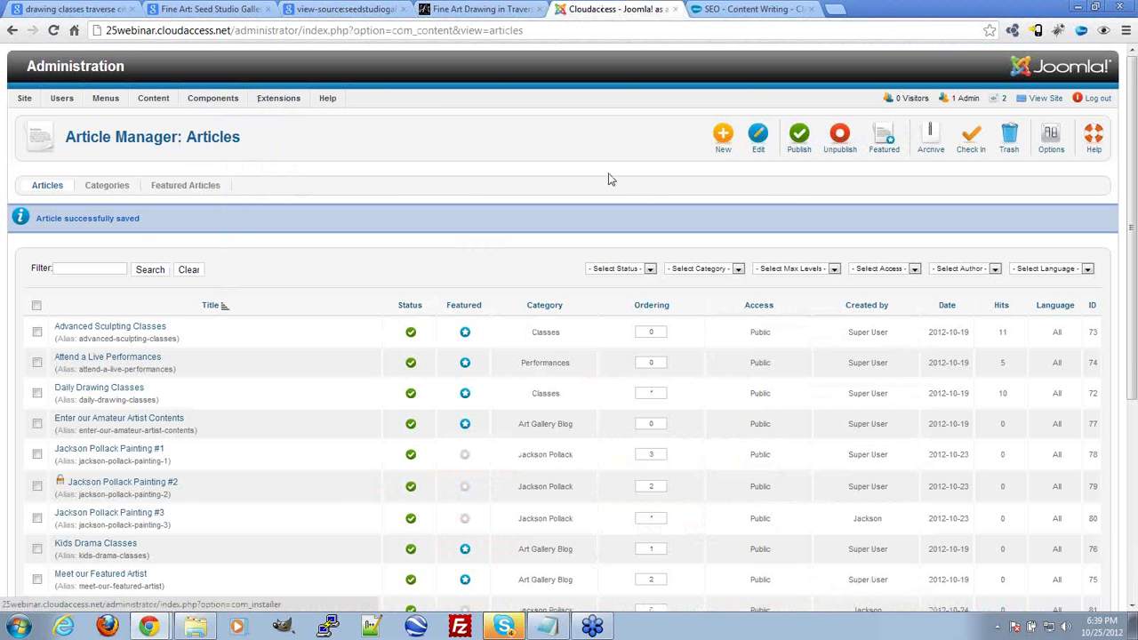
scroll(614, 189, "down", 1)
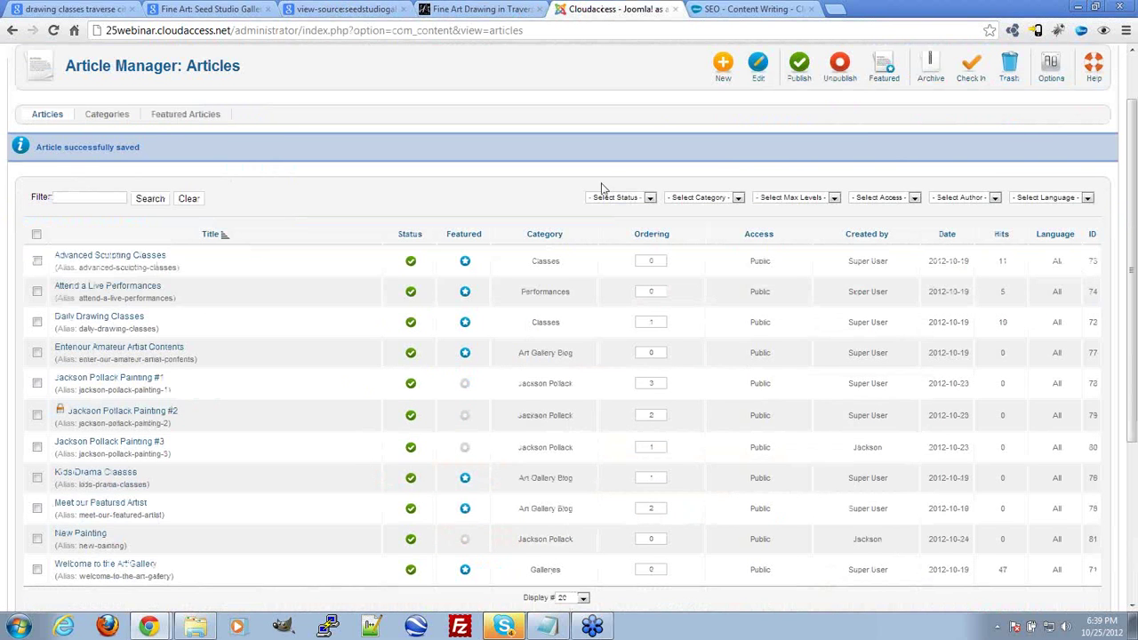
left_click(122, 569)
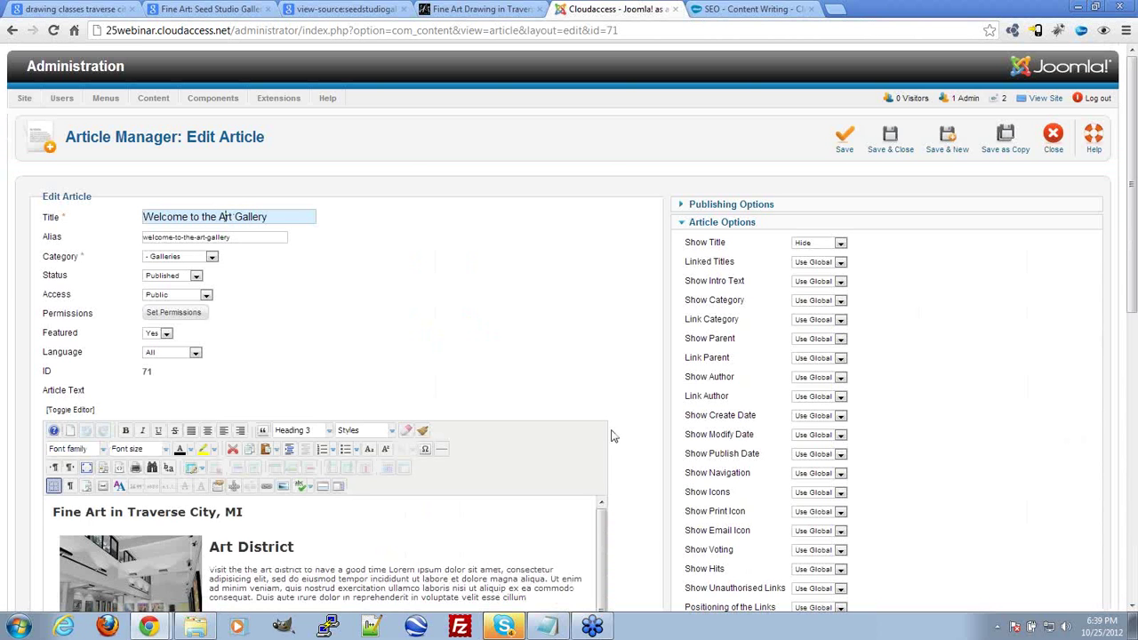
type("Fine")
Step: Remove the duplicated word "the" from the first sentence of the Art District paragraph
scroll(323, 361, "down", 3)
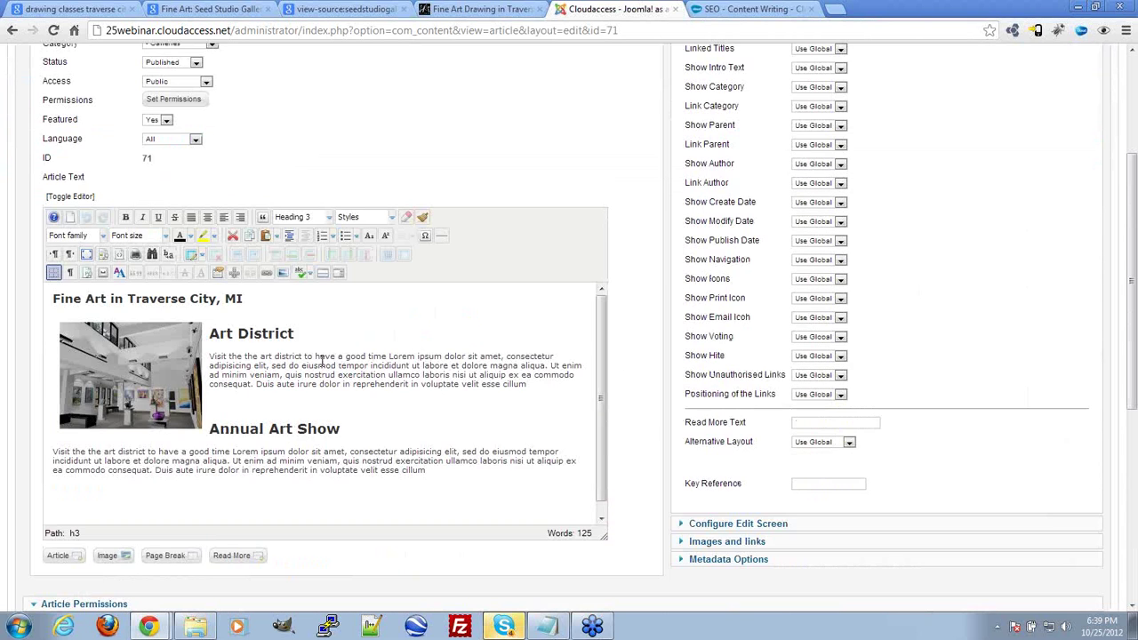
left_click(259, 358)
key("BackSpace")
key("BackSpace")
key("BackSpace")
key("BackSpace")
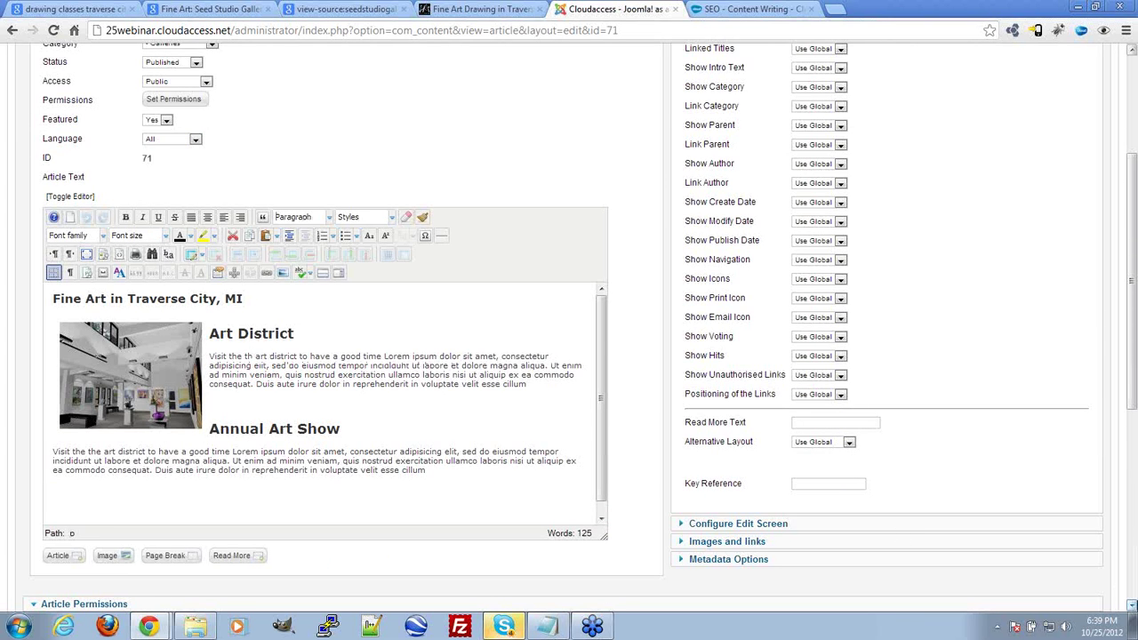
key("BackSpace")
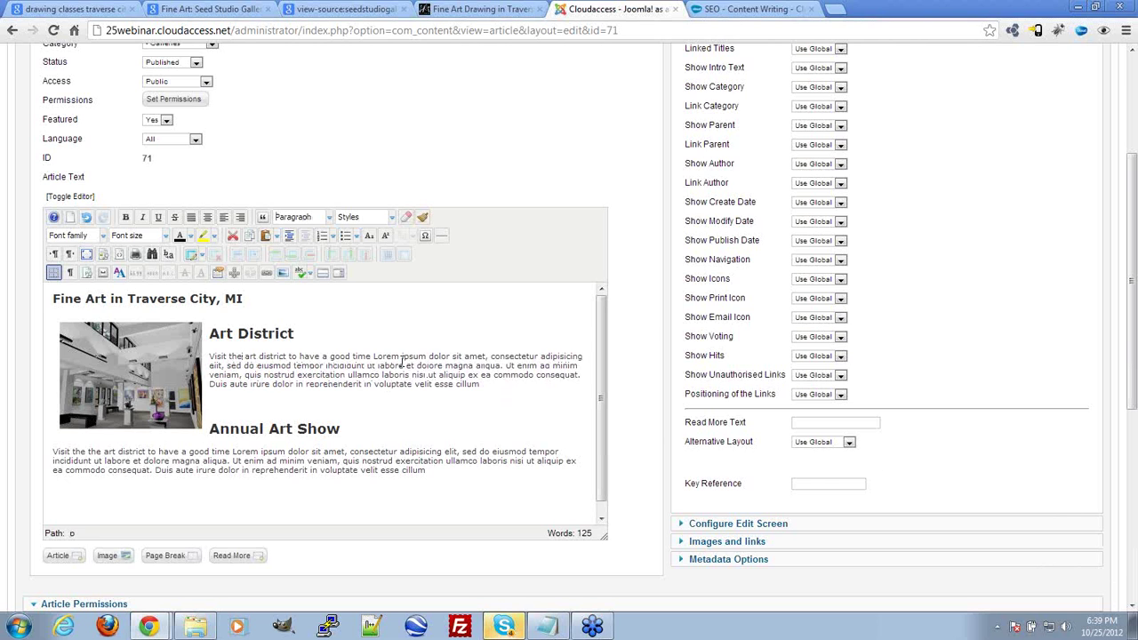
Step: Insert the sentence "Check out our daily drawing classes." after "have a good time." in the Art District paragraph
type(". Chek")
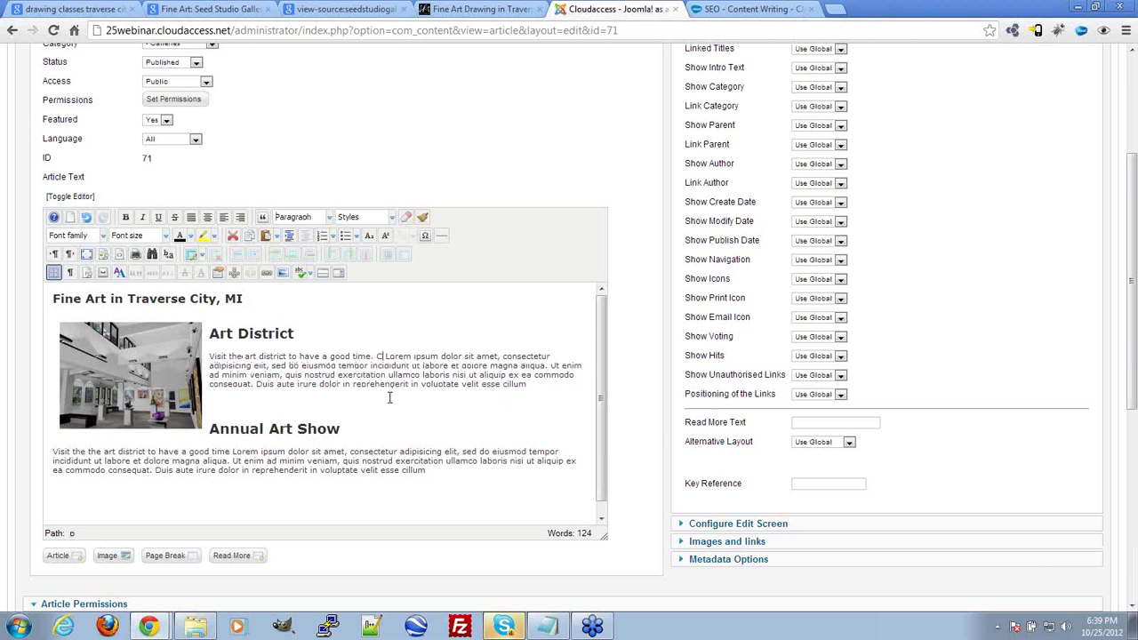
key("BackSpace")
type("ck out our d")
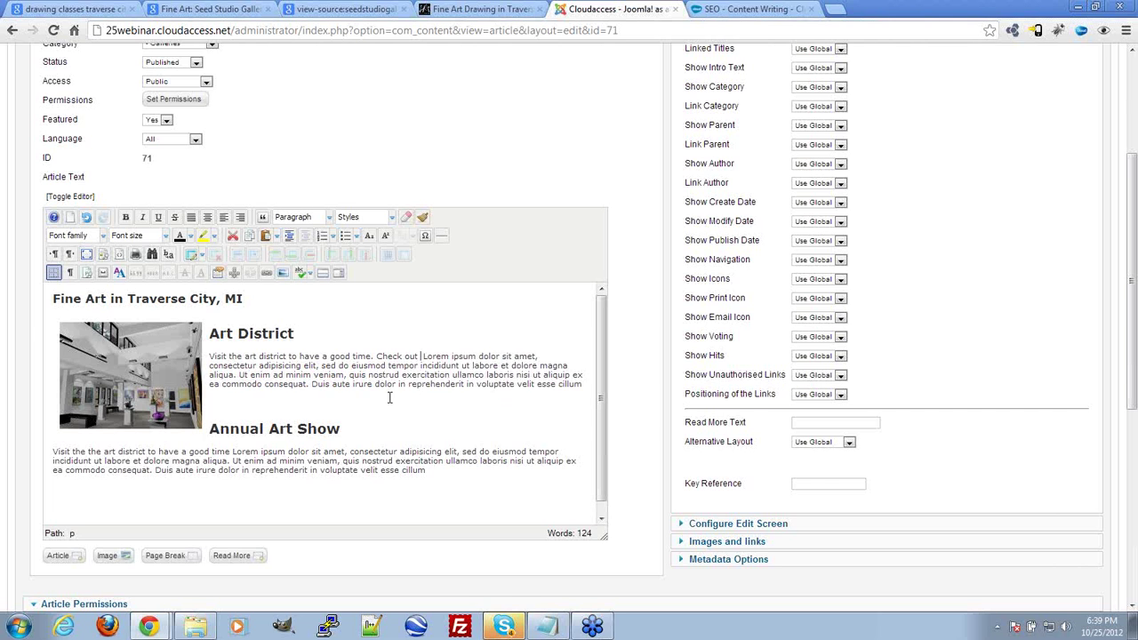
type("aily dr")
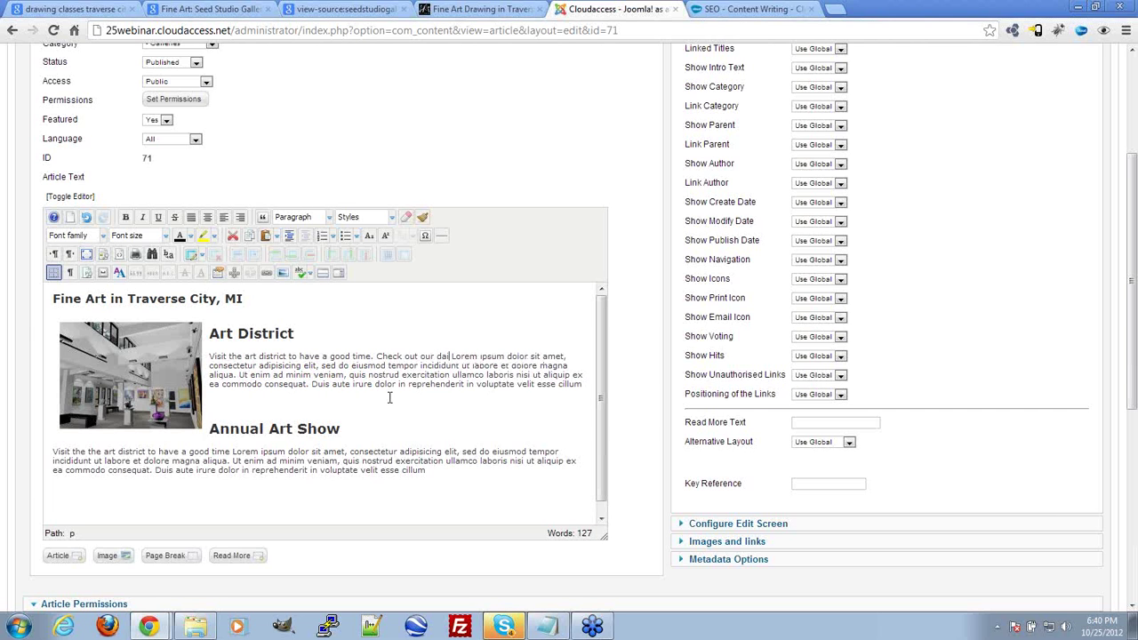
type("awing classes.")
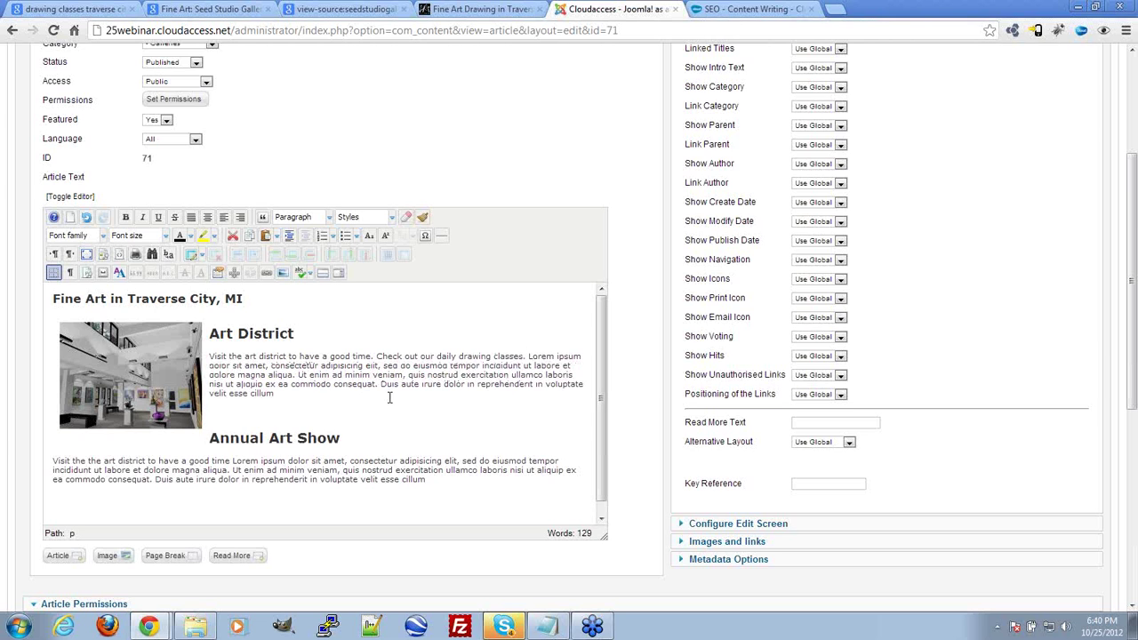
Step: Link the phrase "daily drawing classes." to the Daily Drawing Classes article, found by searching for "drawing", without setting a target
left_click_drag(526, 357, 436, 353)
left_click(269, 273)
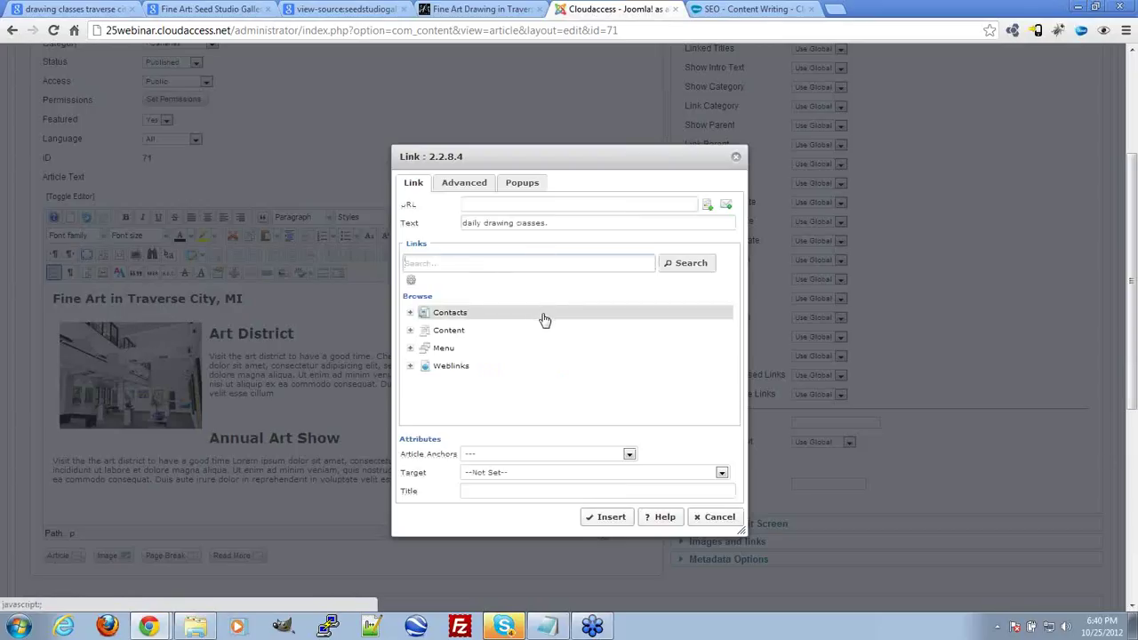
type("drawing")
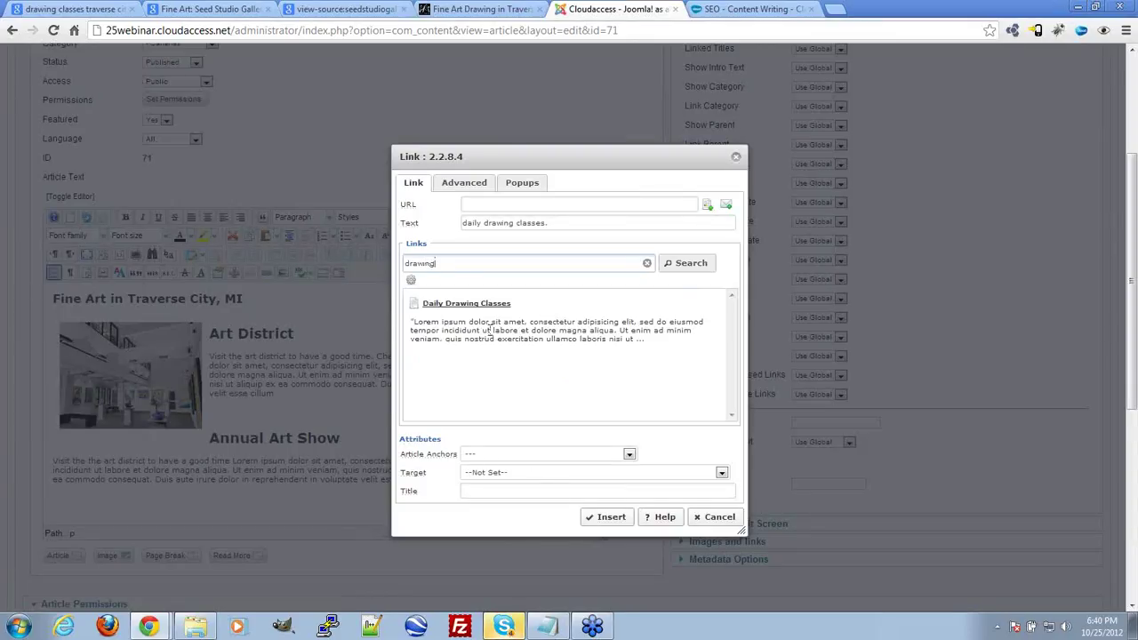
left_click(488, 307)
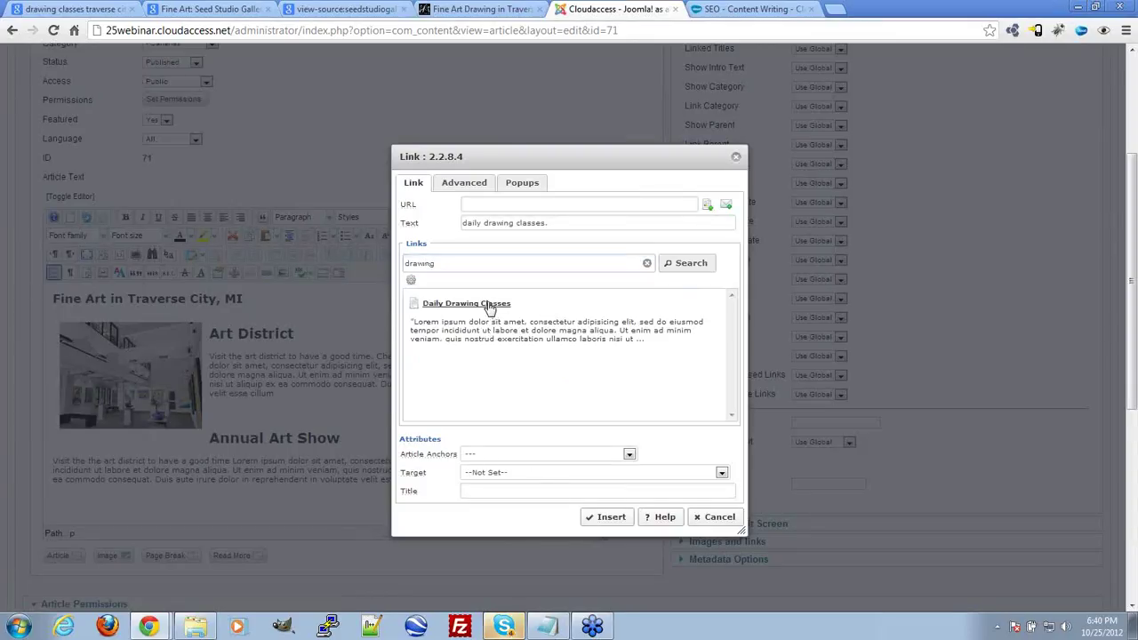
left_click(517, 473)
left_click(478, 485)
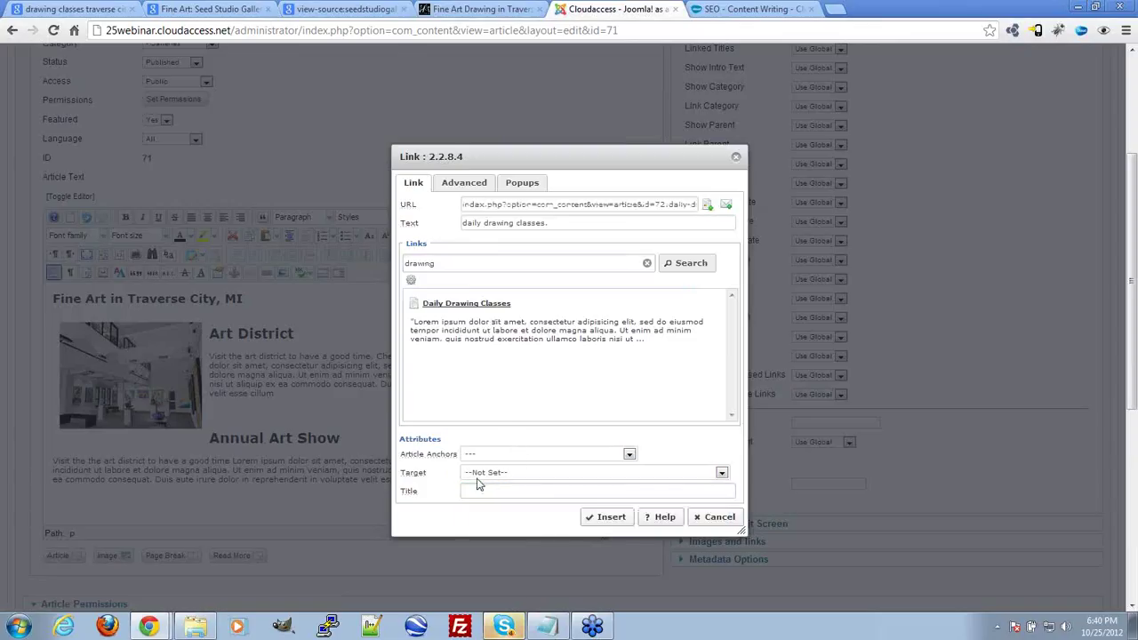
left_click(608, 517)
left_click(435, 356)
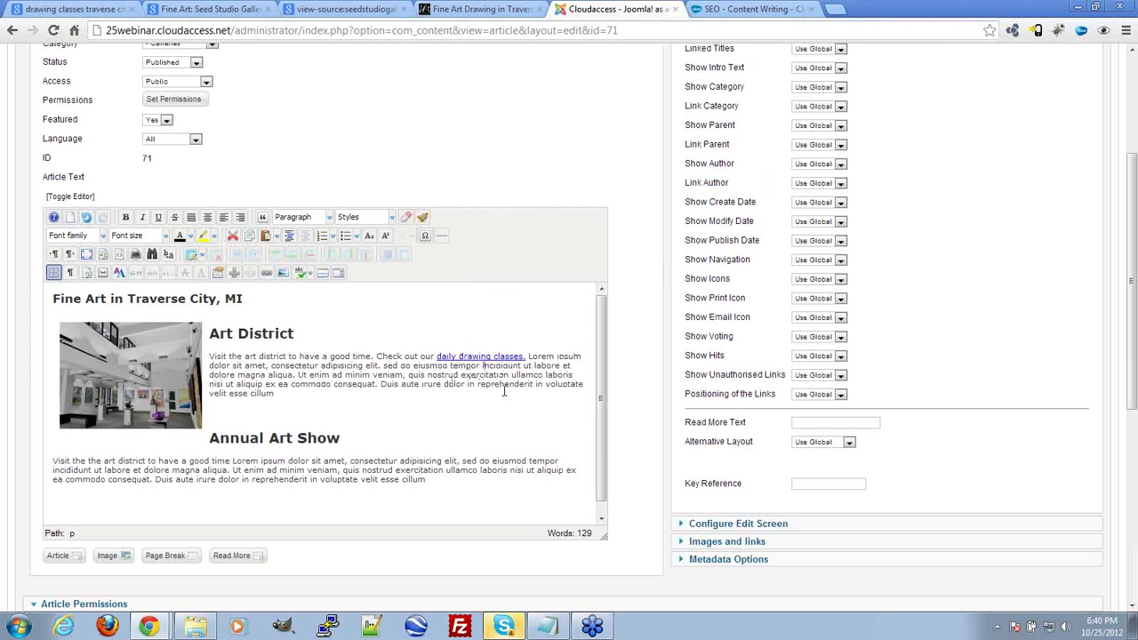
key("ctrl+z")
key("ctrl+z")
key("ctrl+y")
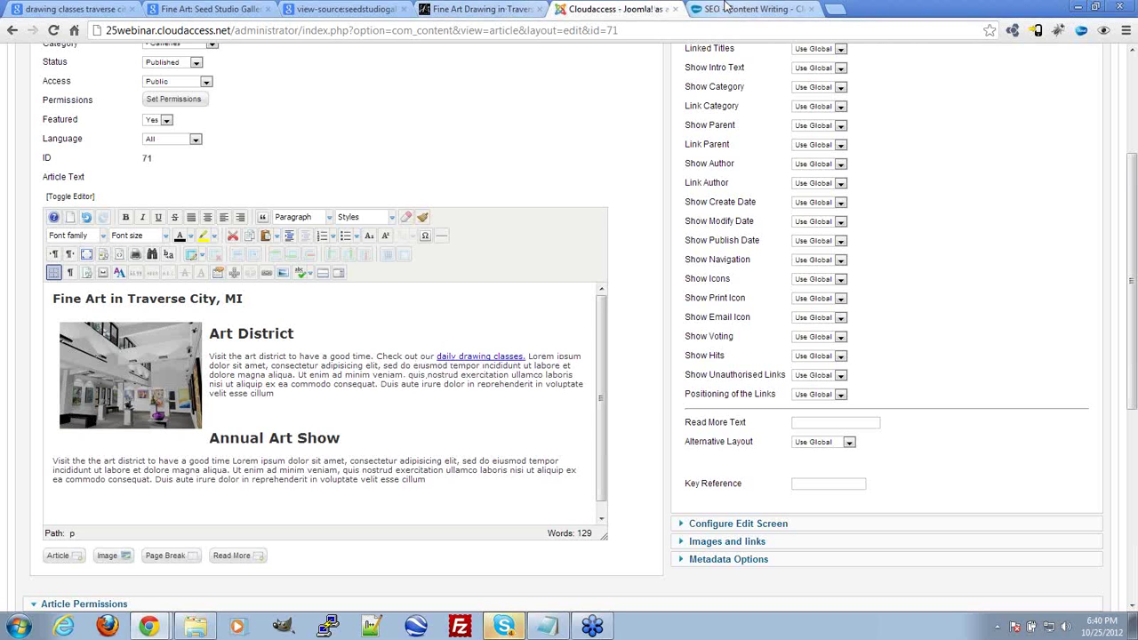
left_click(480, 9)
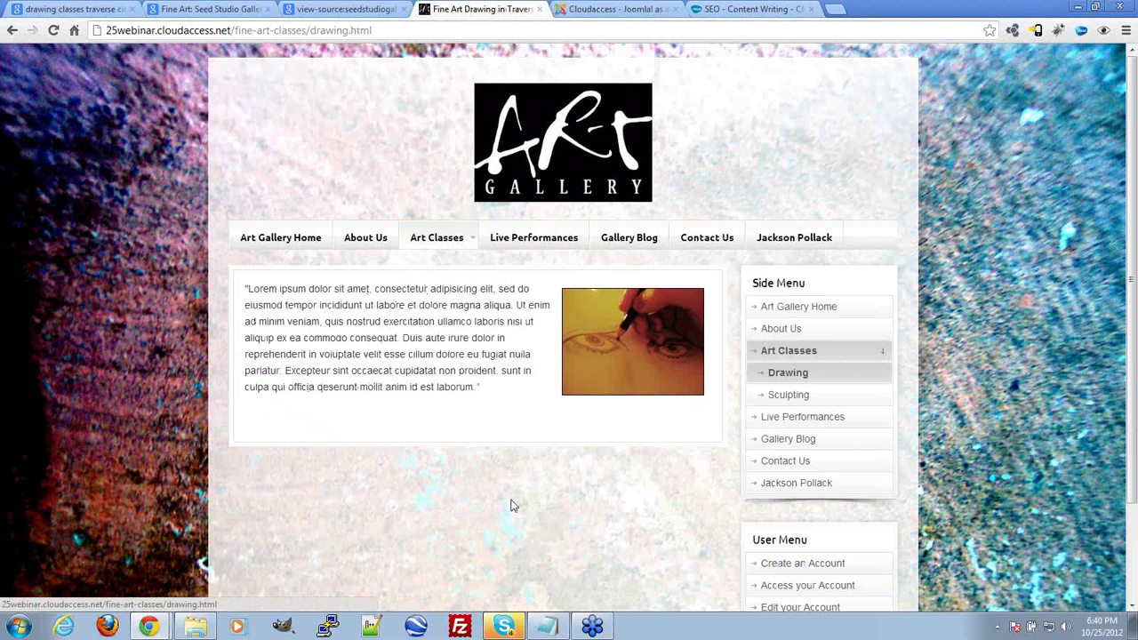
left_click(612, 9)
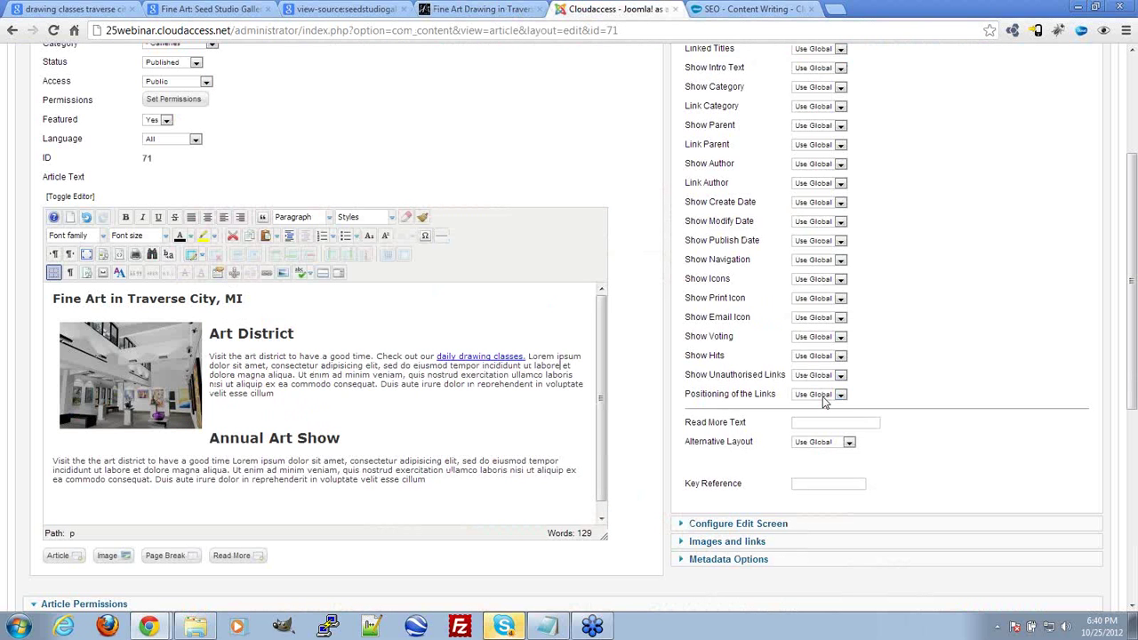
Step: Save and close the welcome article and open the Daily Drawing Classes article for editing
scroll(824, 402, "up", 3)
left_click(892, 145)
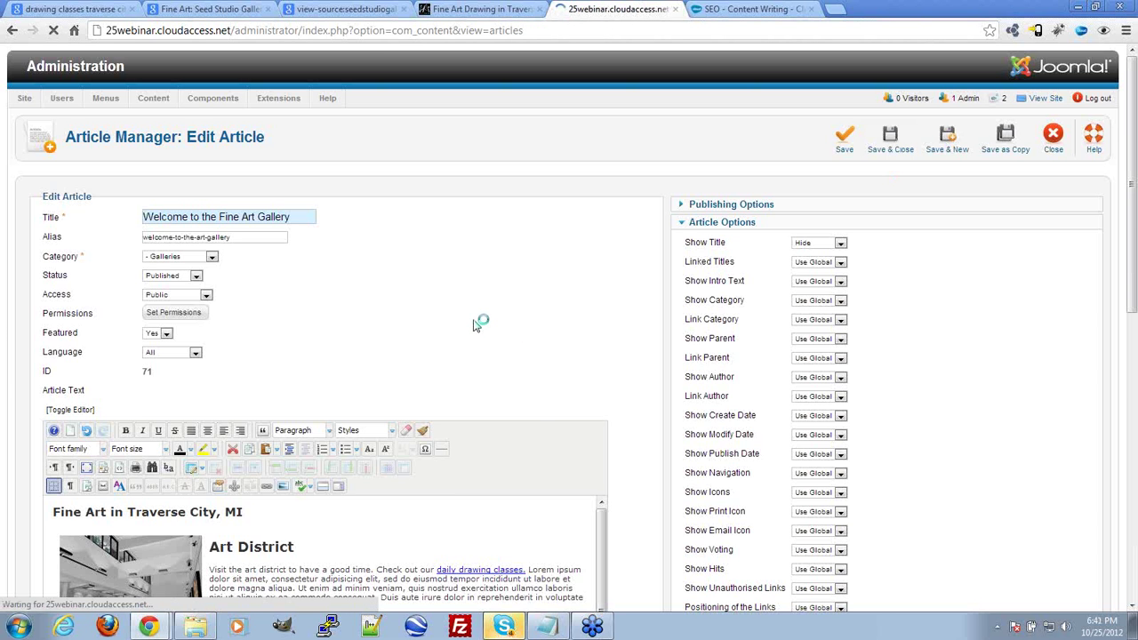
scroll(398, 362, "down", 3)
scroll(336, 354, "up", 2)
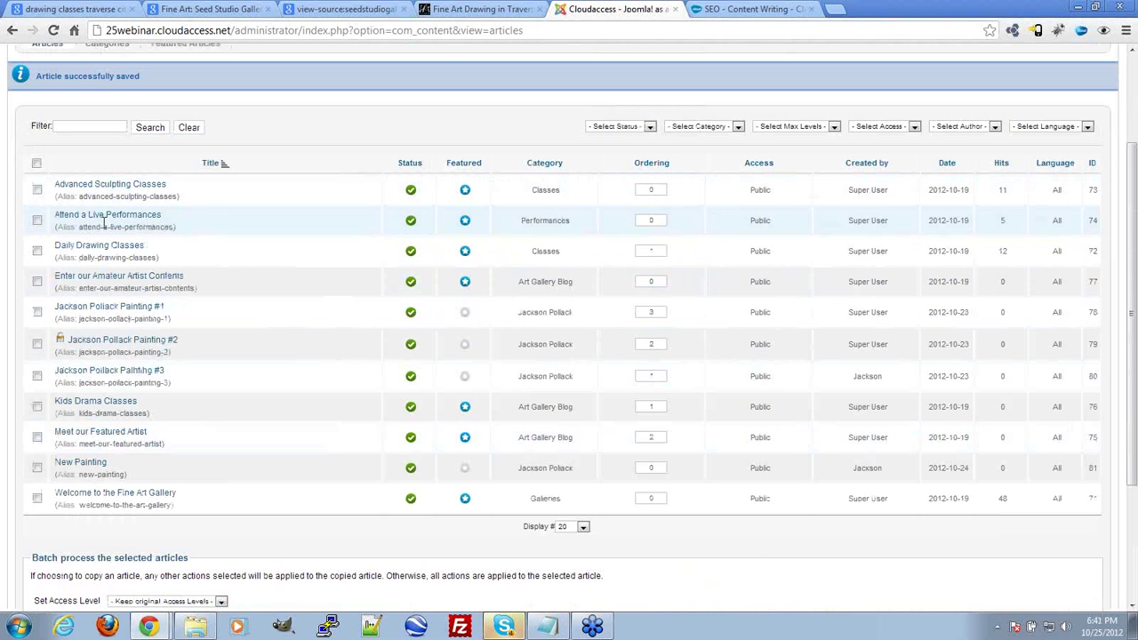
left_click(100, 247)
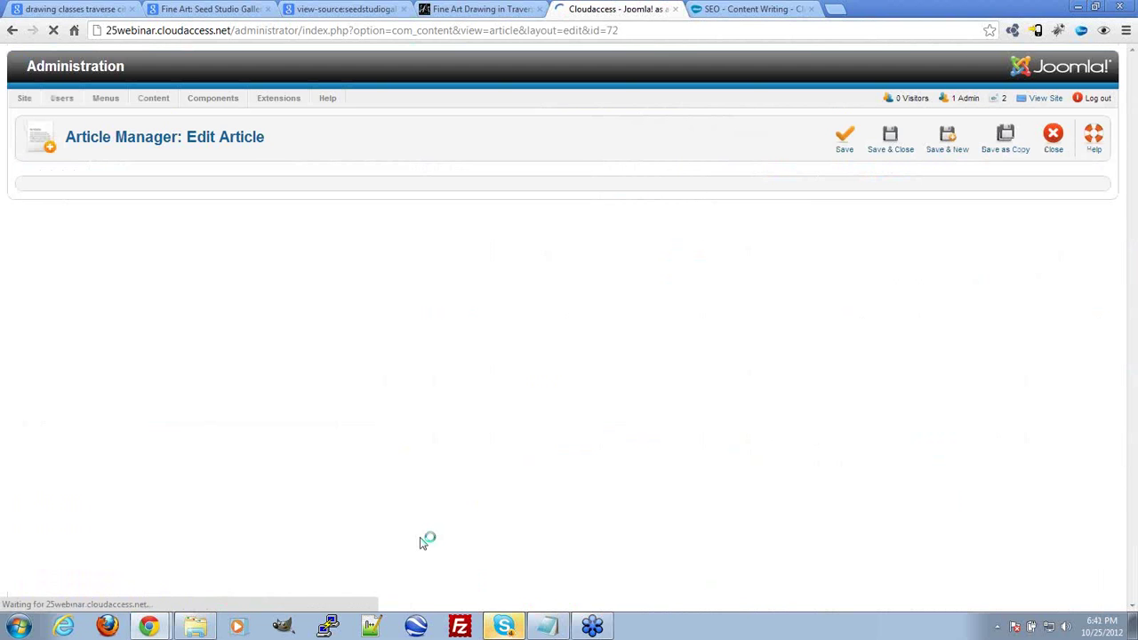
scroll(284, 478, "down", 2)
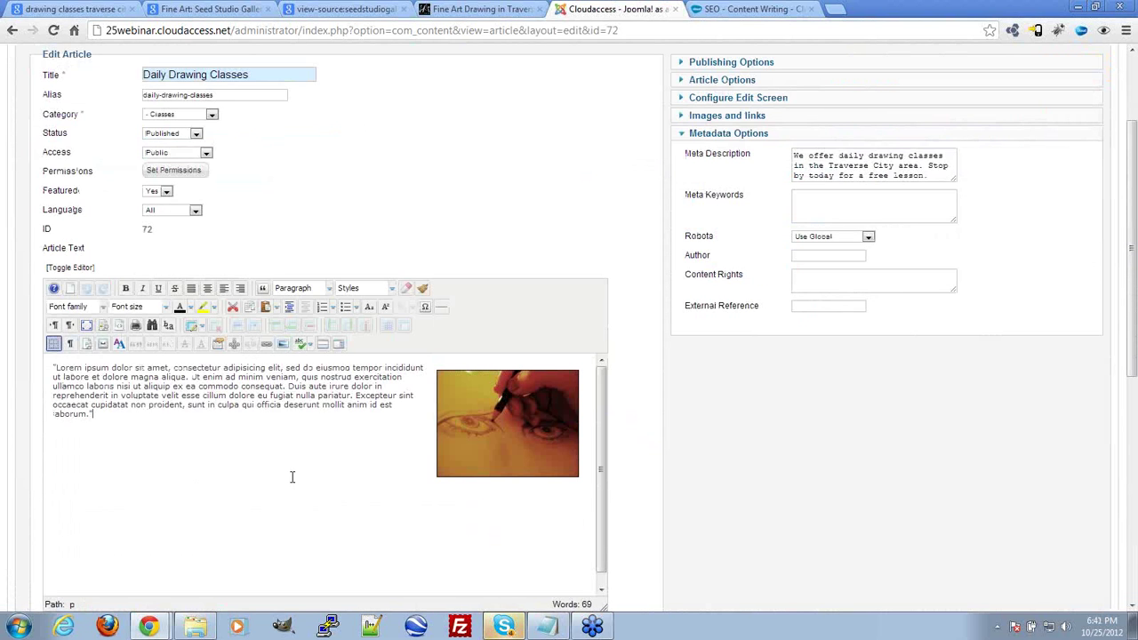
Step: Copy the body text from "ullamco laboris" to its end and paste it four times below the original paragraph
left_click_drag(147, 415, 47, 388)
key("ctrl+c")
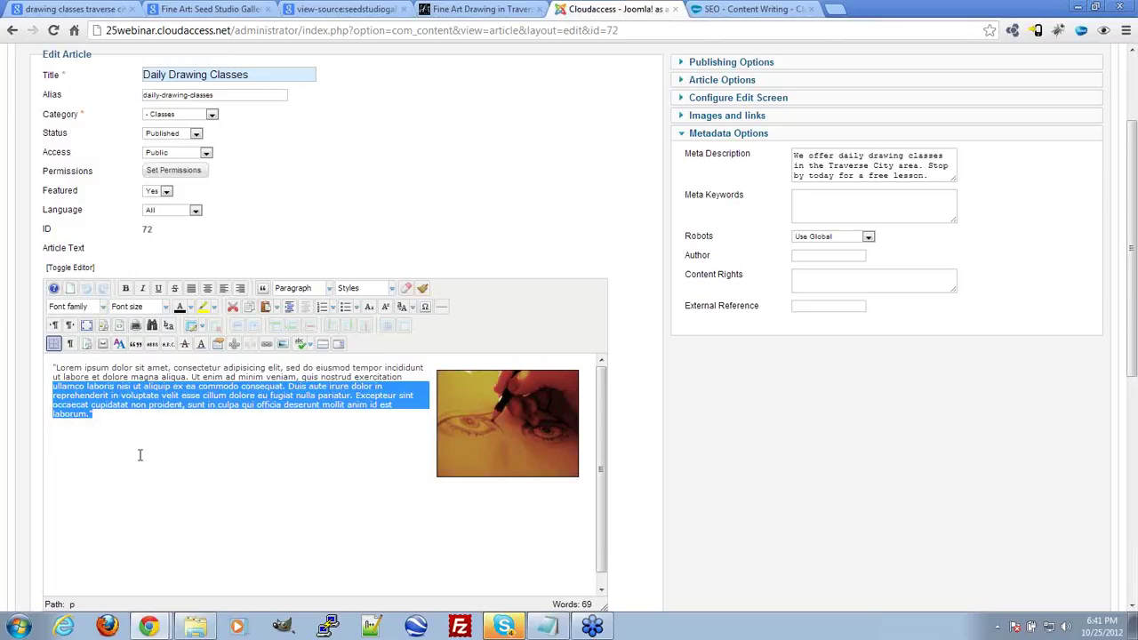
left_click(145, 371)
left_click(103, 417)
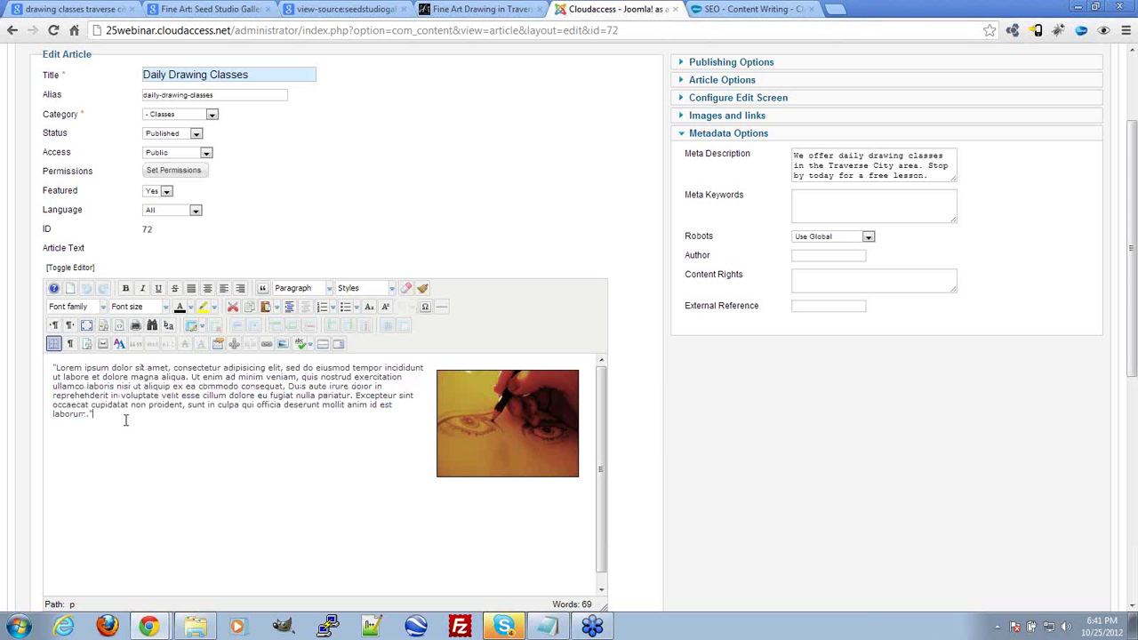
key("ctrl+v")
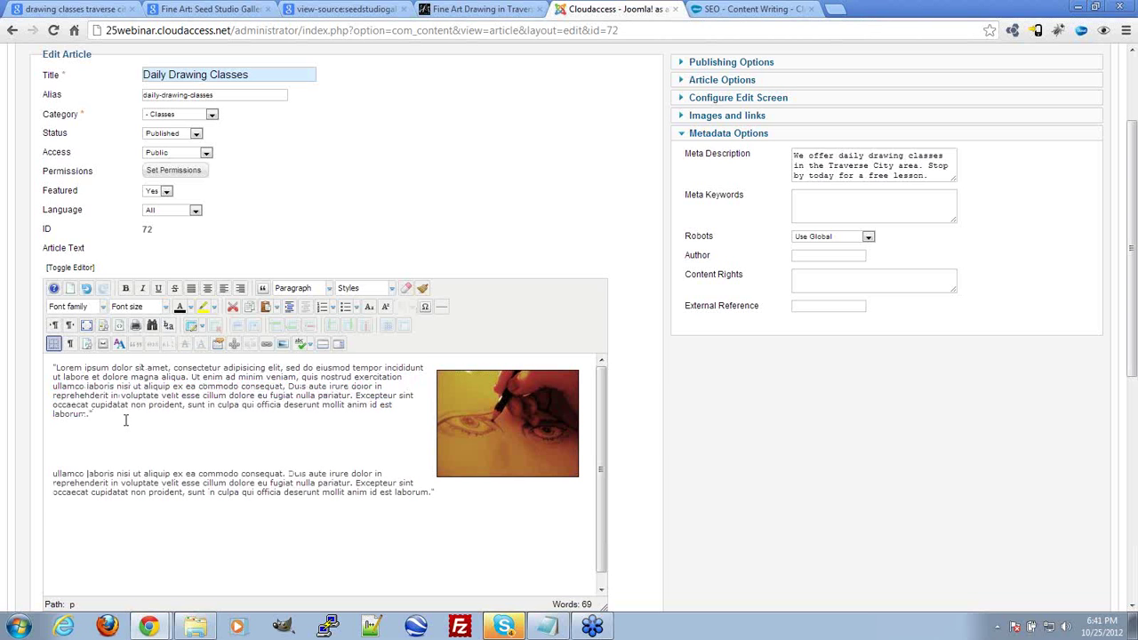
key("ctrl+v")
key("ctrl+v")
key("ctrl+v")
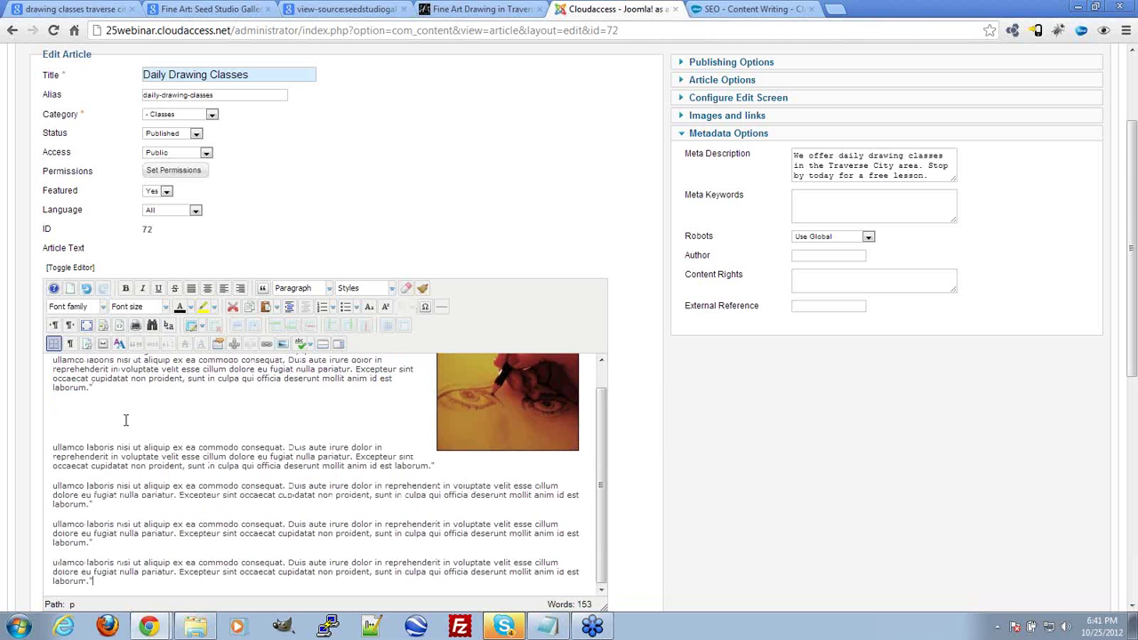
Step: Add the line "Daily Drawing Class Schedule" between the second and third pasted paragraphs
left_click(140, 511)
key("Return")
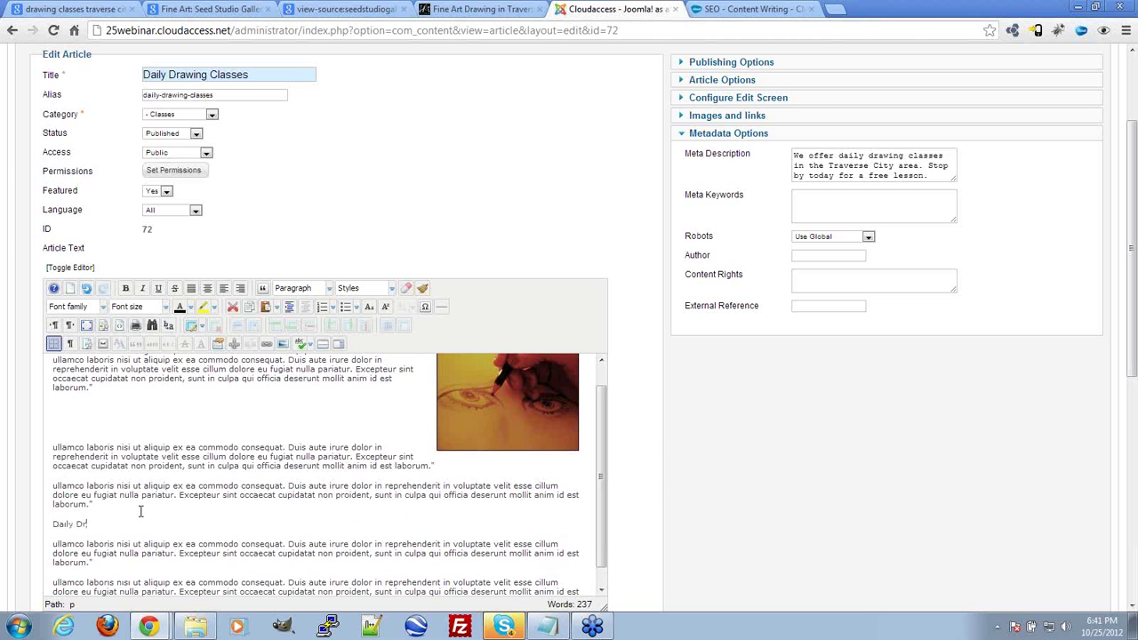
type("Daily Drawing Class Schedule")
Step: Insert an anchor named "dailyclasses" at the end of the "Daily Drawing Class Schedule" line
left_click(234, 344)
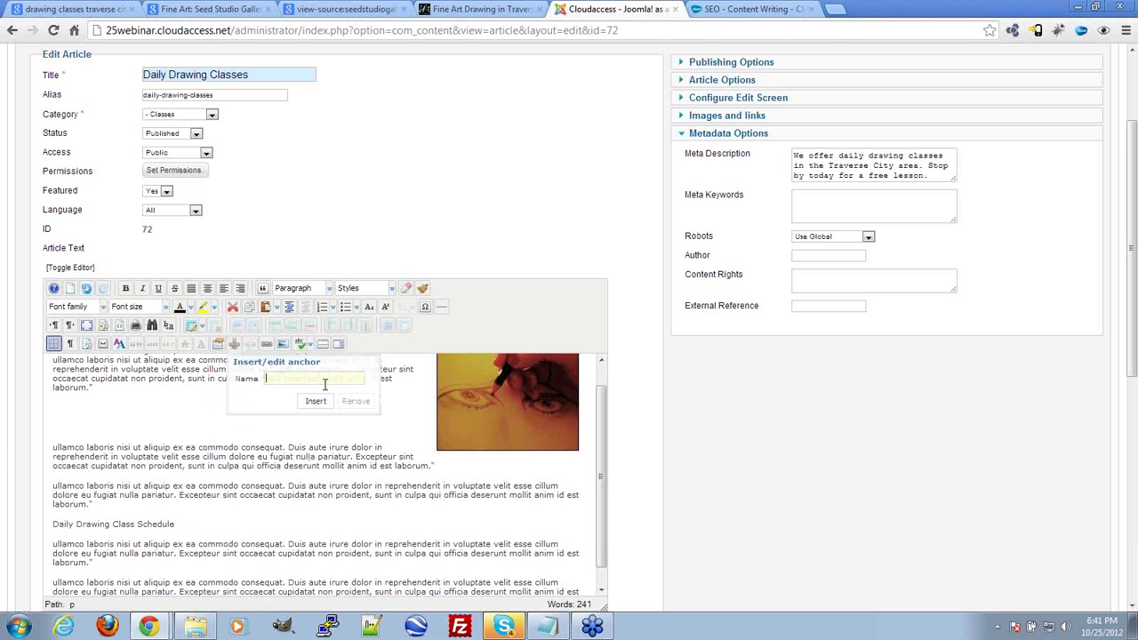
type("dailyclasses")
left_click(318, 401)
left_click(228, 540)
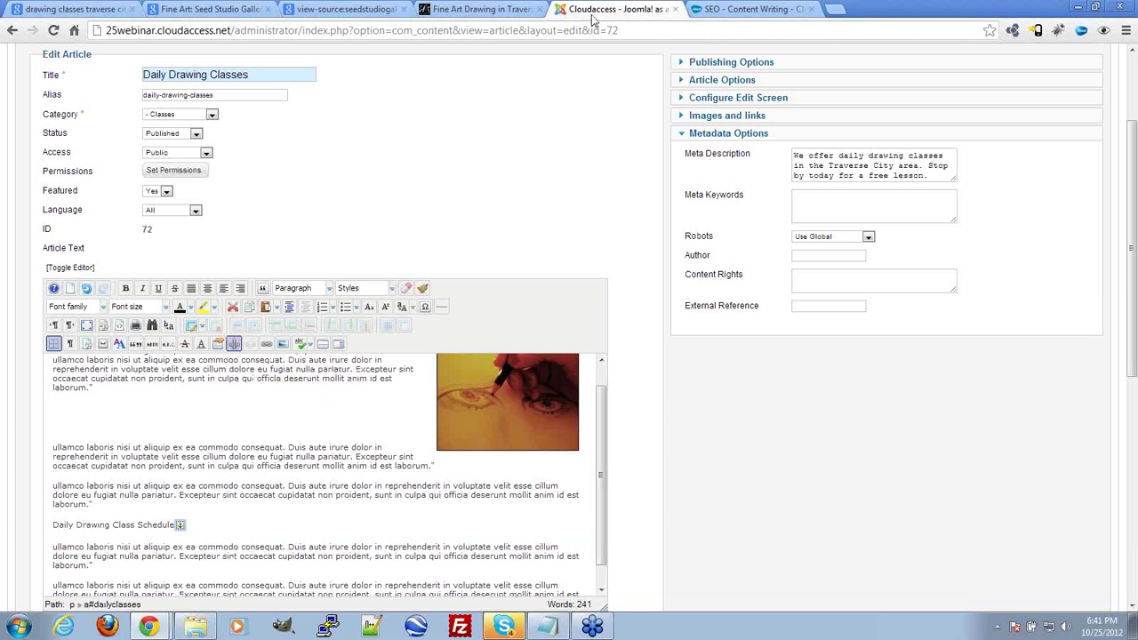
Step: Save and close the Daily Drawing Classes article and reopen "Welcome to the Fine Art Gallery" for editing
scroll(976, 160, "up", 3)
left_click(892, 139)
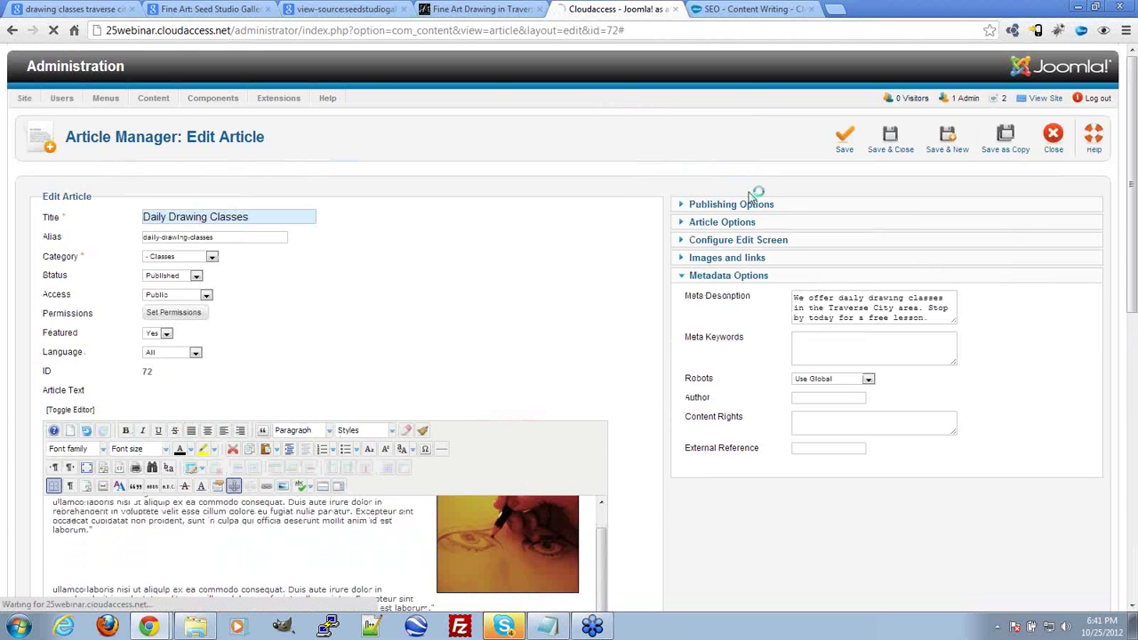
scroll(516, 292, "down", 3)
scroll(516, 293, "up", 2)
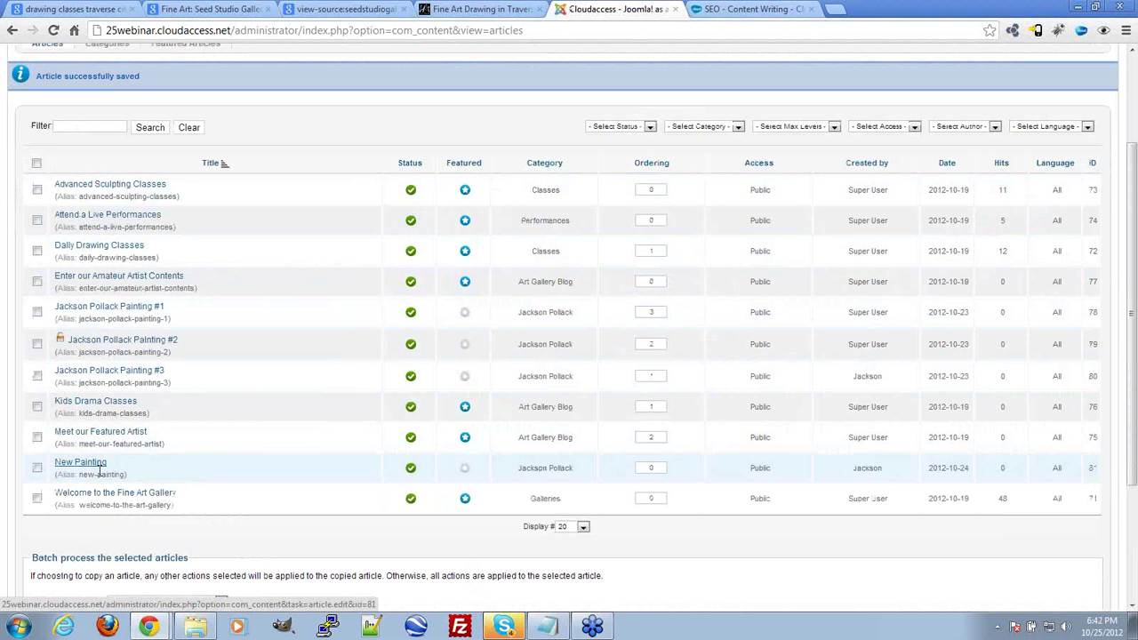
left_click(163, 496)
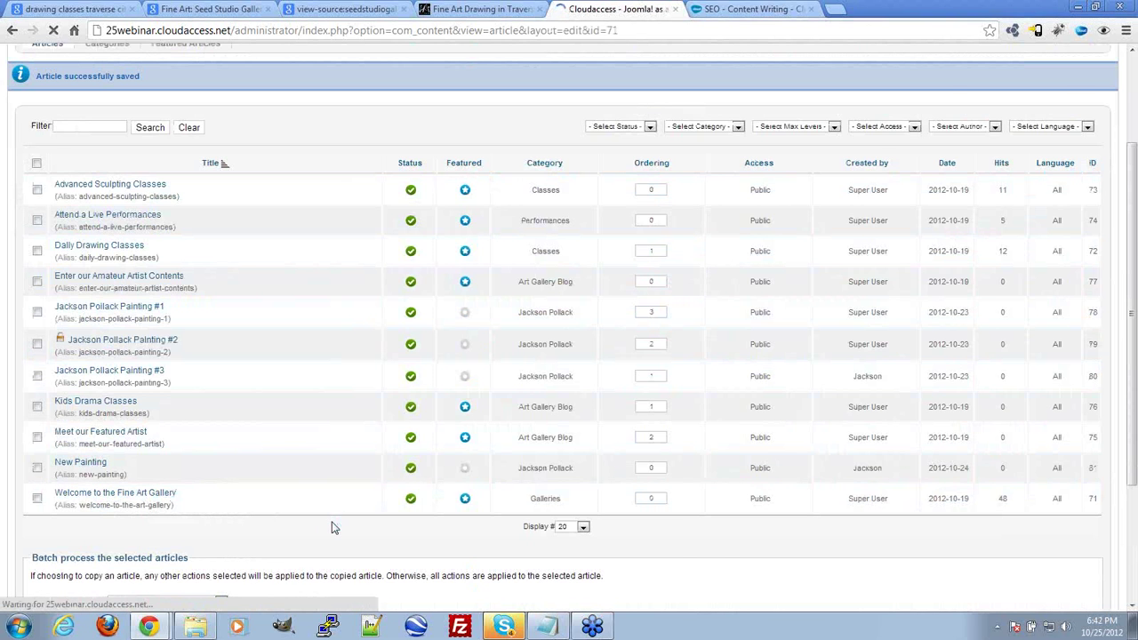
scroll(519, 355, "down", 2)
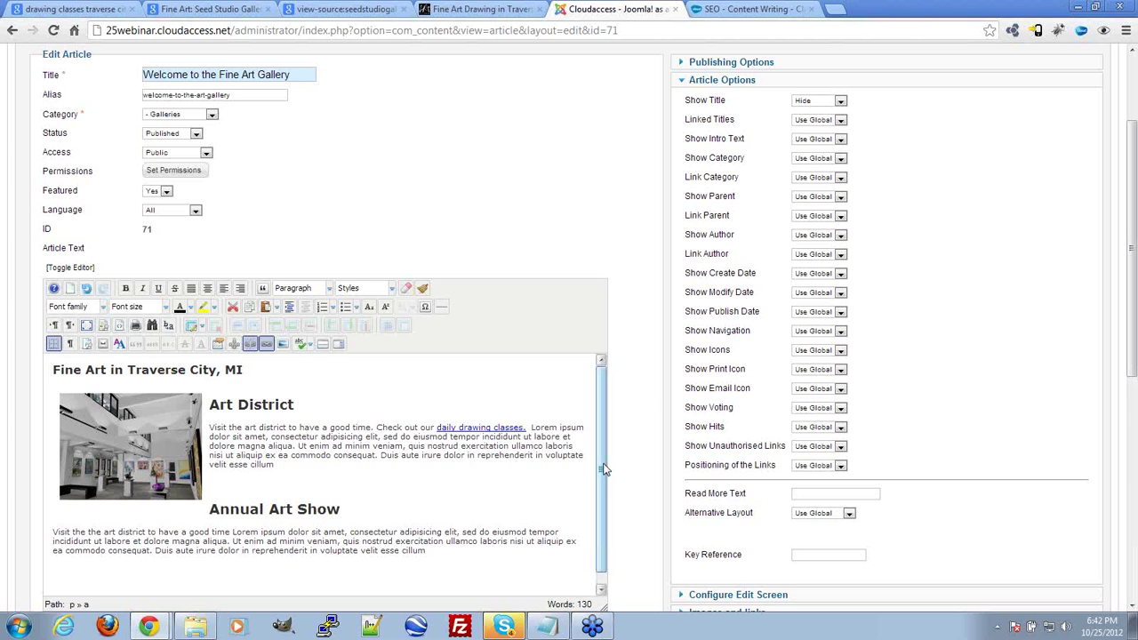
Step: Change the phrase "daily drawing classes." in the Art District paragraph to "daily drawing class schedule"
key("BackSpace")
key("BackSpace")
key("BackSpace")
key("BackSpace")
type("schedule")
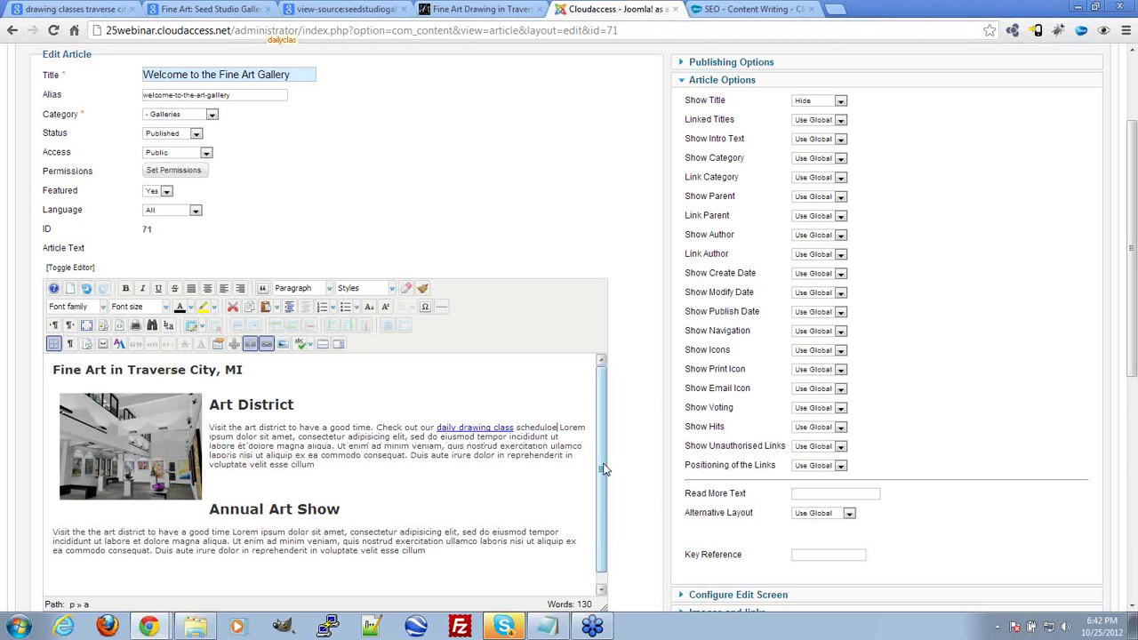
Step: Remove the existing hyperlink from the "daily drawing class schedule" phrase
mouse_move(436, 424)
left_mouse_down()
mouse_move(554, 430)
mouse_move(437, 428)
left_mouse_up()
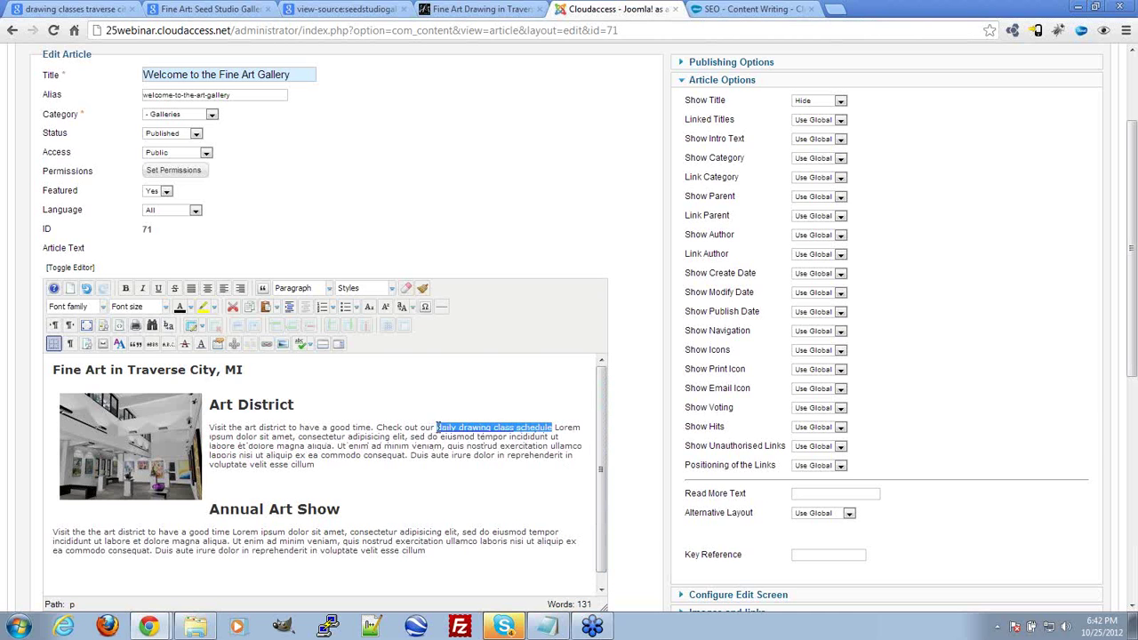
left_click(253, 345)
left_click(440, 426)
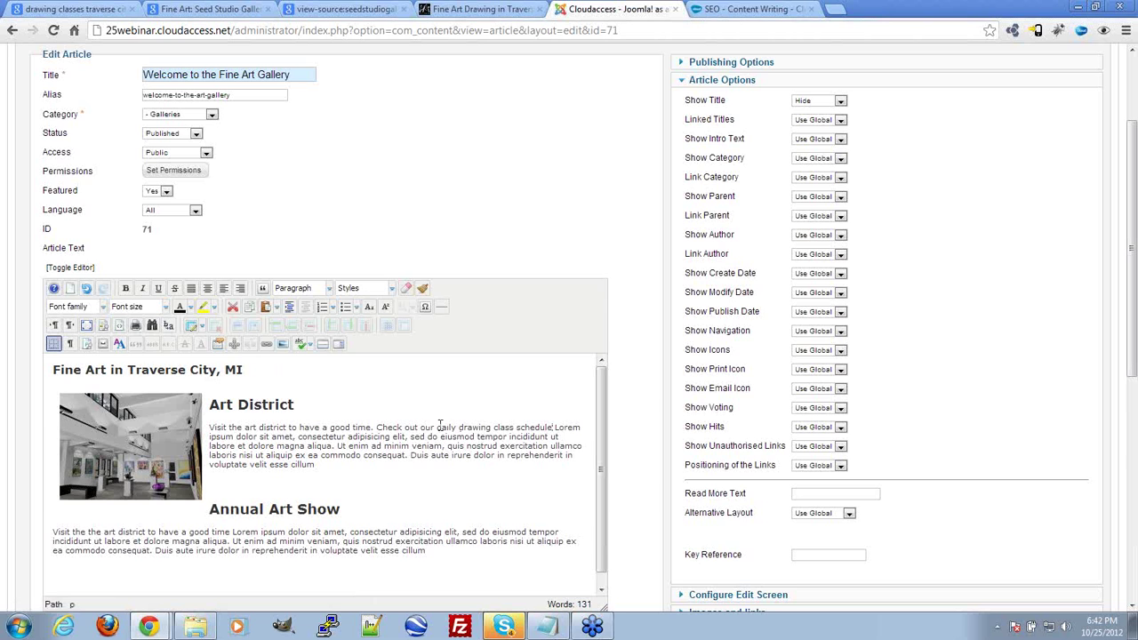
Step: Start a link on the "daily drawing class schedule" phrase, searching "drawing" and choosing the Daily Drawing Classes article as target
left_click_drag(442, 427, 551, 424)
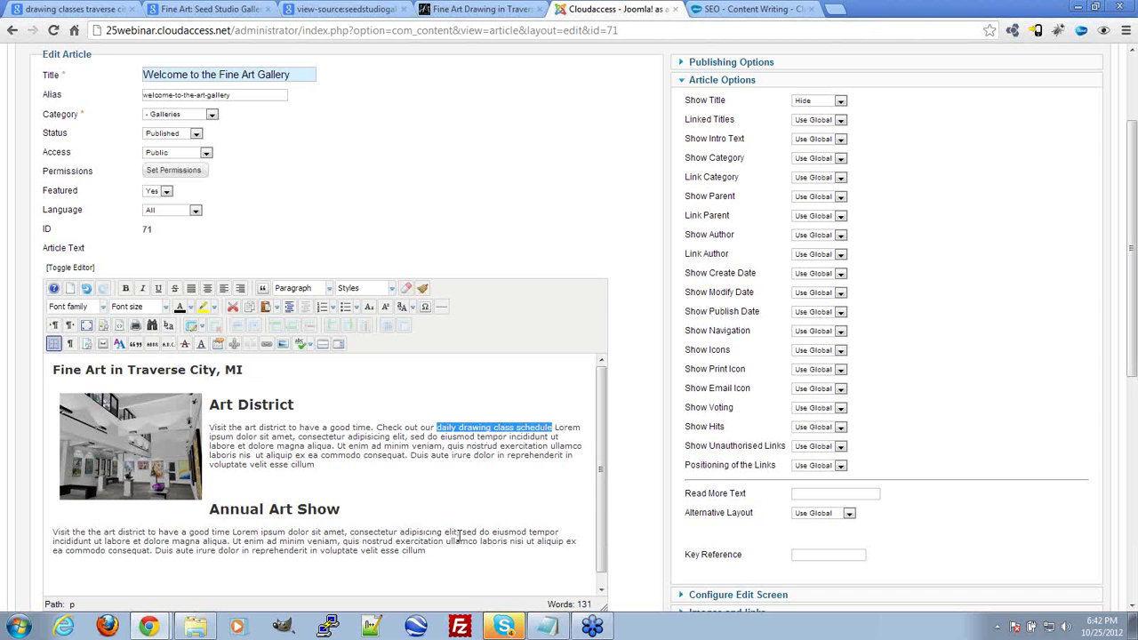
left_click(269, 346)
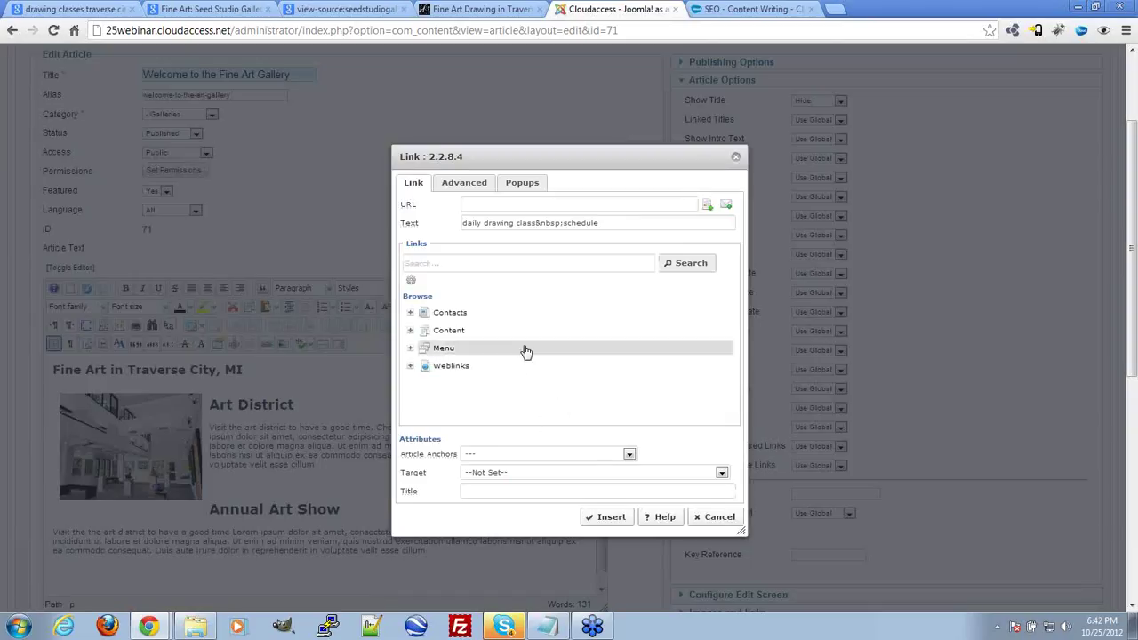
left_click(629, 455)
left_click(627, 456)
left_click(495, 262)
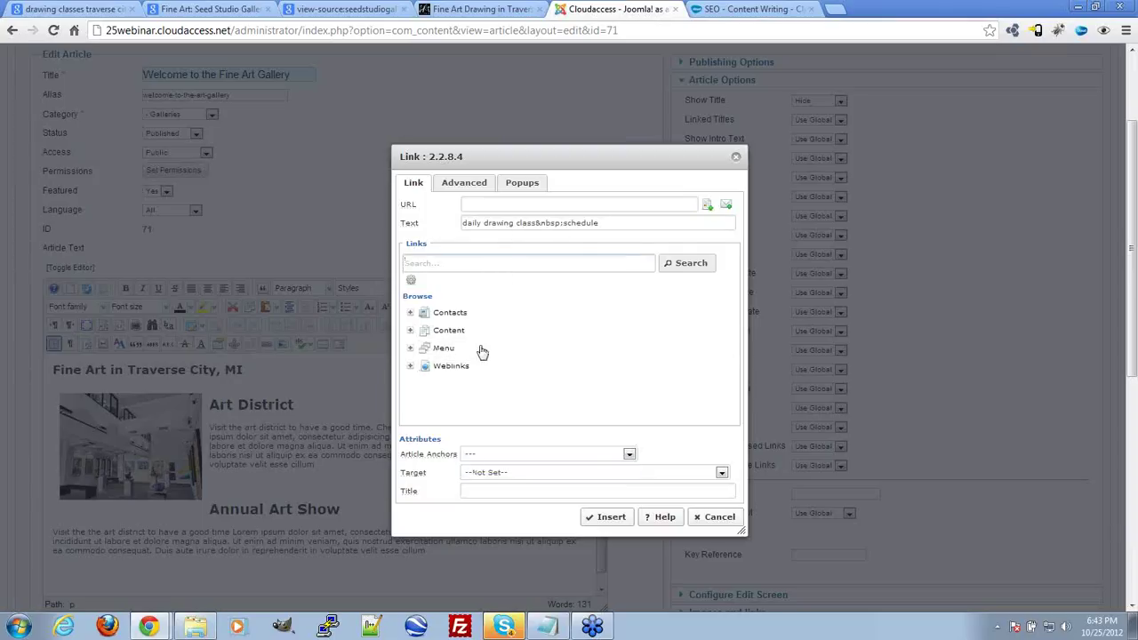
type("daily draw")
type("ing")
key("Return")
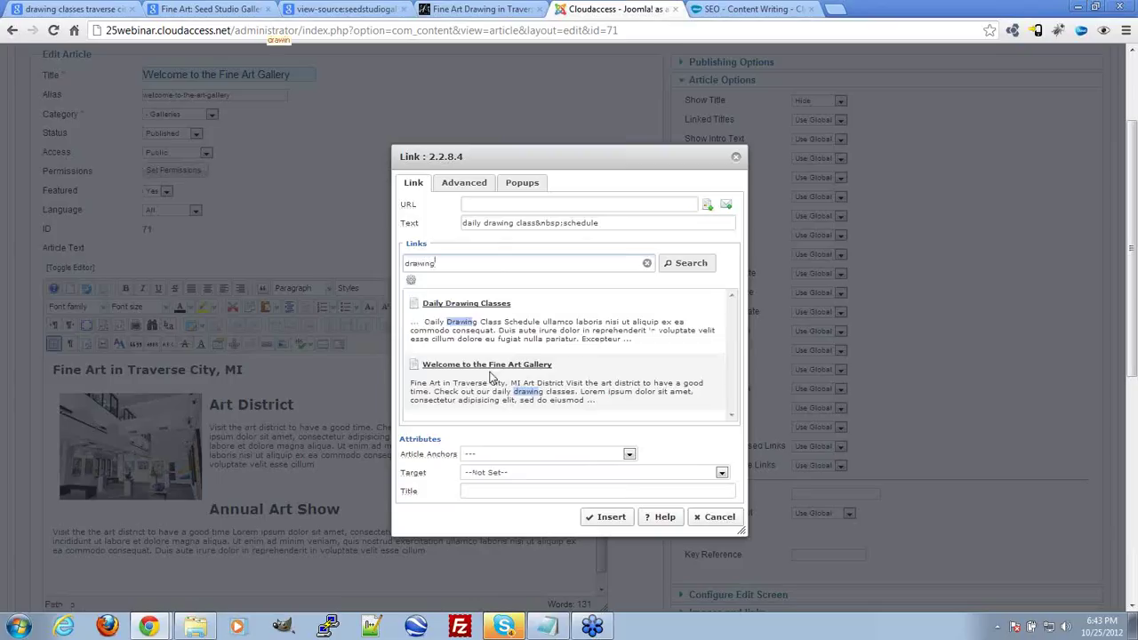
left_click(480, 305)
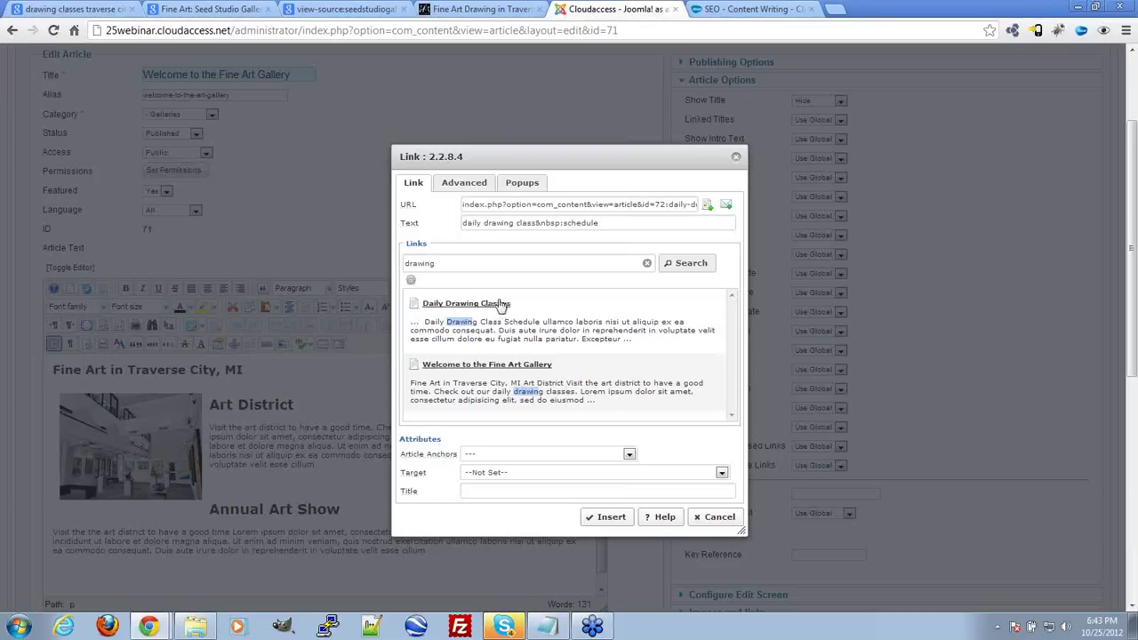
Step: Check which article anchors are offered for the new link
left_click(505, 473)
left_click(518, 455)
left_click(630, 455)
left_click(629, 456)
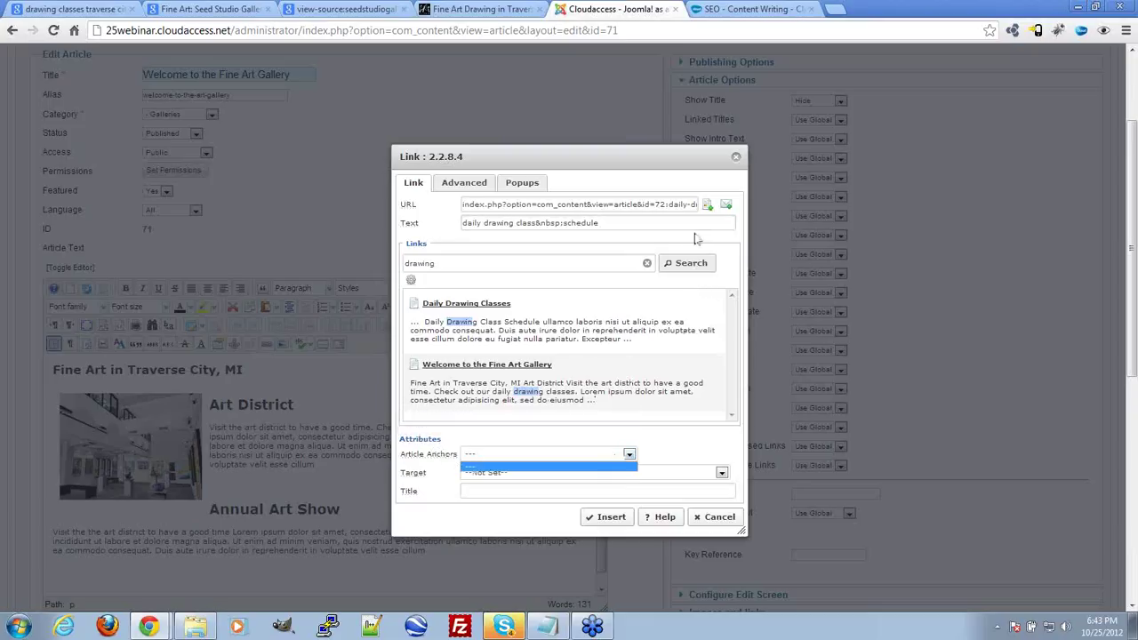
left_click(723, 269)
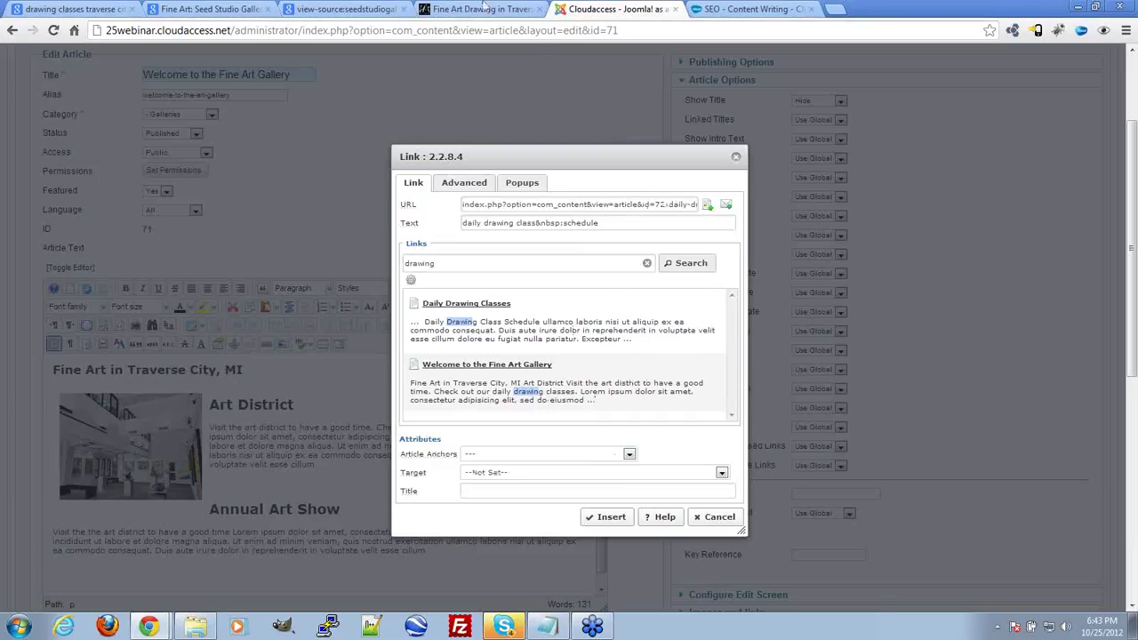
Step: Append "#dailydrawing" to the end of the link's URL
left_click_drag(691, 204, 693, 205)
left_click(693, 204)
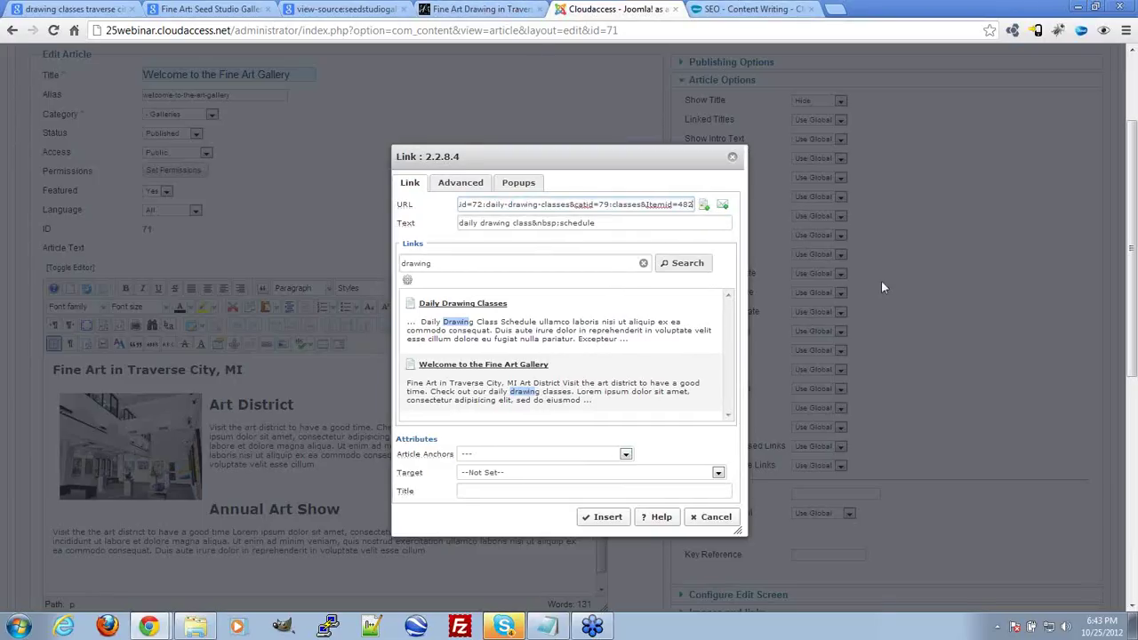
type("#")
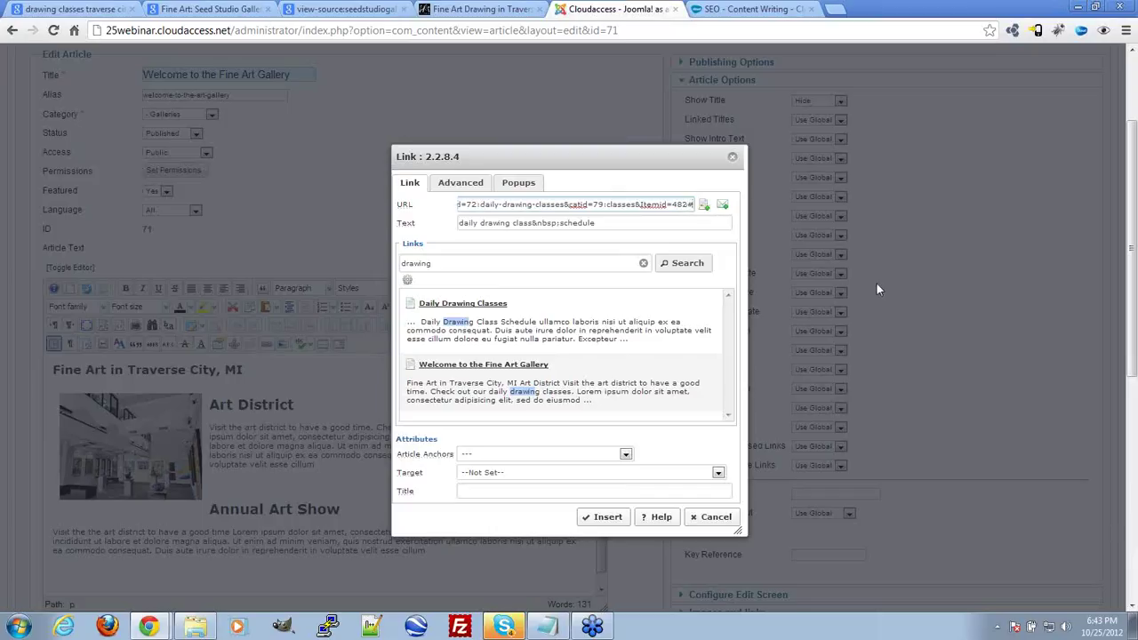
type("d")
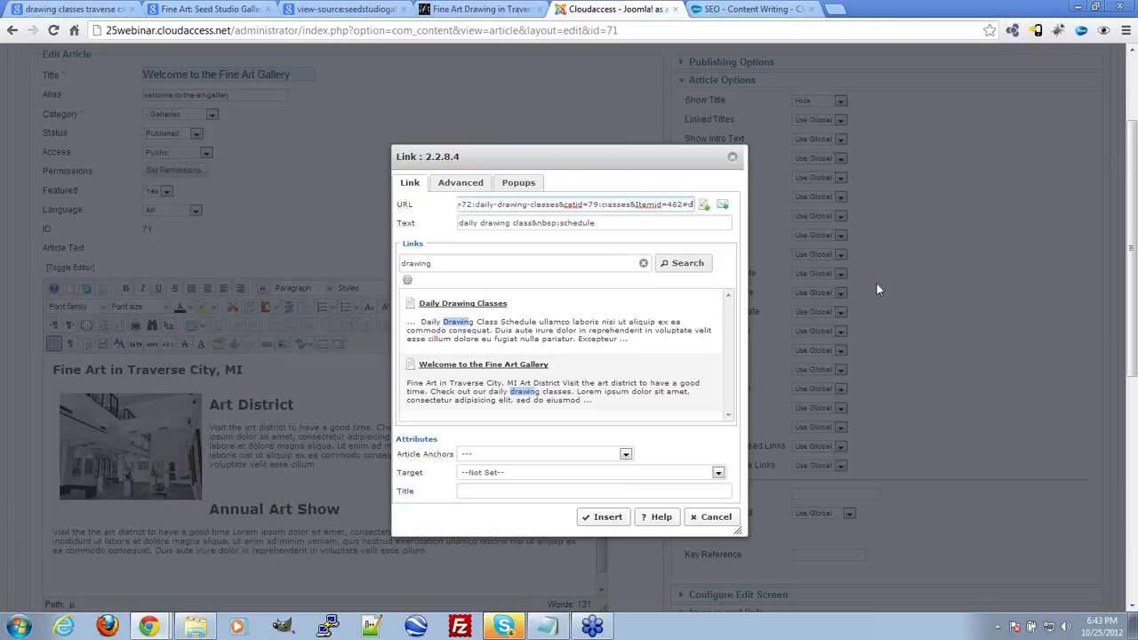
type("ailyd")
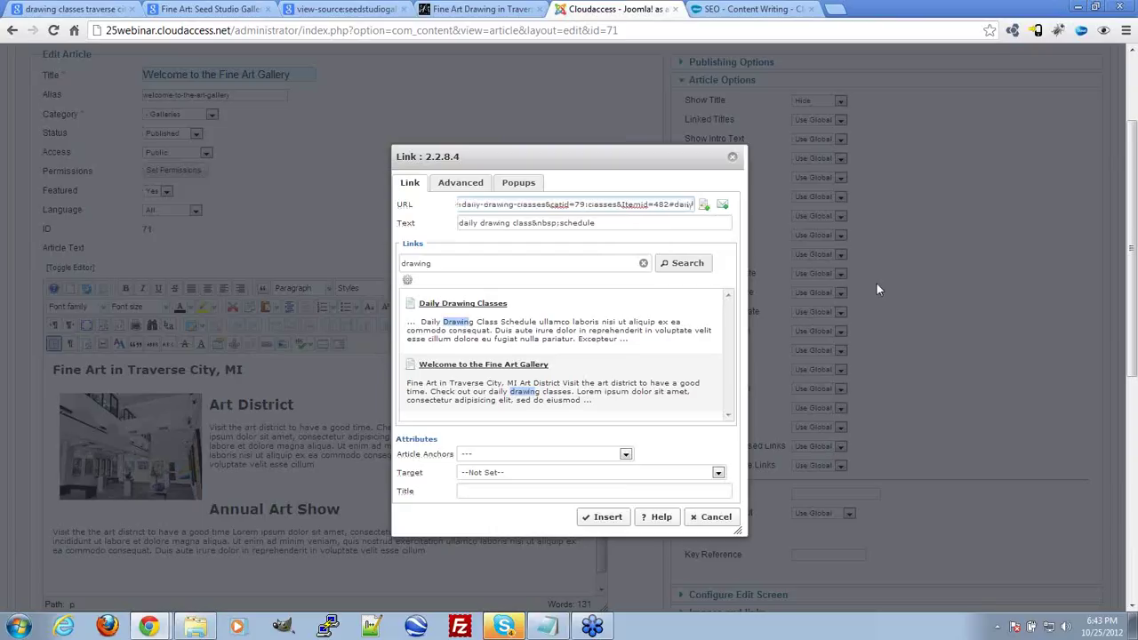
type("raw")
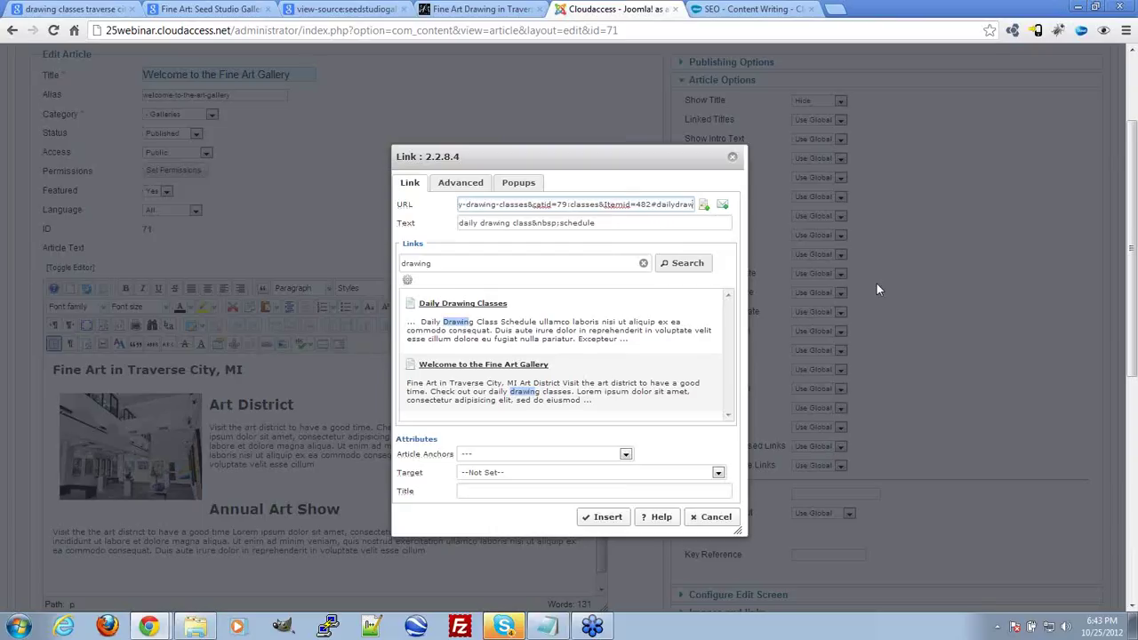
type("ing")
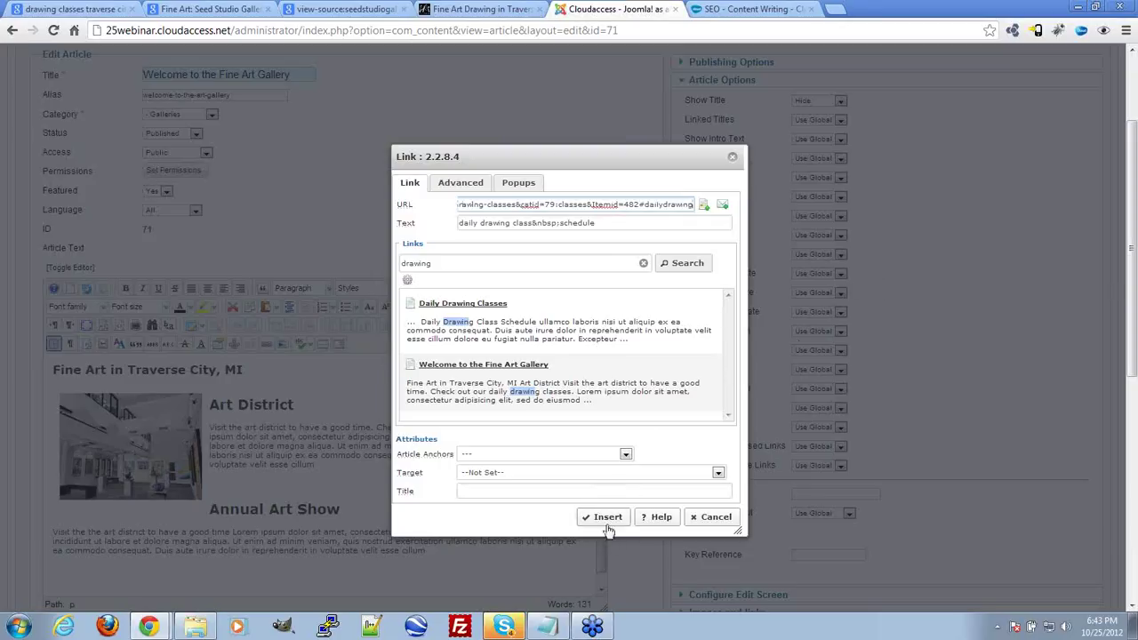
left_click_drag(645, 204, 703, 202)
left_click(660, 202)
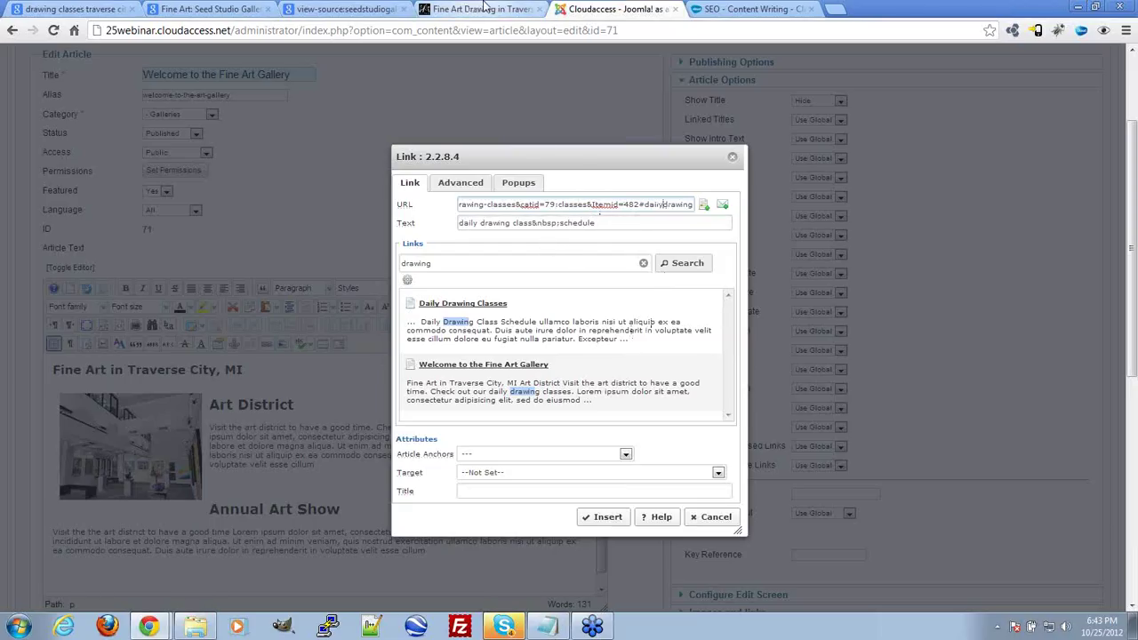
Step: Reload the public Drawing page and examine its source code for the anchor name after "Daily Drawing Class Schedule"
left_click(485, 7)
key("F5")
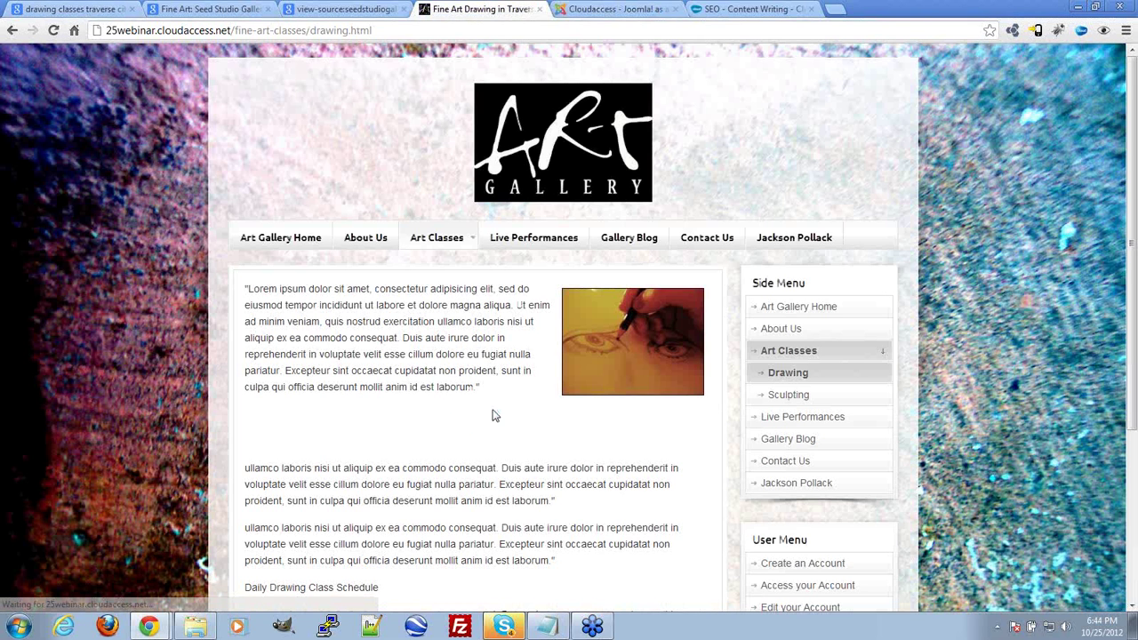
scroll(494, 415, "down", 3)
right_click(458, 301)
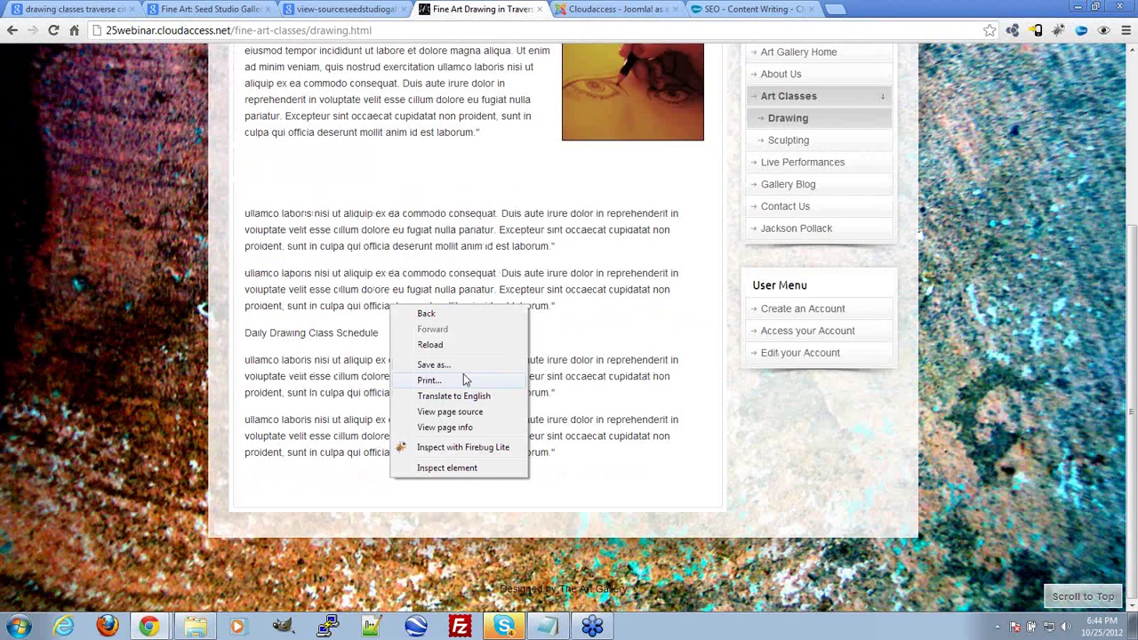
left_click(468, 409)
key("ctrl+f")
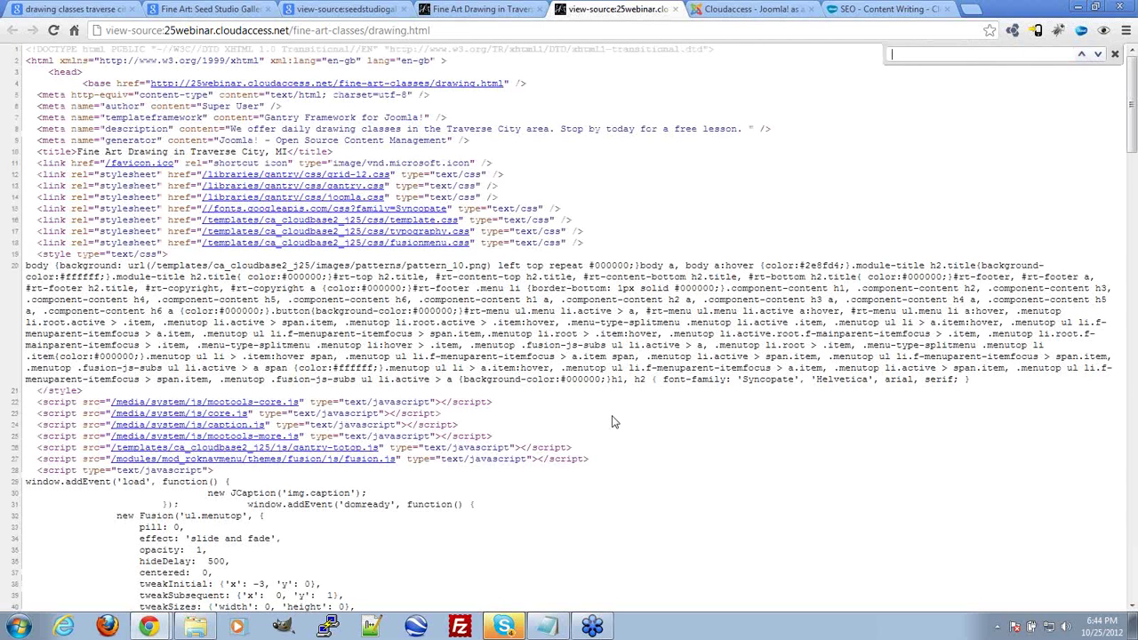
key("BackSpace")
scroll(472, 409, "down", 15)
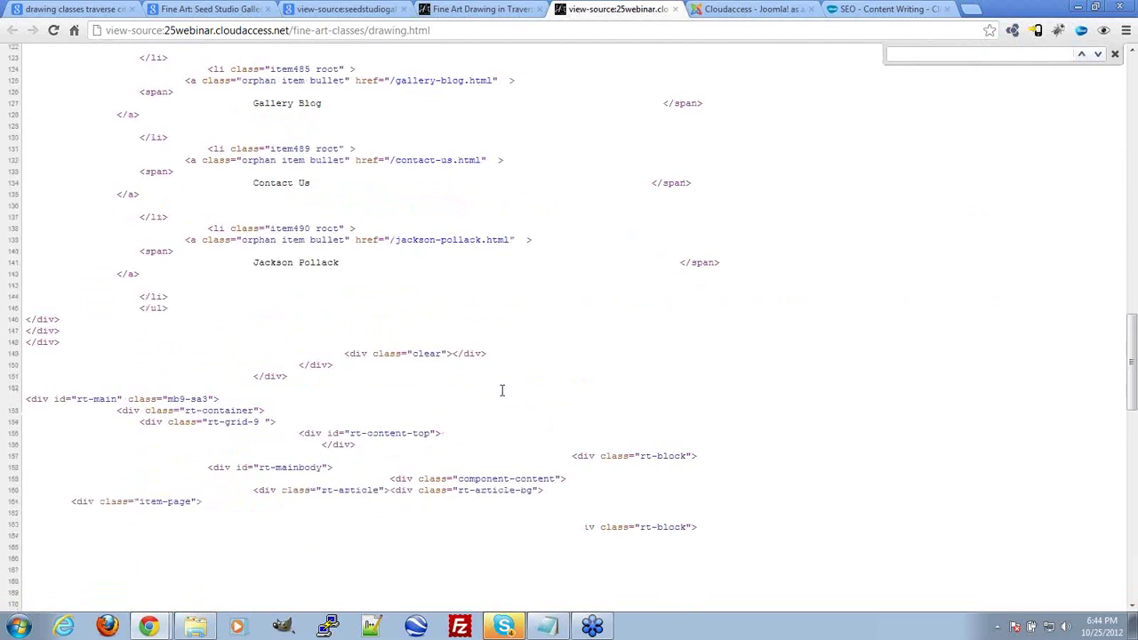
scroll(502, 390, "down", 5)
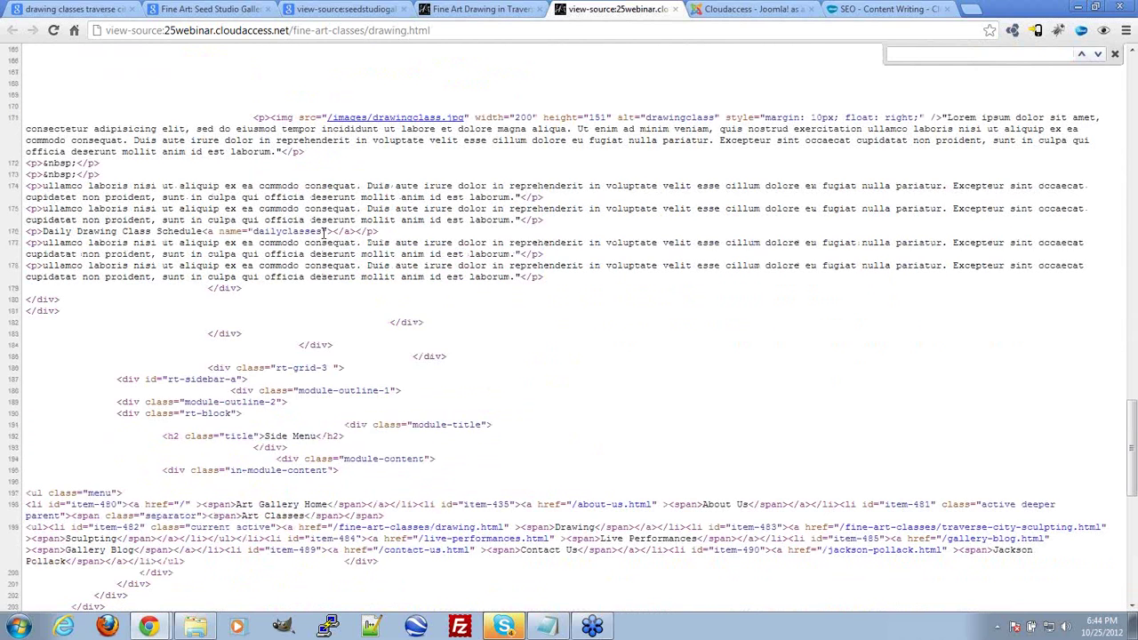
left_click_drag(321, 231, 257, 232)
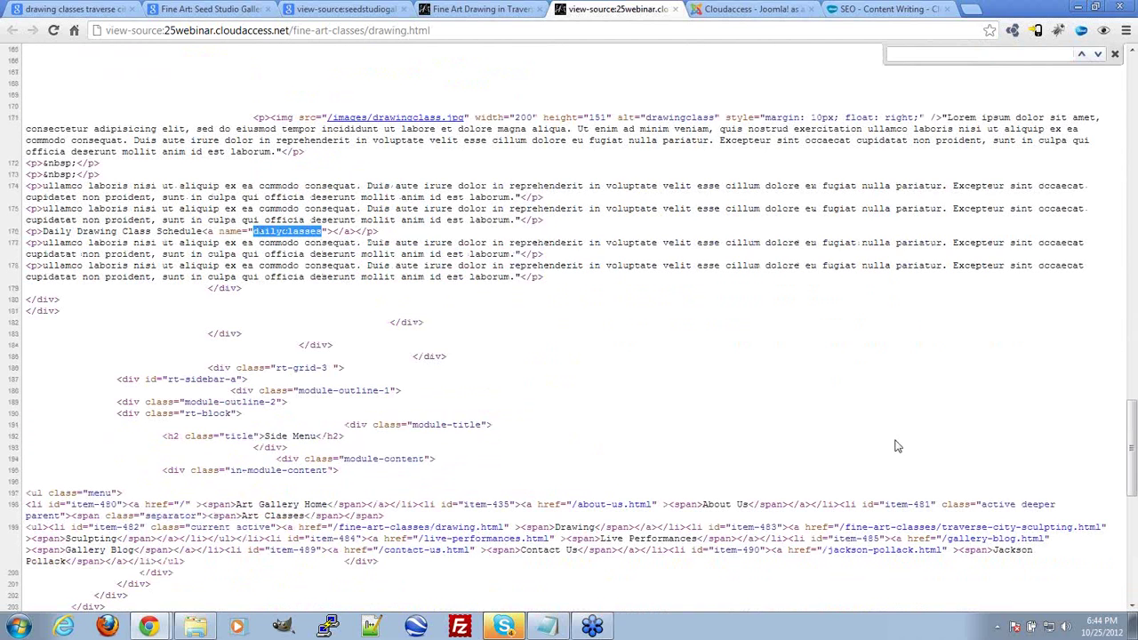
left_click(684, 333)
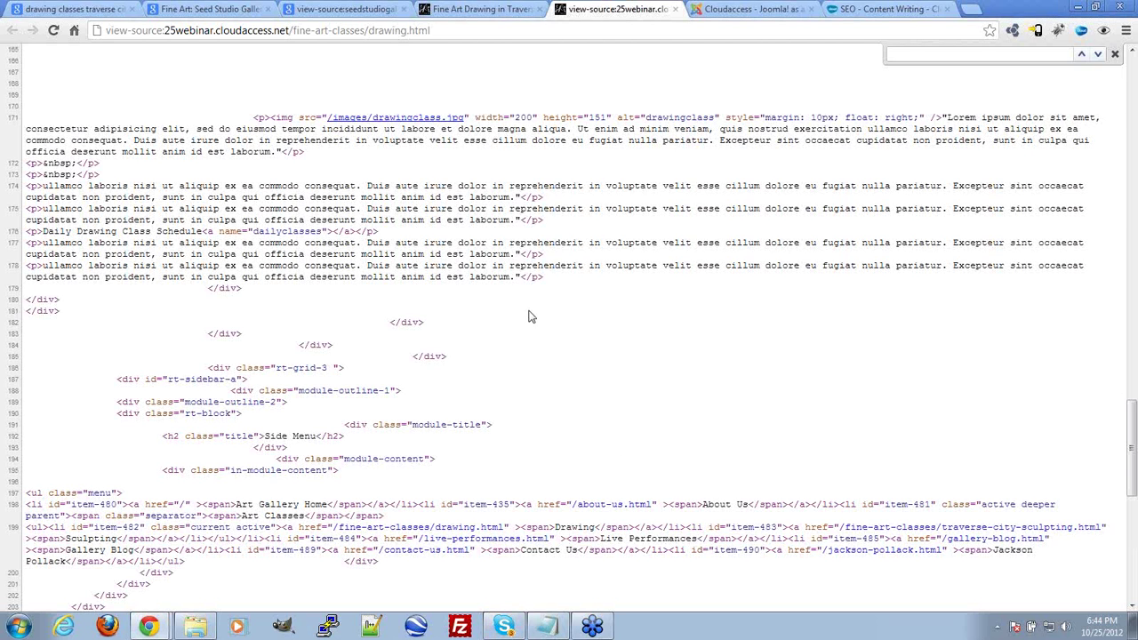
right_click(645, 182)
Step: Return to the article's link settings, replace the URL's anchor name with "dailyclasses" and insert the link
key("ctrl+Tab")
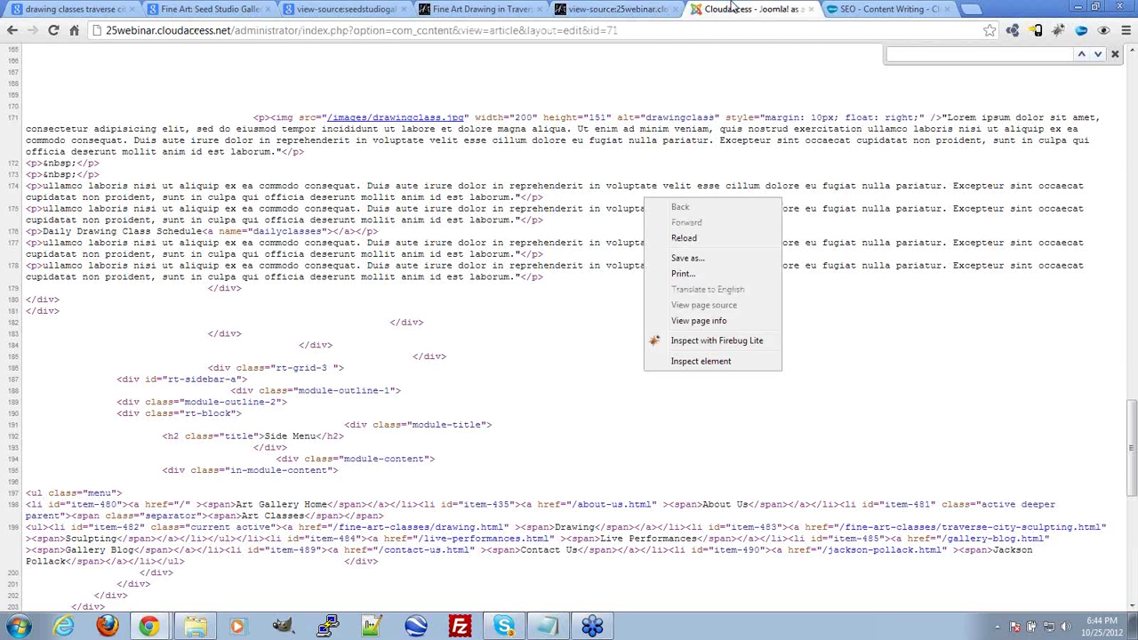
left_click_drag(683, 204, 752, 200)
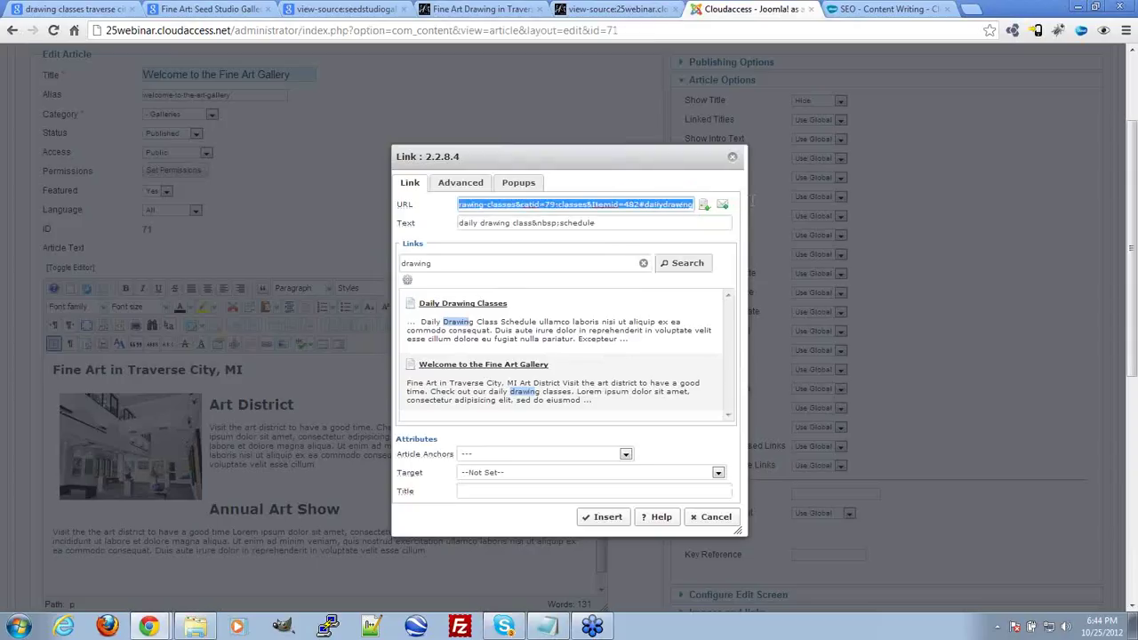
left_click(641, 204)
left_click_drag(644, 204, 696, 204)
type("dailyclasses")
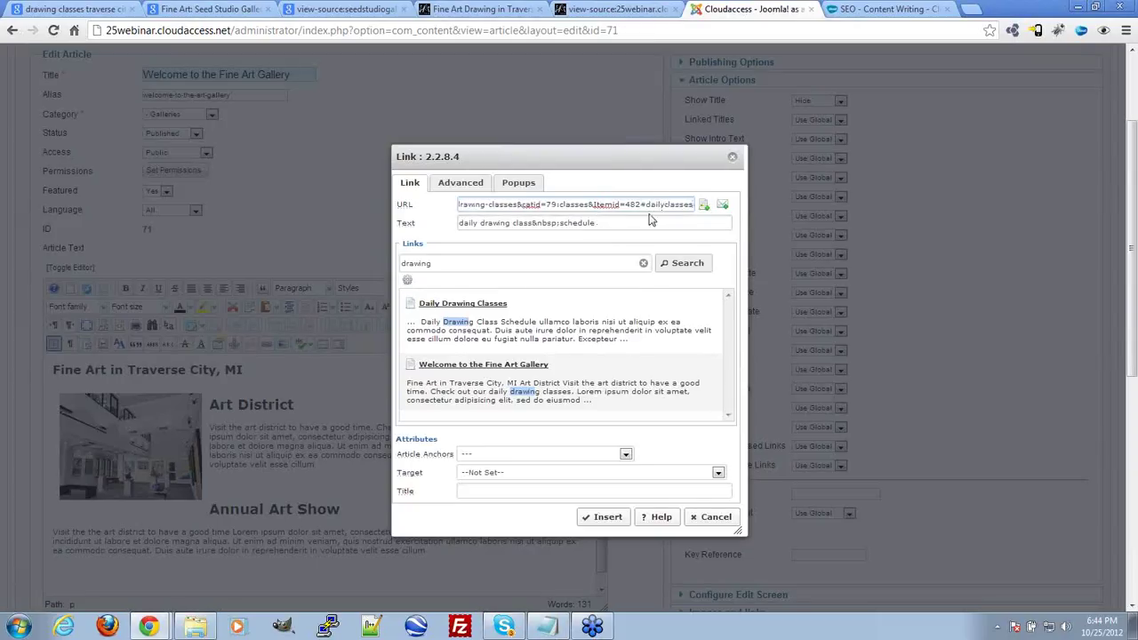
left_click(608, 518)
Step: Examine the anchors offered for a new link in the Art District paragraph, and cancel without inserting one
left_click(446, 446)
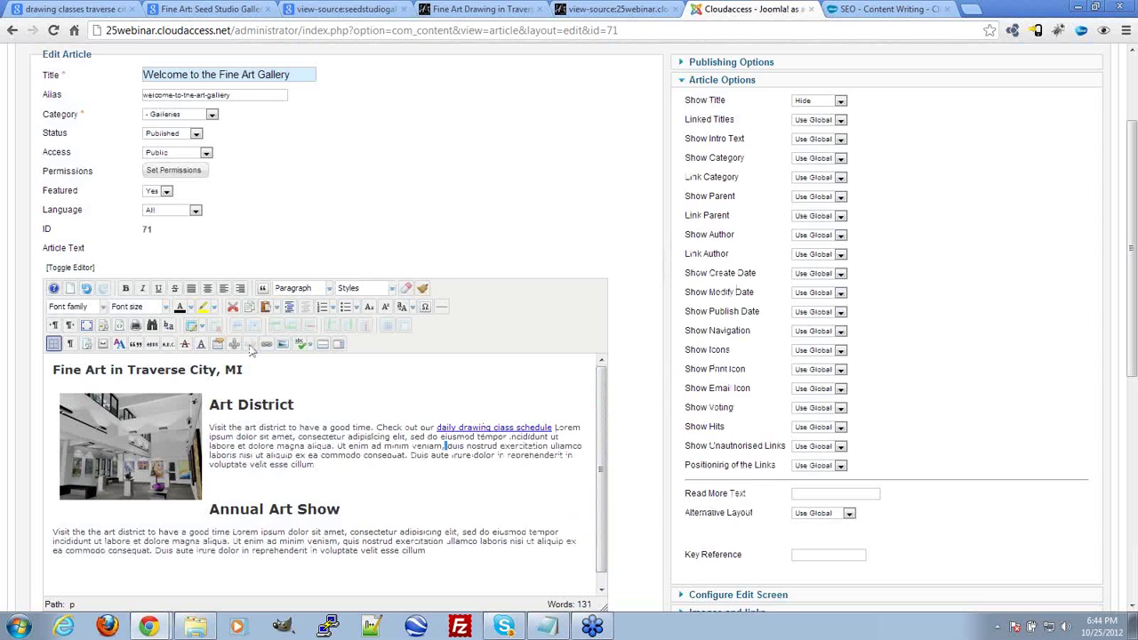
left_click_drag(364, 455, 429, 455)
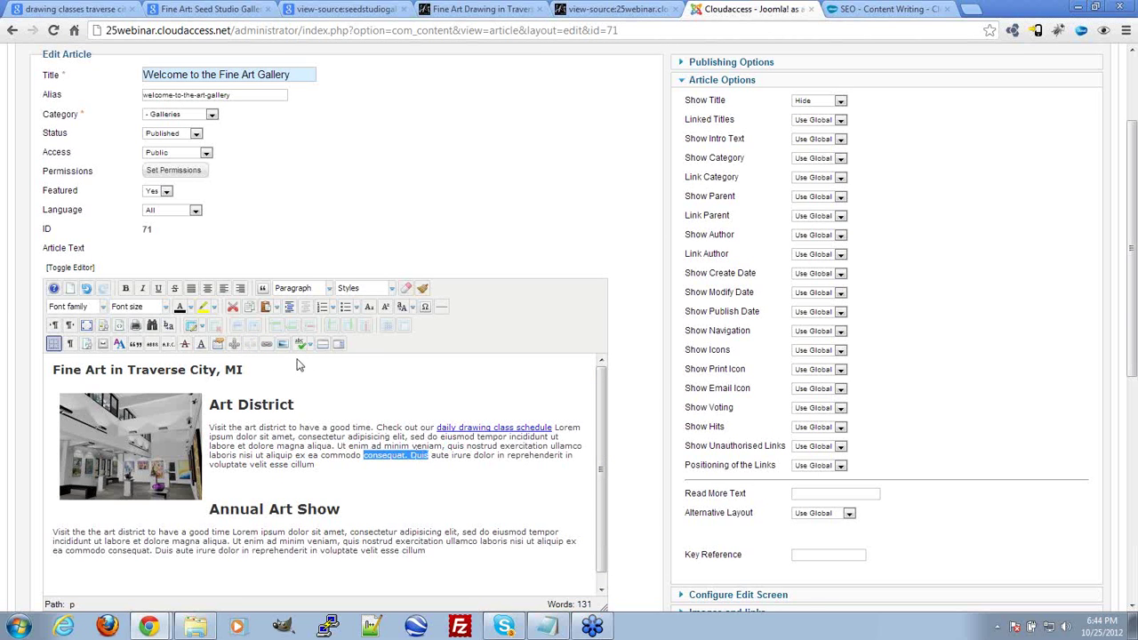
left_click(233, 344)
left_click(354, 402)
left_click(394, 427)
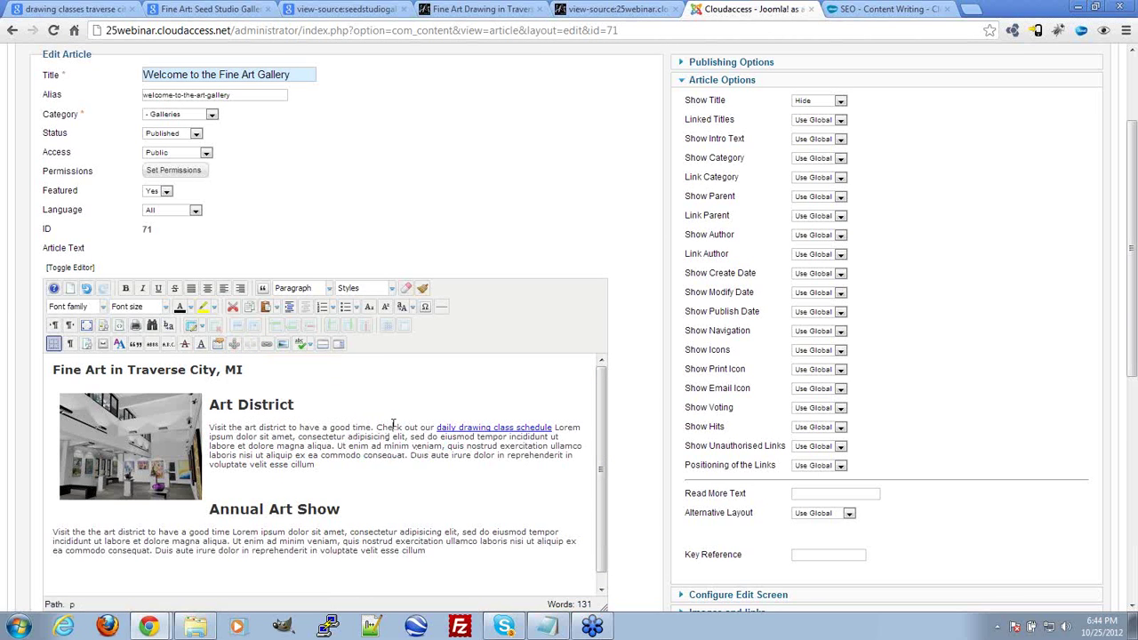
left_click(267, 344)
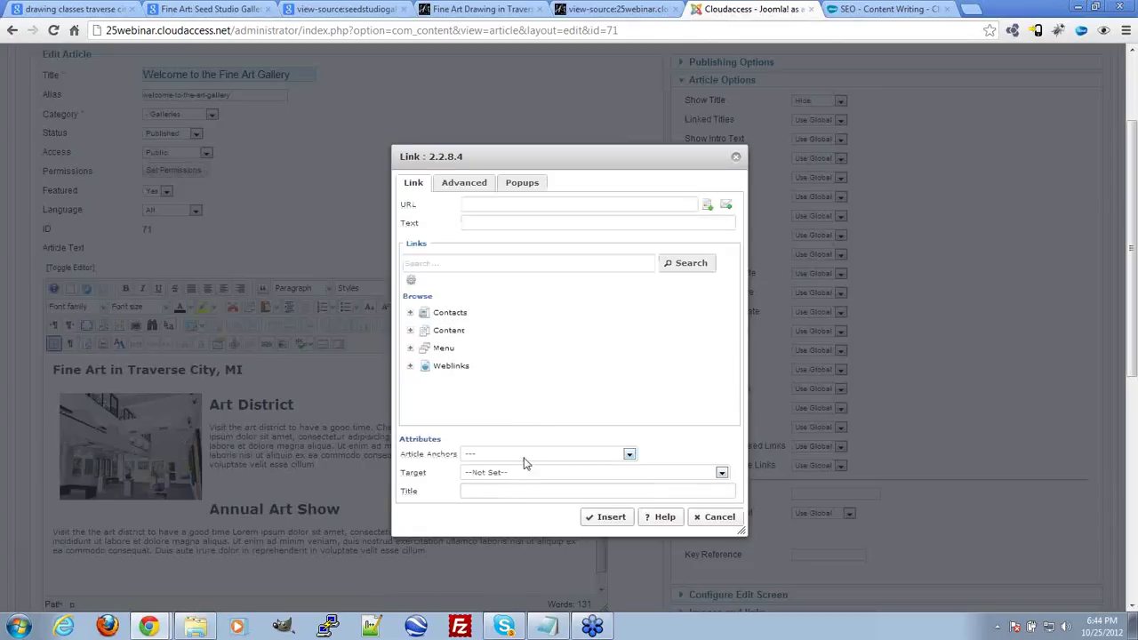
left_click(534, 454)
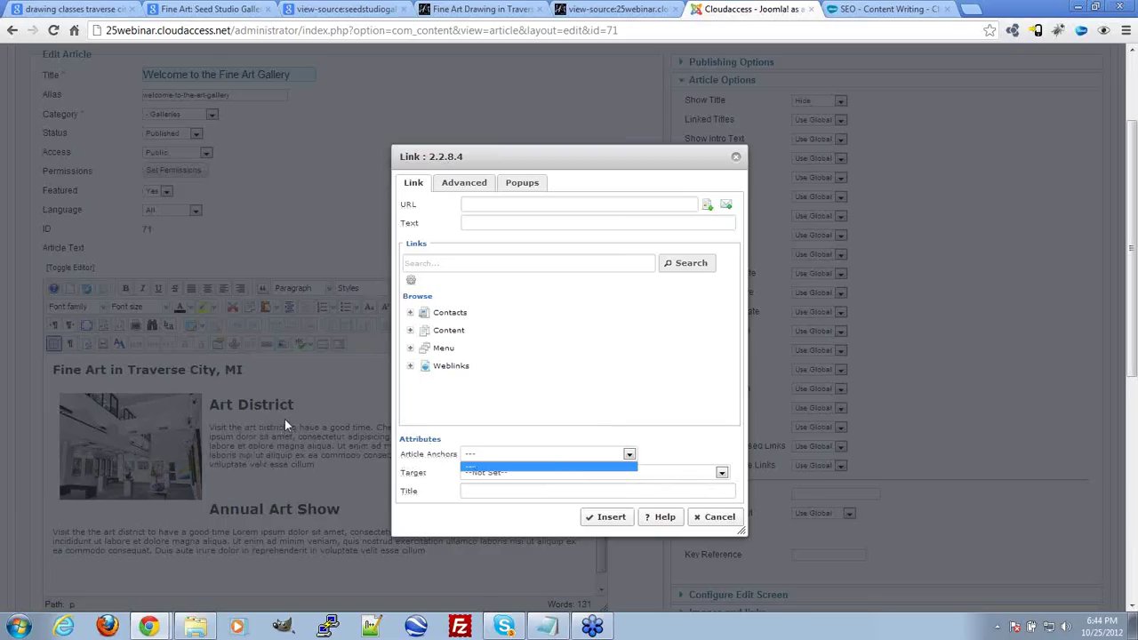
left_click(282, 569)
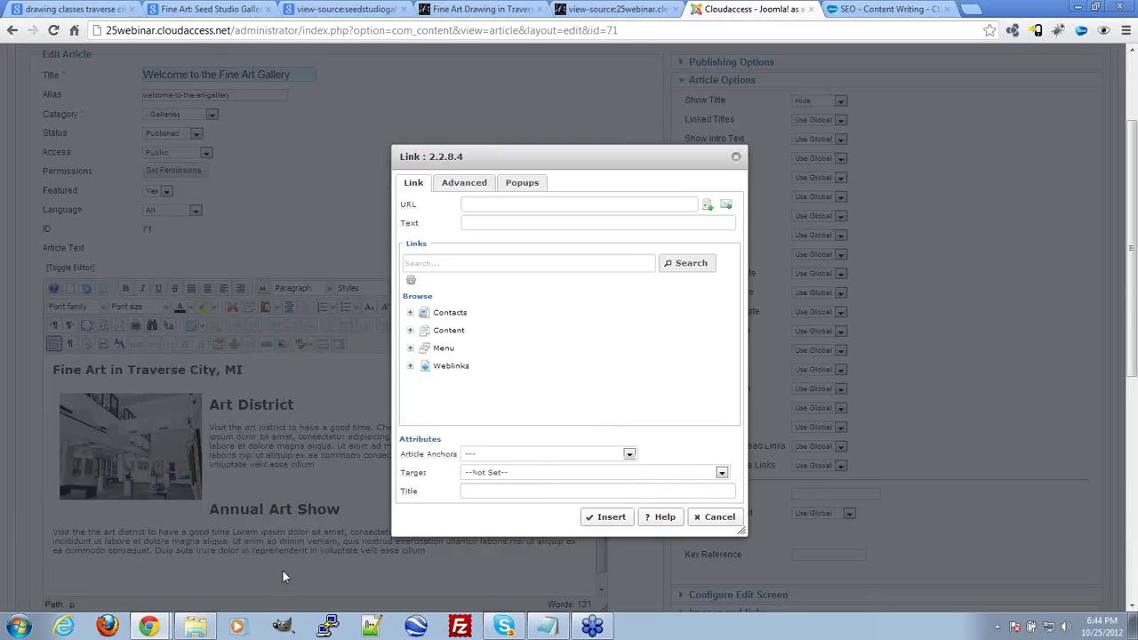
scroll(282, 570, "down", 5)
scroll(297, 416, "up", 5)
left_click(557, 459)
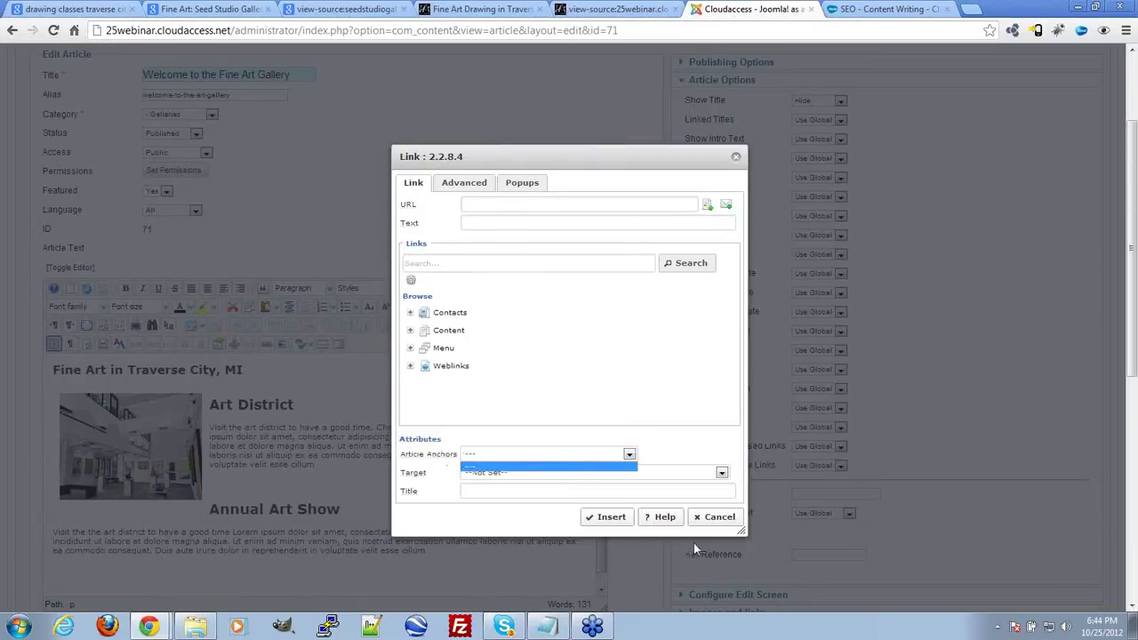
left_click(718, 516)
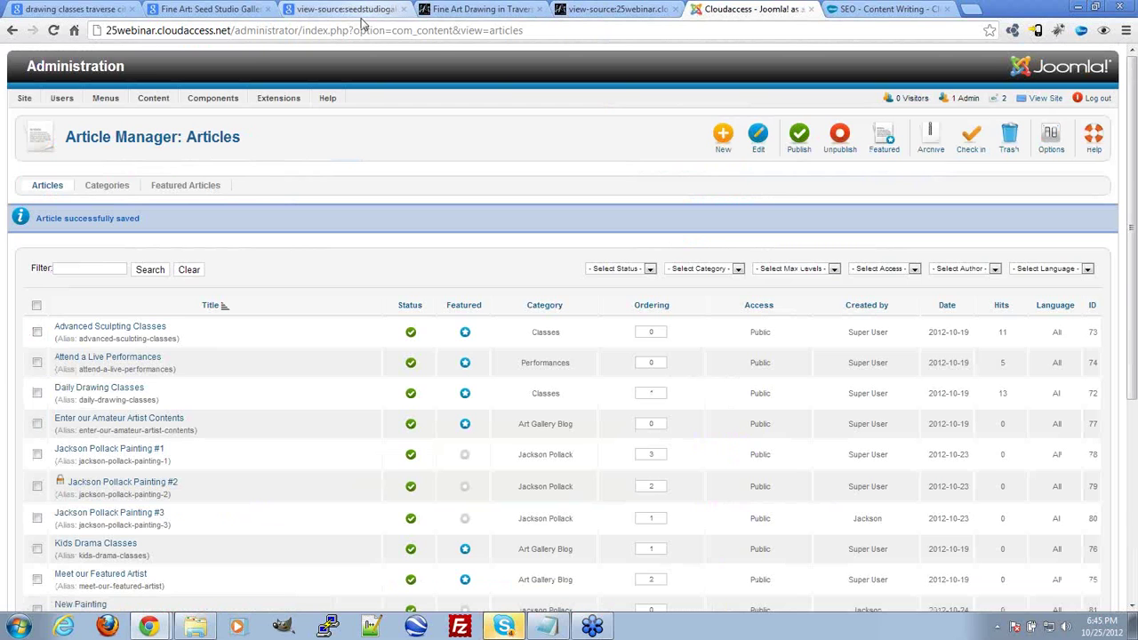
Step: Go to the public gallery home page and test the "daily drawing class schedule" link in the Art District paragraph
left_click(485, 9)
scroll(353, 343, "up", 1)
key("BackSpace")
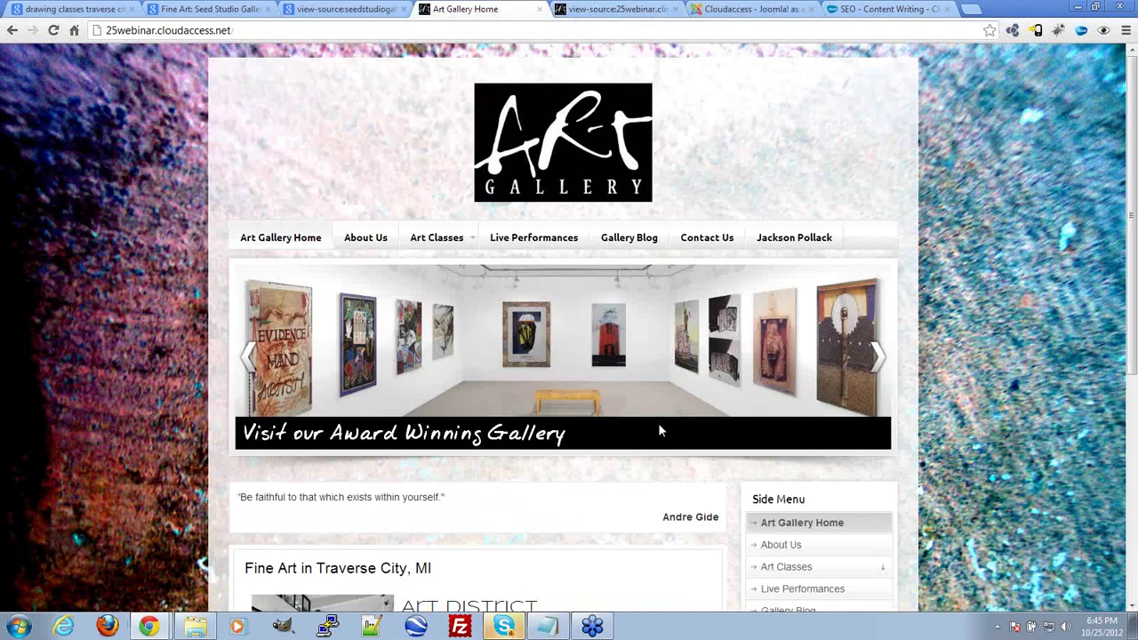
scroll(681, 432, "down", 4)
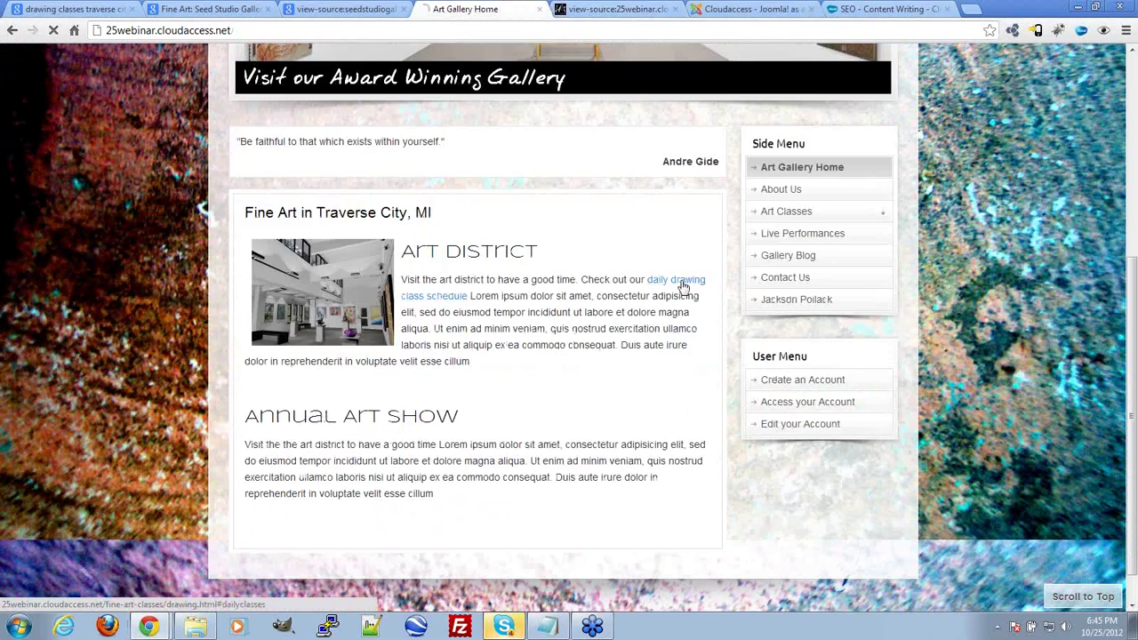
left_click(681, 285)
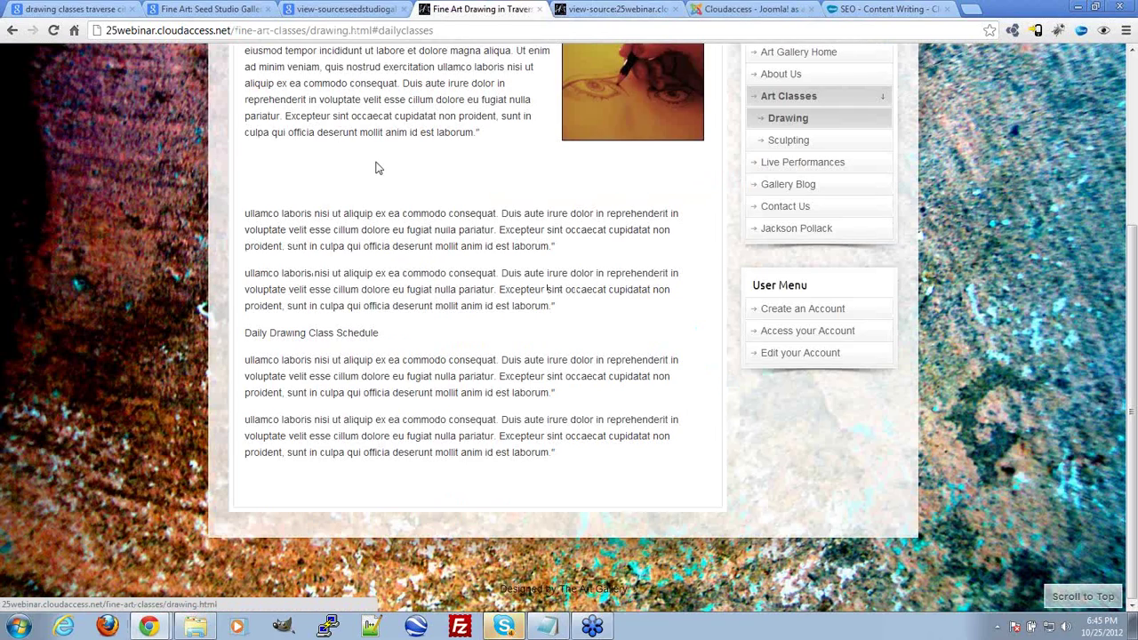
Step: Return to the gallery home page and retest the "daily drawing class schedule" link in the Art District paragraph twice
scroll(409, 270, "up", 3)
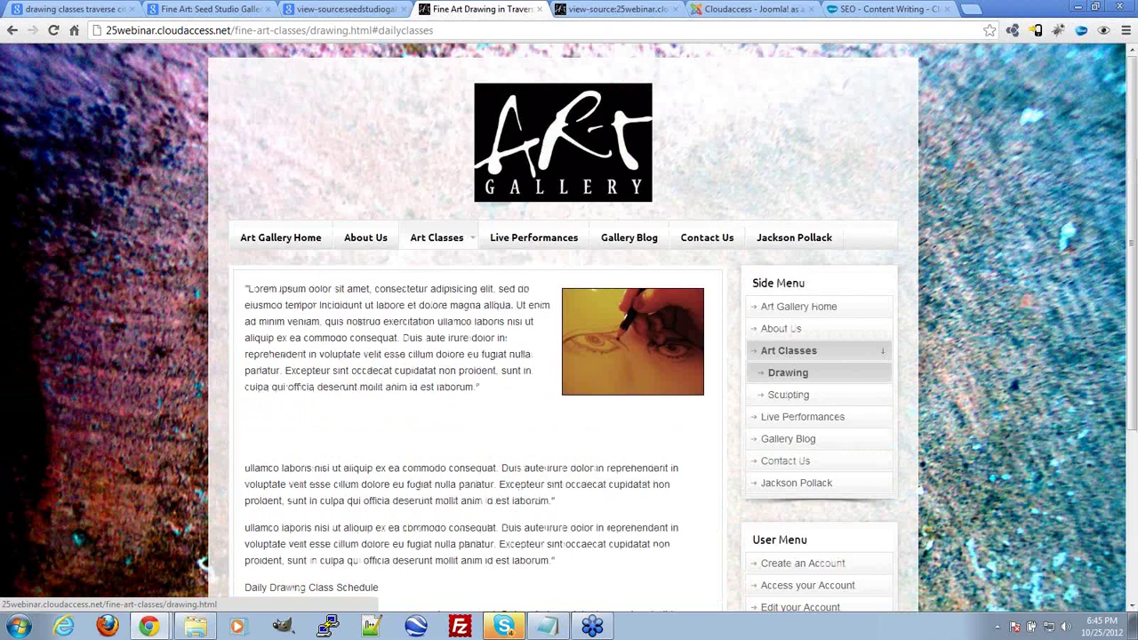
left_click(13, 31)
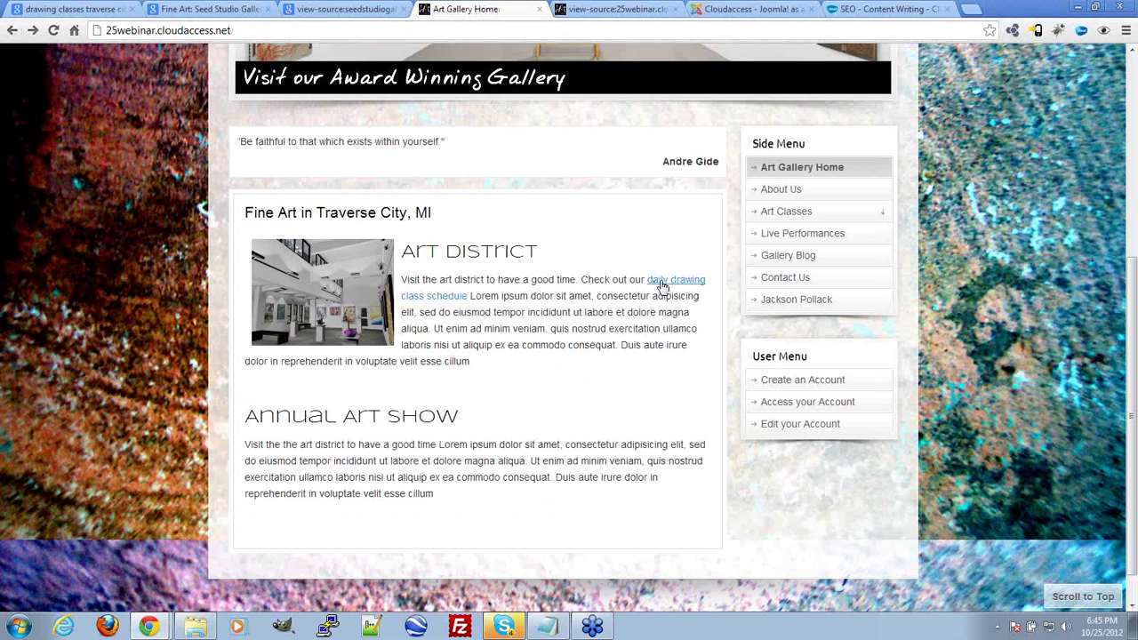
left_click(662, 286)
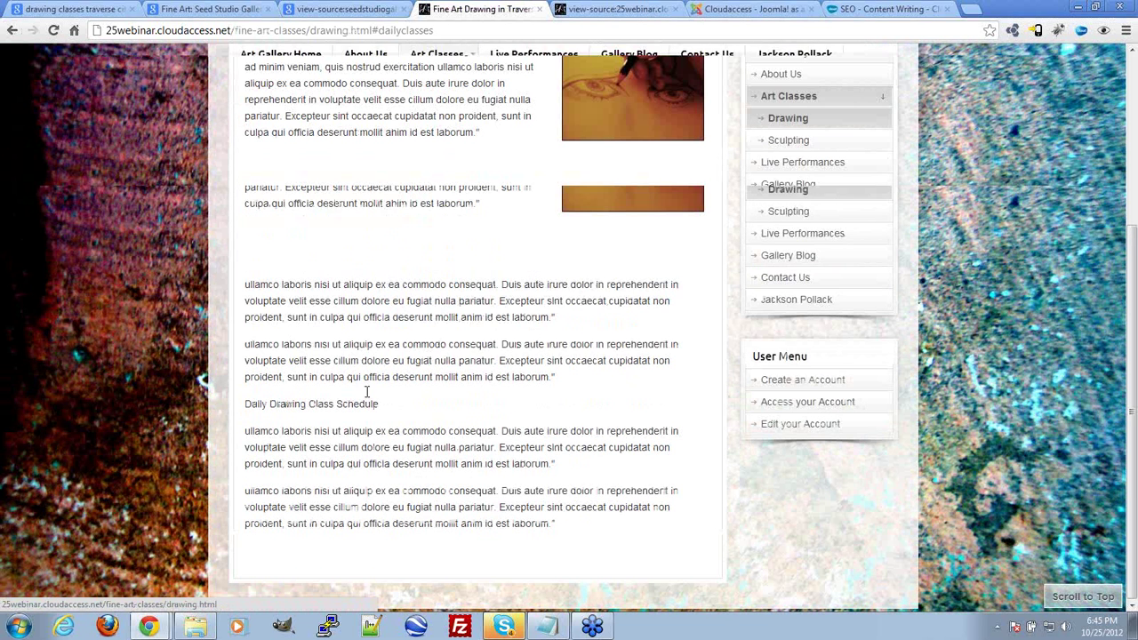
scroll(370, 399, "up", 1)
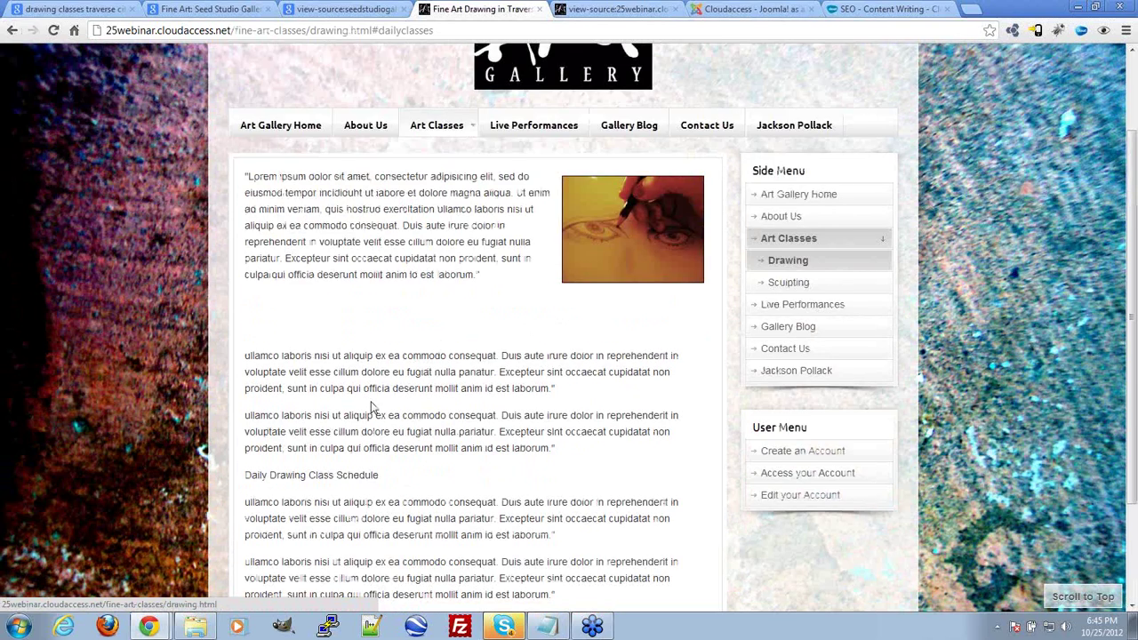
key("alt+Left")
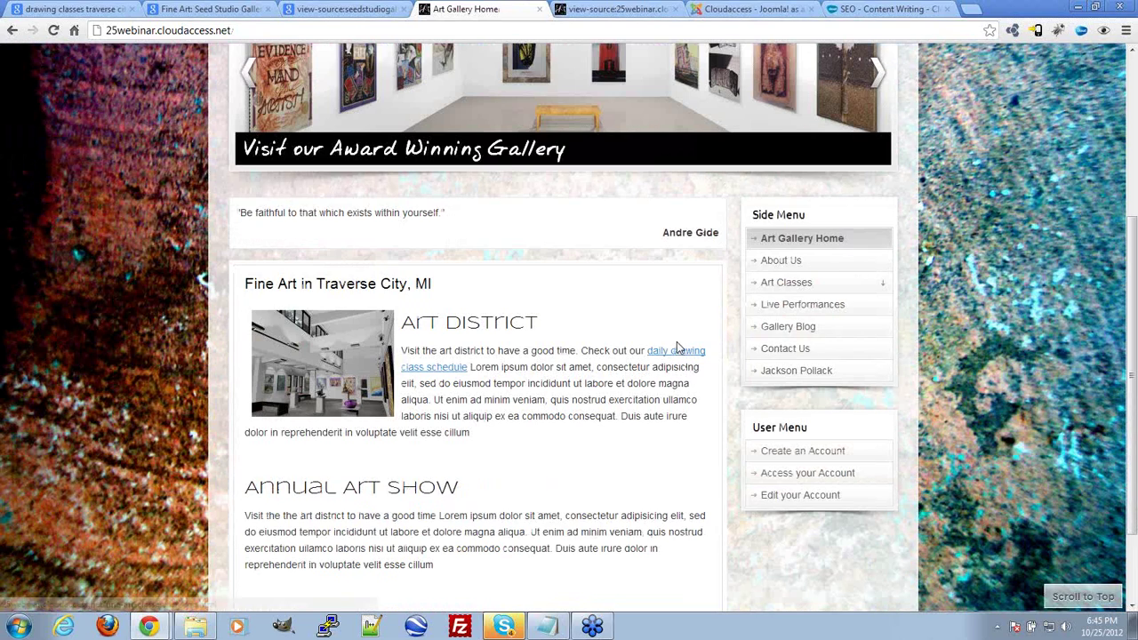
scroll(565, 423, "down", 1)
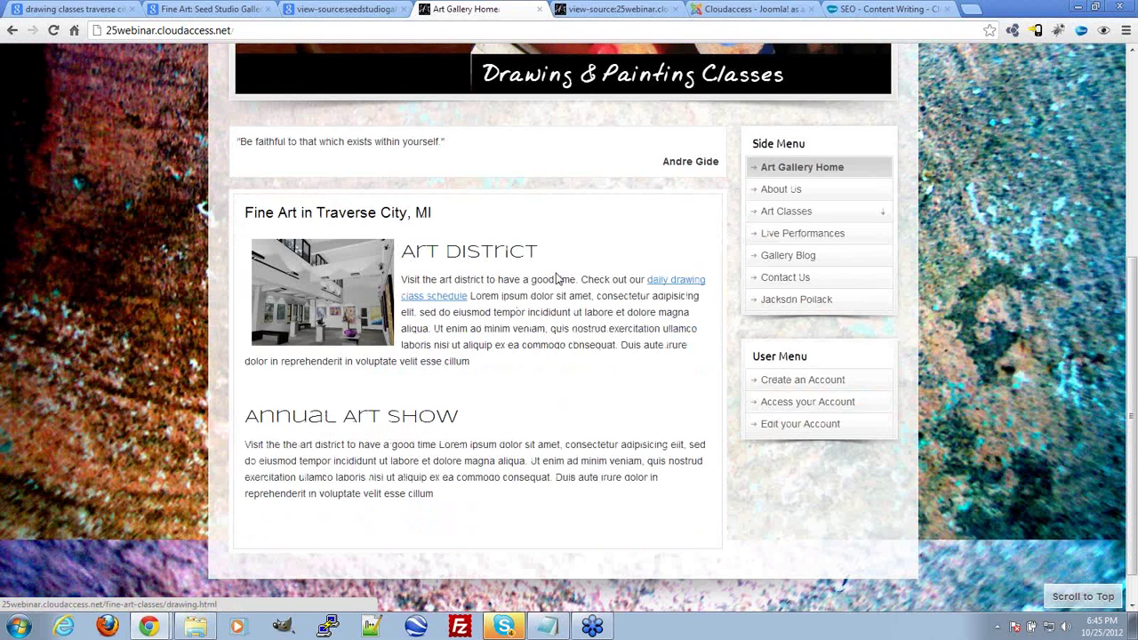
scroll(534, 374, "up", 2)
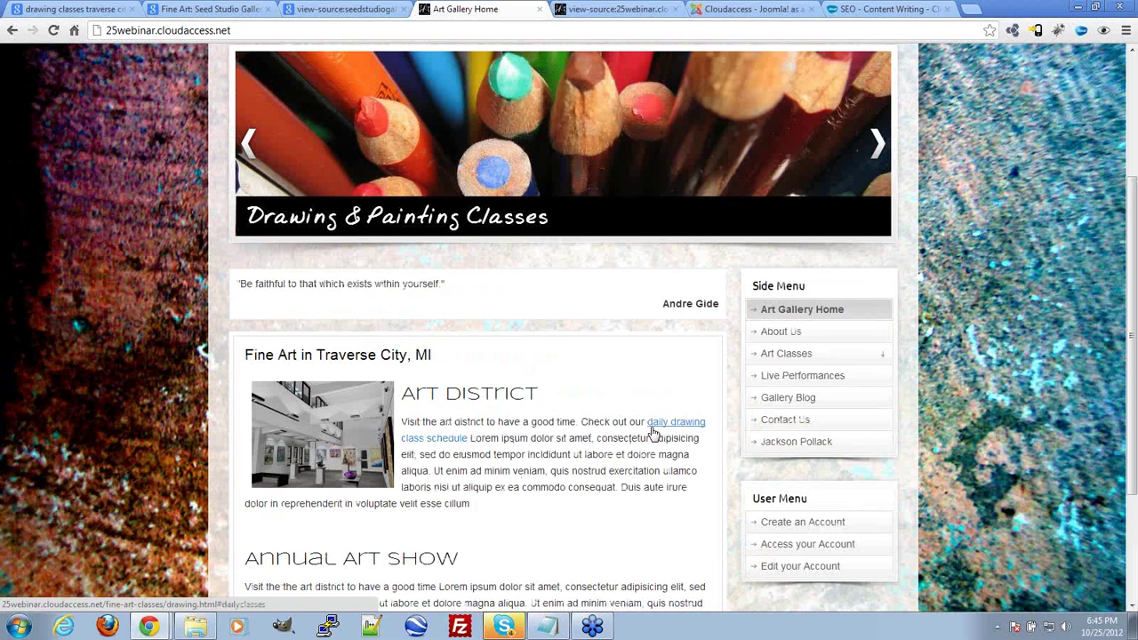
left_click(671, 427)
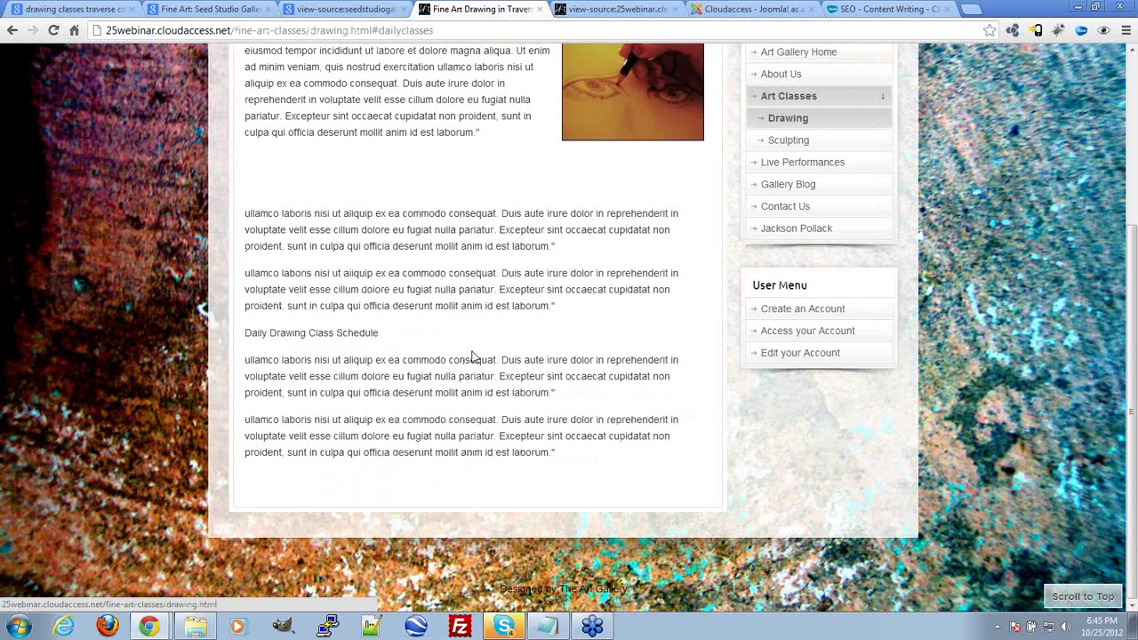
Step: Examine the Drawing page around the "Daily Drawing Class Schedule" line that the link targets, and return to the gallery home page
left_click(251, 333)
left_click_drag(389, 332, 360, 333)
left_click(389, 338)
scroll(452, 389, "up", 3)
scroll(440, 381, "down", 3)
scroll(445, 373, "up", 3)
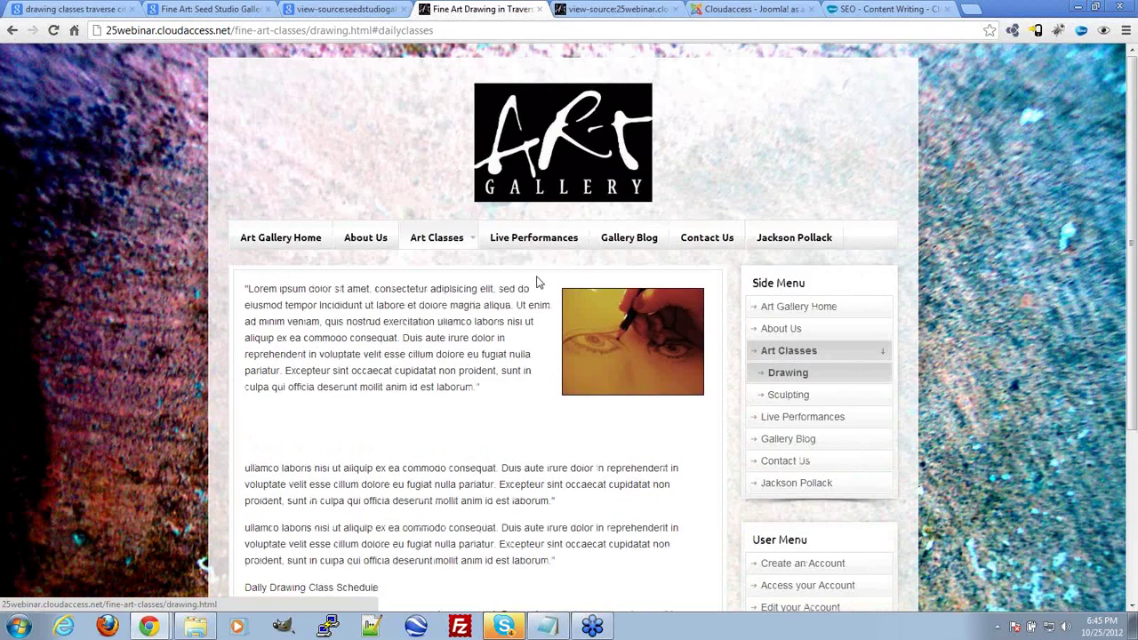
mouse_move(437, 237)
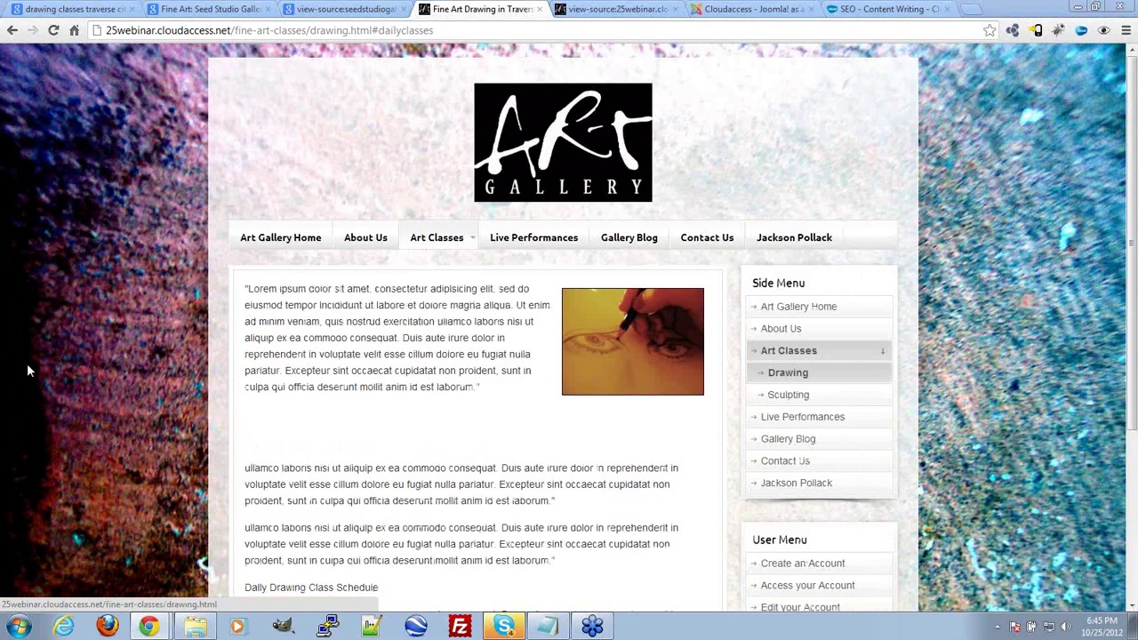
scroll(418, 353, "down", 1)
scroll(418, 352, "up", 1)
scroll(370, 414, "down", 2)
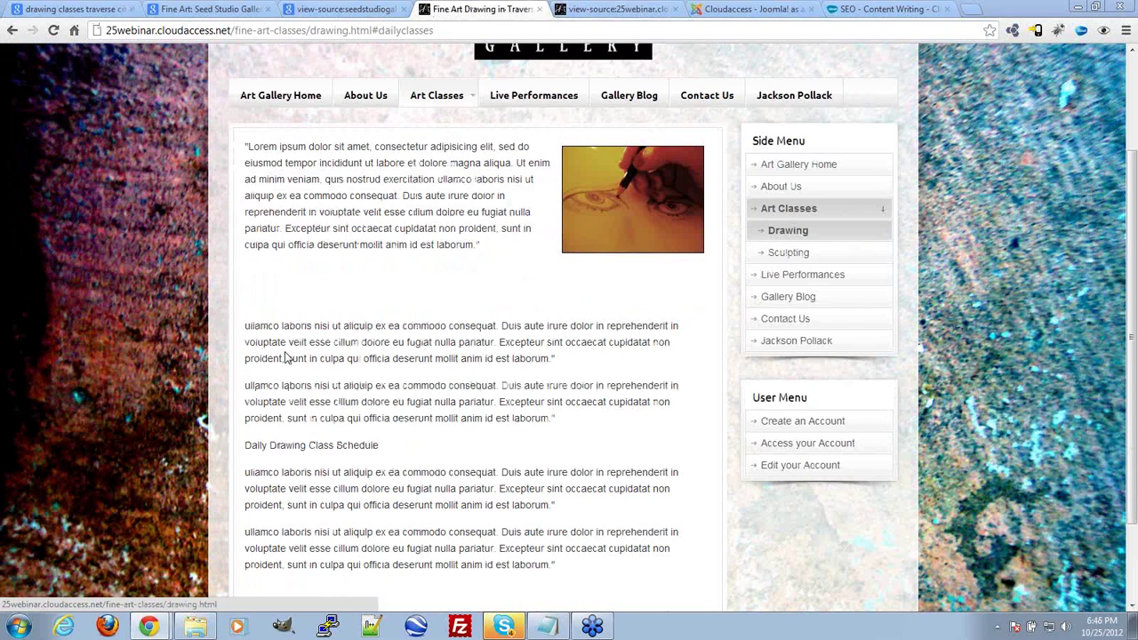
scroll(355, 384, "up", 1)
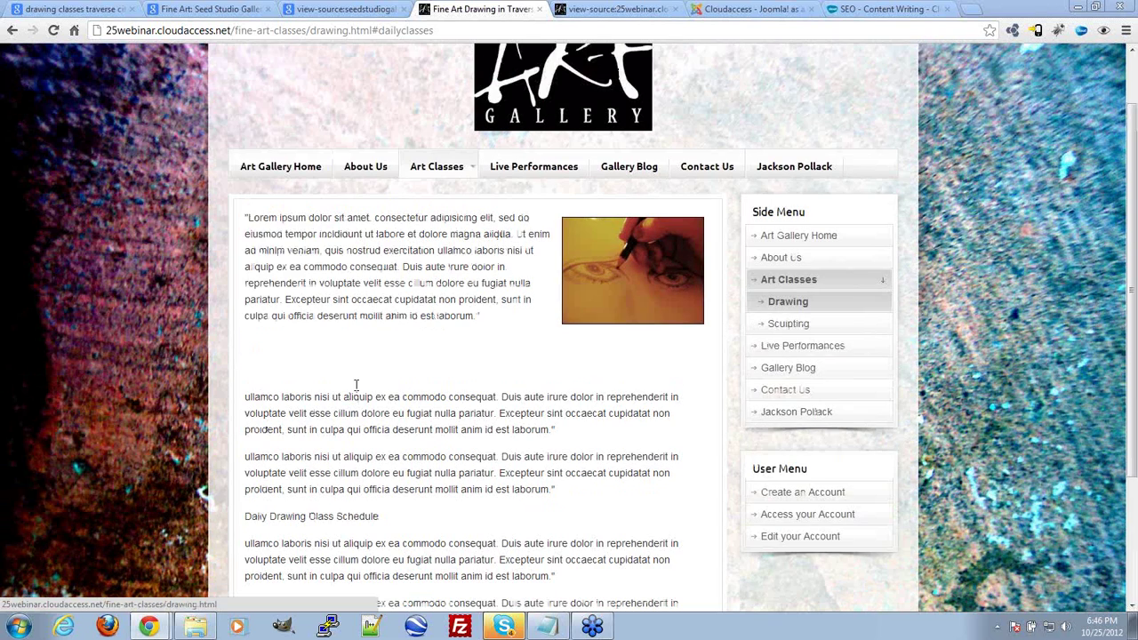
scroll(355, 384, "up", 1)
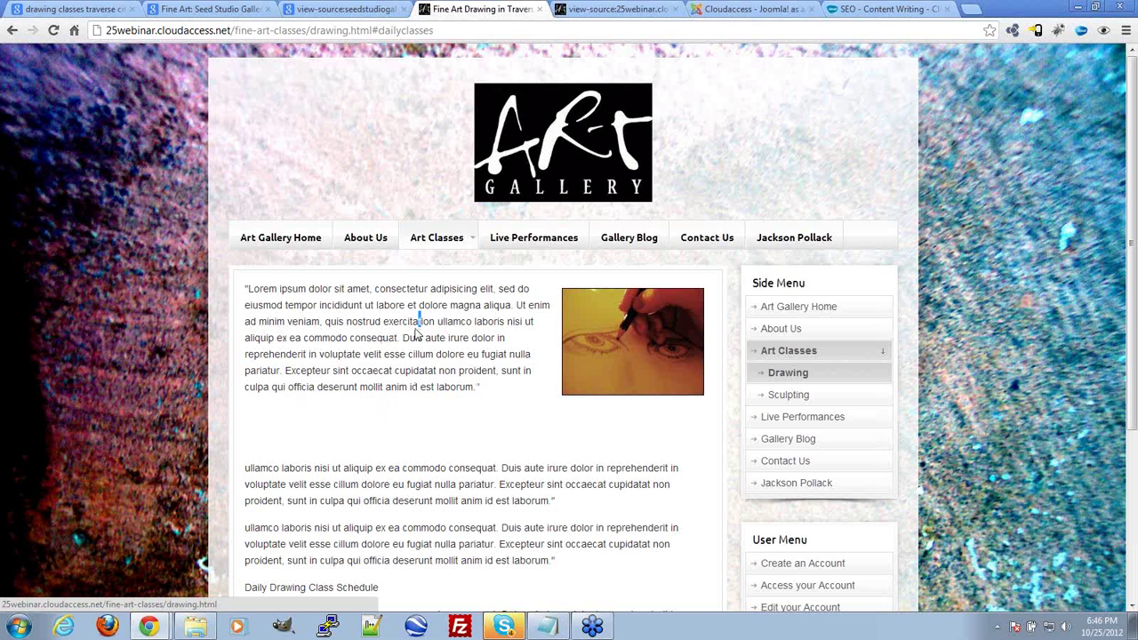
left_click(256, 242)
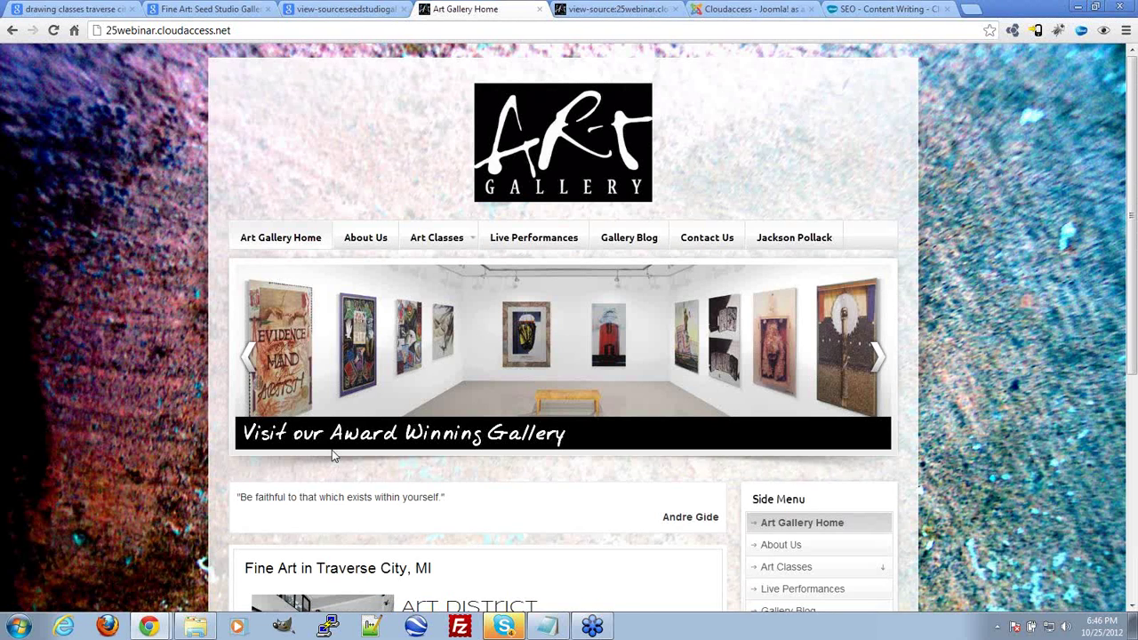
Step: Search Google for "sitemap tool" in place of the page source, and open the XML-Sitemaps.com online generator
left_click(604, 10)
left_click(593, 33)
type("google.com")
key("Return")
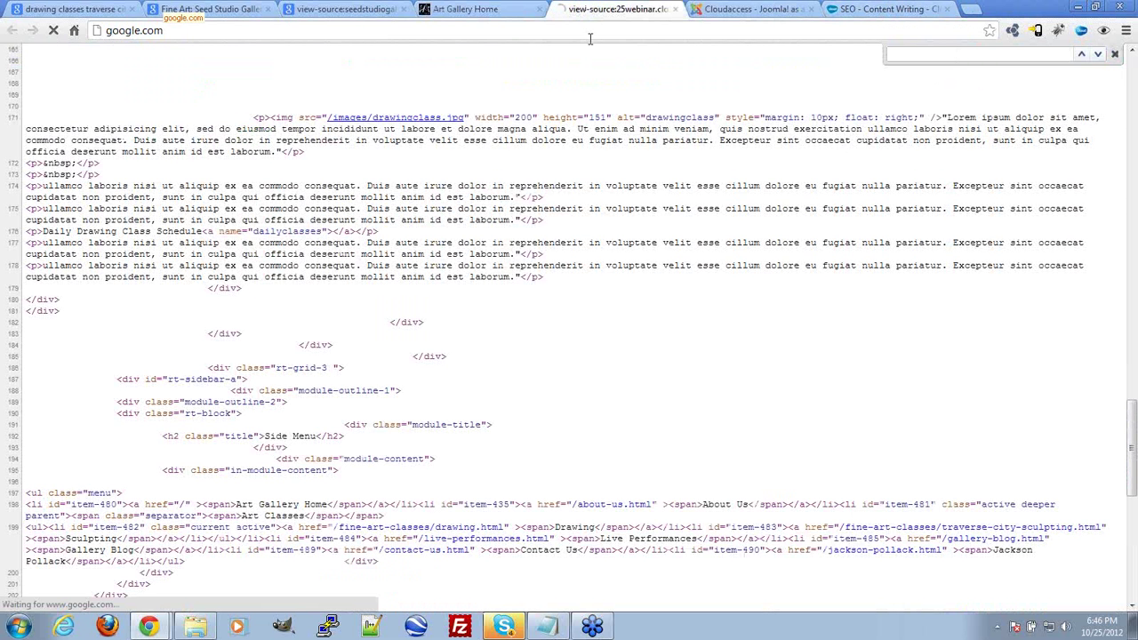
type("sitemap")
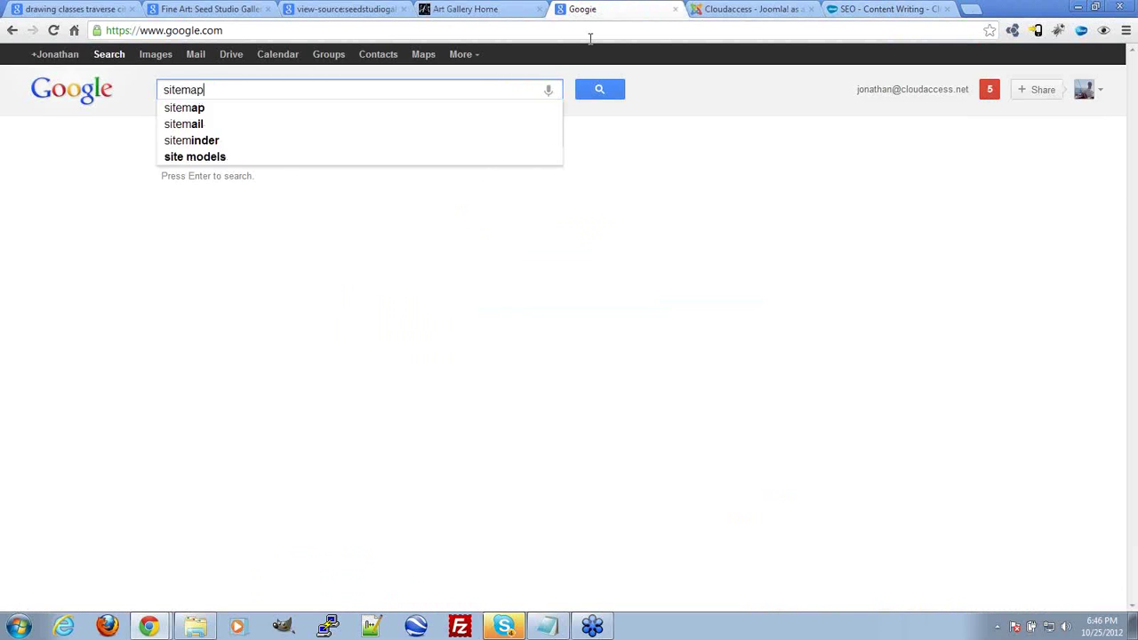
type(" too")
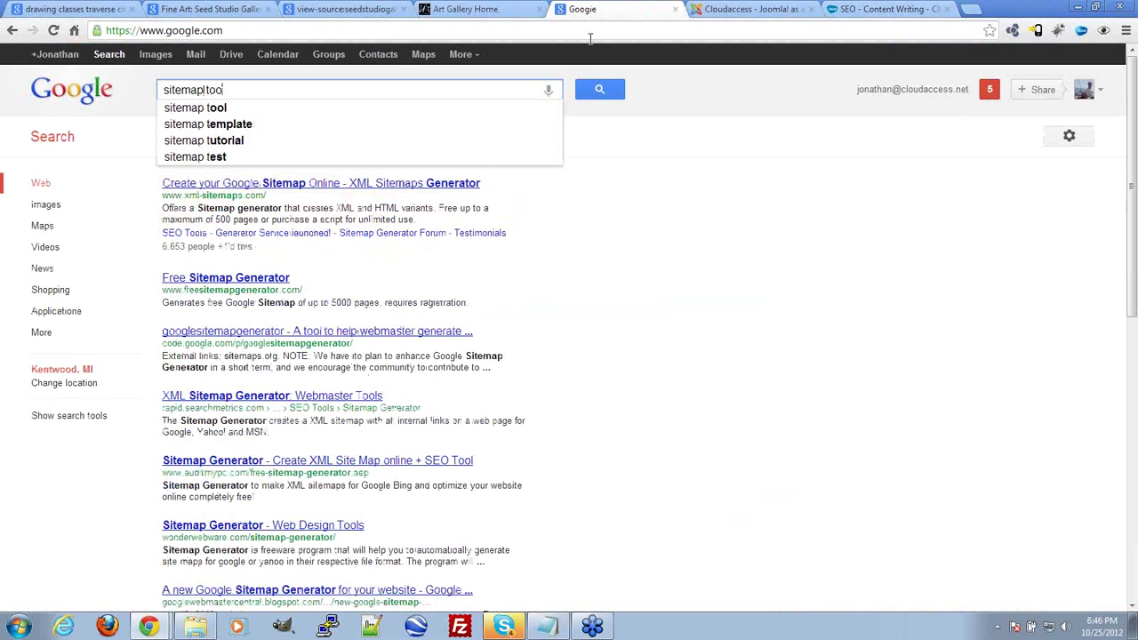
key("Return")
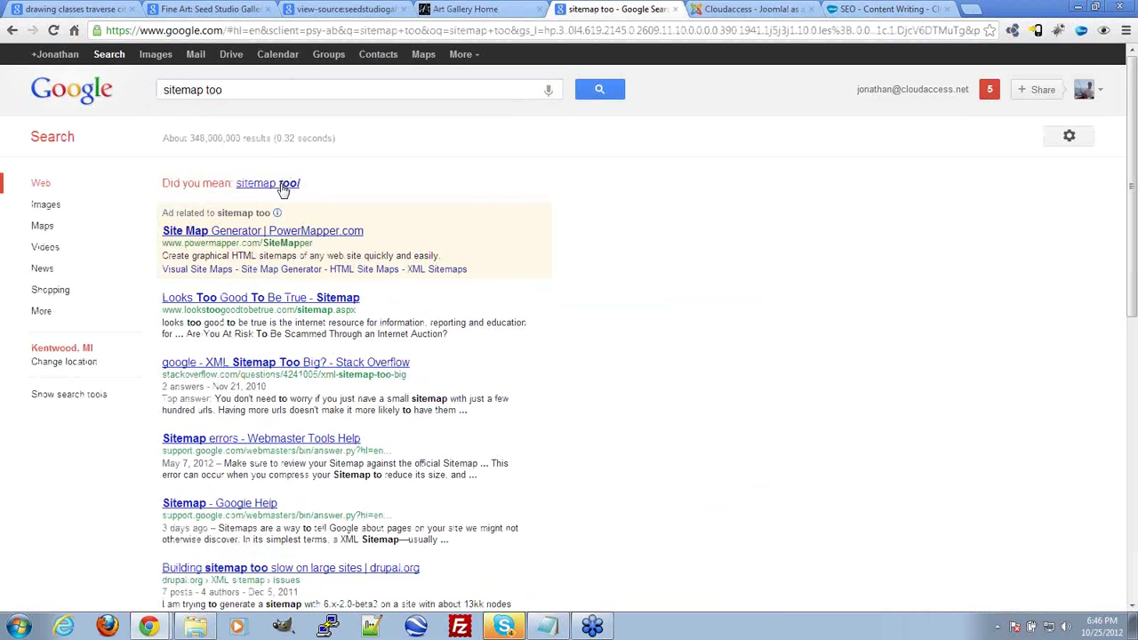
left_click(283, 185)
left_click(275, 322)
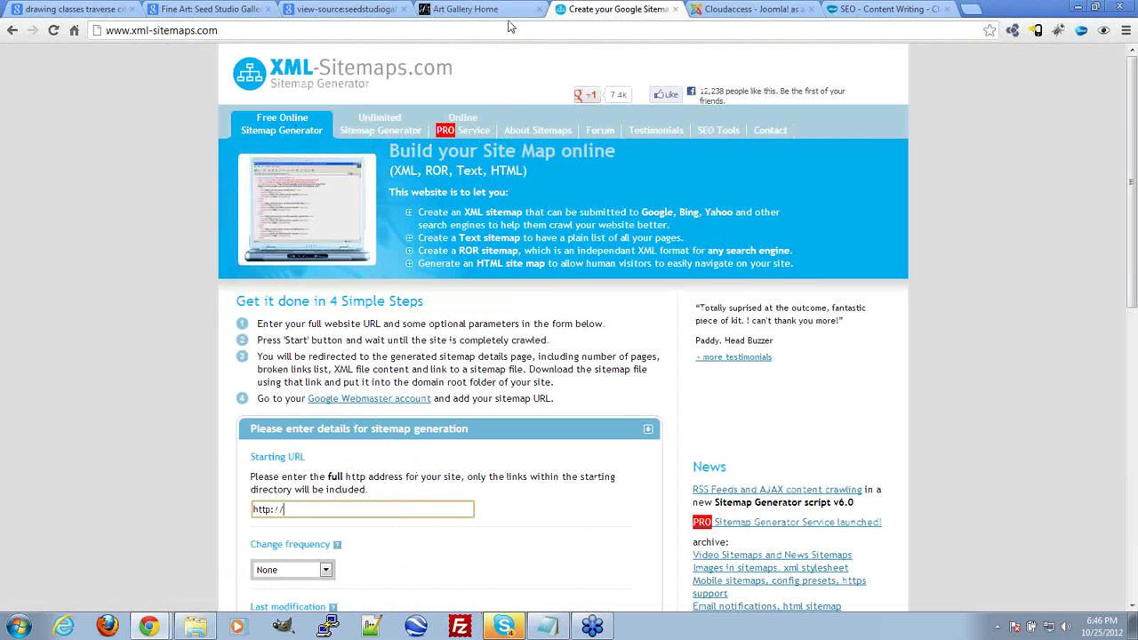
left_click(498, 10)
key("ctrl+c")
left_click(614, 8)
left_click(356, 509)
key("ctrl+v")
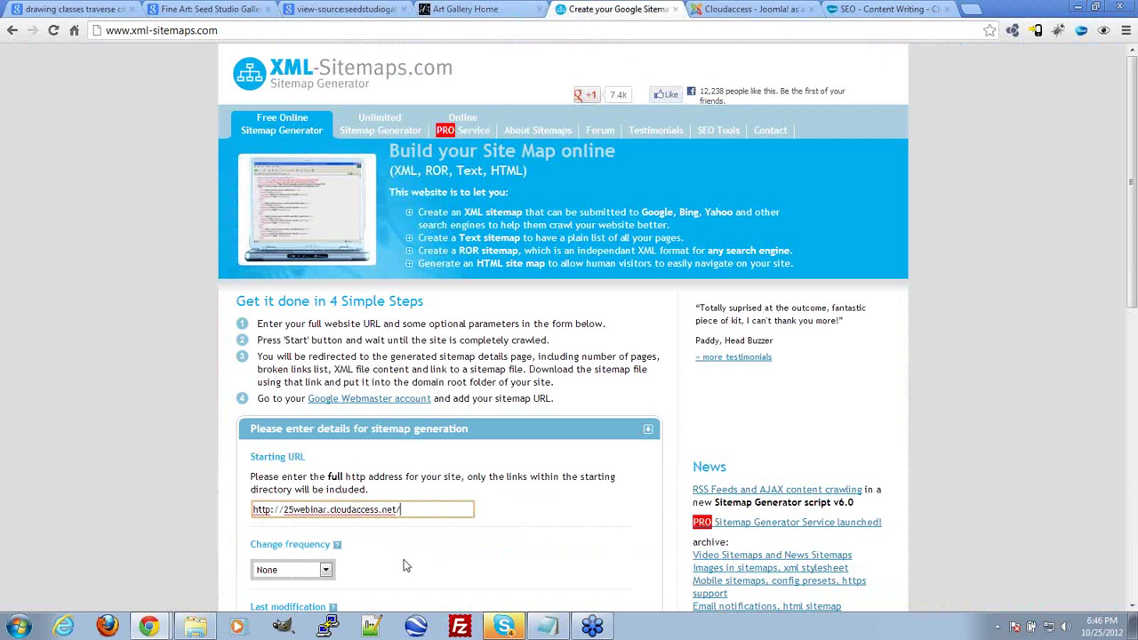
scroll(559, 527, "down", 2)
scroll(288, 325, "down", 1)
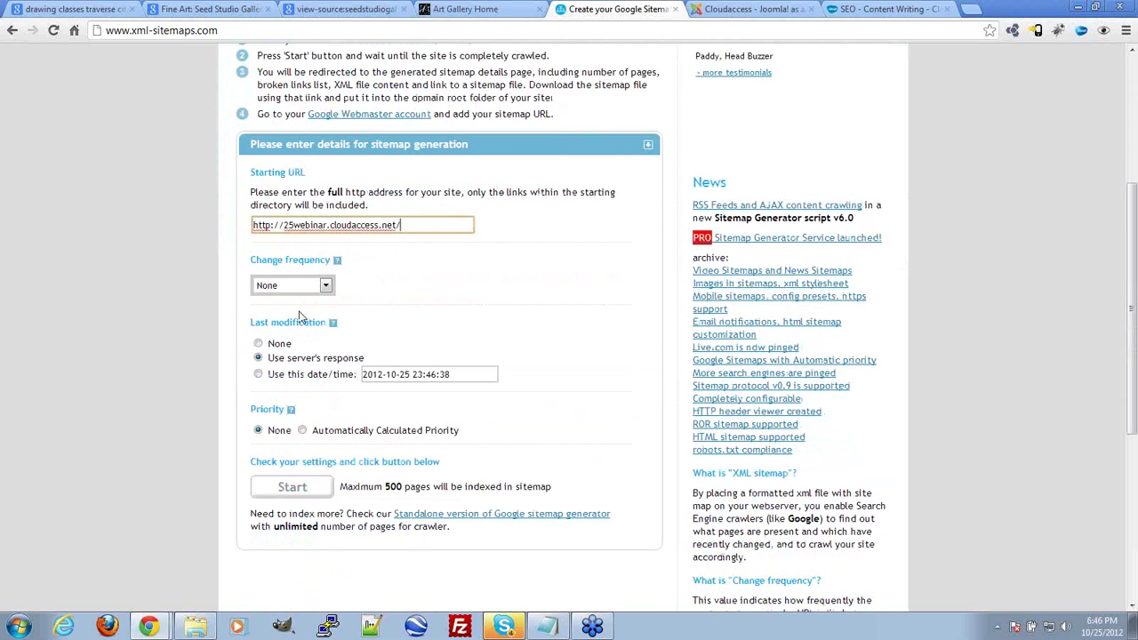
left_click(311, 488)
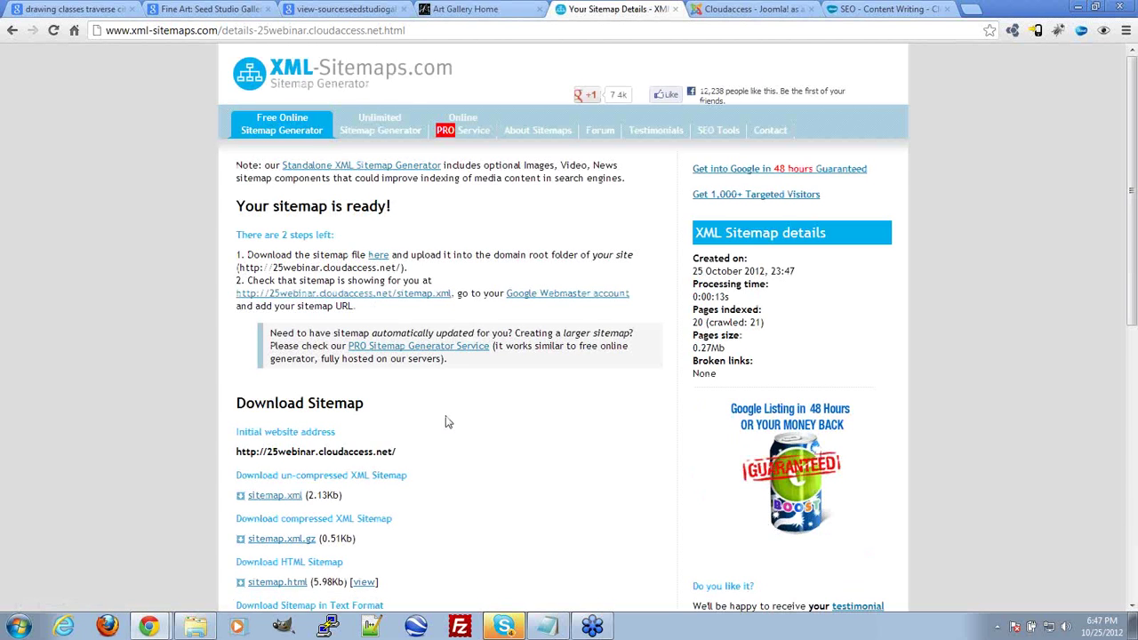
Step: Examine the generated XML sitemap content down to its last URL entry
scroll(447, 422, "down", 5)
scroll(572, 384, "down", 3)
scroll(654, 411, "down", 5)
scroll(654, 411, "down", 3)
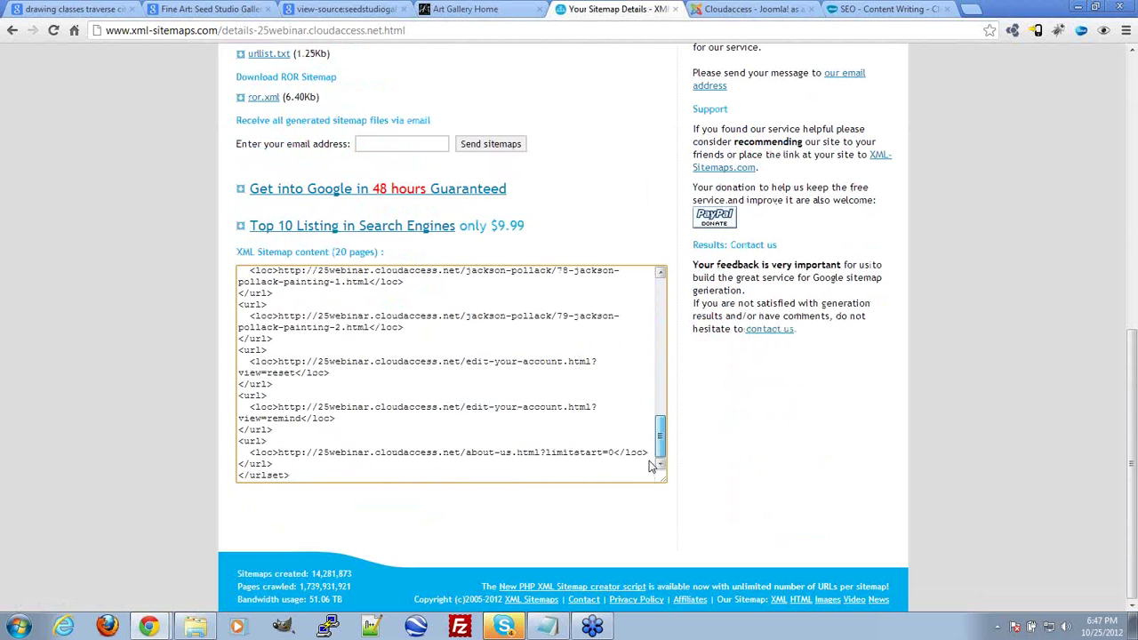
Step: Look over the public gallery home page to compare its content with the generated sitemap
left_click(469, 11)
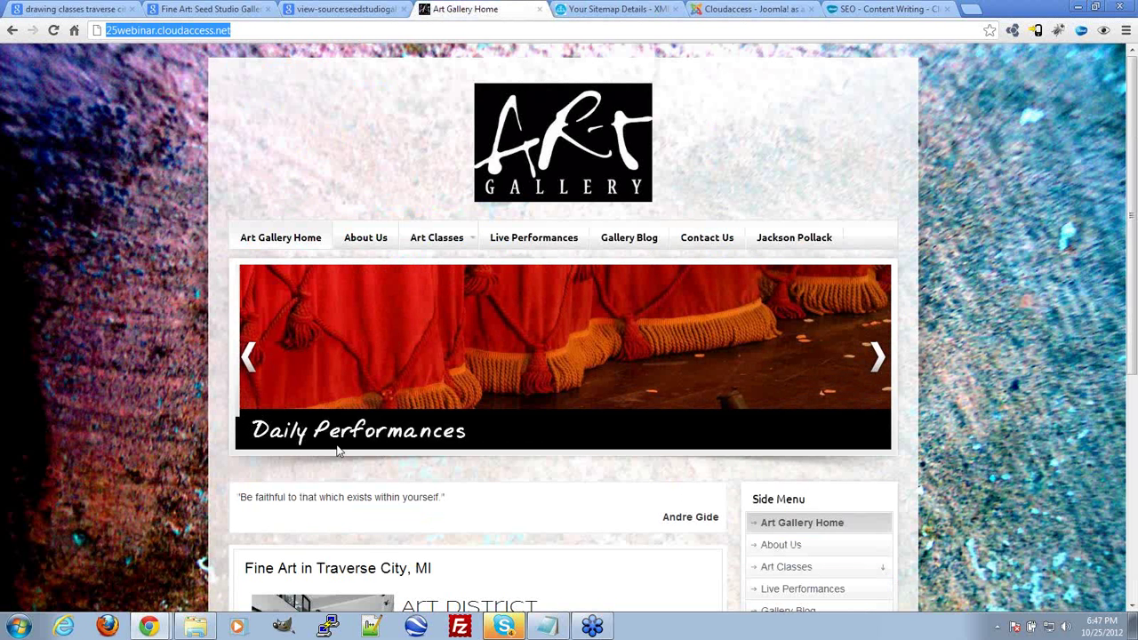
scroll(332, 451, "down", 3)
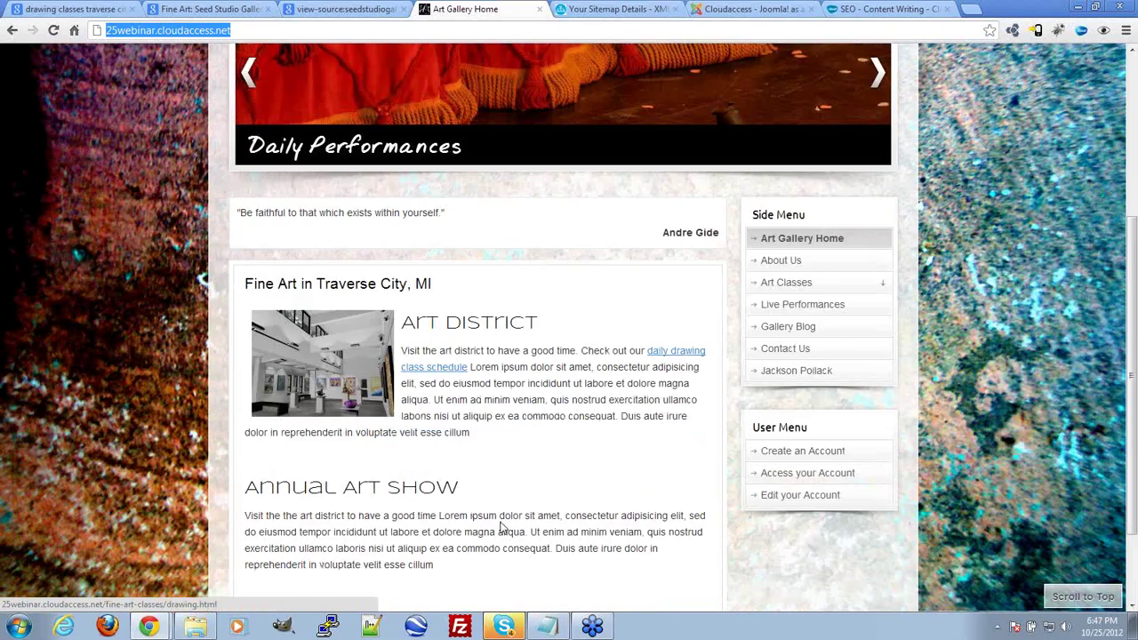
scroll(596, 486, "up", 3)
scroll(596, 487, "down", 1)
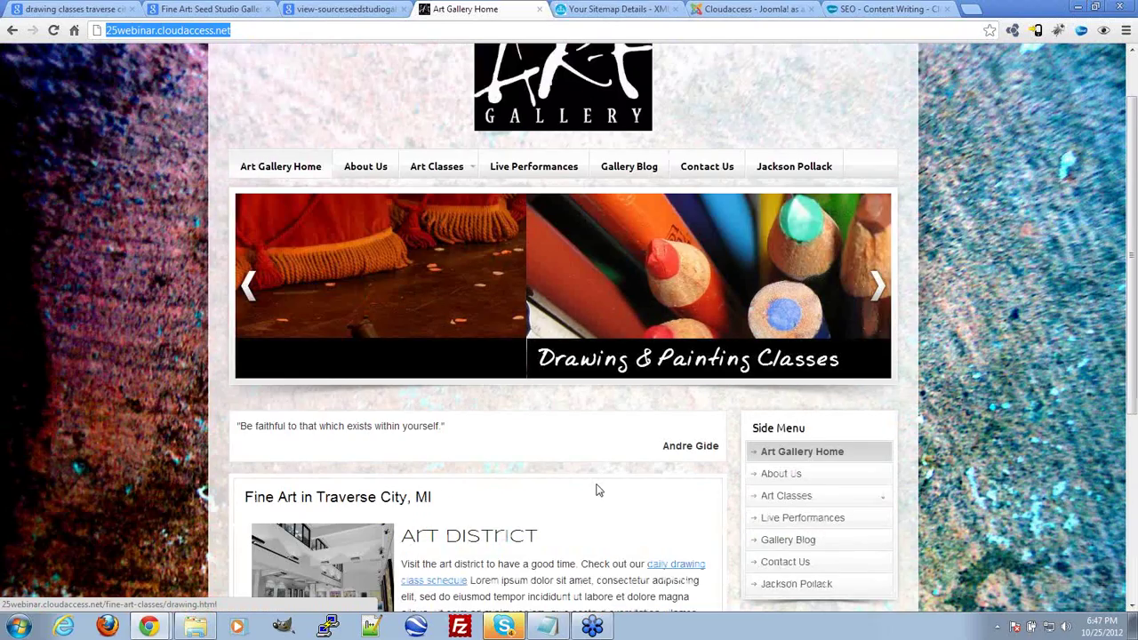
scroll(596, 490, "down", 3)
scroll(598, 471, "up", 5)
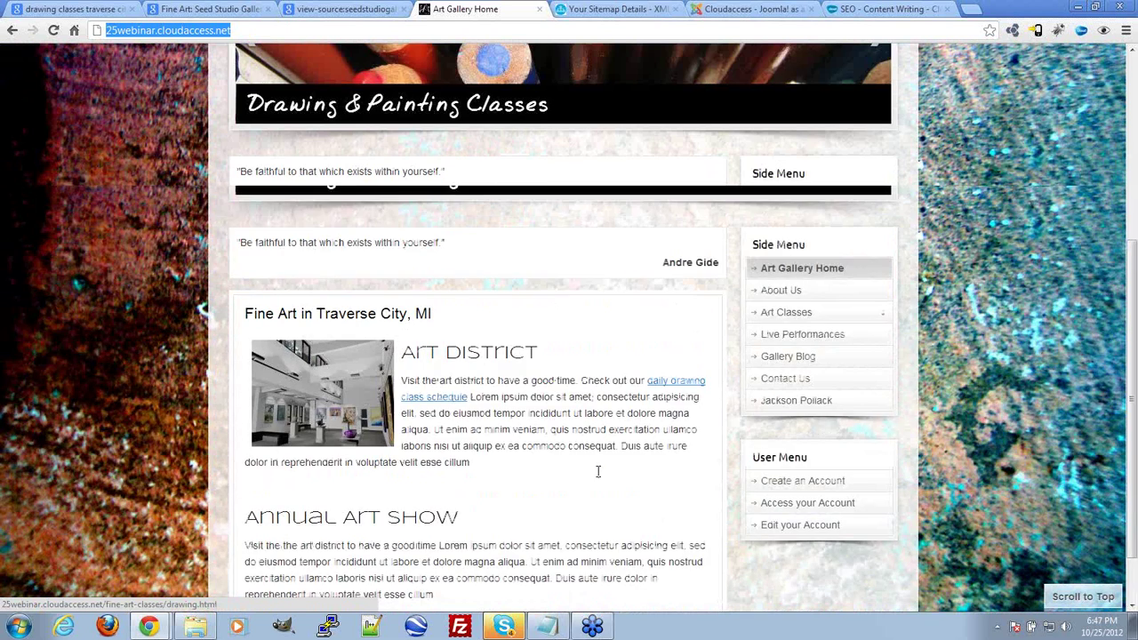
left_click(348, 9)
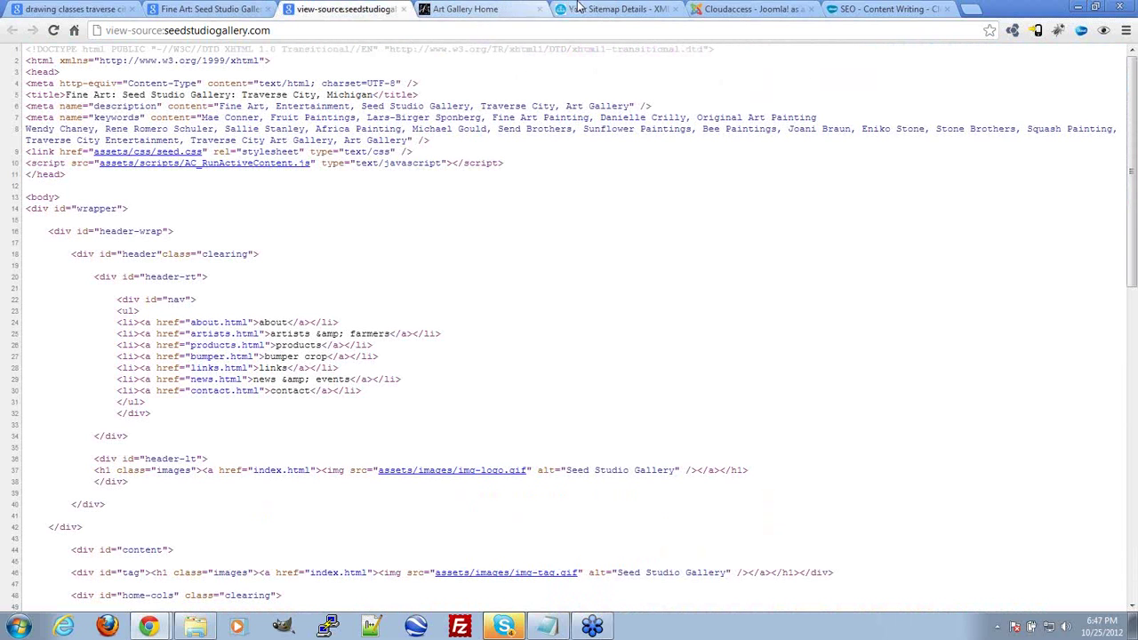
Step: Return to the sitemap details and review the page URLs listed in the XML content and the download options
left_click(615, 9)
scroll(345, 348, "up", 5)
scroll(345, 349, "down", 1)
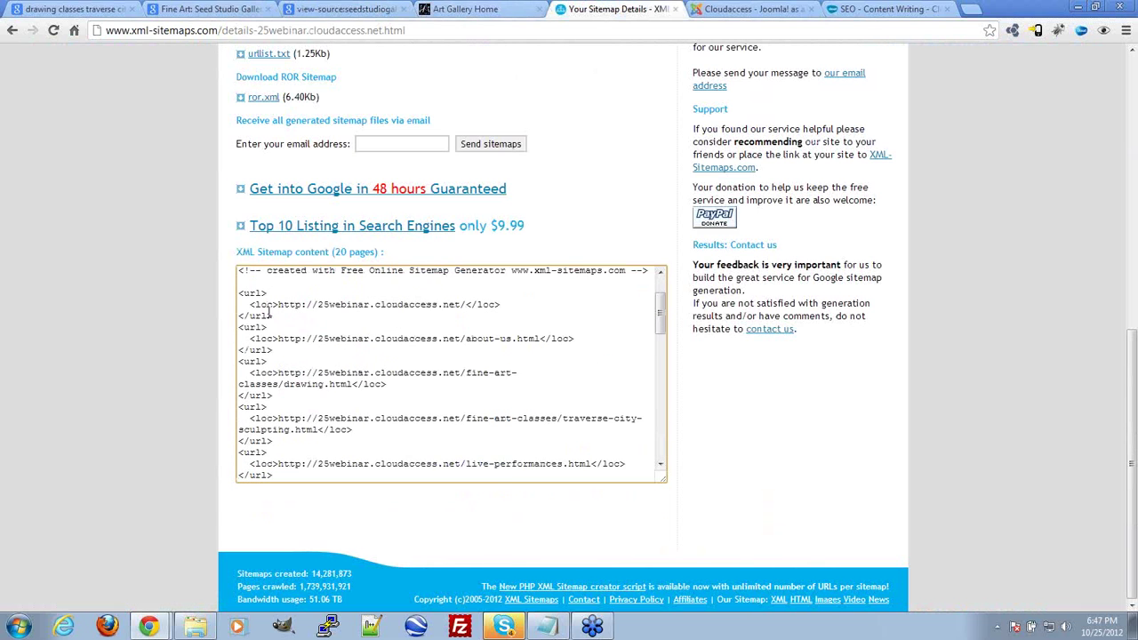
left_click_drag(245, 338, 282, 367)
left_click(285, 373)
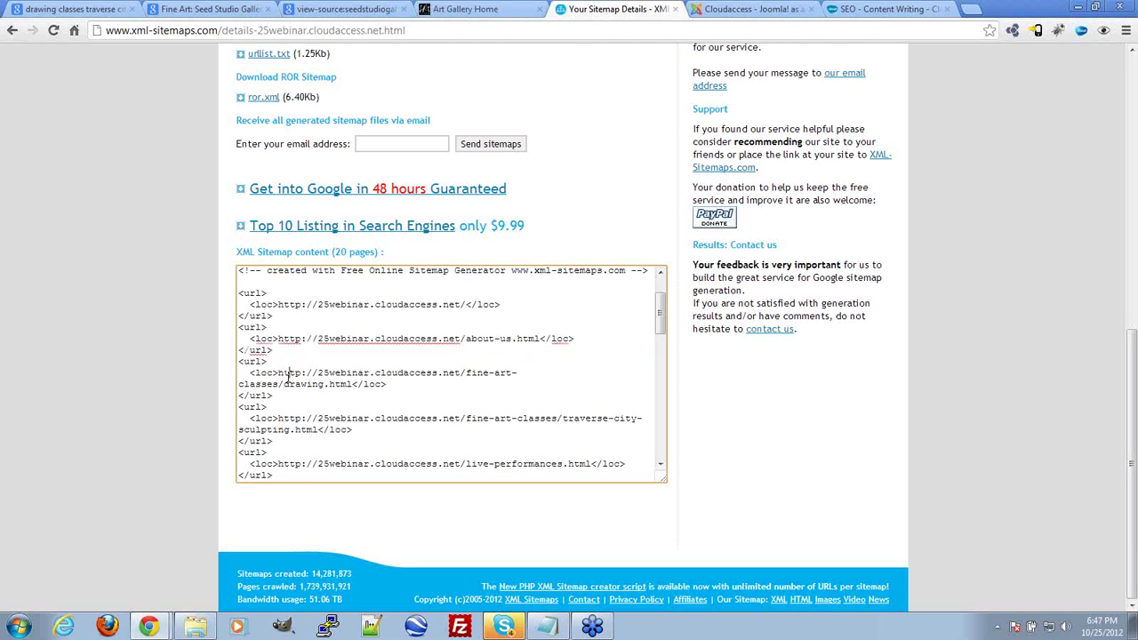
scroll(293, 381, "down", 5)
scroll(299, 384, "down", 3)
scroll(299, 384, "up", 10)
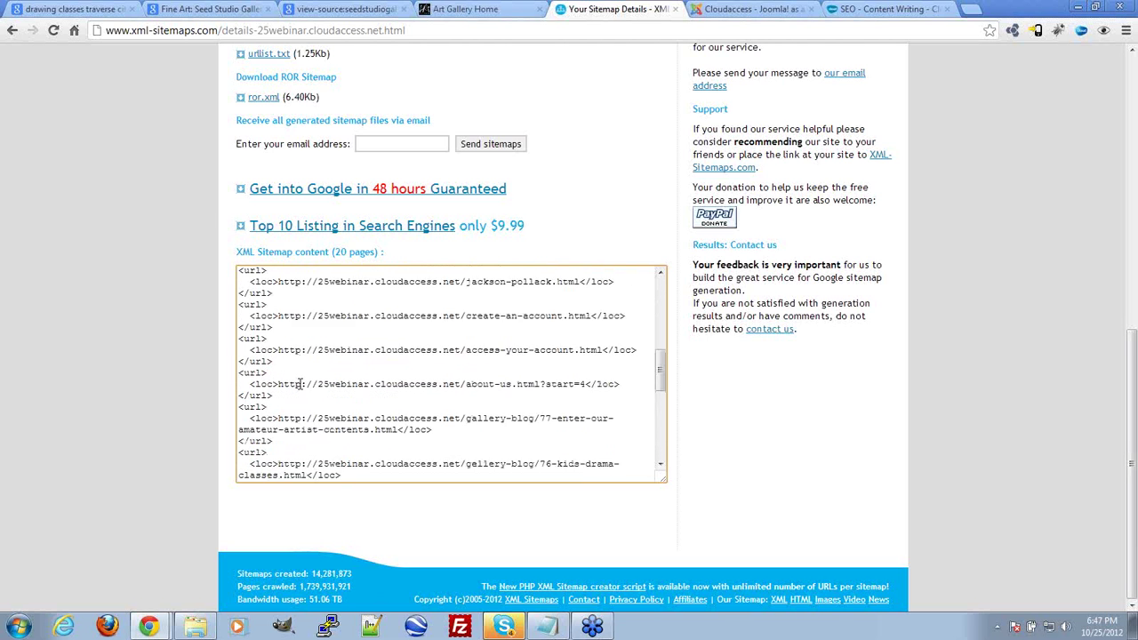
scroll(916, 359, "up", 5)
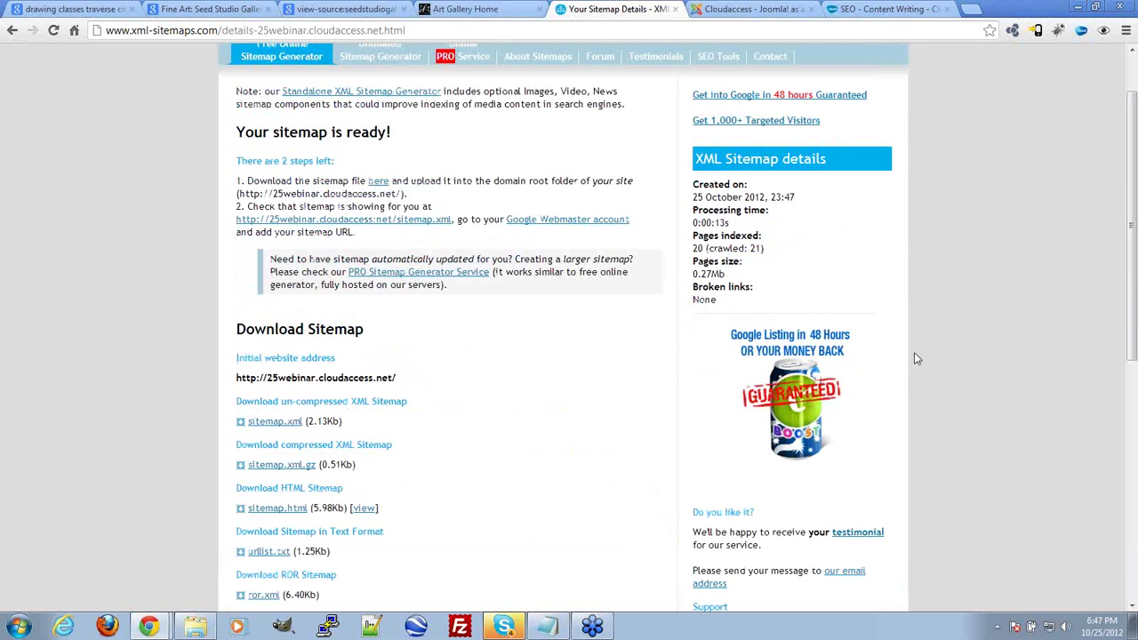
scroll(147, 348, "up", 2)
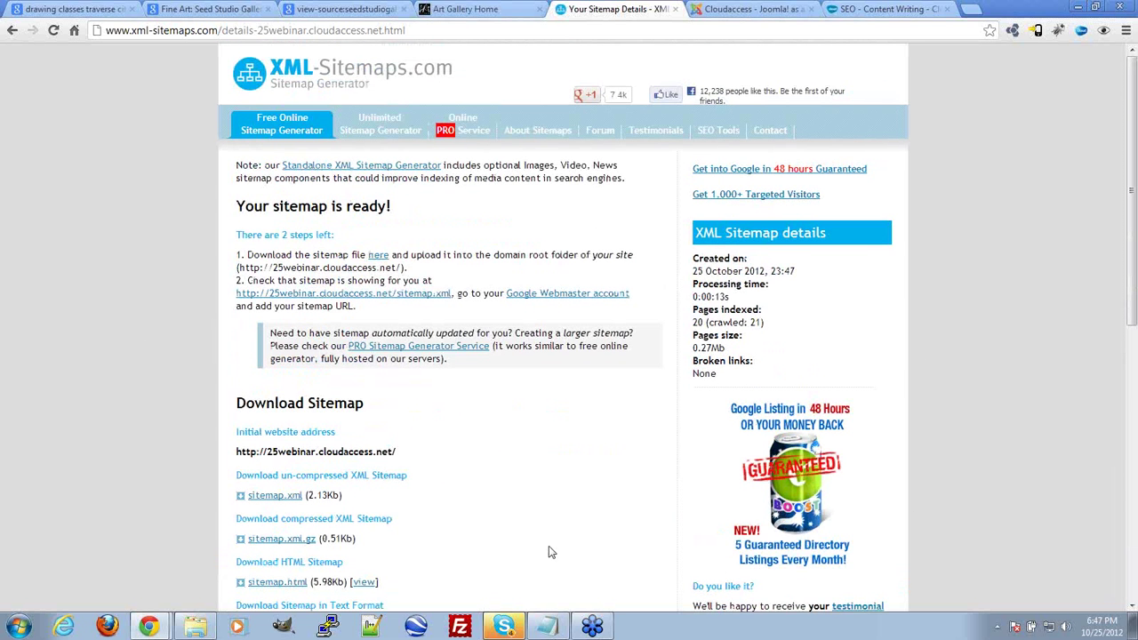
scroll(552, 470, "down", 6)
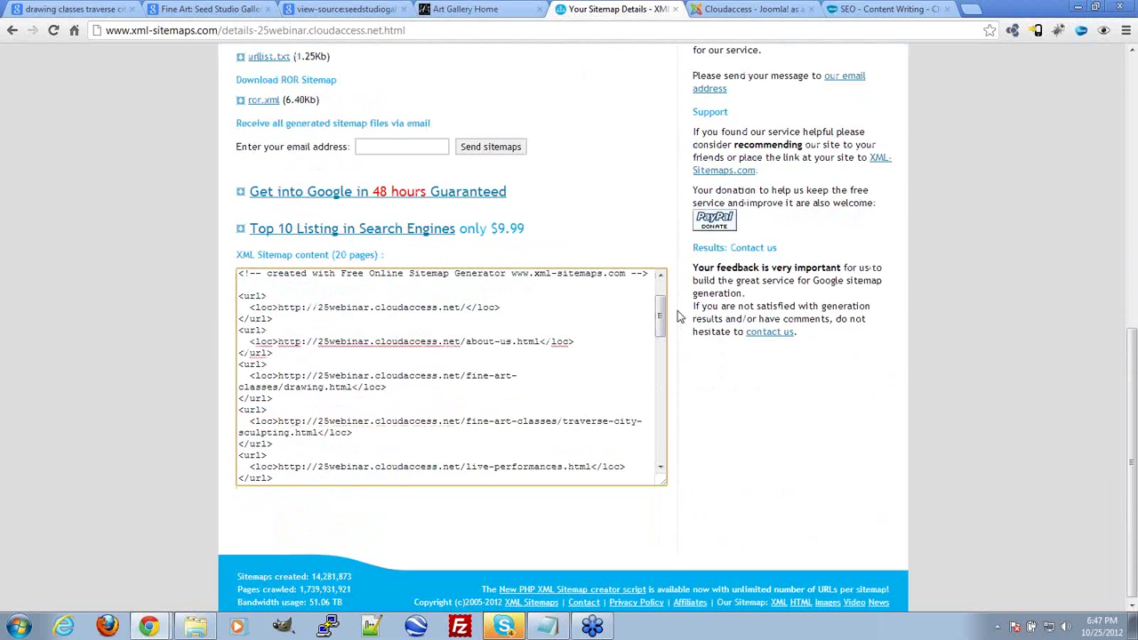
scroll(645, 338, "down", 3)
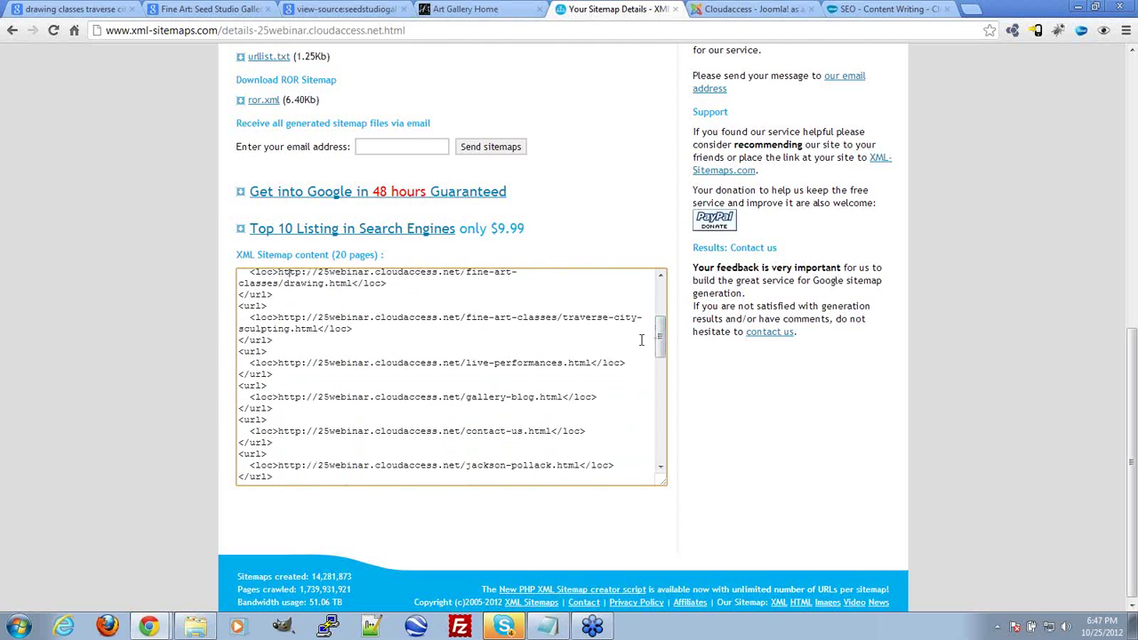
Step: Edit the sculpting page URL in the XML sitemap content so its path reads fine-michigan-art-classes
left_click(511, 316)
key("BackSpace")
key("BackSpace")
key("BackSpace")
type("michigan ")
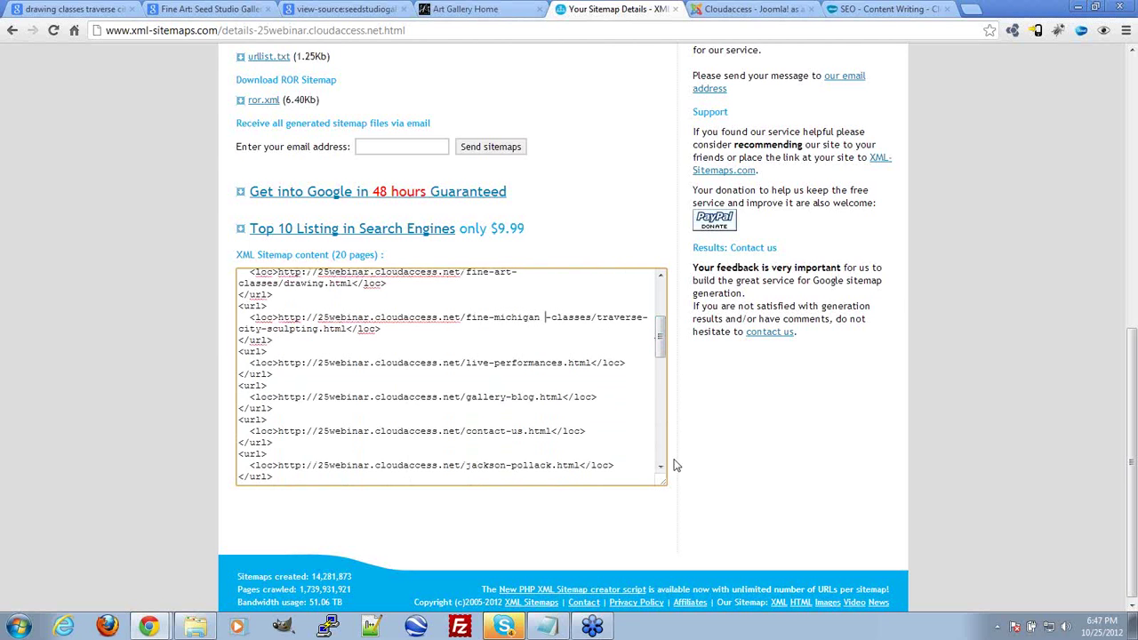
type("art-")
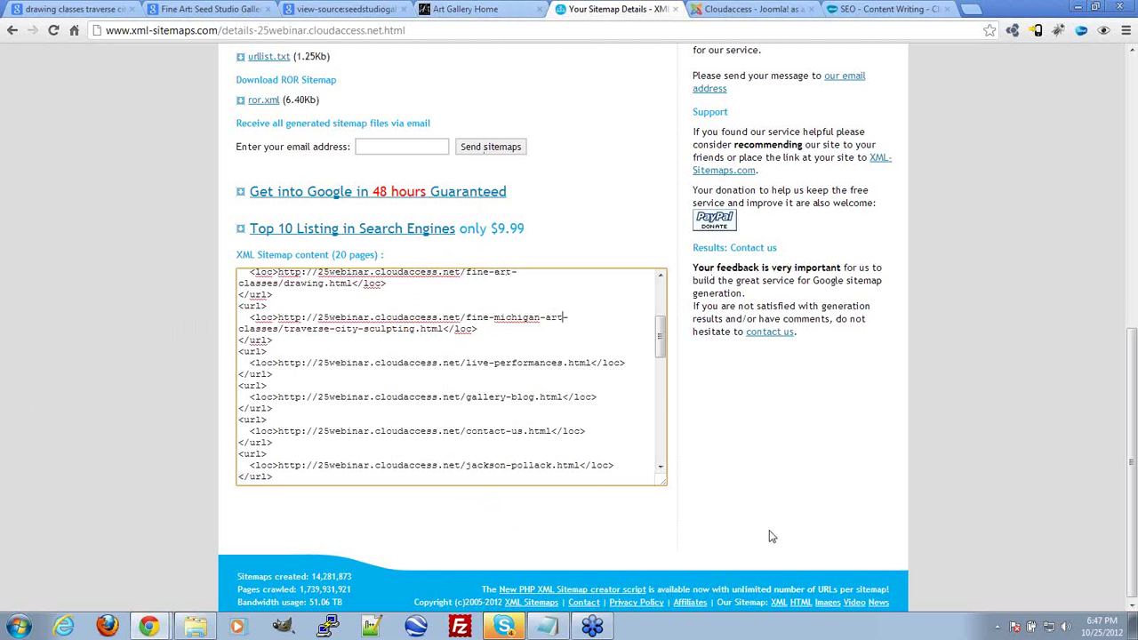
Step: Close the generated sitemap details page and return to the Joomla article manager
scroll(546, 378, "up", 5)
scroll(903, 514, "up", 6)
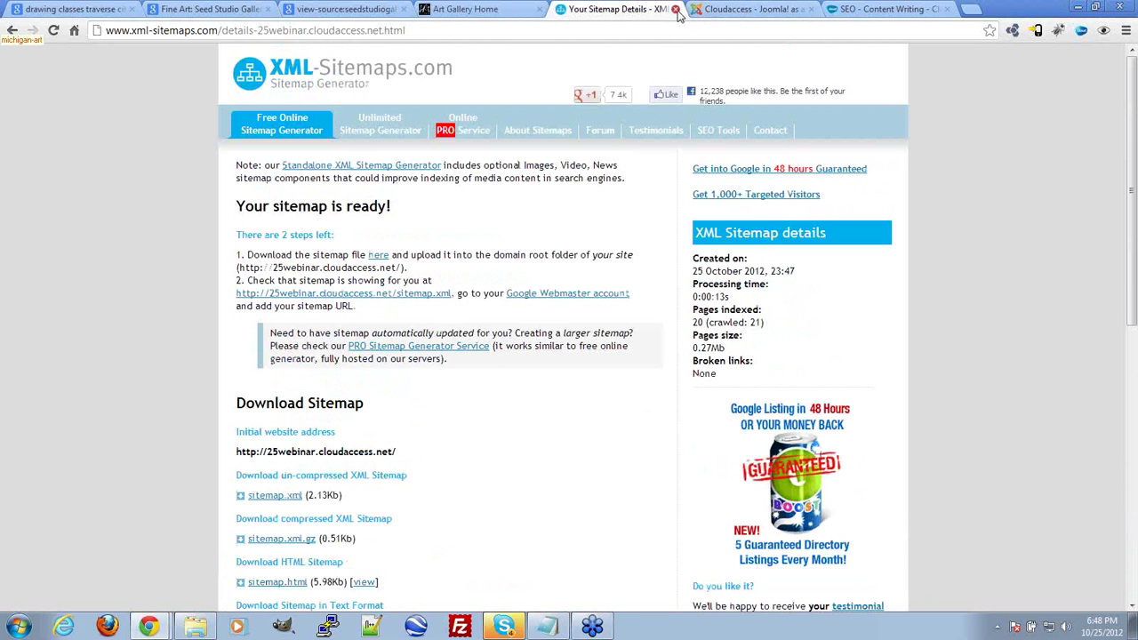
left_click(676, 9)
mouse_move(213, 105)
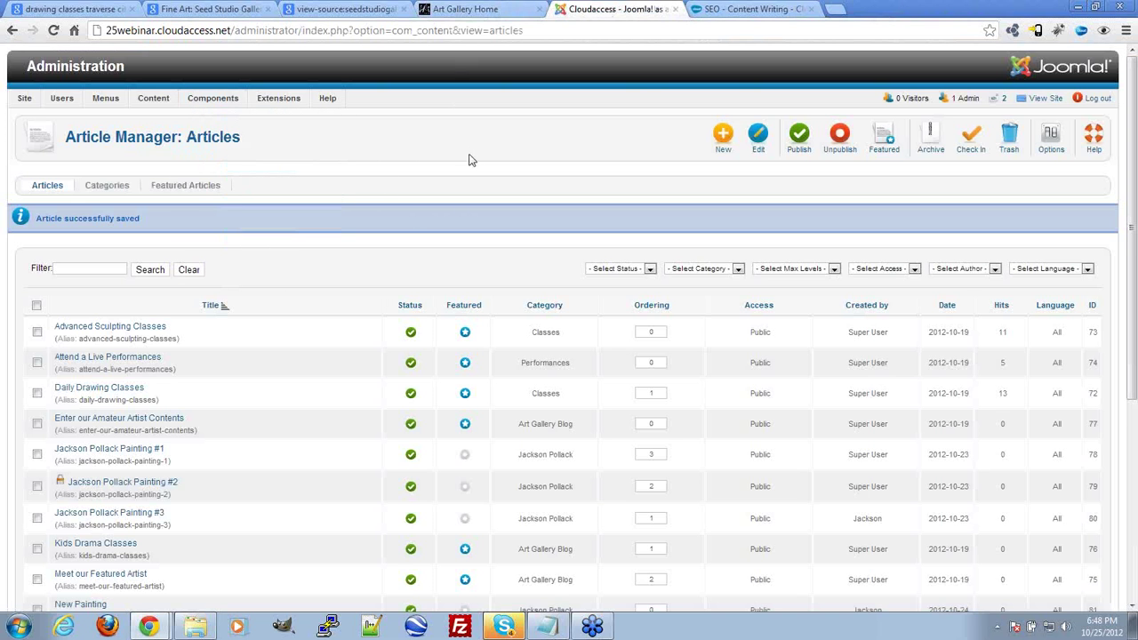
left_click(195, 627)
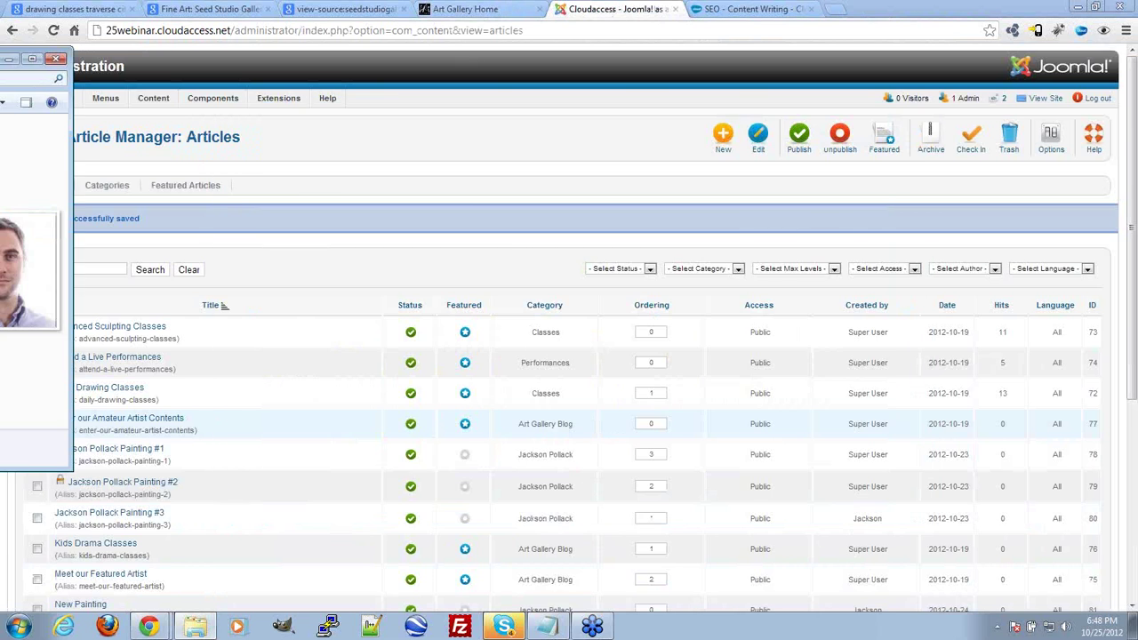
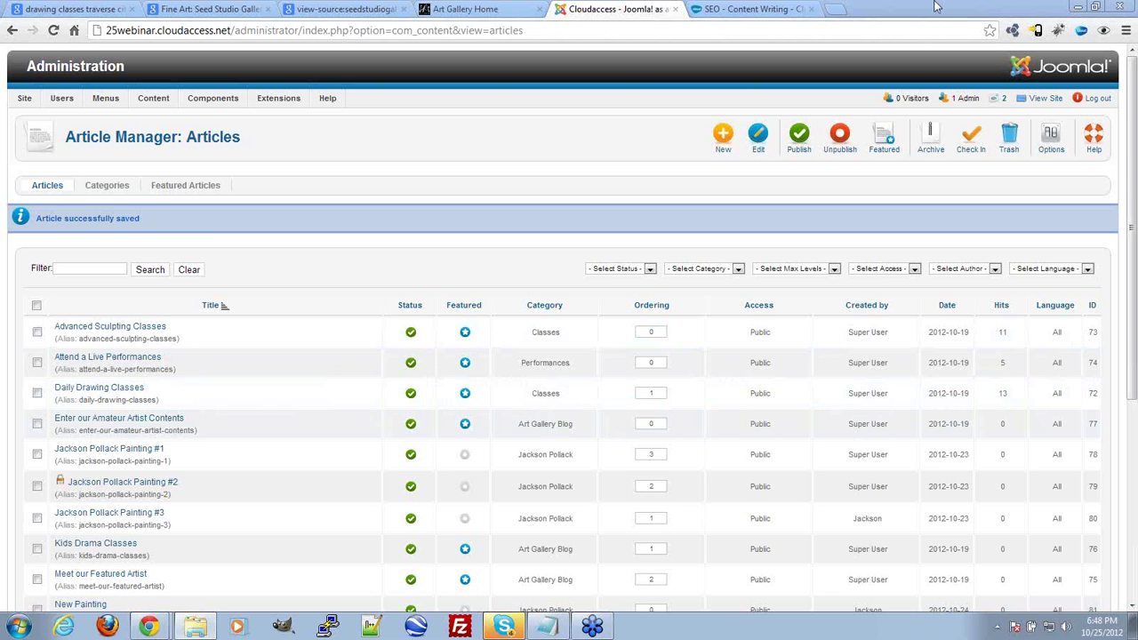
Step: Open the Joomla! SEO Checklist from the Search Engine Optimization knowledgebase articles and read through to its SiteMap section
left_click(738, 9)
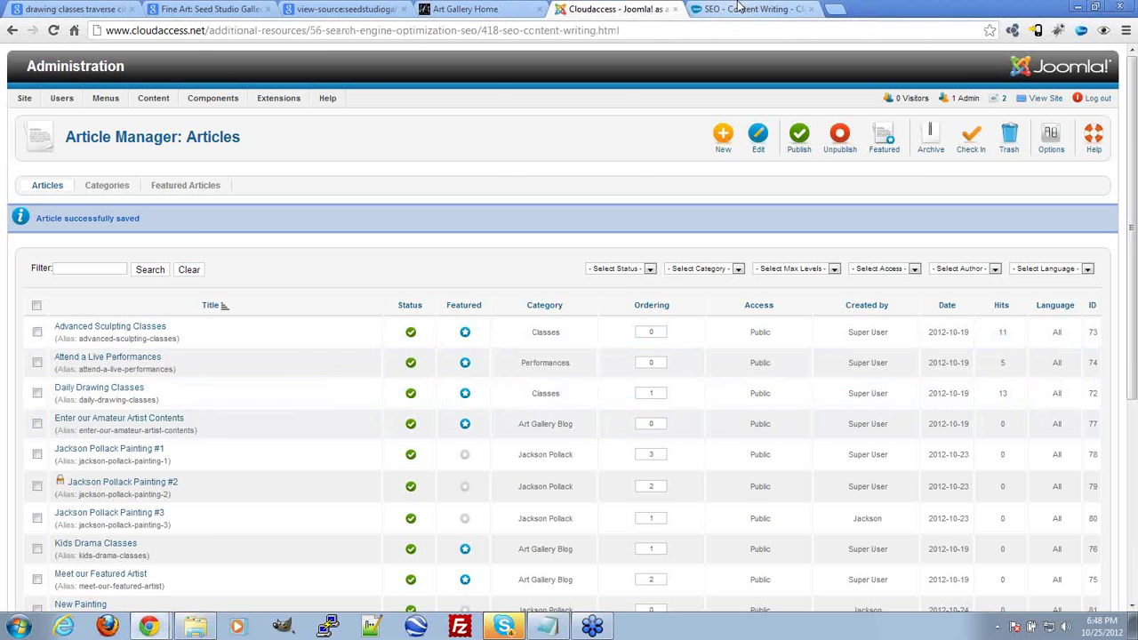
scroll(480, 222, "up", 2)
left_click(383, 141)
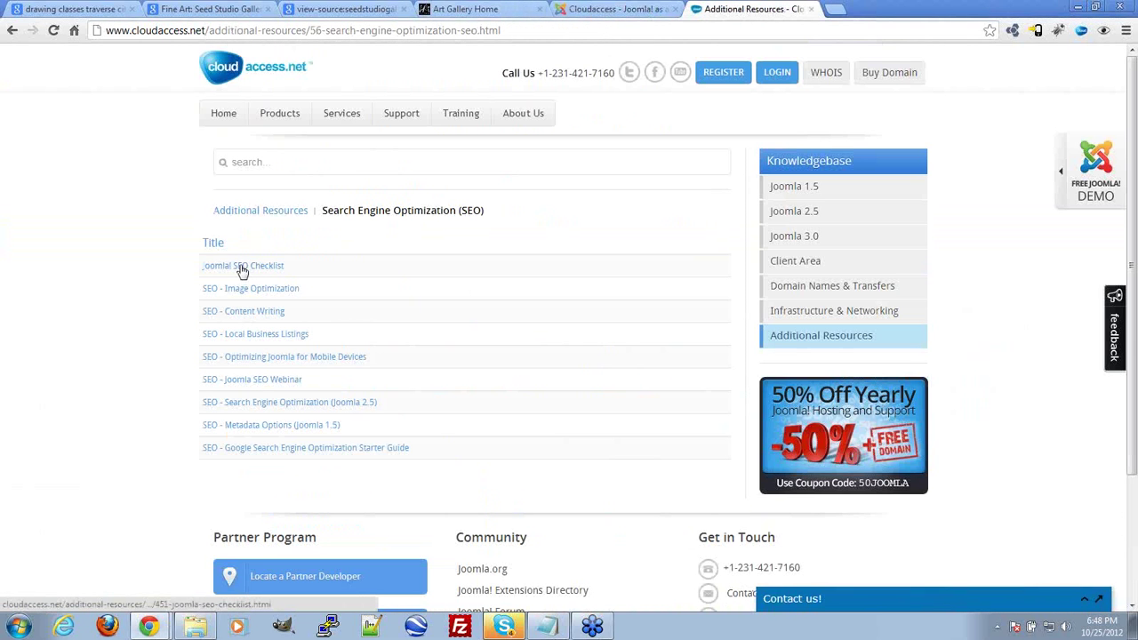
left_click(238, 267)
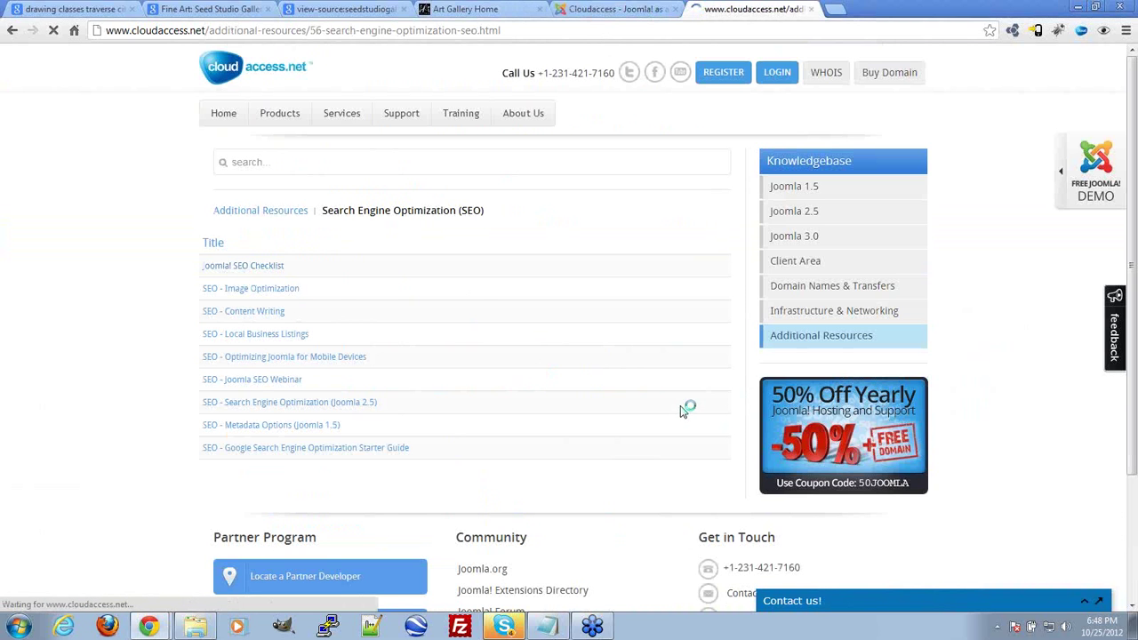
scroll(682, 411, "down", 6)
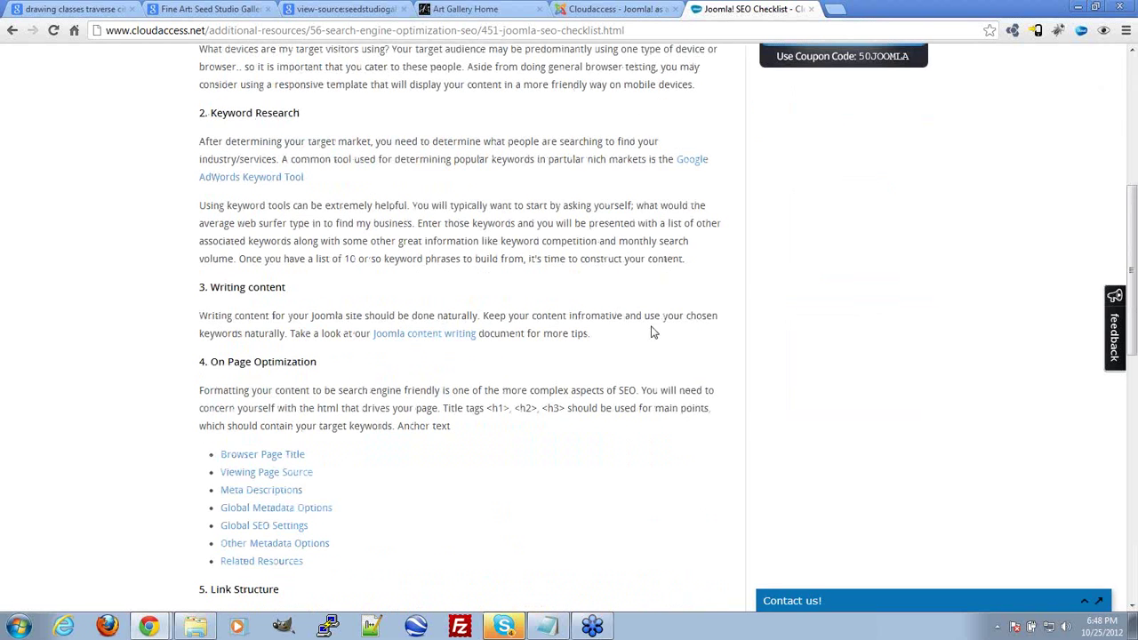
scroll(534, 354, "down", 2)
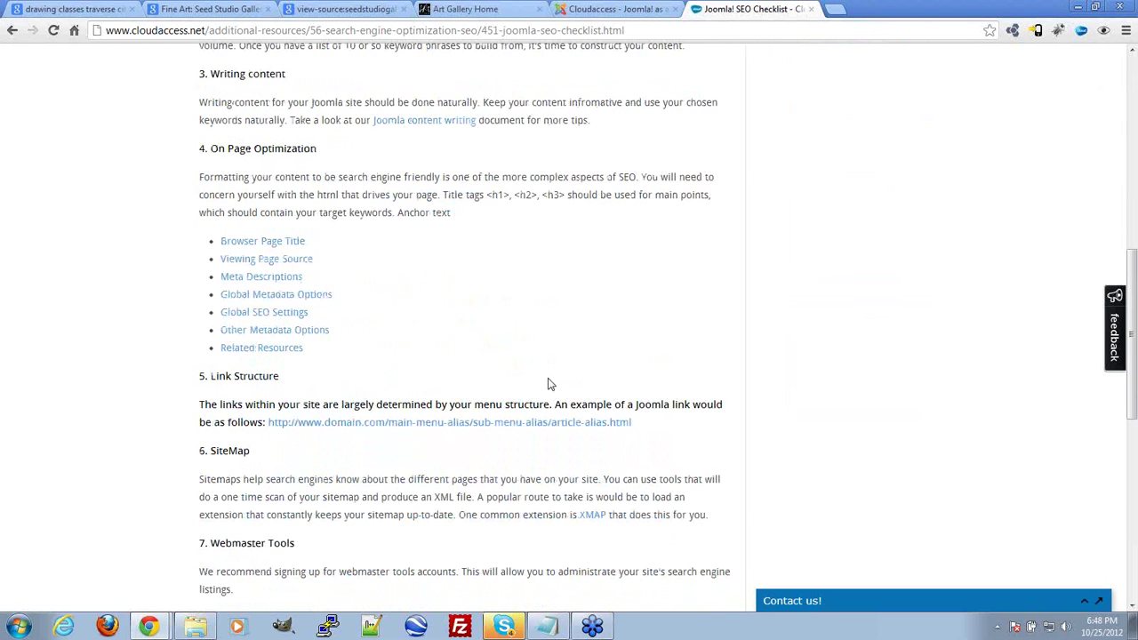
scroll(548, 384, "down", 1)
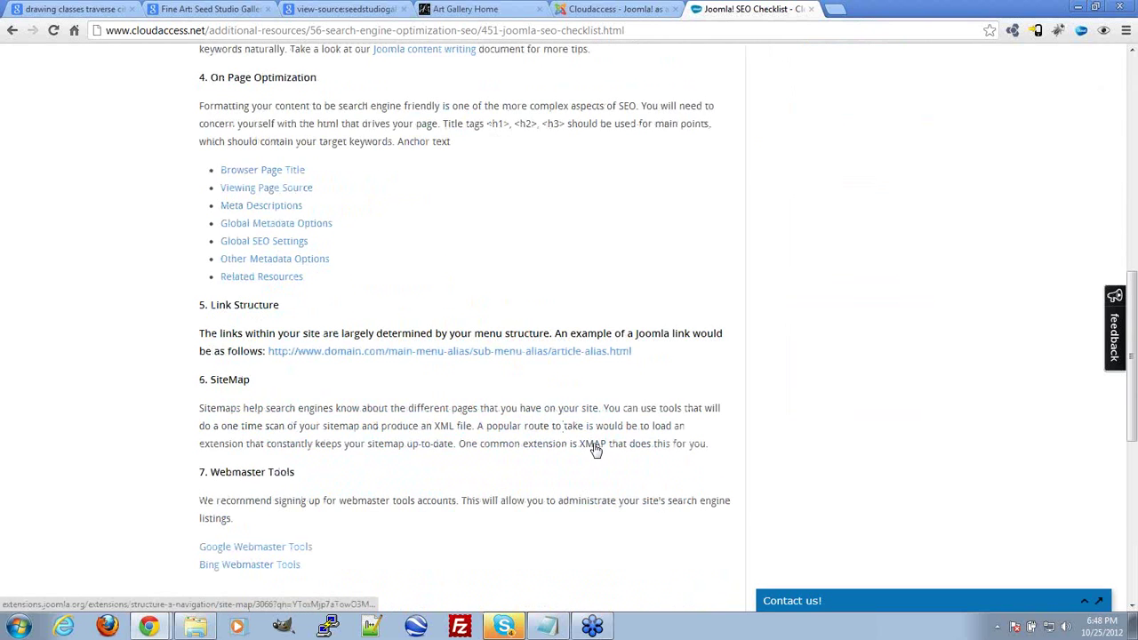
Step: Follow the checklist's XMAP link to the extension's download page and check which package suits Joomla 2.5 or newer
left_click(595, 449)
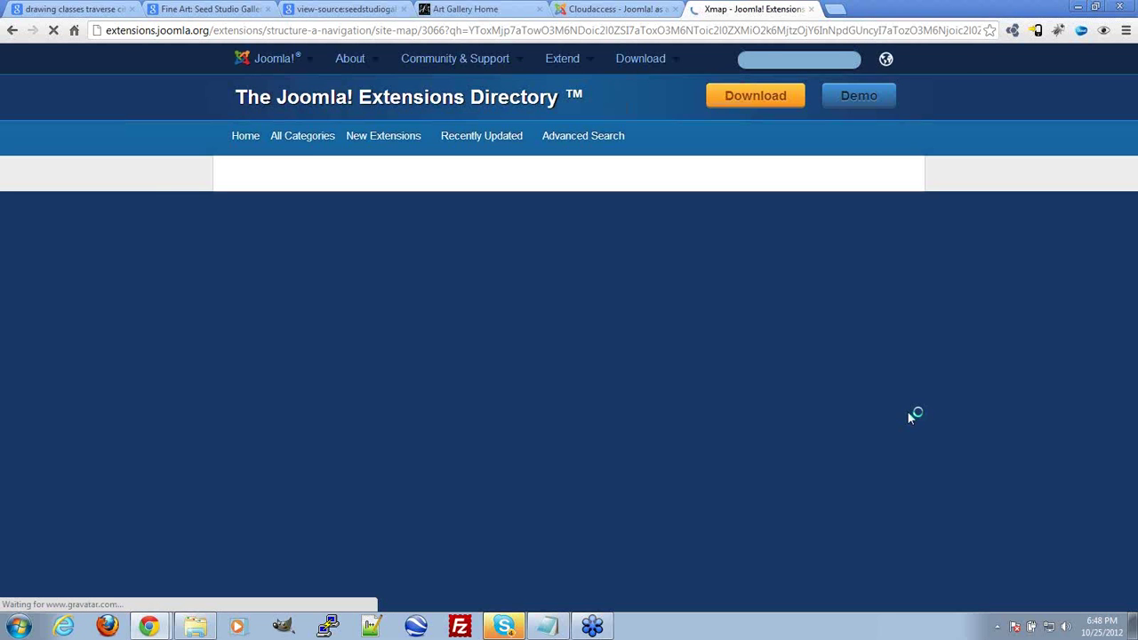
scroll(1011, 355, "down", 3)
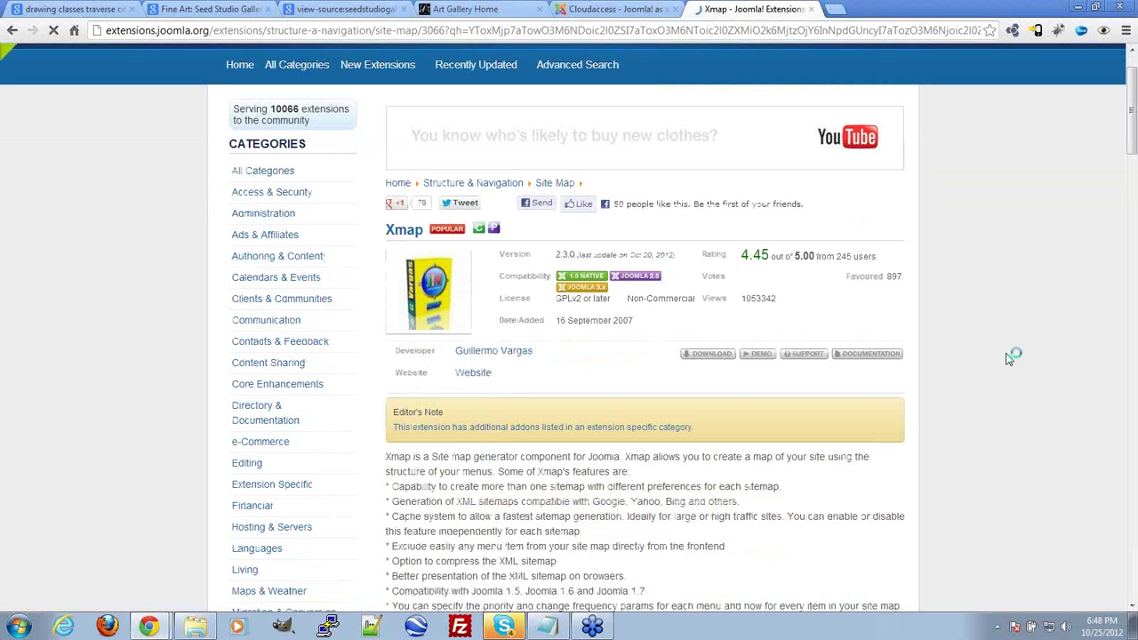
left_click(731, 224)
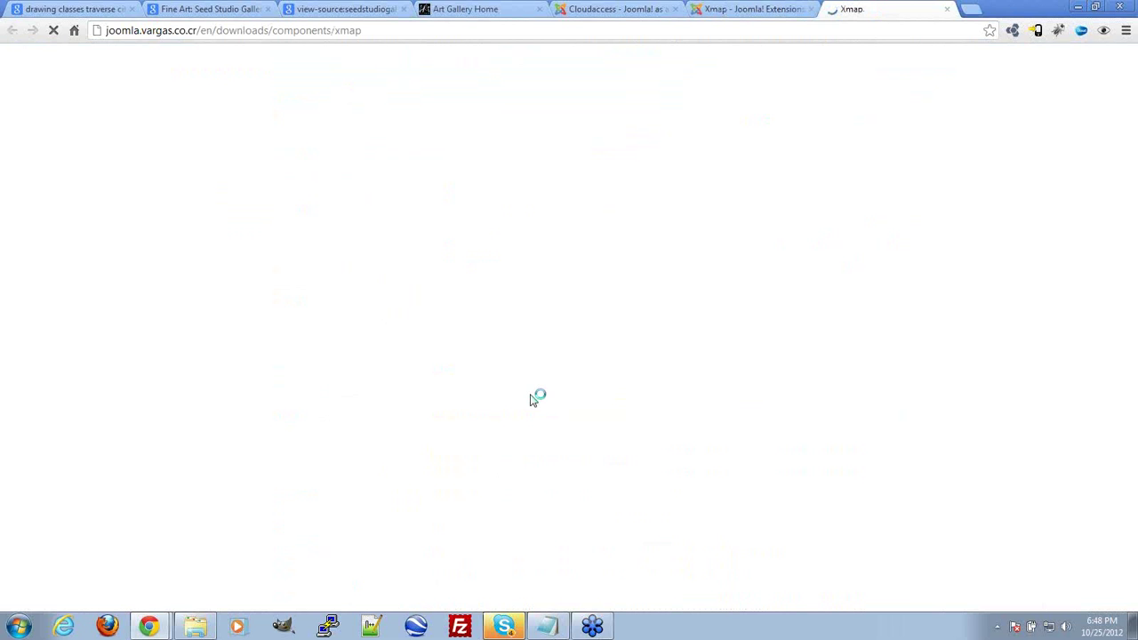
scroll(164, 316, "down", 5)
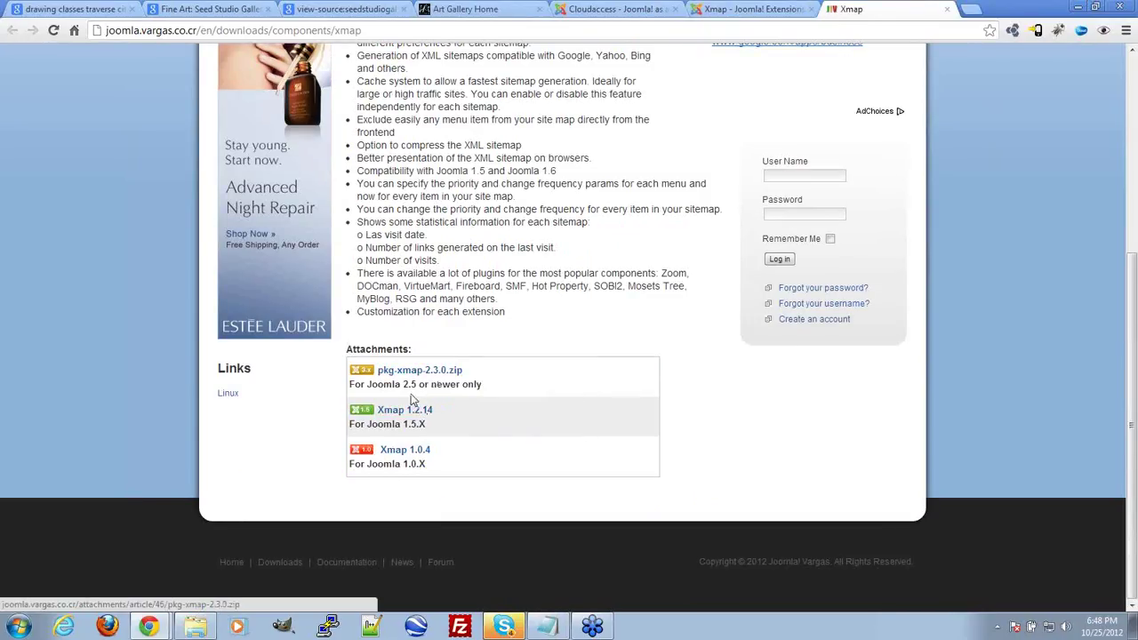
left_click_drag(402, 386, 484, 386)
left_click(520, 389)
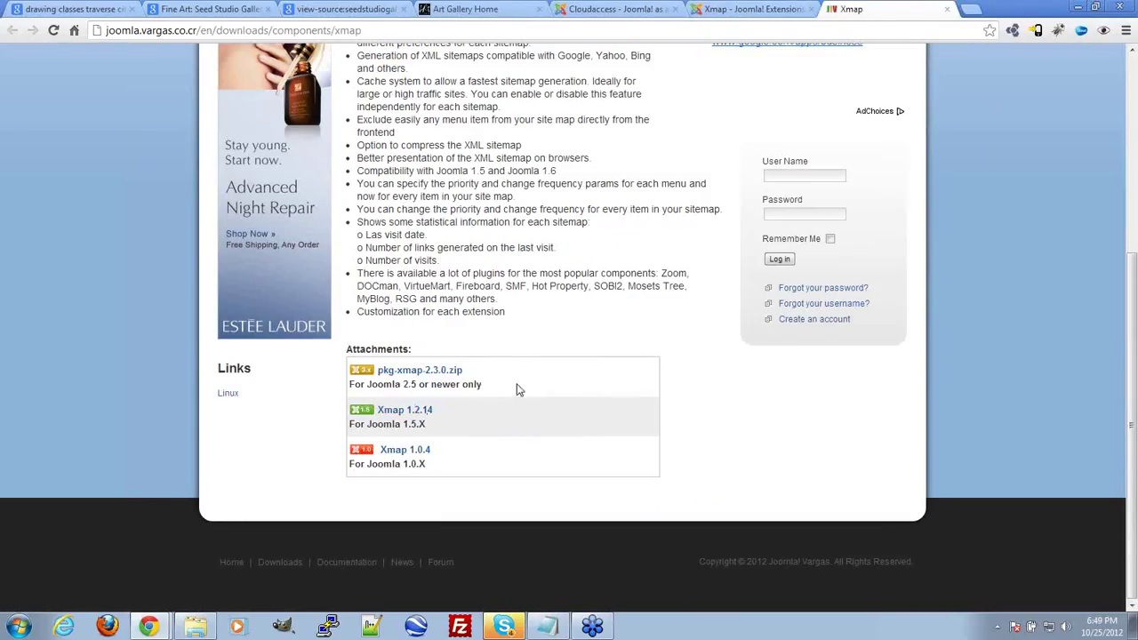
Step: Download pkg-xmap-2.3.0.zip into the 2.5 folder under Joomla Extensions in the CloudAccess library
left_click(420, 370)
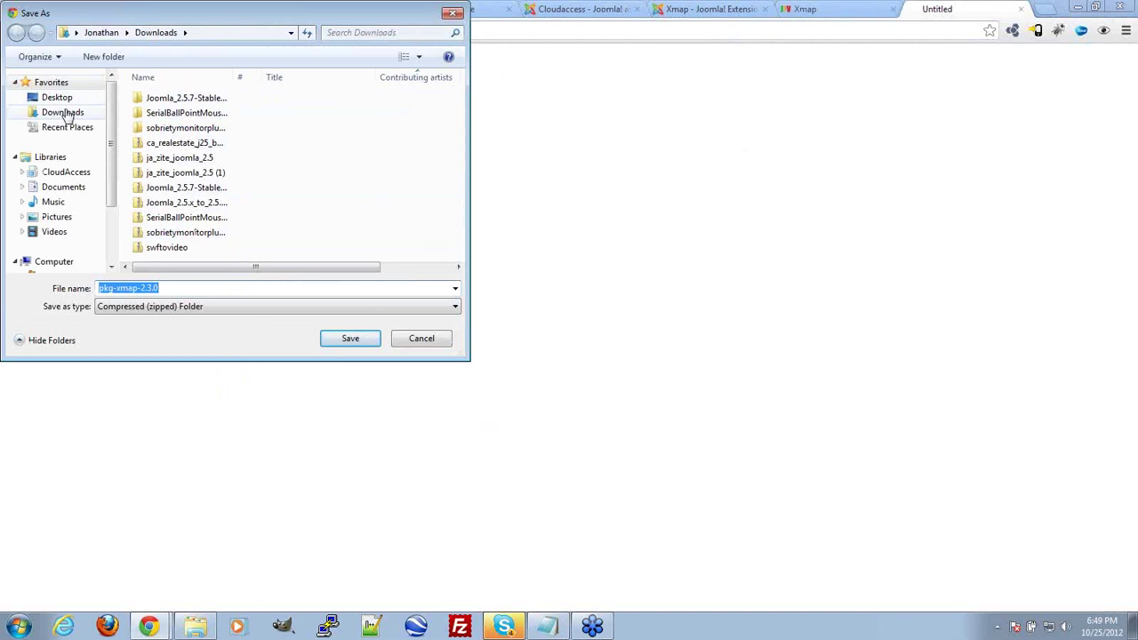
left_click(55, 172)
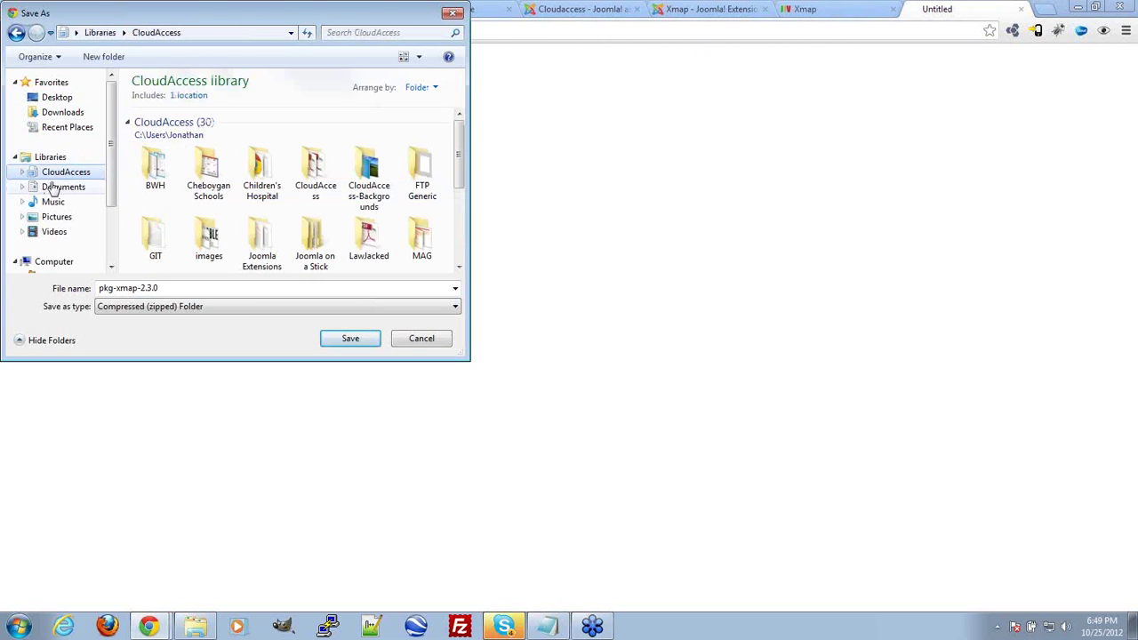
double_click(262, 242)
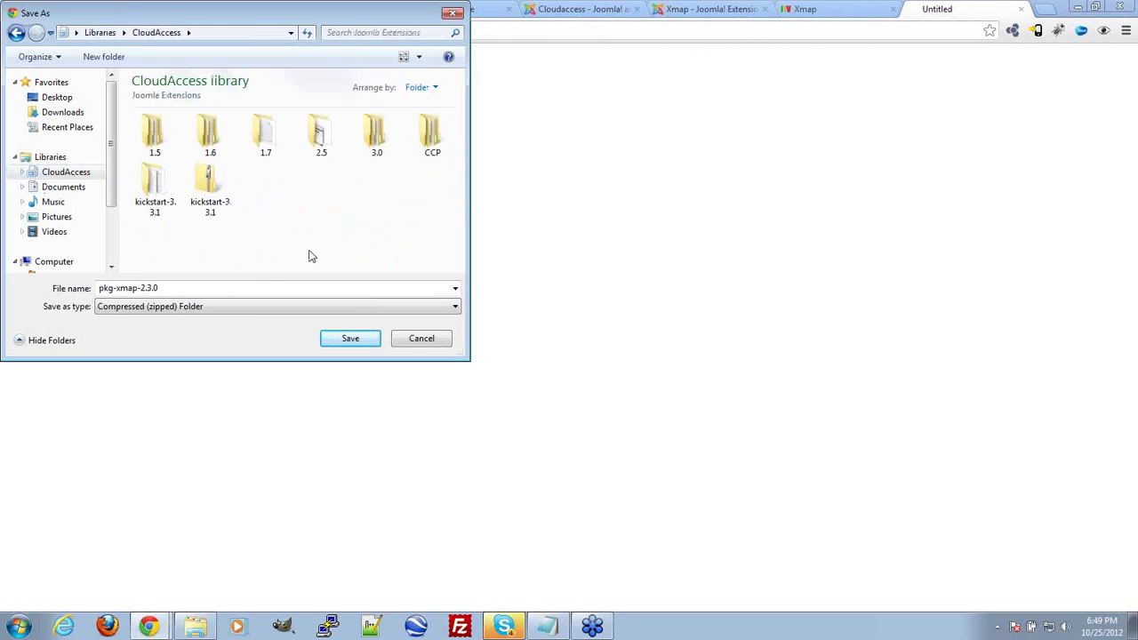
double_click(321, 134)
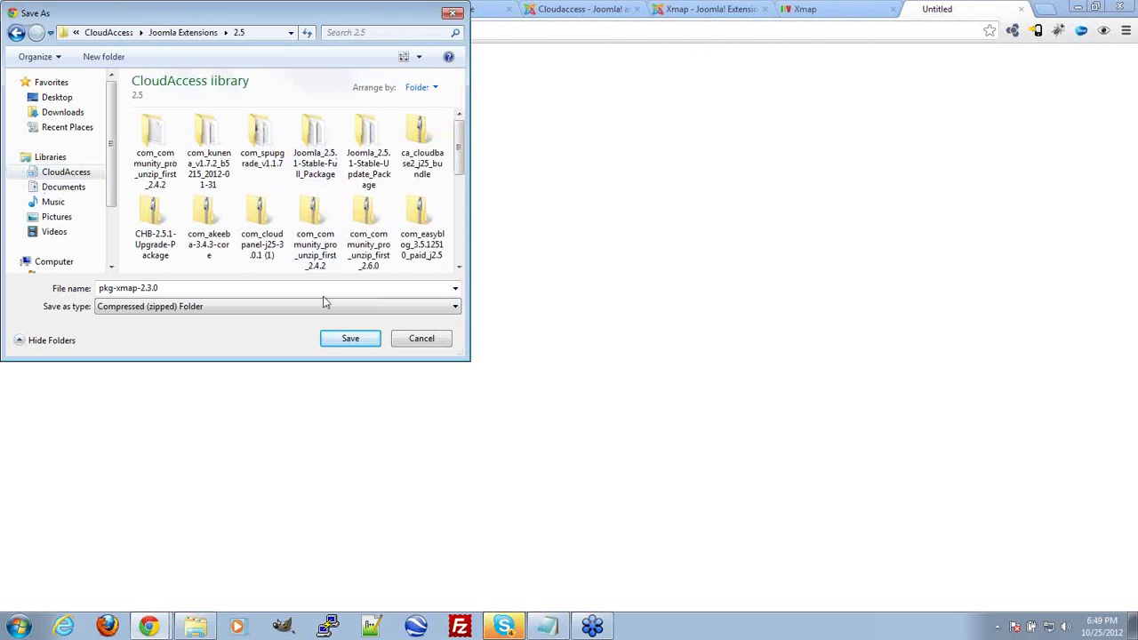
left_click(351, 339)
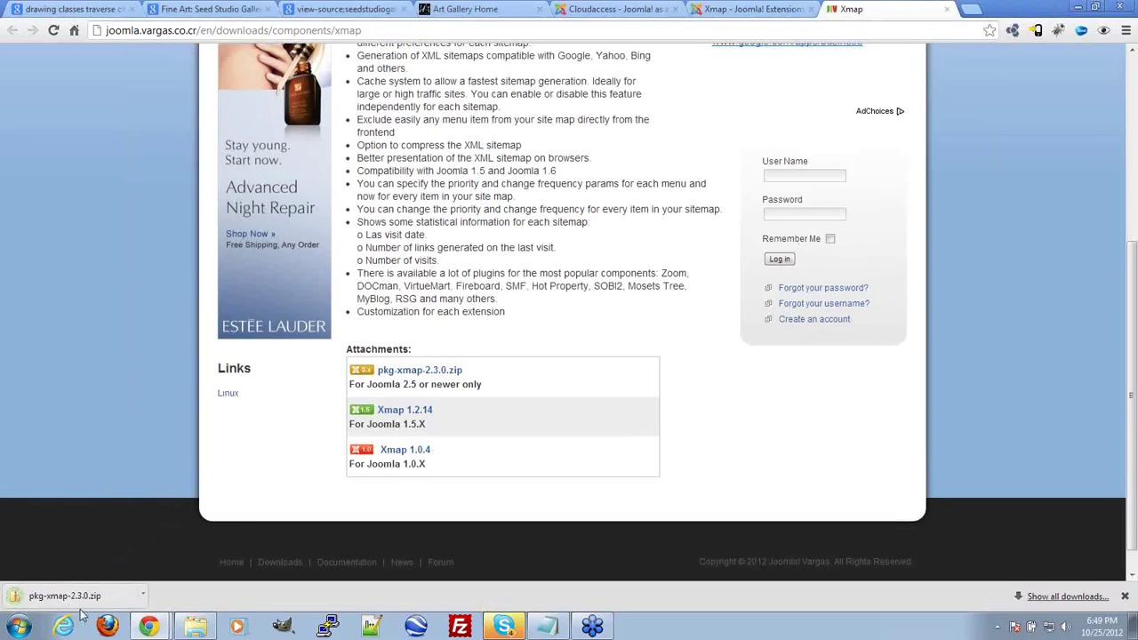
Step: Install the Xmap extension on the Joomla site by uploading the pkg-xmap-2.3.0 package from the 2.5 folder
left_click(614, 9)
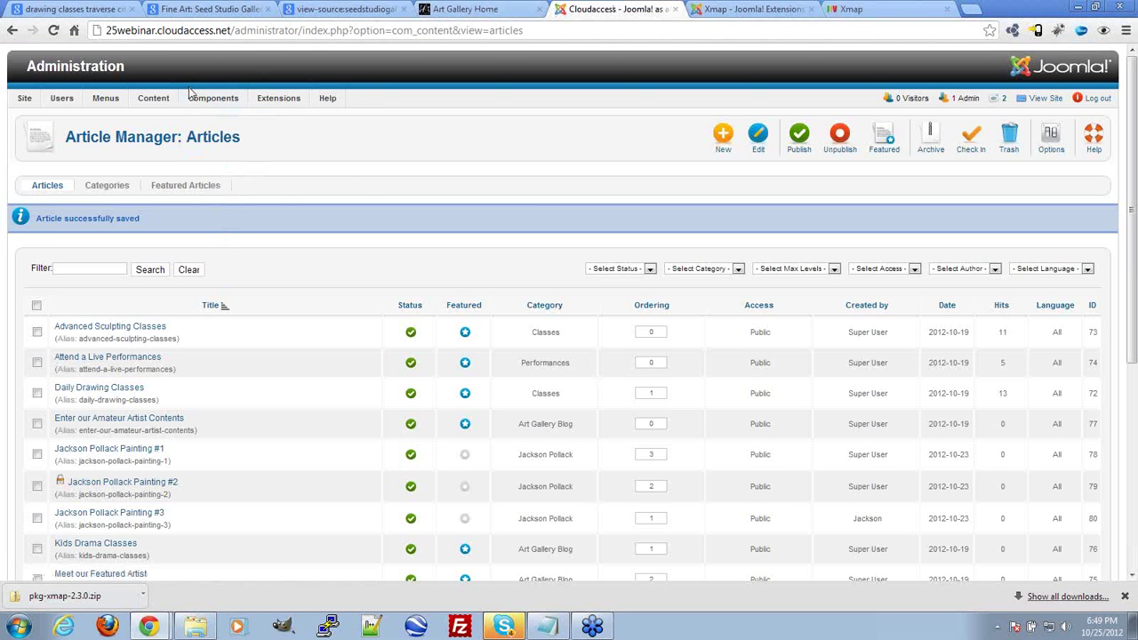
mouse_move(260, 96)
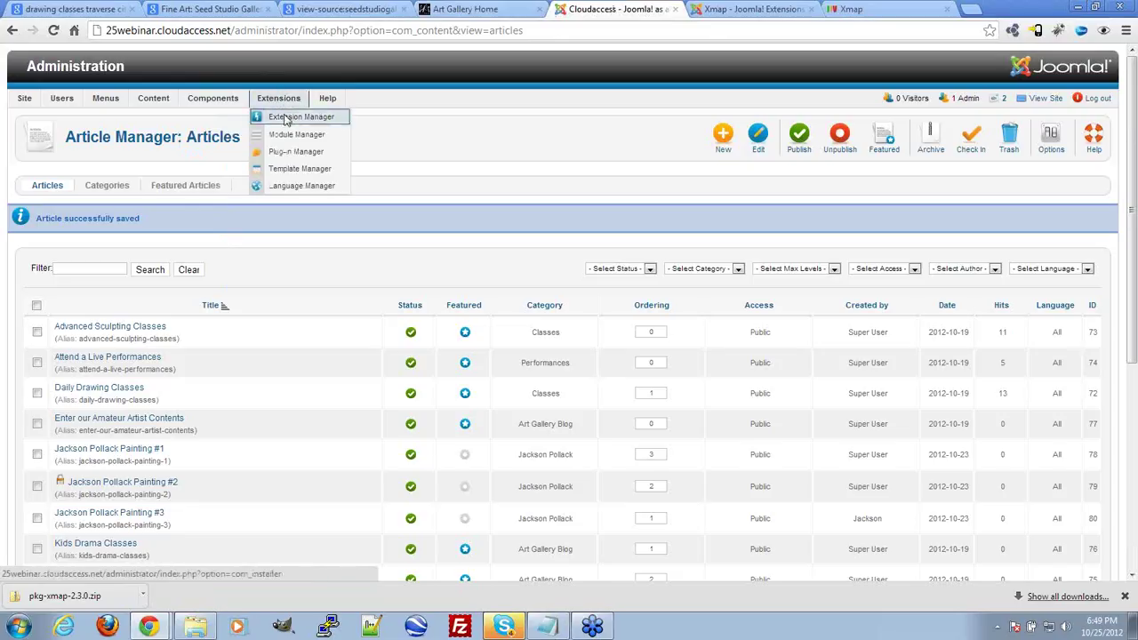
left_click(286, 120)
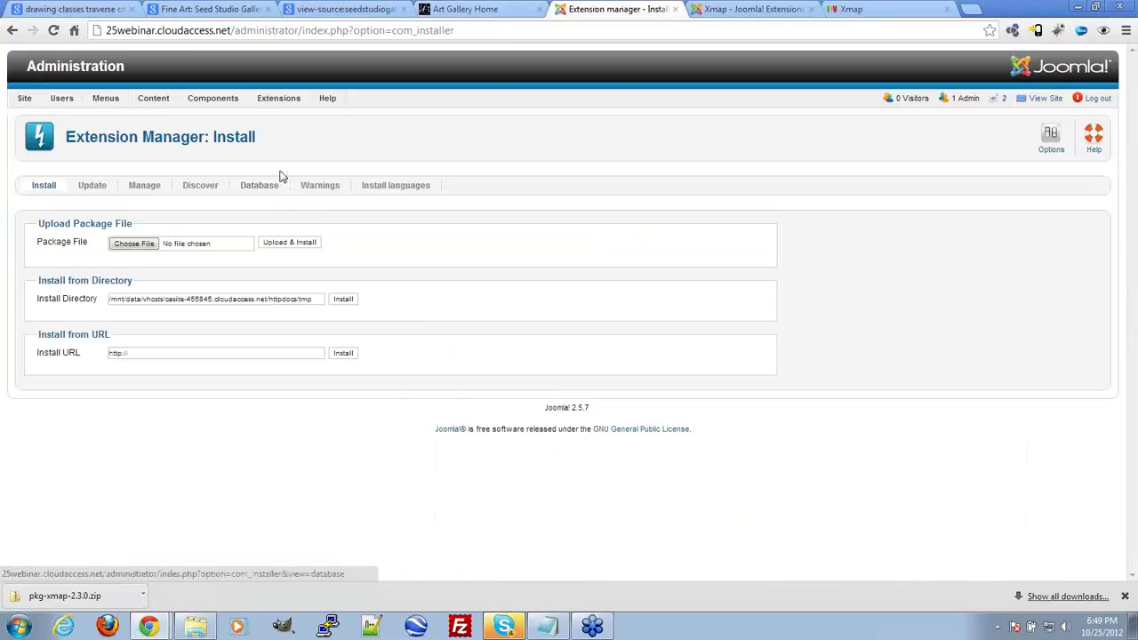
left_click(151, 252)
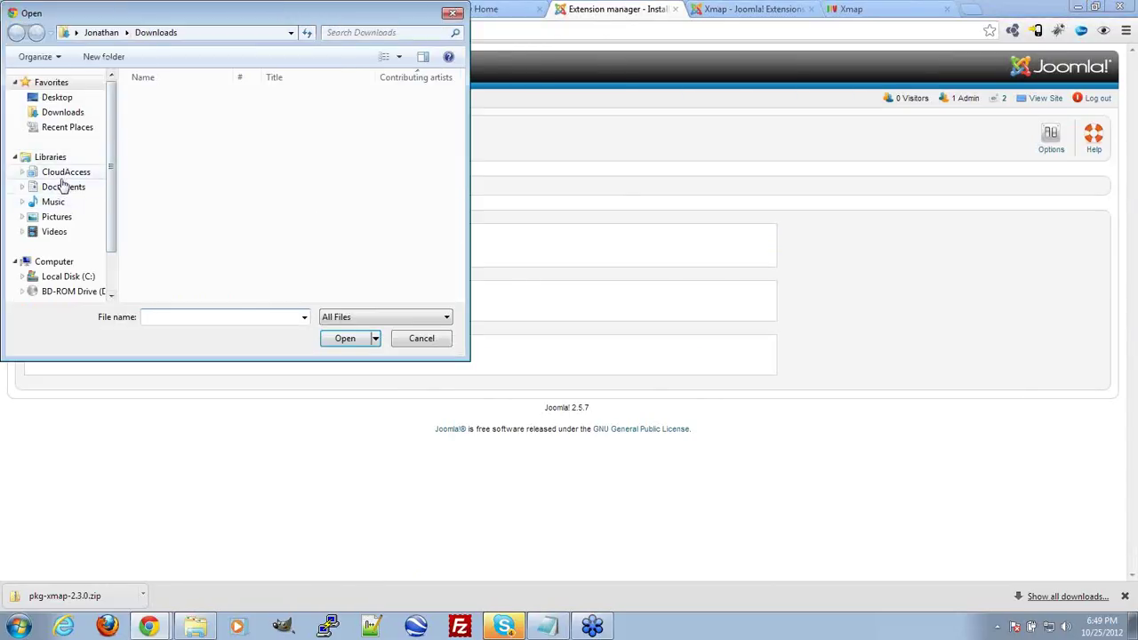
left_click(62, 174)
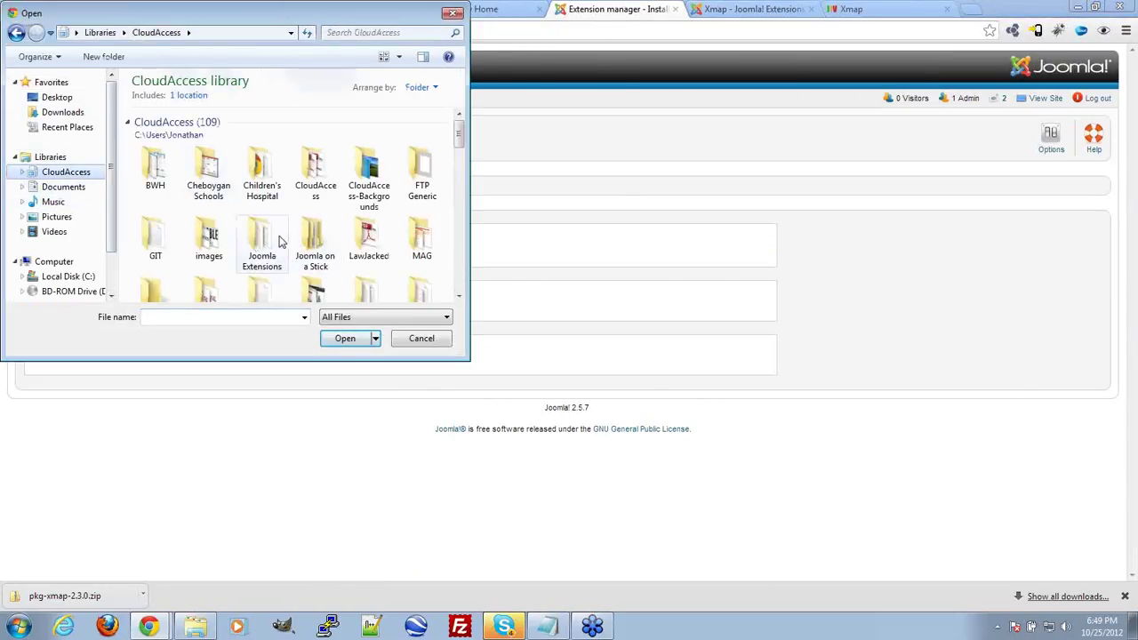
double_click(278, 240)
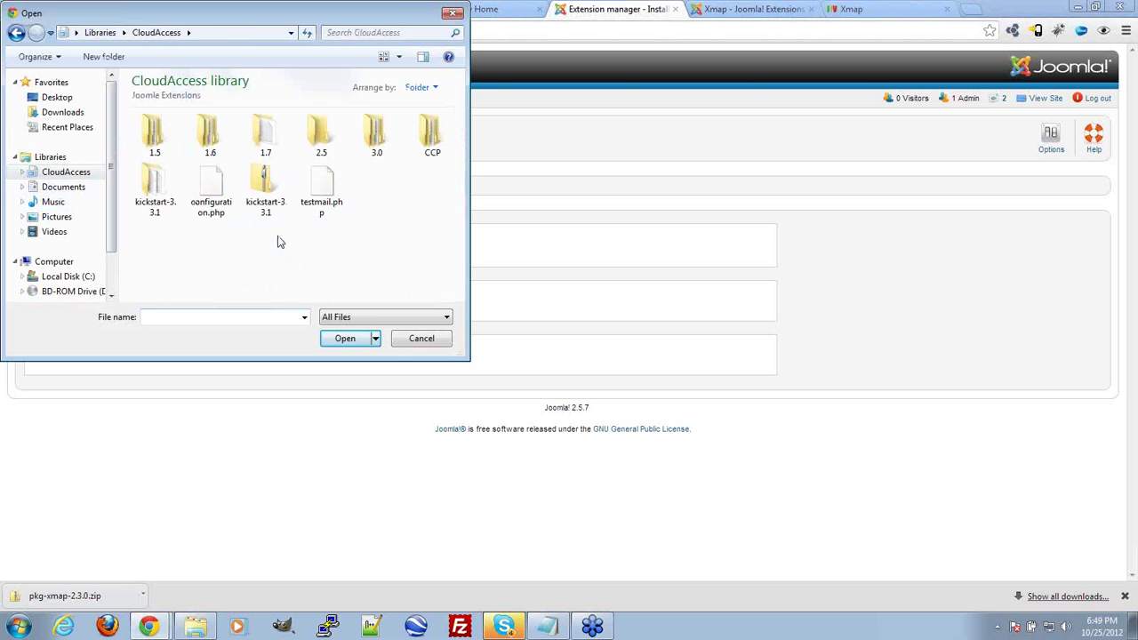
double_click(321, 131)
scroll(389, 165, "down", 5)
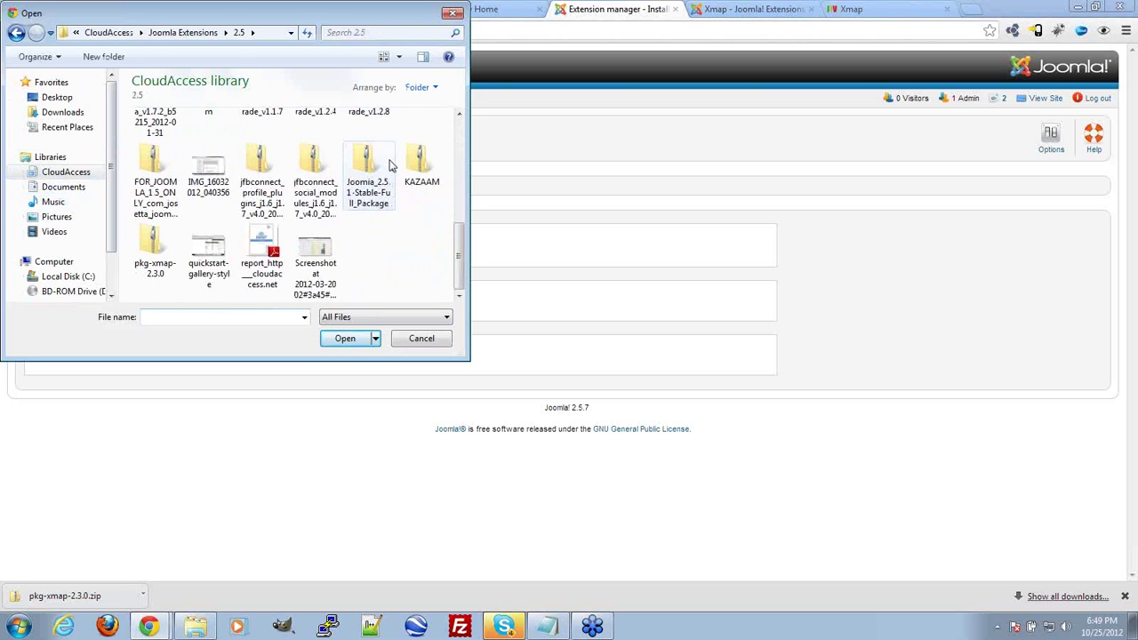
double_click(160, 261)
left_click(294, 243)
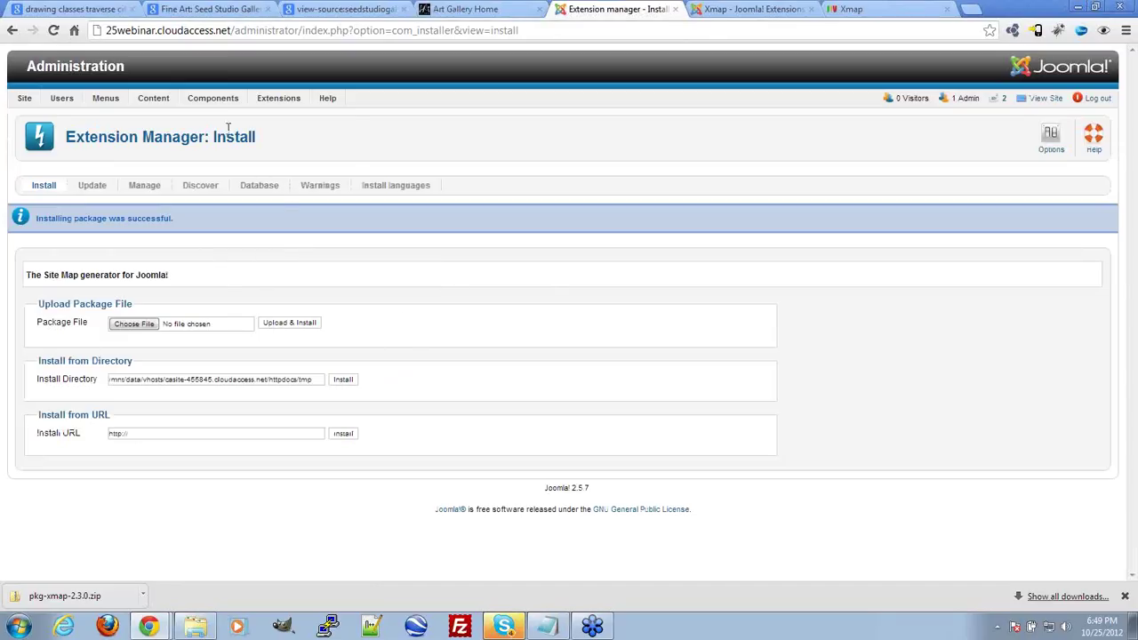
Step: Start a new sitemap in the Xmap component and title it "Fine Art Sitemap"
mouse_move(213, 100)
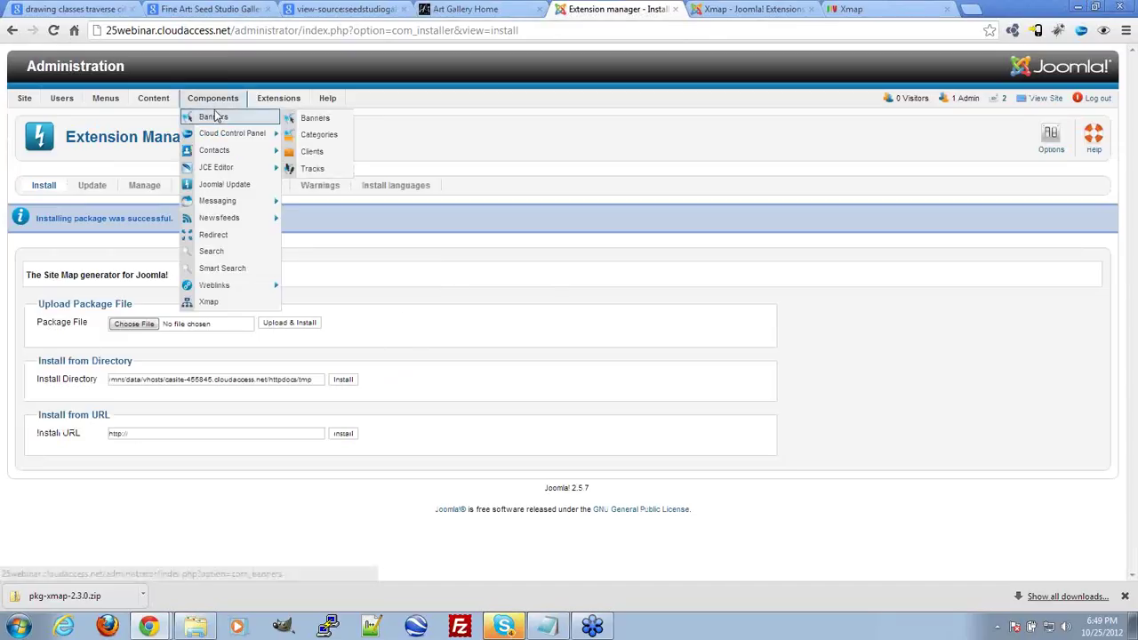
left_click(224, 304)
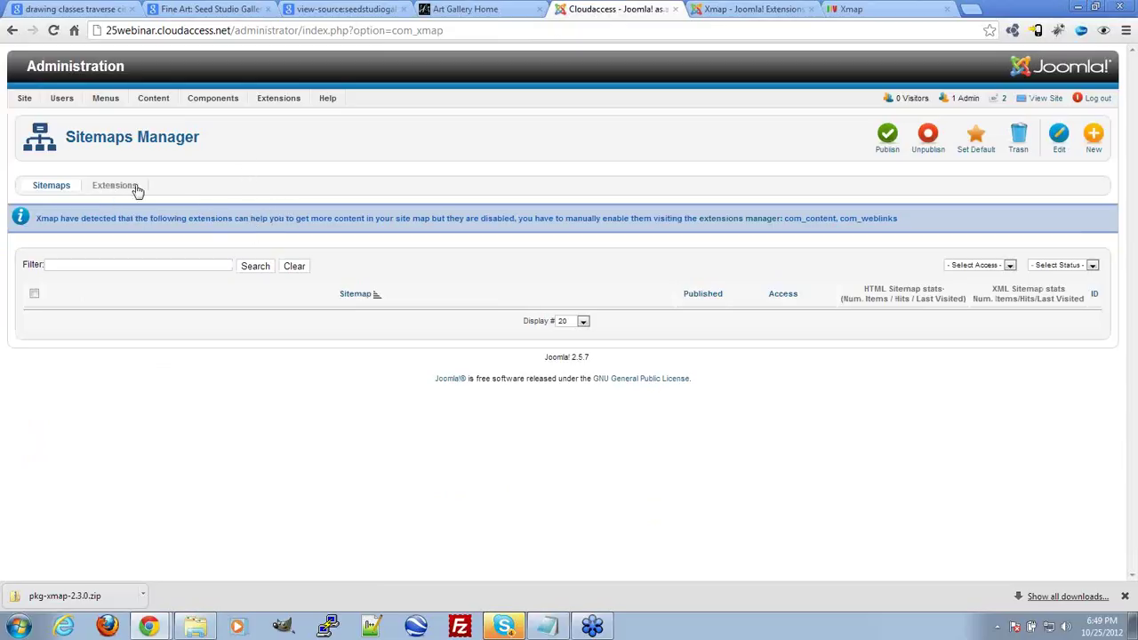
left_click(1094, 135)
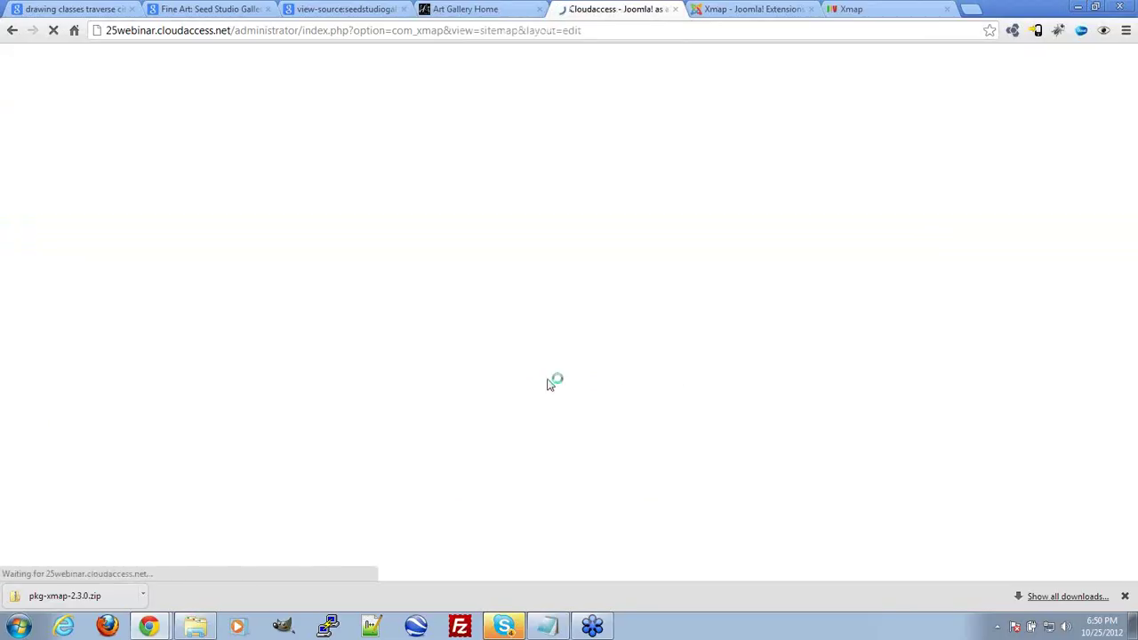
type("m")
key("BackSpace")
type("art")
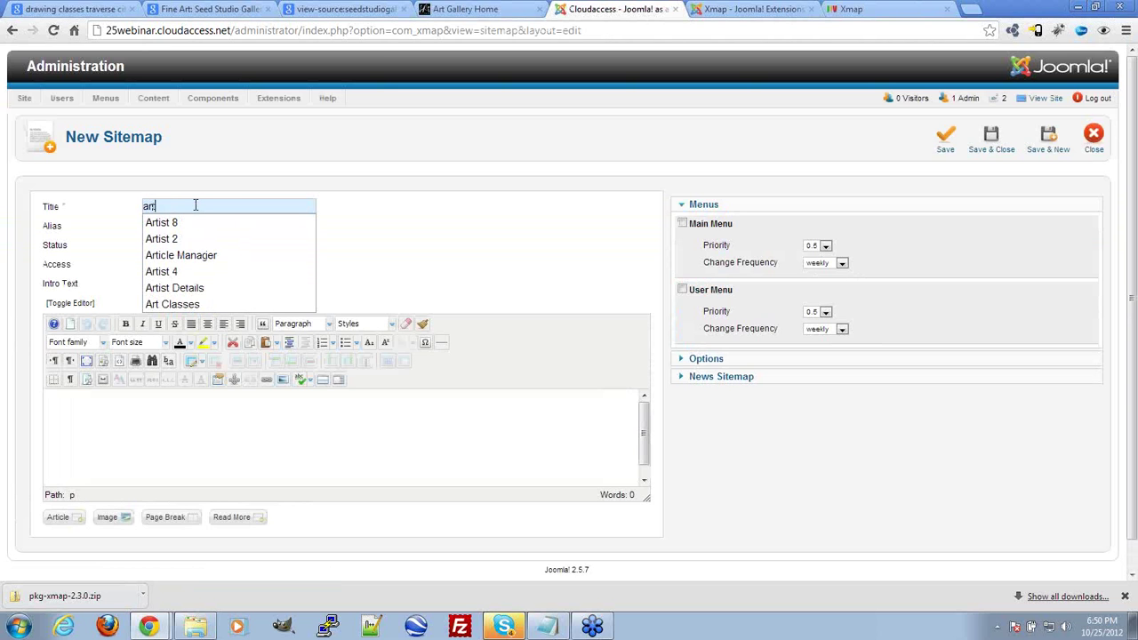
key("BackSpace")
key("BackSpace")
type("r")
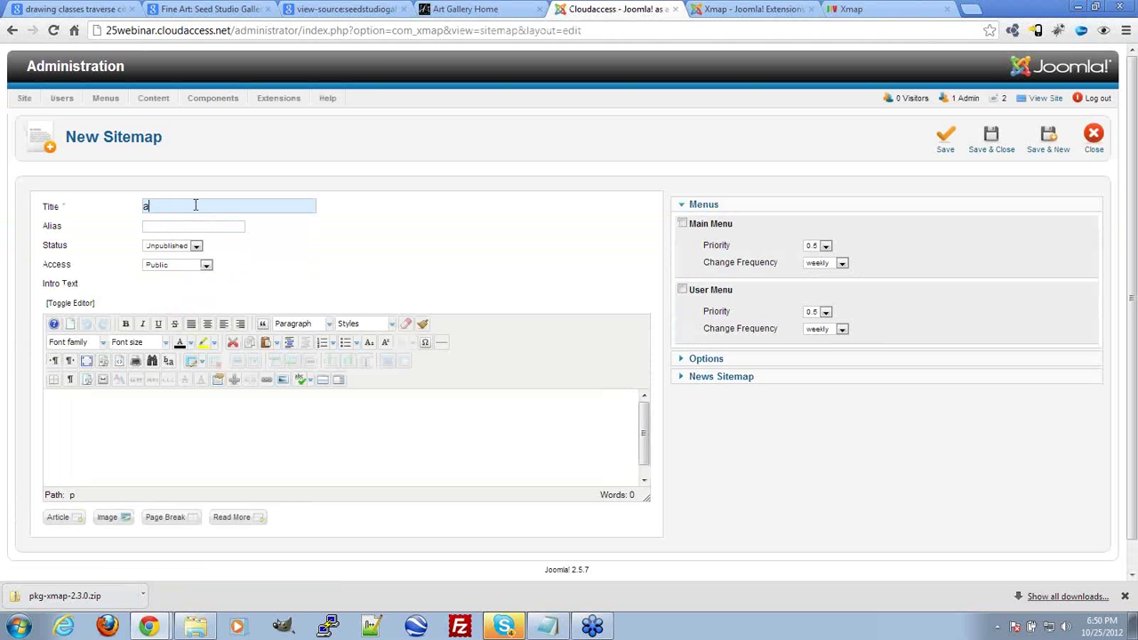
key("BackSpace")
key("BackSpace")
type("f")
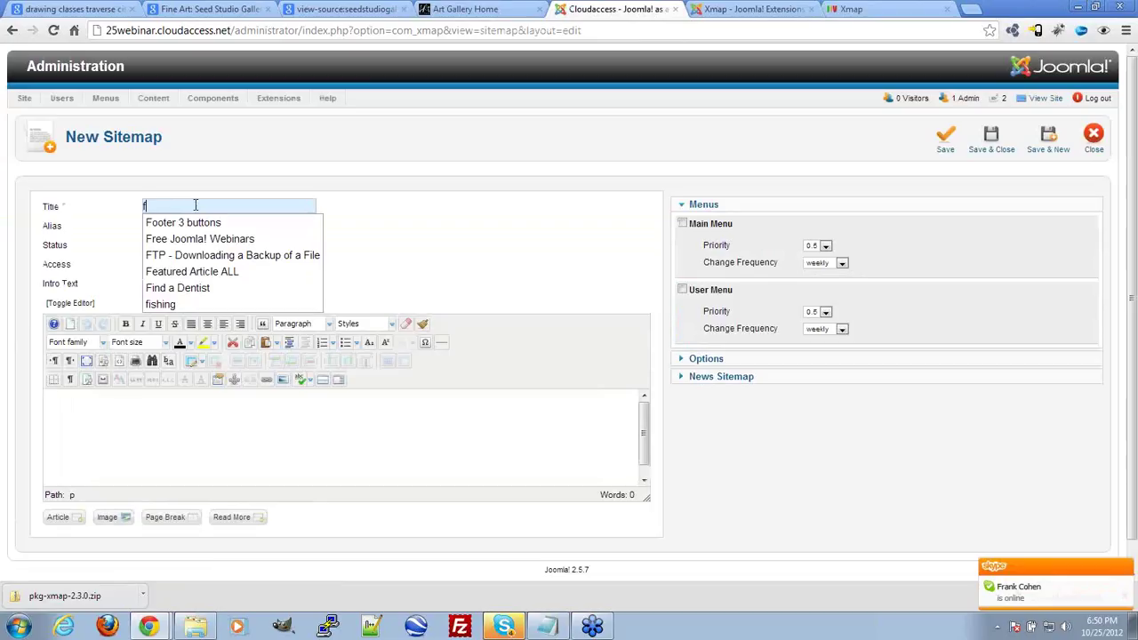
type("ine")
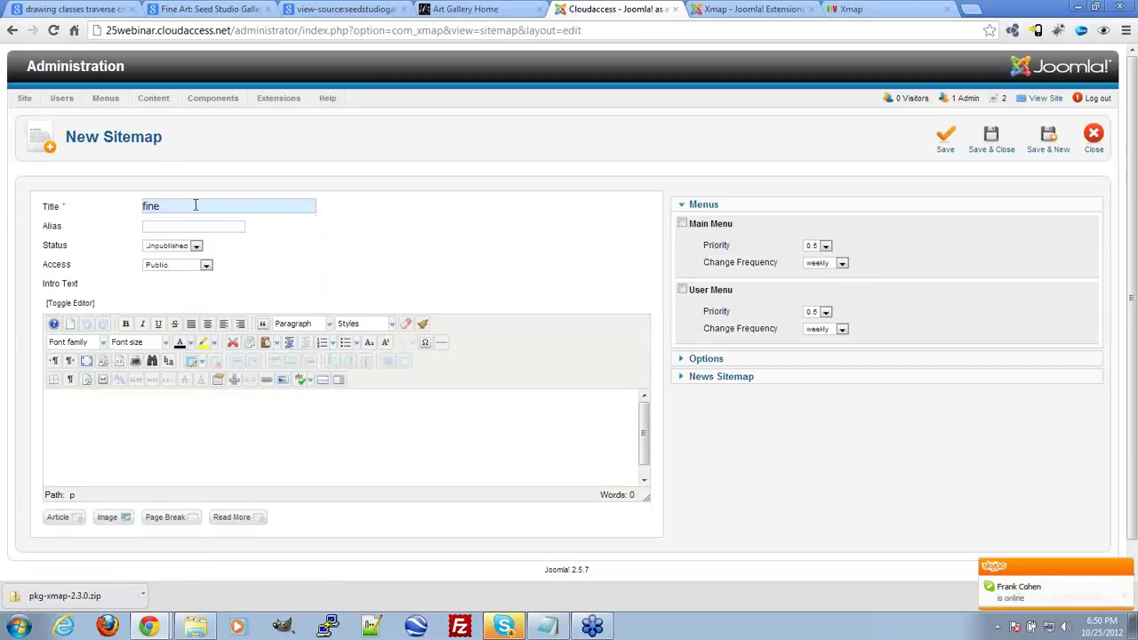
type("-s")
key("BackSpace")
type("a")
key("BackSpace")
key("BackSpace")
key("BackSpace")
key("BackSpace")
key("BackSpace")
type("Fine Art Sitemap")
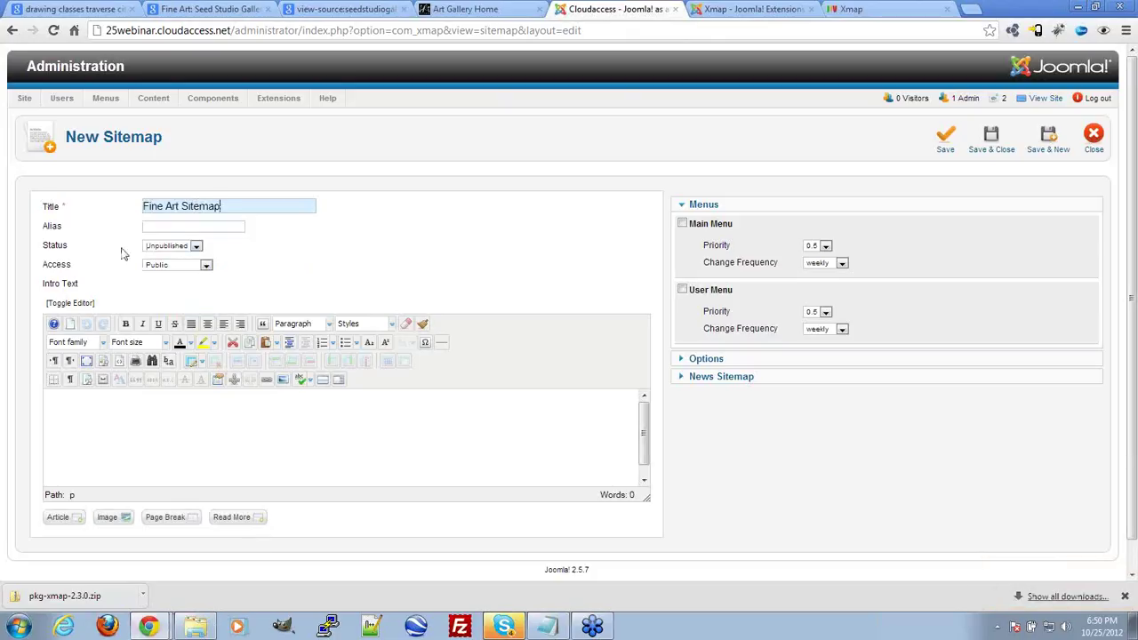
Step: Set the sitemap's status to Published, include the Main Menu in it, and save and close it
left_click(197, 247)
left_click(171, 262)
left_click(682, 225)
left_click(486, 8)
scroll(862, 294, "down", 3)
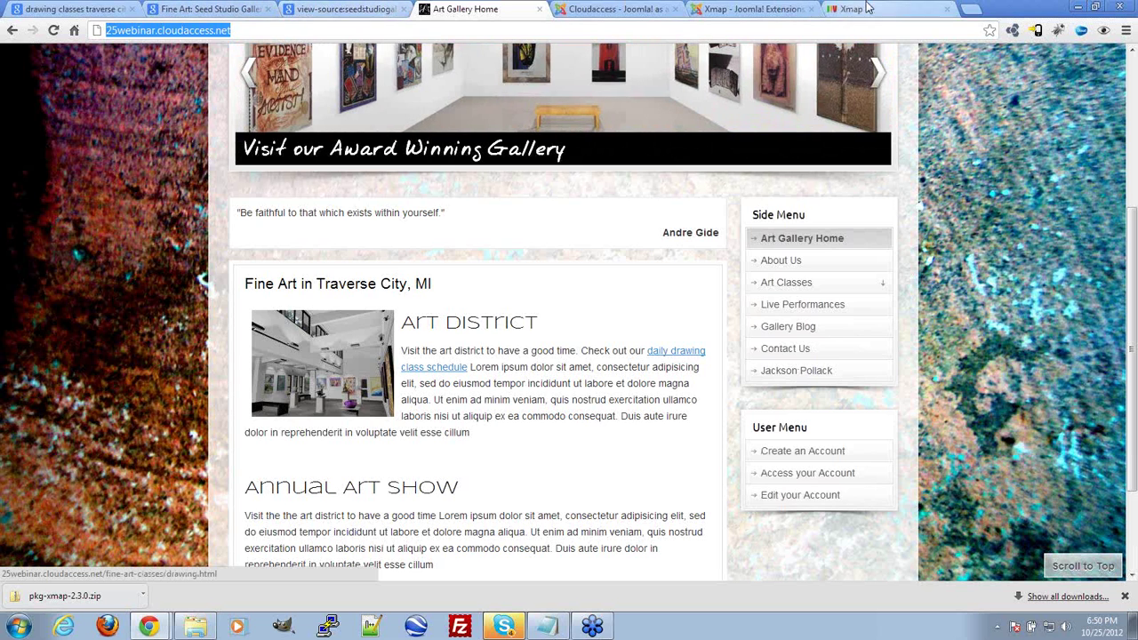
left_click(614, 9)
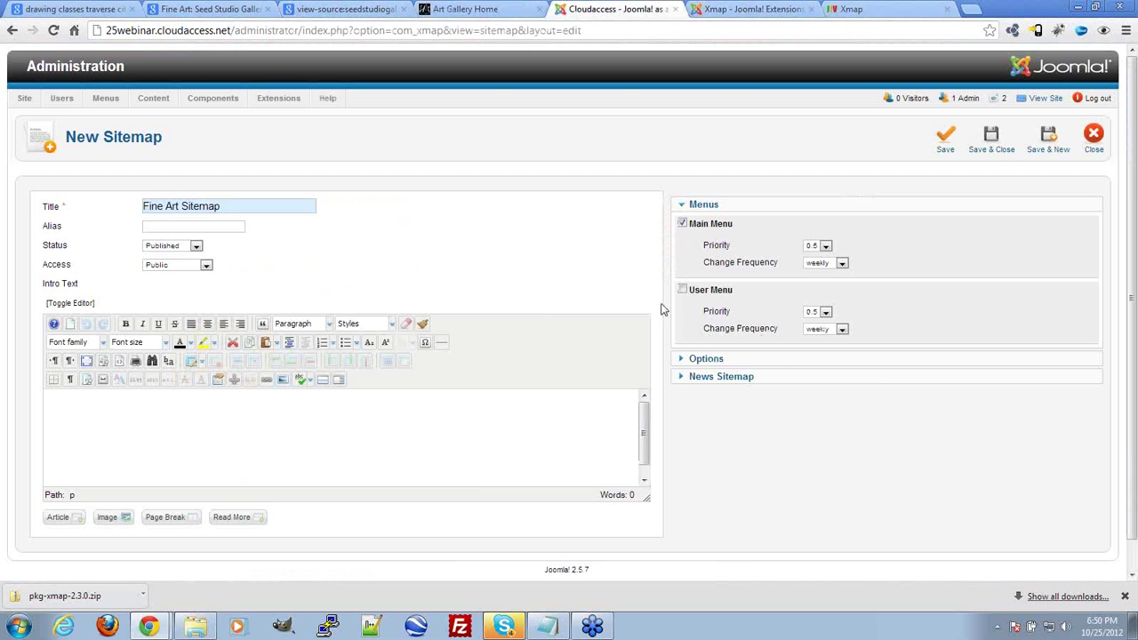
left_click(737, 360)
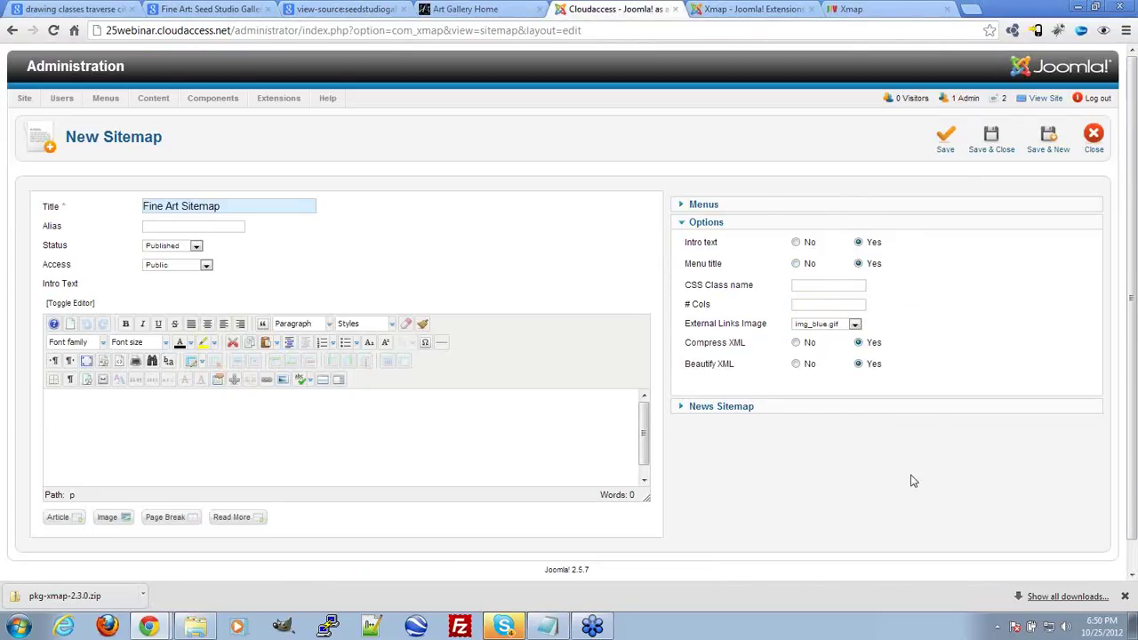
left_click(994, 141)
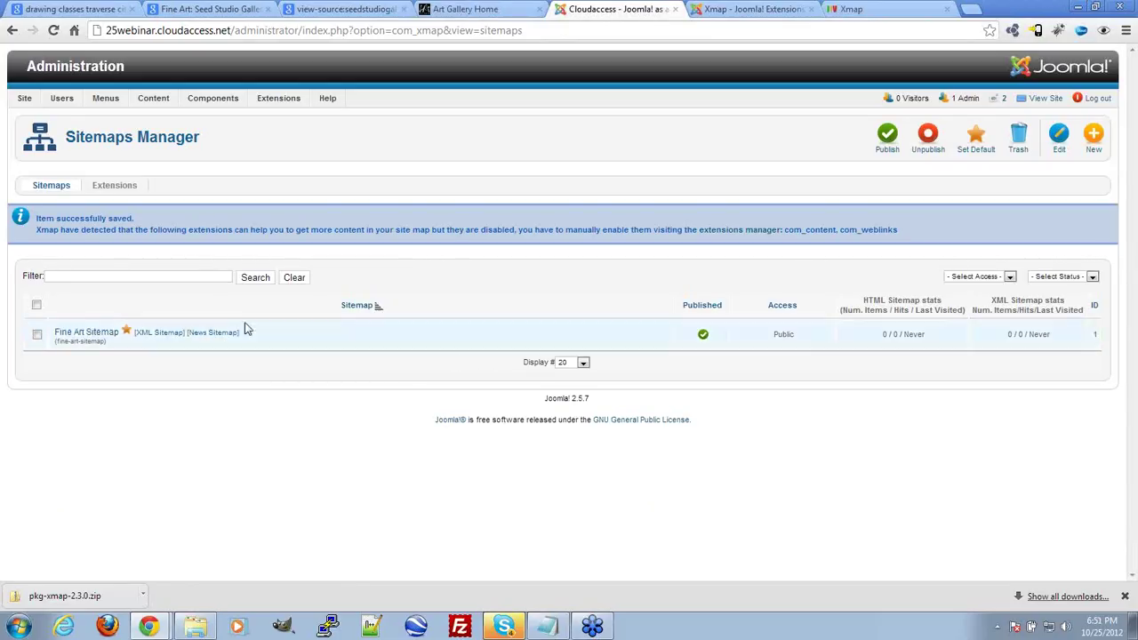
Step: Open the Fine Art Sitemap's XML version in a separate tab, review its listed page URLs, and return to the Sitemaps Manager
middle_click(163, 335)
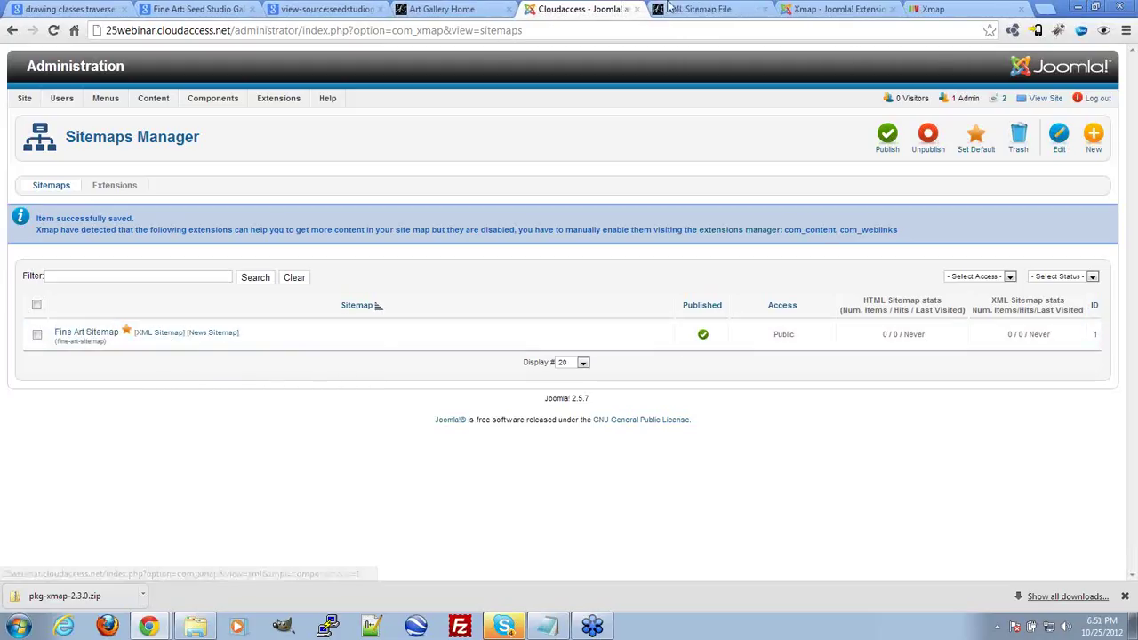
left_click(703, 9)
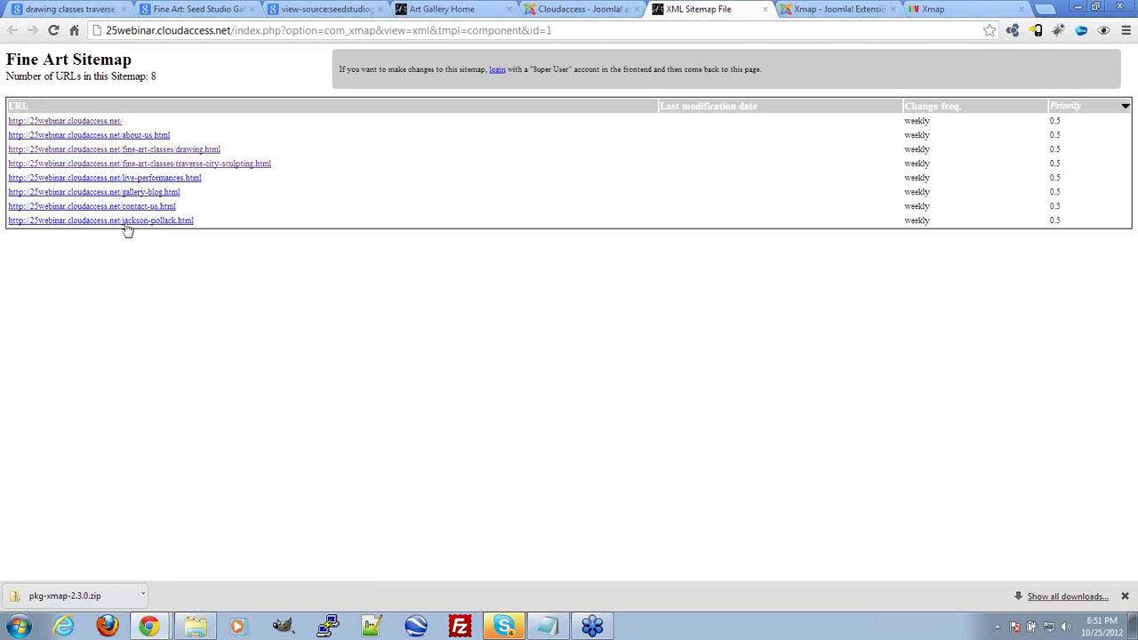
left_click(578, 9)
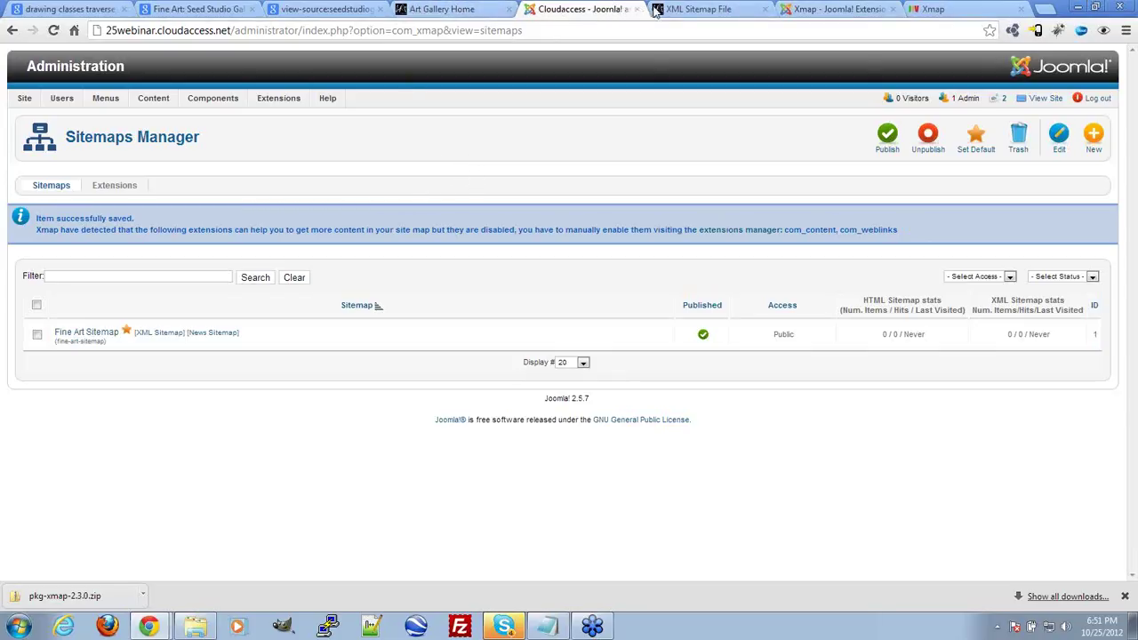
Step: Reopen the closed Joomla! SEO Checklist, read its SiteMap and Webmaster Tools sections, and briefly open the Bing Webmaster Tools link
left_click(950, 9)
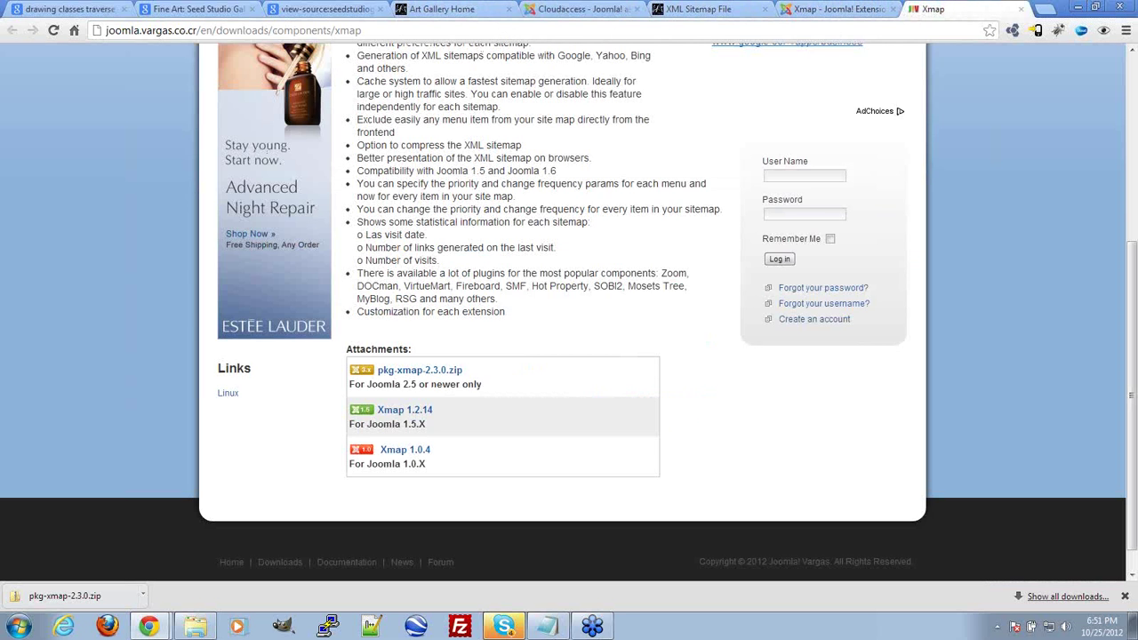
key("ctrl+shift+t")
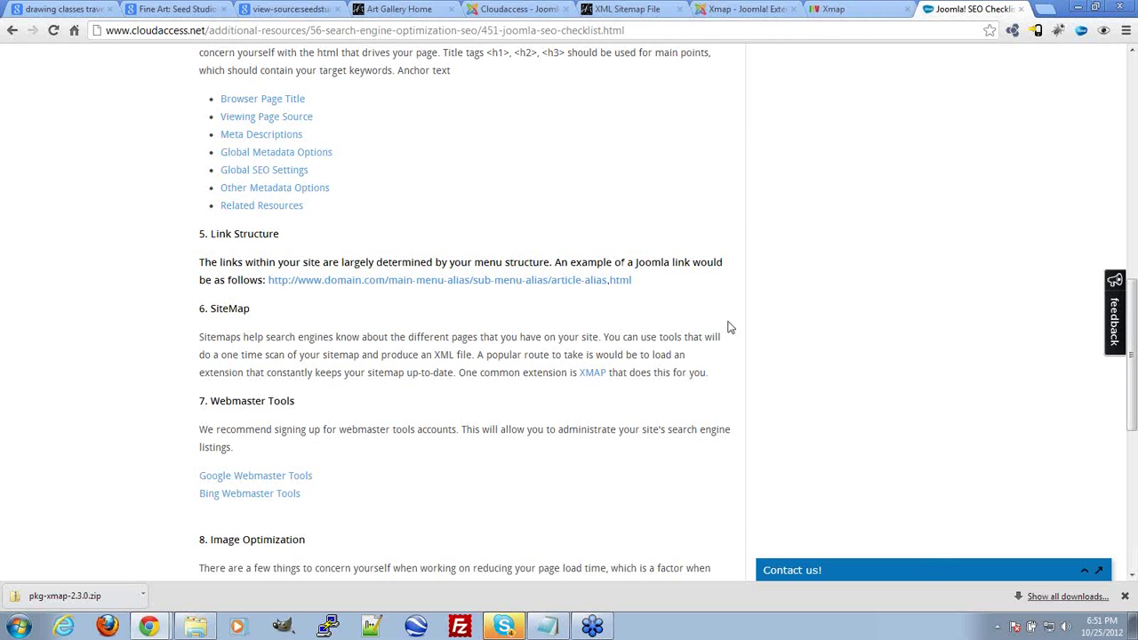
left_click_drag(313, 335, 747, 379)
left_click(747, 379)
scroll(470, 445, "down", 2)
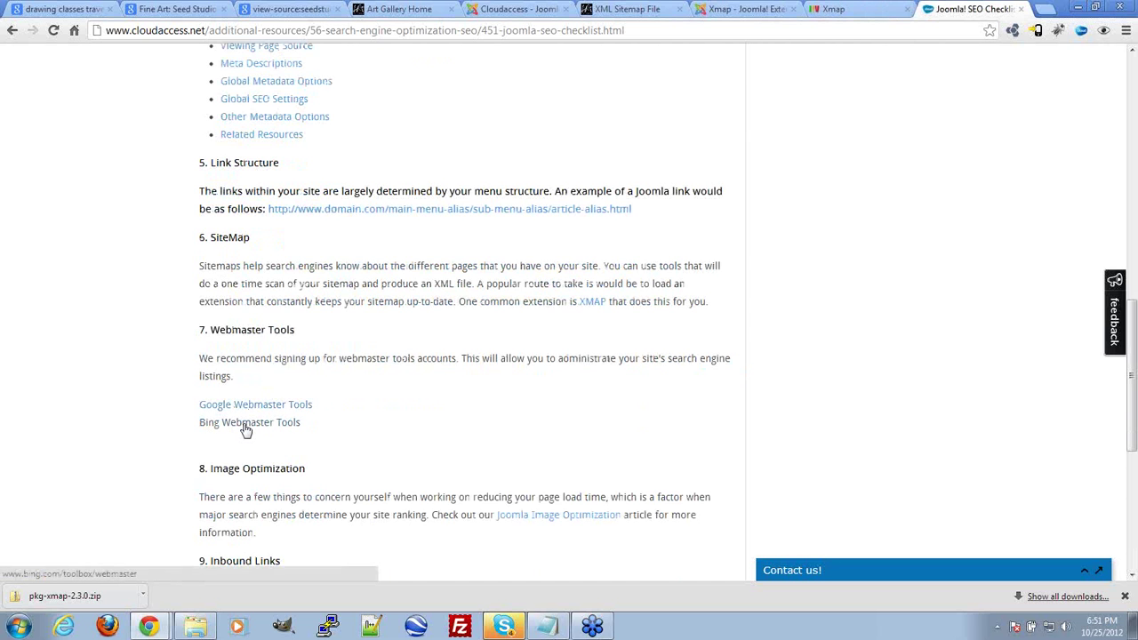
middle_click(251, 427)
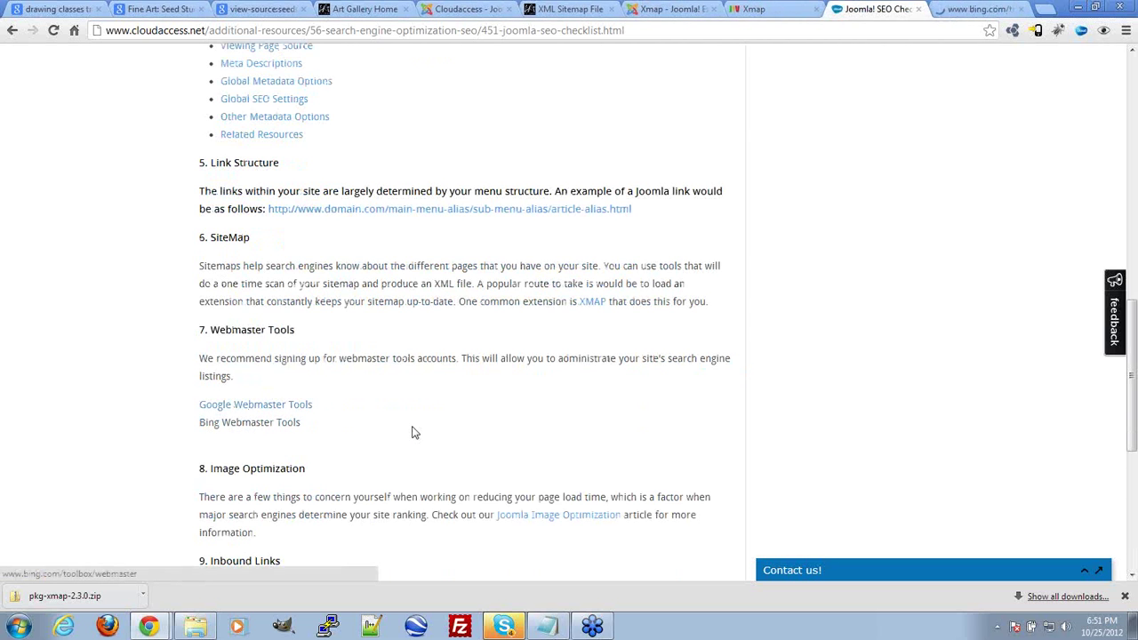
left_click(1020, 8)
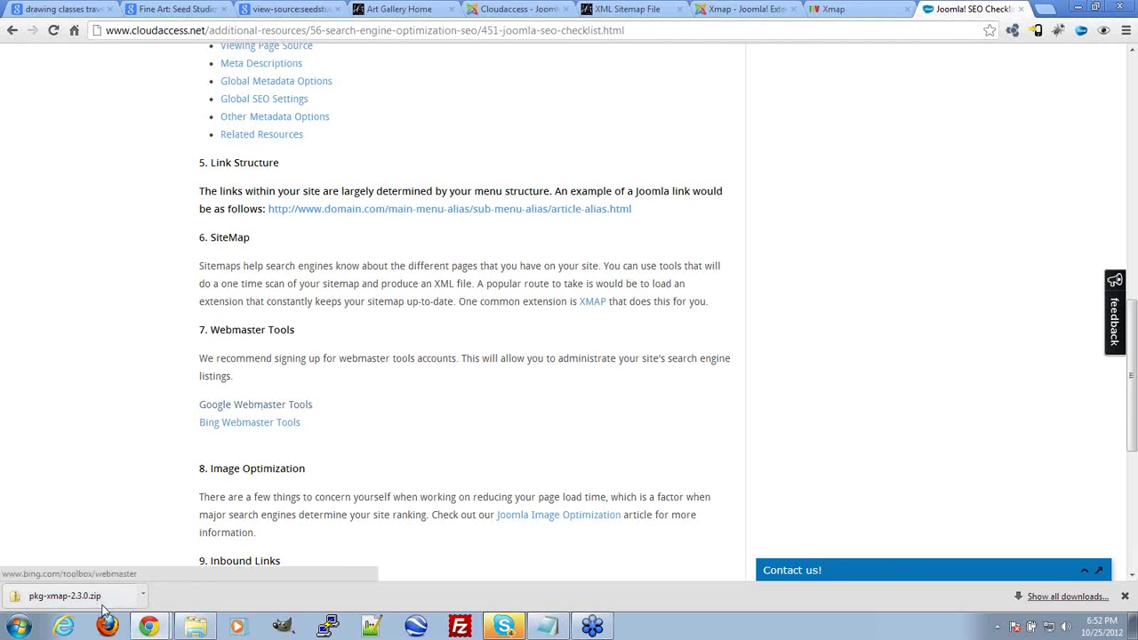
Step: Copy the checklist's Google Webmaster Tools link address and load it in Firefox
right_click(280, 405)
left_click(365, 476)
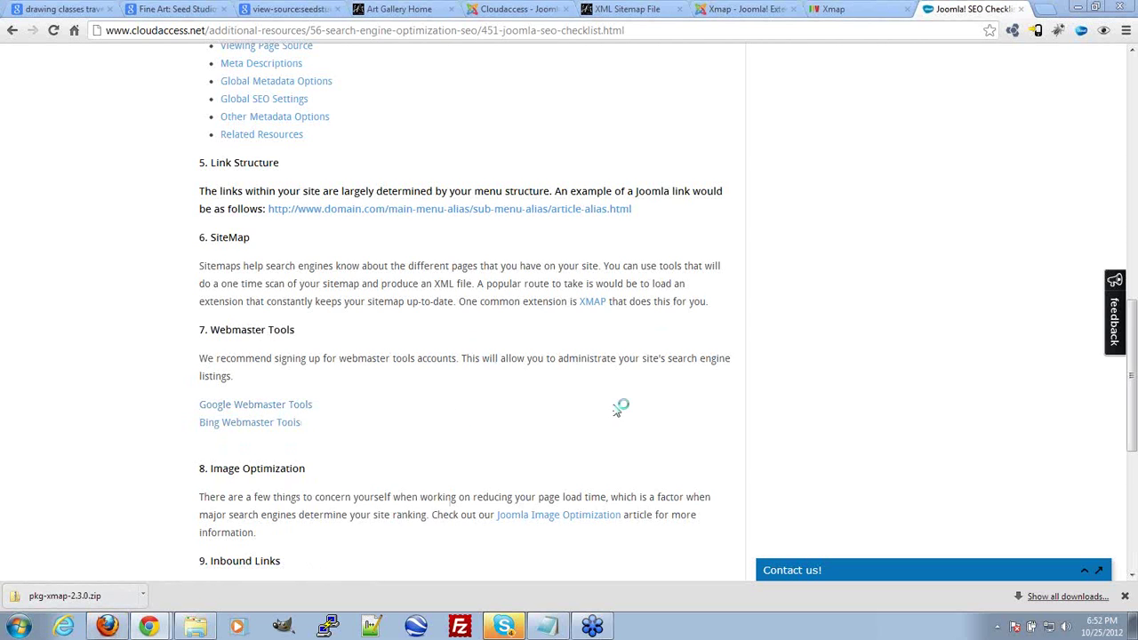
left_click(498, 515)
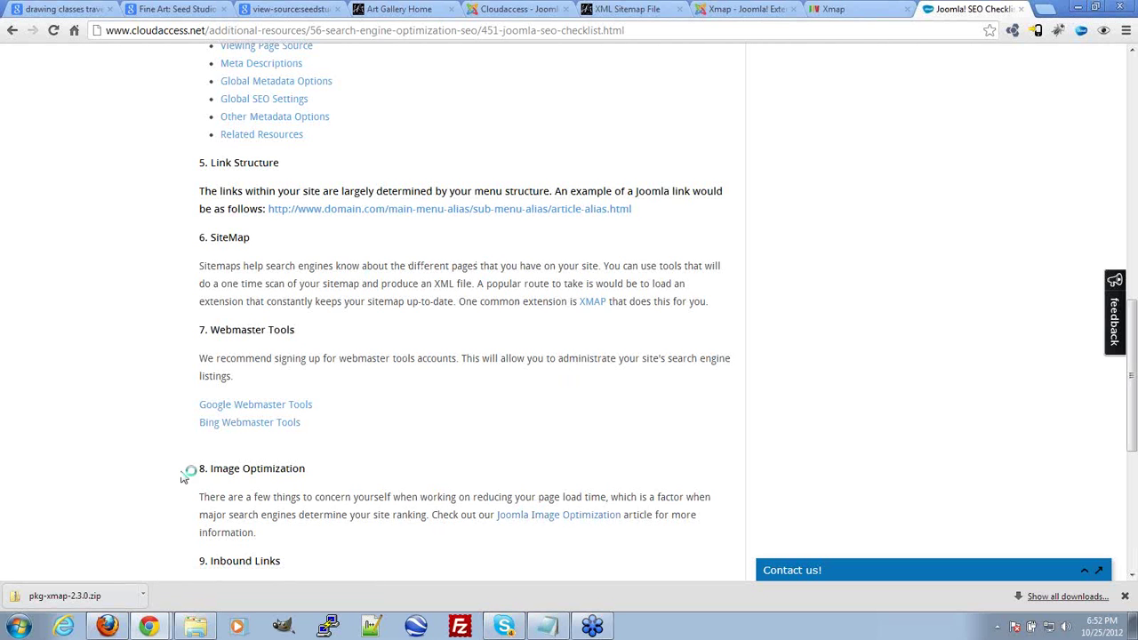
left_click(108, 626)
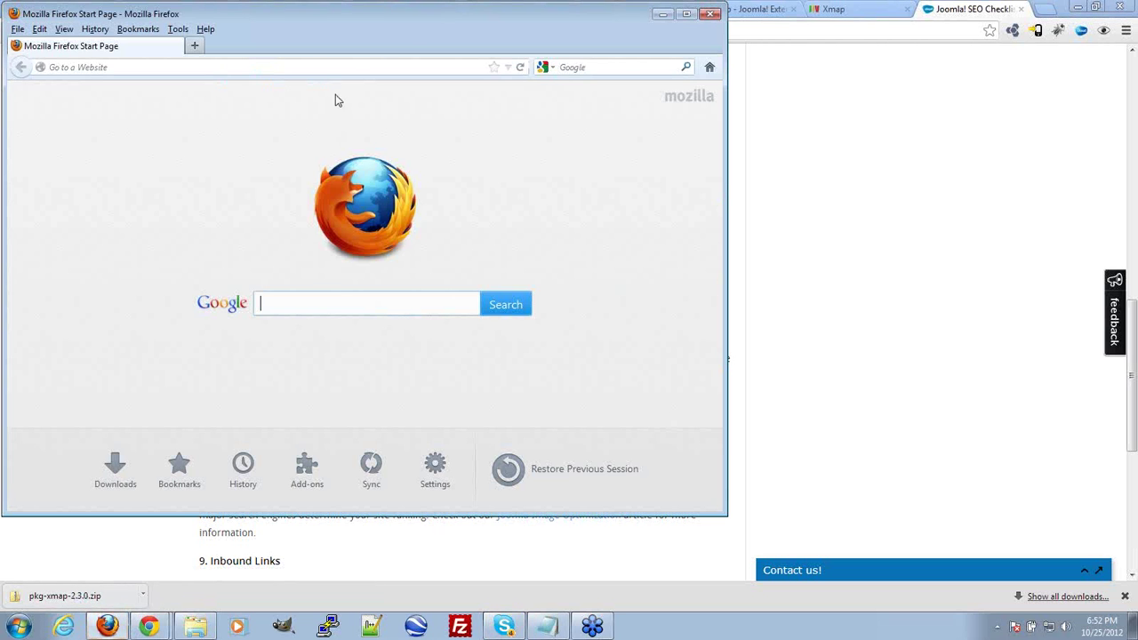
left_click(391, 66)
key("ctrl+v")
key("Return")
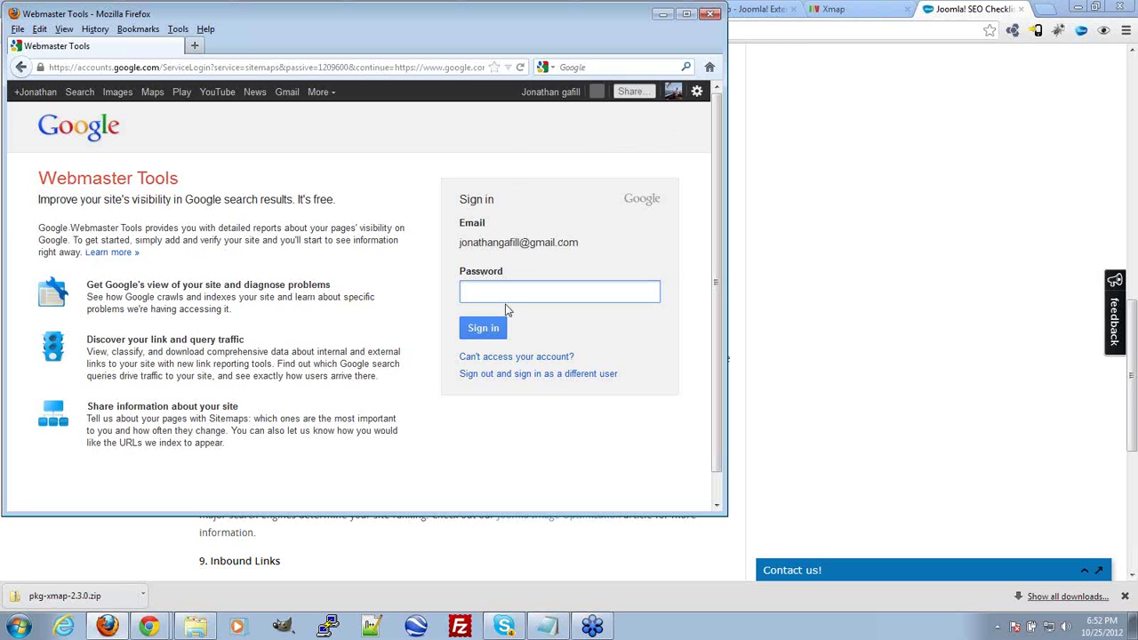
Step: Read the Webmaster Tools introduction on the Google sign-in page, then minimise Firefox to return to the SEO checklist
scroll(338, 305, "down", 1)
scroll(338, 305, "up", 1)
left_click_drag(39, 185, 213, 178)
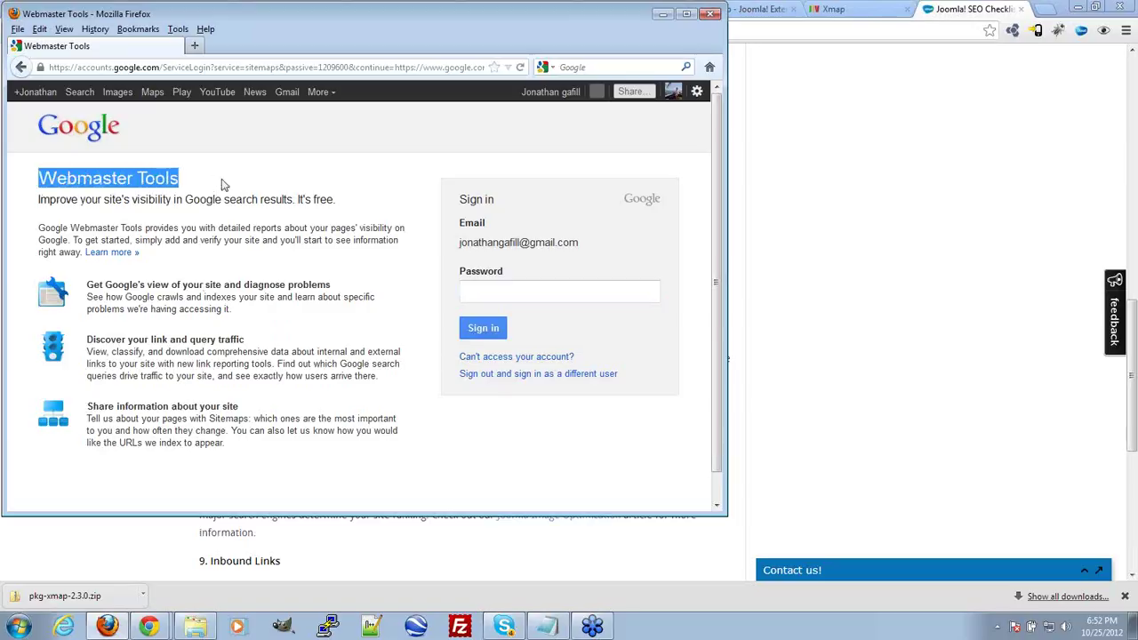
left_click(218, 181)
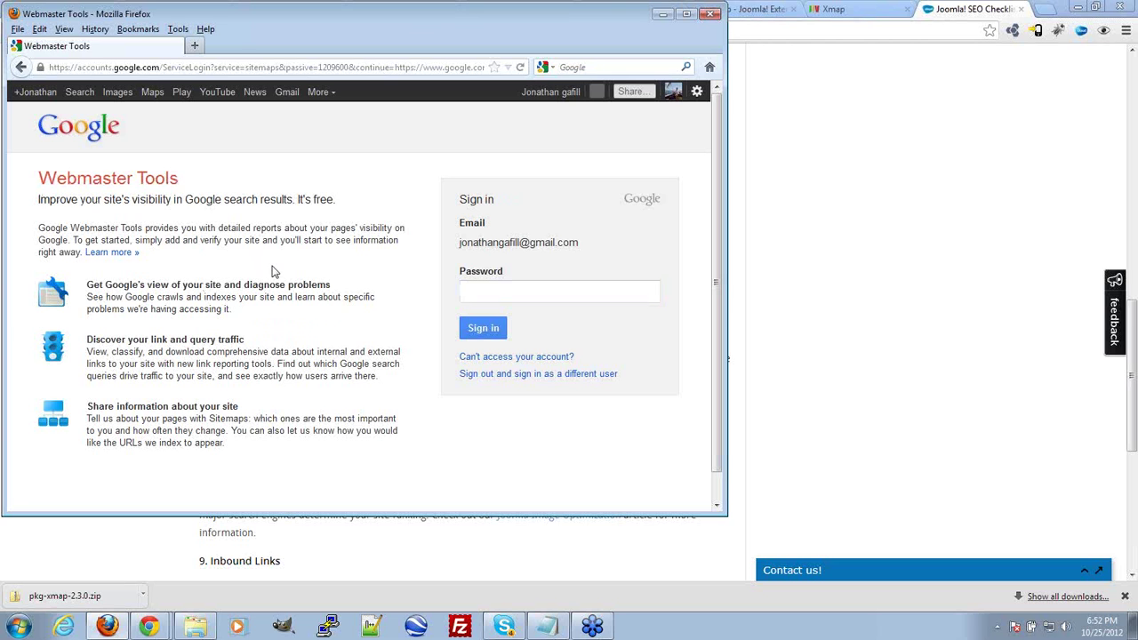
left_click_drag(316, 254, 314, 240)
left_click(662, 14)
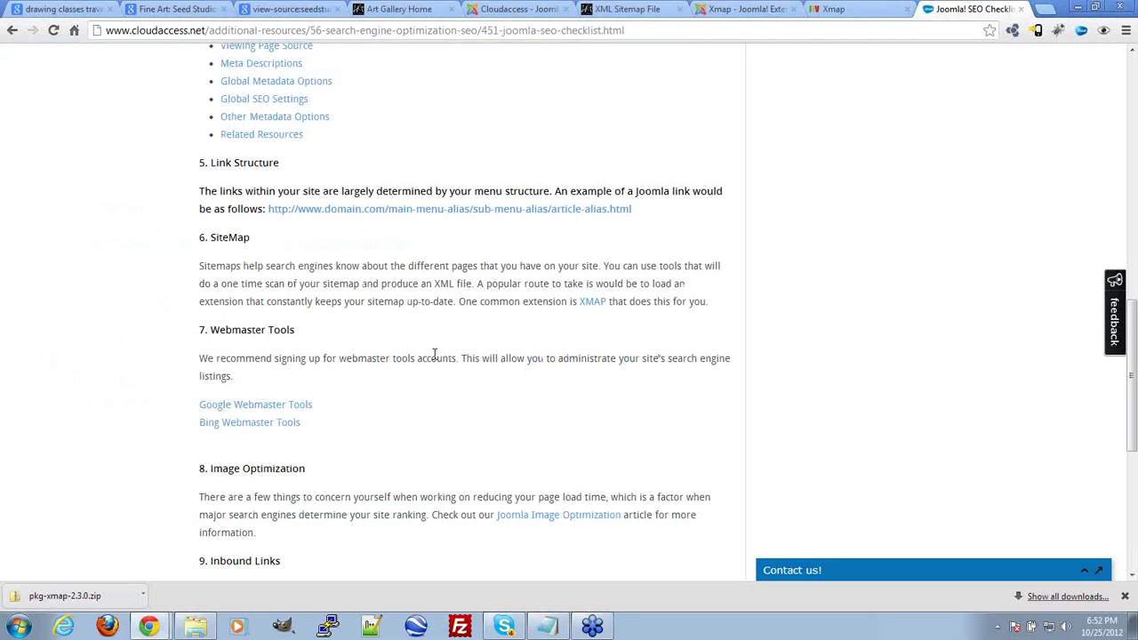
Step: Search Google Images for "webmaster tools screenshot" and view the first result in a separate tab
scroll(649, 264, "up", 4)
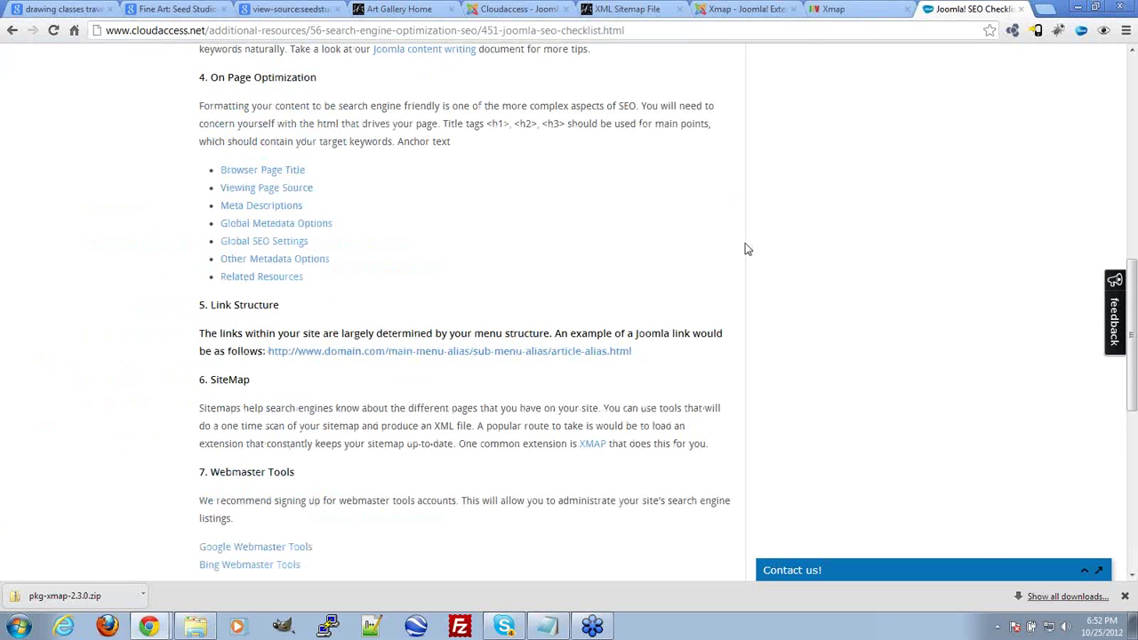
left_click(836, 9)
key("ctrl+l")
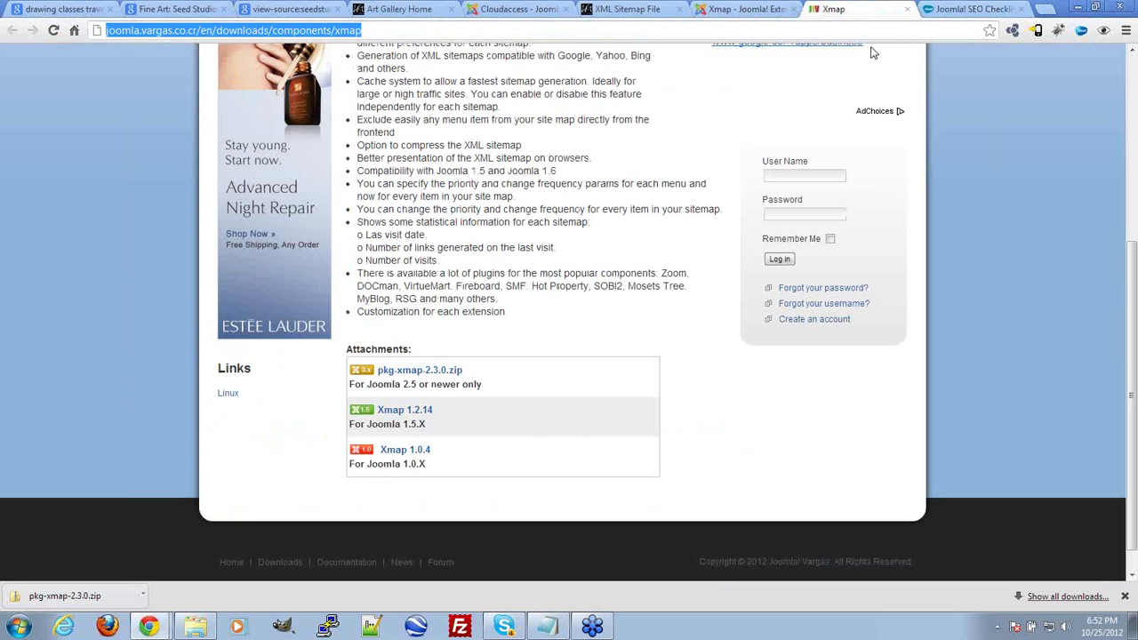
type("images.google.c")
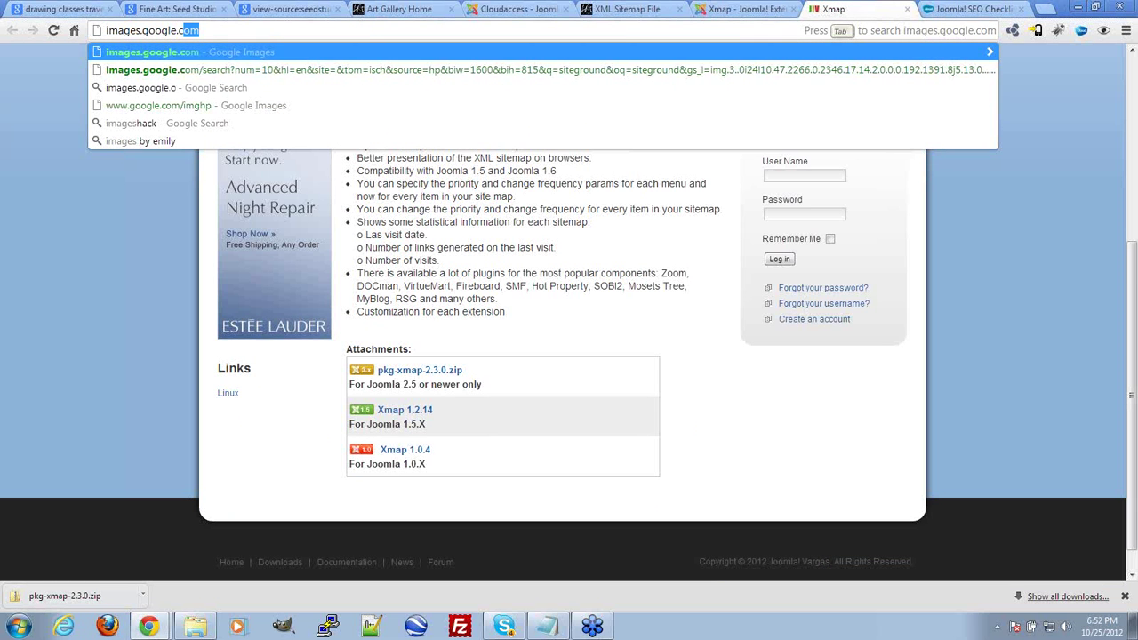
key("Return")
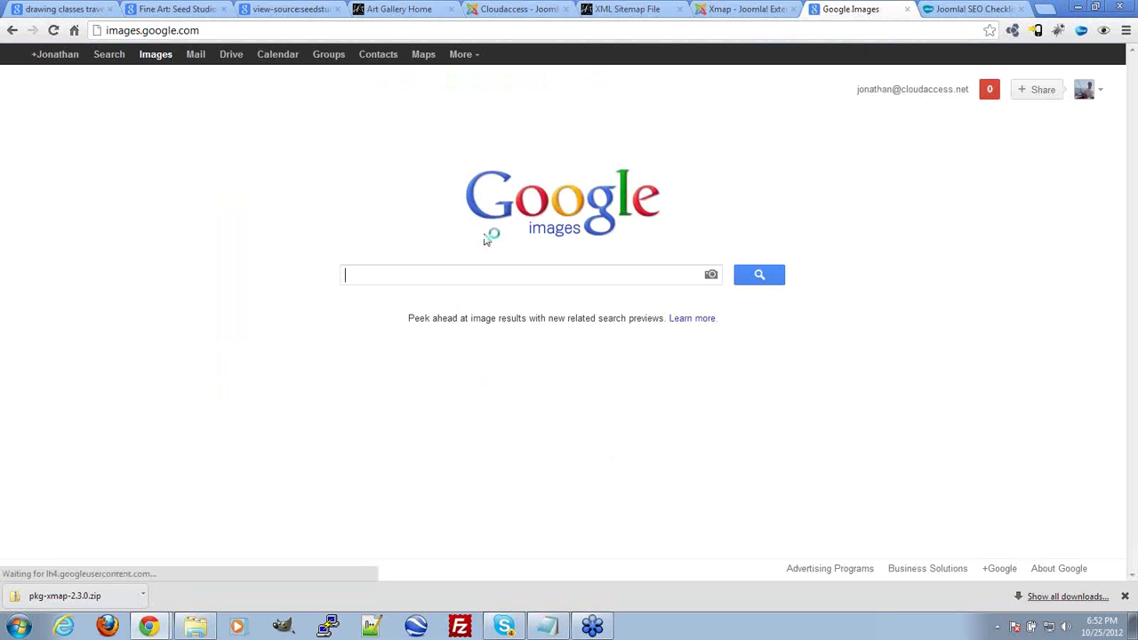
type("webmaster t")
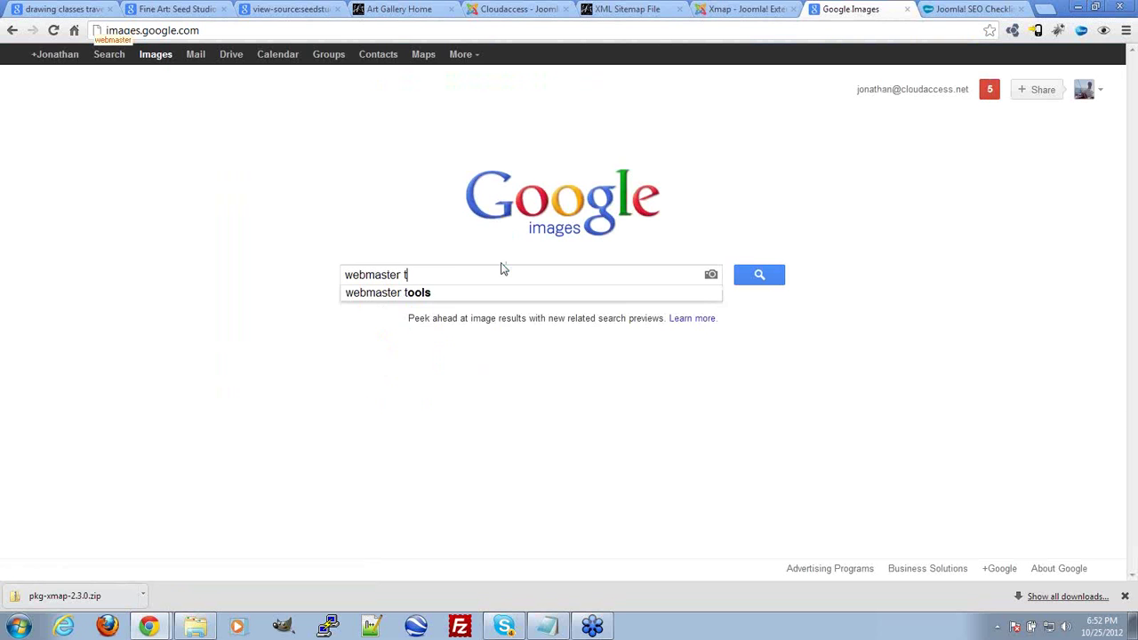
type("ools screenshot")
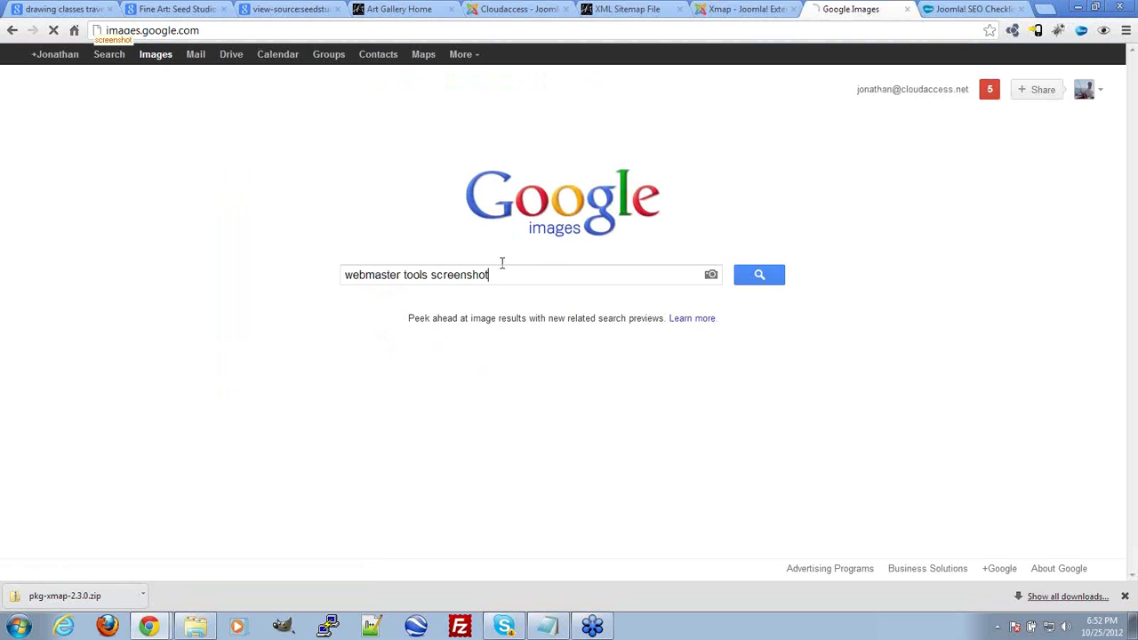
key("Return")
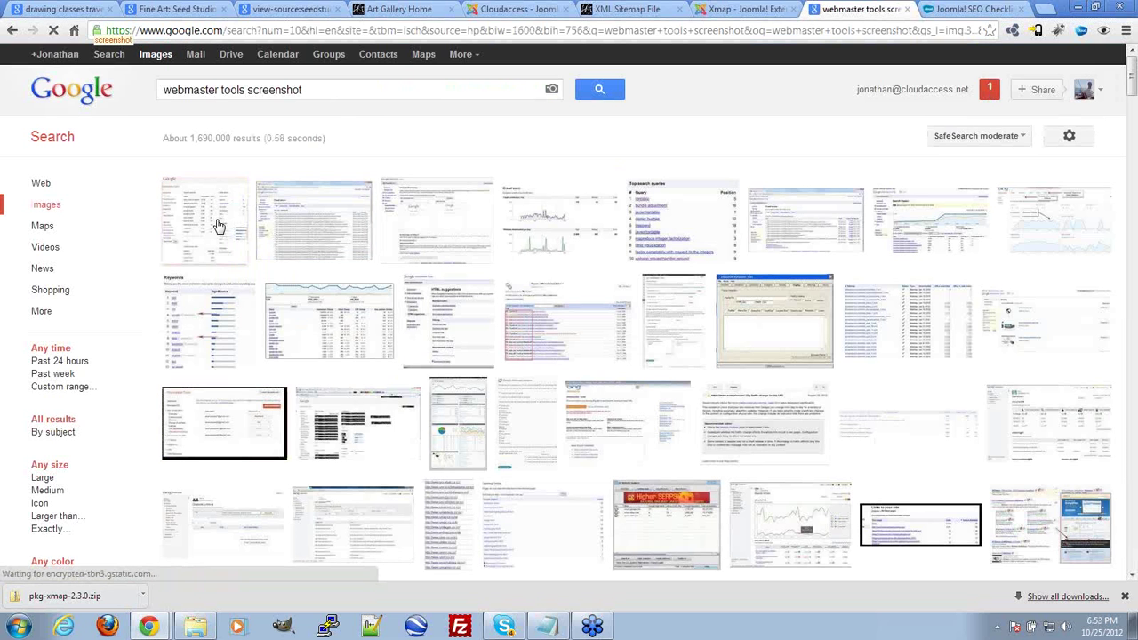
middle_click(218, 226)
left_click(853, 8)
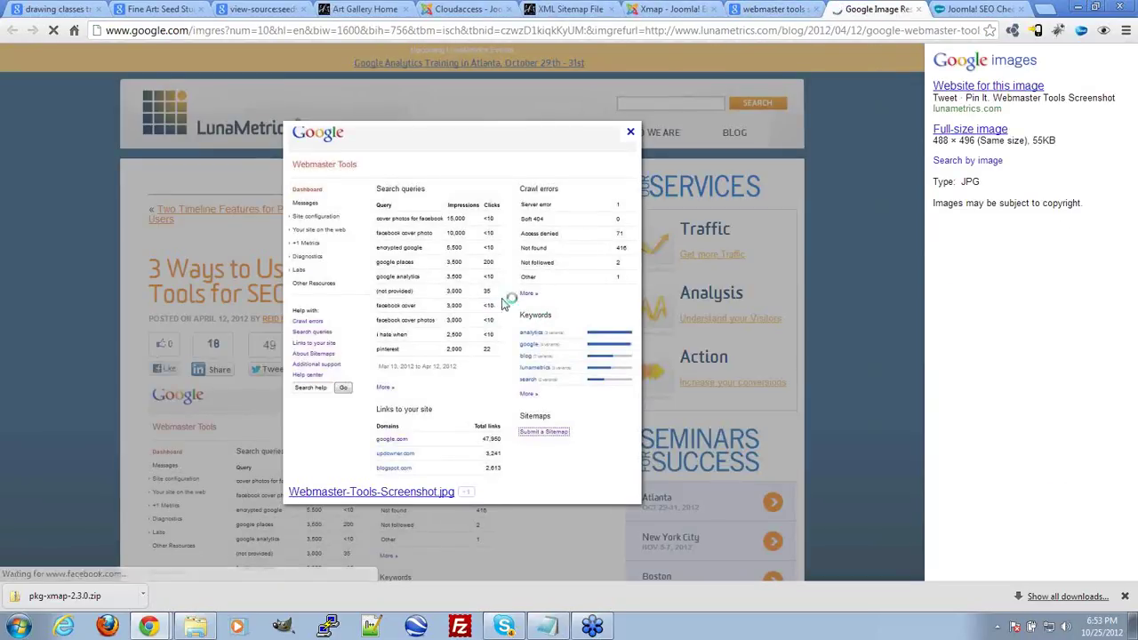
Step: Close the enlarged screenshot, return to the image results, and open the second result's crawl errors screenshot full size in a separate tab
left_click(631, 133)
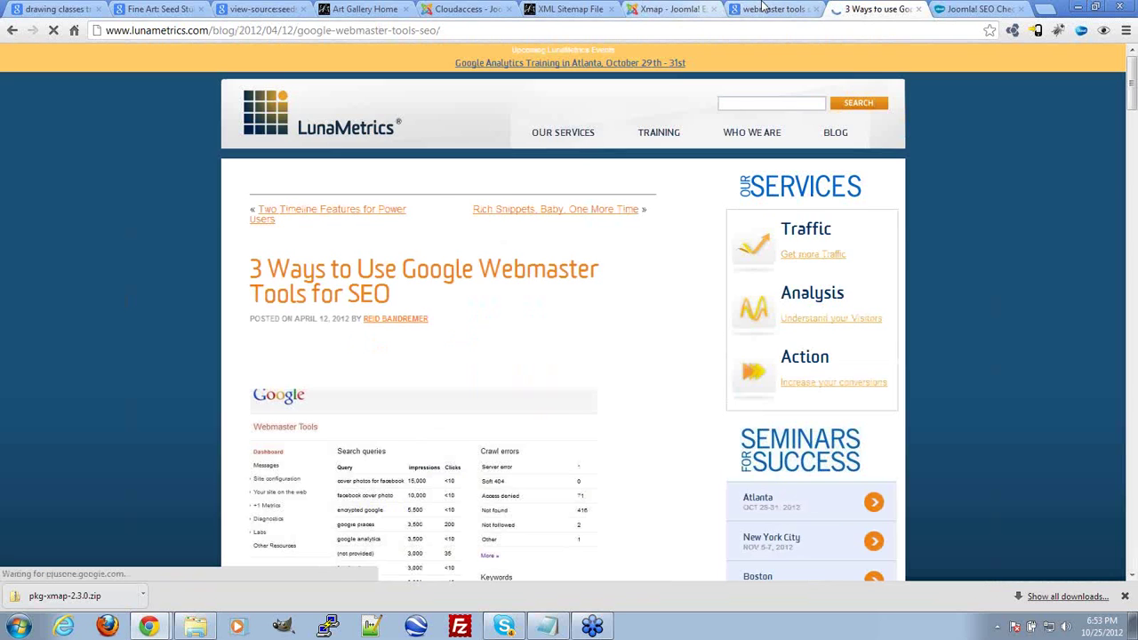
left_click(735, 8)
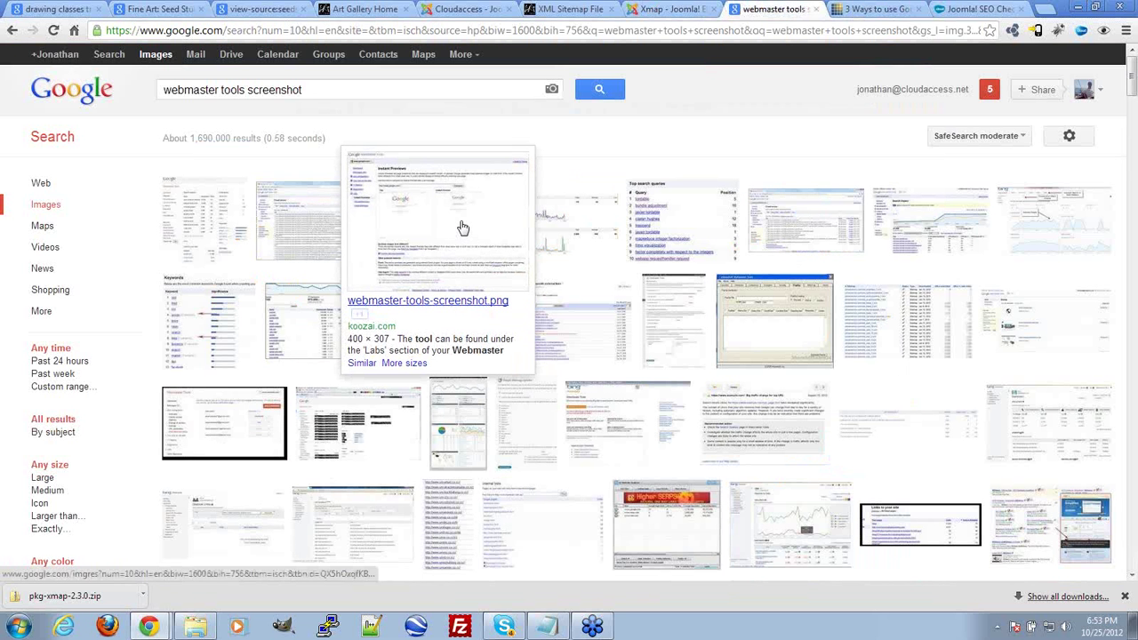
left_click(297, 251)
right_click(464, 295)
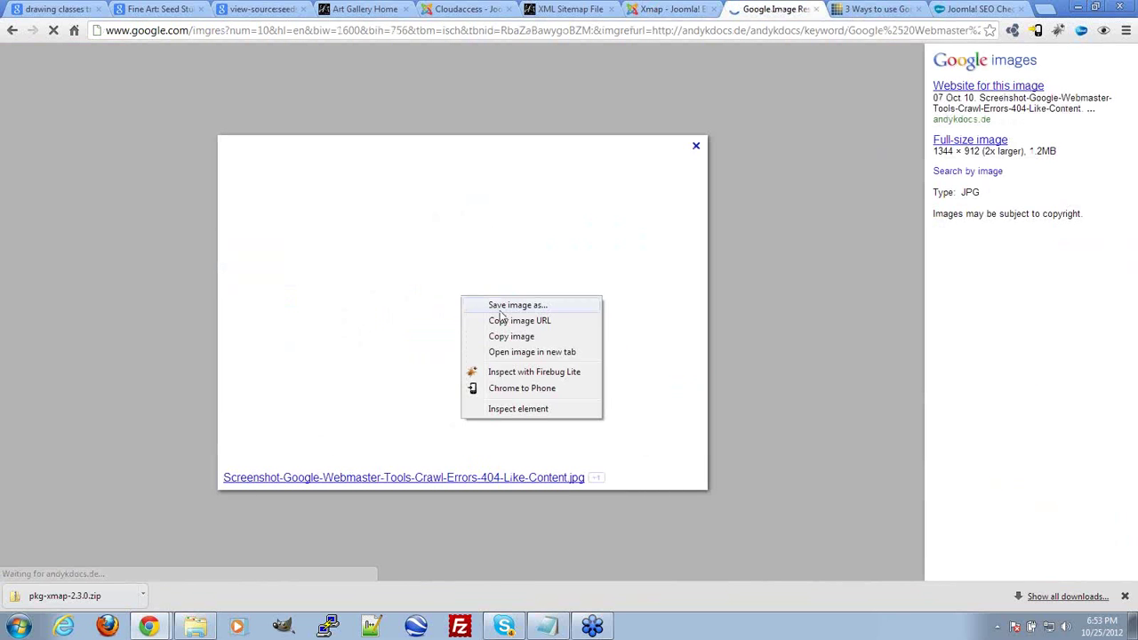
left_click(531, 351)
left_click(893, 9)
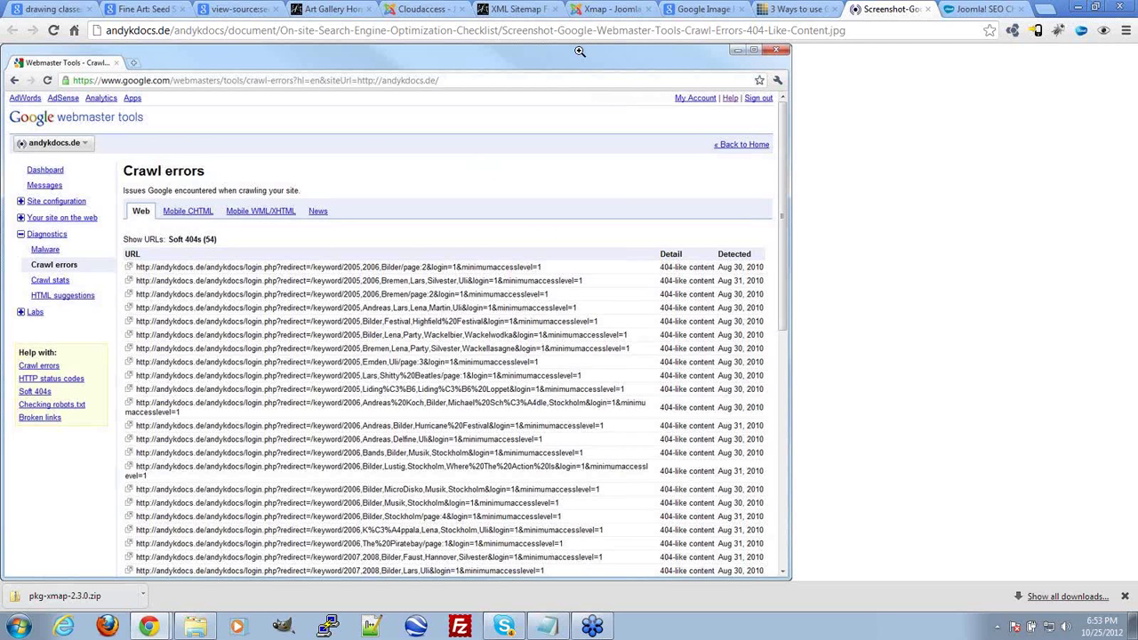
Step: Return to the Art Gallery home page and step back through its header slideshow
left_click(525, 7)
left_click(422, 9)
left_click(318, 7)
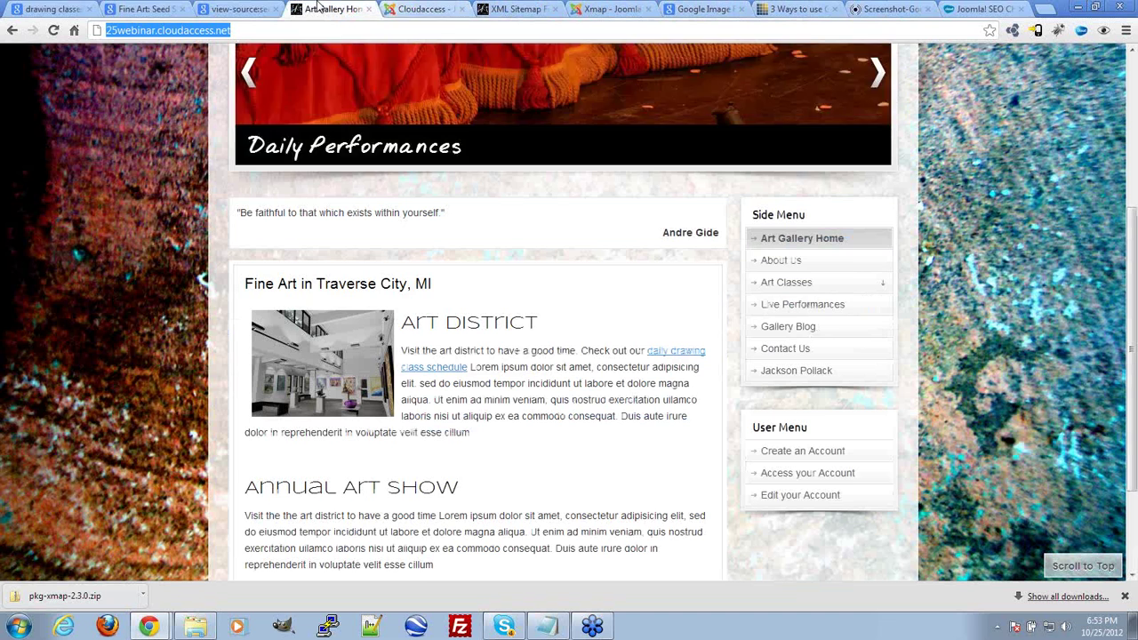
scroll(493, 378, "up", 3)
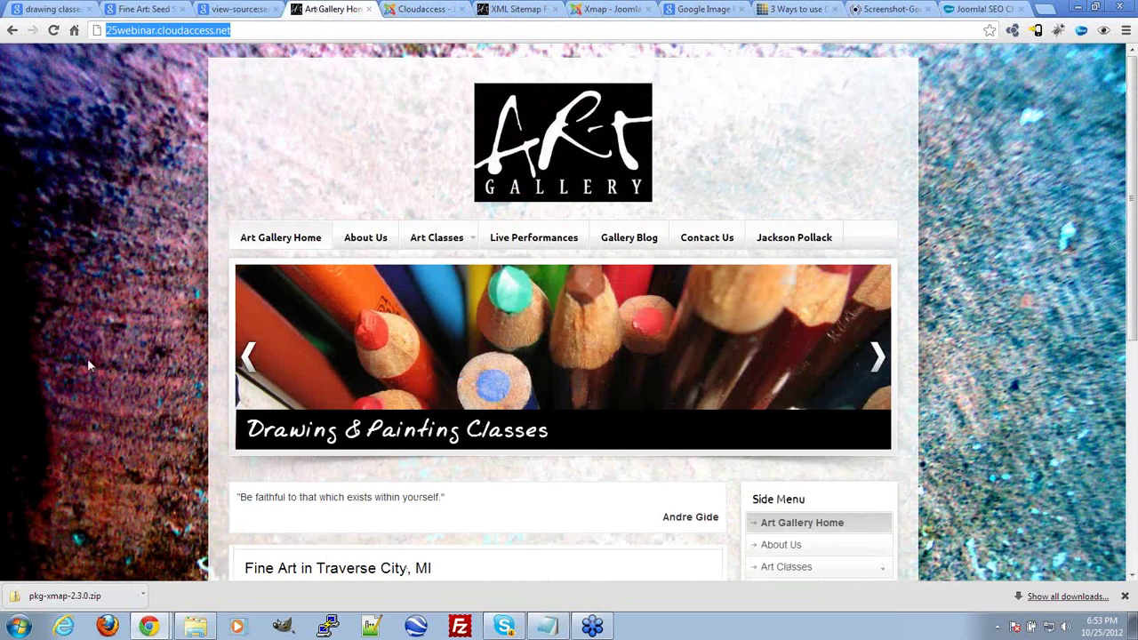
left_click(247, 359)
left_click(247, 360)
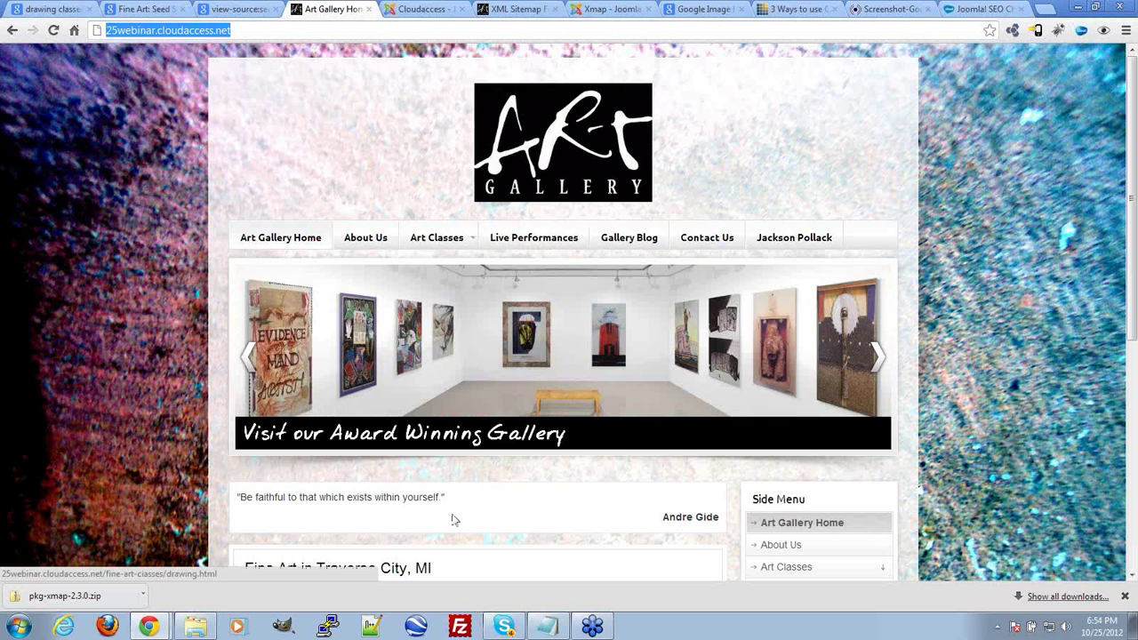
Step: Read the SEO checklist from SiteMap to Local Business Listings, and revisit the Google Webmaster Tools crawl errors screenshot
left_click(978, 9)
scroll(438, 356, "down", 5)
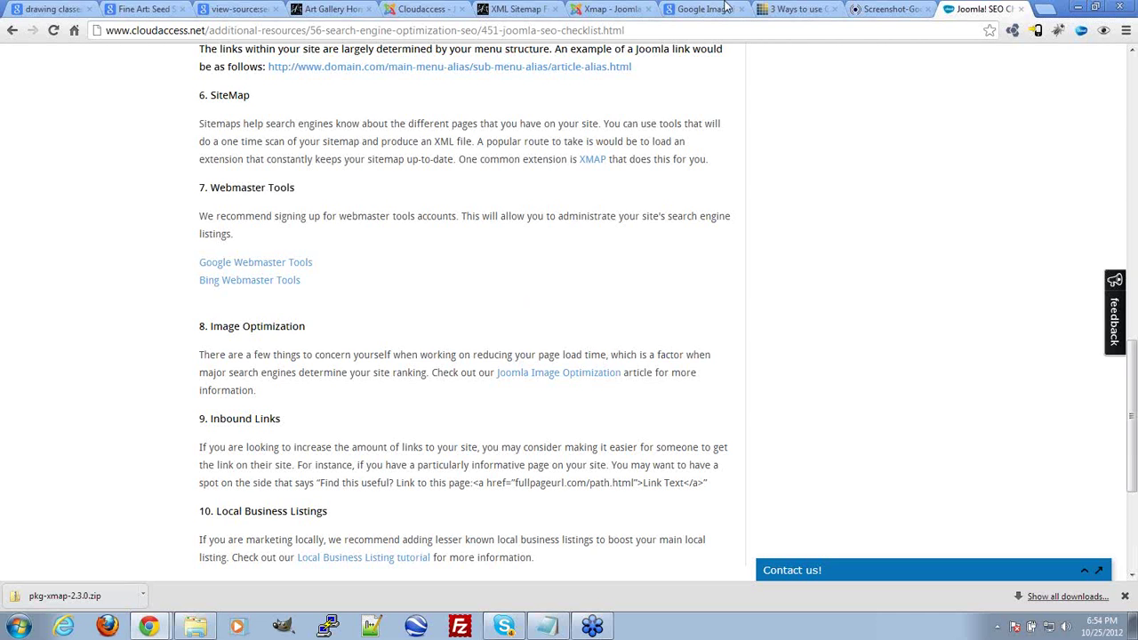
left_click(889, 9)
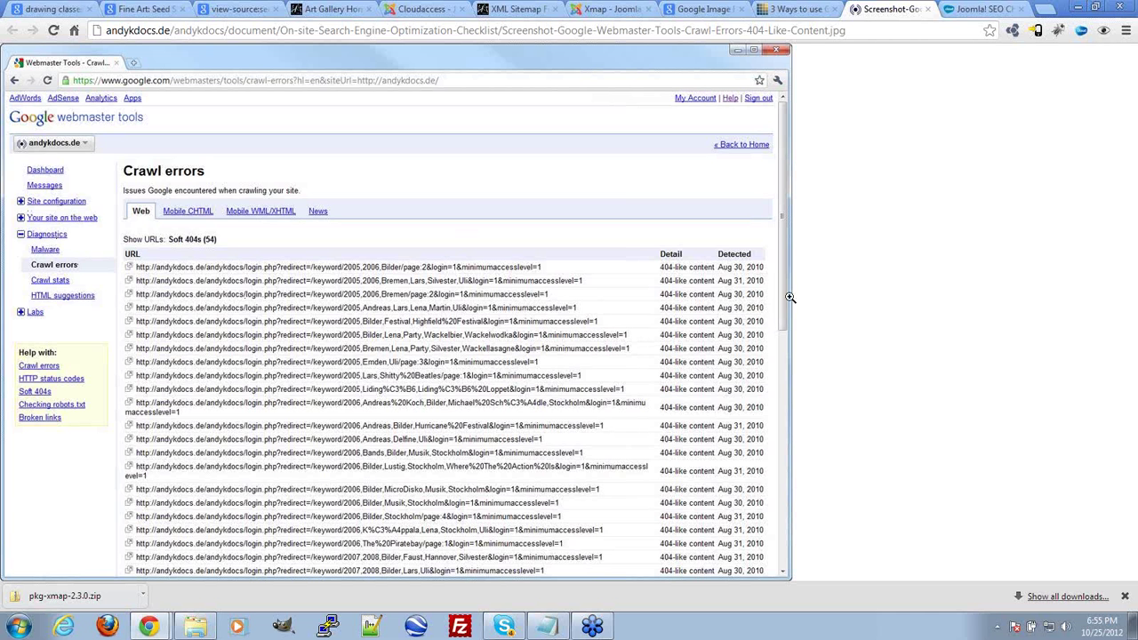
left_click(791, 8)
left_click(702, 9)
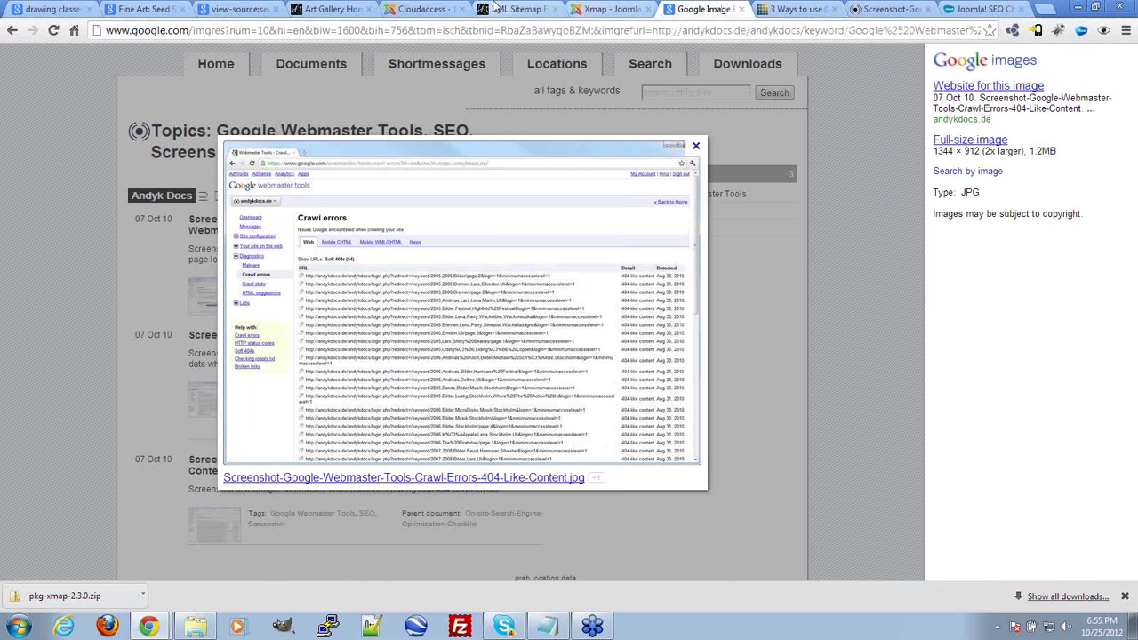
left_click(520, 8)
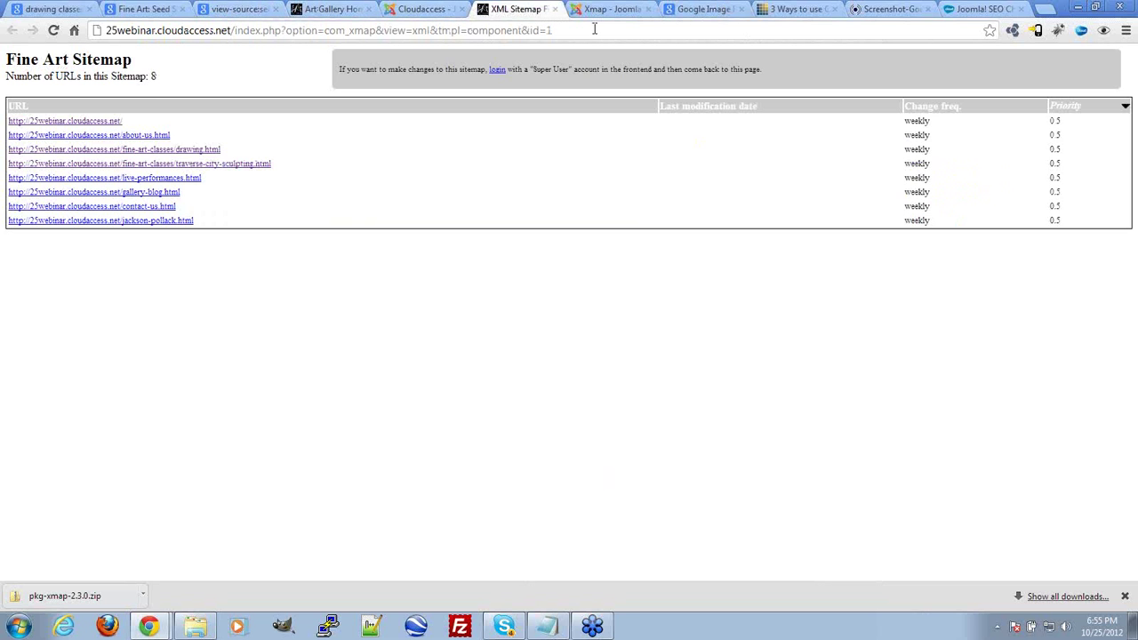
left_click_drag(593, 30, 108, 22)
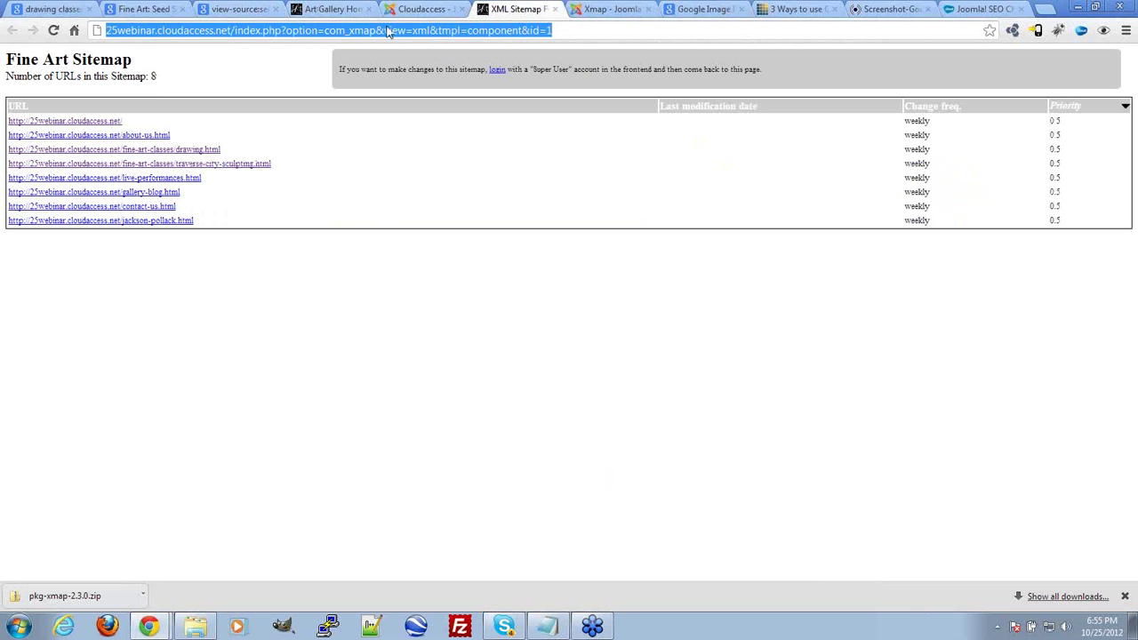
left_click(554, 9)
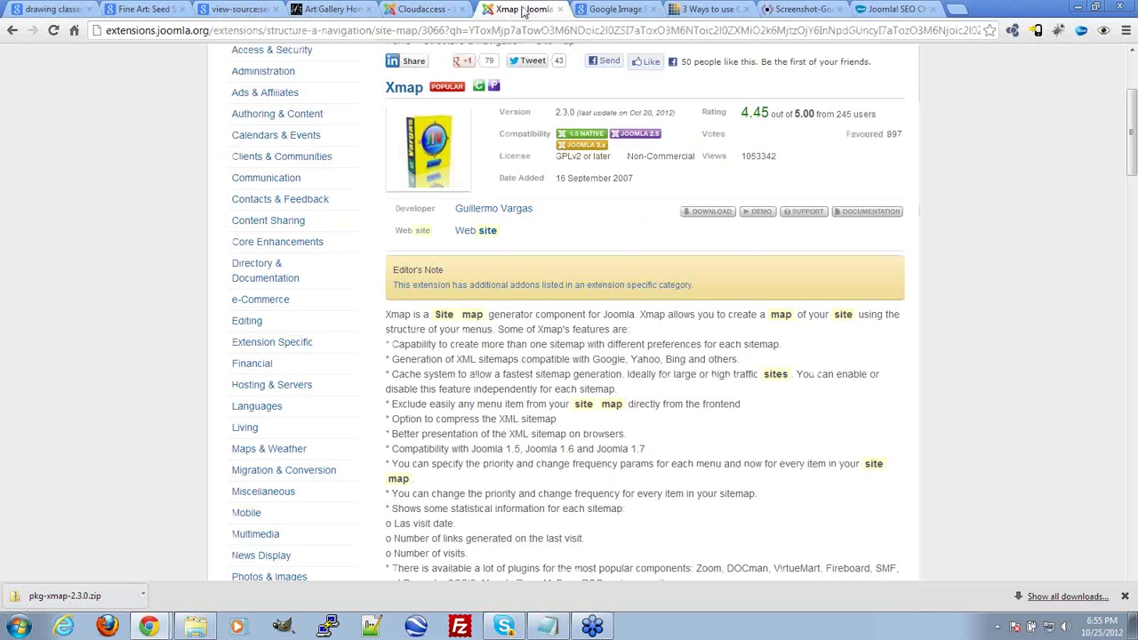
Step: Open the Fine Art Sitemap's XML version from the Joomla Sitemaps Manager in a separate tab and highlight its full web address
left_click(423, 9)
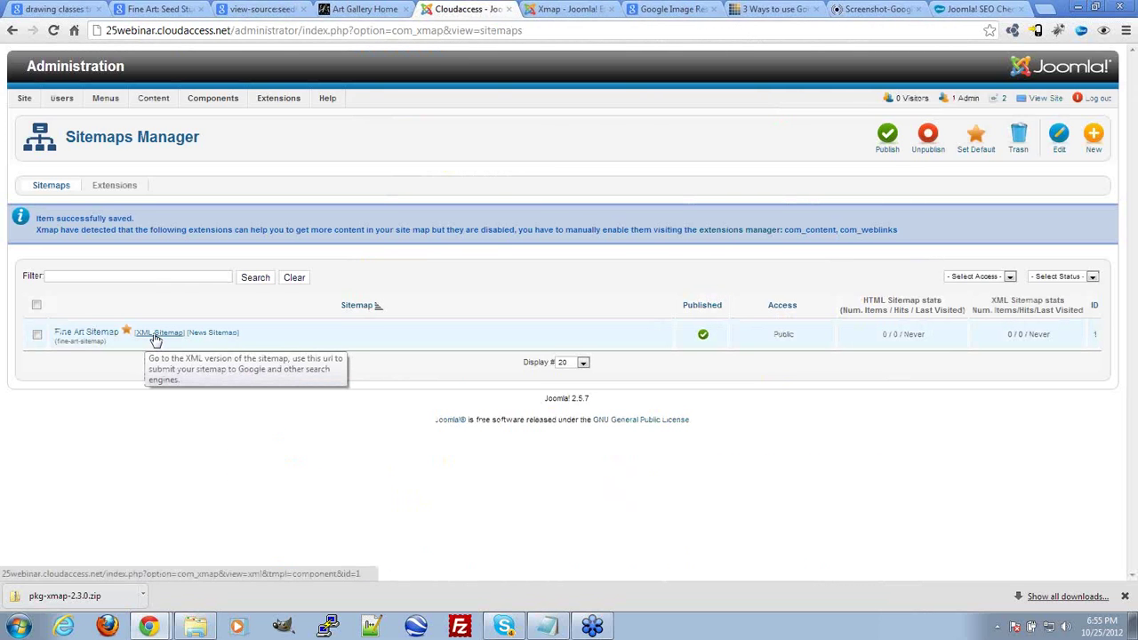
middle_click(157, 333)
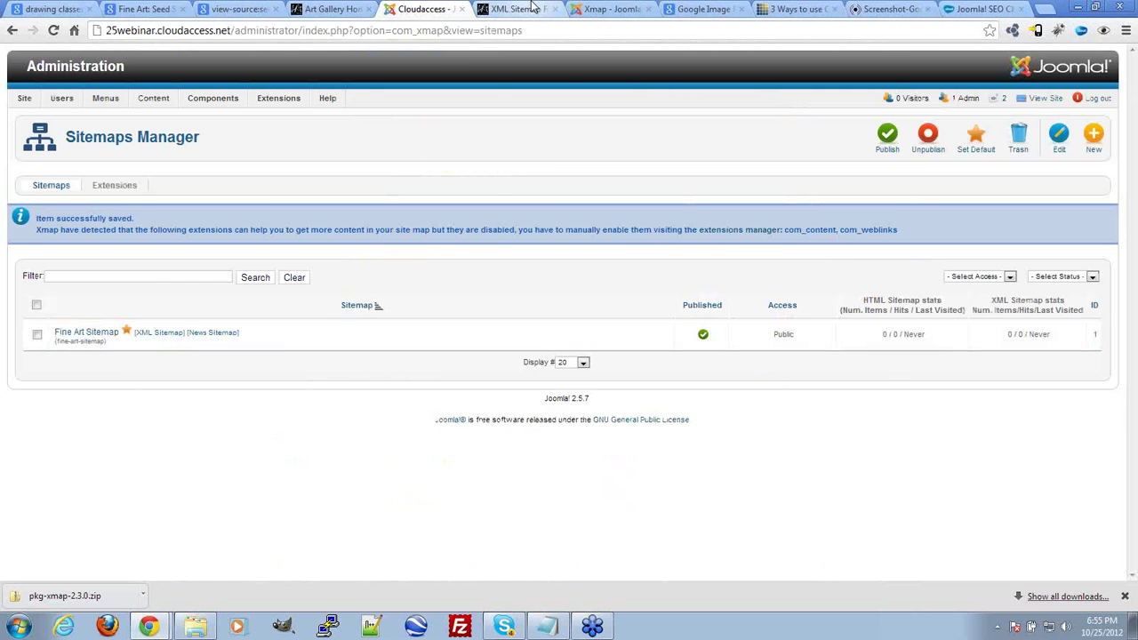
left_click(533, 9)
left_click_drag(576, 33, 61, 38)
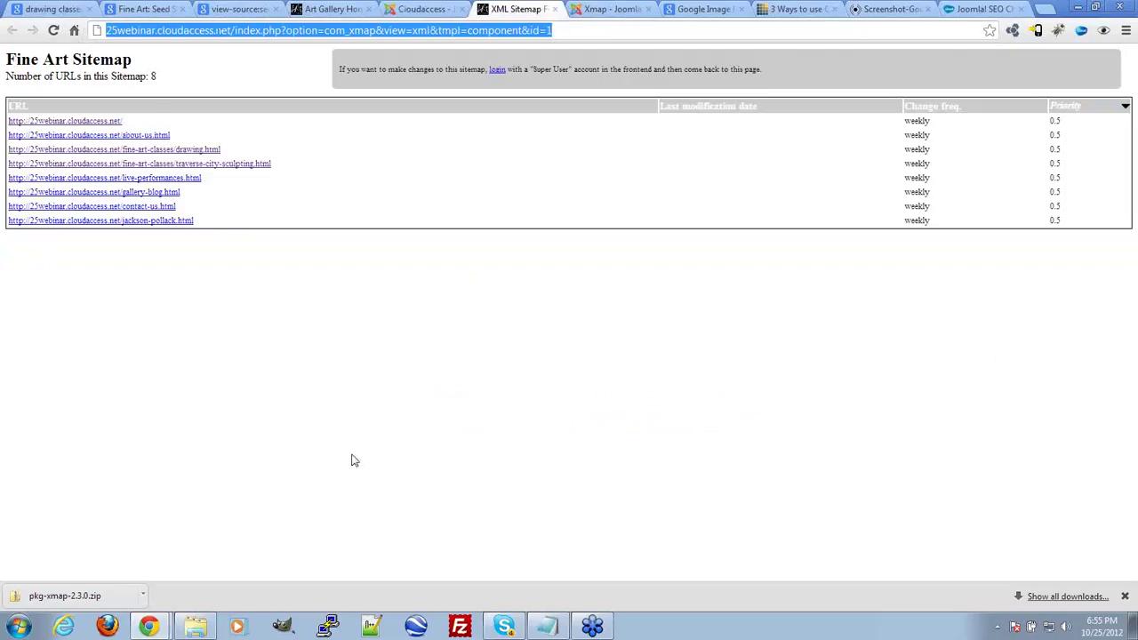
left_click(577, 28)
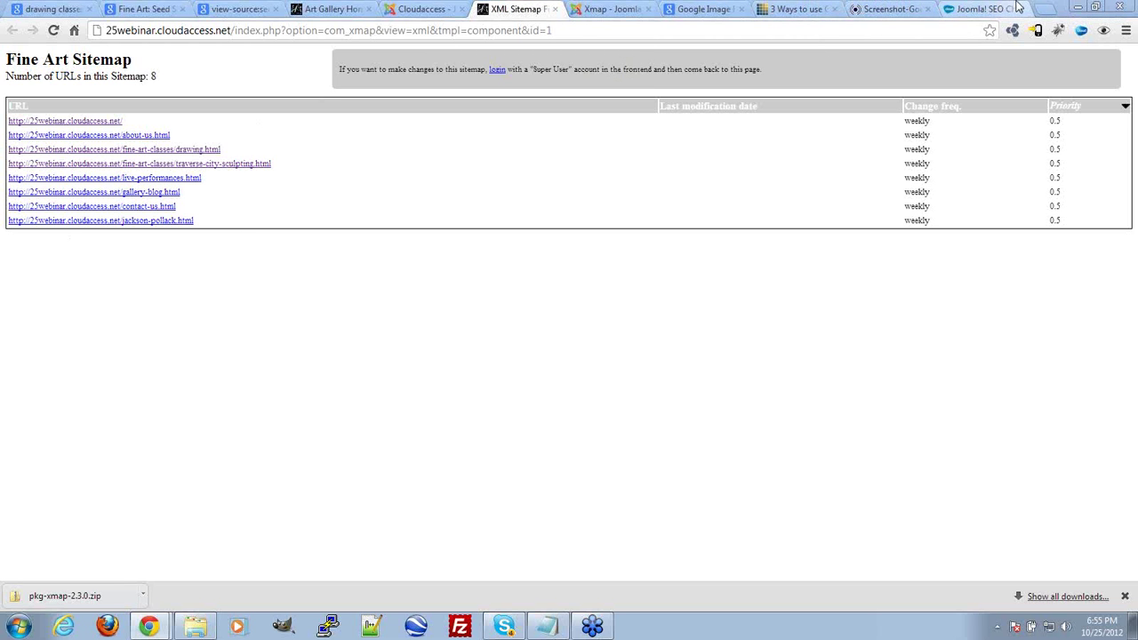
Step: Review the SEO checklist's sections around Webmaster Tools and open the linked Joomla Image Optimization article in a separate tab
left_click(983, 9)
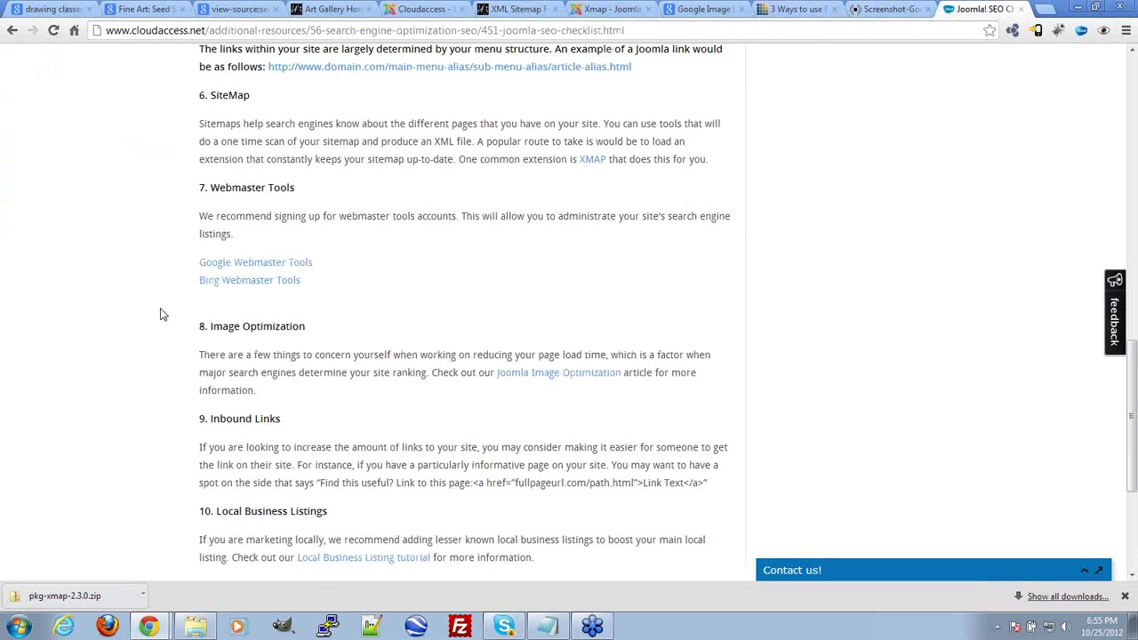
scroll(313, 352, "up", 3)
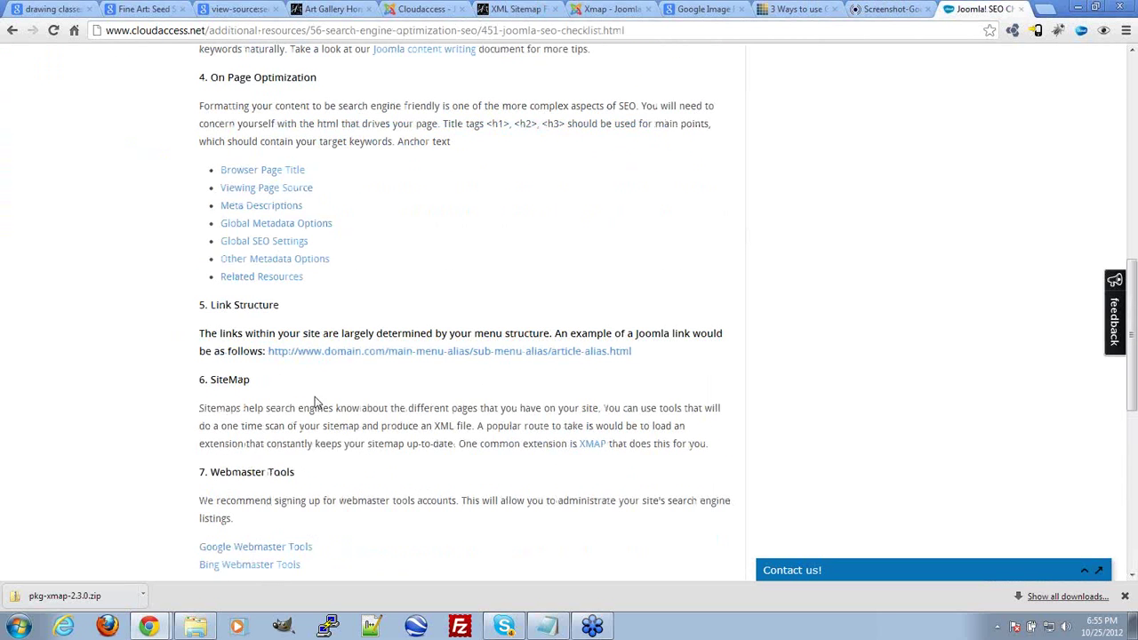
scroll(169, 307, "down", 2)
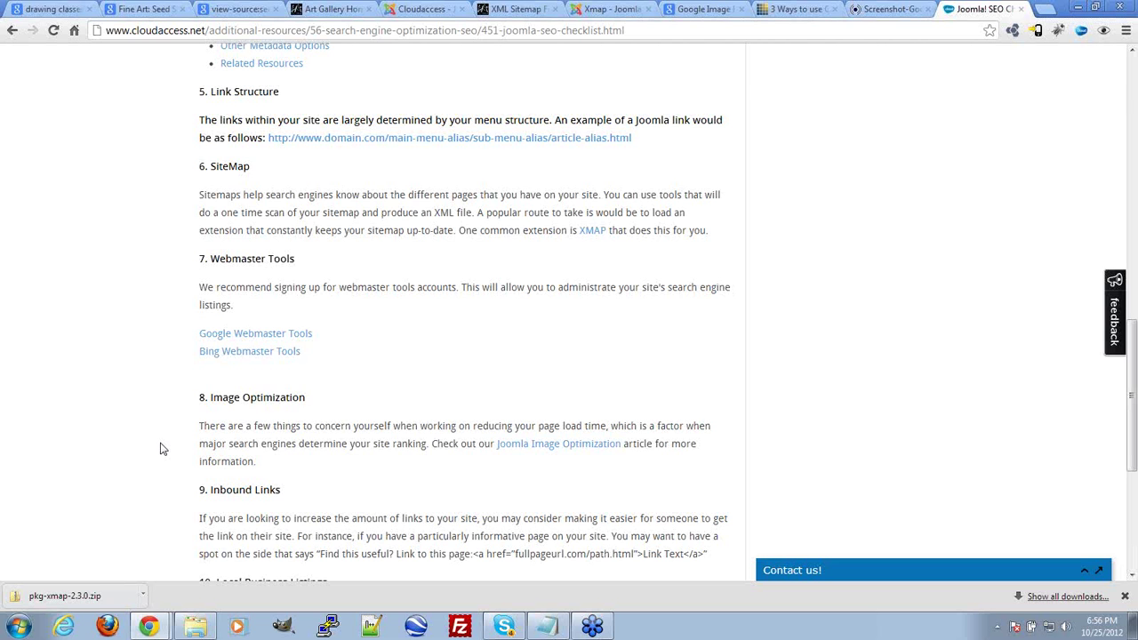
middle_click(575, 447)
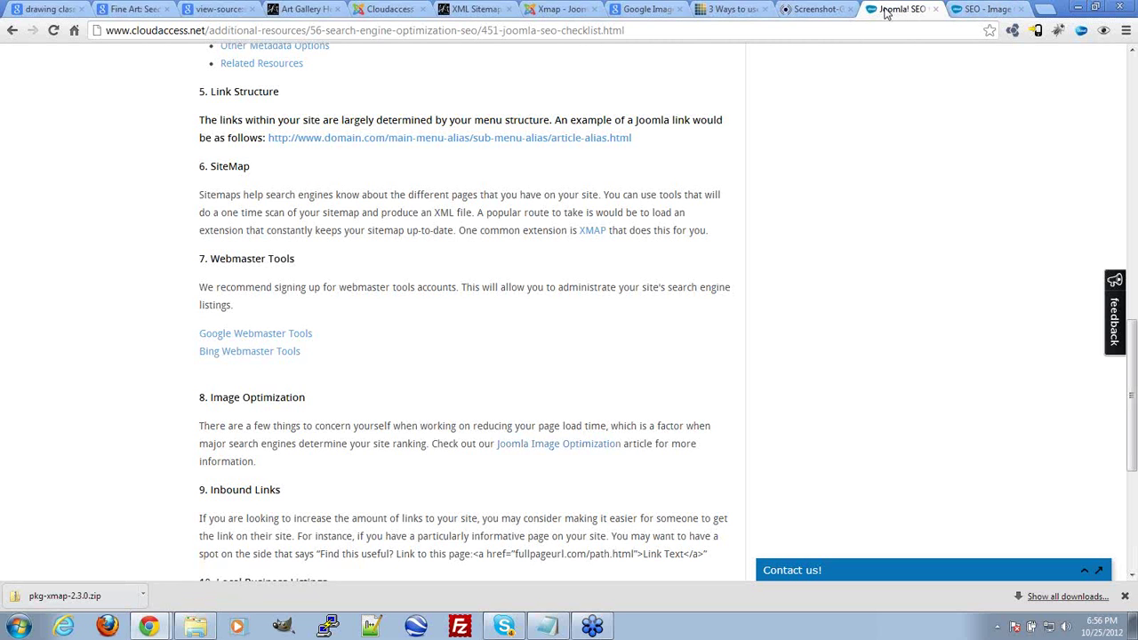
Step: Revisit the crawl errors screenshot, go back to the "webmaster tools screenshot" image results, and browse through them
left_click(811, 10)
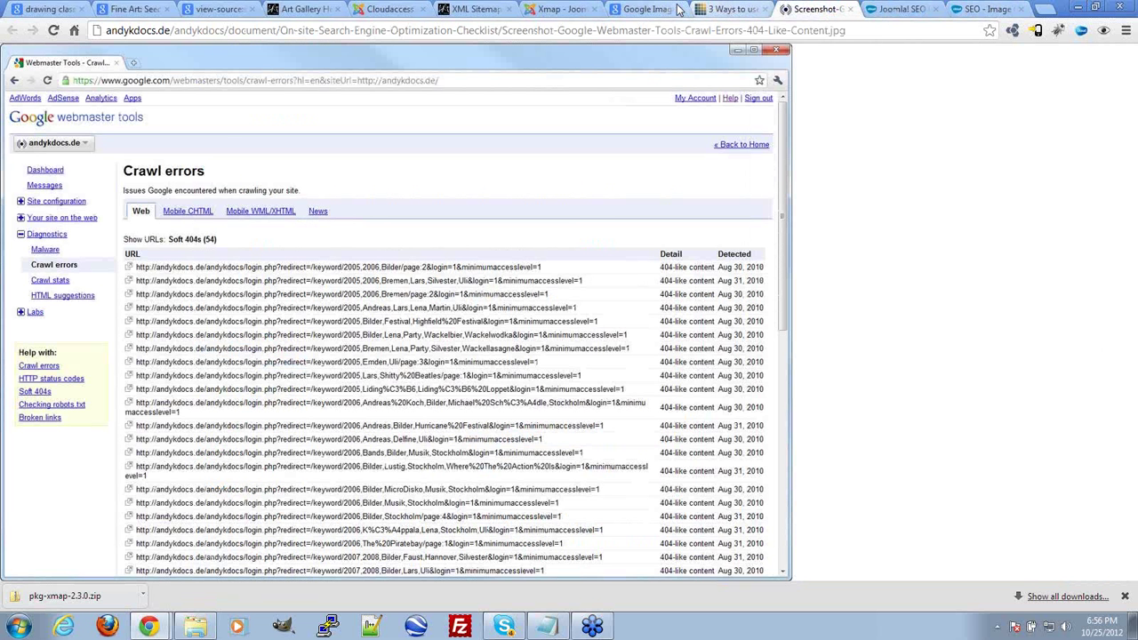
left_click(658, 10)
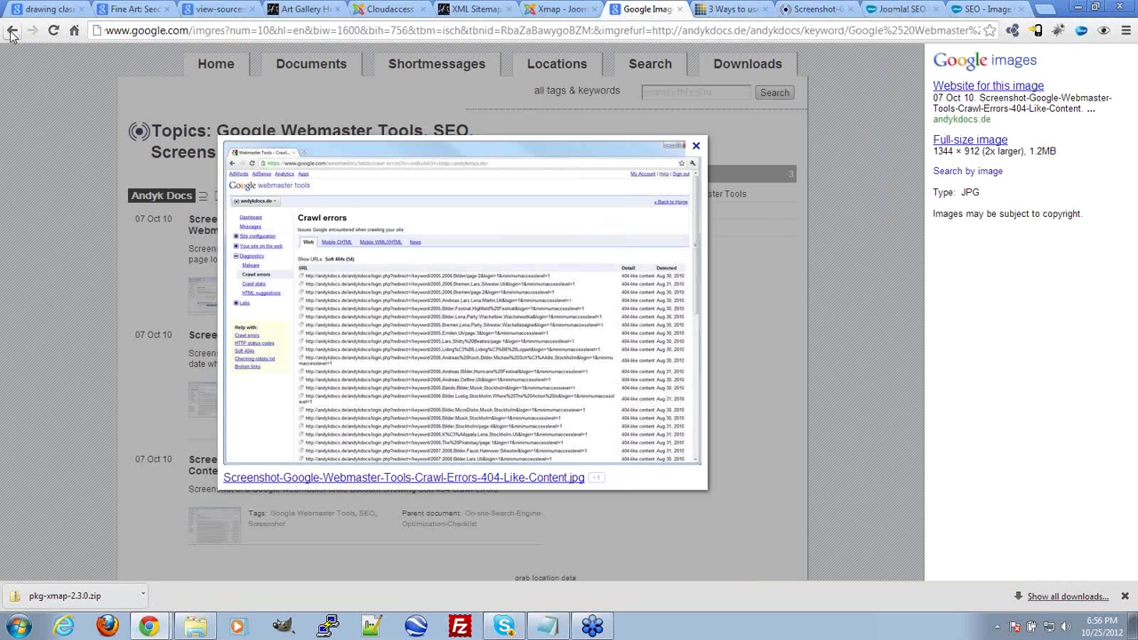
left_click(11, 32)
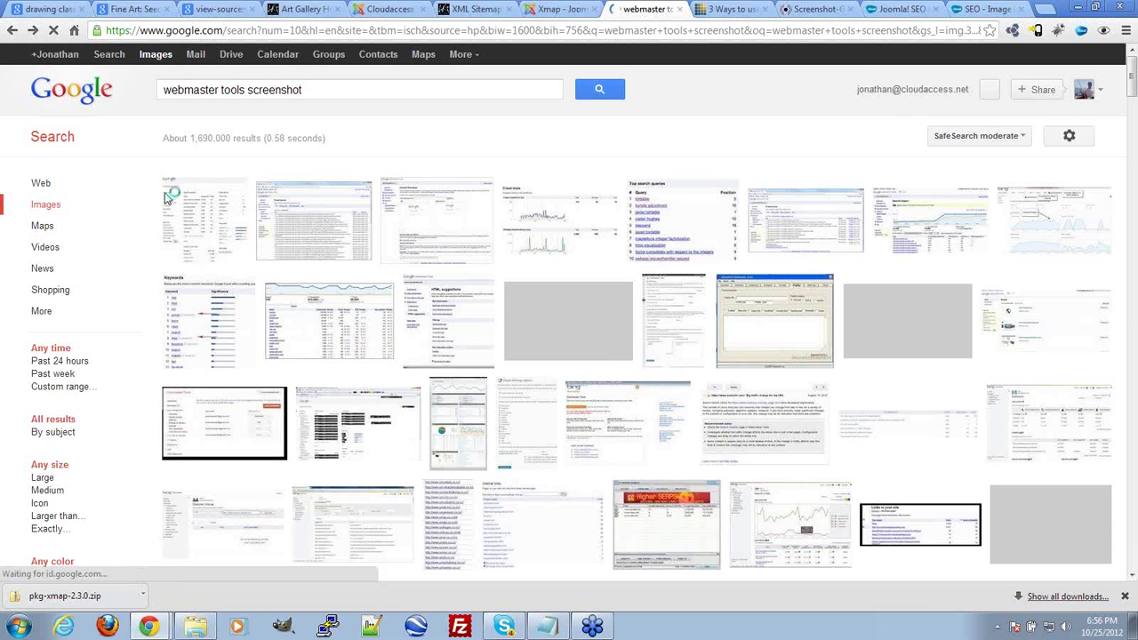
mouse_move(726, 190)
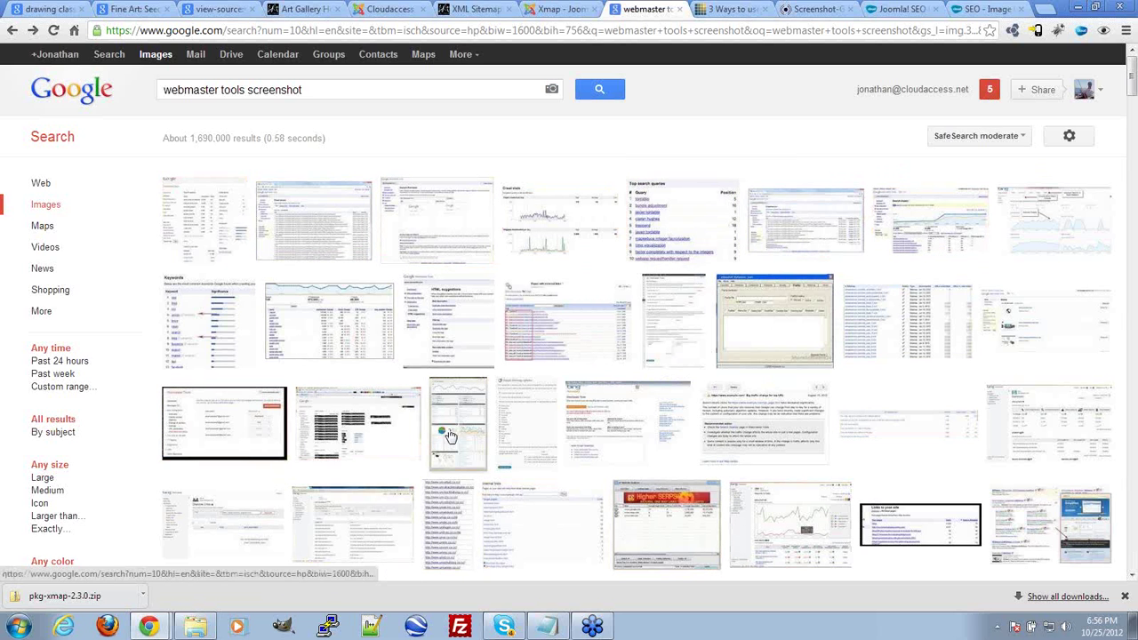
scroll(457, 436, "down", 4)
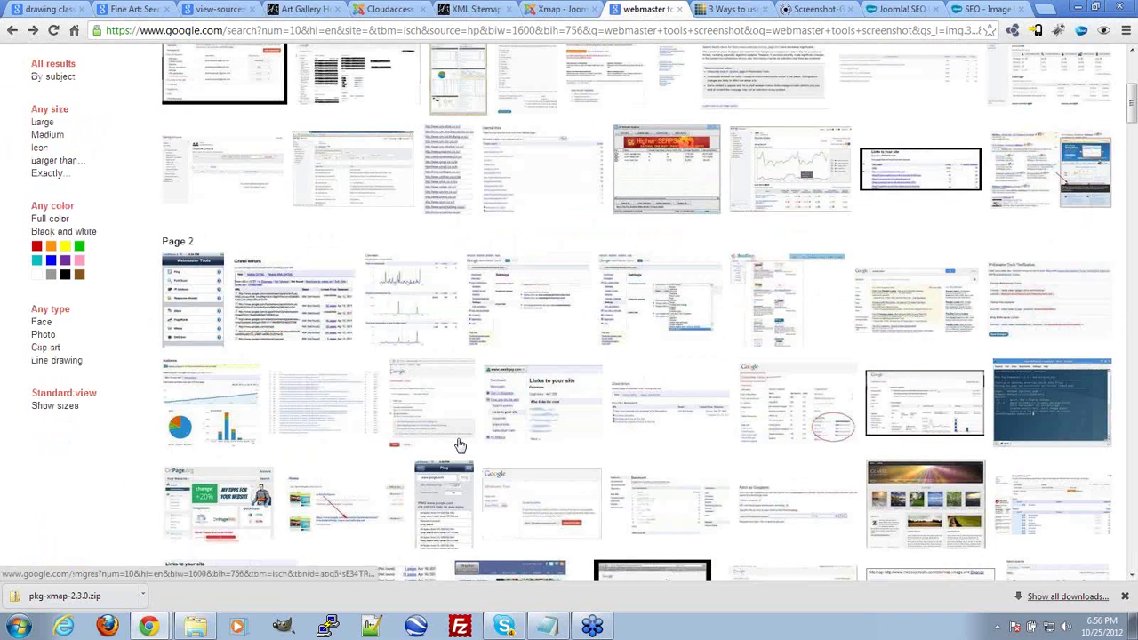
scroll(388, 326, "up", 4)
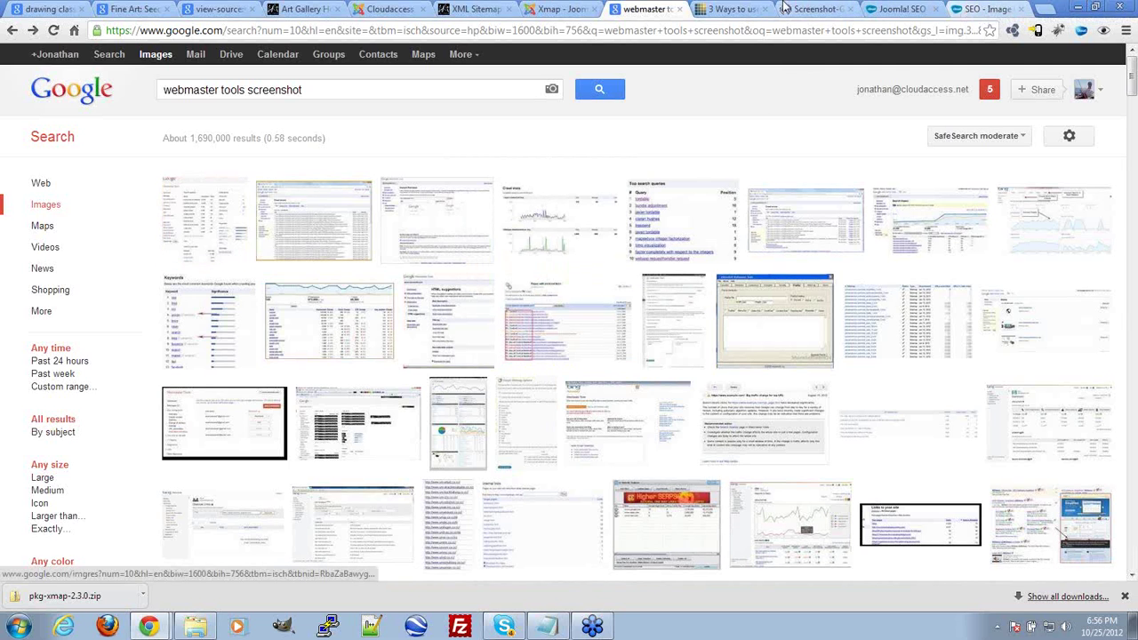
Step: Switch to the SEO - Image Optimization article and read its Alt Tags, File Name and Image Size sections
left_click(973, 7)
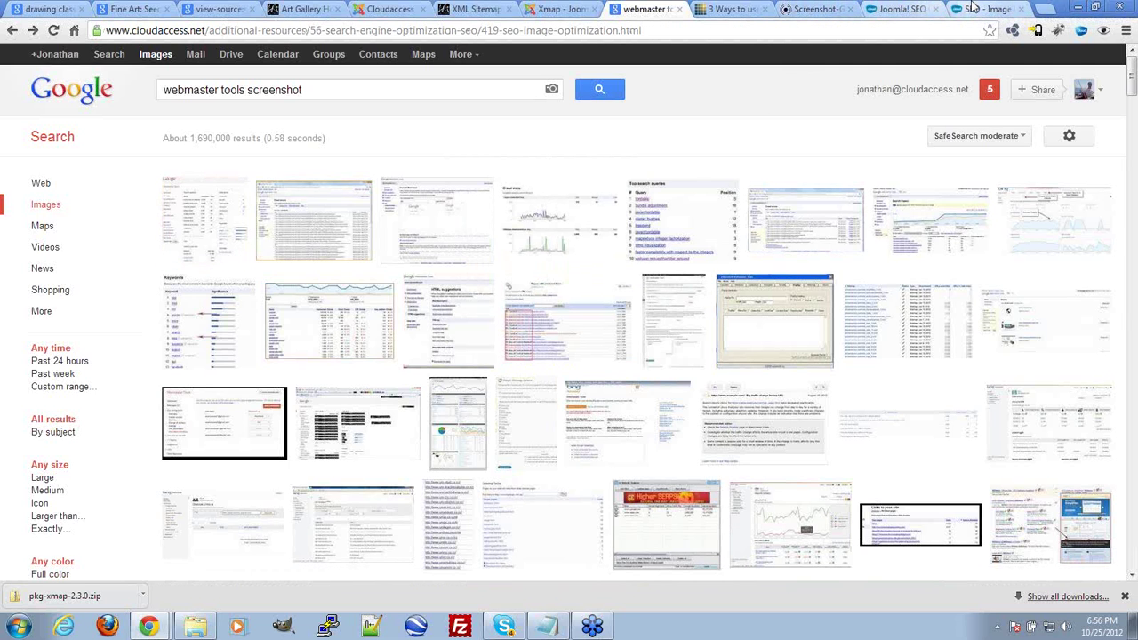
key("ctrl+shift+Tab")
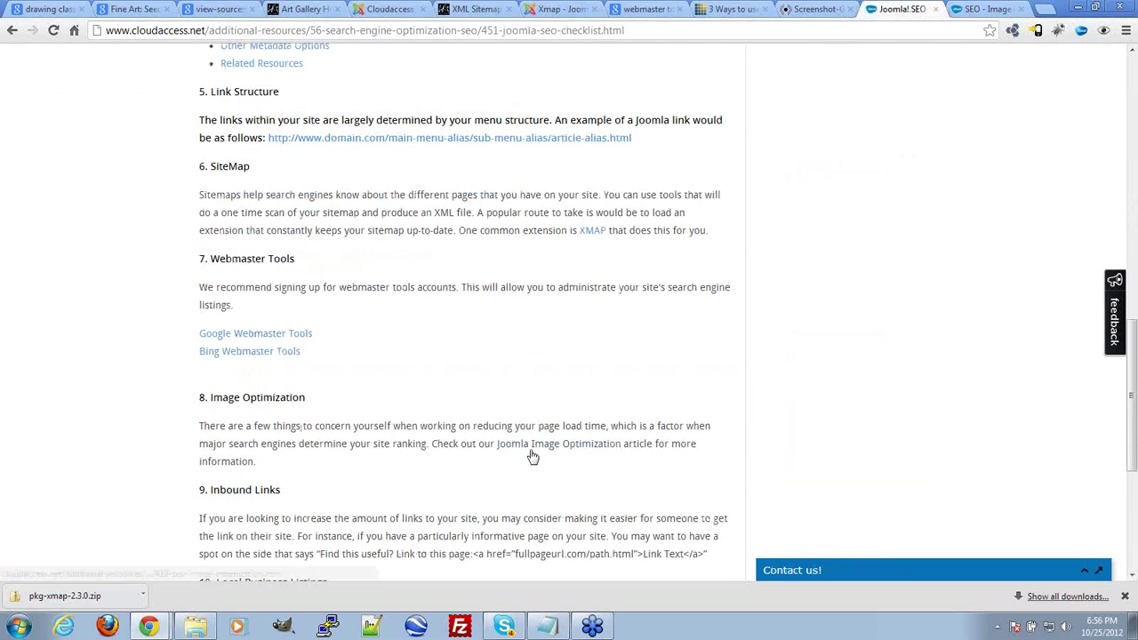
key("ctrl+Tab")
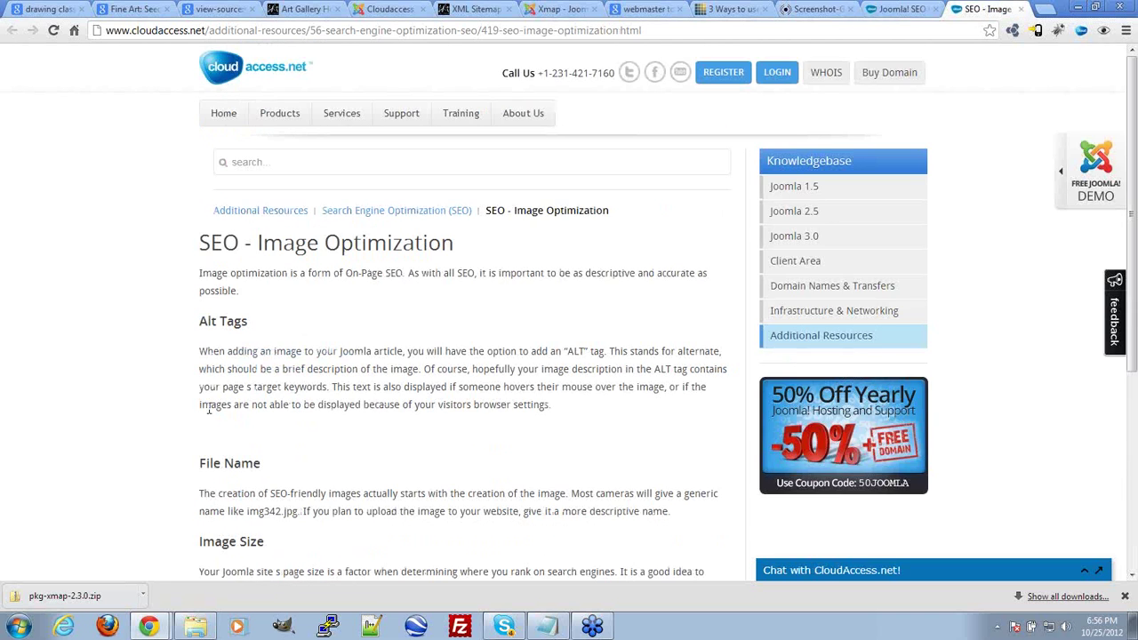
scroll(181, 338, "down", 2)
left_click_drag(188, 178, 218, 179)
left_click(232, 340)
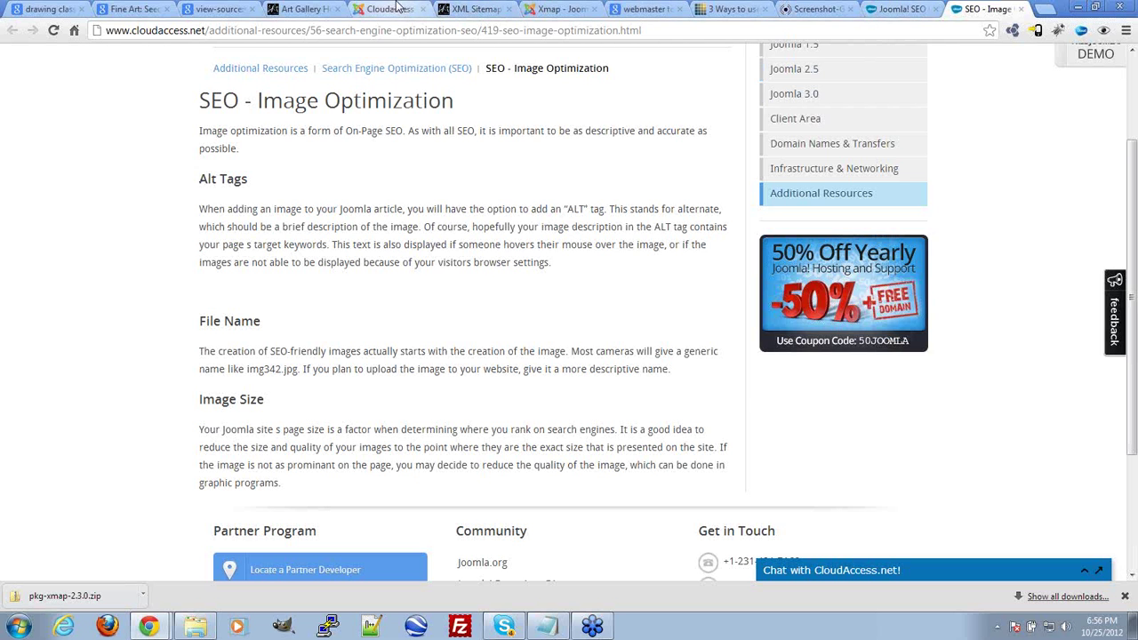
Step: Examine the Art District image on the Art Gallery home page and return to the Image Optimization article's File Name section
left_click(286, 8)
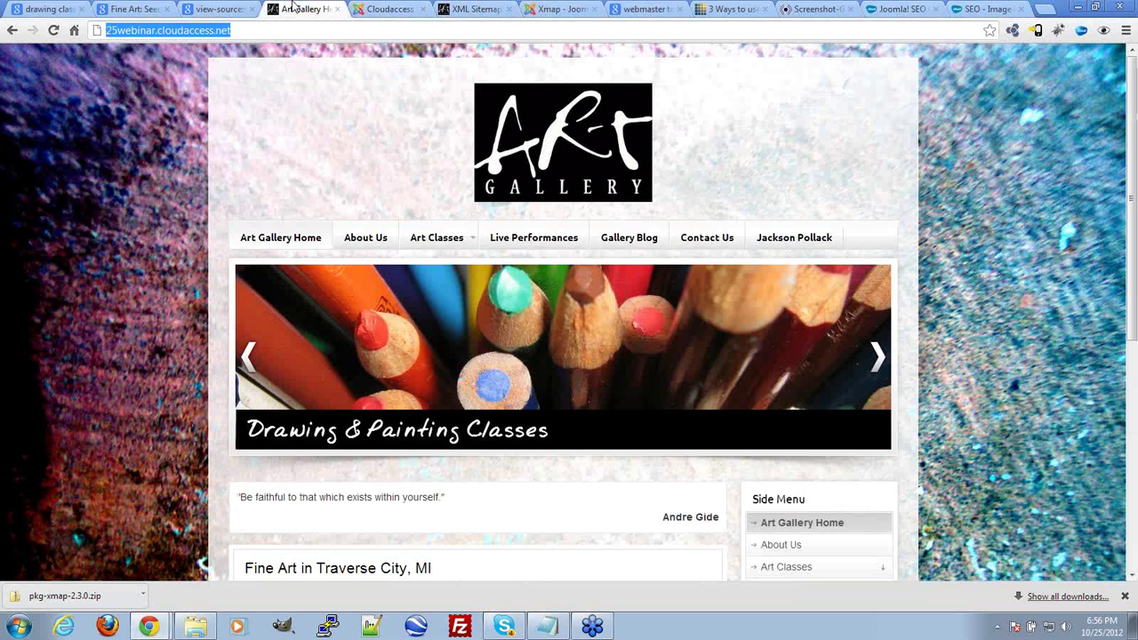
scroll(793, 399, "down", 5)
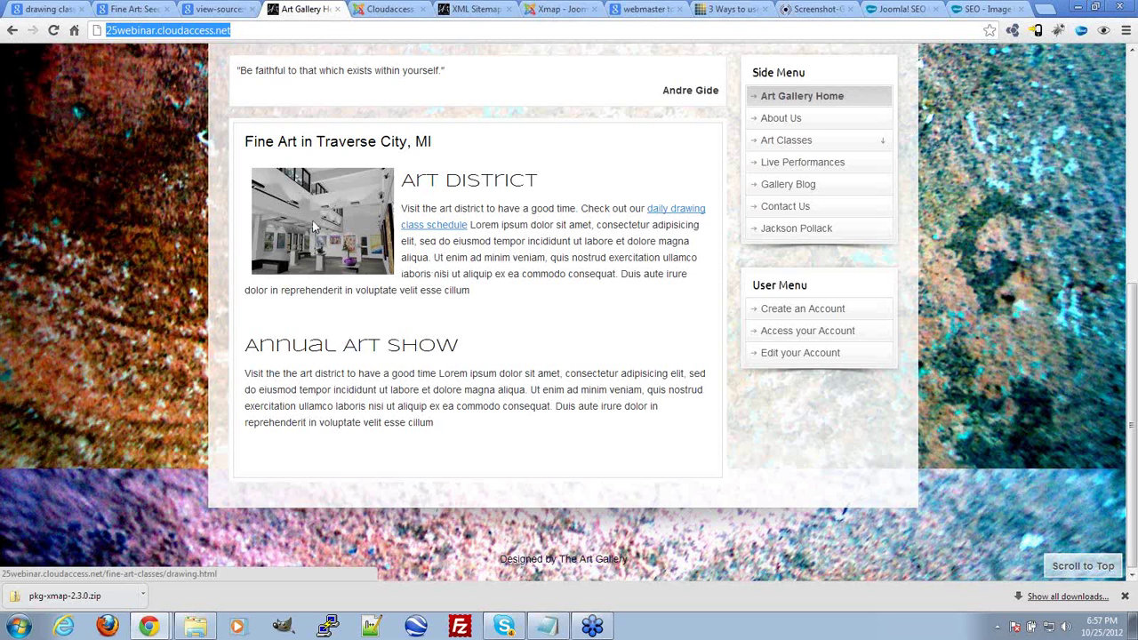
left_click(561, 301)
scroll(600, 426, "up", 3)
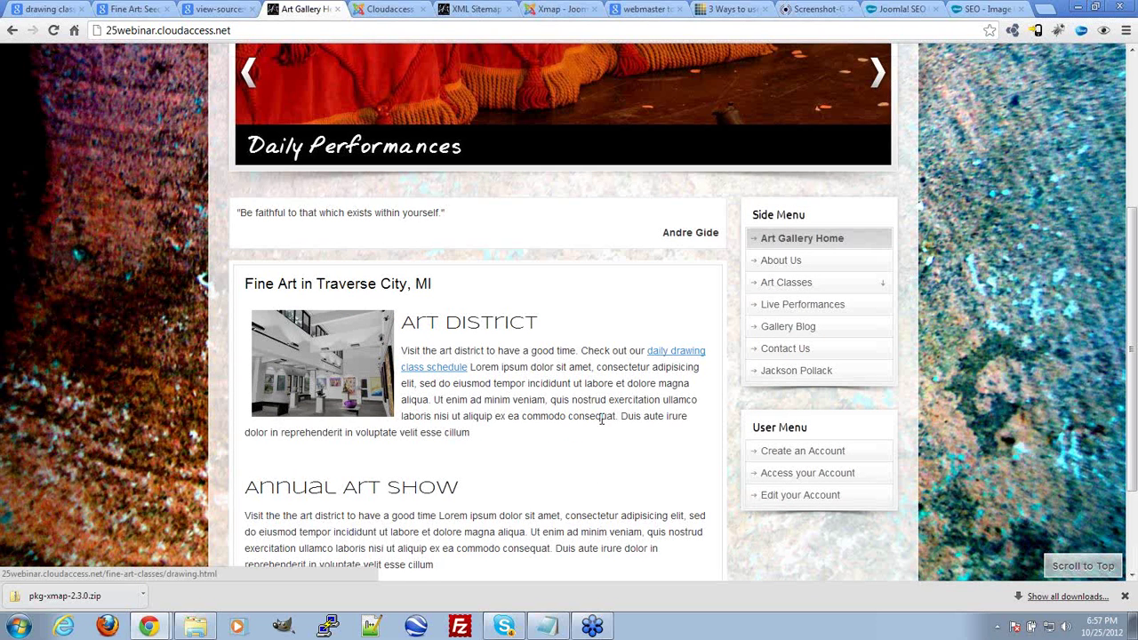
key("ctrl+9")
left_click(282, 320)
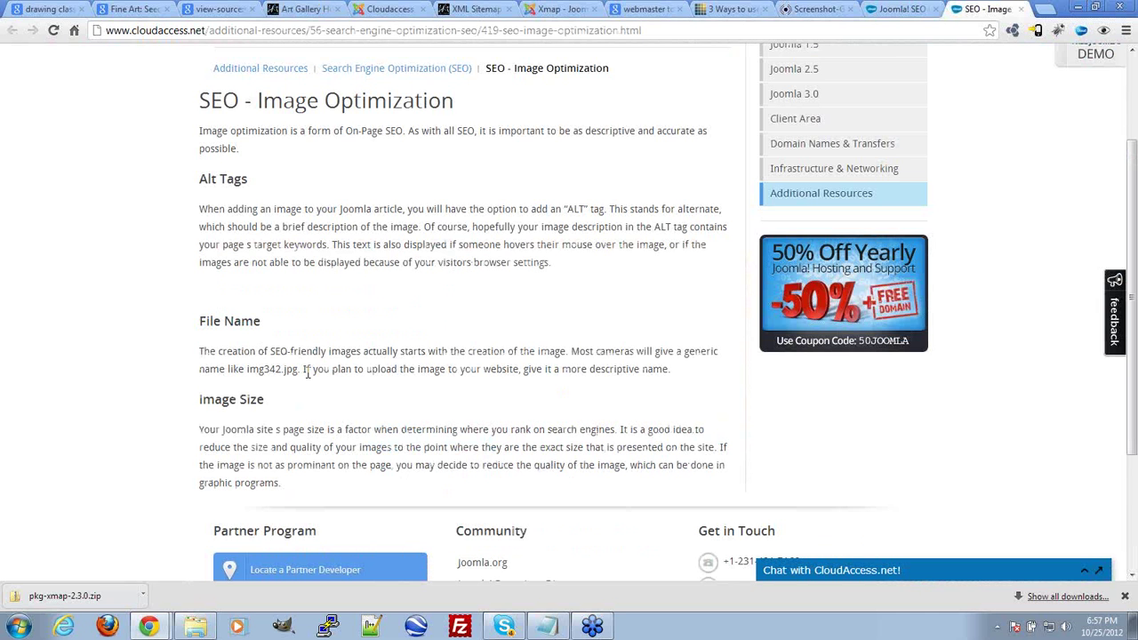
Step: Open the Art District image from the Art Gallery home page in its own tab and check its file name in the address
left_click(307, 9)
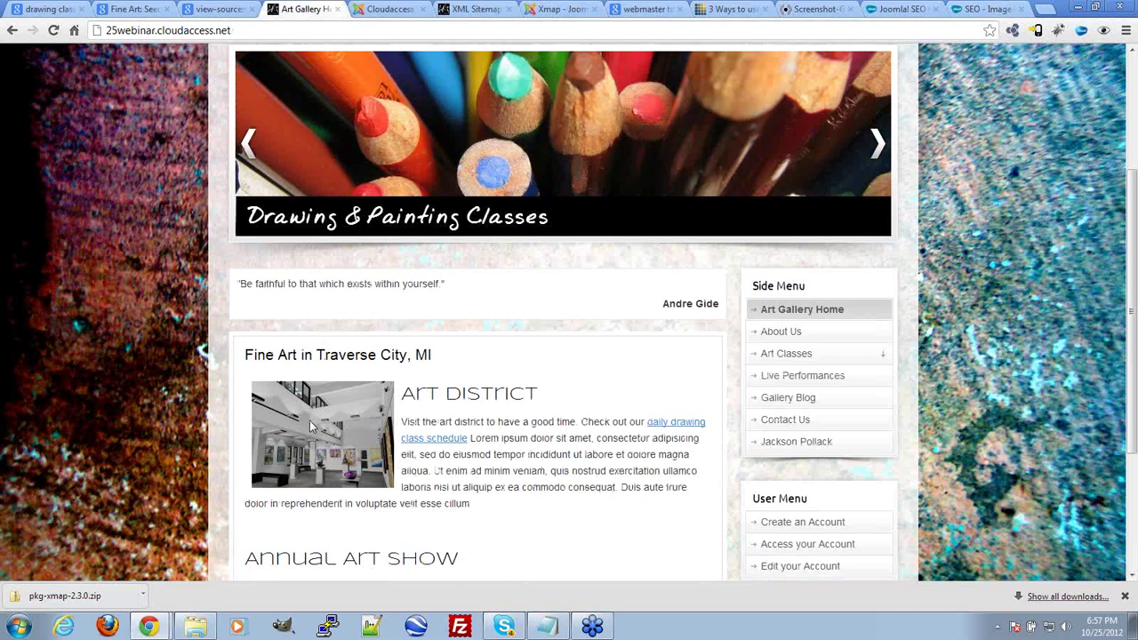
right_click(309, 427)
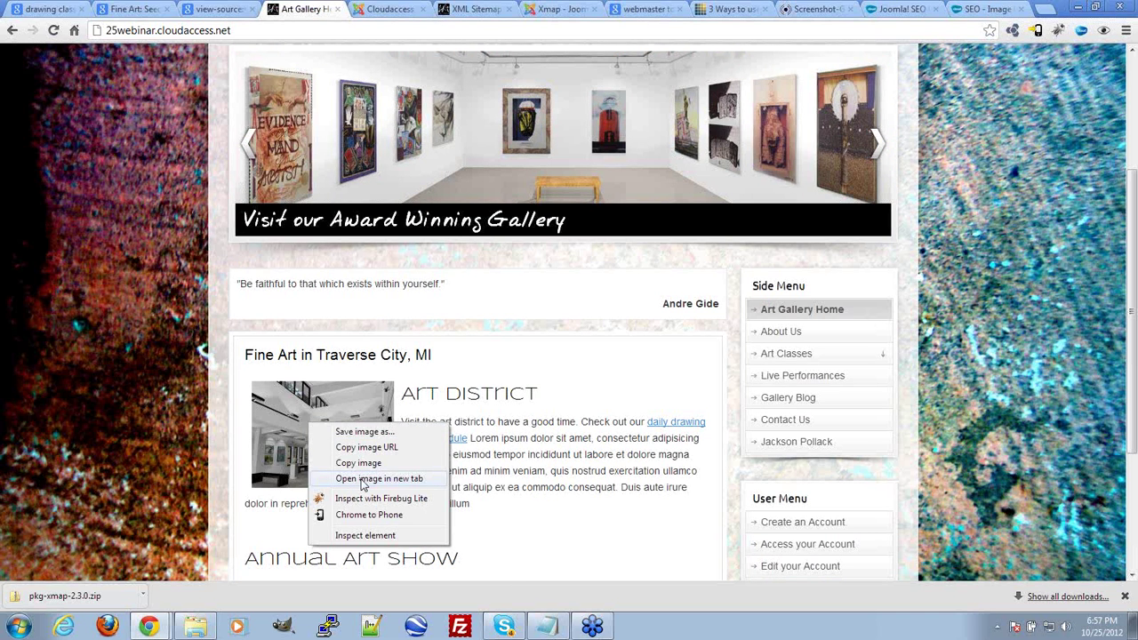
left_click(363, 480)
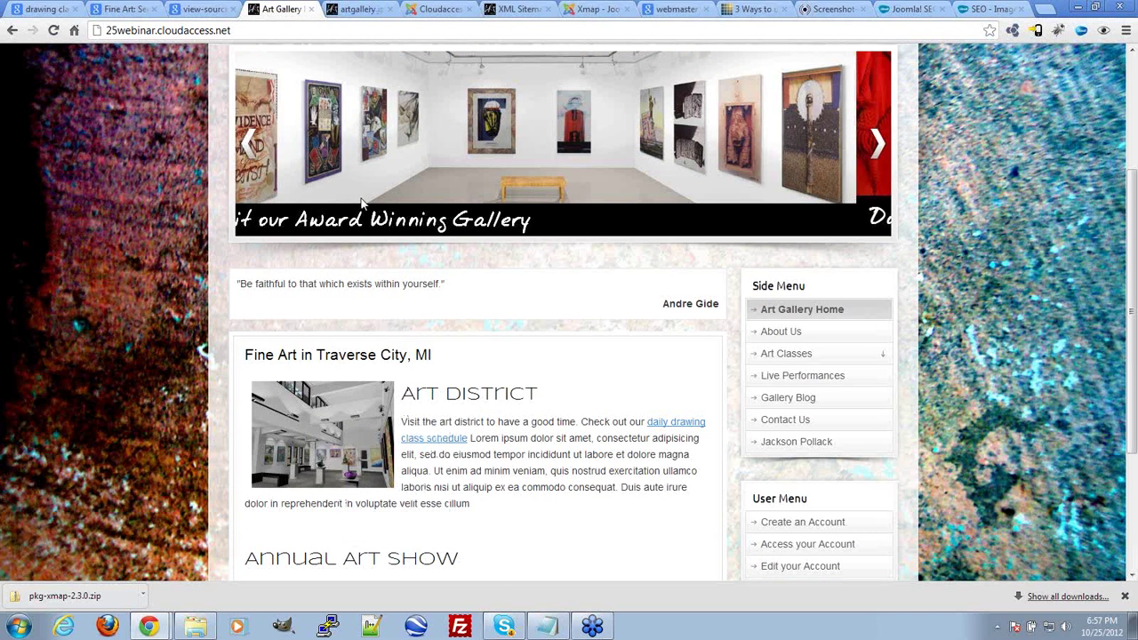
key("ctrl+Tab")
left_click_drag(273, 30, 351, 31)
left_click(357, 30)
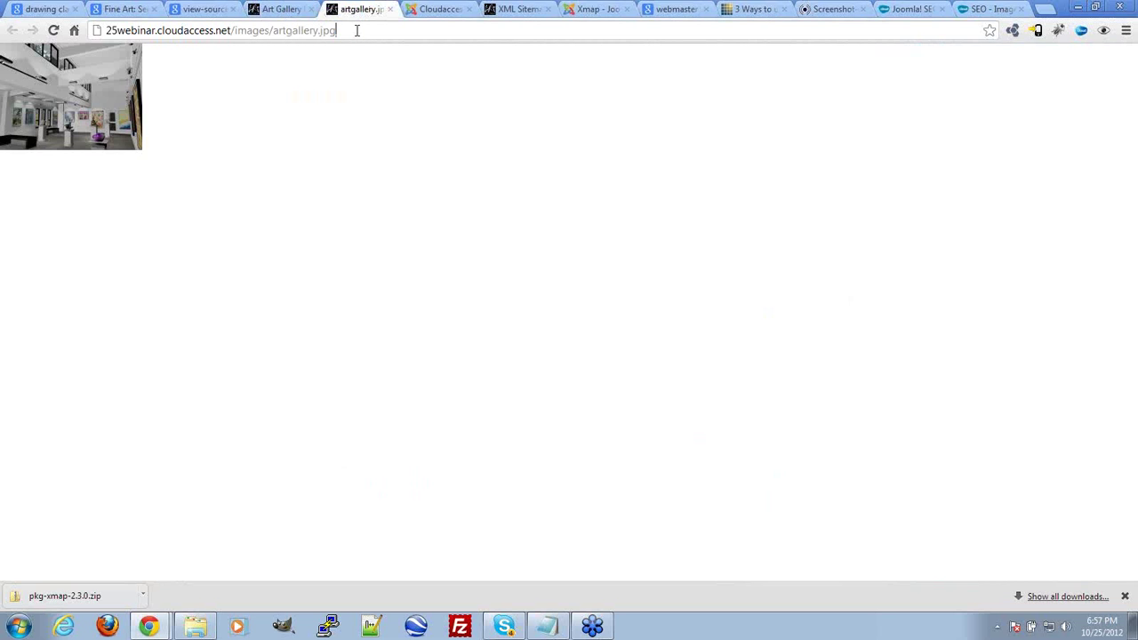
Step: Return to the Art Gallery home page, look over the Art District image and close the separate artgallery.jpg tab
left_click(282, 7)
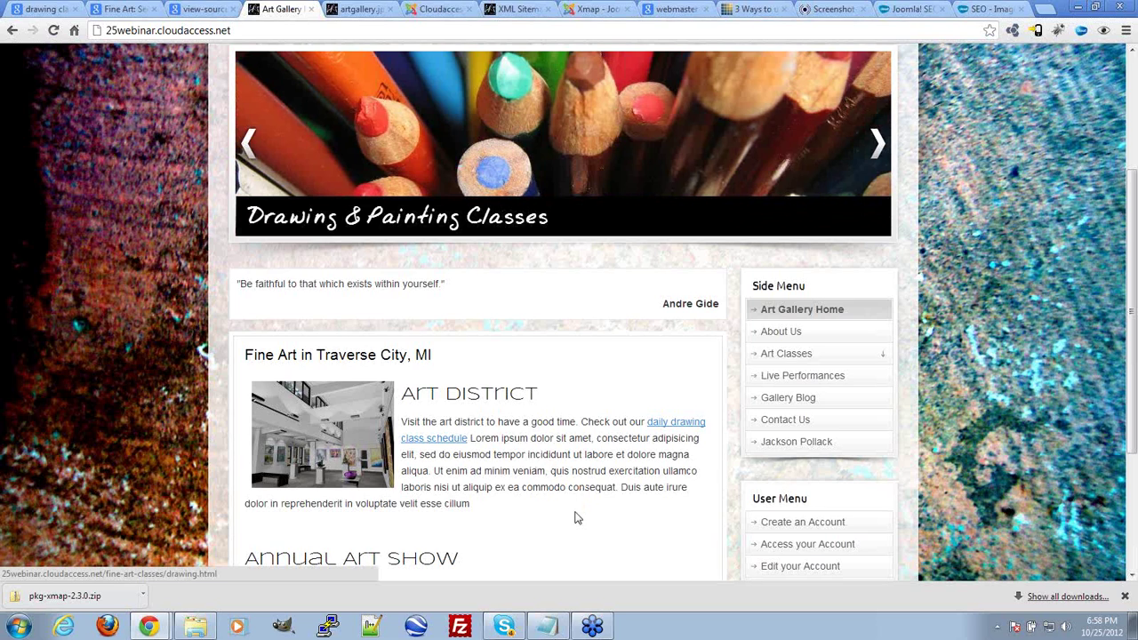
scroll(509, 516, "down", 3)
scroll(509, 515, "up", 2)
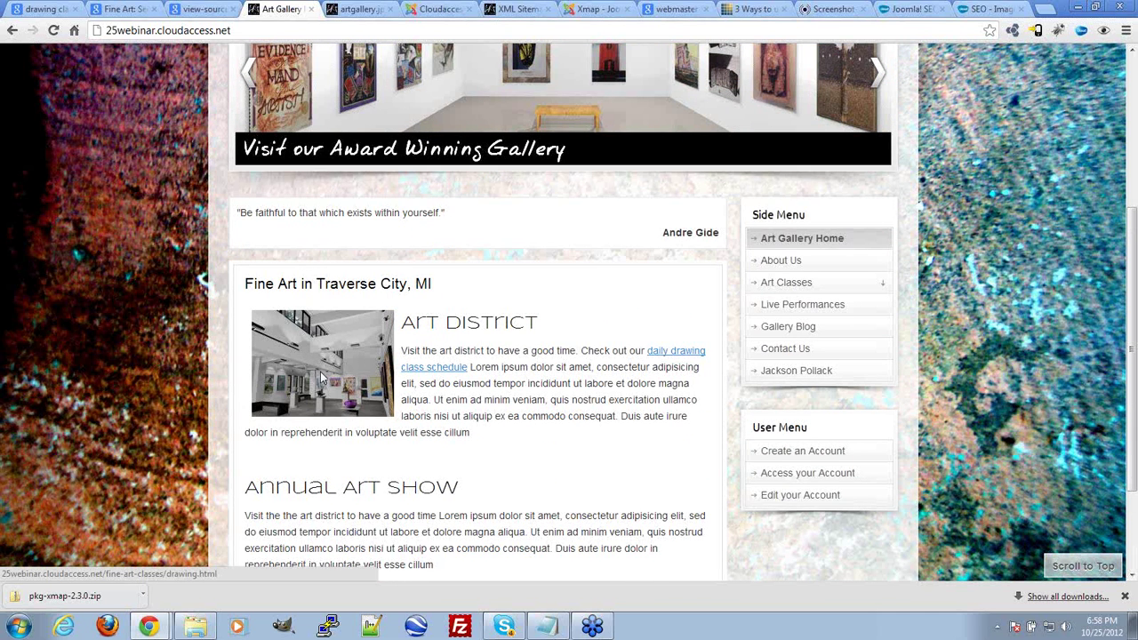
left_click(390, 9)
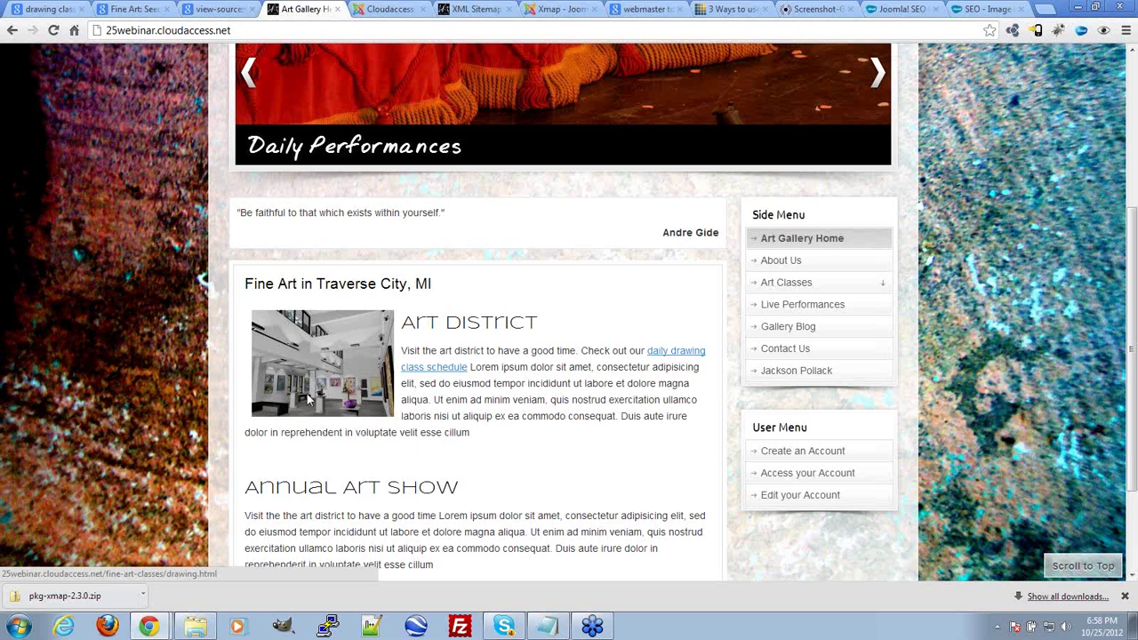
Step: Reopen the Art District image in a separate tab and compare its actual size with how the home page displays it
right_click(317, 336)
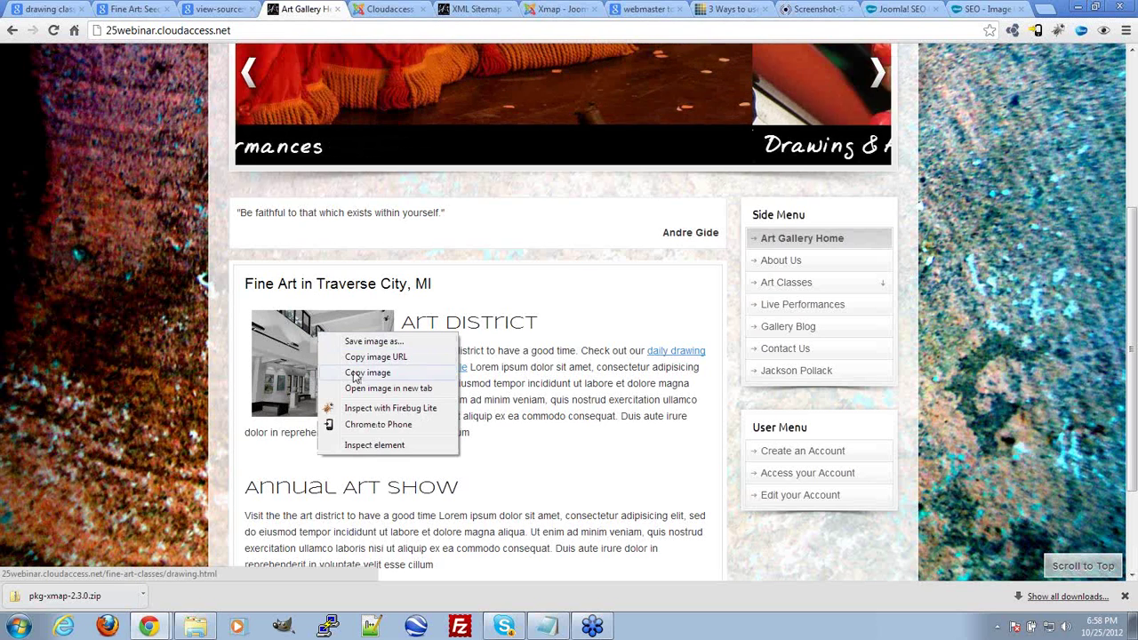
left_click(363, 392)
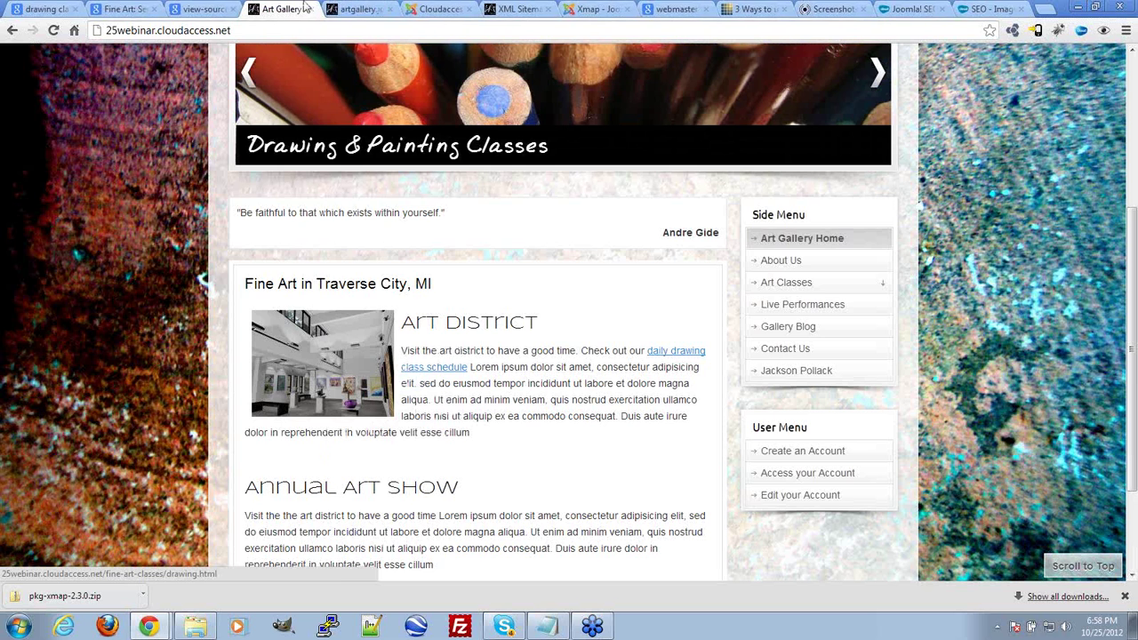
left_click(378, 7)
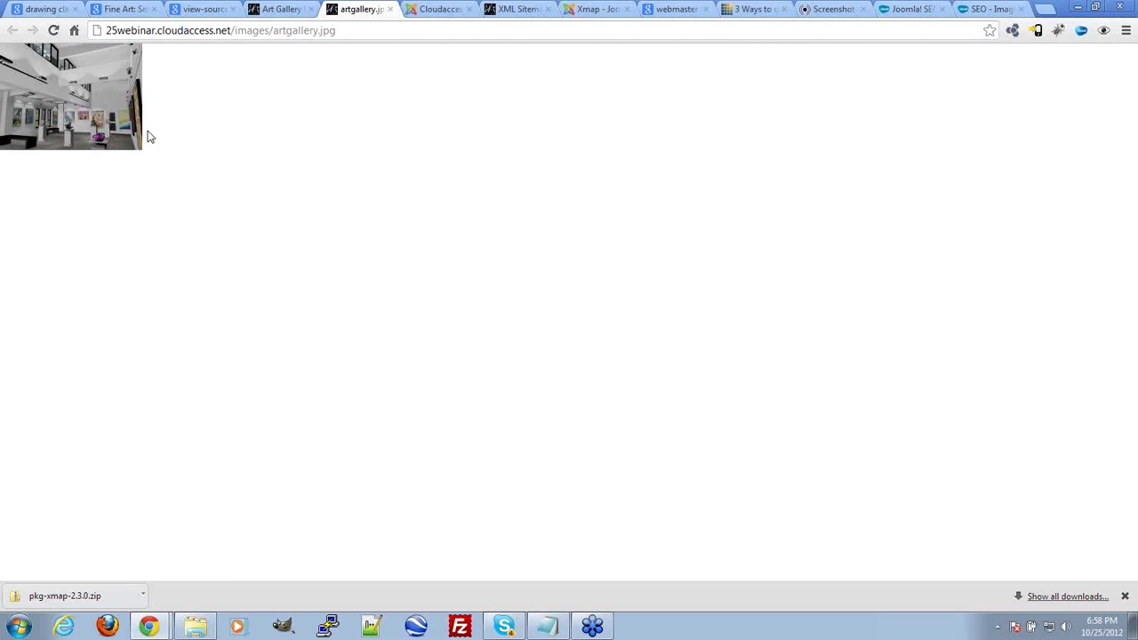
left_click(305, 10)
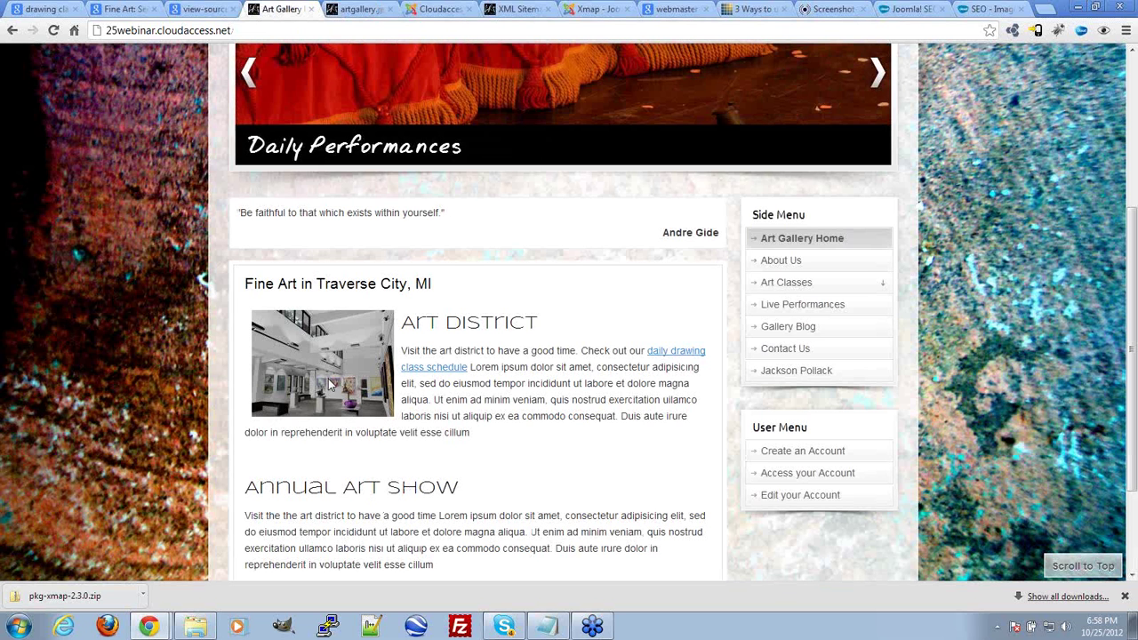
scroll(572, 445, "down", 1)
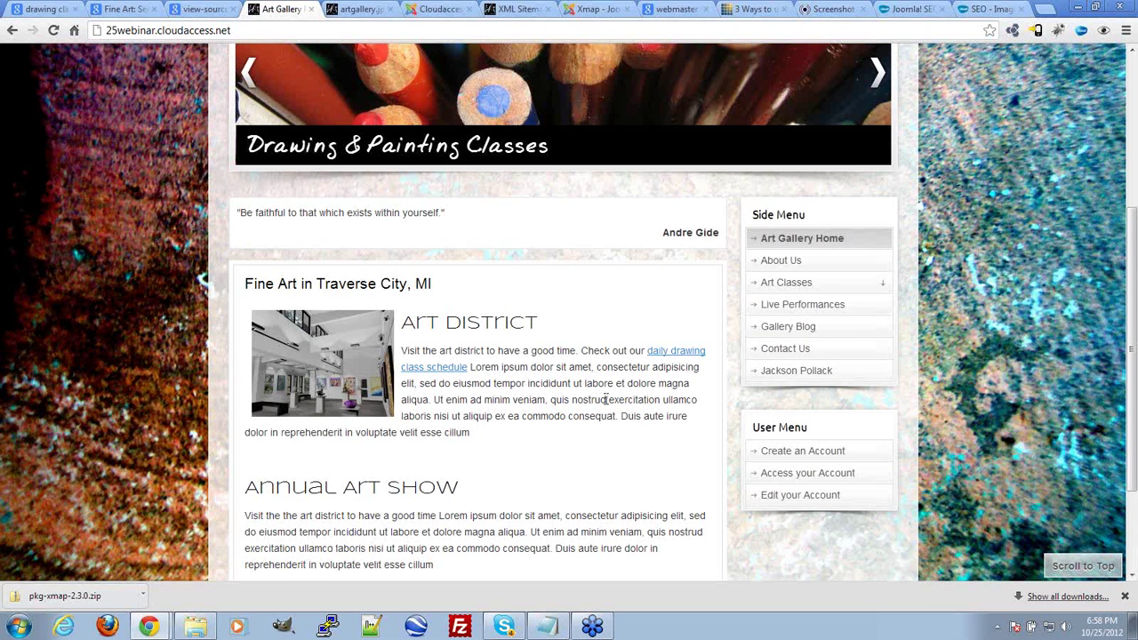
Step: Check the SEO checklist, then close the XML Sitemap, Xmap, webmaster tools image search, "3 Ways to" and Screenshot tabs
left_click(916, 8)
scroll(382, 464, "down", 2)
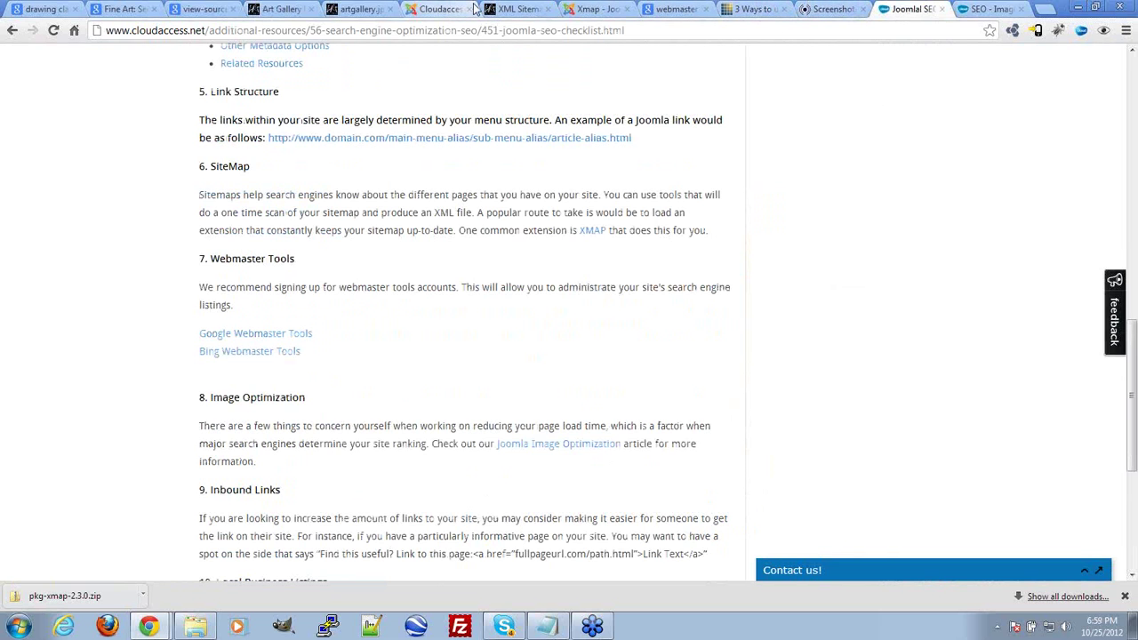
left_click(527, 9)
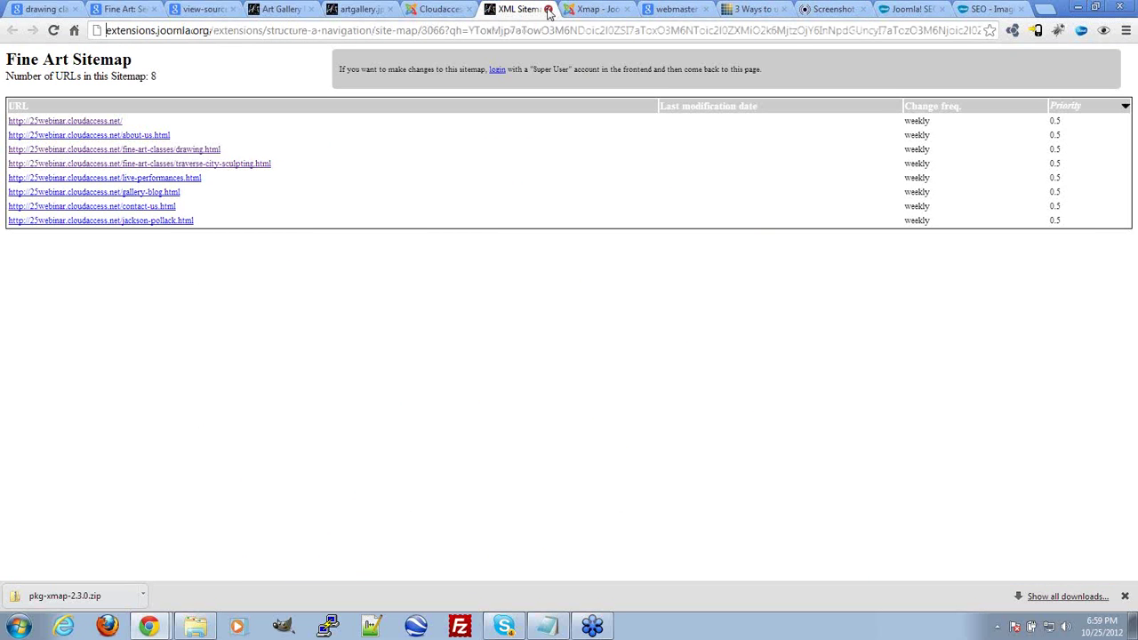
left_click(549, 9)
left_click(549, 9)
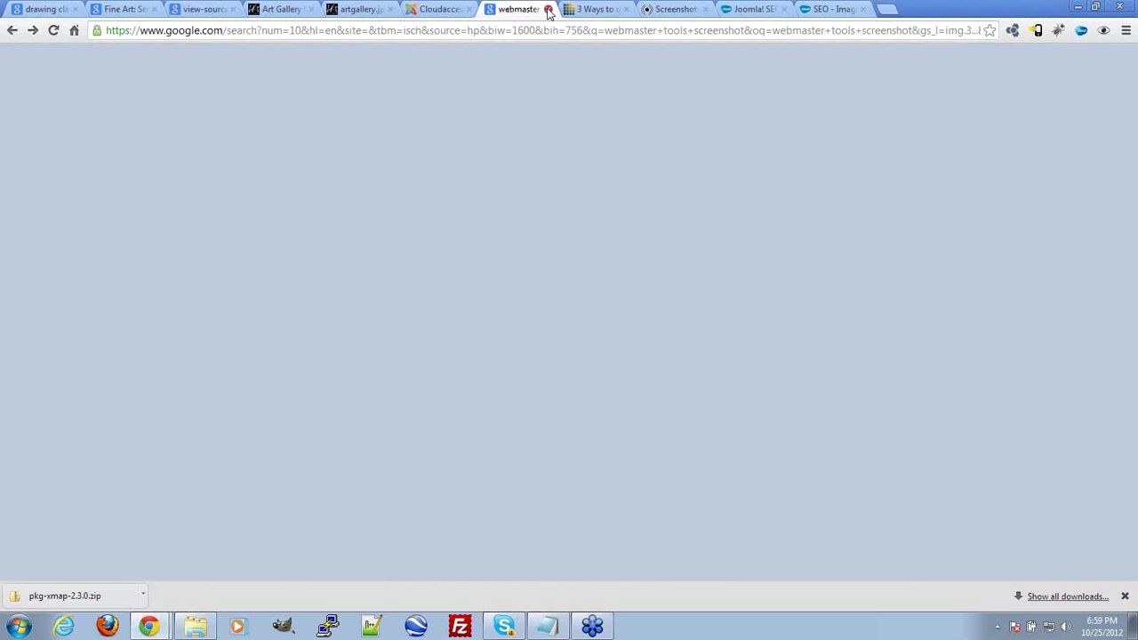
left_click(549, 9)
left_click(548, 9)
left_click(549, 9)
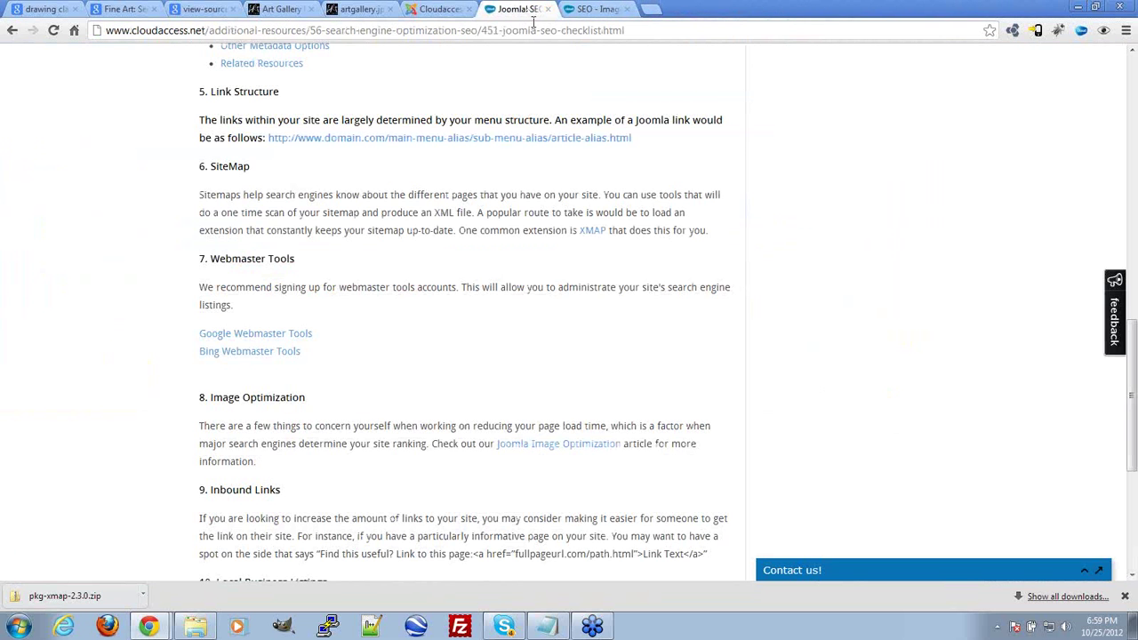
Step: Examine the images on the Art Gallery home page, from the logo, slideshow and background to the Art District article
left_click(444, 9)
key("ctrl+4")
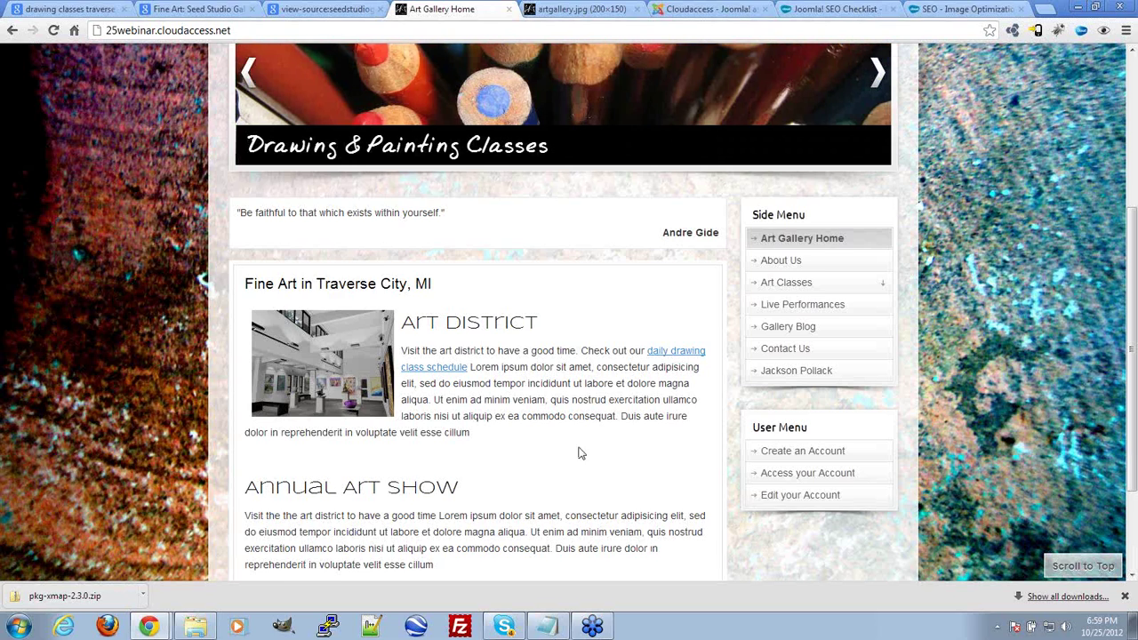
scroll(524, 442, "down", 2)
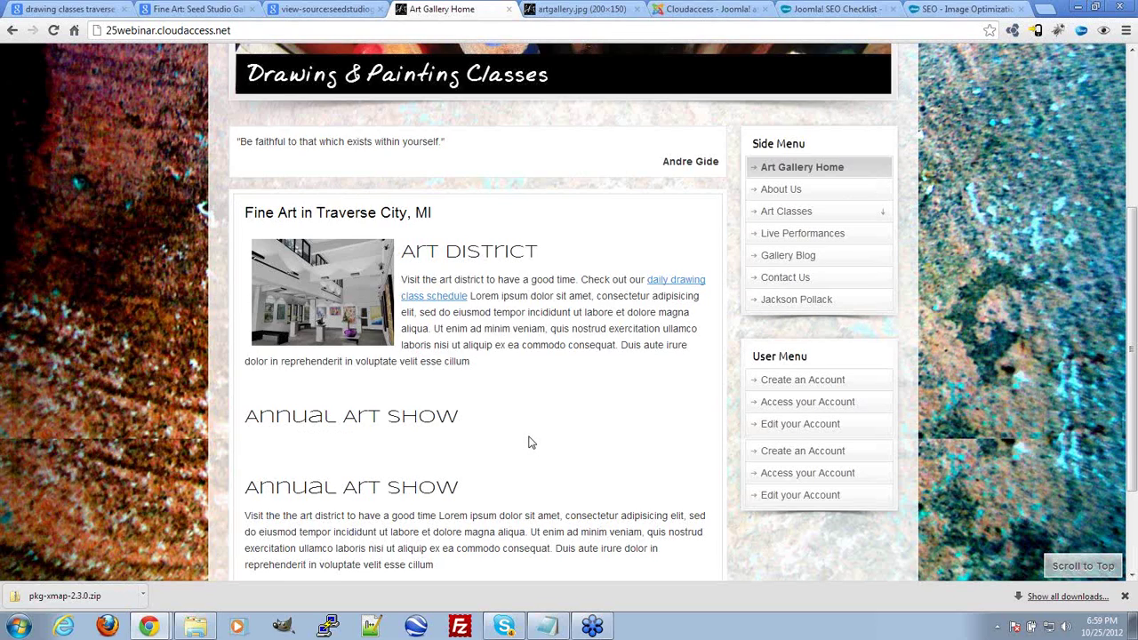
scroll(530, 445, "up", 2)
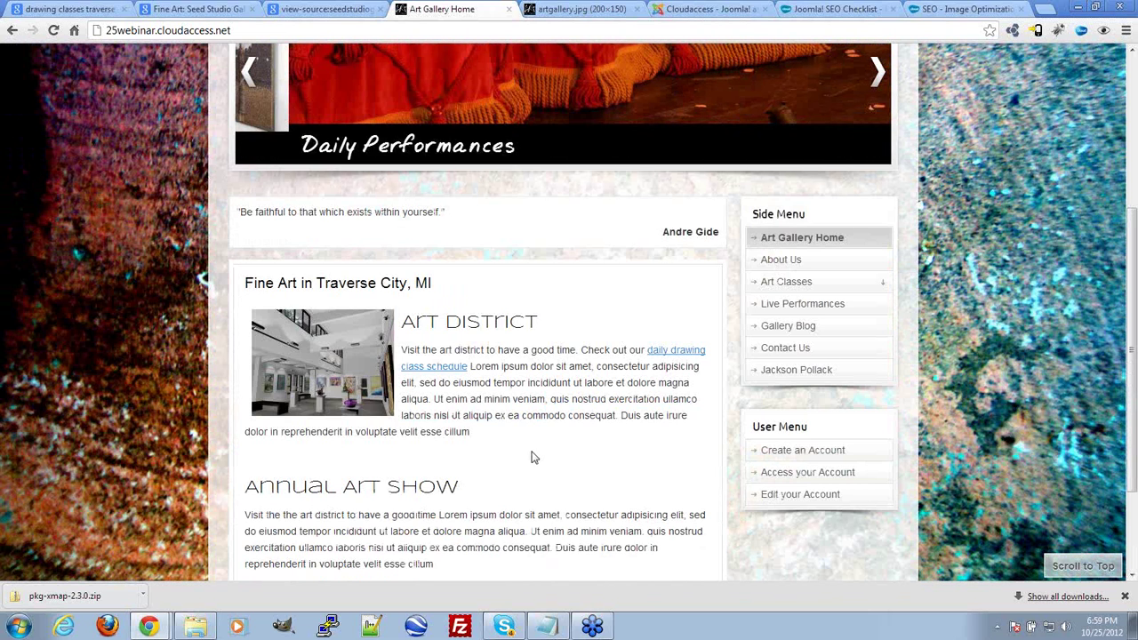
scroll(531, 461, "up", 1)
scroll(534, 456, "up", 3)
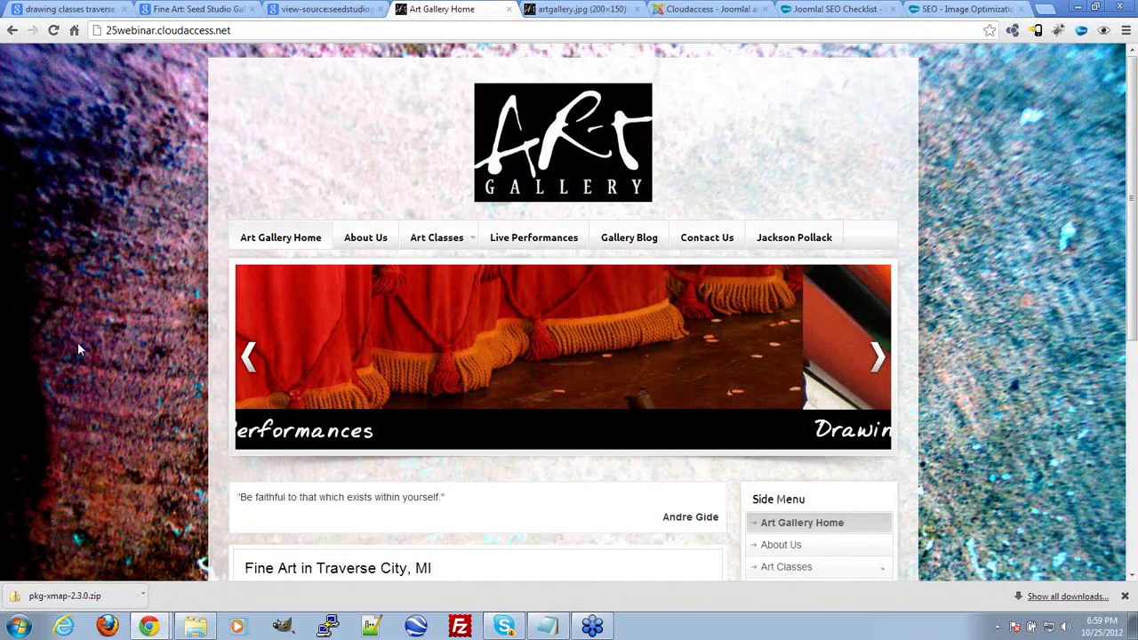
scroll(89, 341, "down", 2)
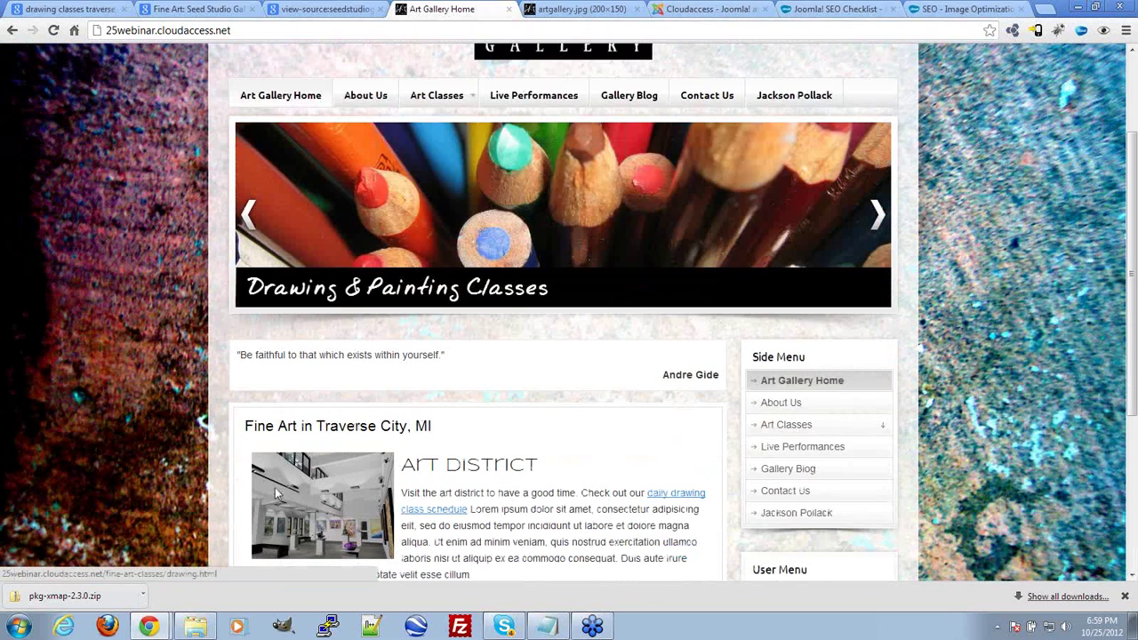
scroll(343, 370, "down", 2)
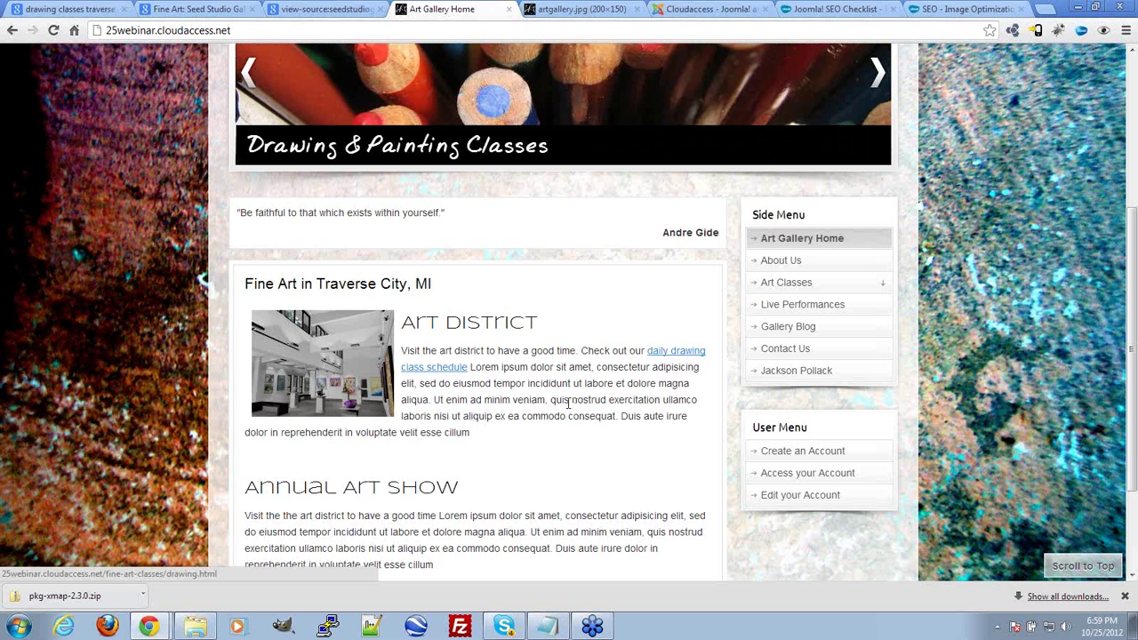
Step: Replace the seedstudiogallery.com source view with a Google search for "pingdom tools"
left_click(341, 7)
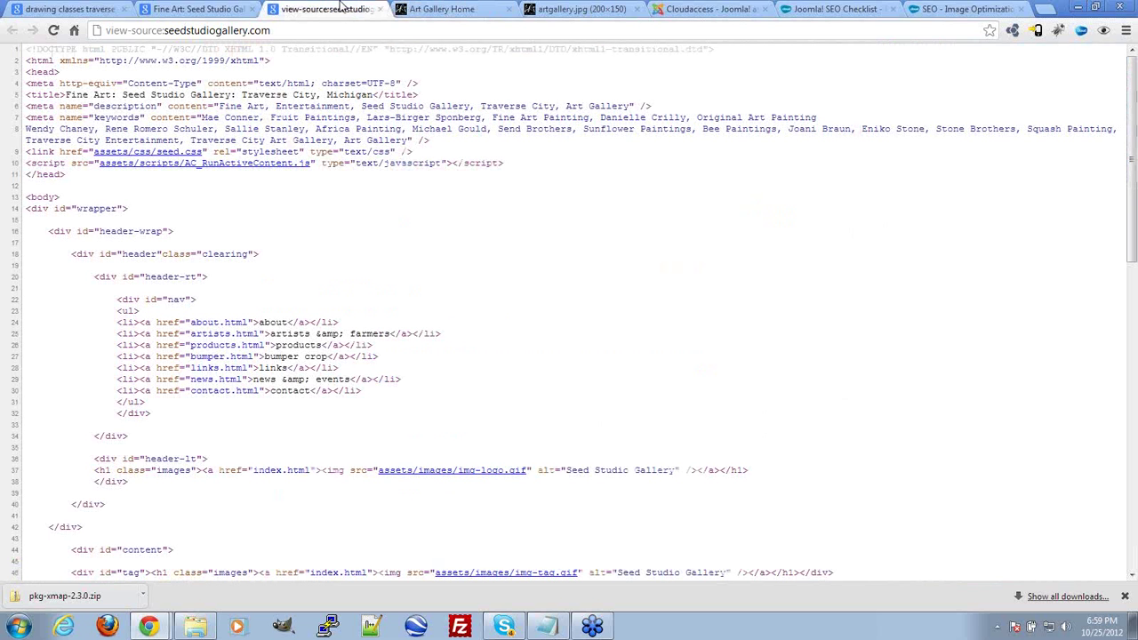
key("ctrl+l")
type("p")
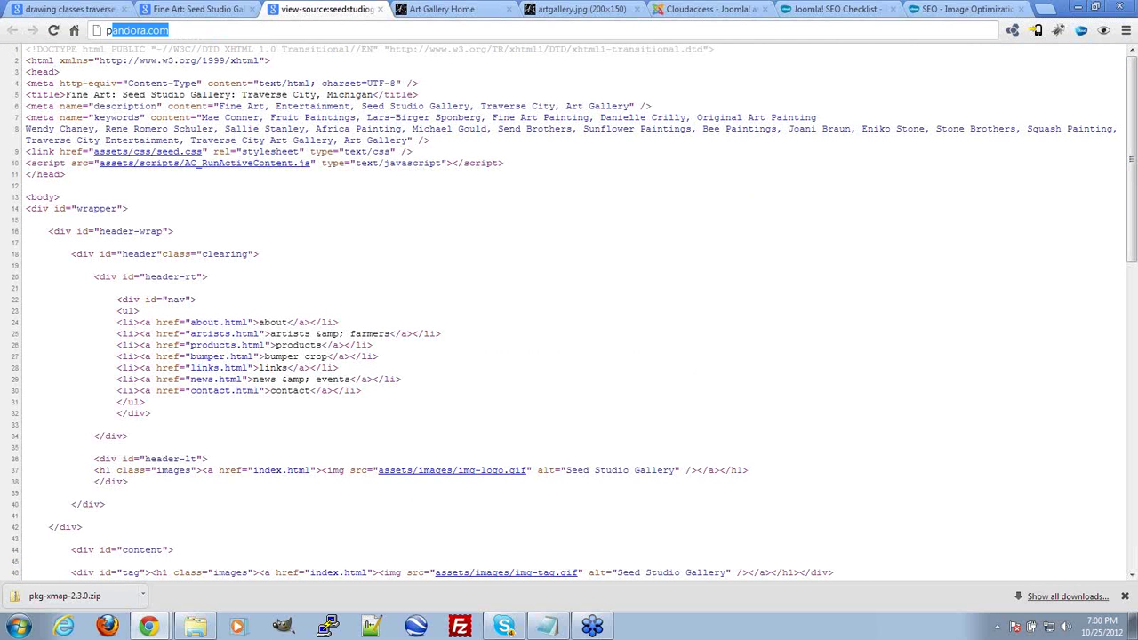
type("ingdom-")
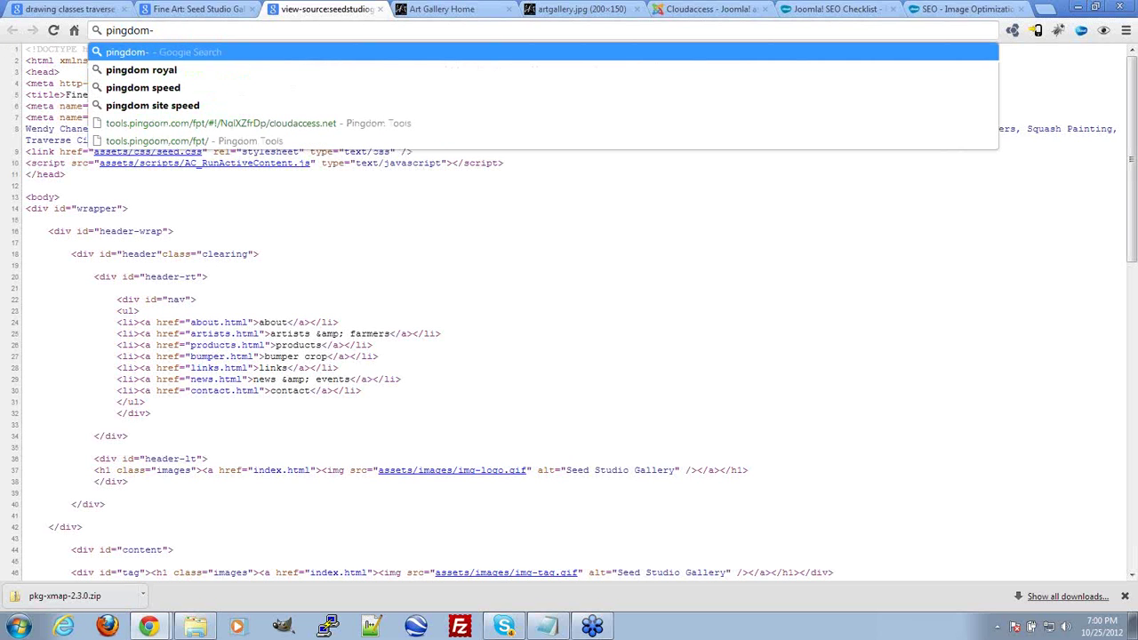
key("BackSpace")
type("tools")
key("Return")
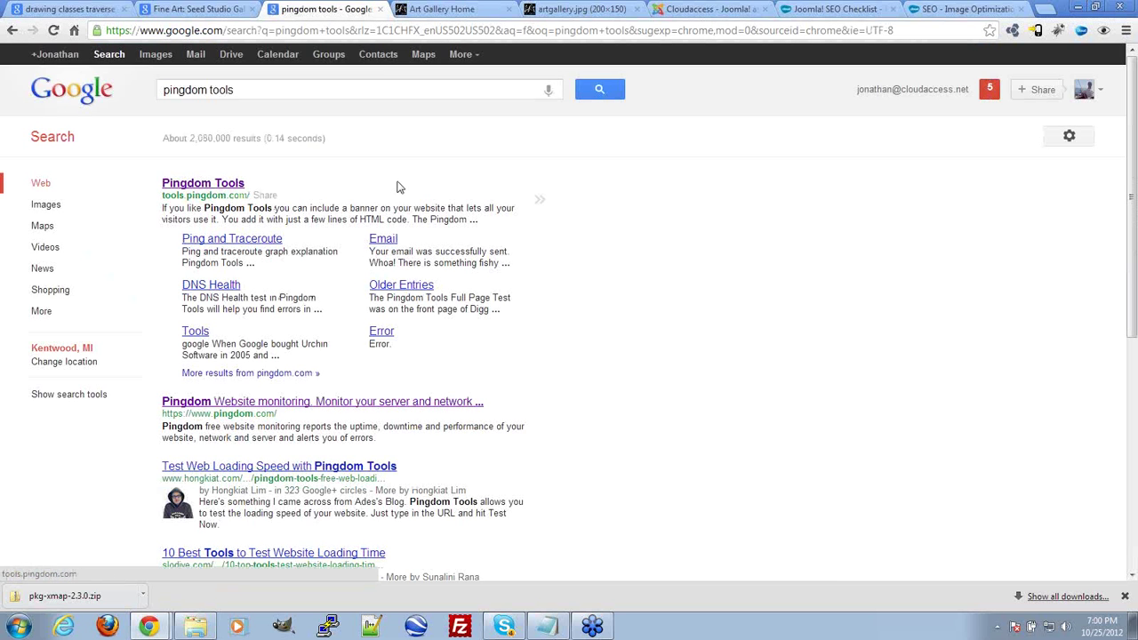
Step: Review the final sections of the SEO checklist and open the Pingdom Tools site from the search results
left_click(827, 8)
scroll(516, 285, "down", 3)
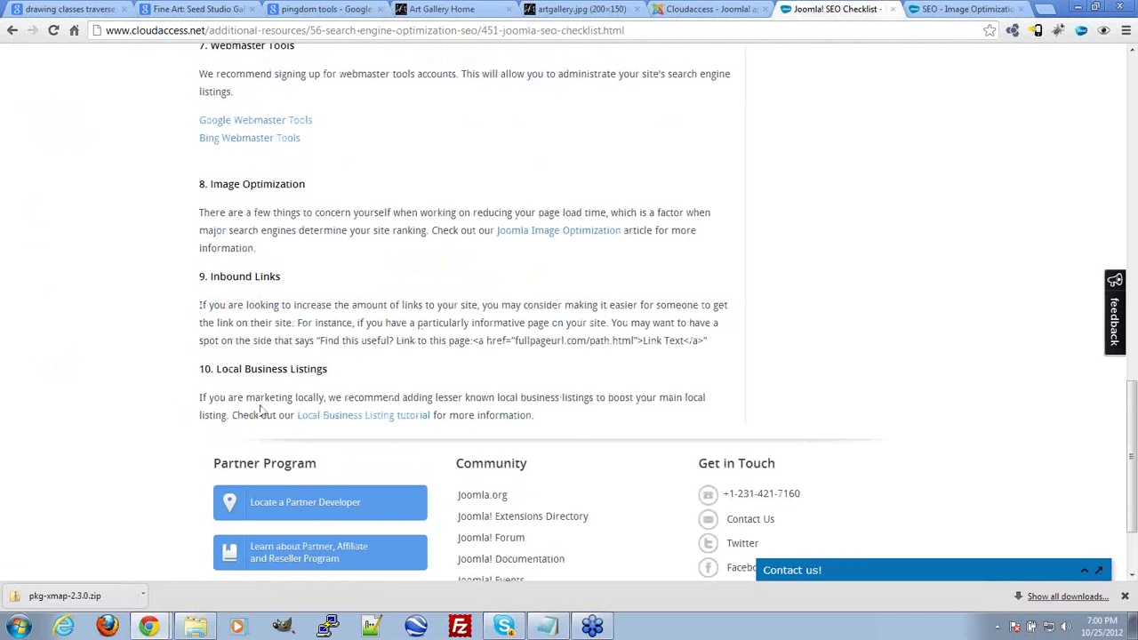
scroll(391, 380, "up", 1)
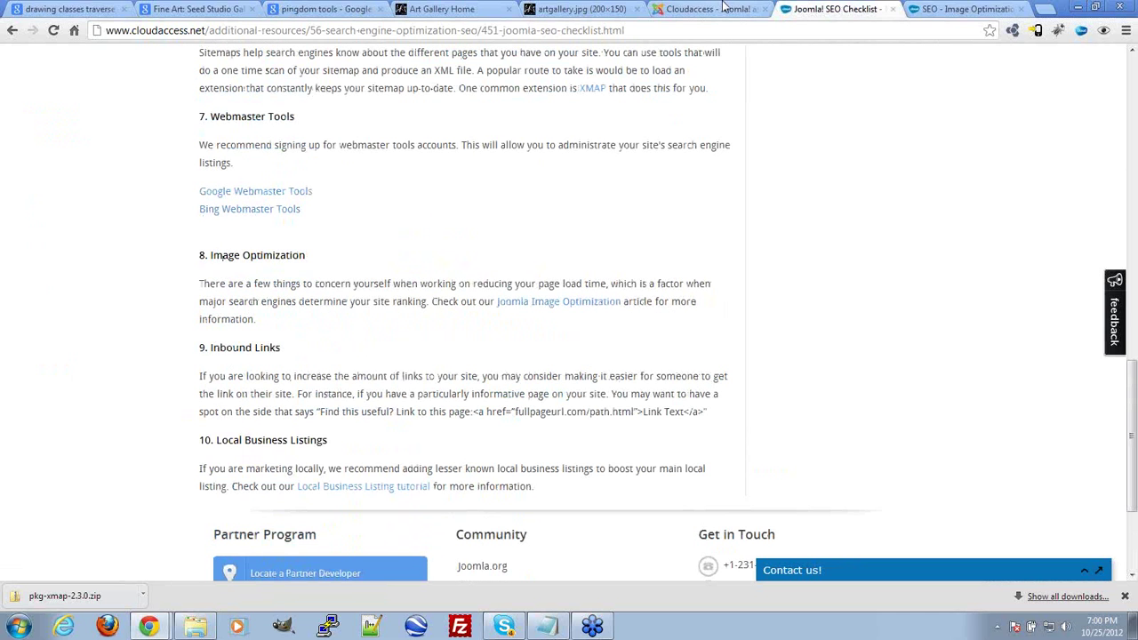
left_click(313, 7)
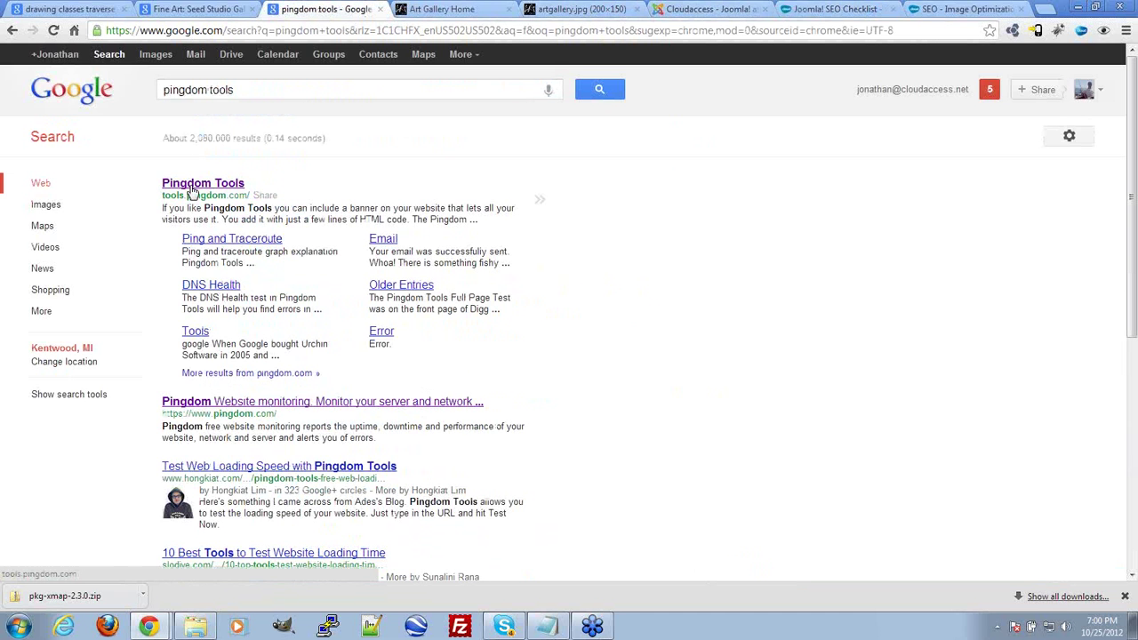
left_click(205, 184)
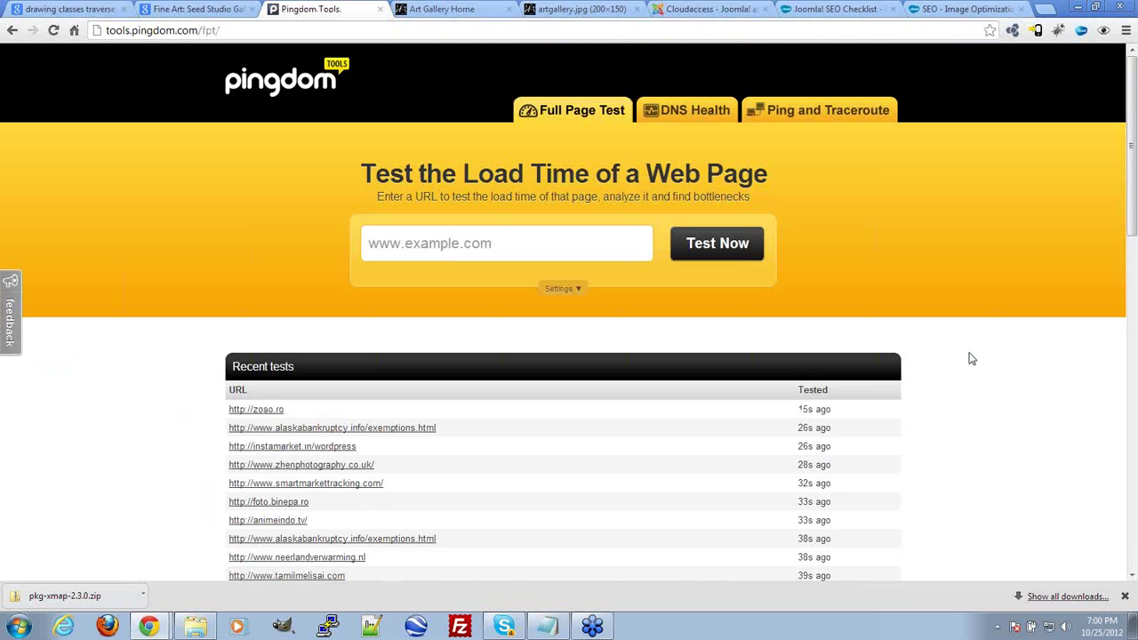
left_click(402, 8)
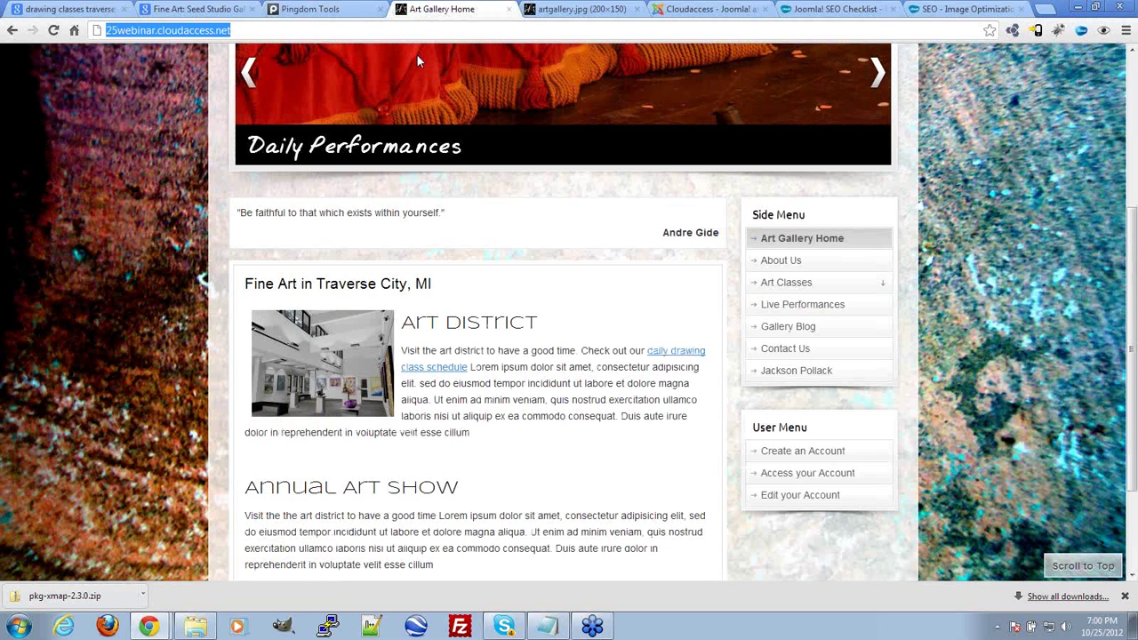
left_click(312, 9)
left_click(442, 9)
key("ctrl+f")
key("ctrl+l")
key("ctrl+c")
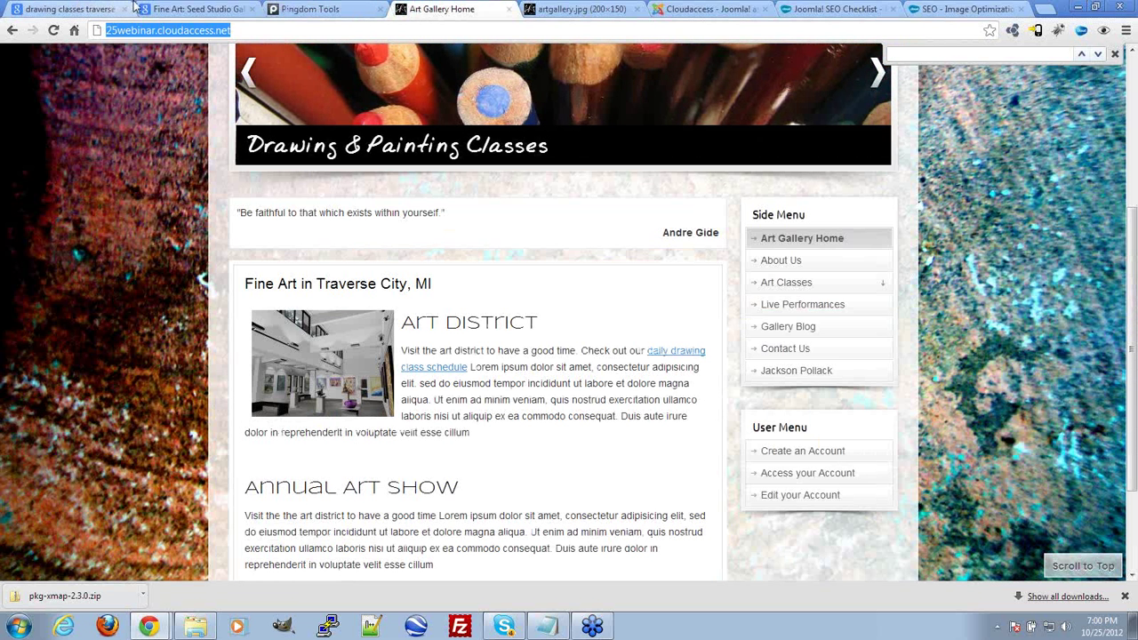
left_click(303, 9)
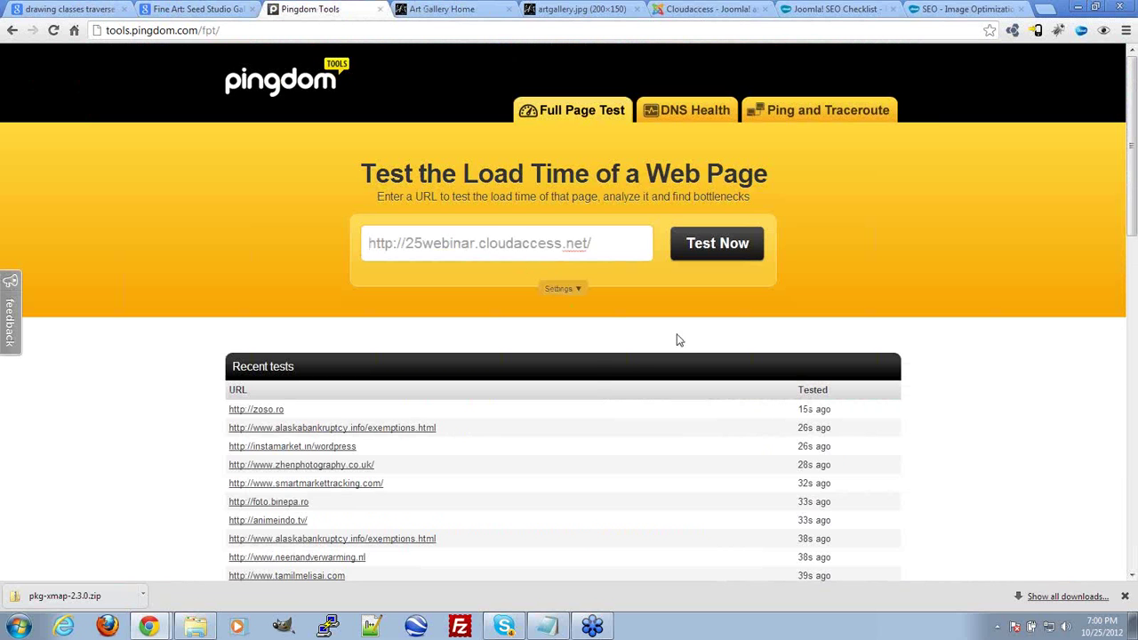
left_click(724, 253)
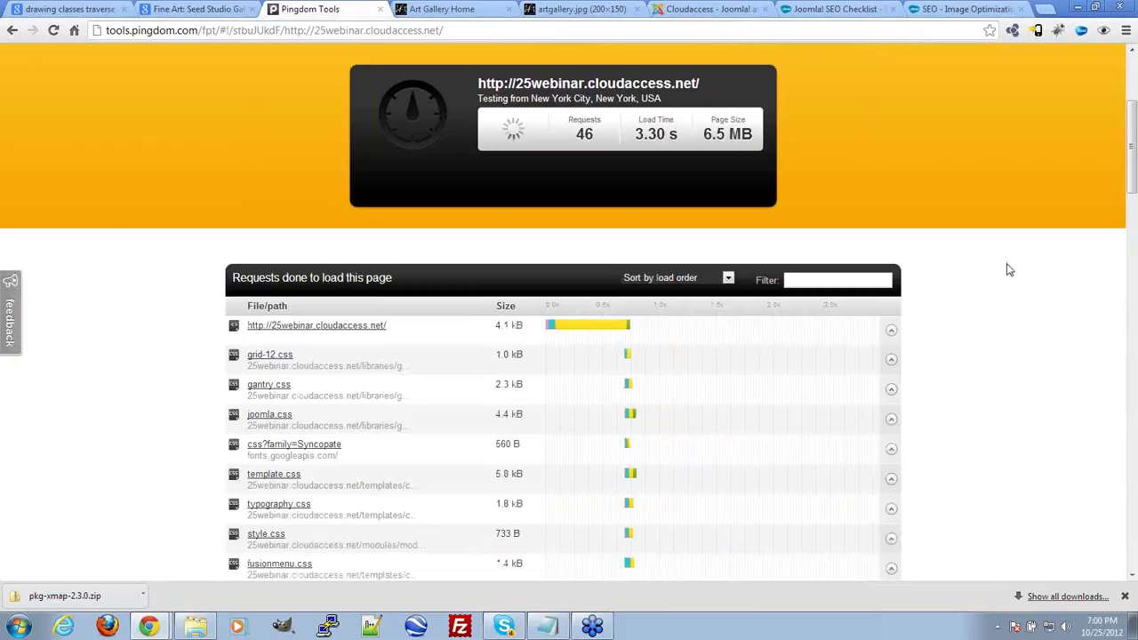
scroll(1009, 271, "down", 5)
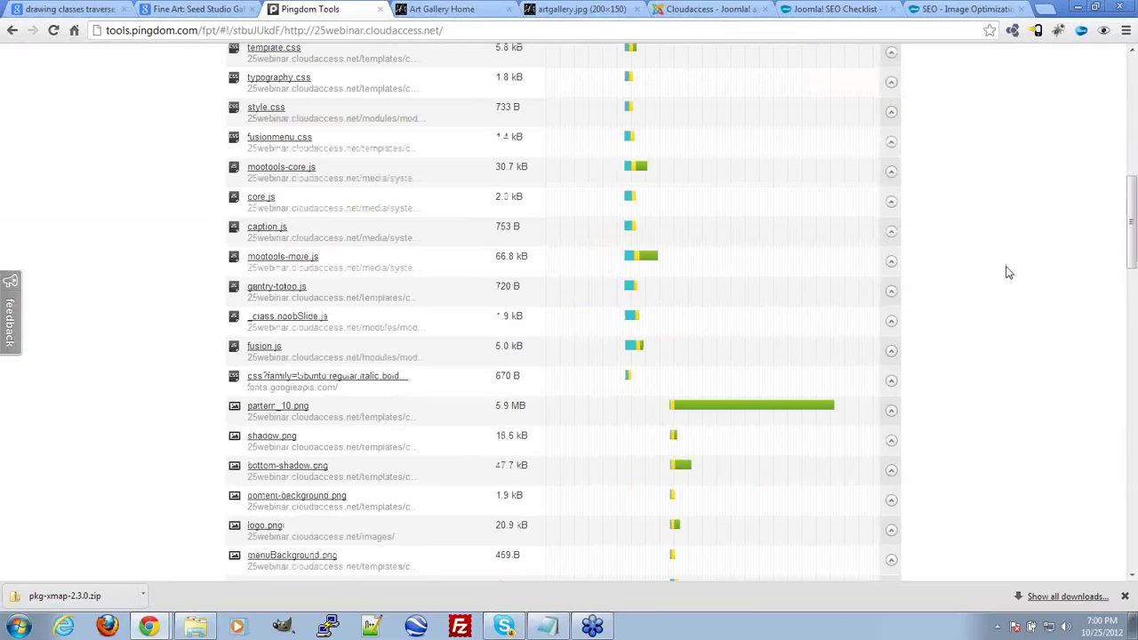
Step: Return to the summary of the Pingdom load time test and examine the site's performance grade
scroll(1009, 272, "up", 1)
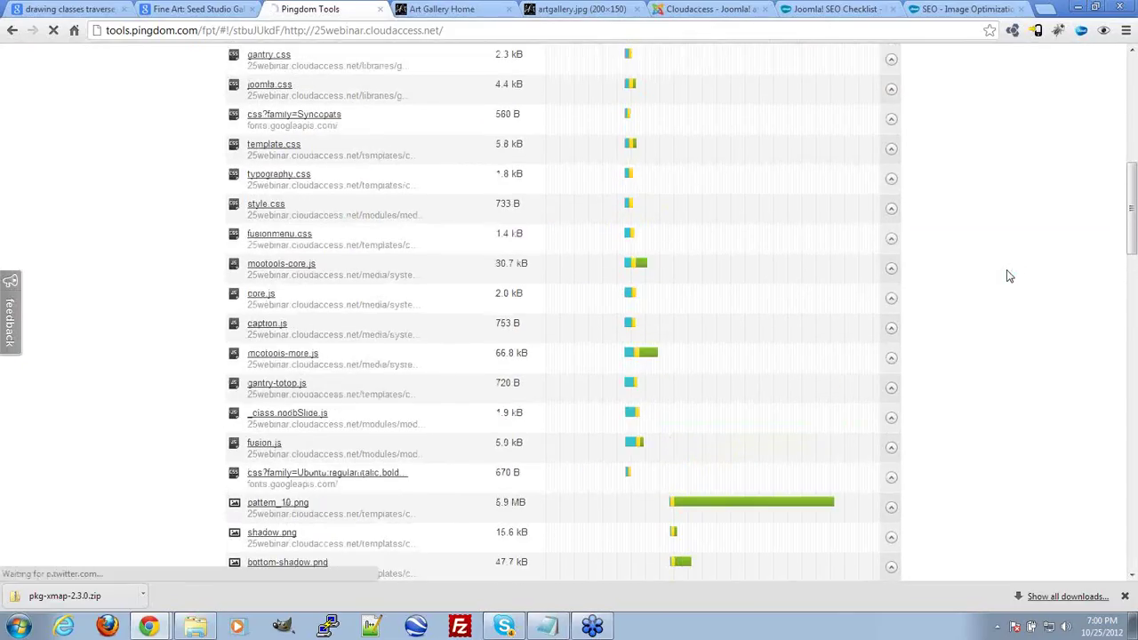
scroll(1009, 277, "up", 7)
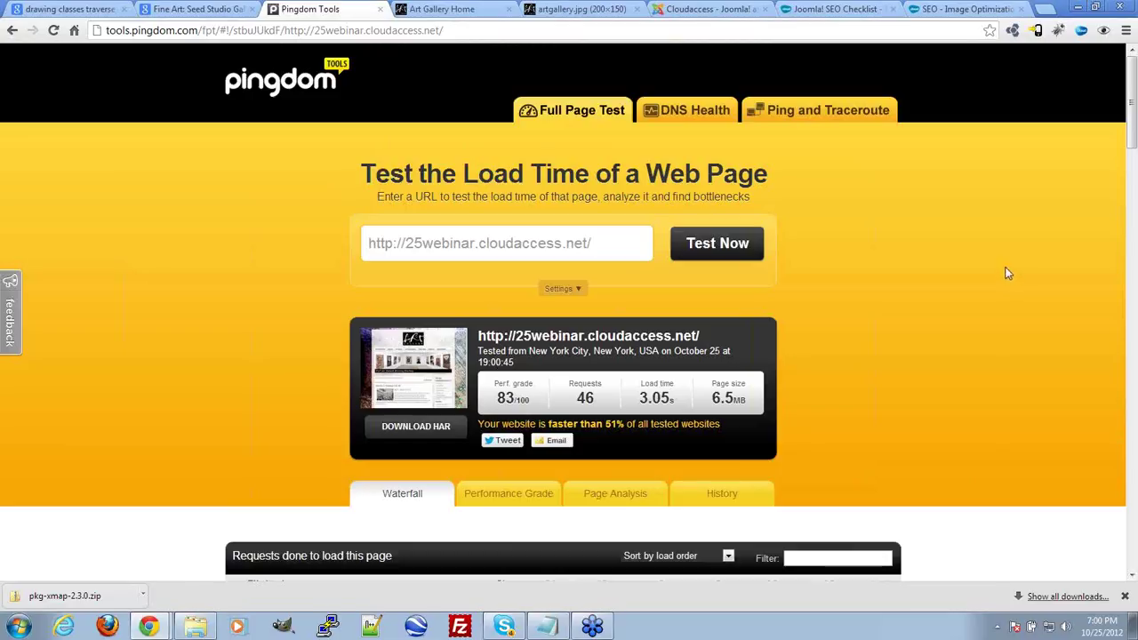
left_click_drag(710, 397, 753, 397)
left_click(850, 389)
left_click_drag(498, 398, 547, 404)
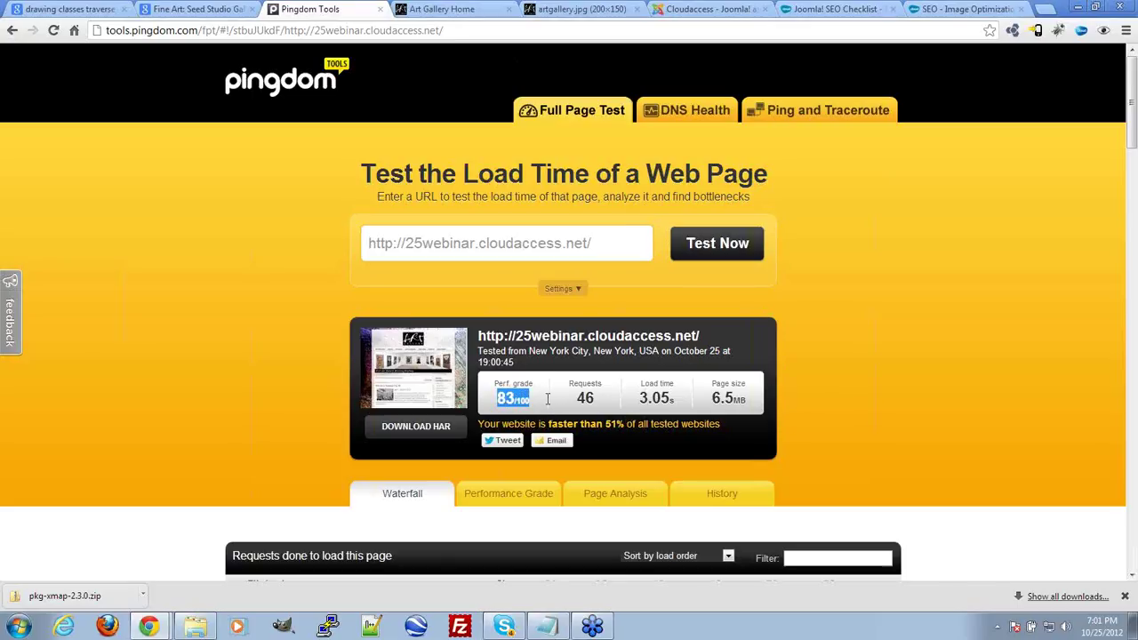
left_click(532, 405)
left_click_drag(497, 397, 541, 402)
left_click(541, 402)
left_click_drag(532, 400, 497, 400)
left_click(628, 392)
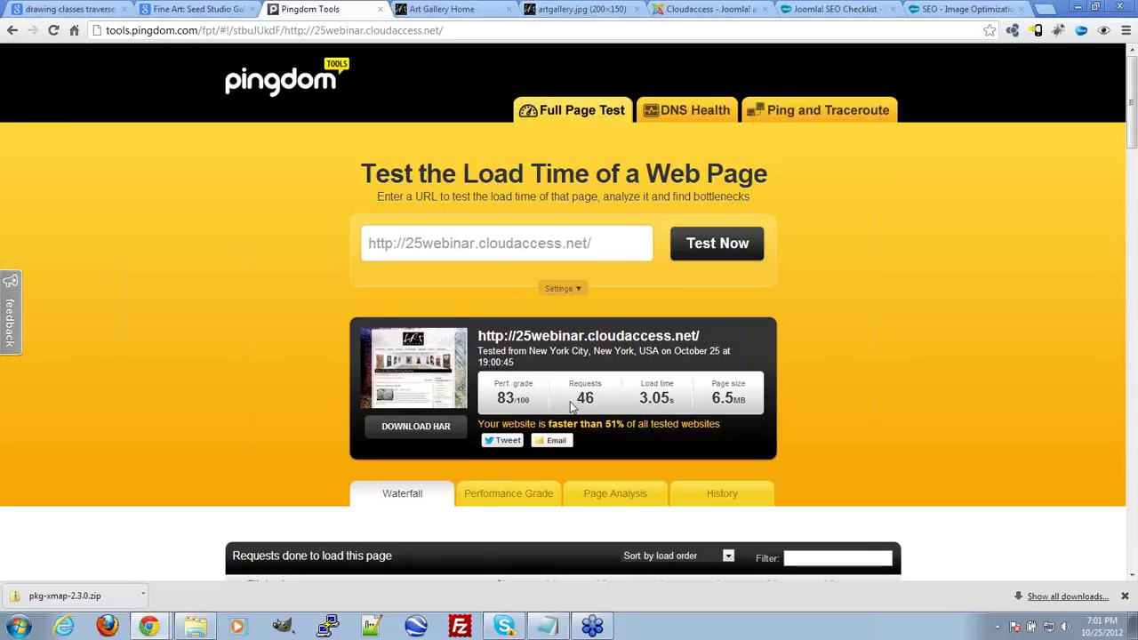
Step: Examine the number of requests, load time and page size in the Pingdom test summary
left_click_drag(576, 400, 612, 405)
left_click(605, 411)
double_click(586, 400)
left_click_drag(578, 405, 607, 406)
left_click(606, 409)
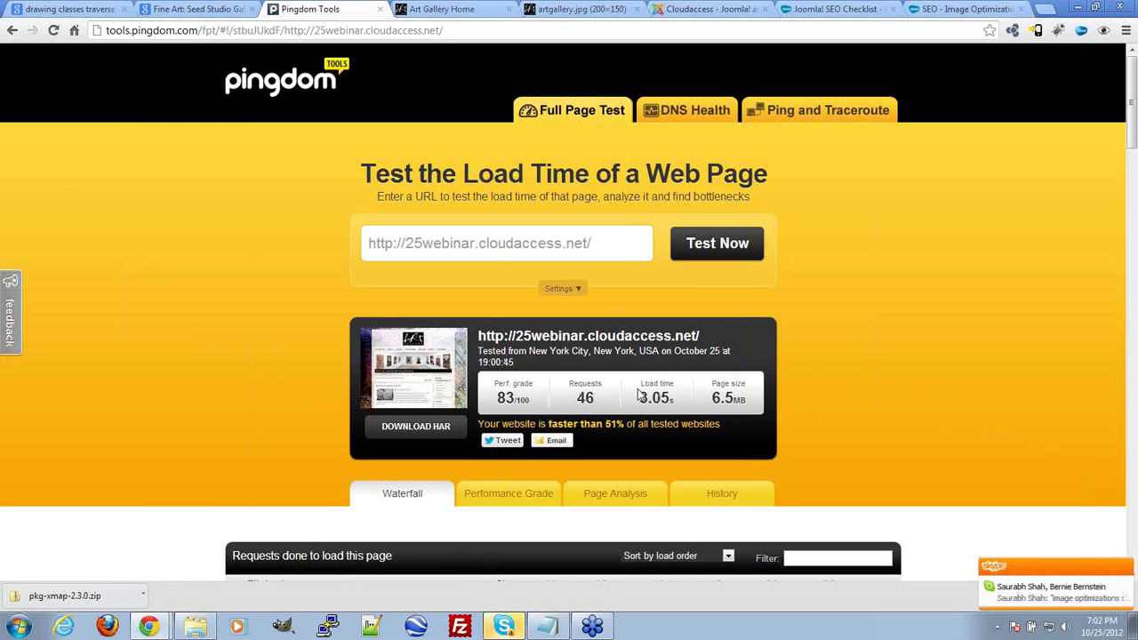
left_click_drag(637, 396, 679, 400)
left_click(678, 403)
left_click(680, 402)
left_click_drag(747, 397, 712, 400)
left_click_drag(826, 353, 824, 362)
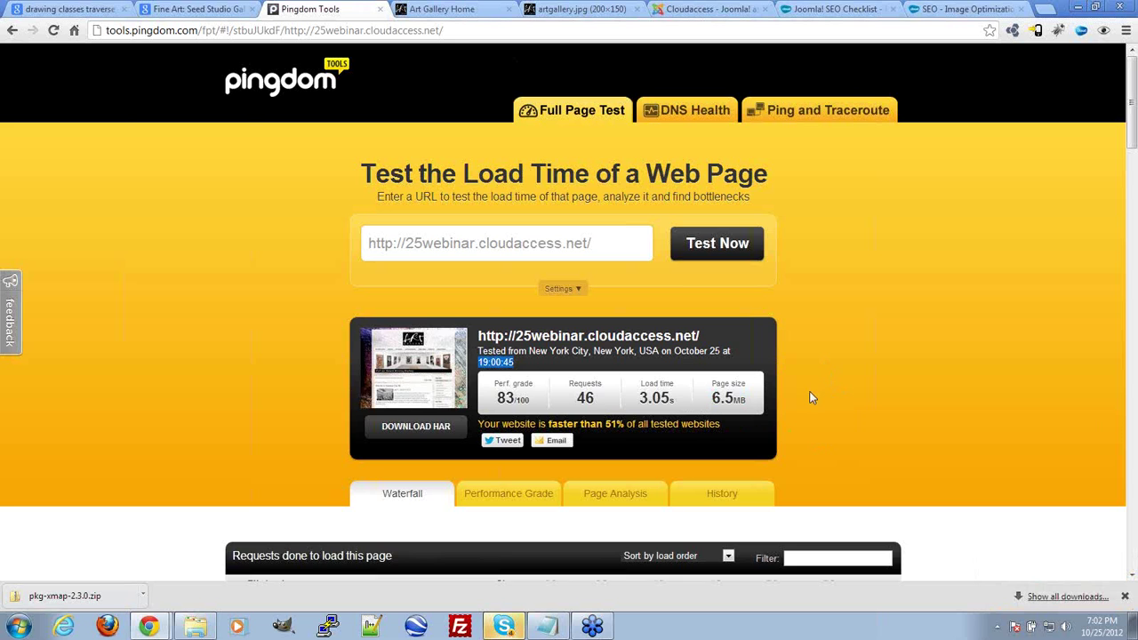
Step: Look over the background and slideshow on the Art Gallery home page and return to the Pingdom results
key("ctrl+v")
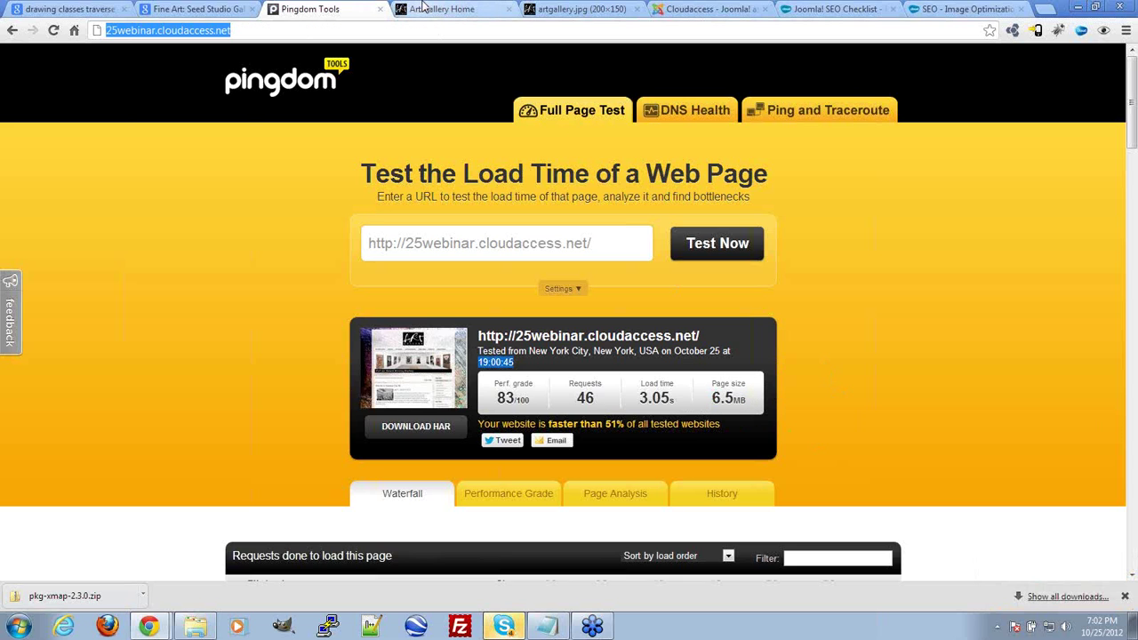
left_click(423, 8)
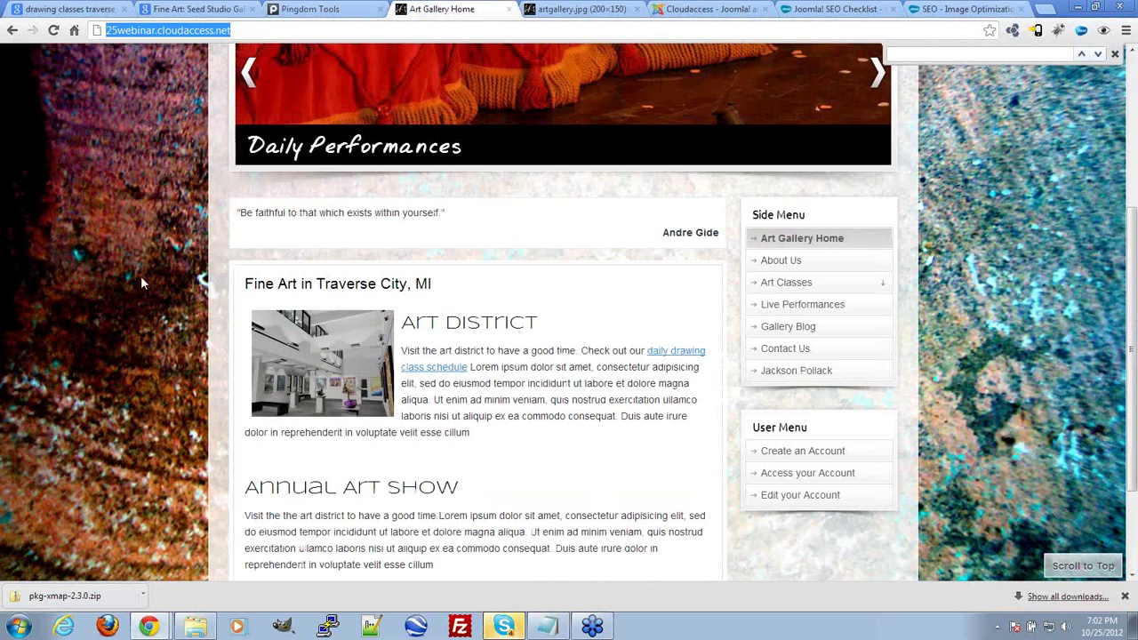
scroll(141, 276, "up", 3)
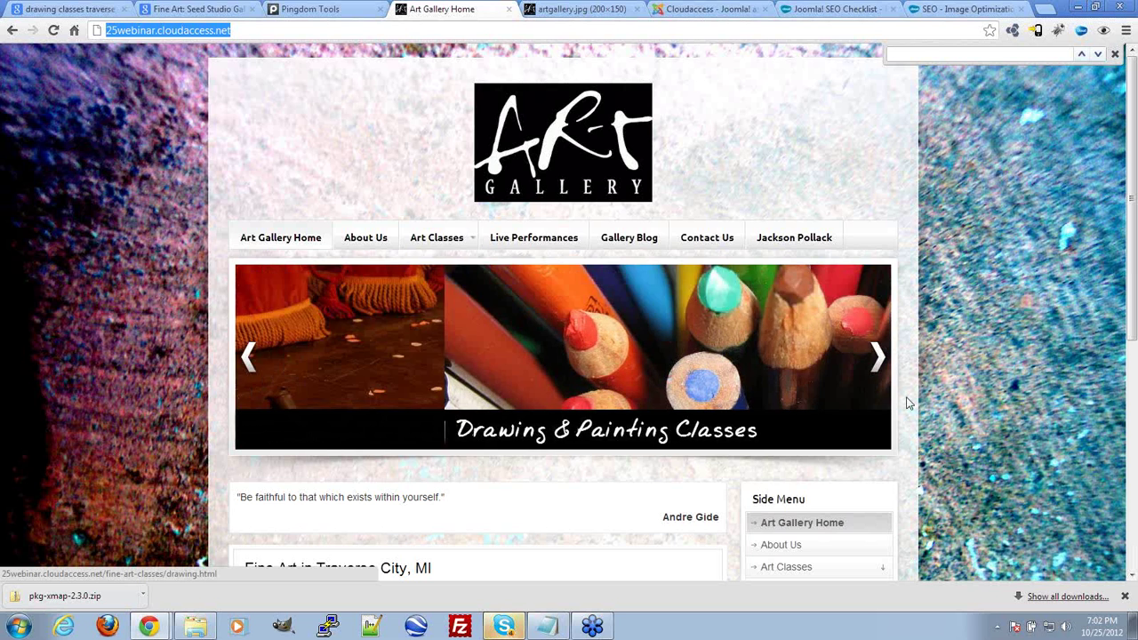
key("ctrl+shift+Tab")
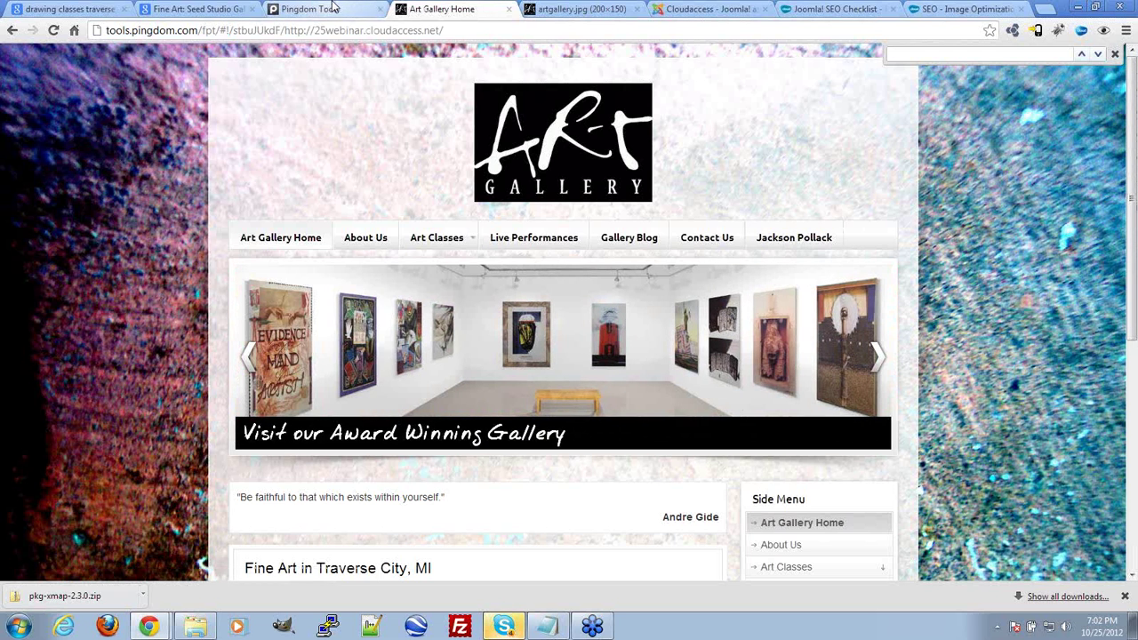
Step: Examine the site's initial page request in the waterfall list and return to the test summary
scroll(1010, 438, "down", 3)
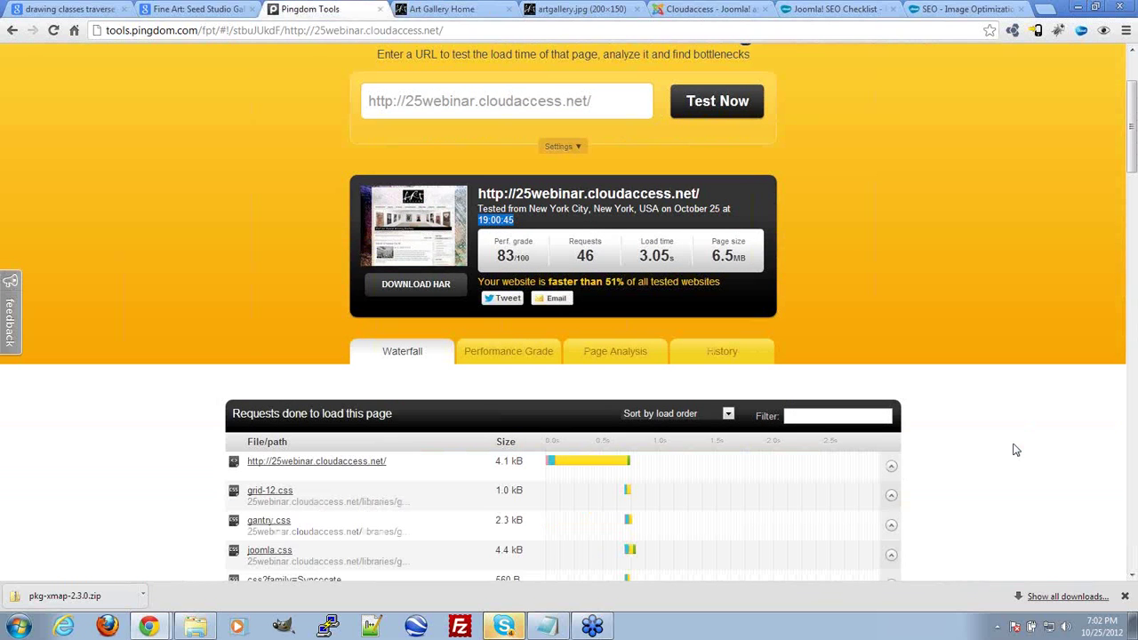
scroll(1014, 449, "down", 1)
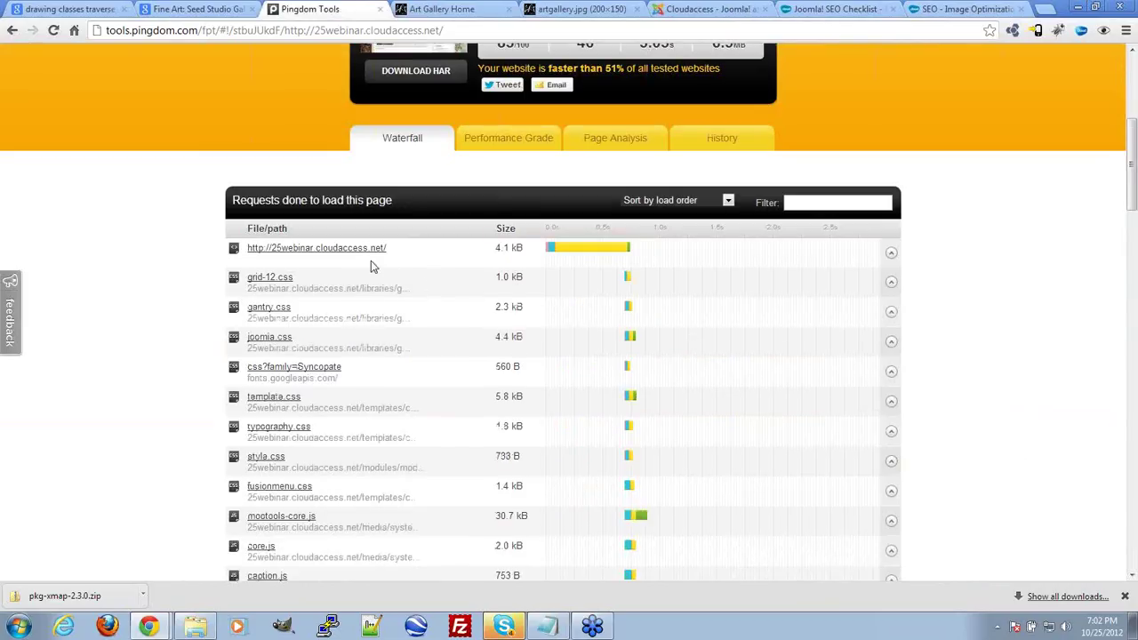
mouse_move(580, 250)
scroll(950, 467, "down", 1)
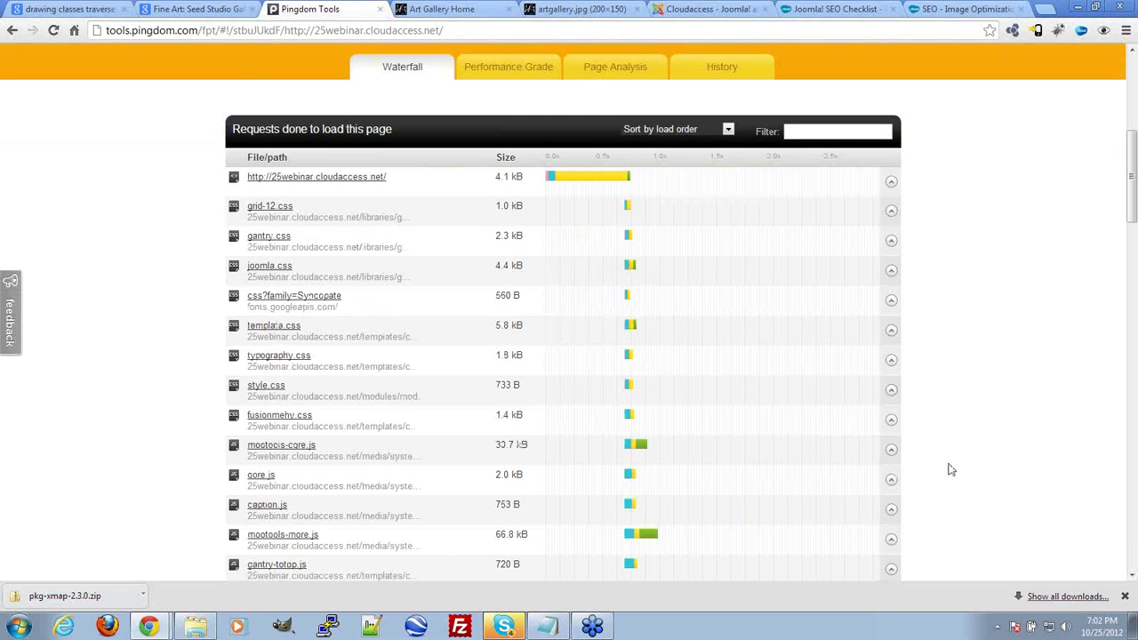
scroll(992, 494, "up", 5)
scroll(995, 499, "up", 1)
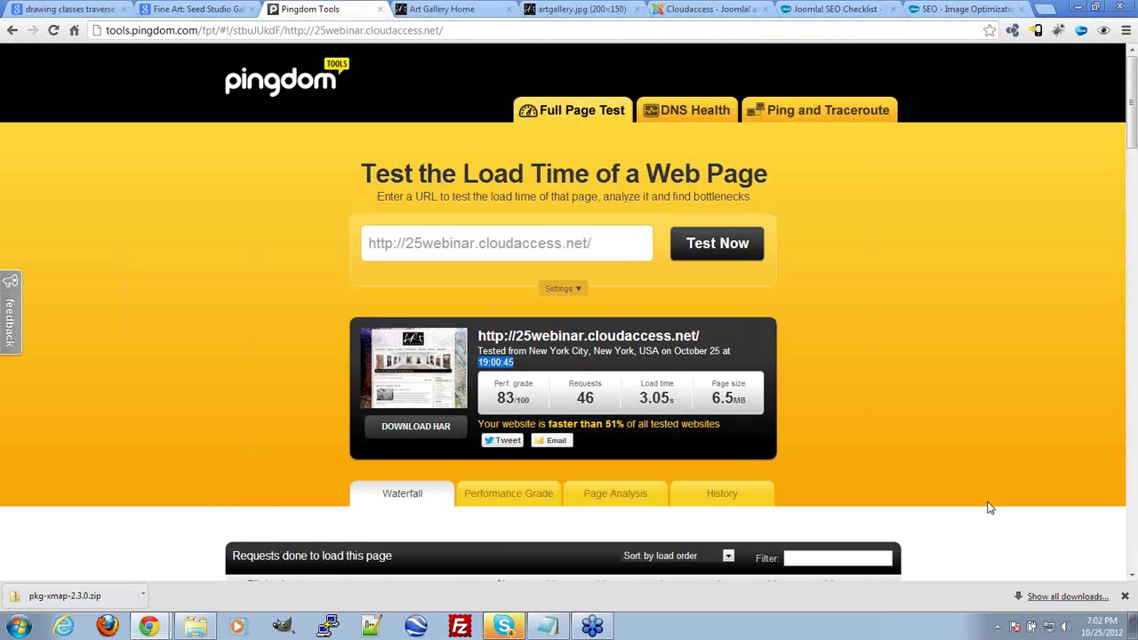
Step: Look through the waterfall's CSS and JavaScript requests down to the first template images
scroll(988, 503, "down", 4)
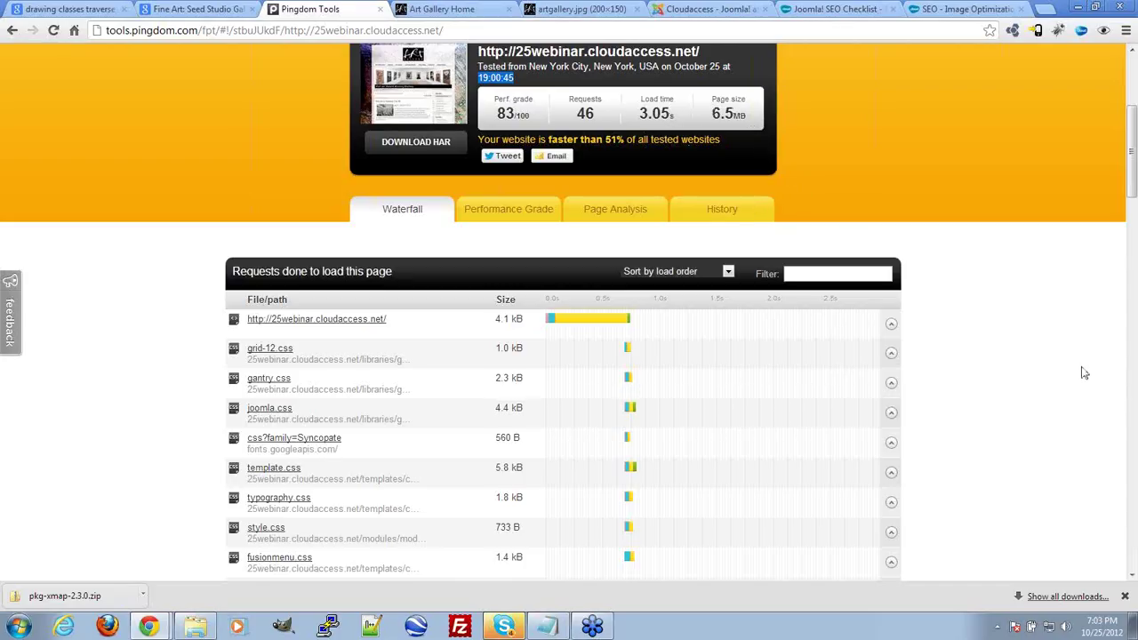
scroll(1059, 332, "down", 2)
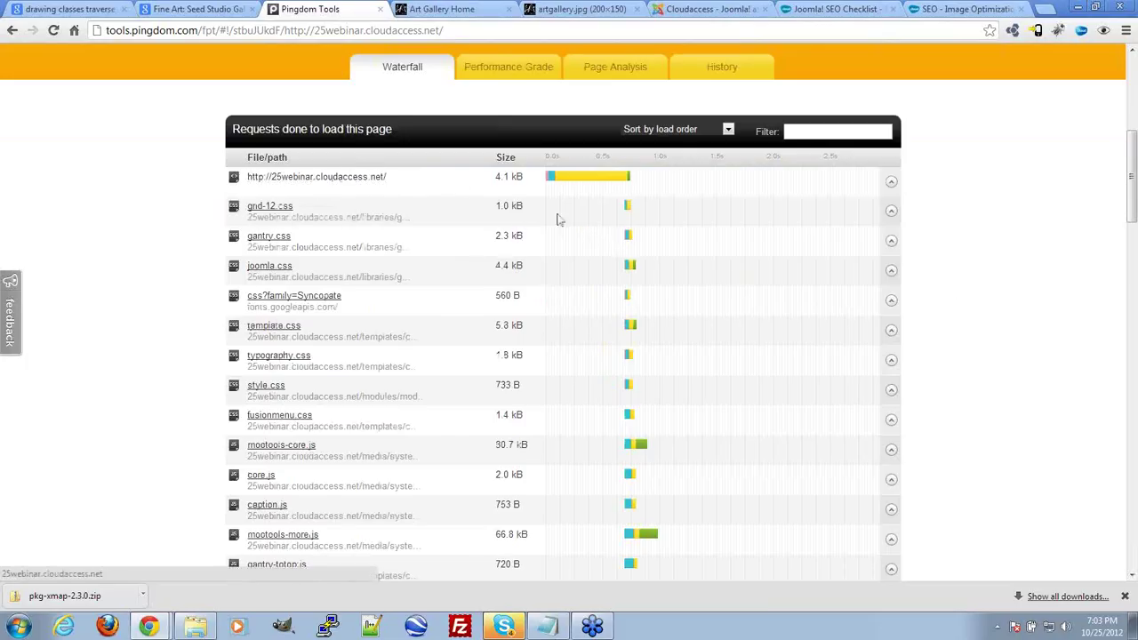
scroll(716, 206, "down", 1)
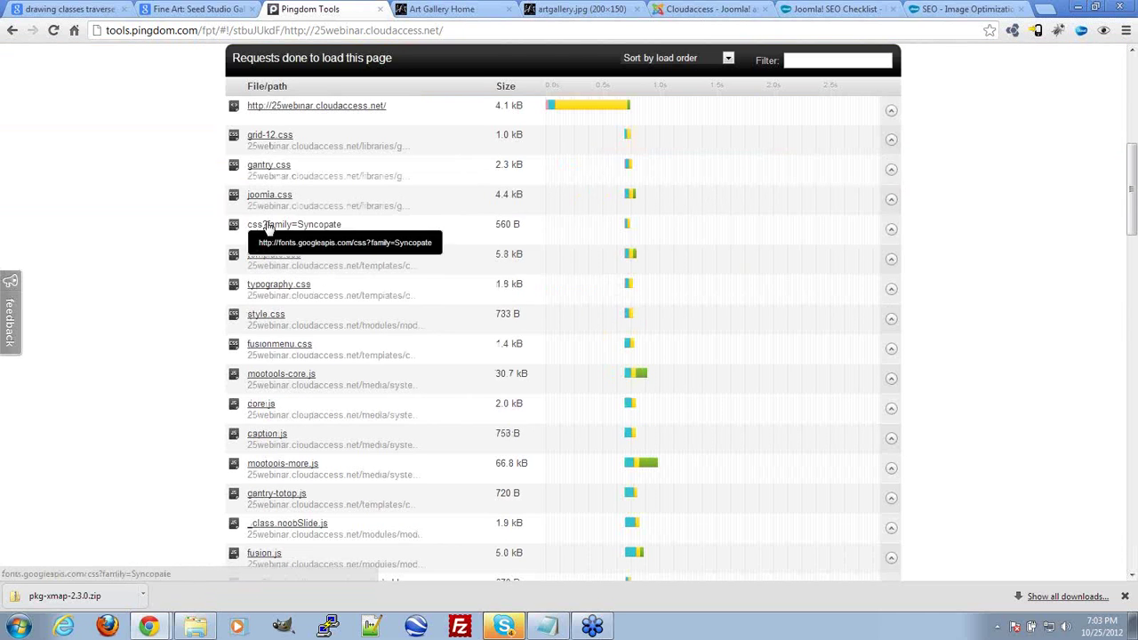
scroll(480, 374, "down", 2)
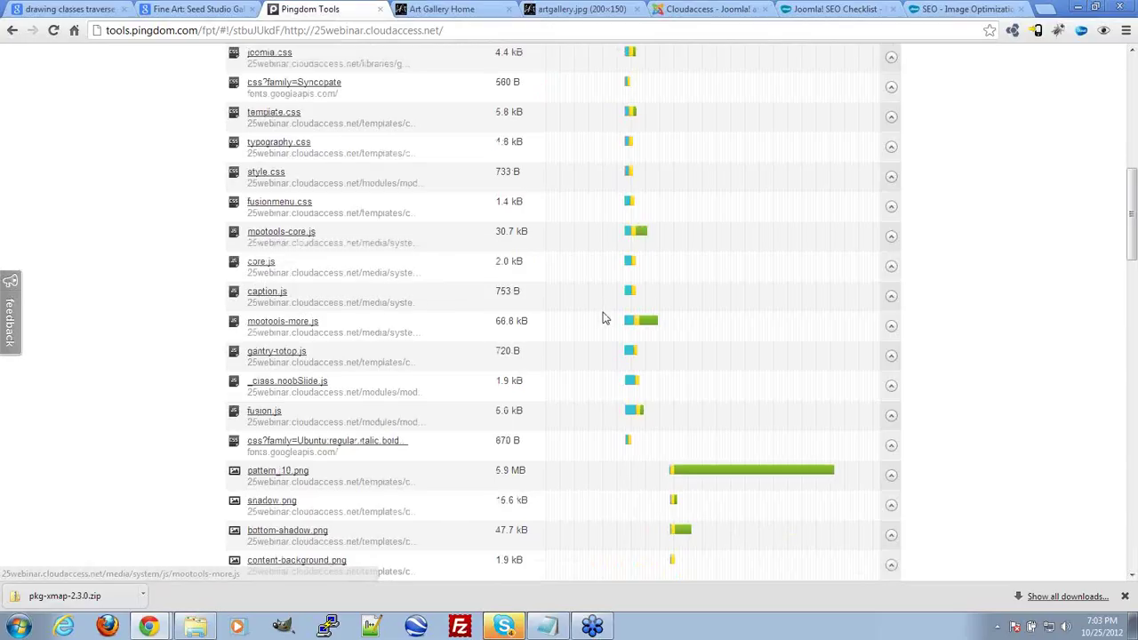
scroll(603, 318, "down", 1)
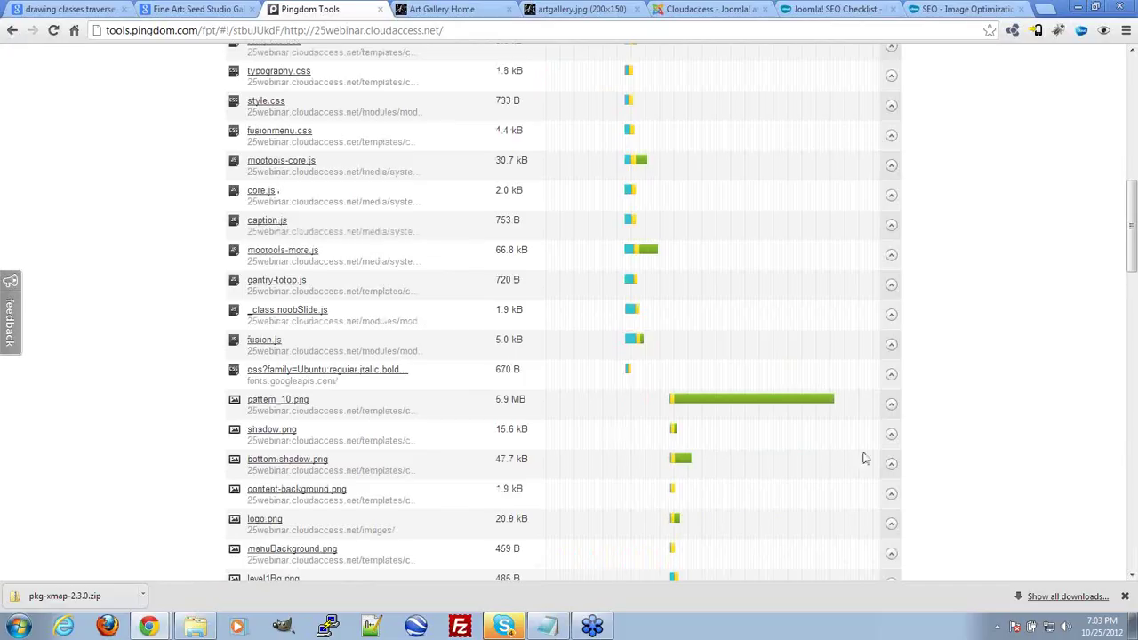
scroll(993, 323, "down", 1)
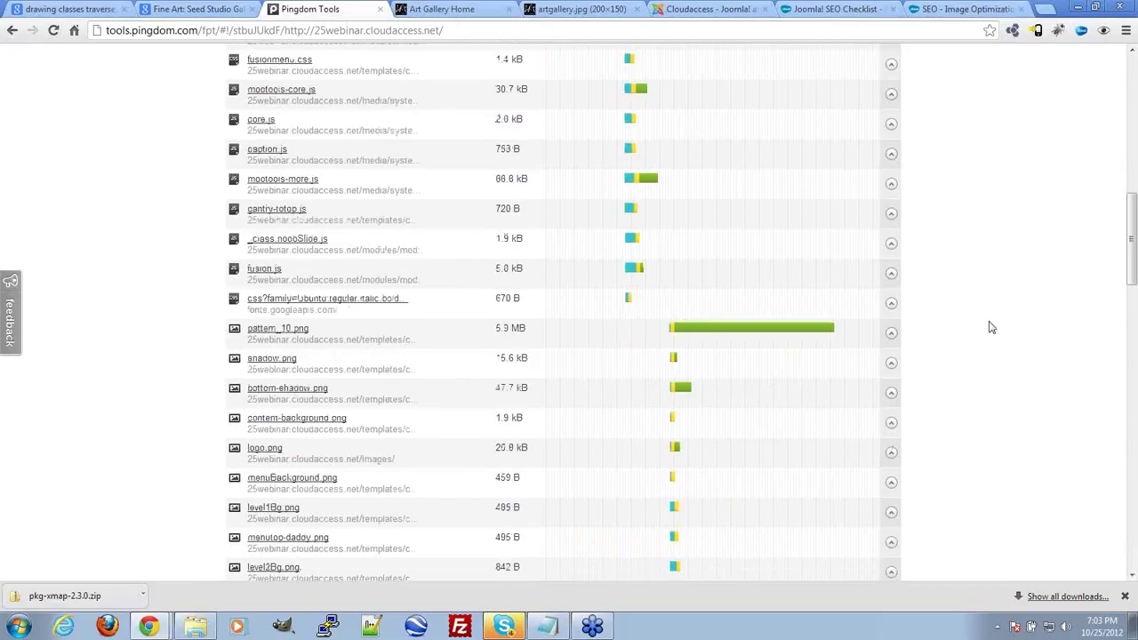
scroll(940, 330, "down", 1)
Step: Examine the file size, path and receive time of pattern_10.png in the waterfall list
left_click_drag(498, 257, 532, 259)
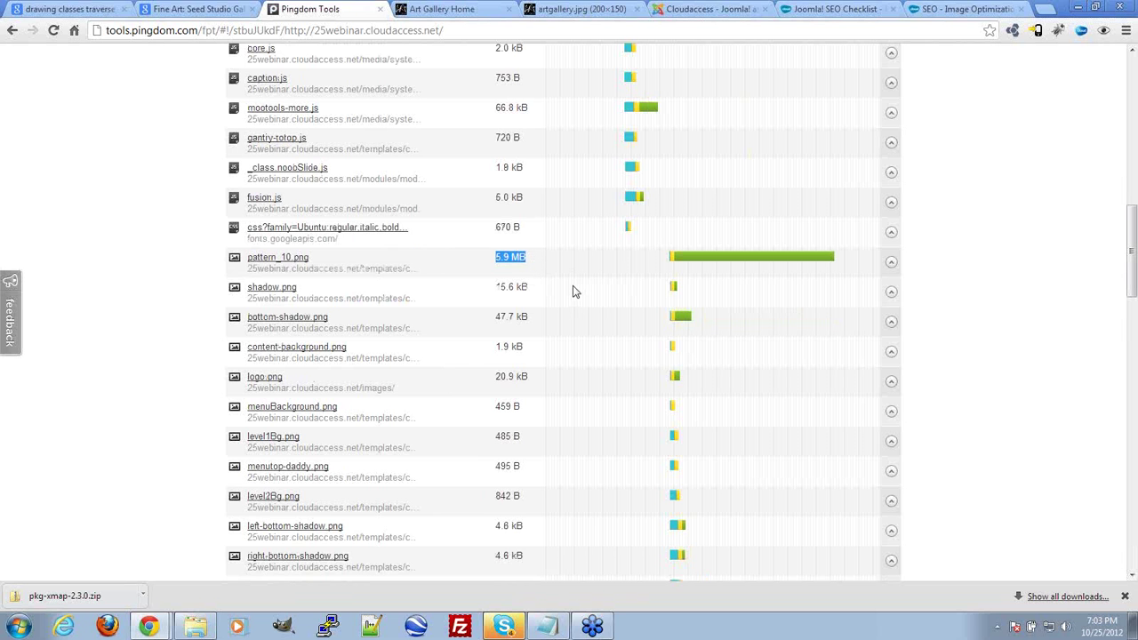
scroll(1055, 427, "up", 7)
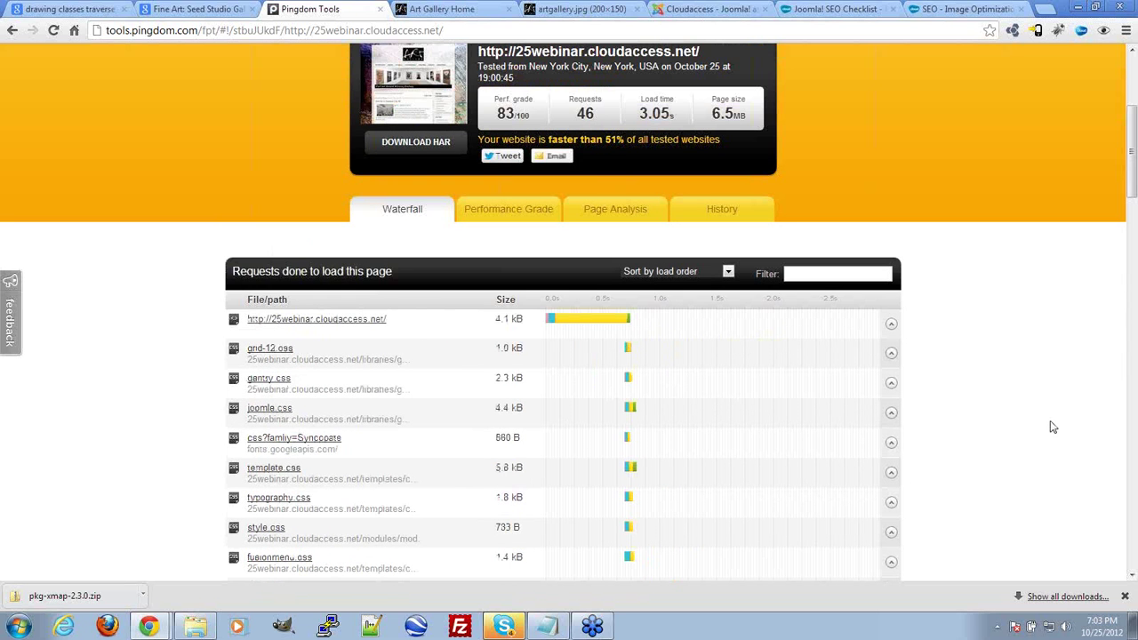
scroll(1050, 420, "up", 3)
scroll(1050, 422, "down", 8)
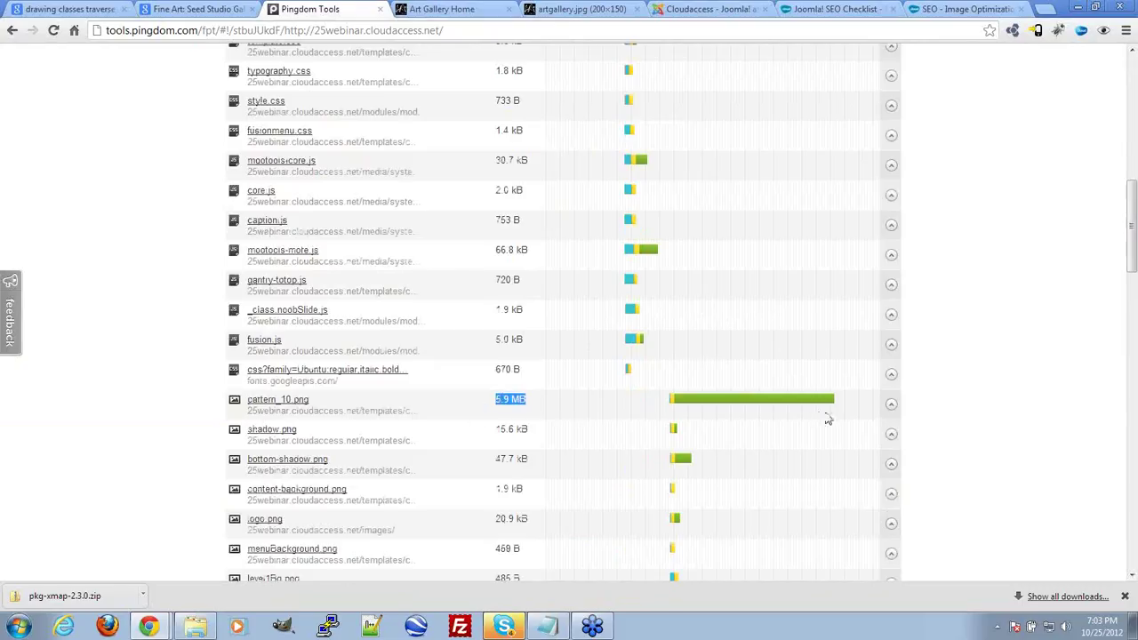
mouse_move(767, 402)
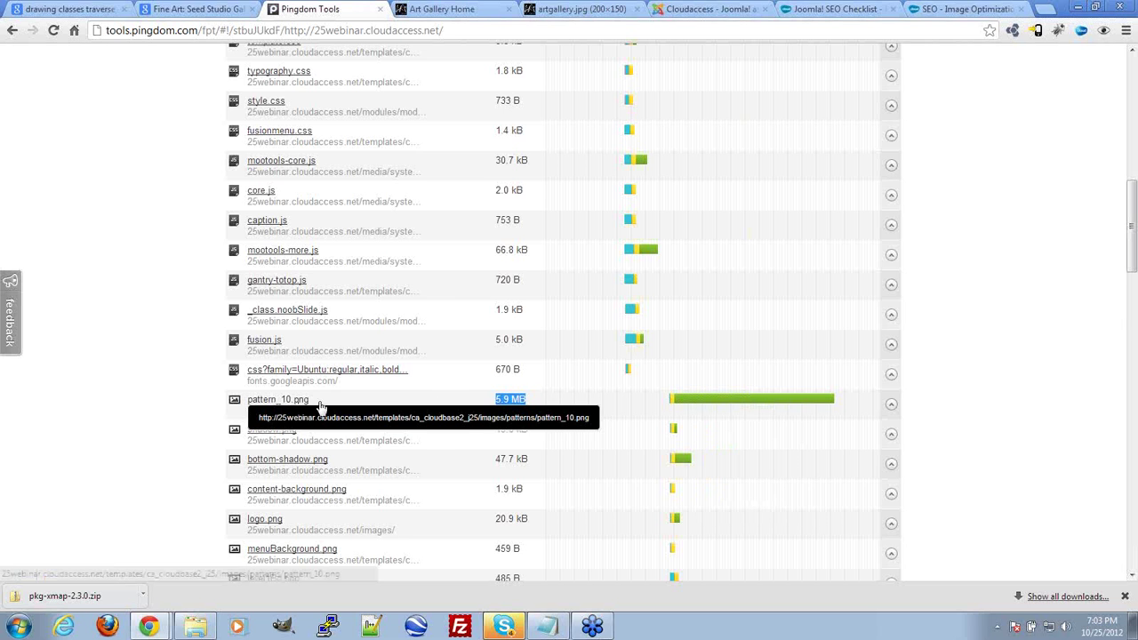
mouse_move(711, 401)
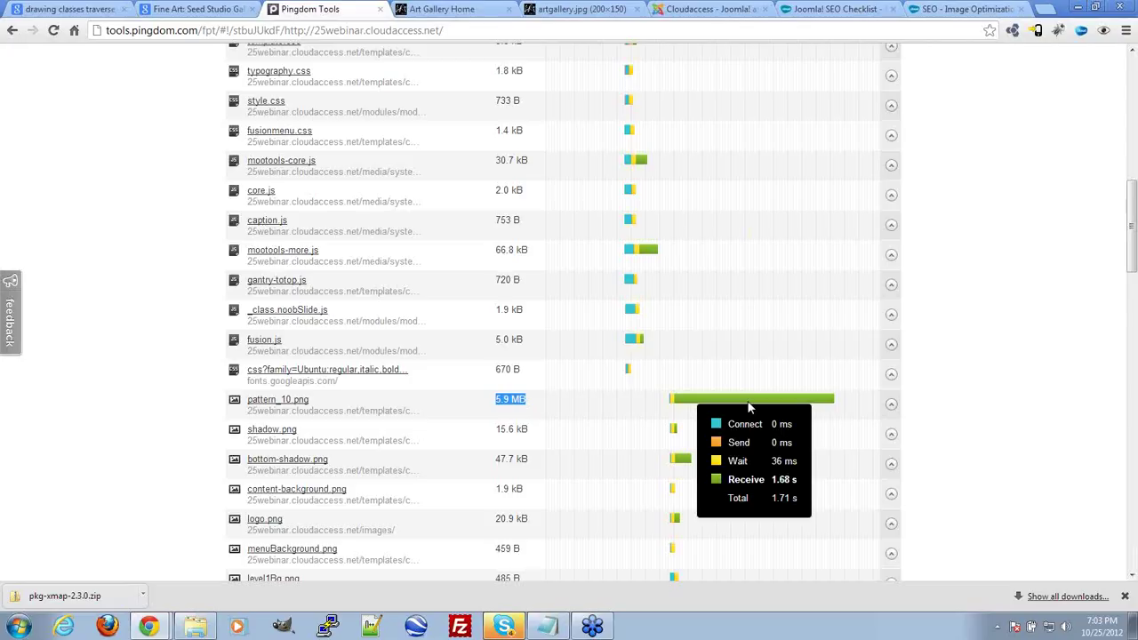
left_click(608, 408)
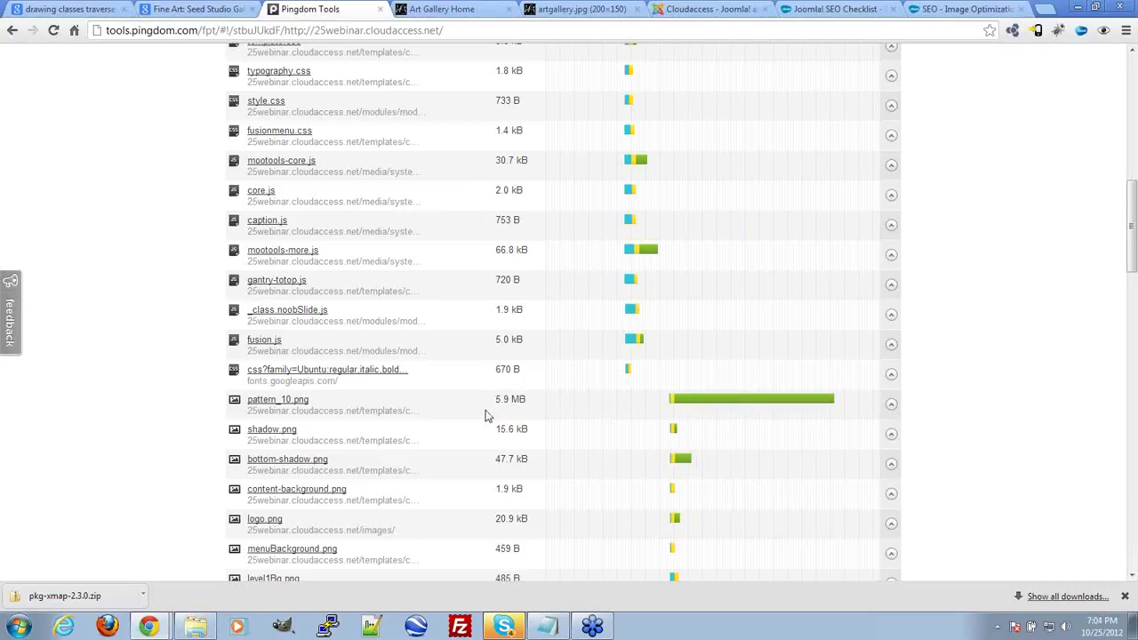
left_click_drag(487, 405, 518, 401)
Step: Compare the load times of the remaining image and font requests through the end of the waterfall list
scroll(1060, 379, "down", 2)
scroll(1026, 386, "down", 6)
mouse_move(675, 209)
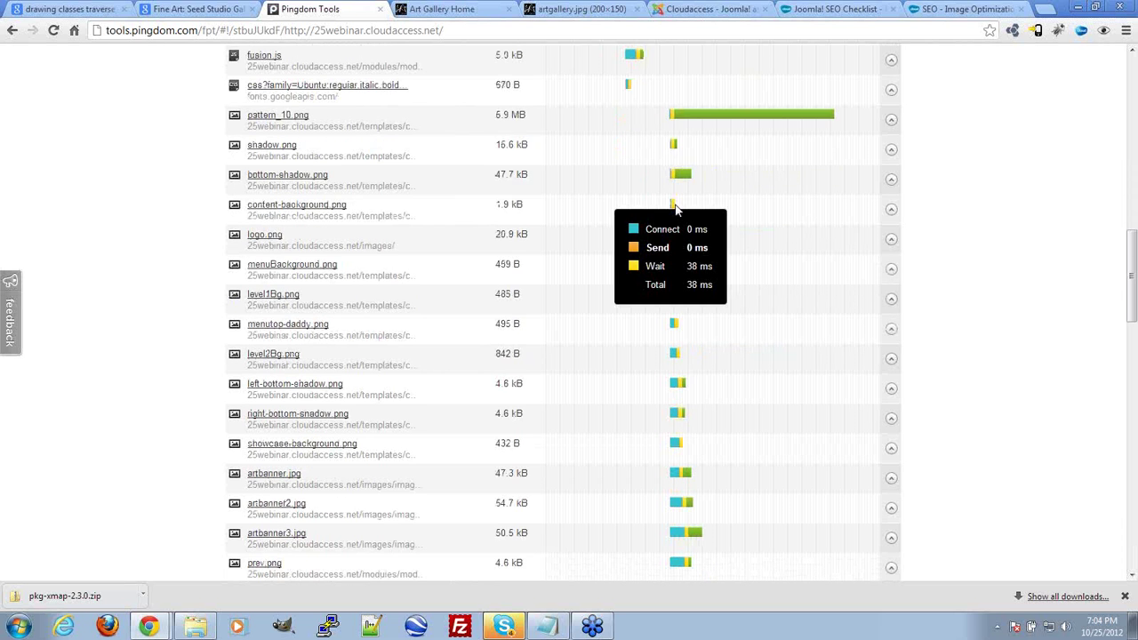
scroll(714, 266, "down", 7)
scroll(788, 391, "down", 3)
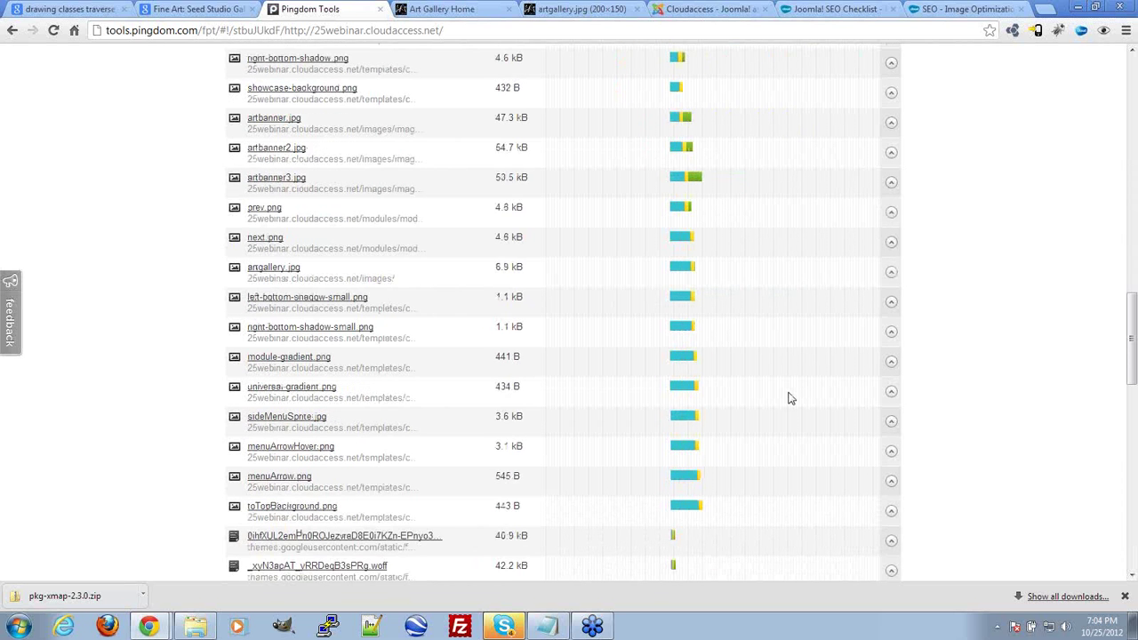
scroll(788, 399, "down", 2)
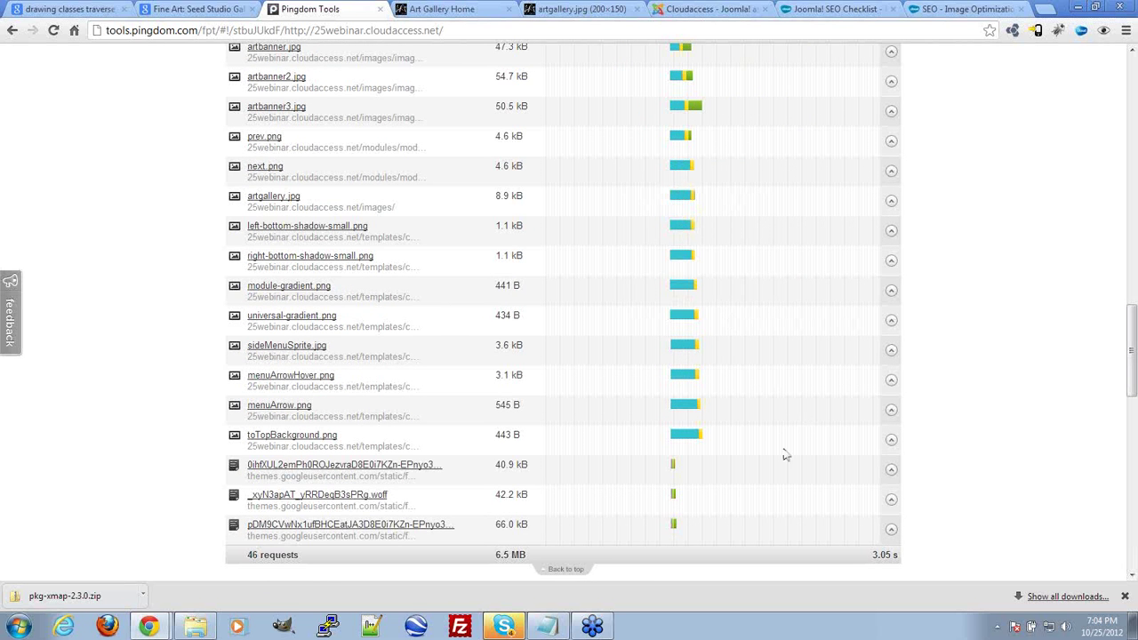
scroll(787, 333, "up", 4)
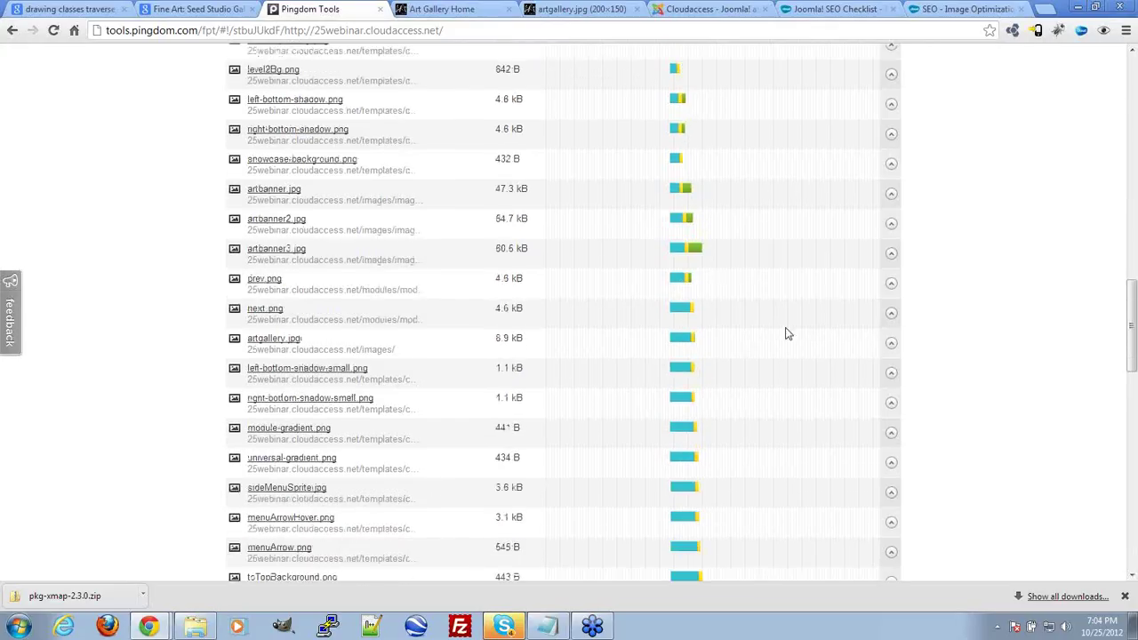
Step: Open artbanner.jpg, artbanner2.jpg and artbanner3.jpg from the request list in separate tabs
middle_click(279, 193)
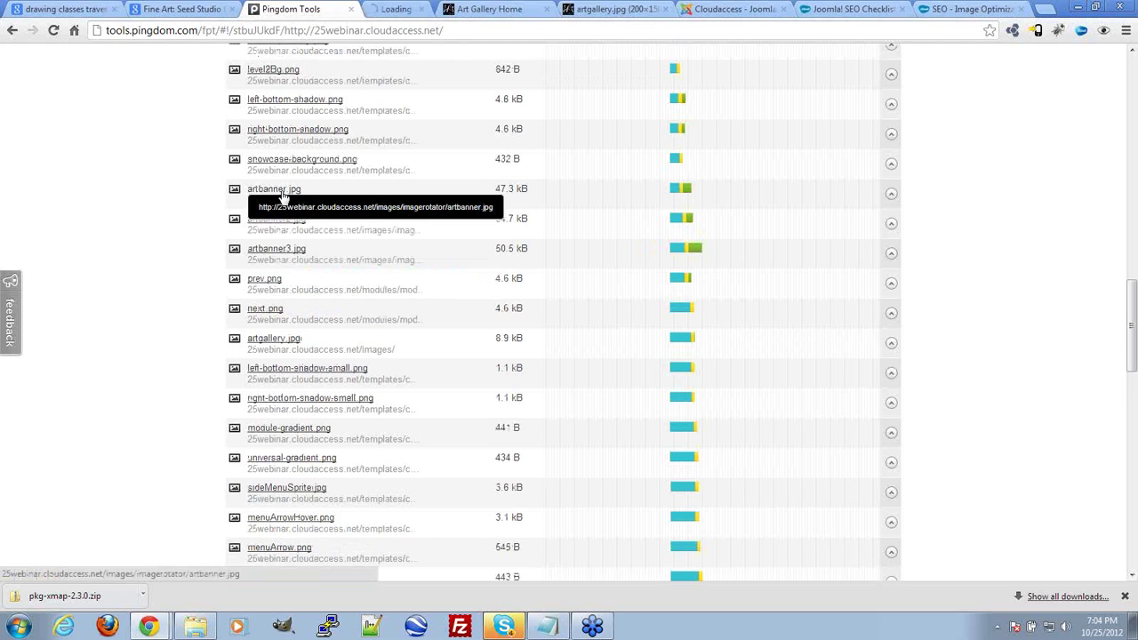
middle_click(285, 224)
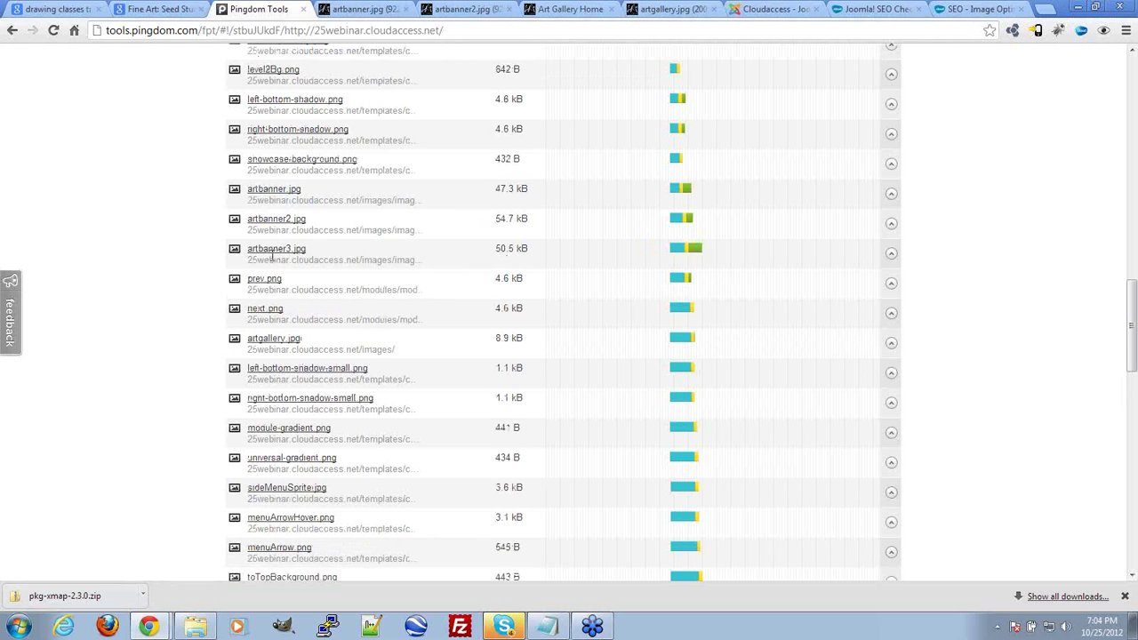
middle_click(276, 252)
Step: View the three opened slideshow banner images, comparing artbanner.jpg with artbanner2.jpg
left_click(329, 9)
left_click(422, 9)
left_click(516, 9)
left_click(441, 9)
left_click(331, 11)
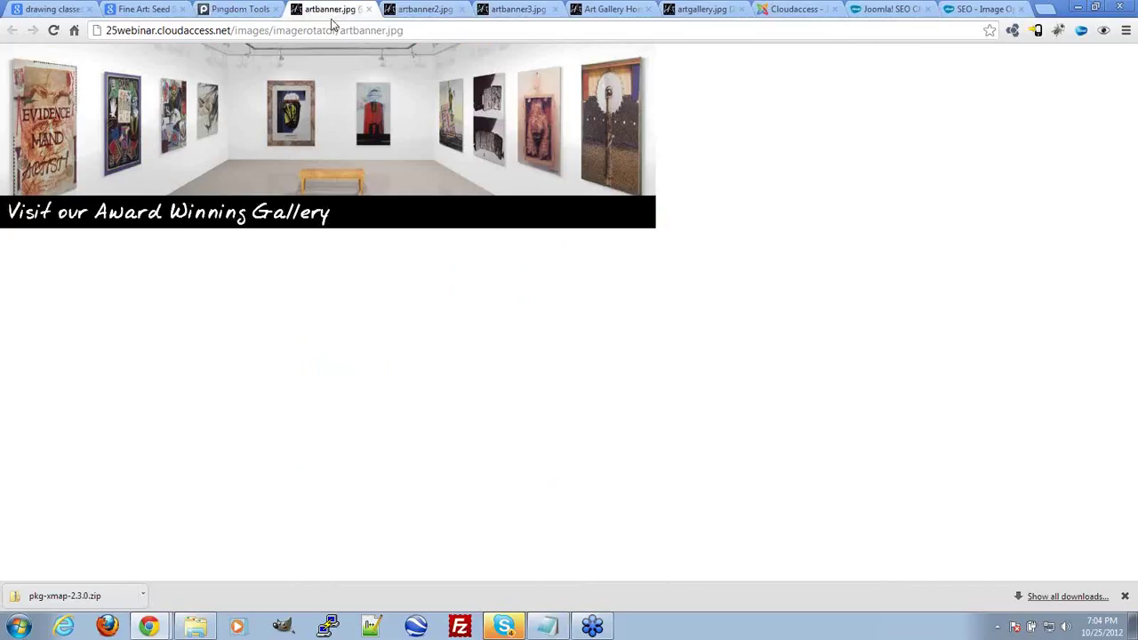
left_click(436, 11)
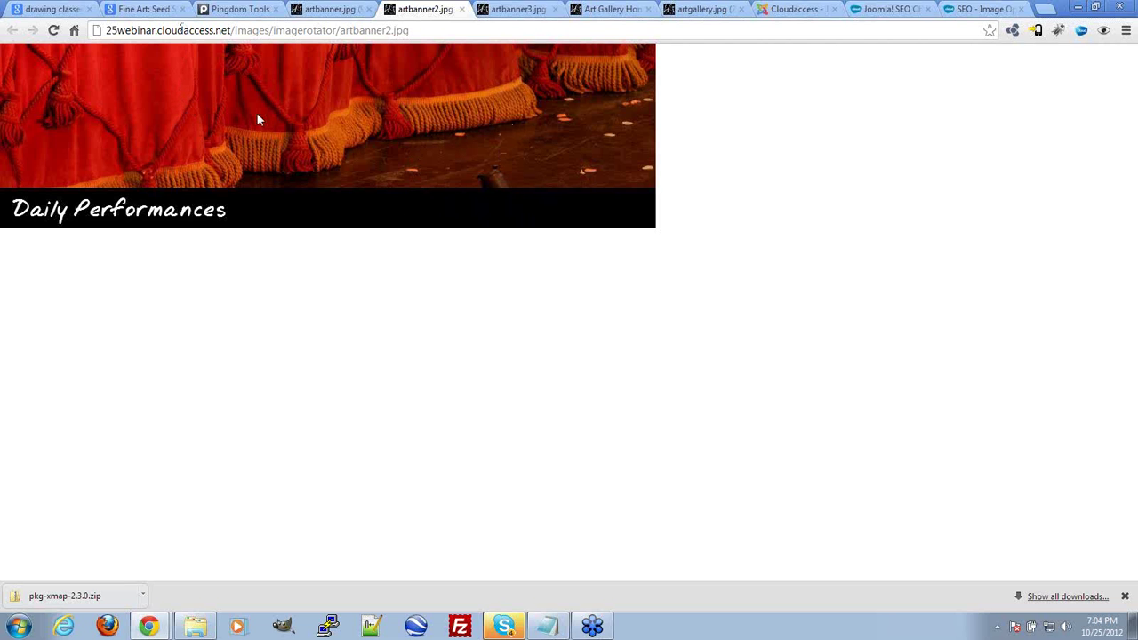
left_click(325, 11)
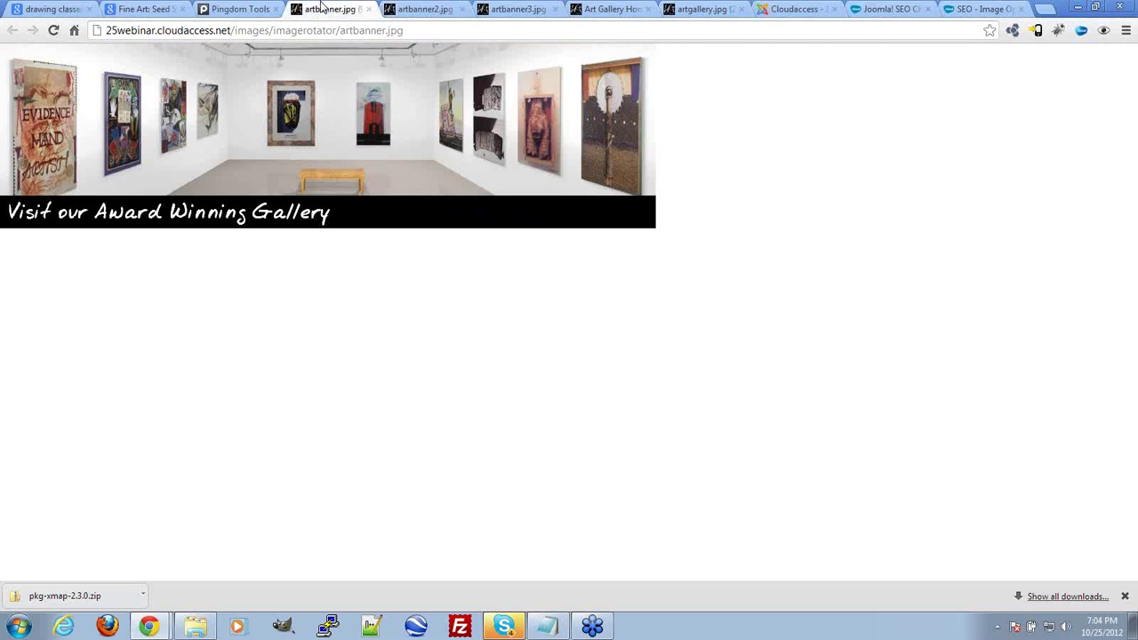
Step: Close the artbanner.jpg, artbanner2.jpg and artbanner3.jpg tabs and return to the load test's request list
left_click(369, 9)
left_click(369, 10)
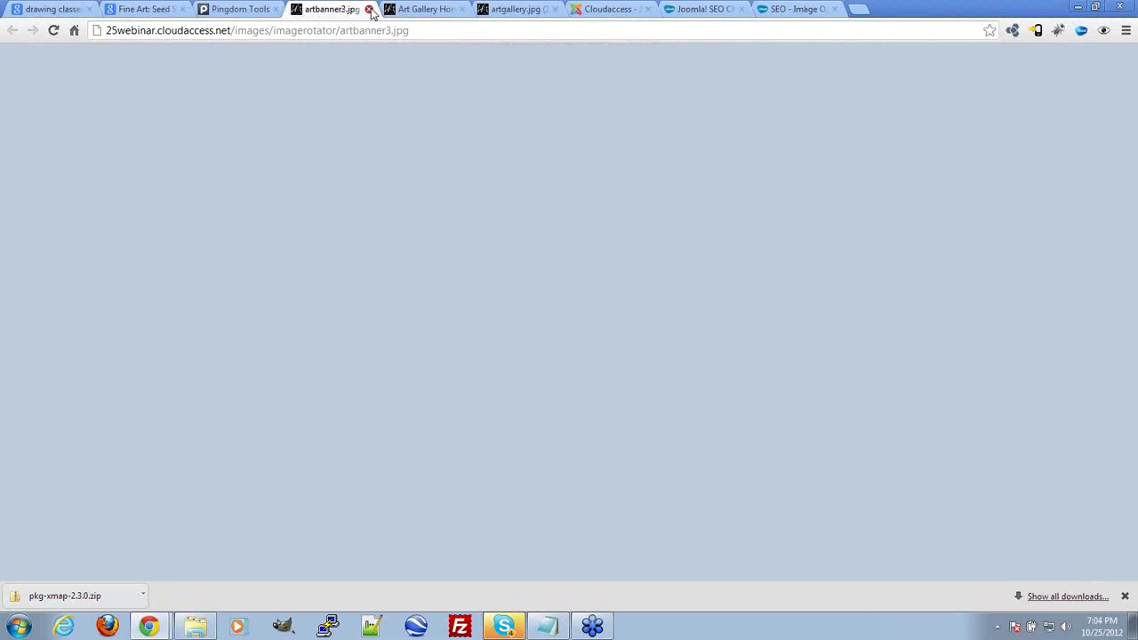
left_click(369, 10)
double_click(521, 250)
left_click_drag(521, 251, 494, 192)
left_click(516, 173)
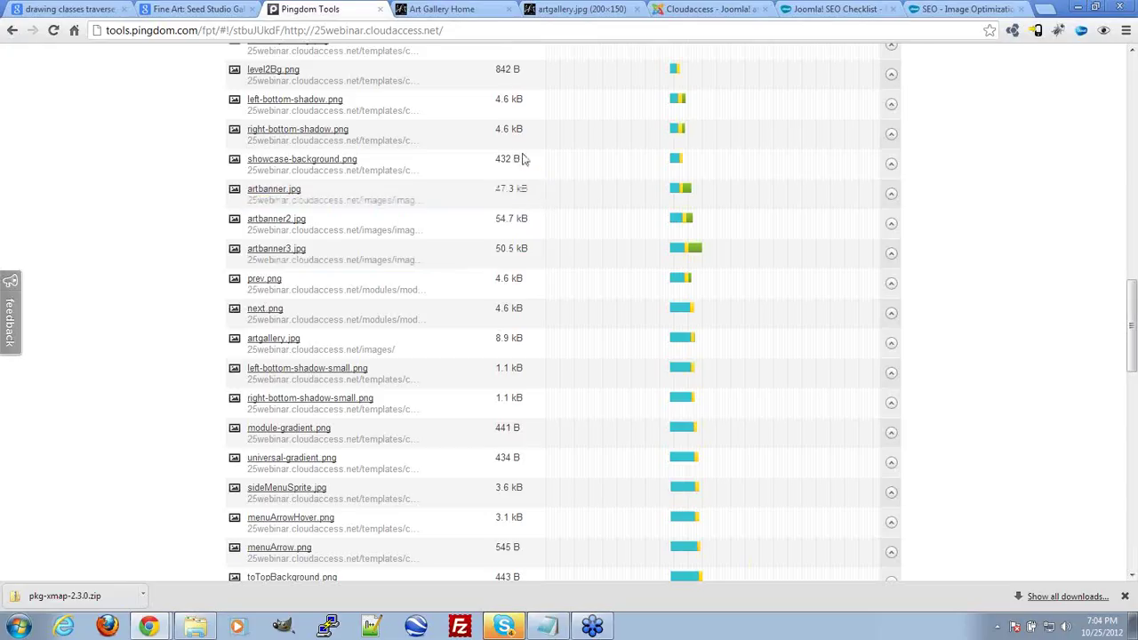
Step: Compare the load timing of pattern_10.png in the waterfall list with the overall page load time and page size
scroll(551, 259, "up", 6)
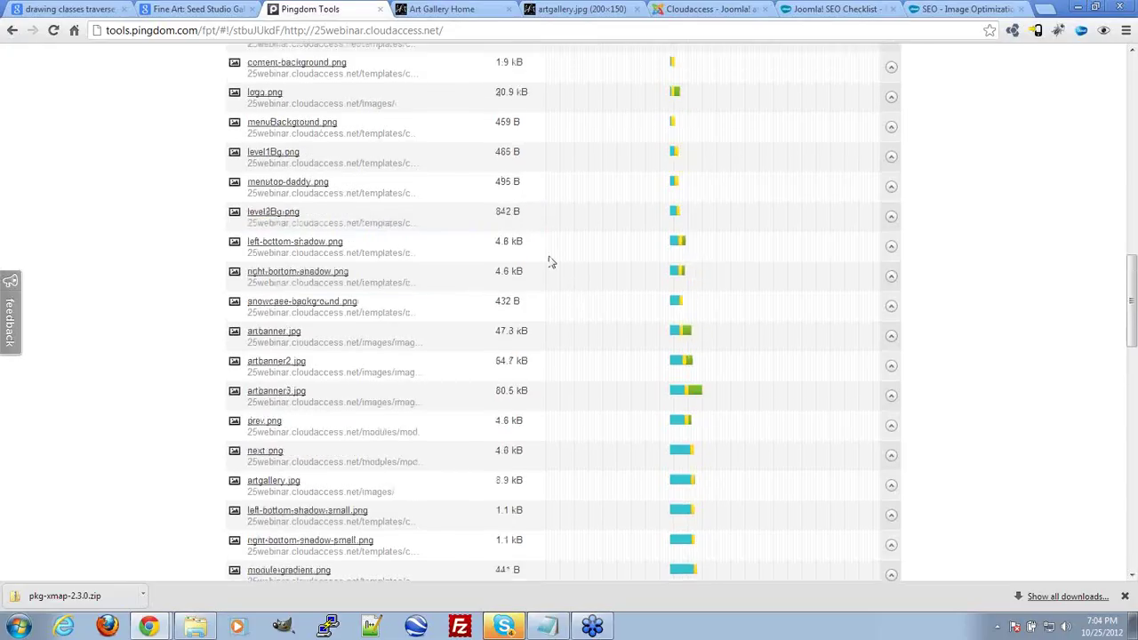
mouse_move(760, 336)
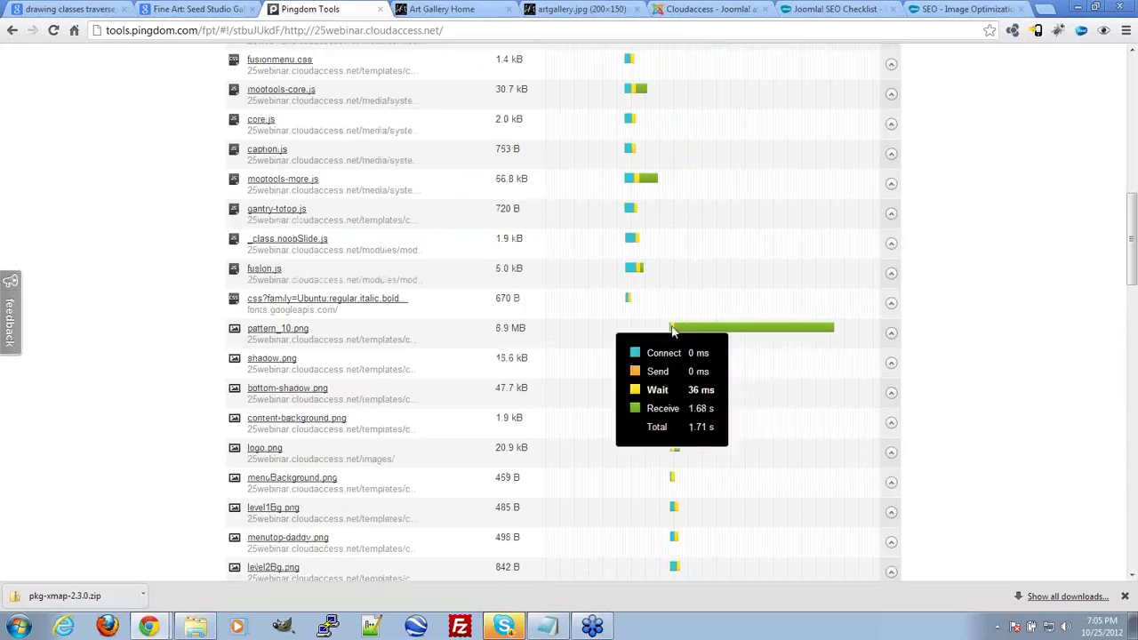
scroll(1049, 317, "up", 6)
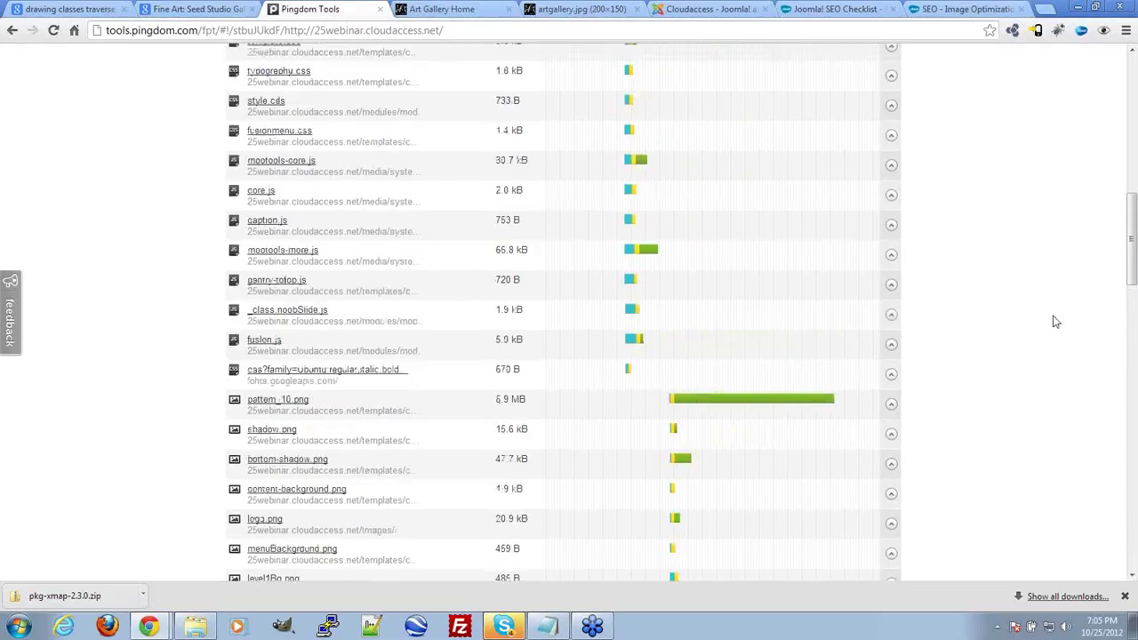
scroll(1085, 410, "up", 3)
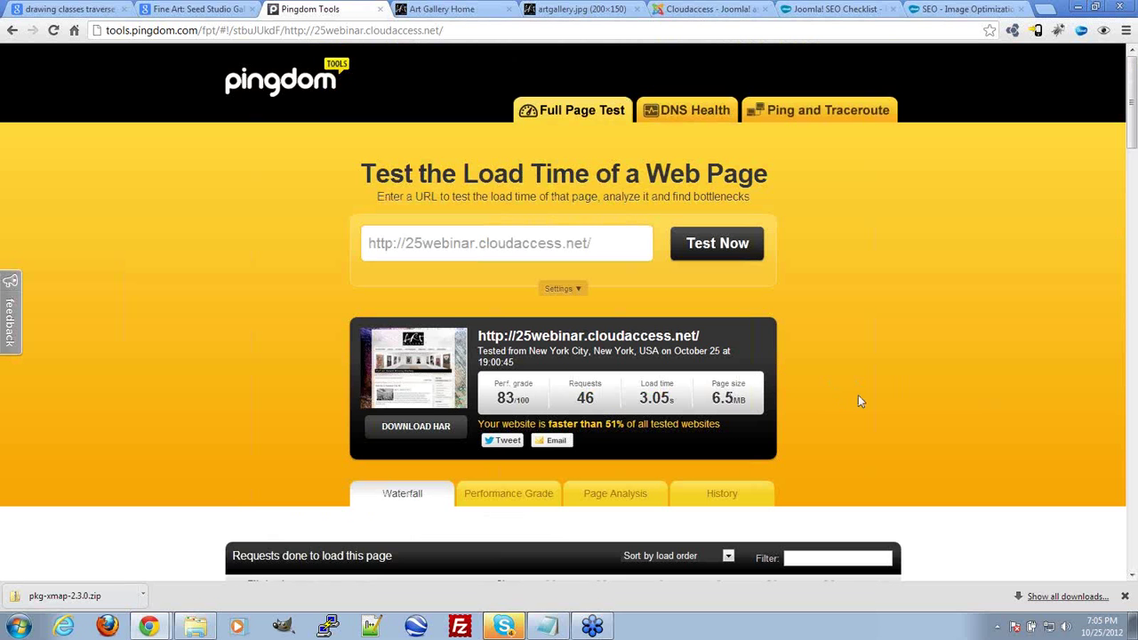
scroll(948, 446, "down", 10)
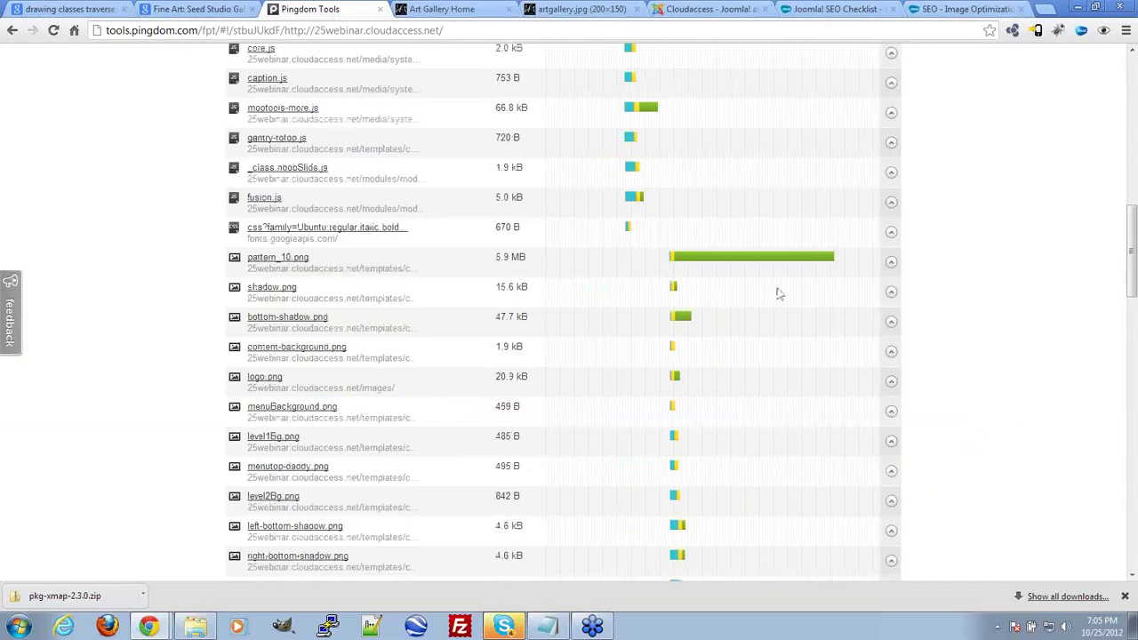
mouse_move(794, 261)
scroll(1008, 311, "up", 7)
scroll(1020, 322, "up", 2)
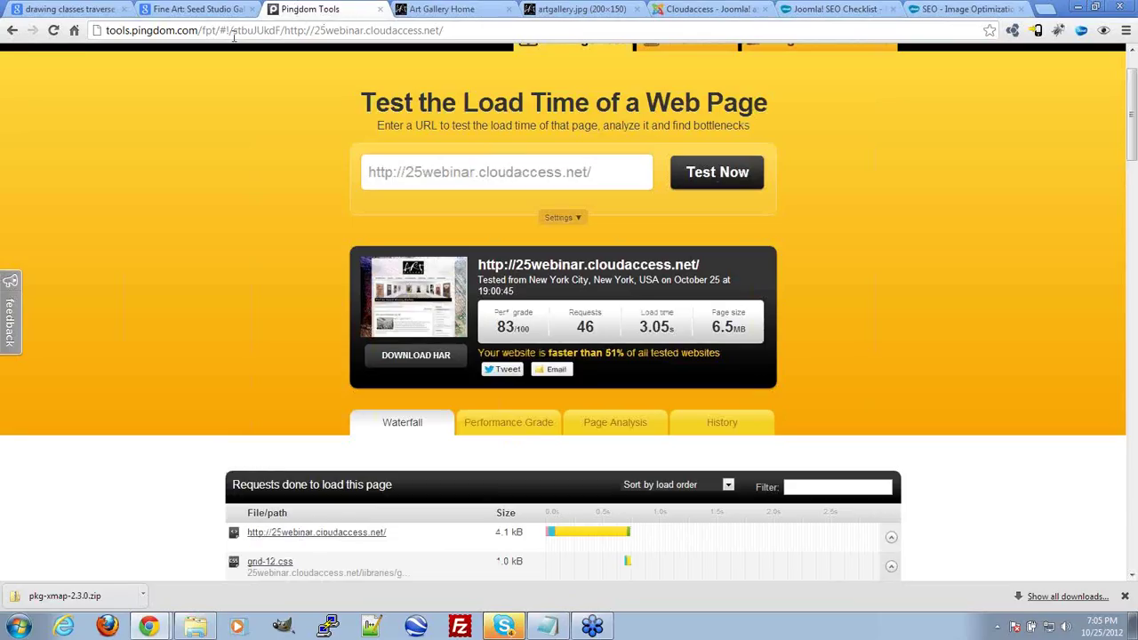
Step: Look over the Art Gallery home page's background, slideshow and logo alongside the Pingdom load test summary
left_click(471, 9)
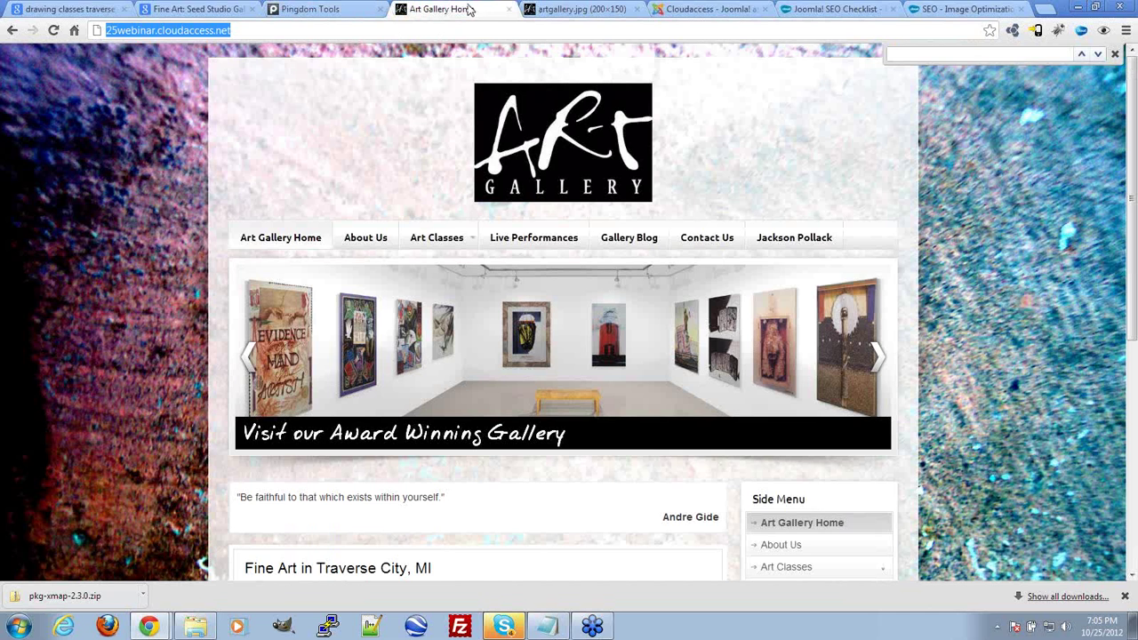
scroll(1079, 432, "down", 3)
scroll(1031, 414, "up", 3)
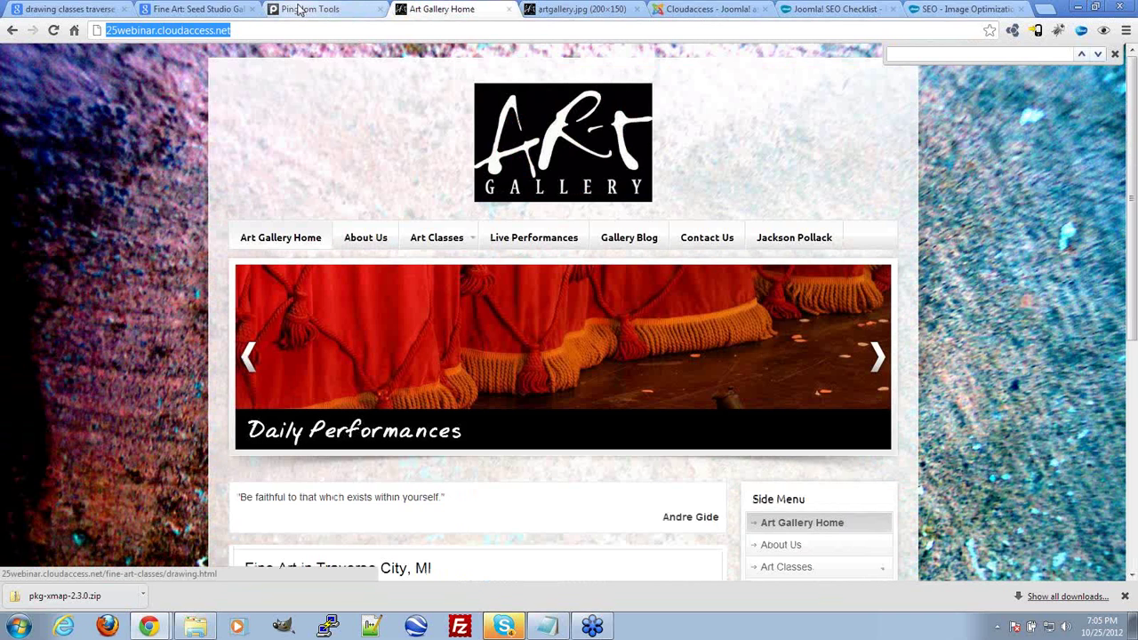
left_click(300, 10)
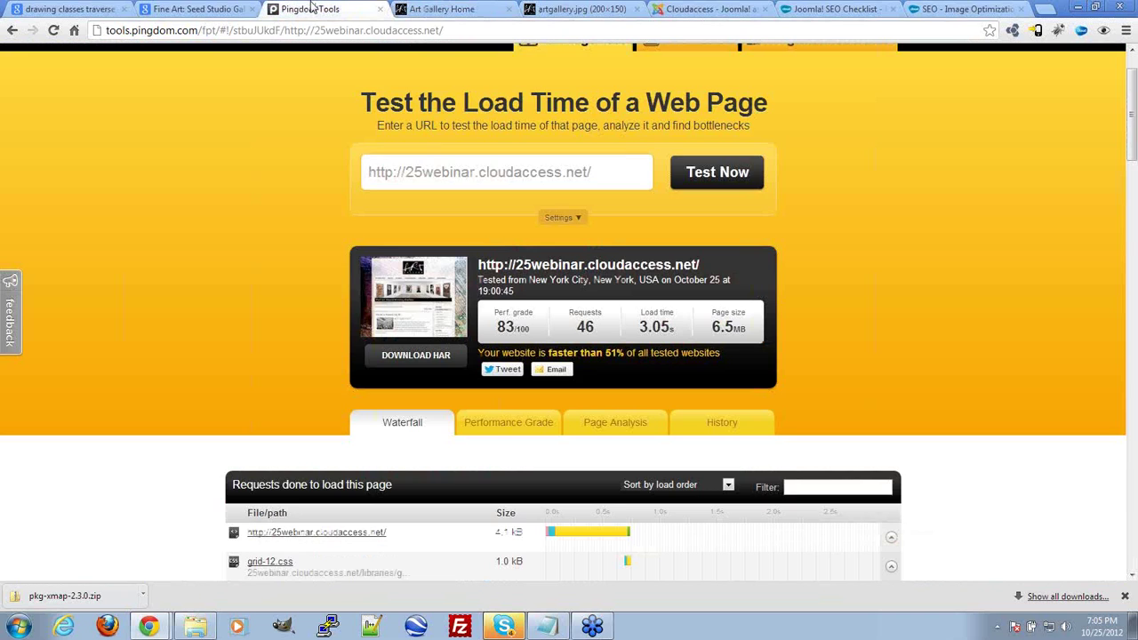
left_click(426, 9)
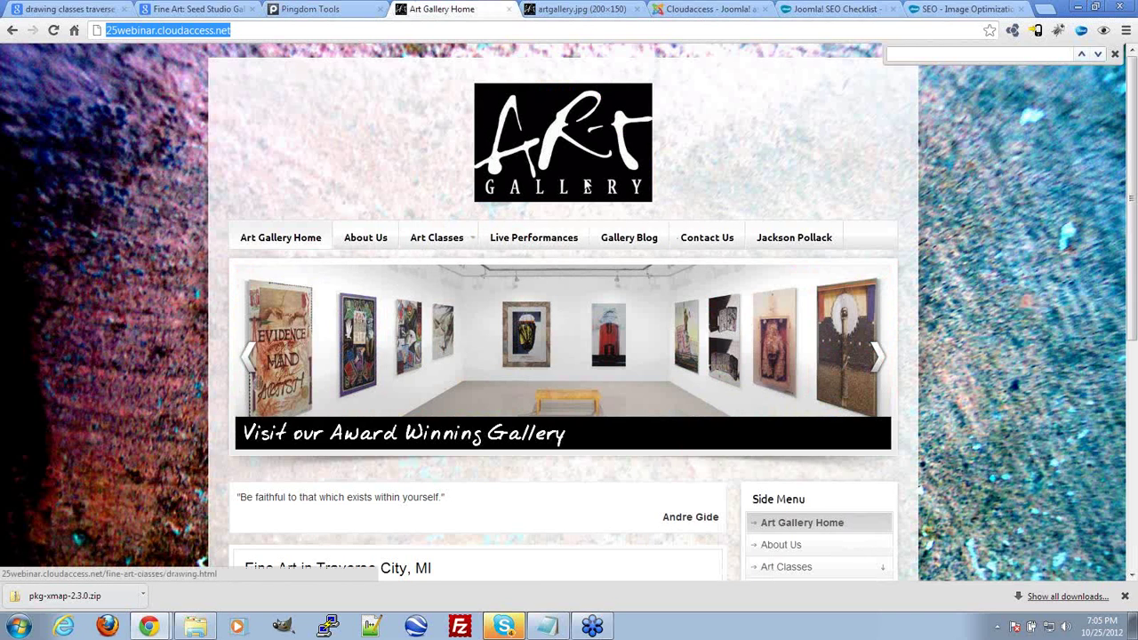
left_click_drag(534, 110, 472, 187)
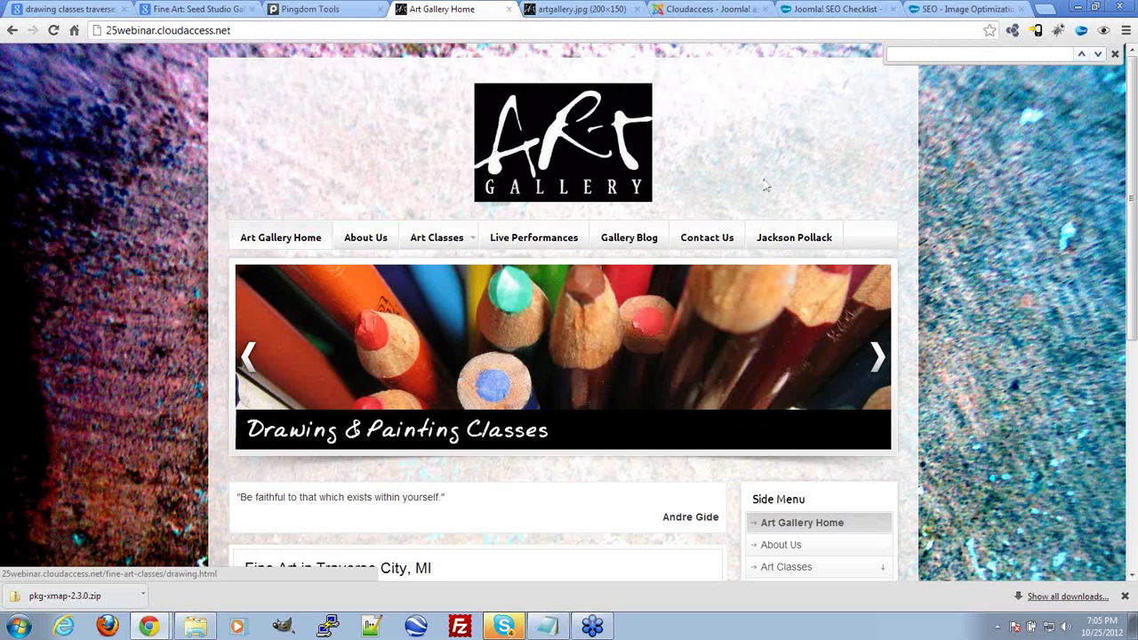
Step: Revisit the SEO Image Optimization article and artgallery.jpg, and open the home page's Daily Performances slideshow image in its own tab
left_click(951, 9)
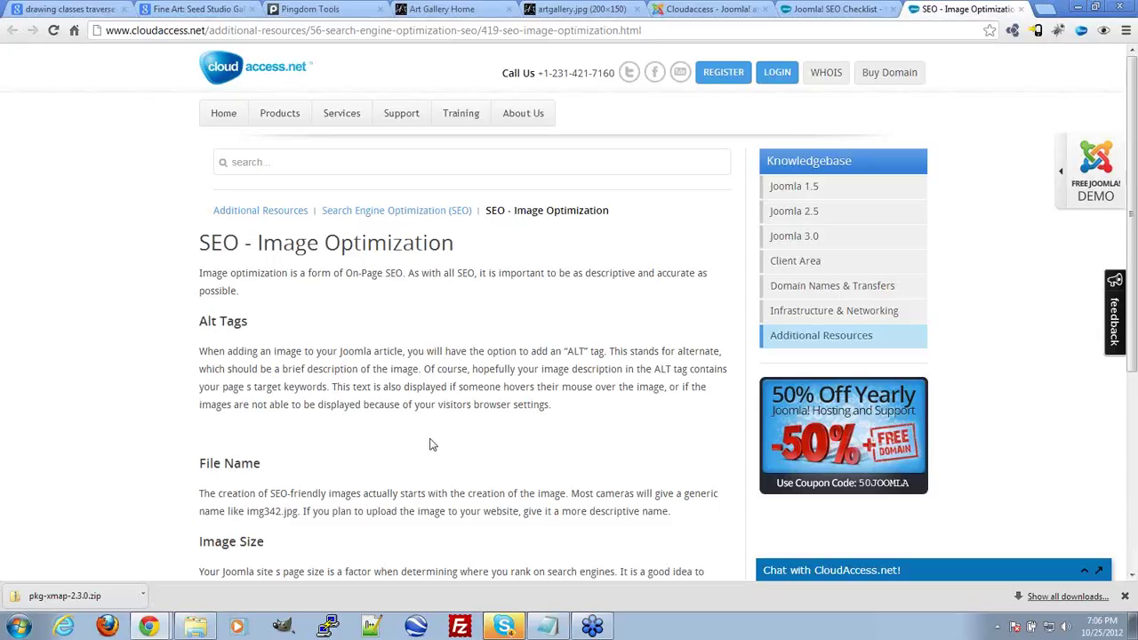
left_click(578, 9)
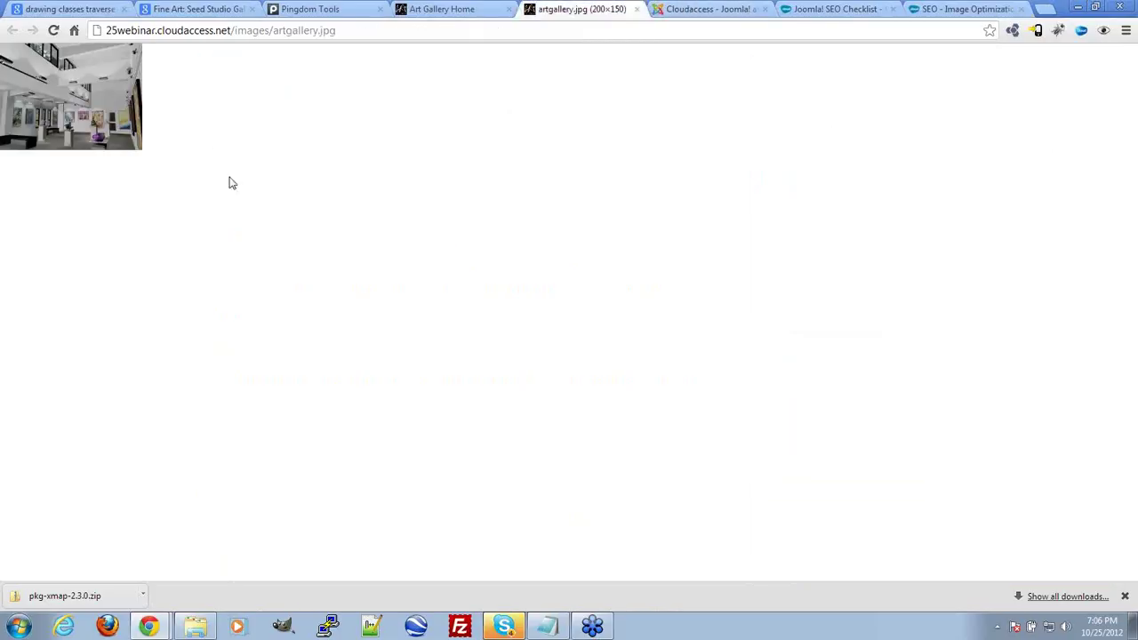
left_click(435, 9)
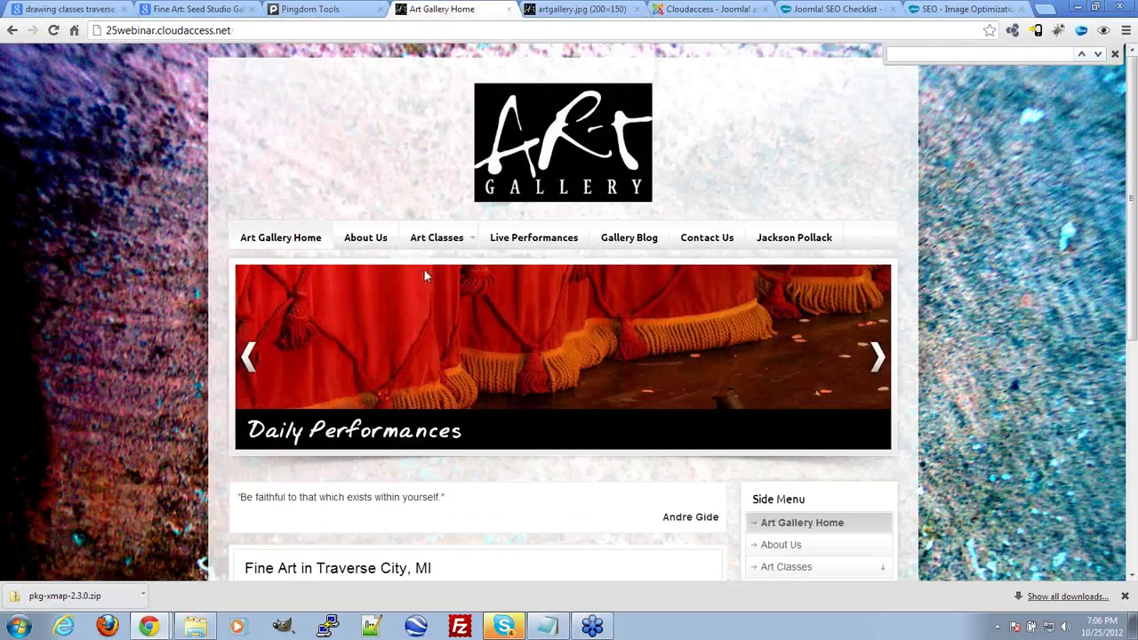
right_click(433, 295)
left_click(537, 352)
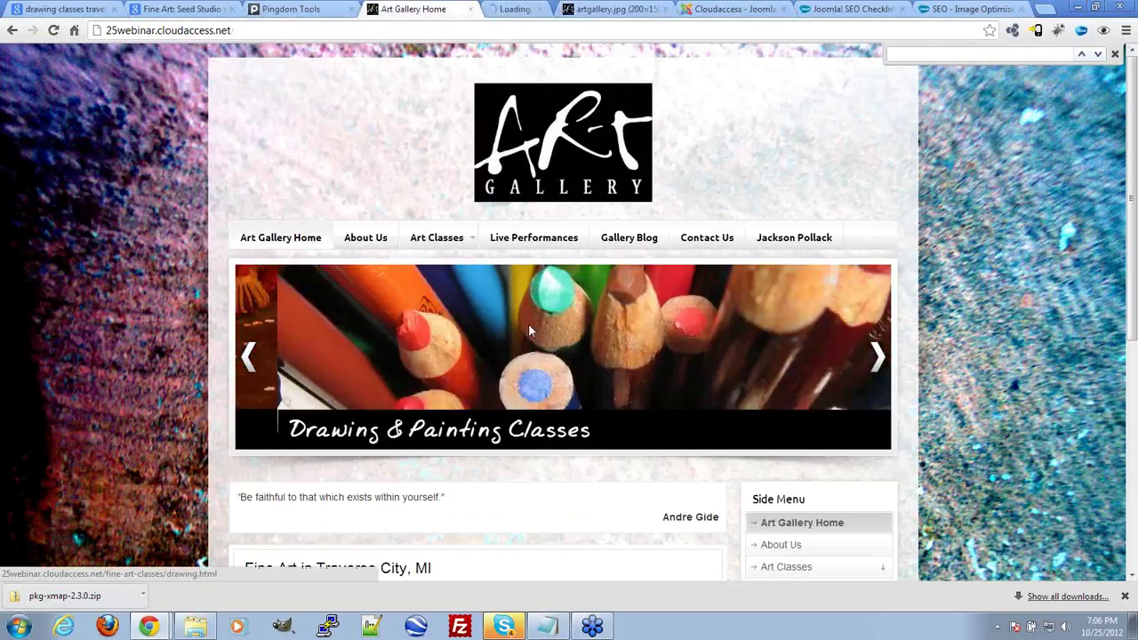
key("ctrl+Tab")
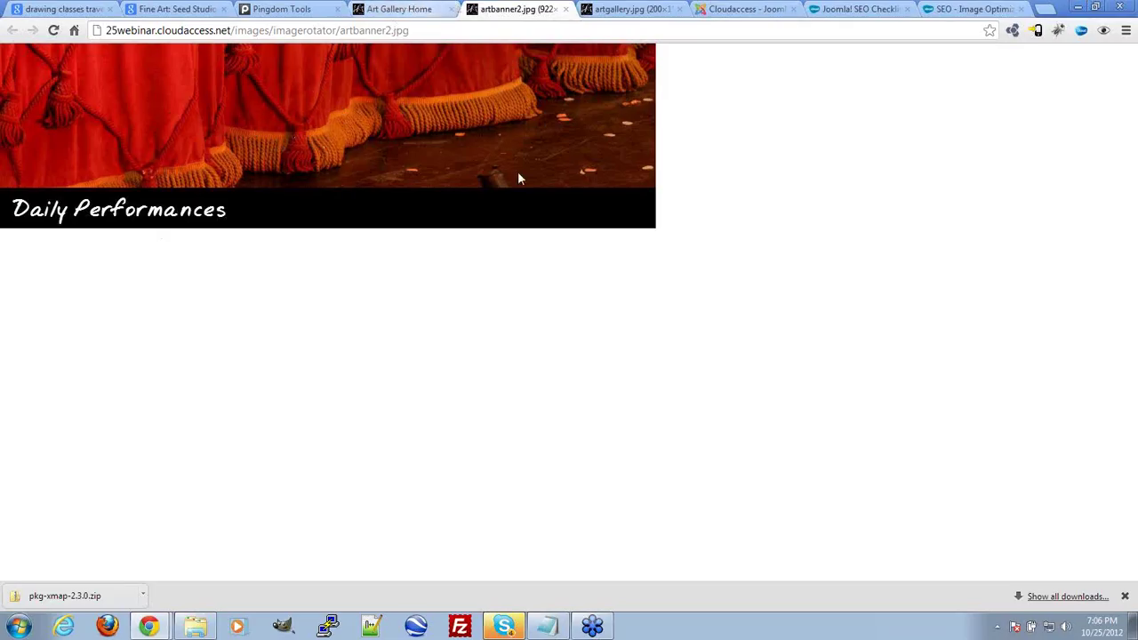
Step: Review the images across the Art Gallery home page, including the logo, and return to the standalone artbanner2.jpg image
left_click(396, 8)
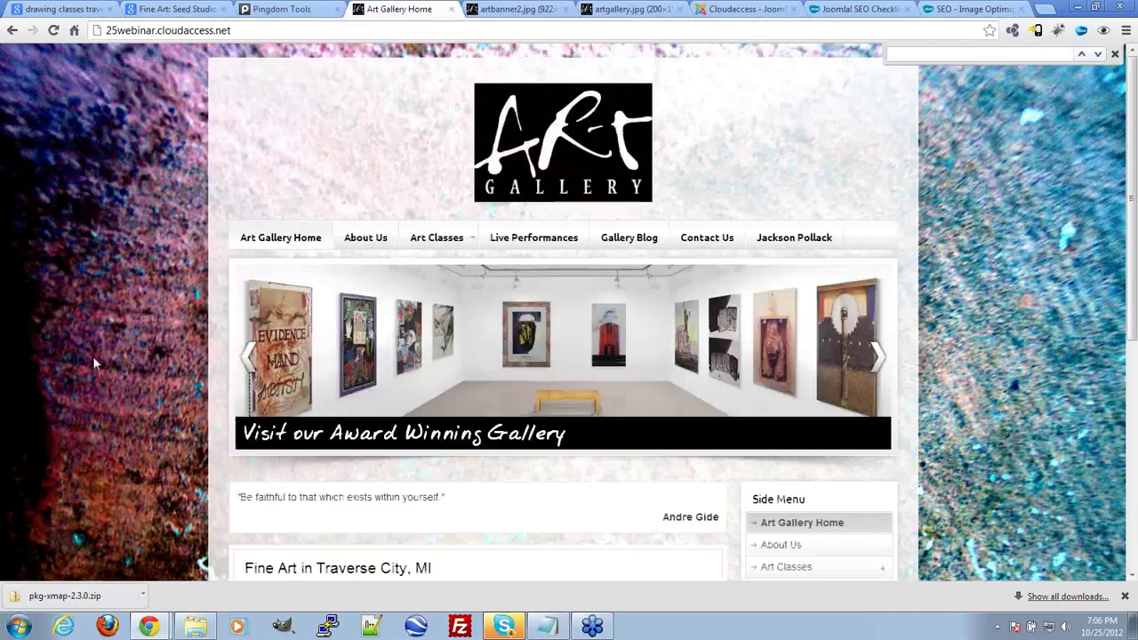
scroll(104, 357, "down", 1)
scroll(107, 361, "down", 1)
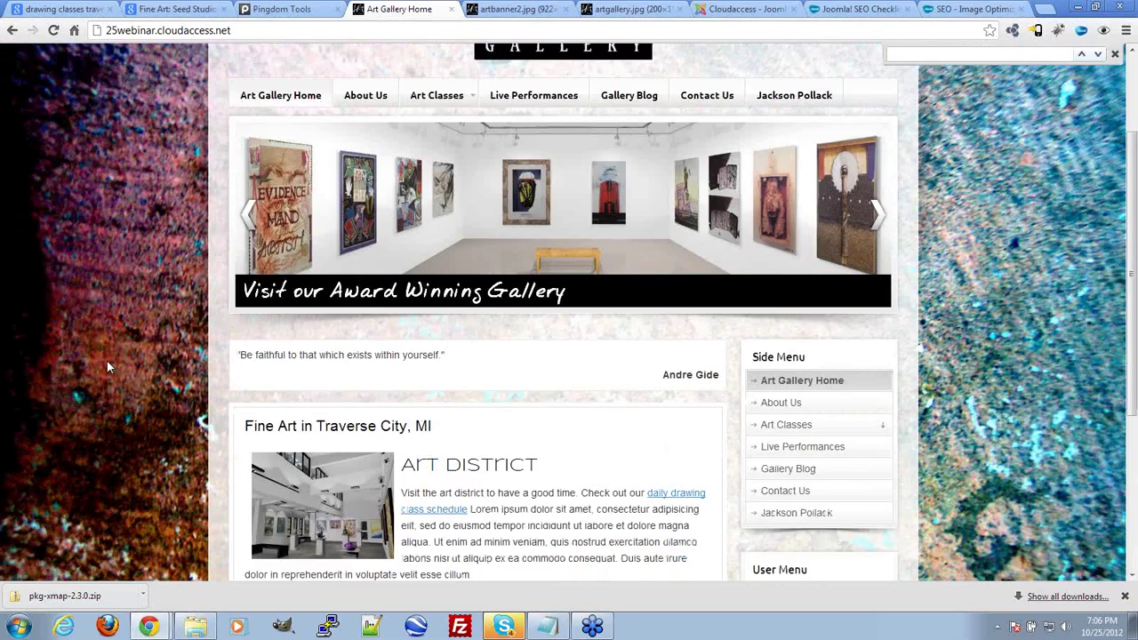
scroll(106, 367, "down", 3)
scroll(112, 370, "up", 5)
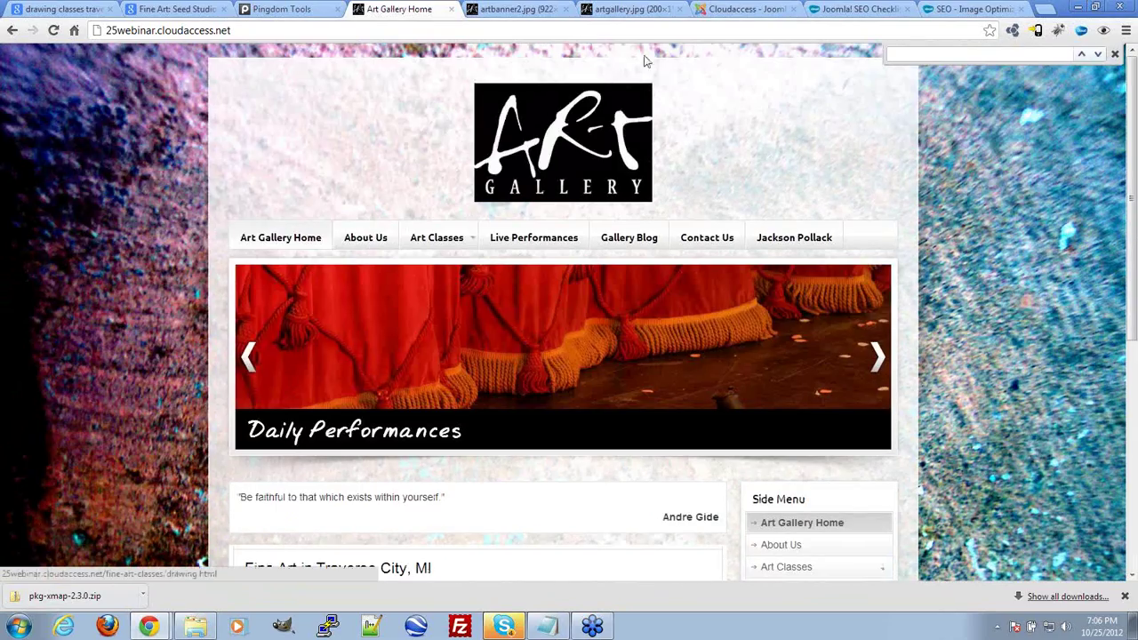
mouse_move(533, 129)
left_mouse_down()
mouse_move(610, 187)
mouse_move(569, 142)
mouse_move(628, 157)
left_mouse_up()
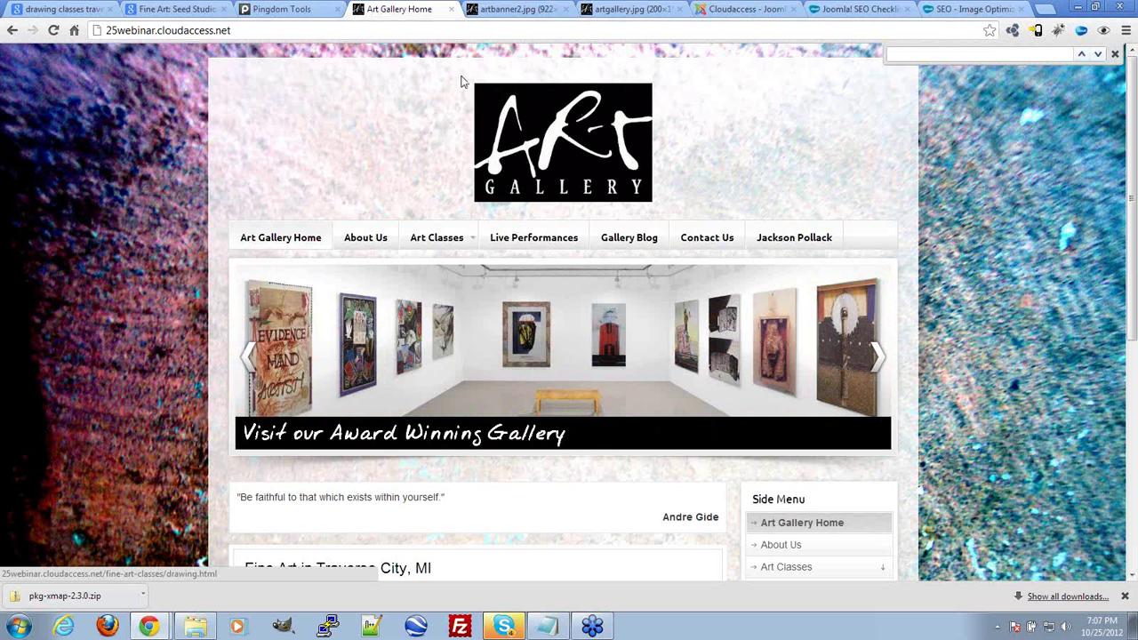
left_click(529, 8)
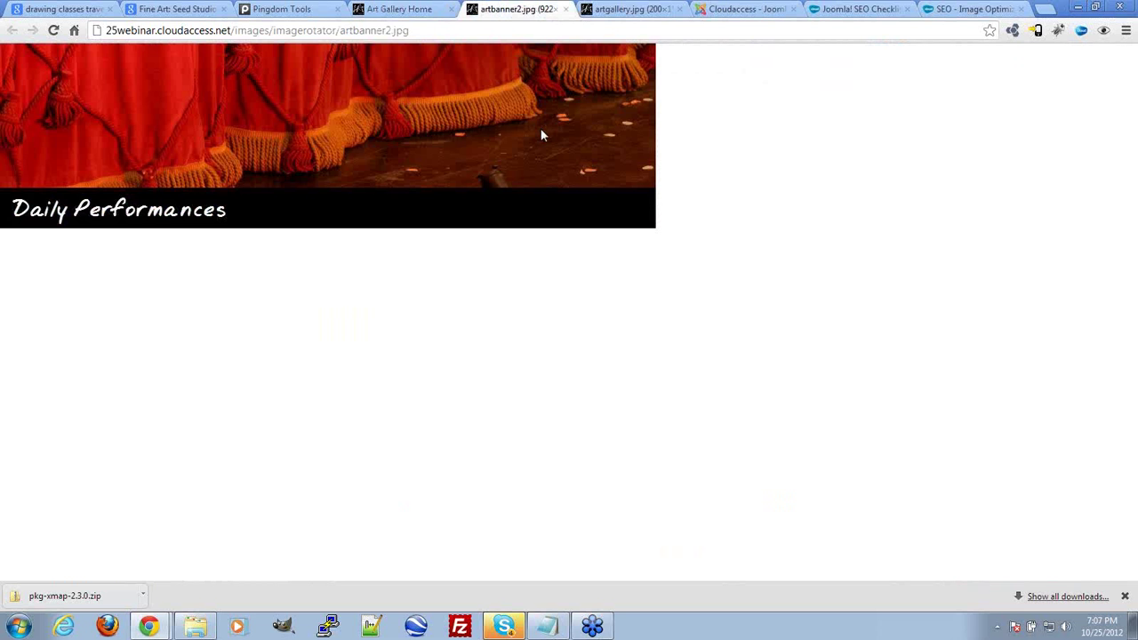
Step: Close the artbanner2.jpg image and open the CloudAccess.net home page from the SEO - Image Optimization article
left_click(565, 9)
key("ctrl+9")
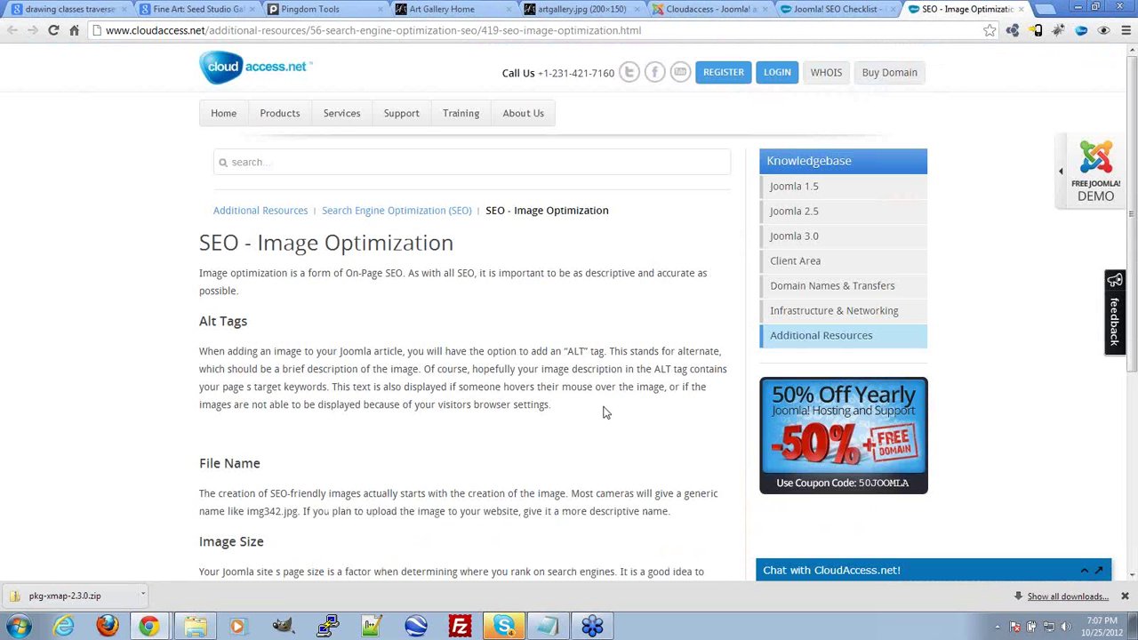
left_click(223, 113)
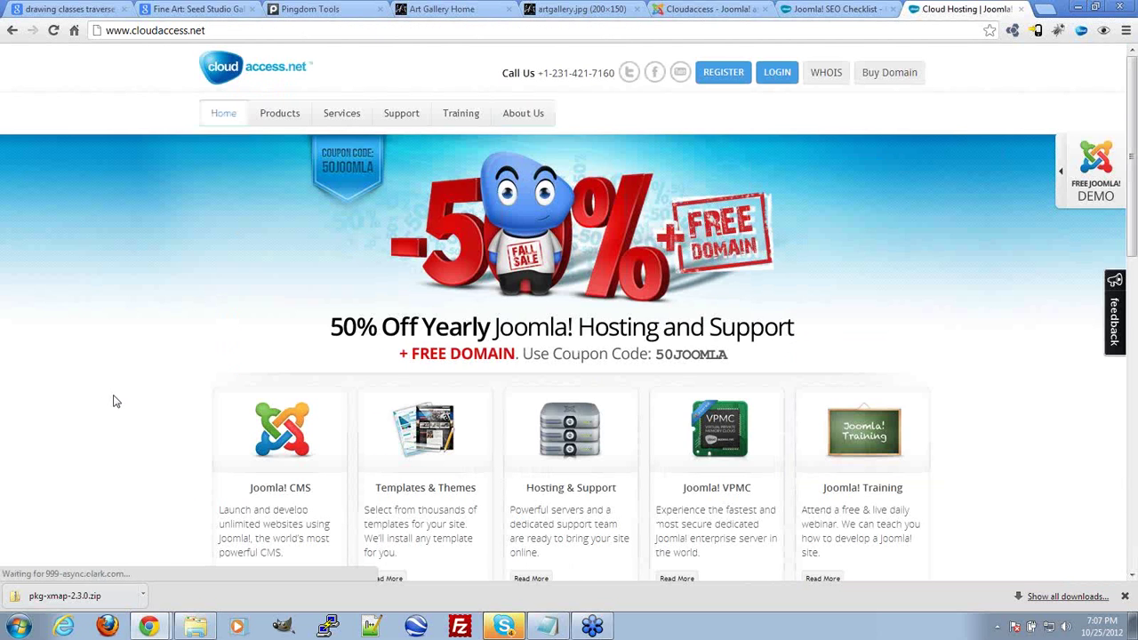
Step: Look through the CloudAccess.net home page, from the promotional banner and service tiles to the customer logos and partner sections
scroll(114, 402, "down", 9)
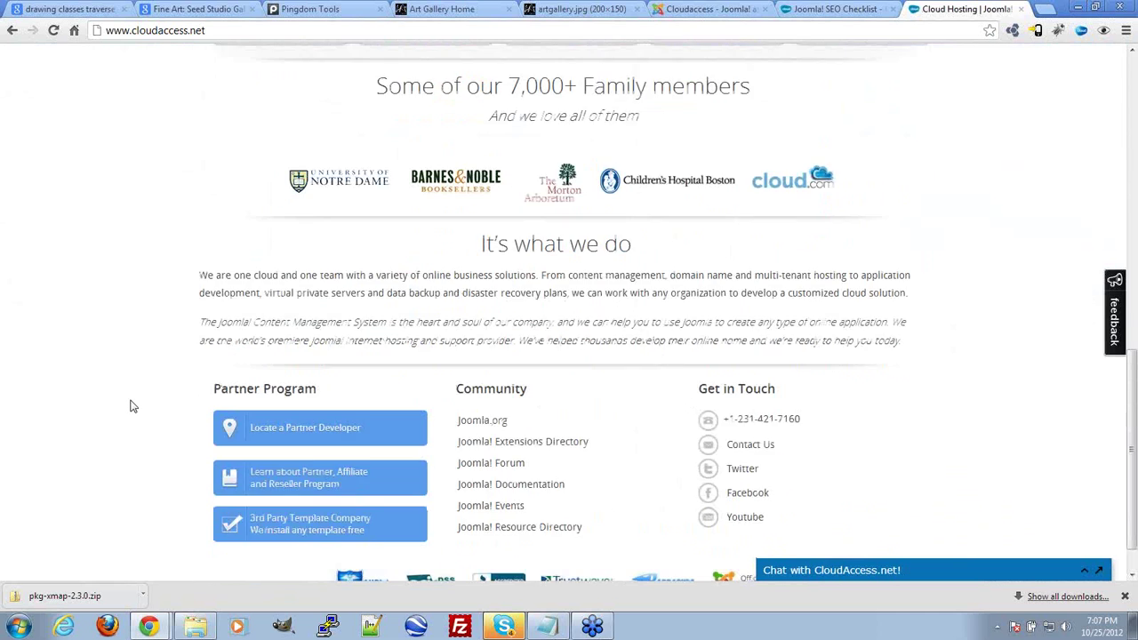
scroll(133, 408, "down", 1)
scroll(496, 300, "up", 4)
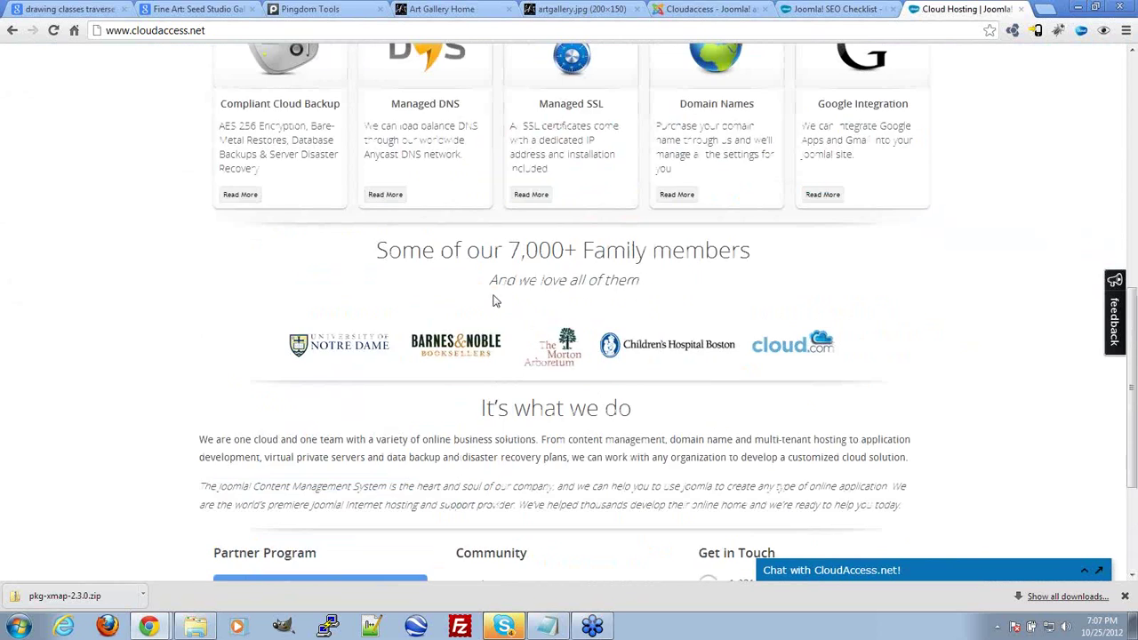
scroll(523, 431, "up", 1)
scroll(399, 279, "down", 3)
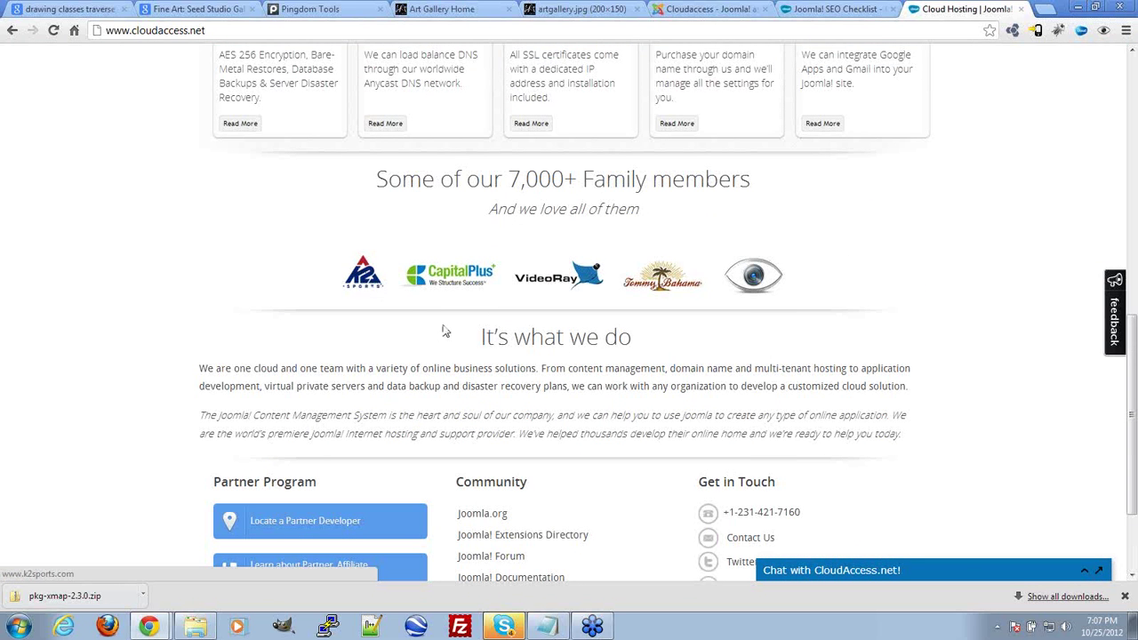
scroll(870, 338, "up", 6)
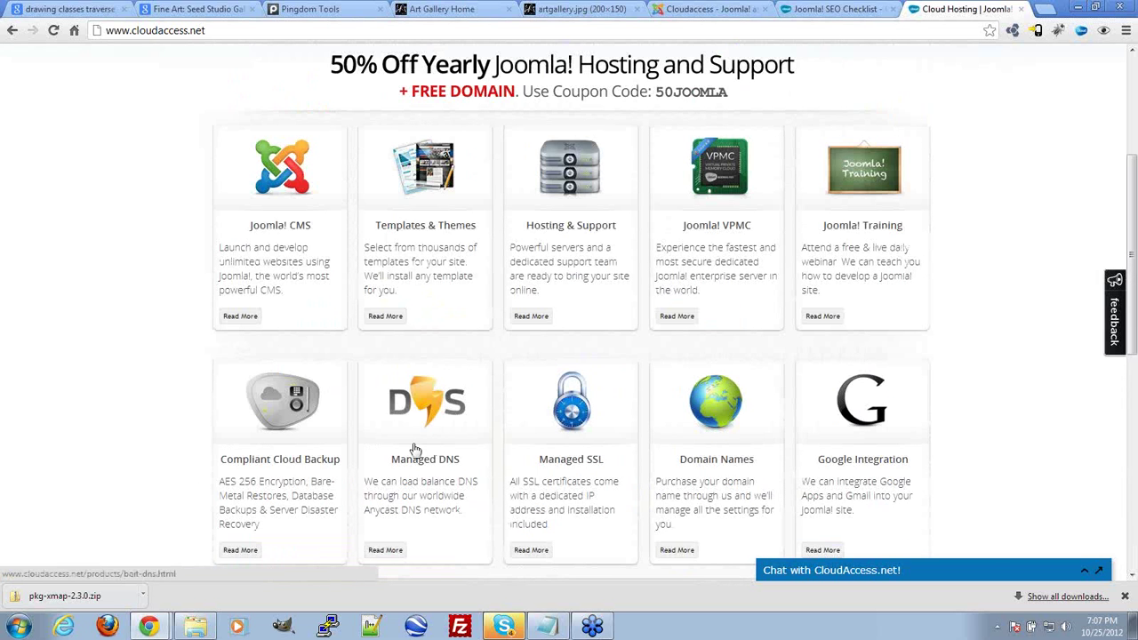
scroll(443, 368, "up", 3)
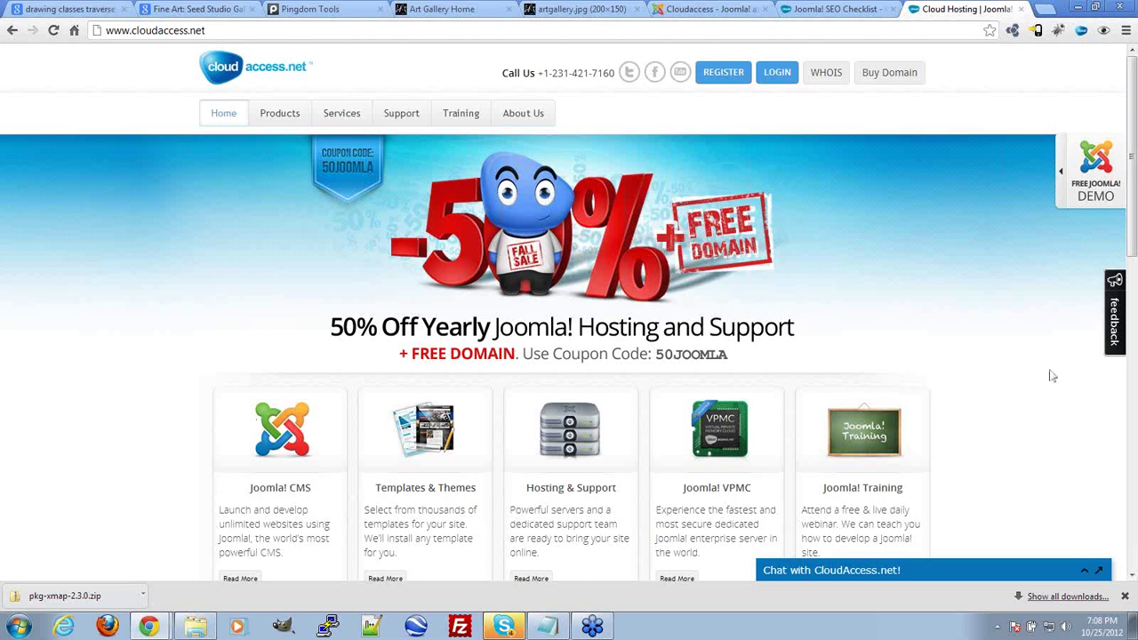
scroll(1046, 373, "down", 4)
scroll(1045, 373, "up", 5)
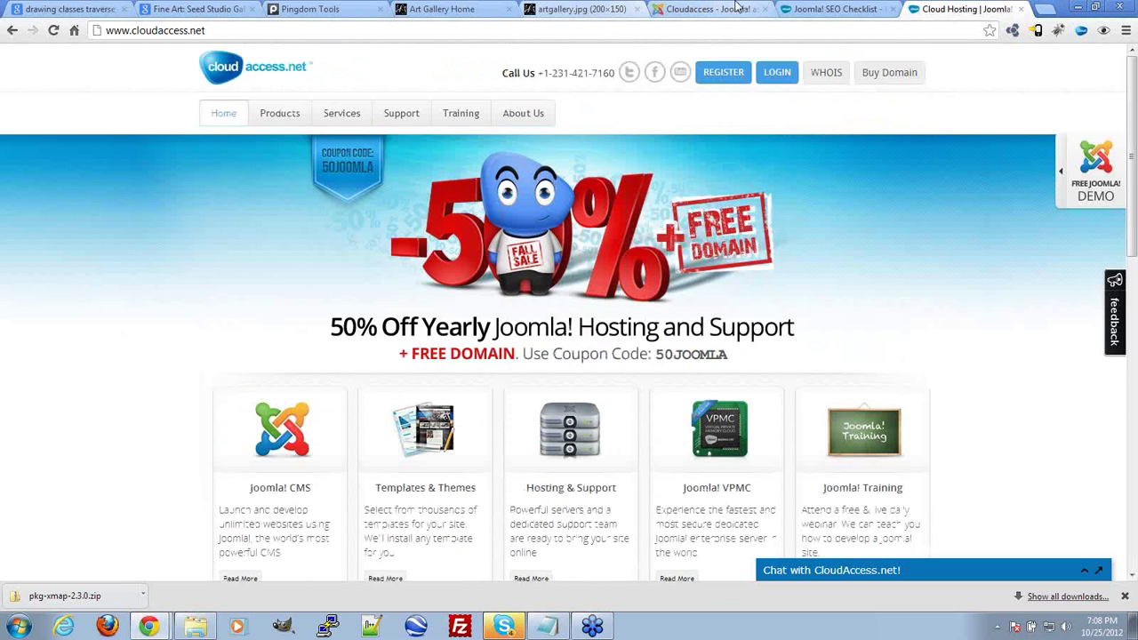
Step: Close the artgallery.jpg image and return to the Art Gallery home page
left_click(633, 9)
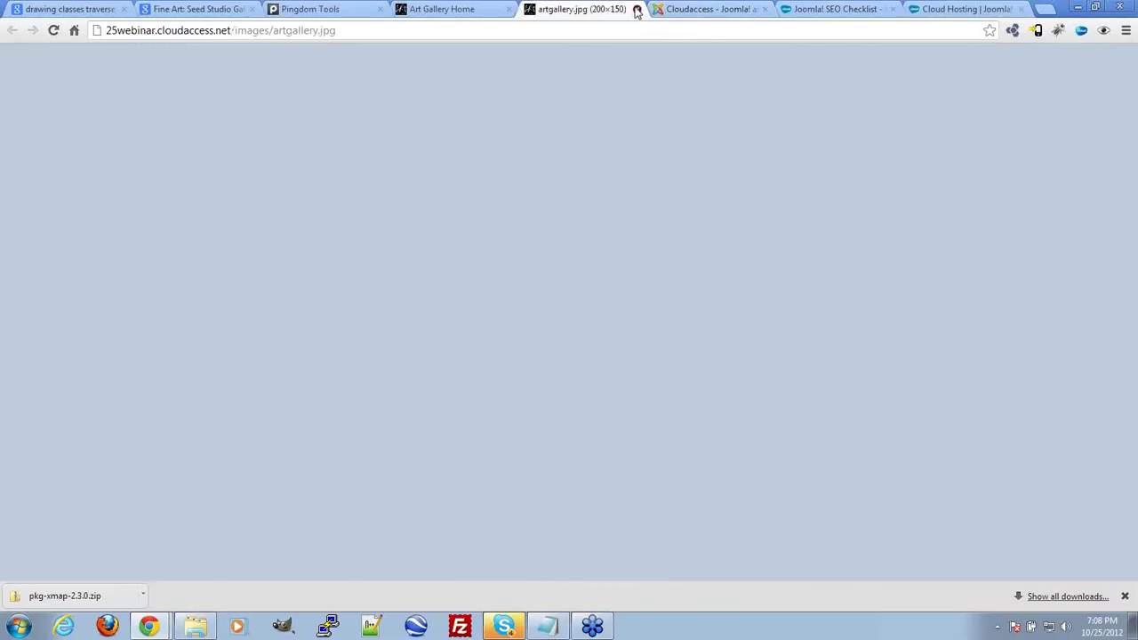
left_click(636, 9)
left_click(445, 9)
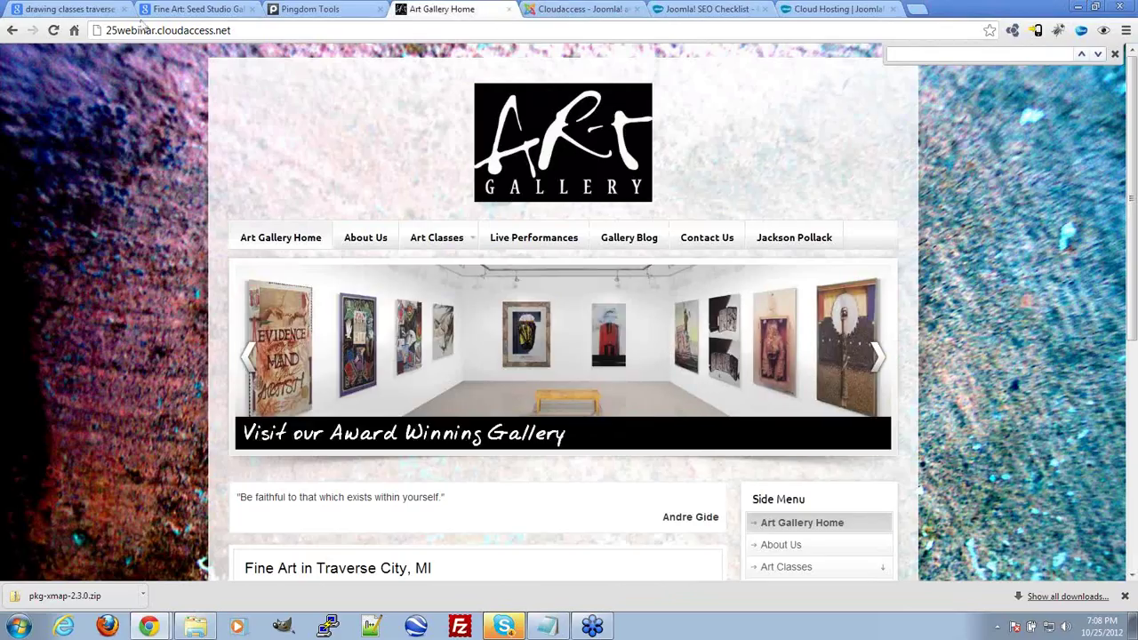
Step: Highlight the paragraph under item 9, Inbound Links, in the Joomla! SEO Checklist
left_click(752, 9)
scroll(242, 307, "down", 2)
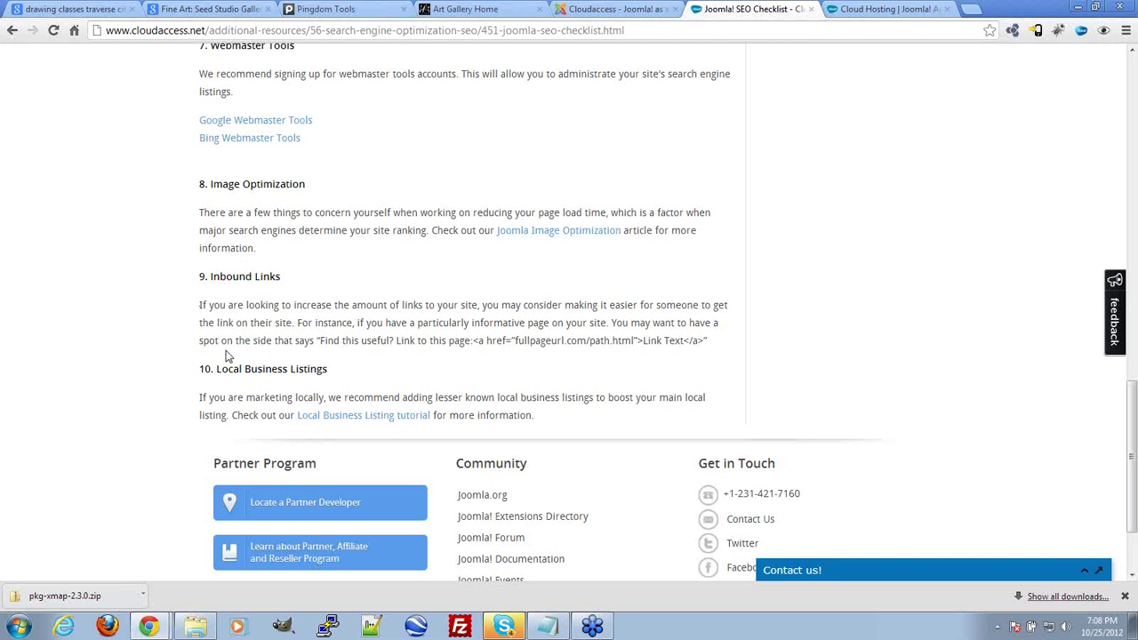
left_click_drag(203, 303, 737, 337)
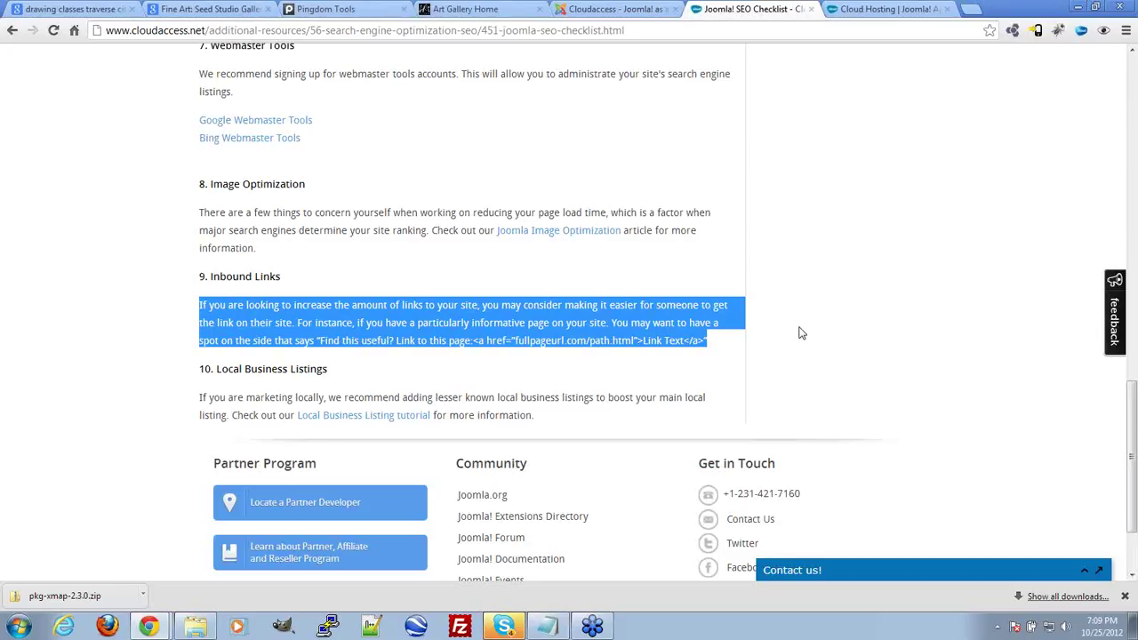
Step: Open the Drawing page under Art Classes on the Art Gallery site
left_click(471, 9)
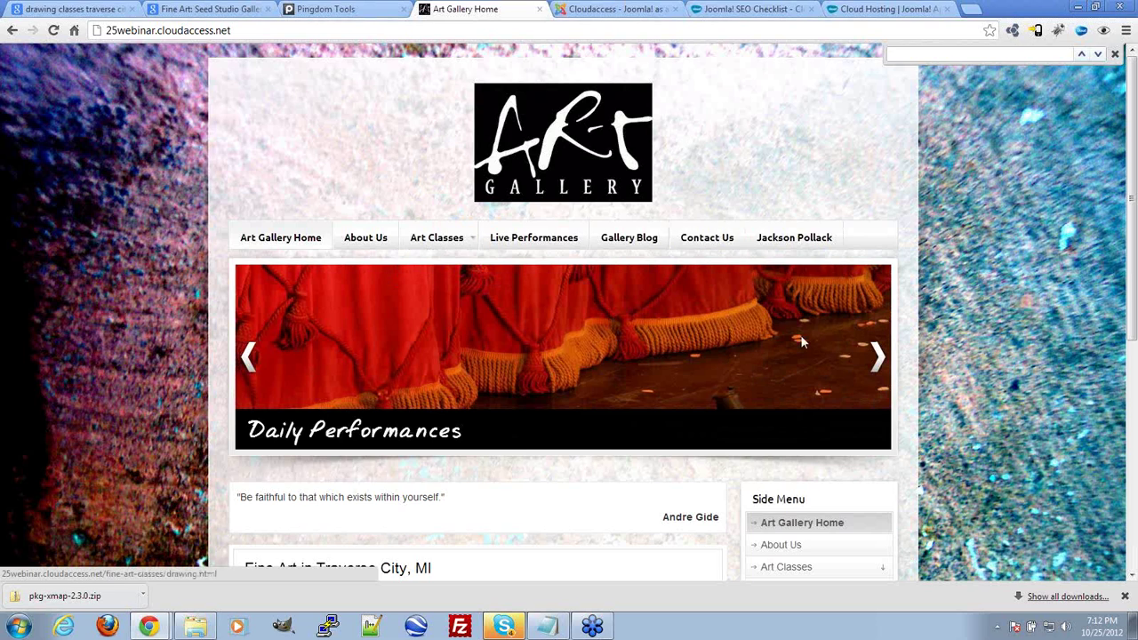
scroll(876, 360, "down", 2)
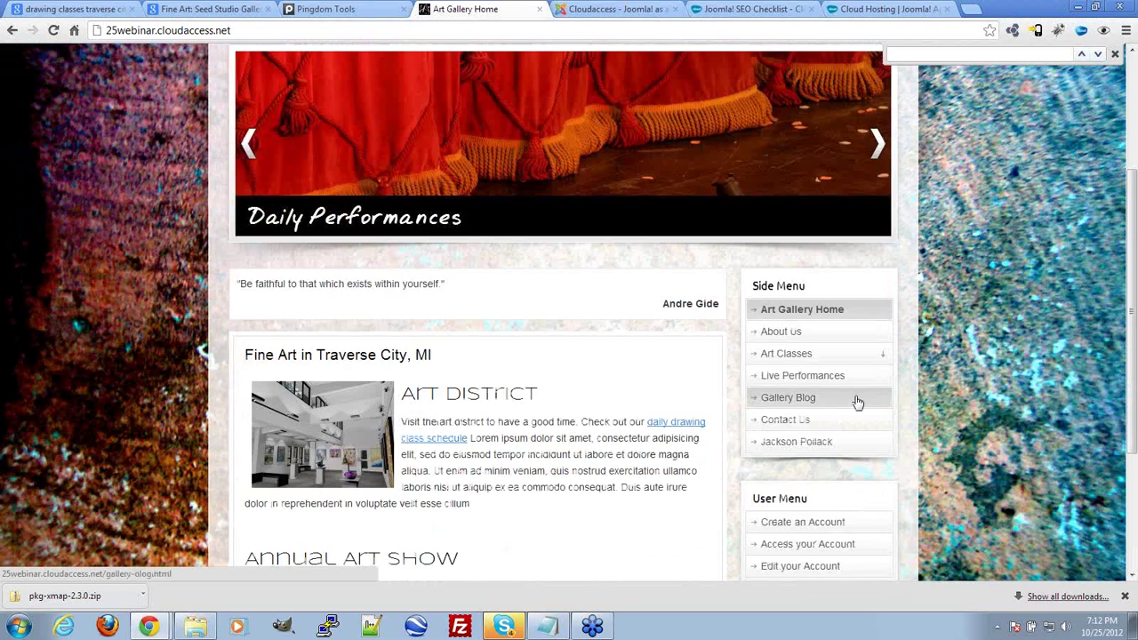
scroll(858, 402, "up", 2)
mouse_move(452, 257)
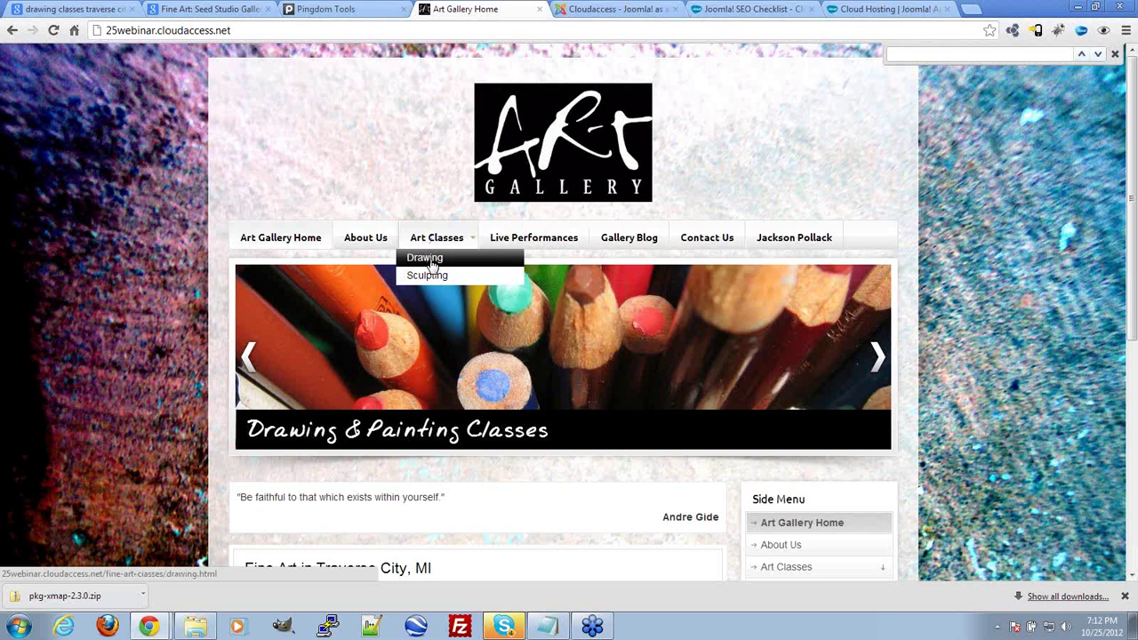
left_click(432, 260)
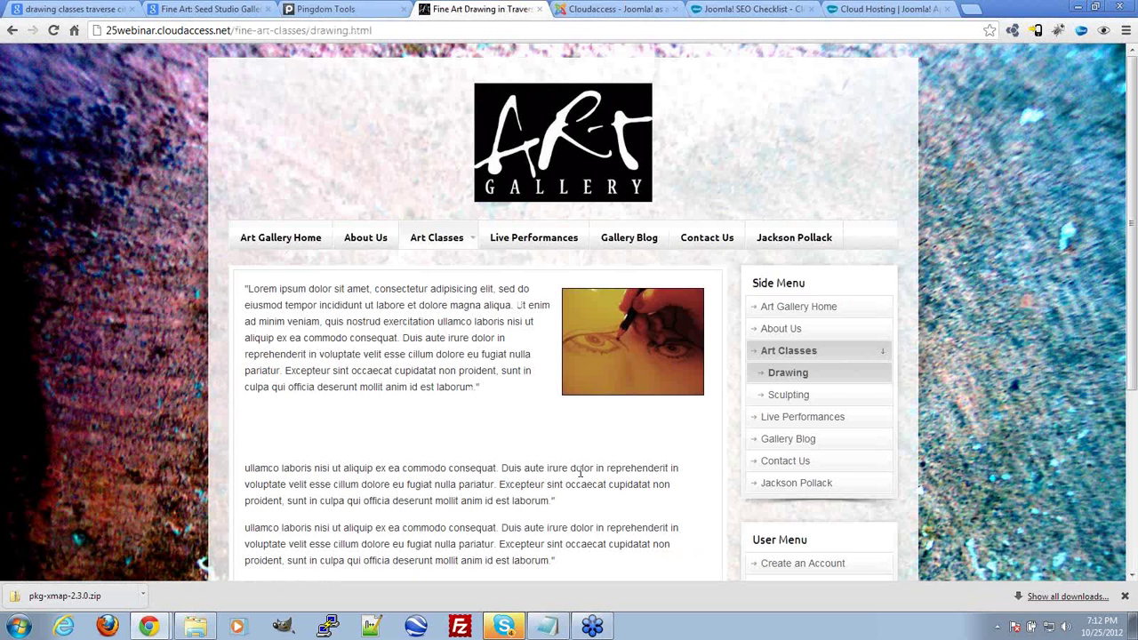
Step: Find the "Daily Drawing Class Schedule" line on the Drawing page and highlight it for inspection
scroll(578, 471, "down", 3)
mouse_move(379, 302)
left_mouse_down()
mouse_move(242, 306)
mouse_move(400, 303)
left_mouse_up()
left_click(244, 305)
left_click(414, 330)
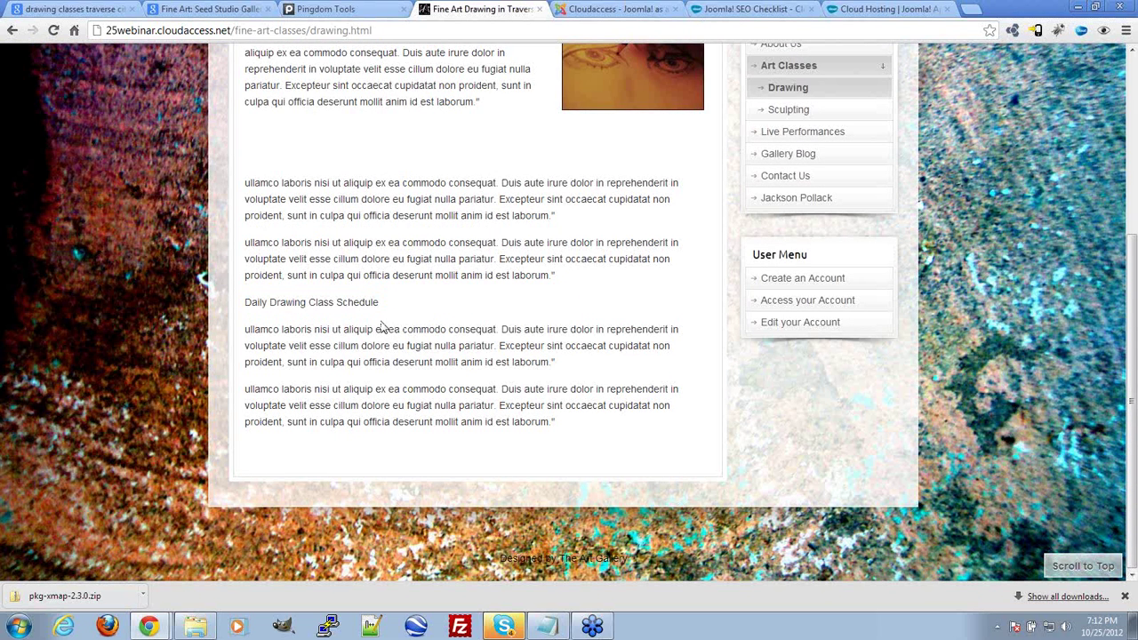
left_click(379, 308)
type(",")
key("BackSpace")
left_click_drag(248, 304, 386, 305)
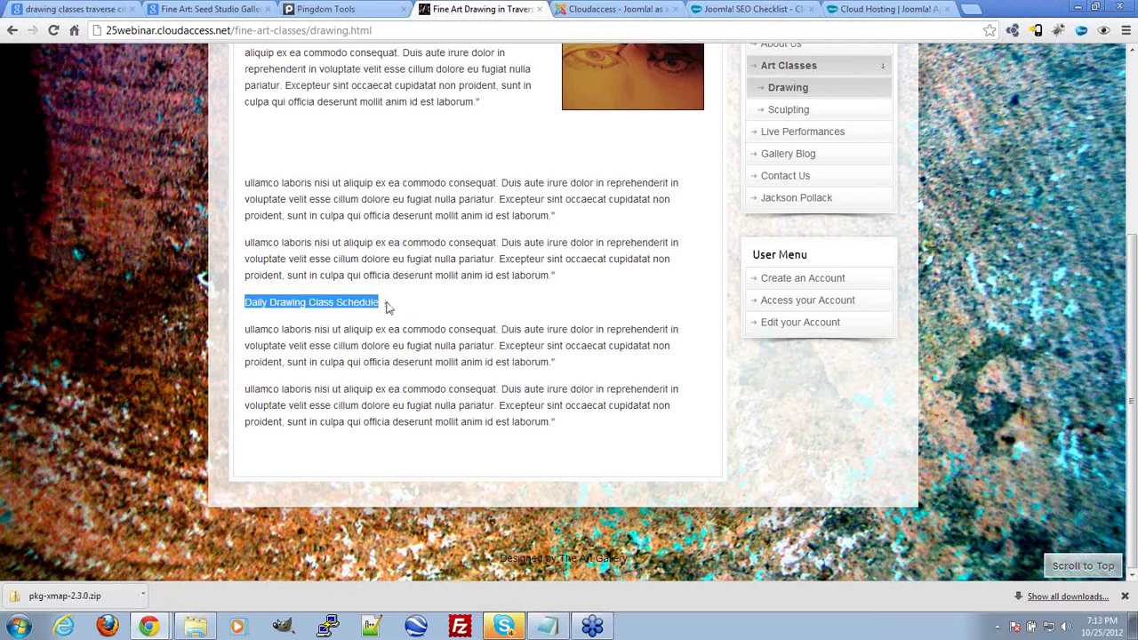
left_click(390, 309)
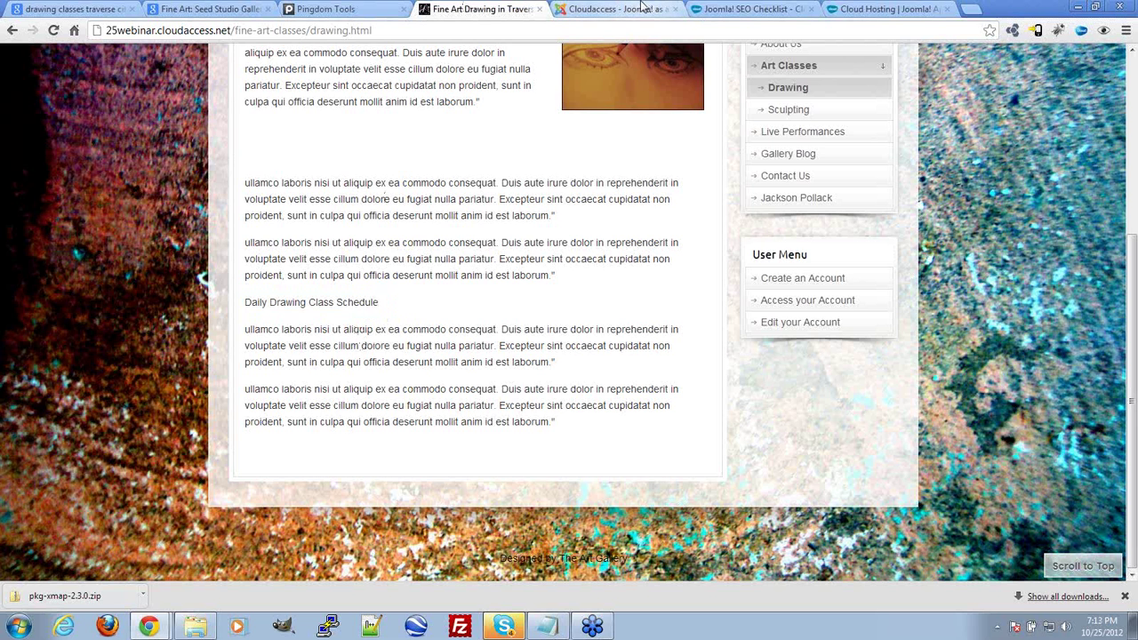
Step: Copy the sample HTML link code from the Inbound Links item of the Joomla! SEO Checklist
left_click(740, 7)
left_click(474, 382)
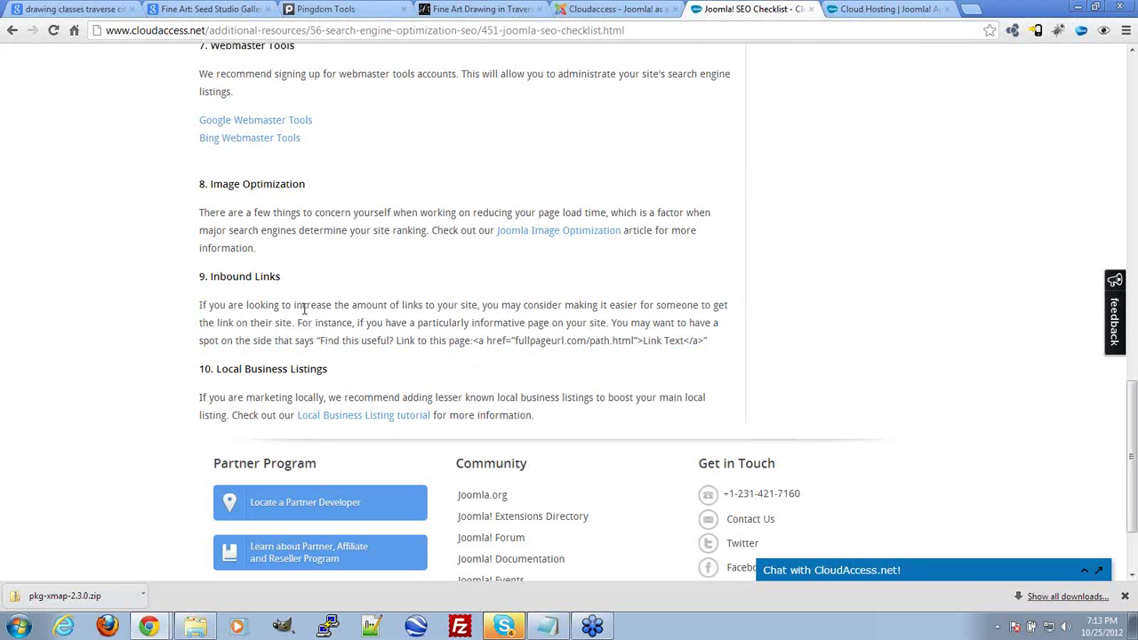
left_click_drag(473, 341, 707, 341)
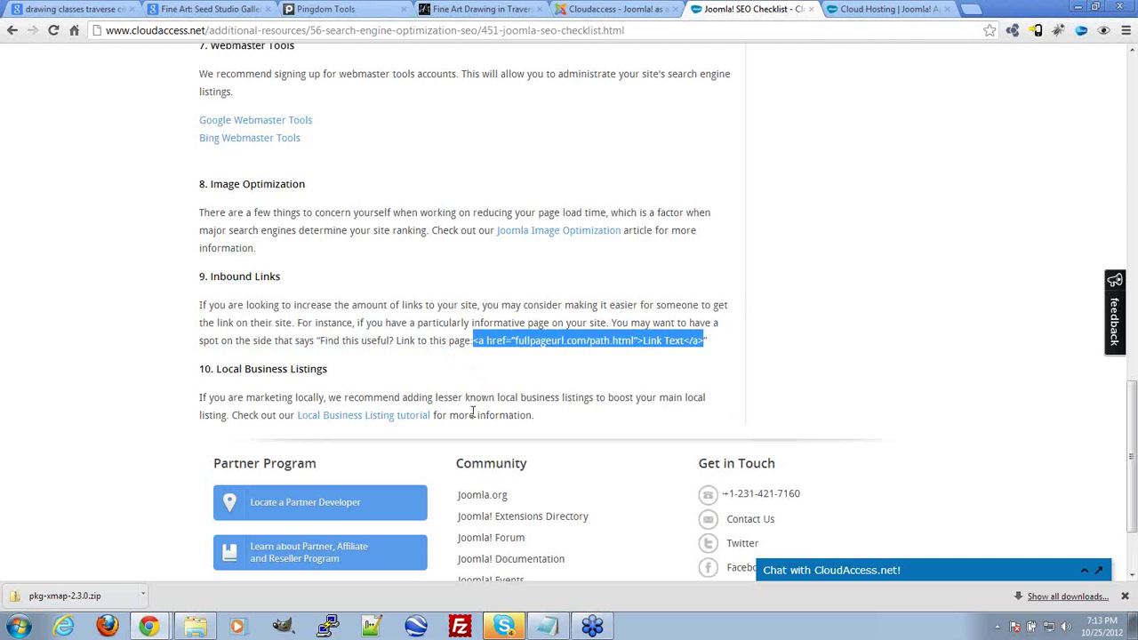
left_click(473, 344)
left_click_drag(473, 343, 705, 334)
Step: Open the Daily Drawing Classes article for editing from the Joomla administration's Article Manager
left_click(626, 9)
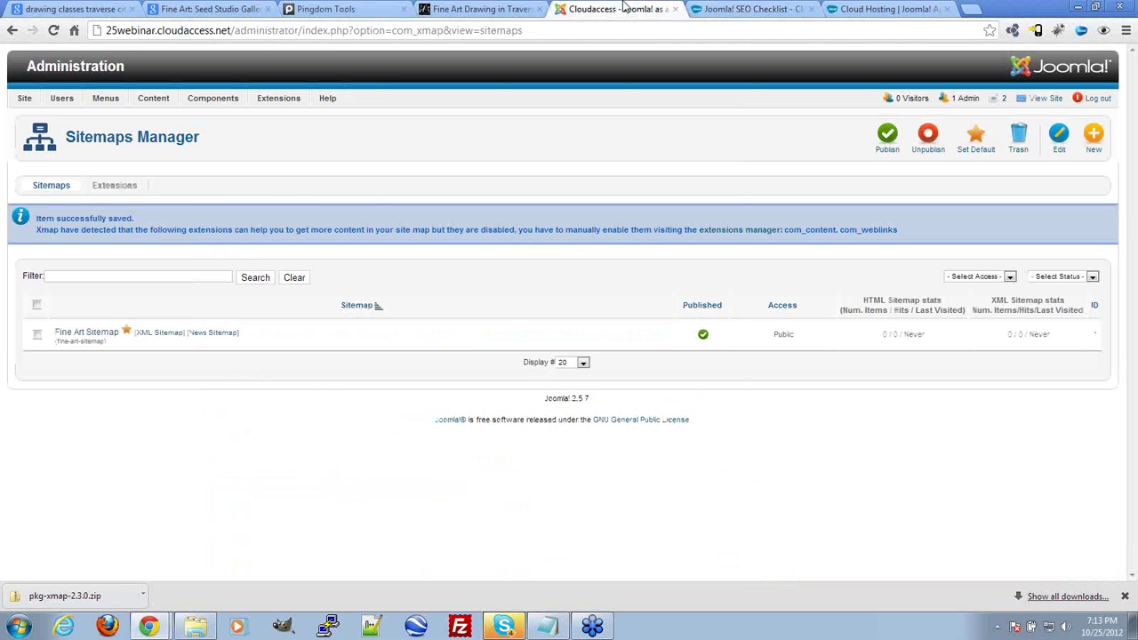
left_click(172, 117)
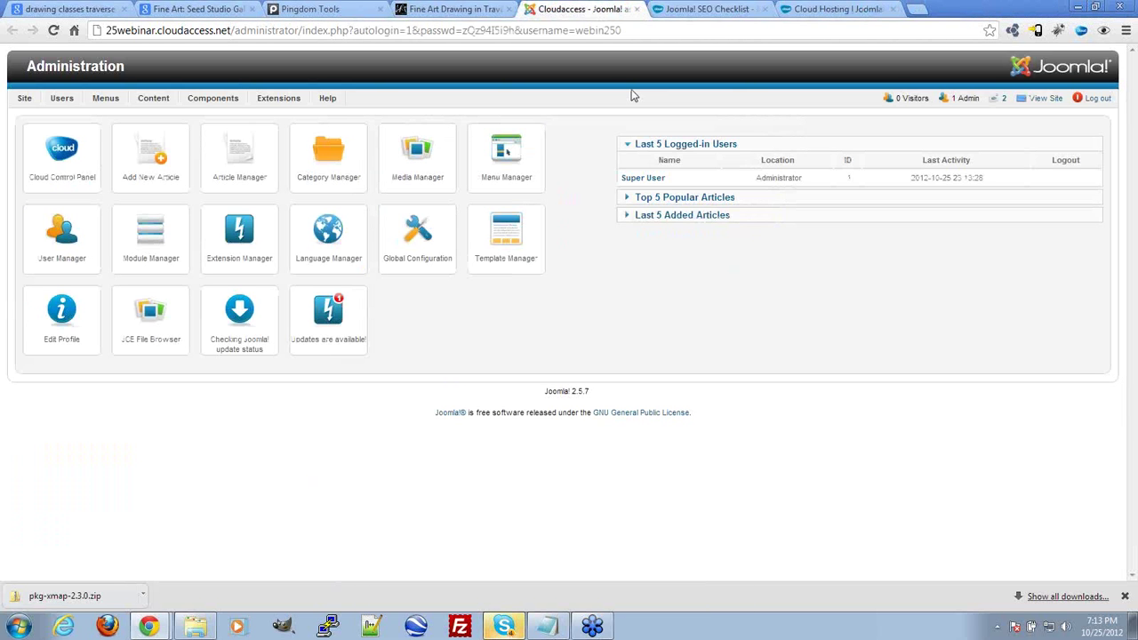
left_click(177, 115)
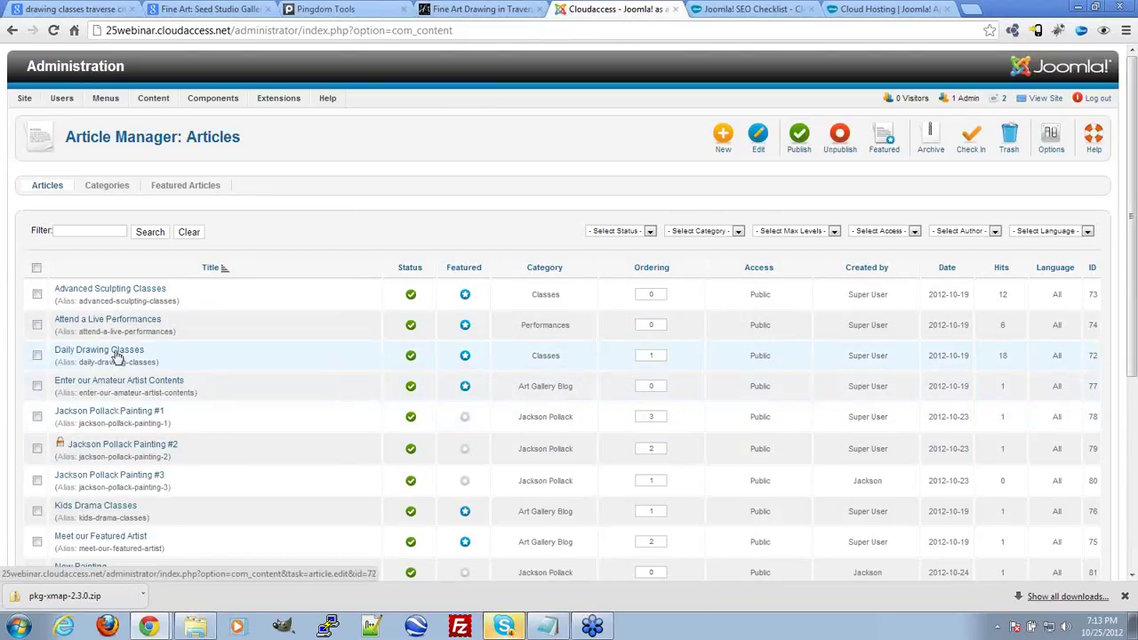
left_click(116, 354)
scroll(388, 481, "down", 1)
scroll(673, 399, "down", 2)
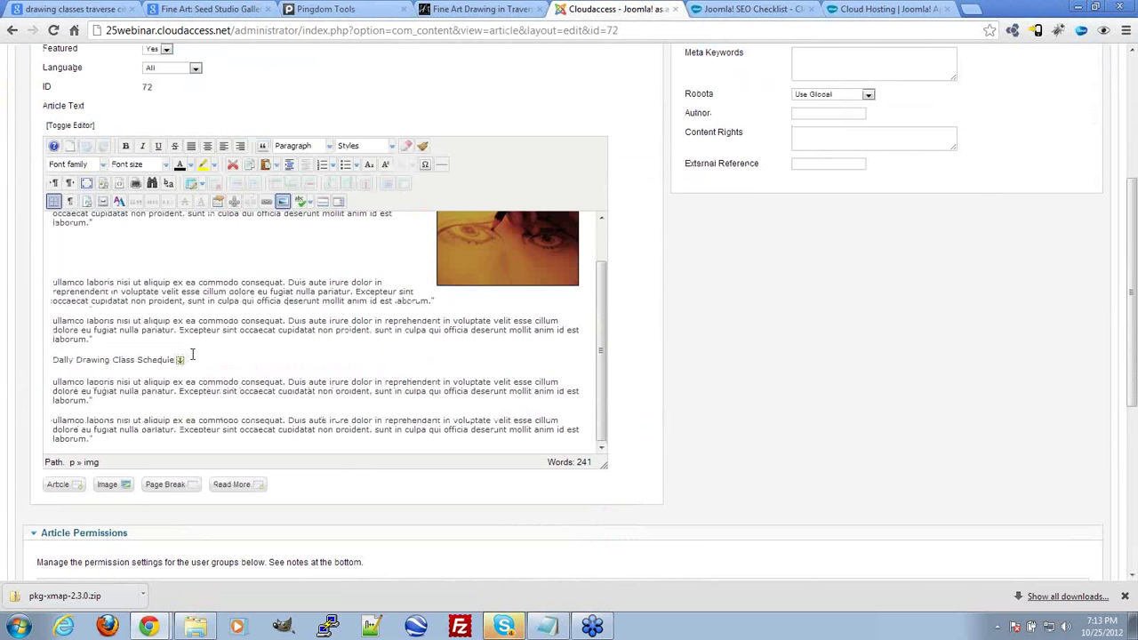
Step: Format the "Daily Drawing Class Schedule" line in the article as Heading 2
triple_click(46, 359)
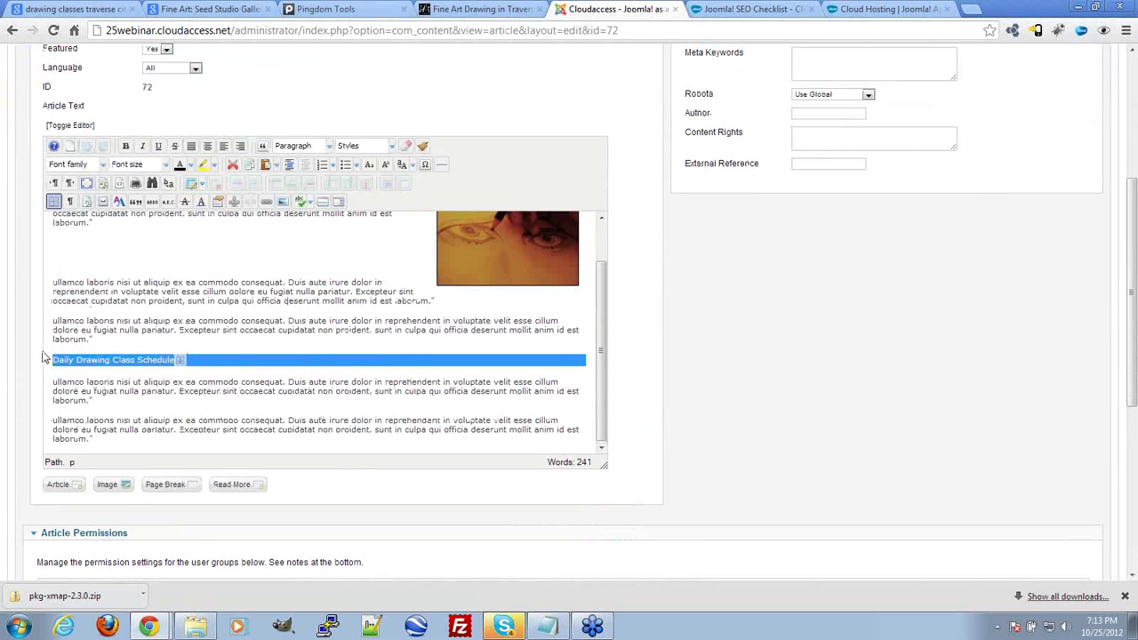
left_click(304, 146)
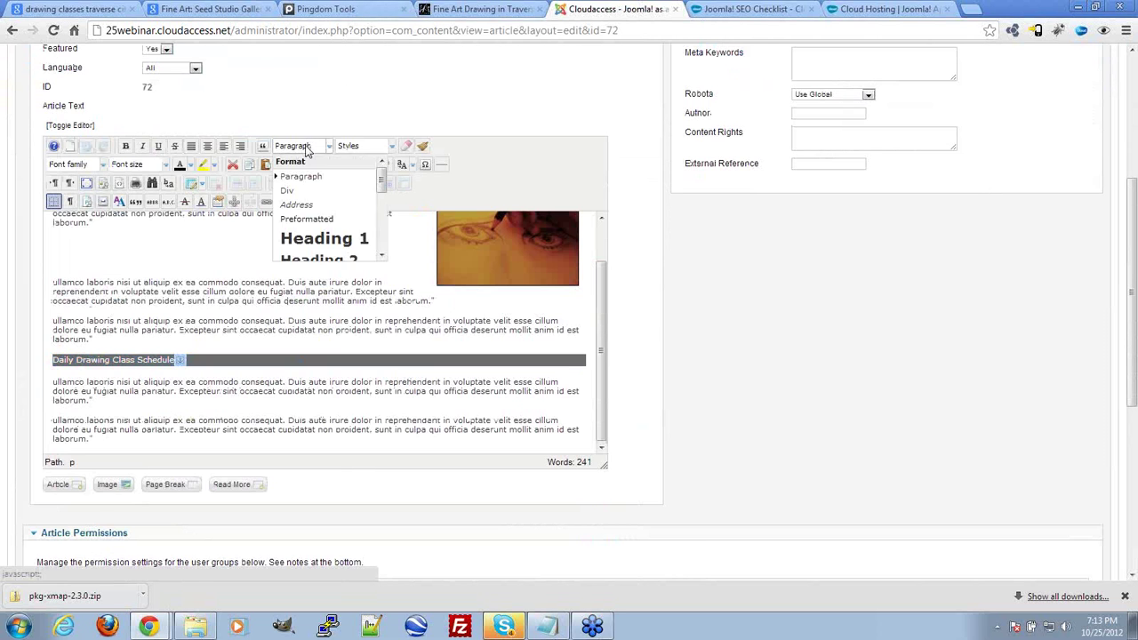
left_click(318, 258)
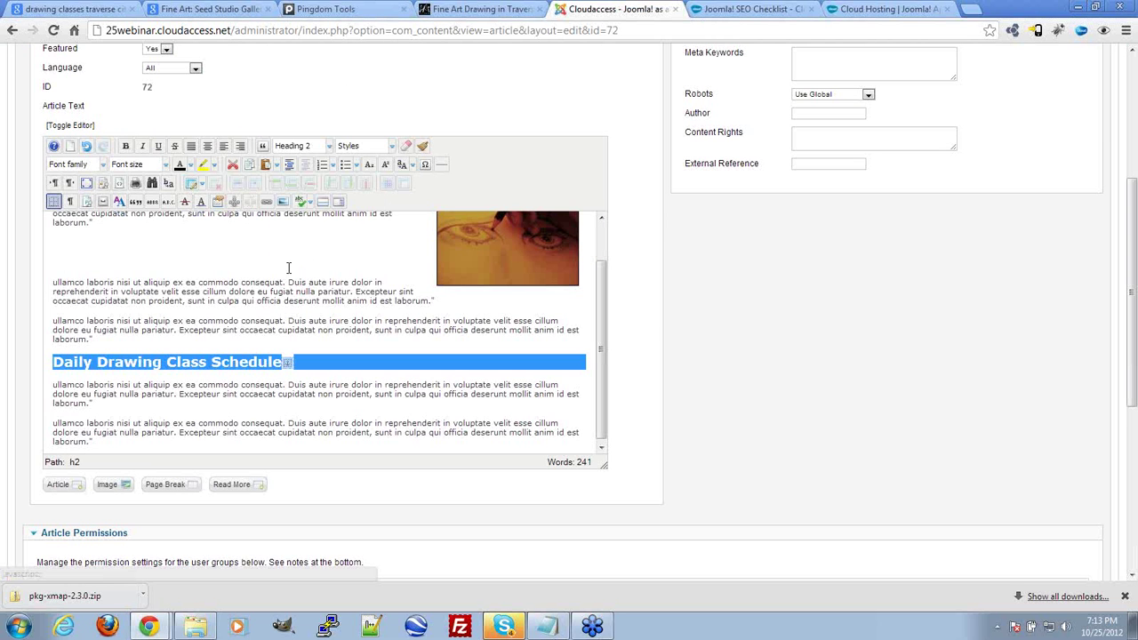
left_click(376, 384)
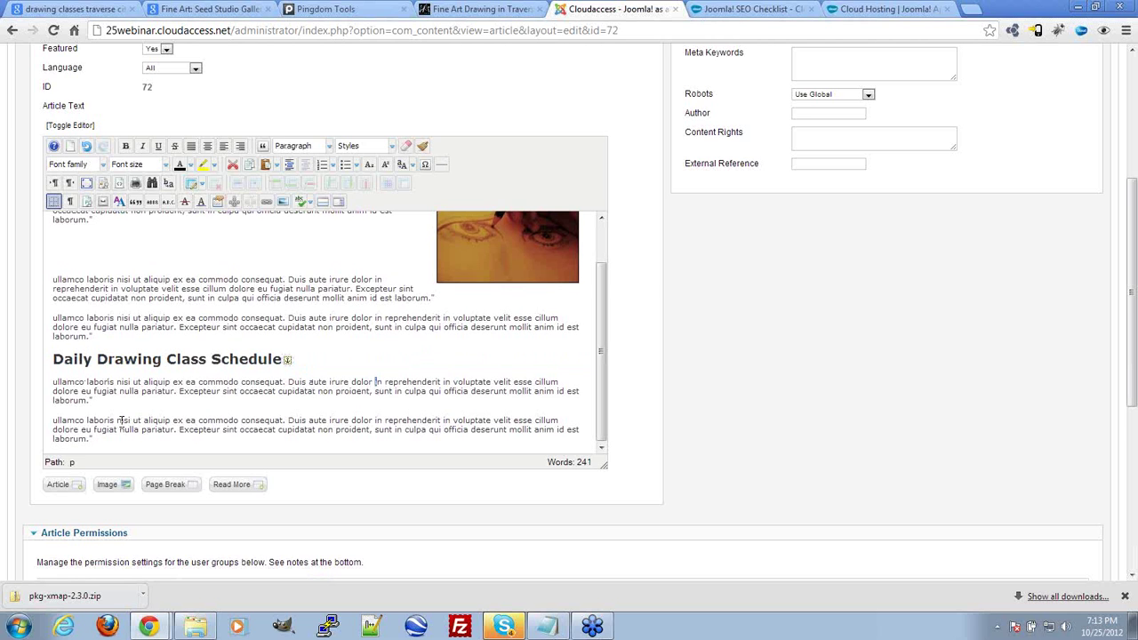
Step: Add a closing paragraph, "Want to link to my daily drawing class schedule? Copy this text", followed by the copied HTML link code
left_click(114, 453)
key("Return")
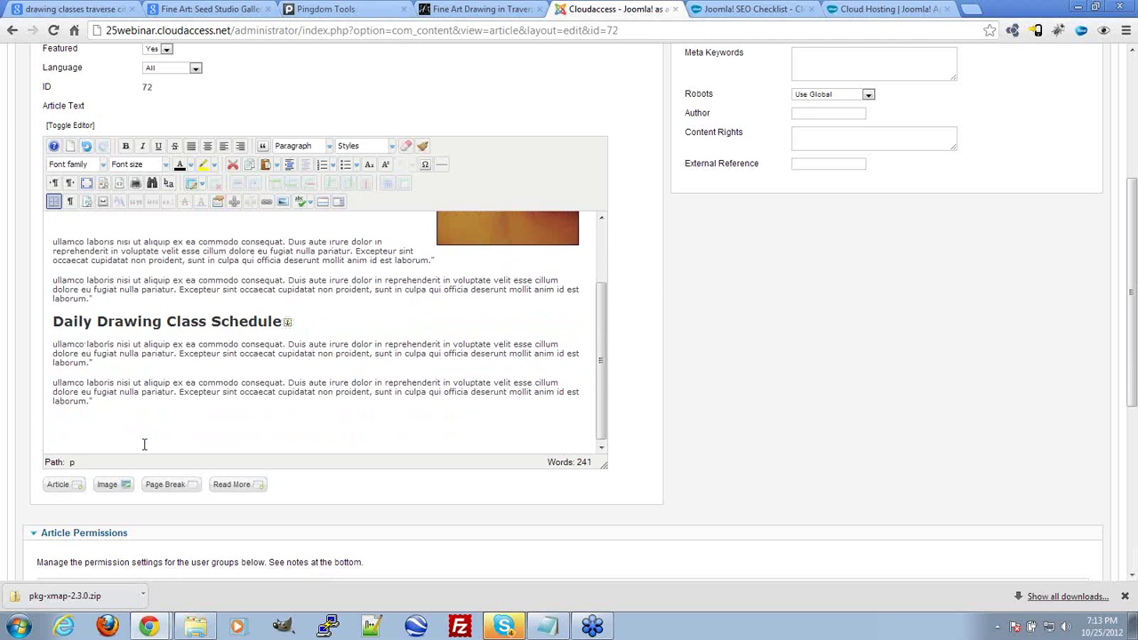
type("W")
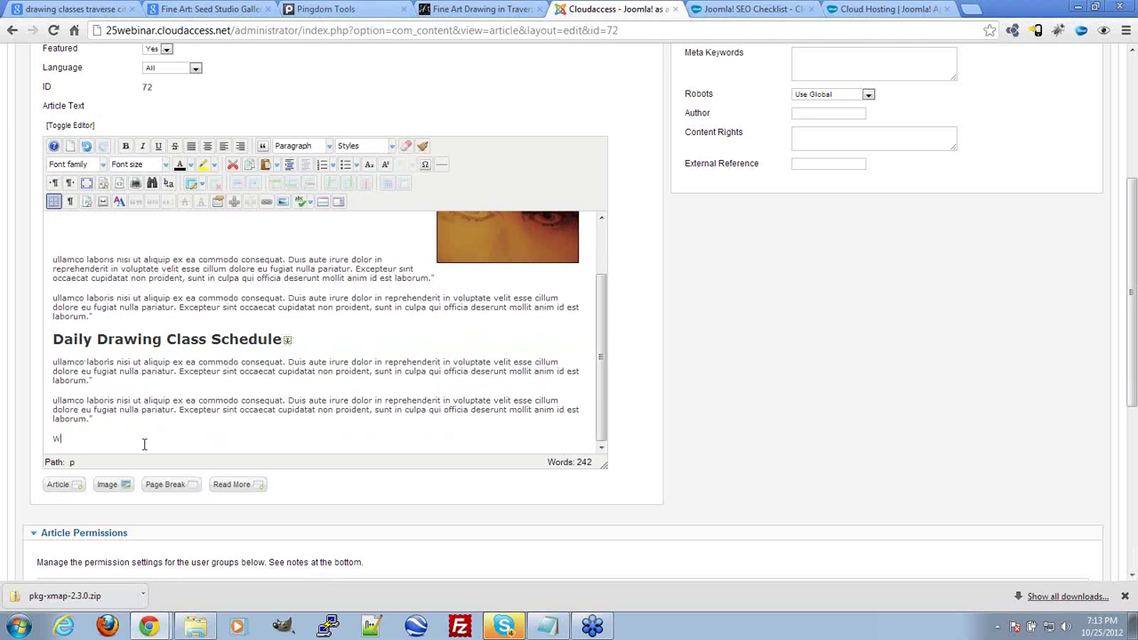
type("ant to link to")
key("BackSpace")
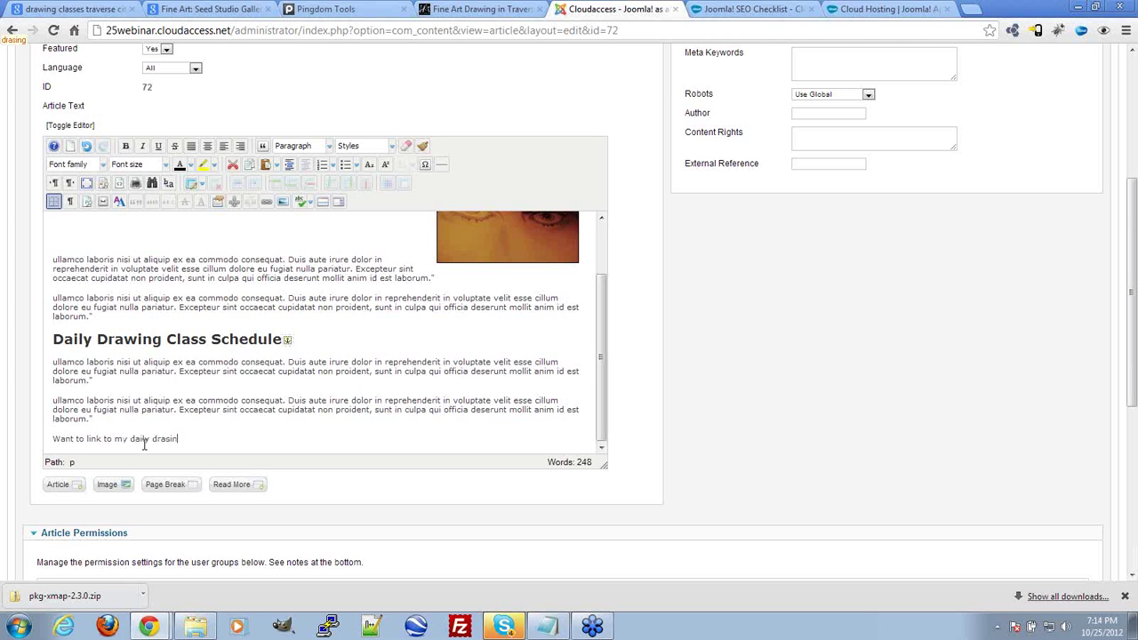
type("ing class schedule? Copy this text")
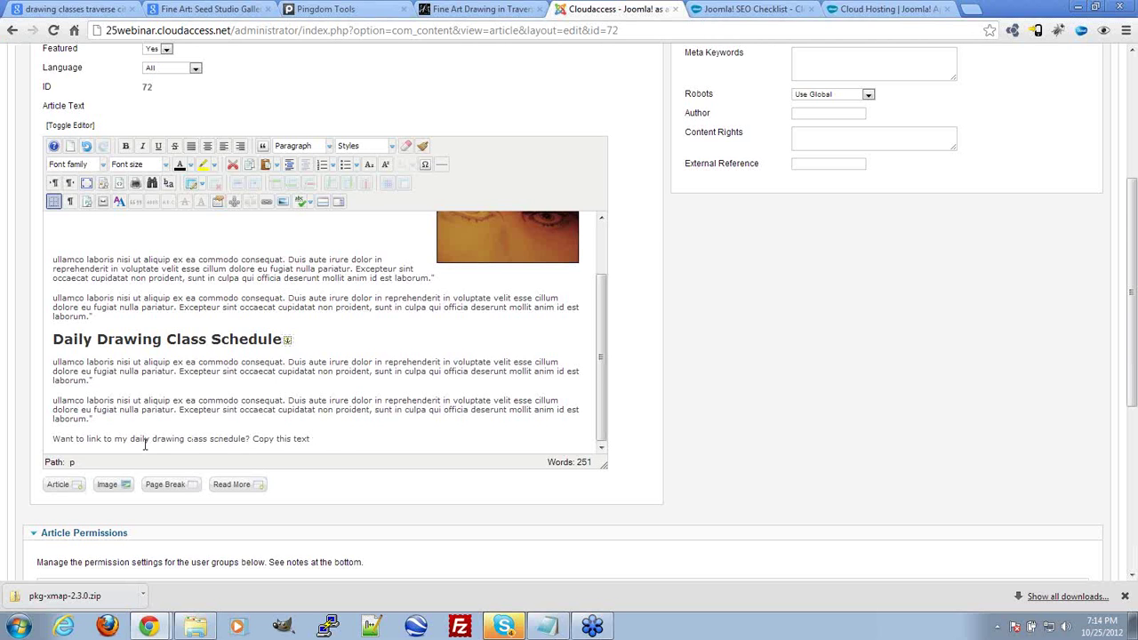
type("<a href=\"fullpageurl.com/path.html\">Link Text</a>")
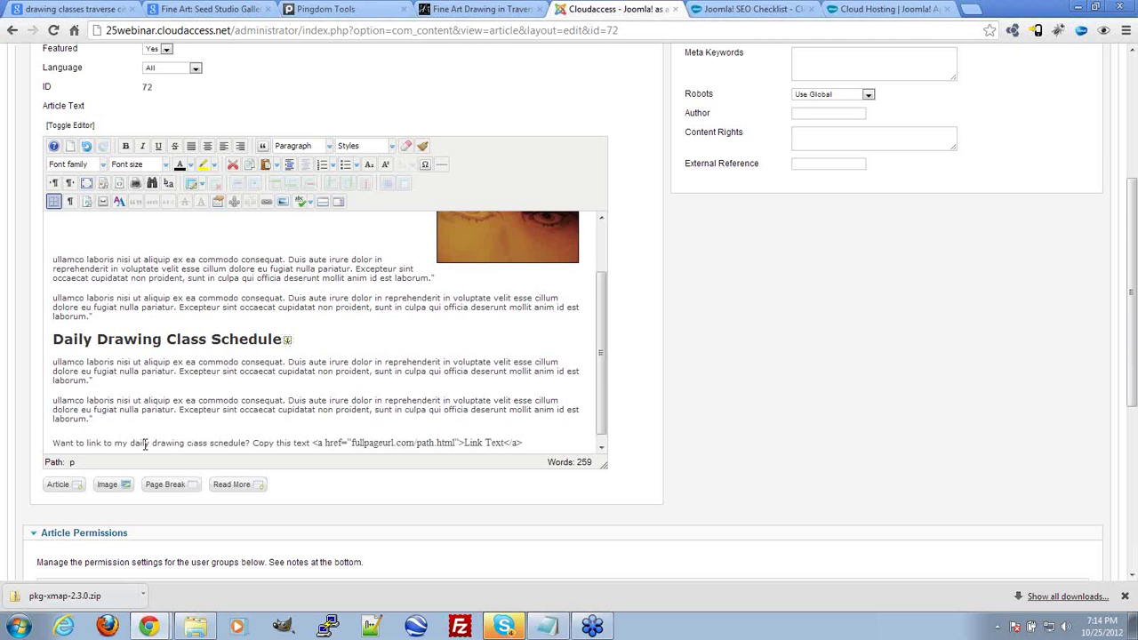
Step: Copy the address of the "daily drawing class schedule" link from the Art District text on the site's home page
left_click(468, 8)
left_click(373, 7)
left_click(469, 9)
scroll(279, 305, "up", 5)
left_click(426, 440)
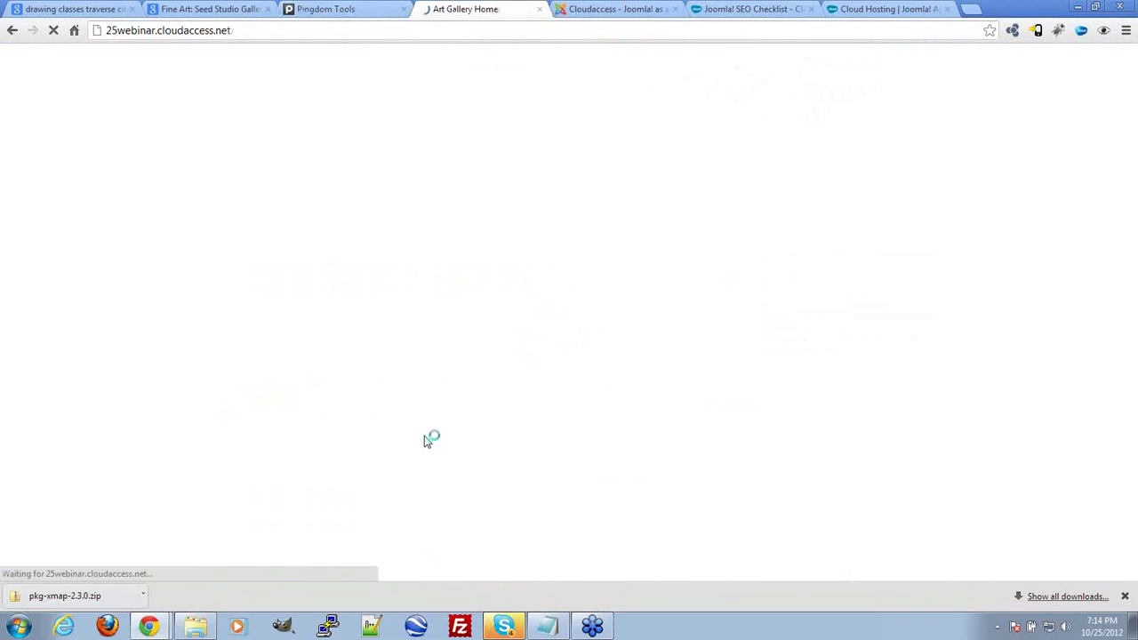
scroll(471, 445, "down", 3)
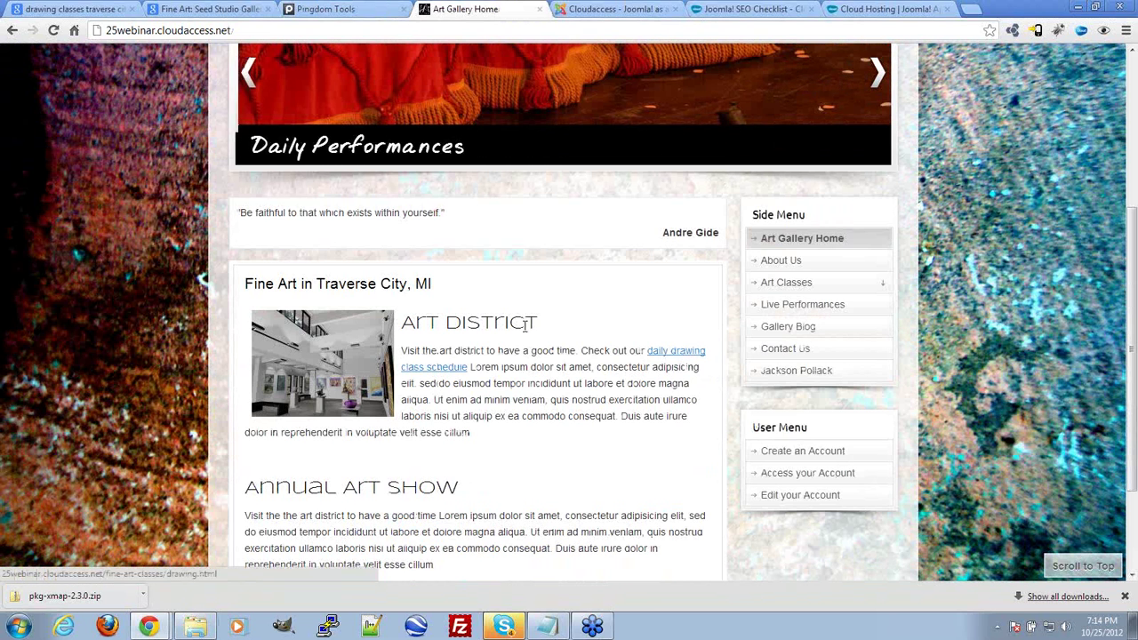
right_click(439, 369)
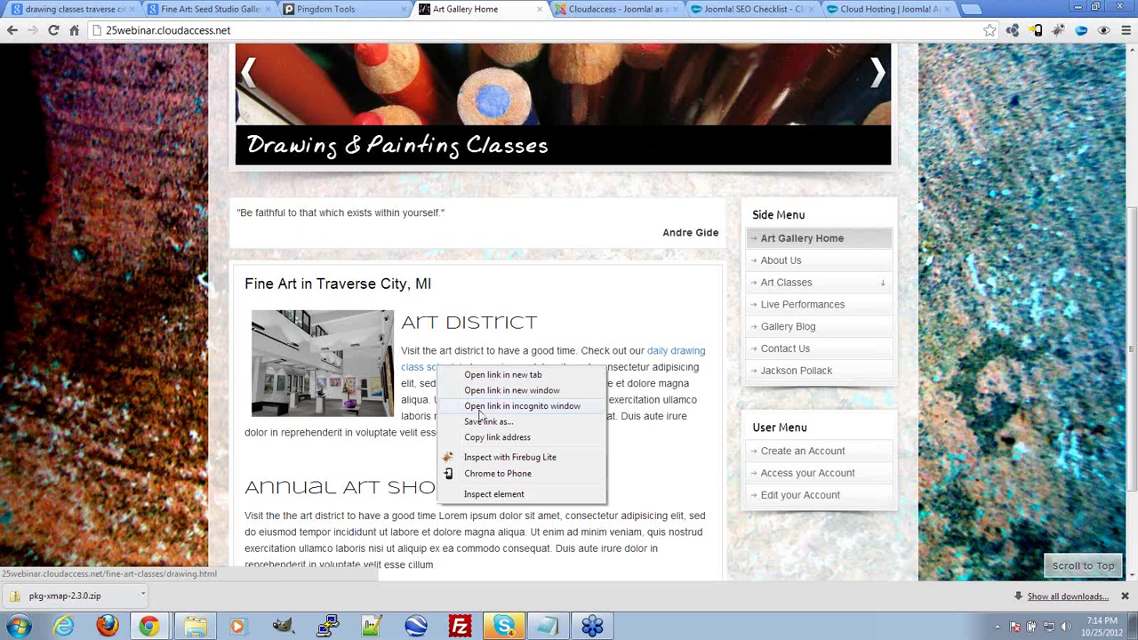
left_click(489, 437)
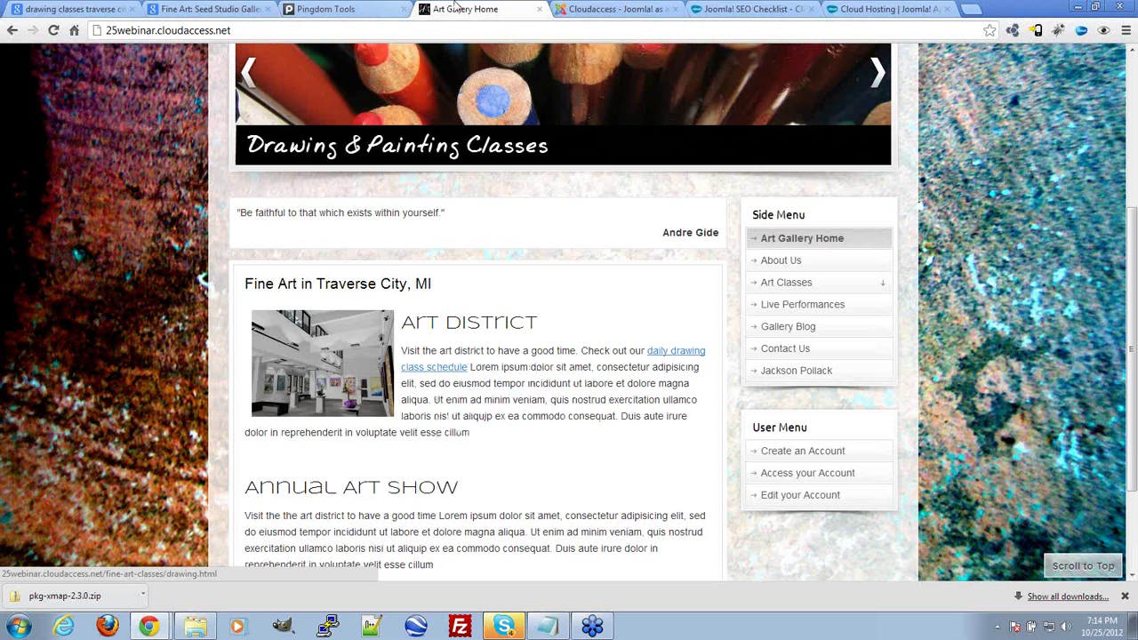
left_click(590, 7)
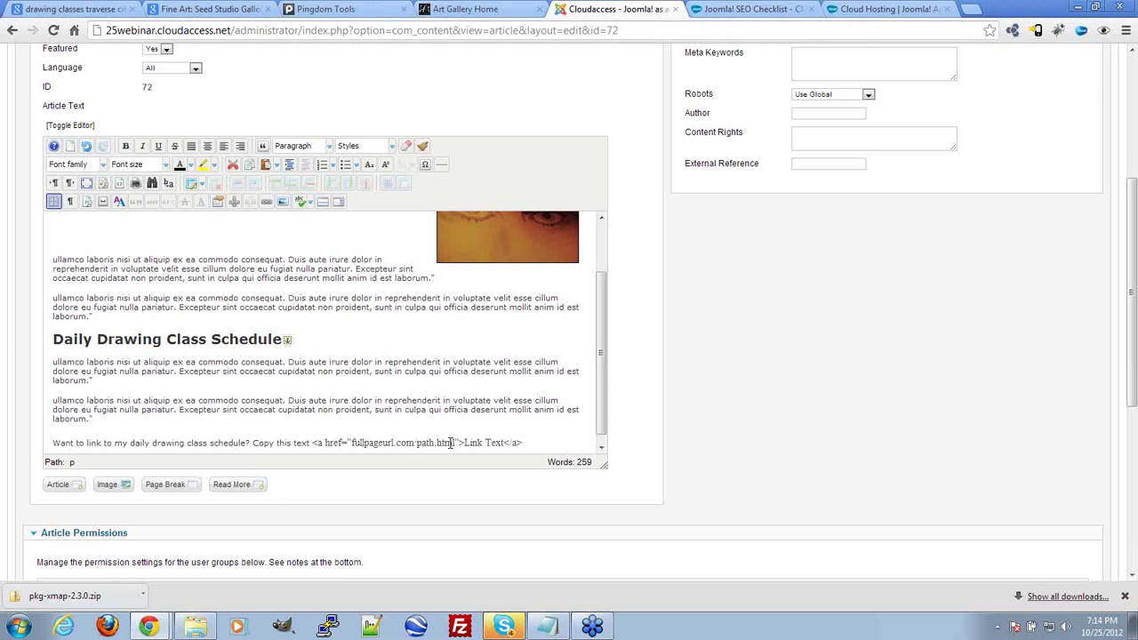
left_click_drag(455, 442, 381, 451)
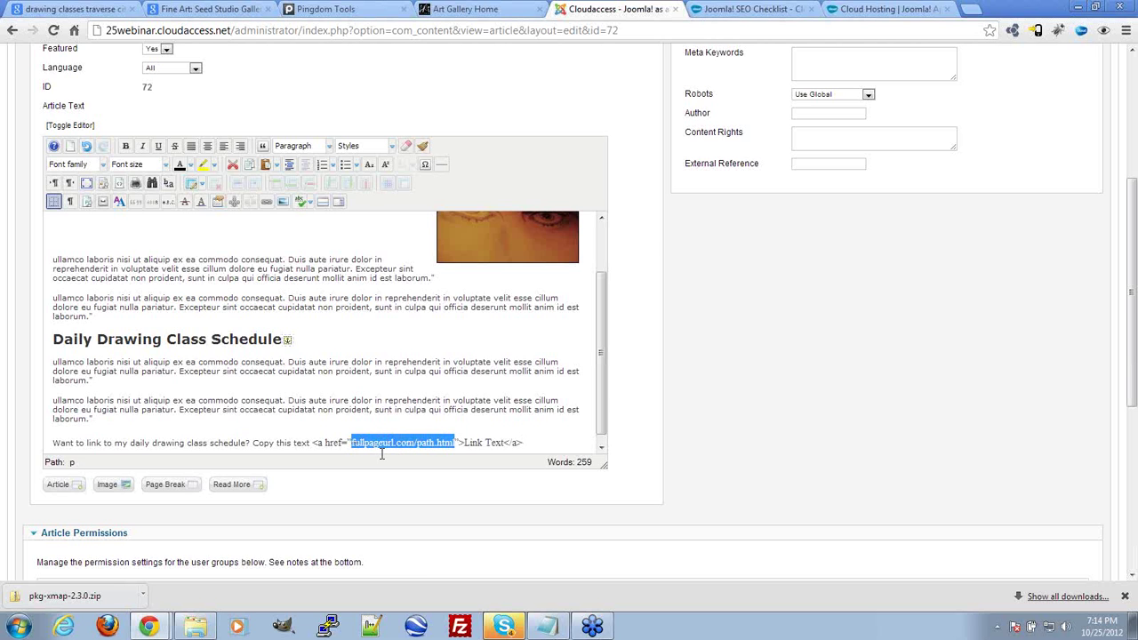
key("ctrl+v")
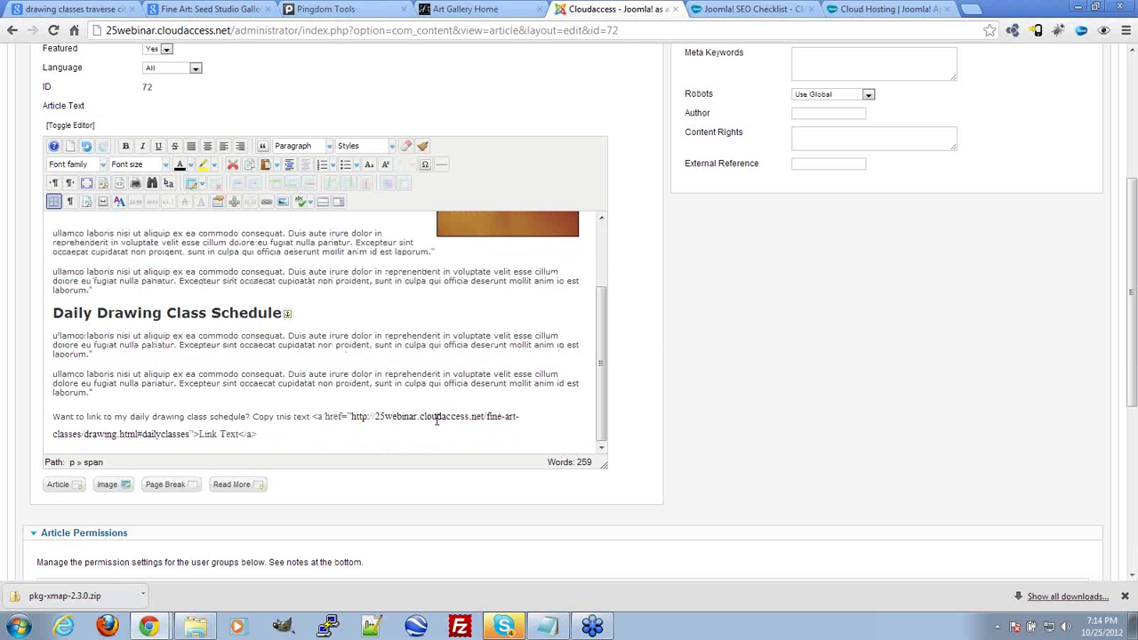
double_click(500, 422)
left_click(69, 431)
Step: Replace "Link Text" in the link code with "Daily Drawing Classes in Traverse City" and save the article
mouse_move(141, 433)
left_mouse_down()
mouse_move(225, 435)
mouse_move(199, 435)
left_mouse_up()
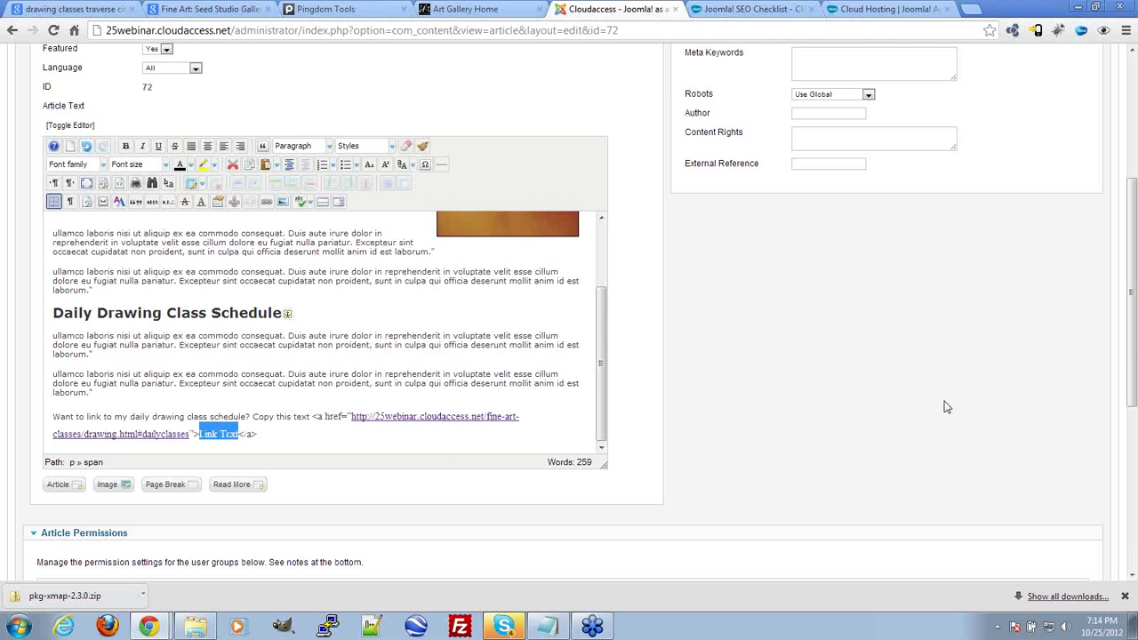
type("Daily")
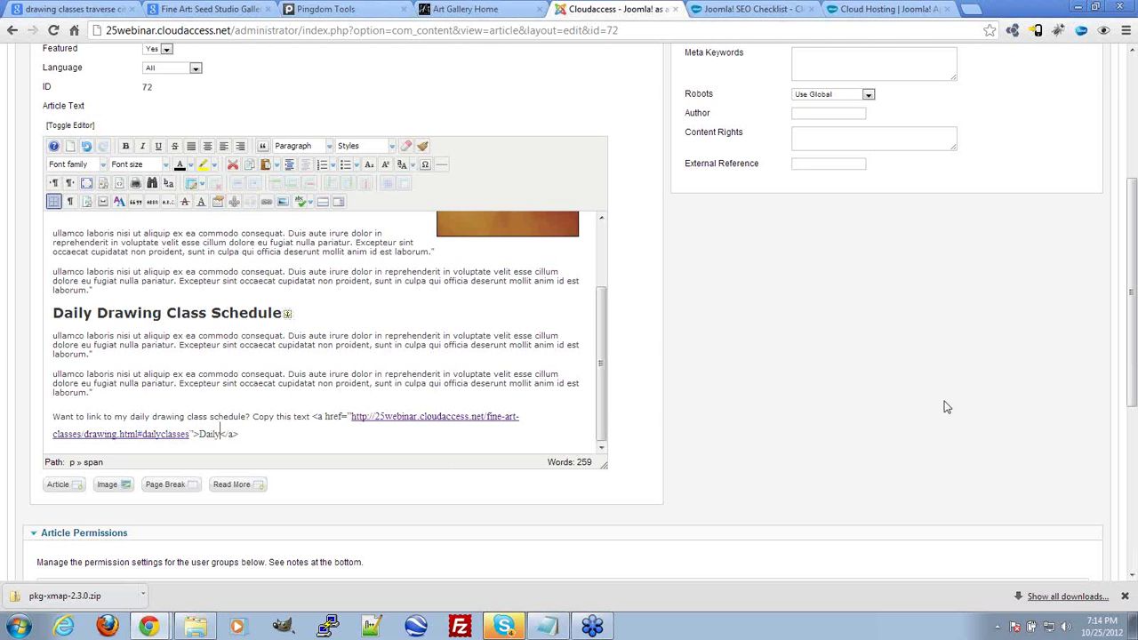
key("BackSpace")
key("BackSpace")
key("BackSpace")
key("BackSpace")
key("BackSpace")
type("T")
key("BackSpace")
type("Daily Drawing Classes ")
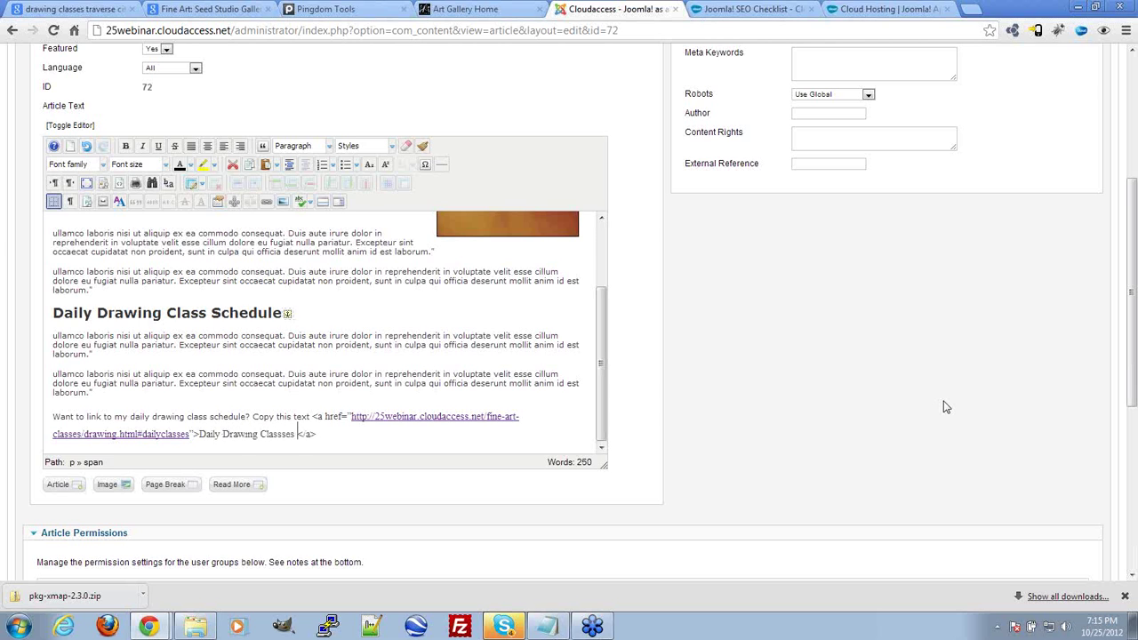
type("in Traves")
type("se City")
left_click(351, 426)
scroll(845, 431, "up", 3)
left_click(846, 140)
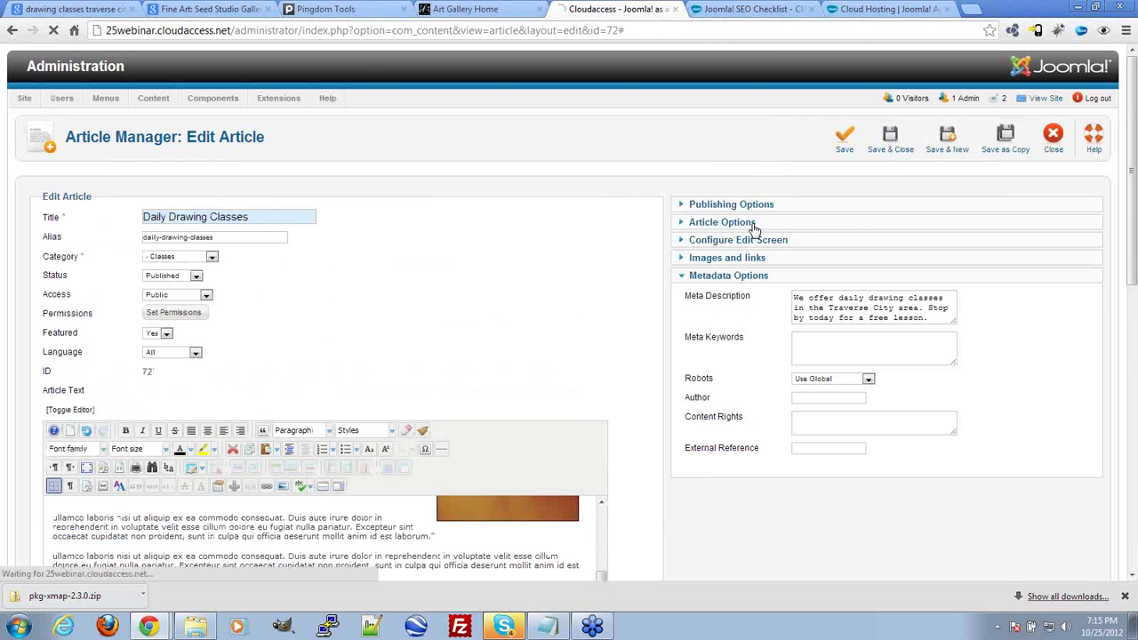
Step: Open the Drawing page of the public site at the closing paragraph with the link code
left_click(424, 9)
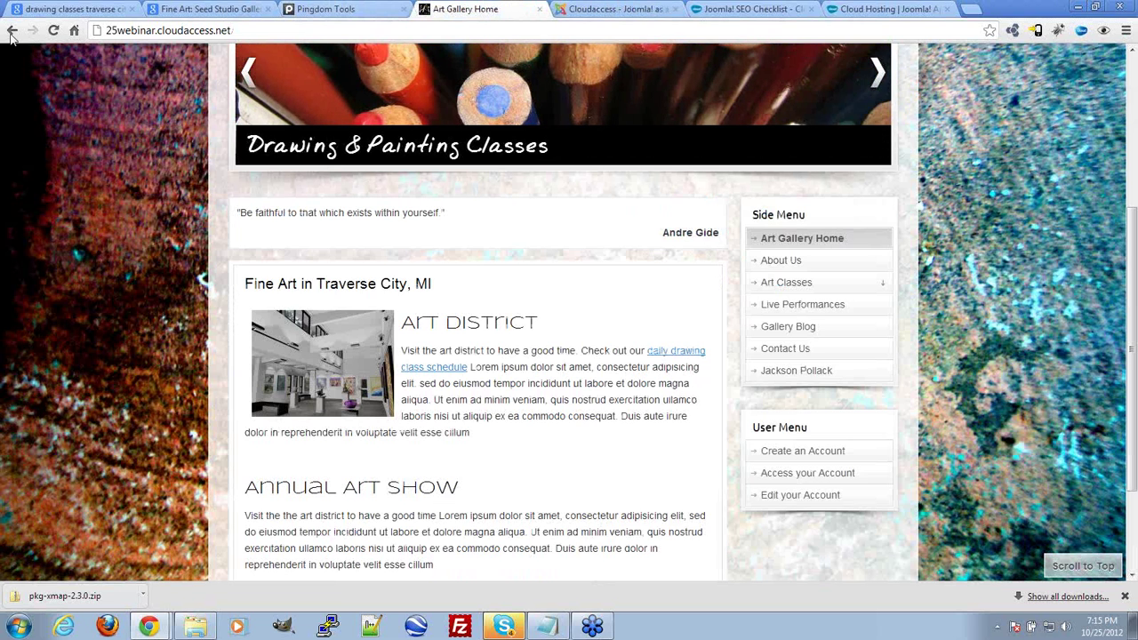
scroll(468, 310, "up", 3)
mouse_move(436, 236)
left_click(427, 256)
scroll(256, 462, "down", 5)
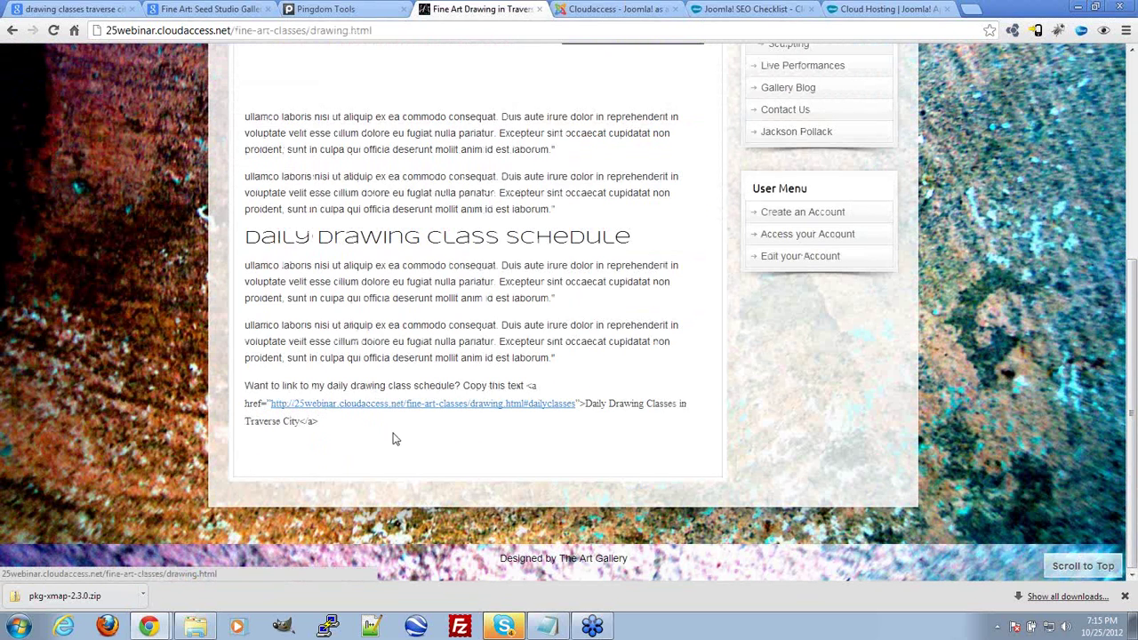
Step: Examine the copyable link code below the Daily Drawing Class Schedule section on the published page
left_click_drag(311, 425, 324, 436)
mouse_move(526, 386)
left_mouse_down()
mouse_move(539, 395)
mouse_move(539, 428)
left_mouse_up()
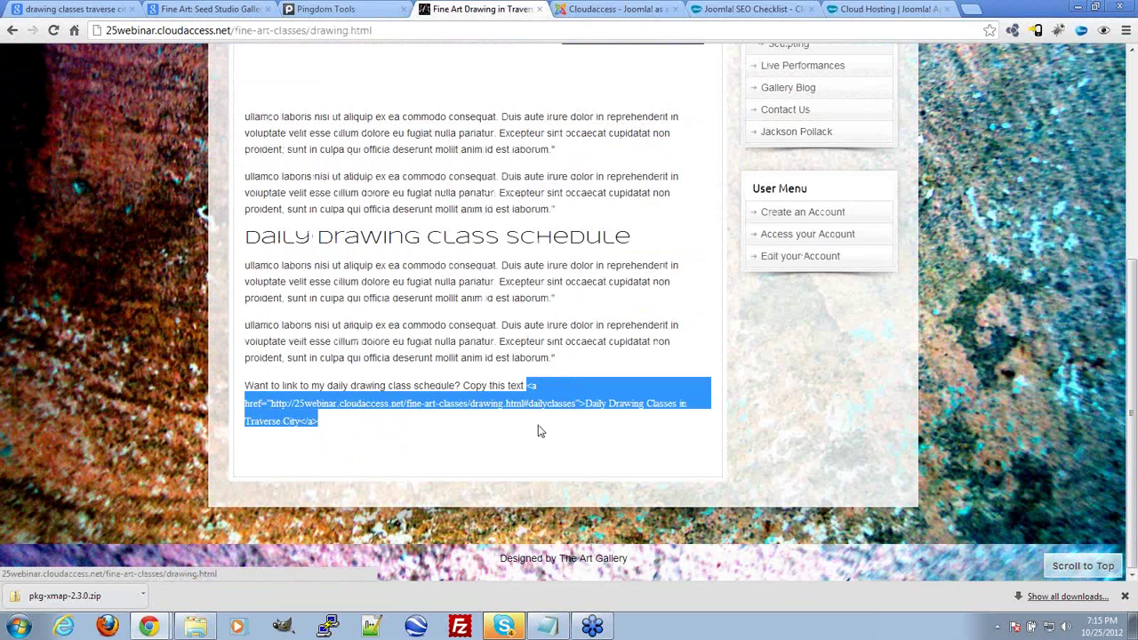
left_click(524, 434)
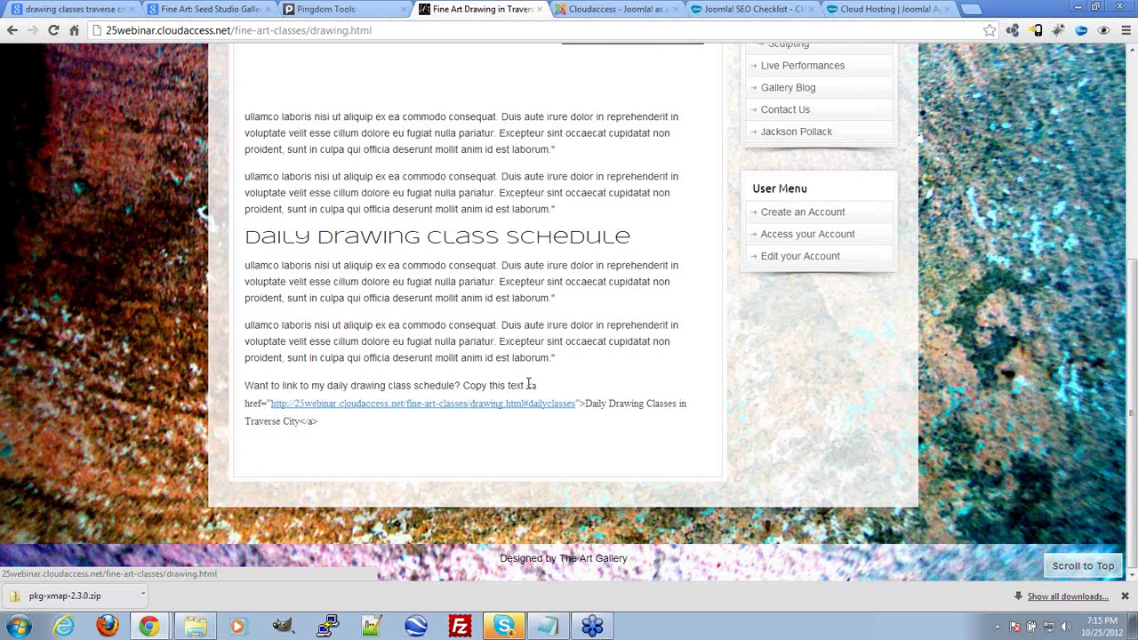
left_click_drag(529, 384, 419, 434)
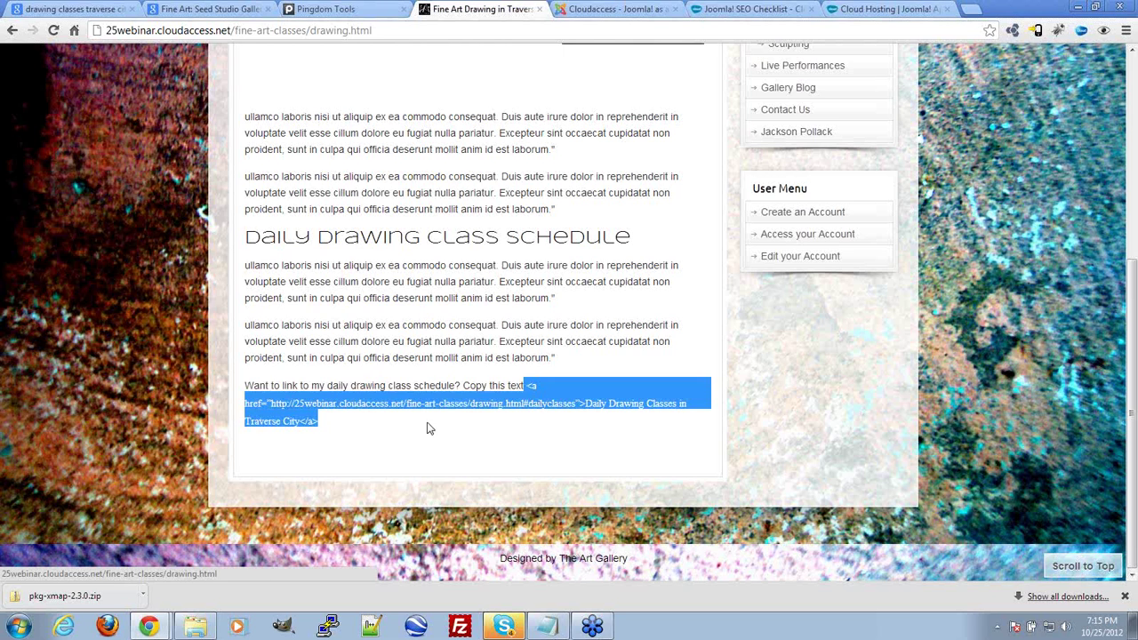
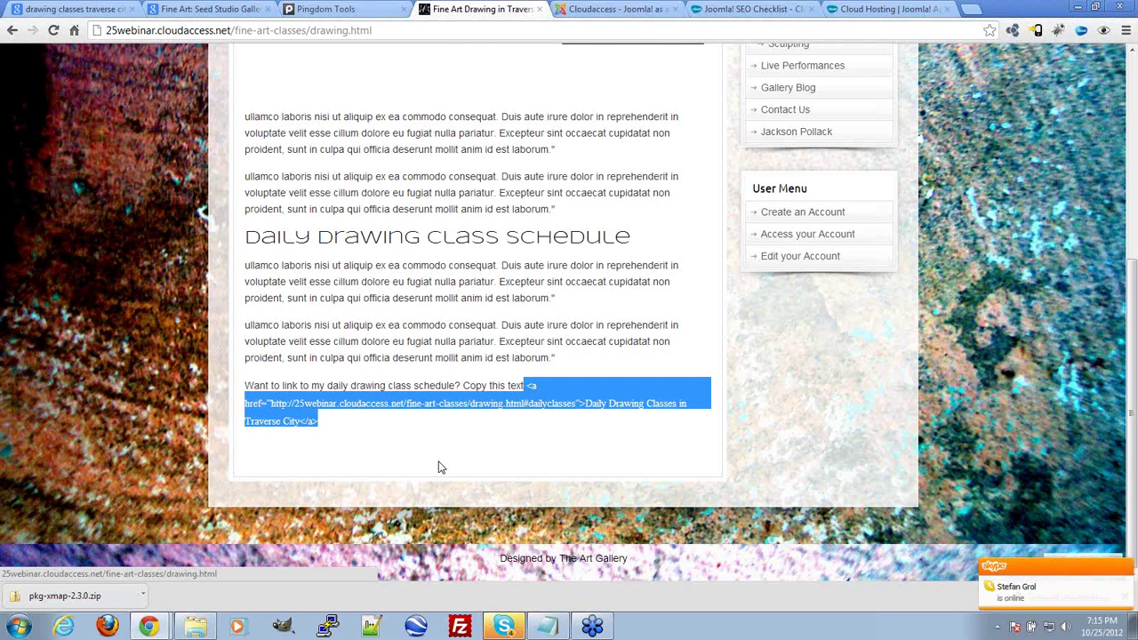
left_click(605, 441)
left_click_drag(530, 387, 525, 451)
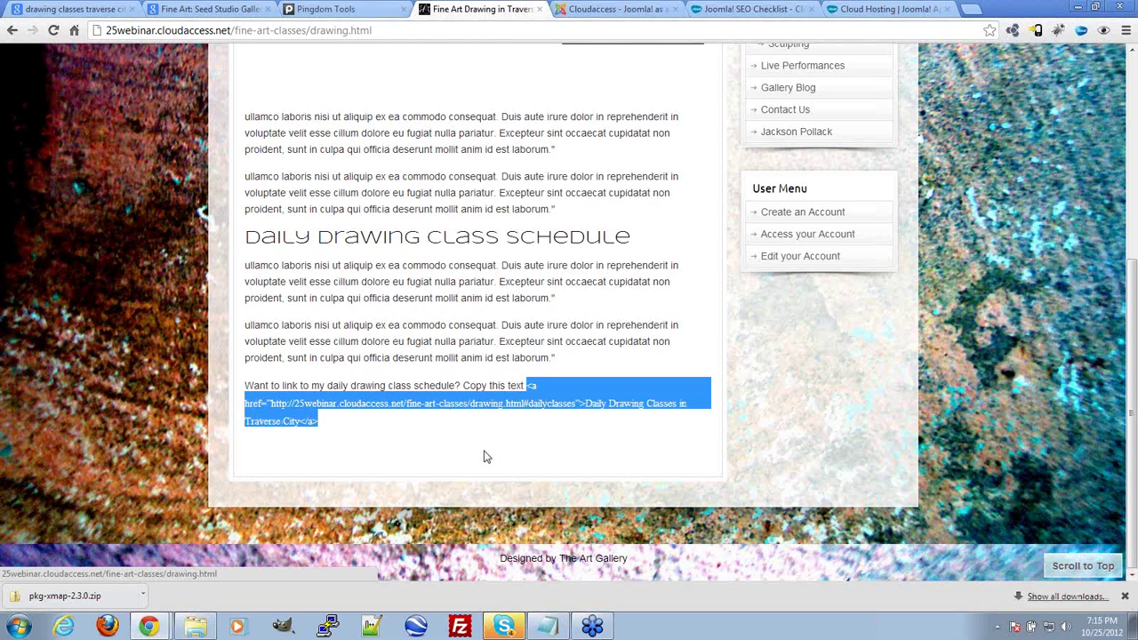
scroll(484, 456, "up", 3)
scroll(483, 458, "down", 3)
left_click(594, 372)
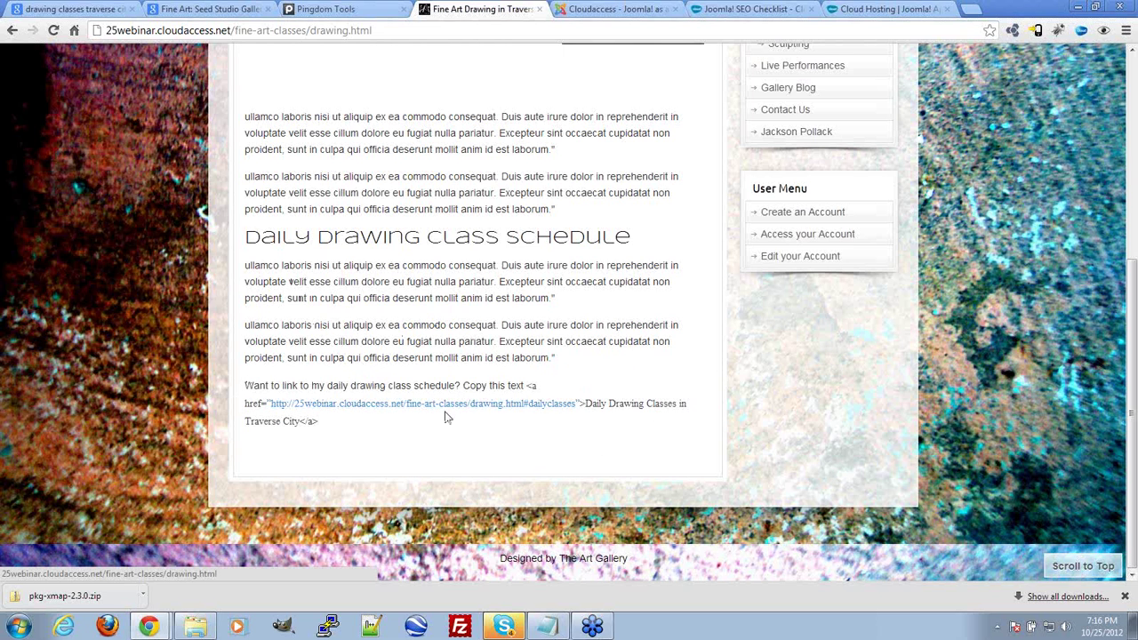
scroll(722, 439, "up", 4)
scroll(635, 435, "down", 3)
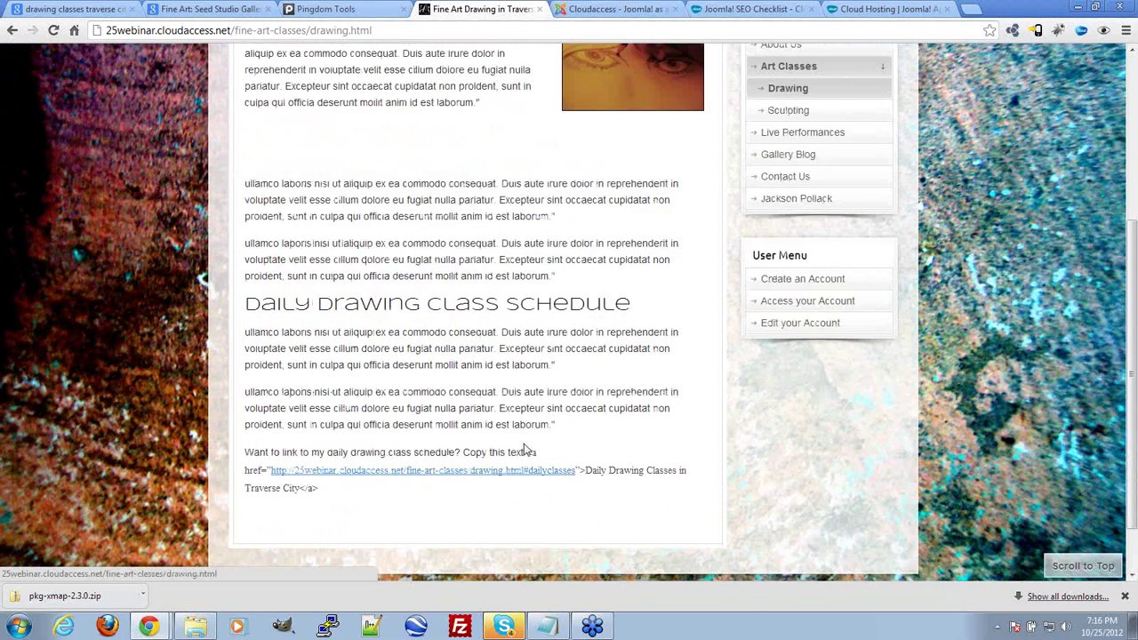
left_click_drag(532, 453, 593, 502)
left_click(578, 503)
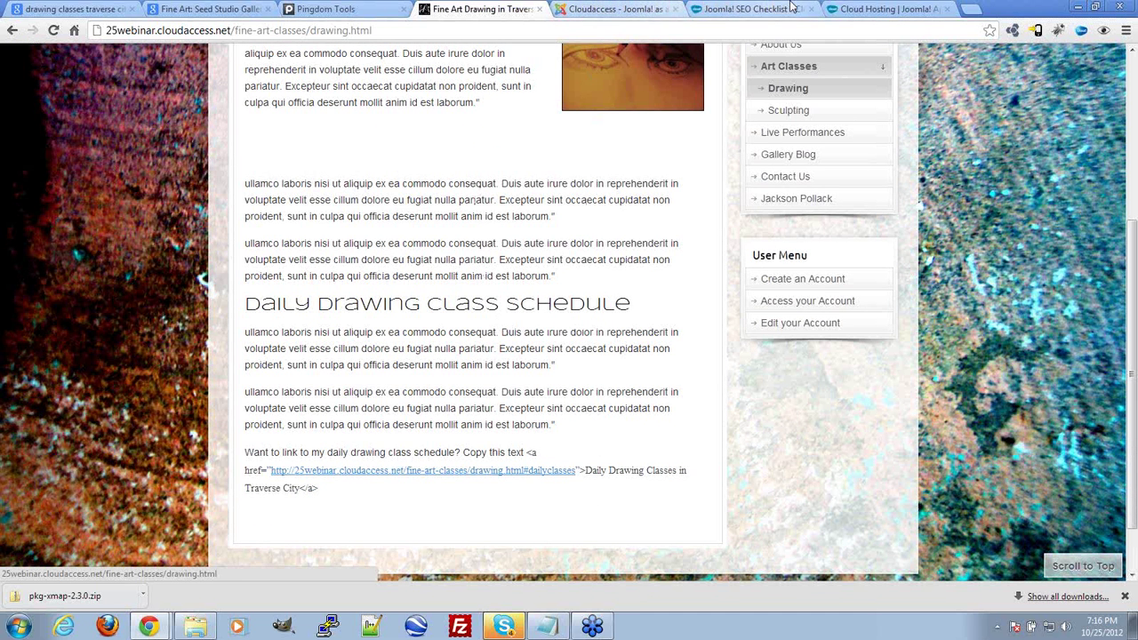
Step: Review the Inbound Links and Local Business Listings items of the Joomla! SEO Checklist
left_click(751, 9)
left_click(459, 331)
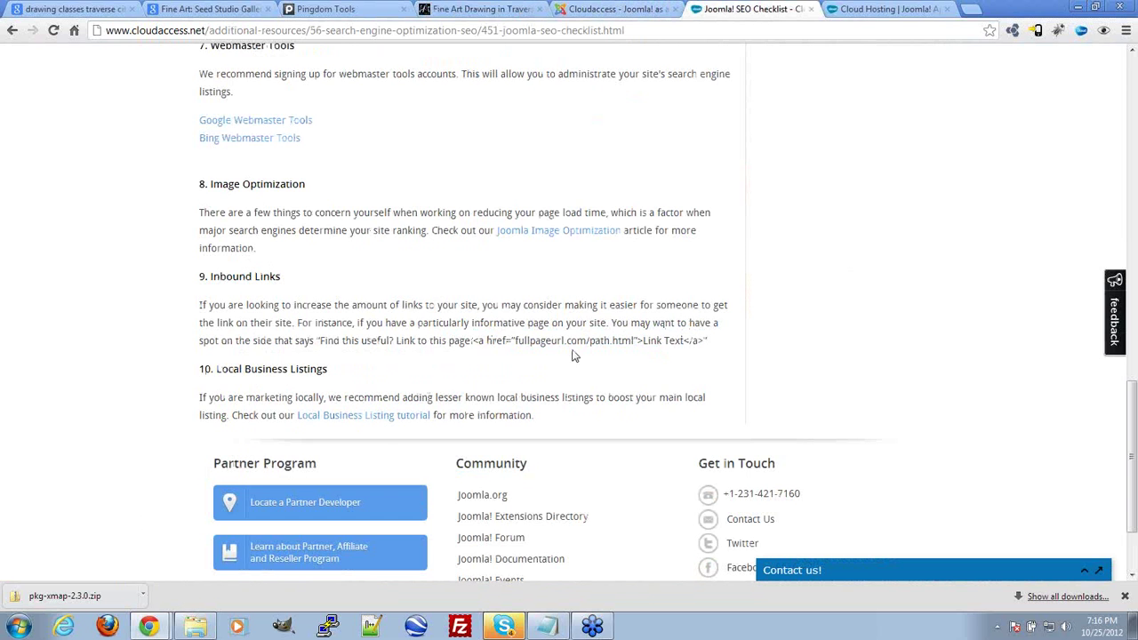
scroll(505, 302, "up", 4)
scroll(503, 306, "down", 5)
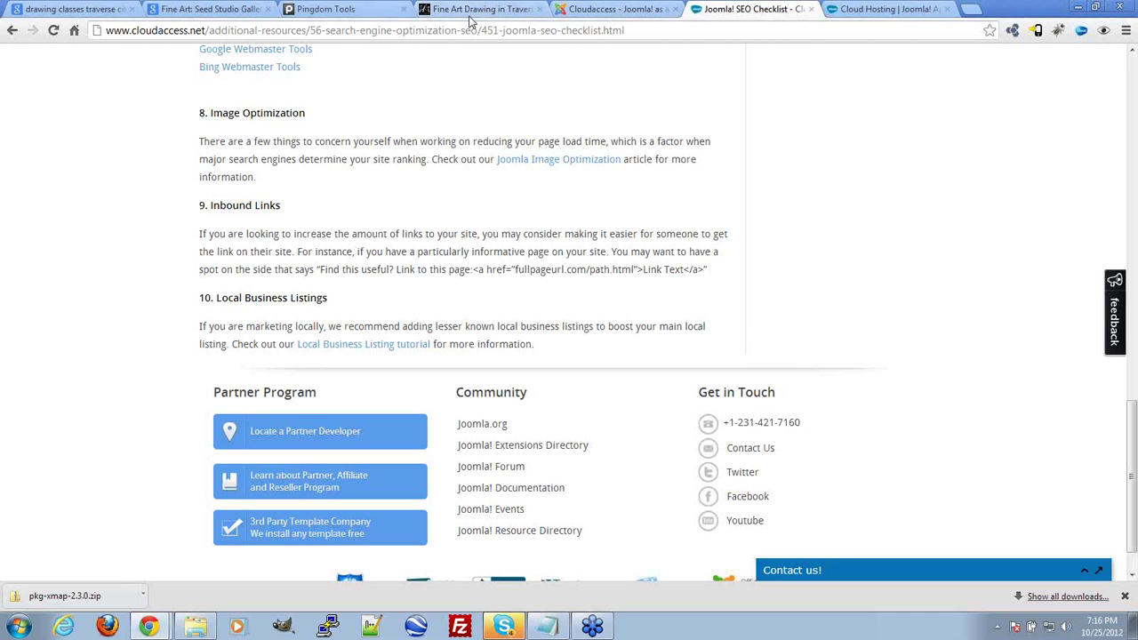
Step: Open yahoo.com in a new browser tab and search the web for "site:cloudaccess.net"
left_click(973, 9)
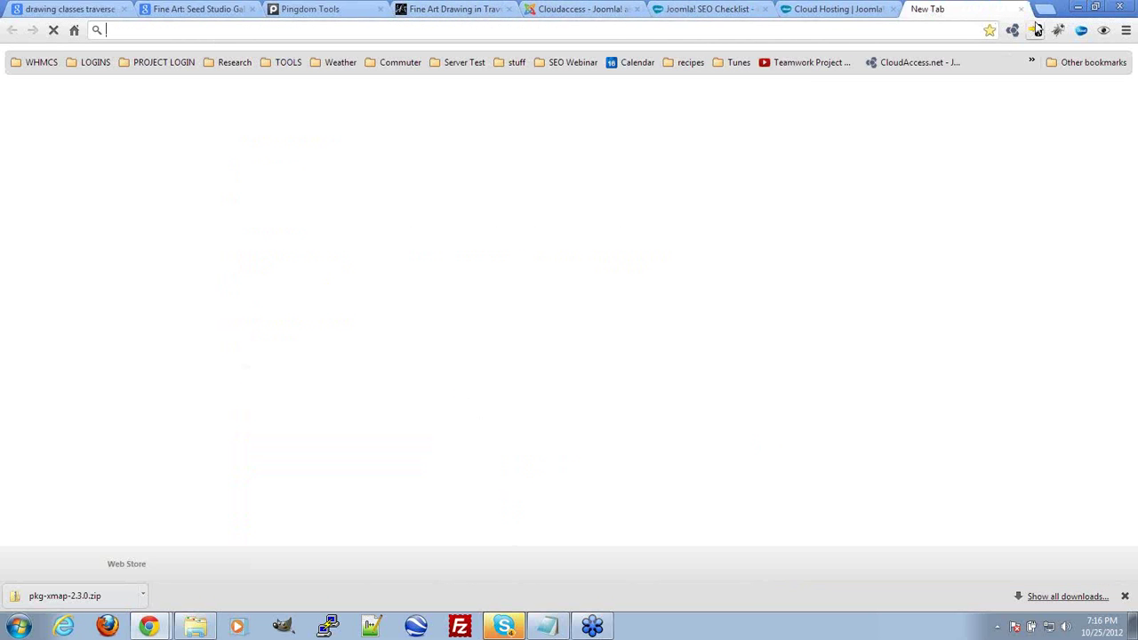
type("yahoo.com")
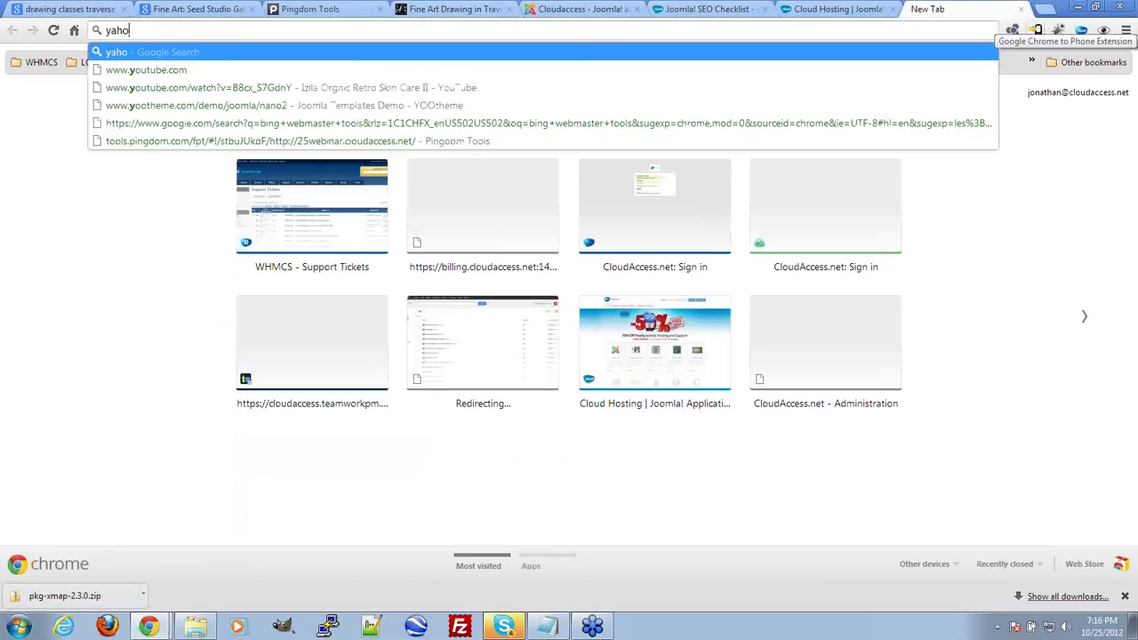
key("Return")
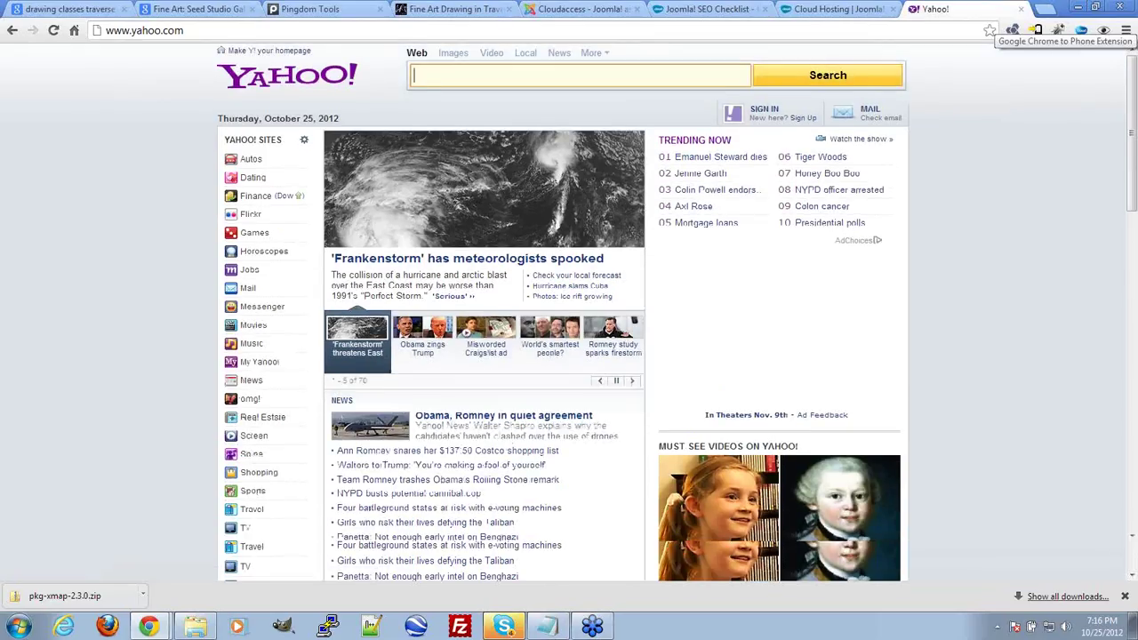
type("s")
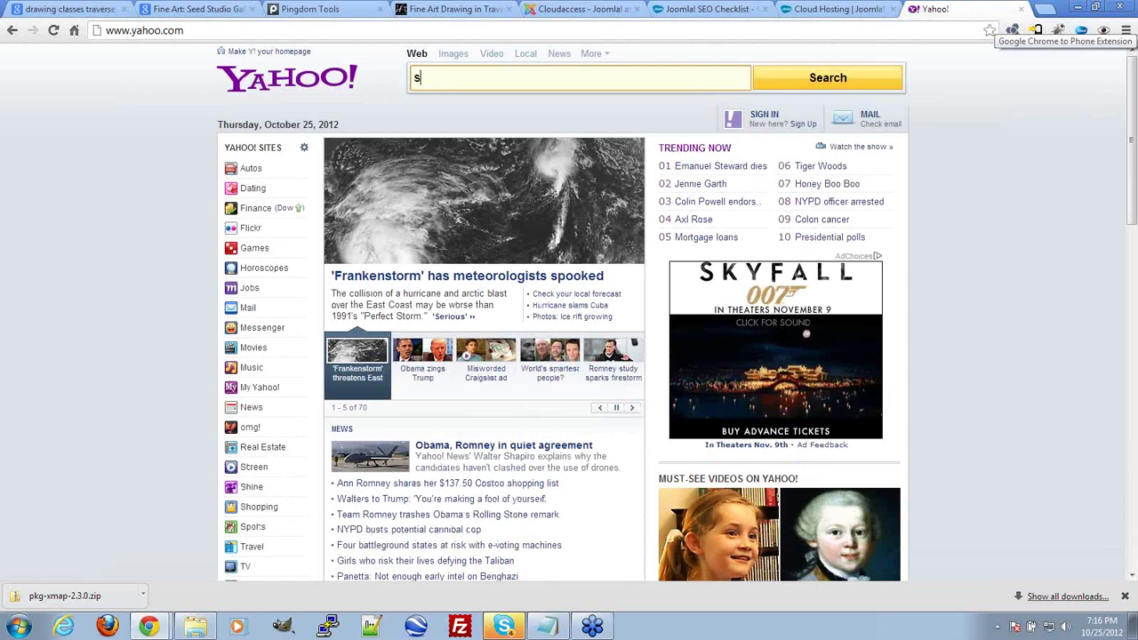
key("BackSpace")
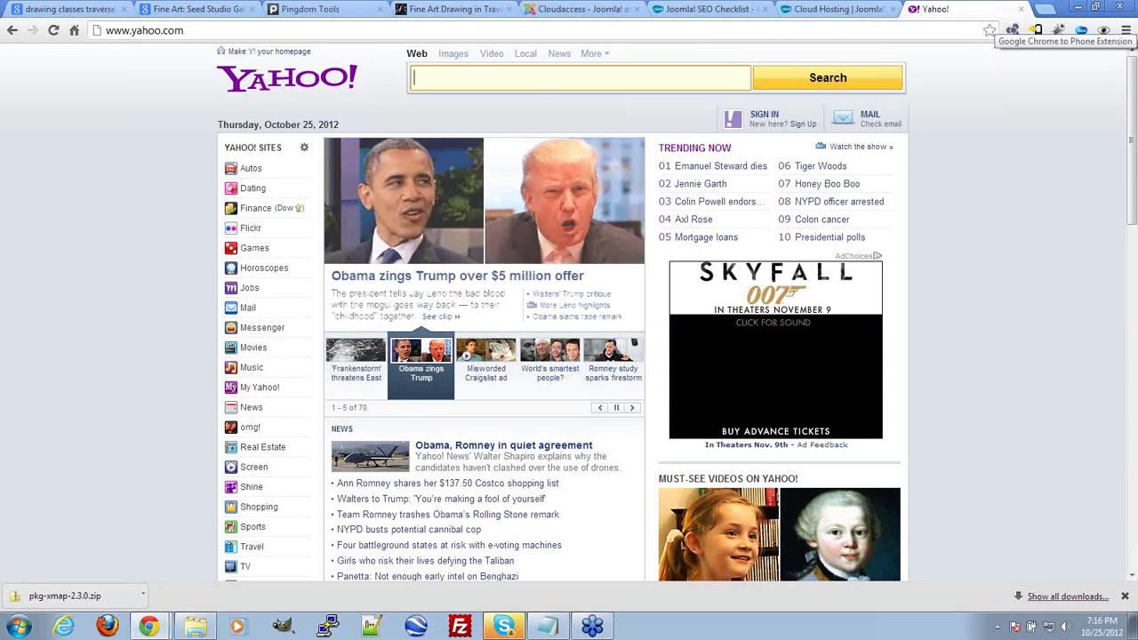
type("site:")
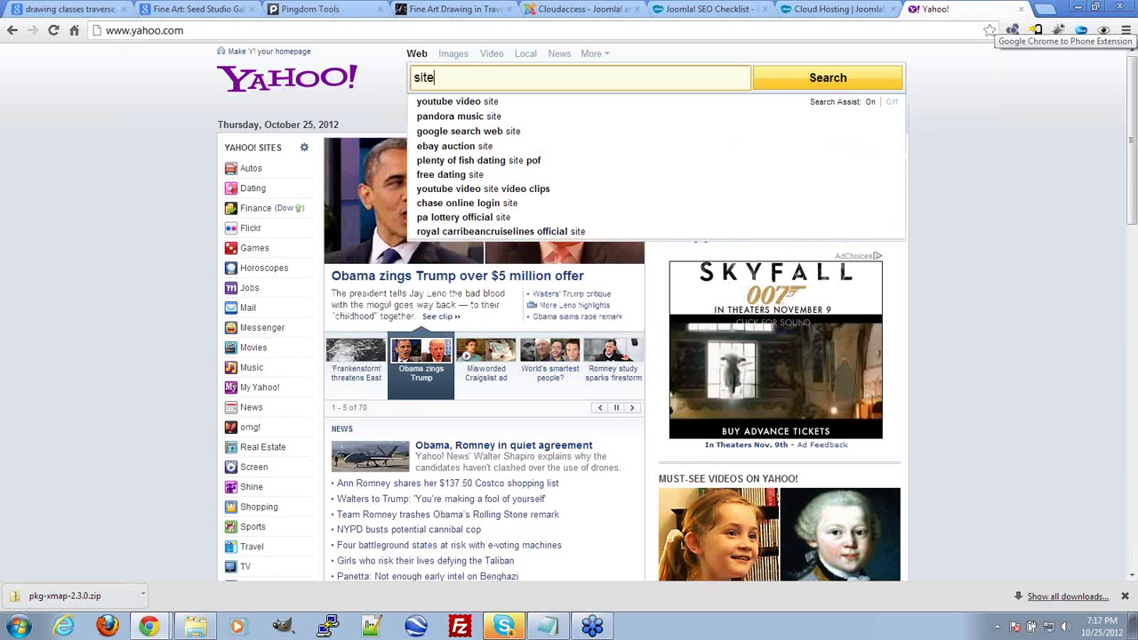
type("cloudac")
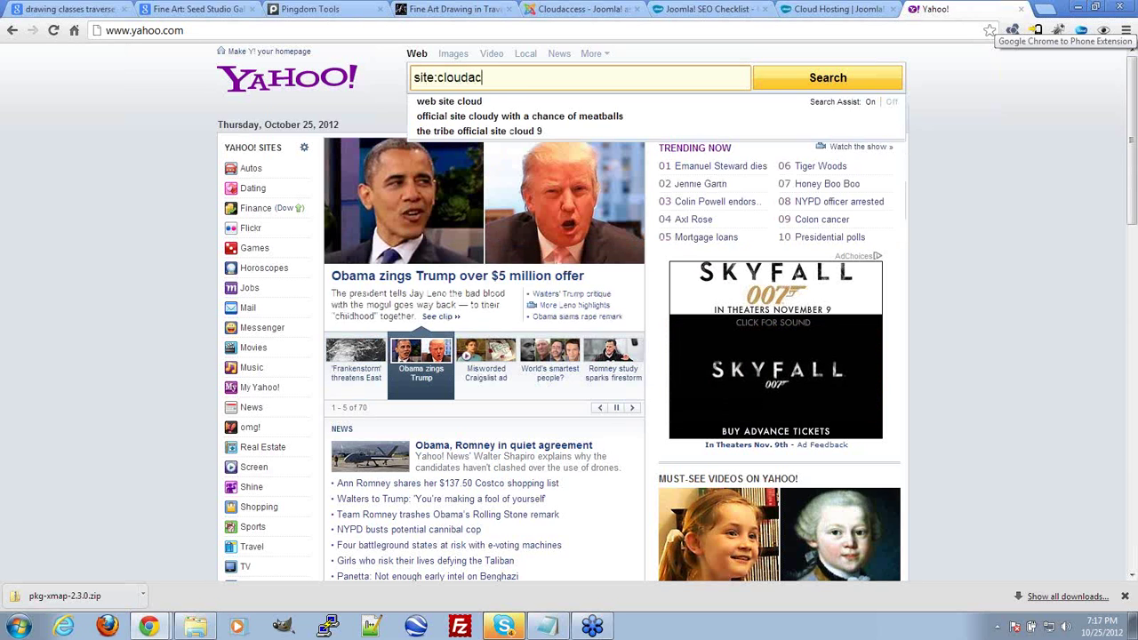
type("cess.net")
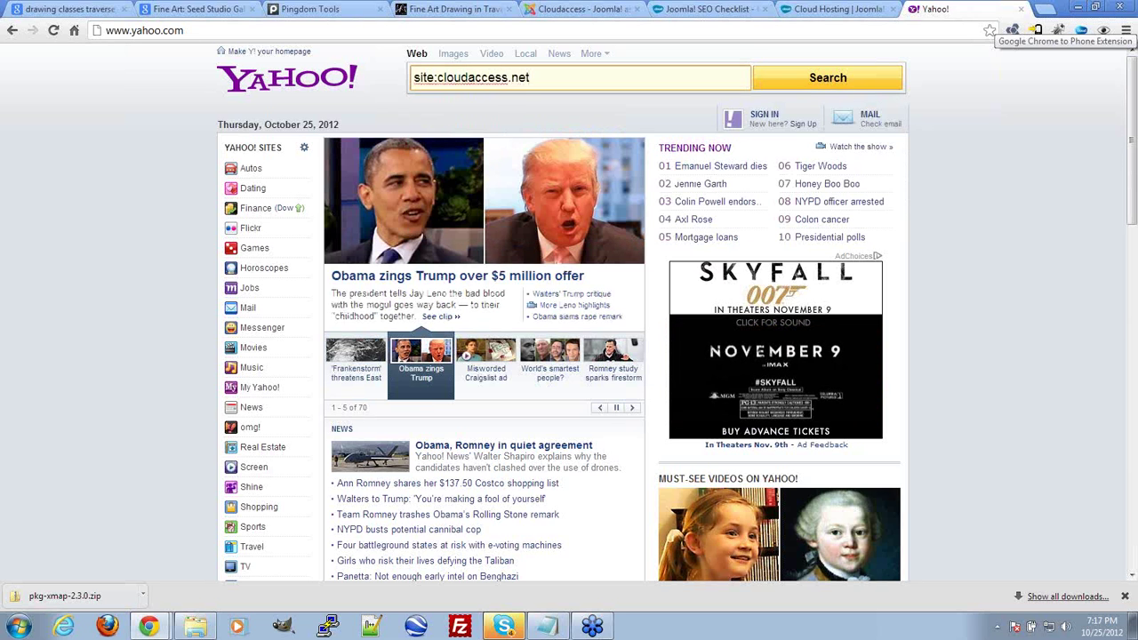
key("Return")
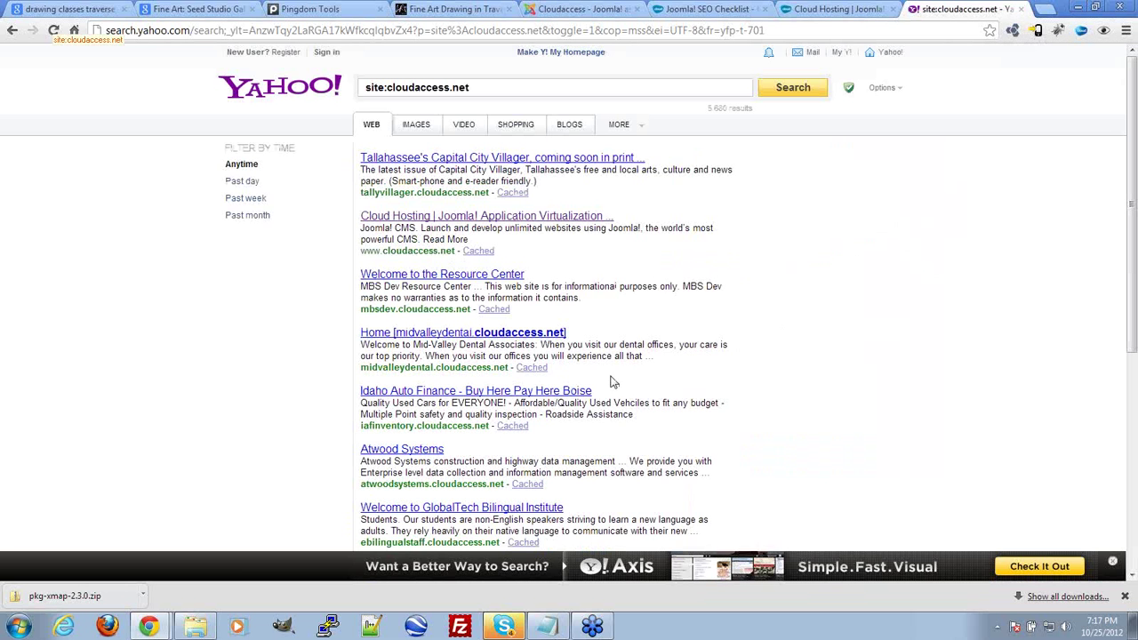
Step: Examine the site addresses in the search results against the domain in the query
left_click_drag(362, 309, 466, 309)
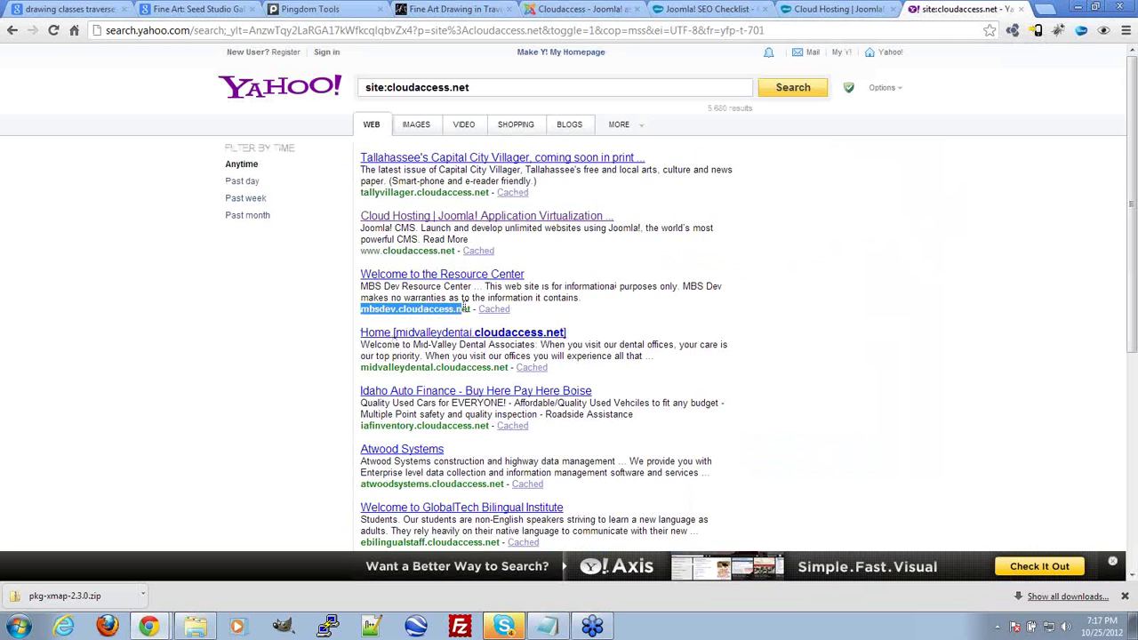
left_click(305, 318)
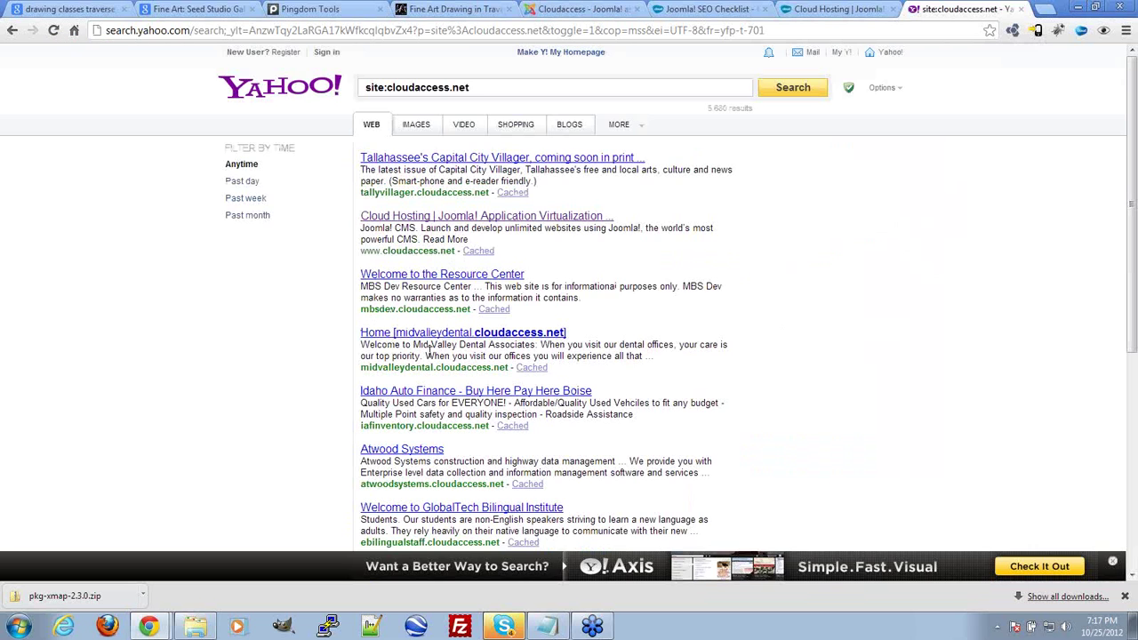
scroll(427, 351, "down", 3)
scroll(452, 386, "up", 3)
left_click_drag(388, 89, 479, 87)
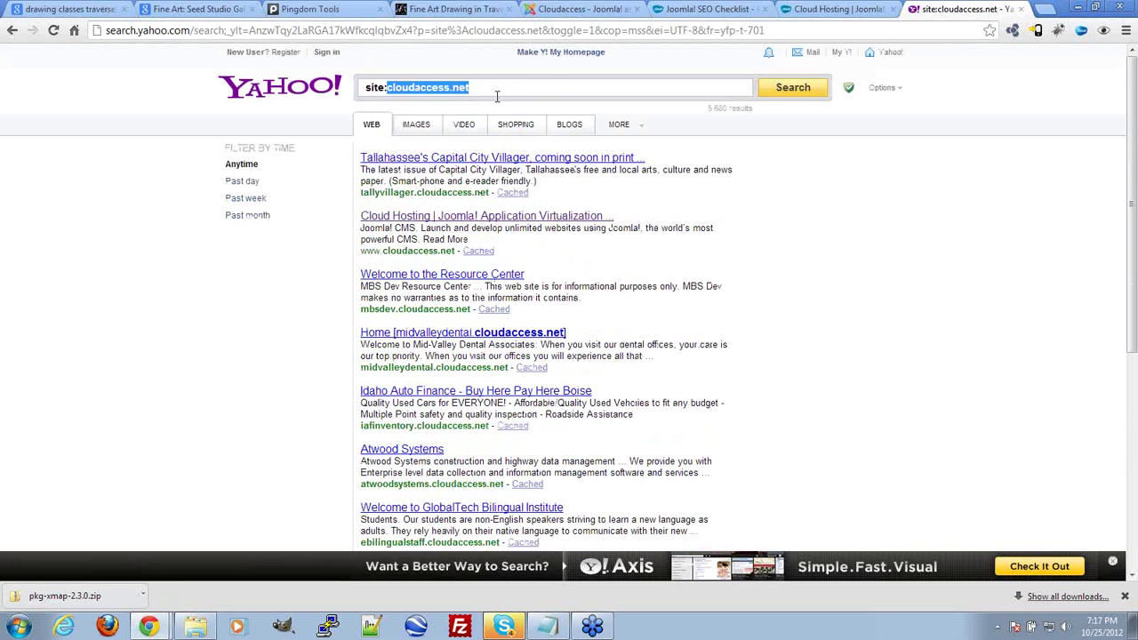
Step: Copy the web address of the open Seed Studio Gallery site
left_click(200, 9)
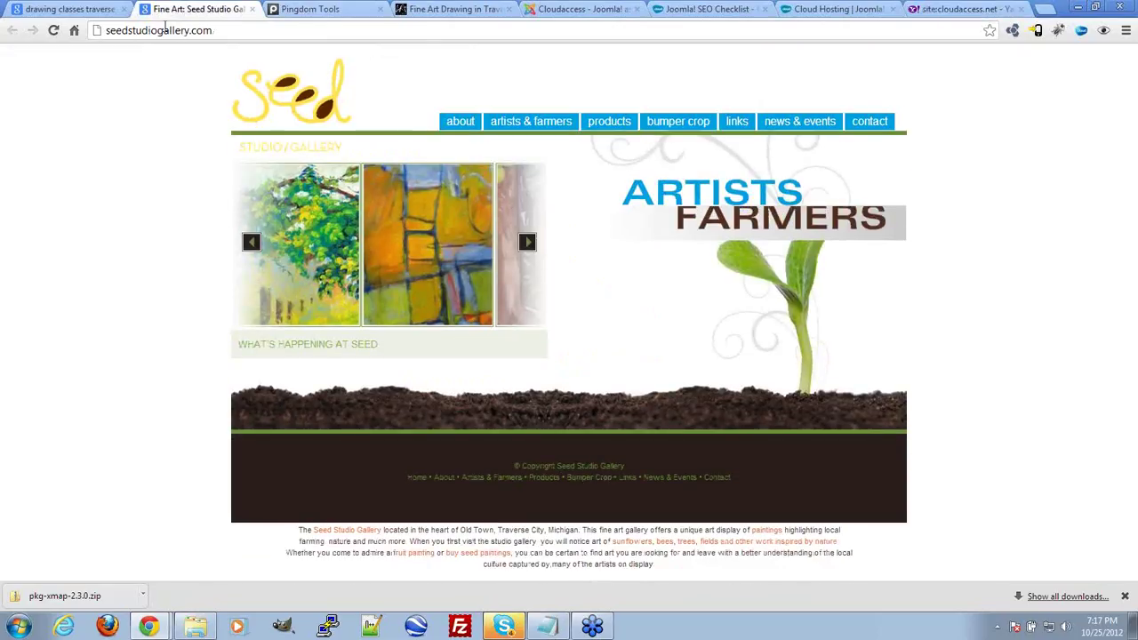
left_click(211, 31)
key("ctrl+c")
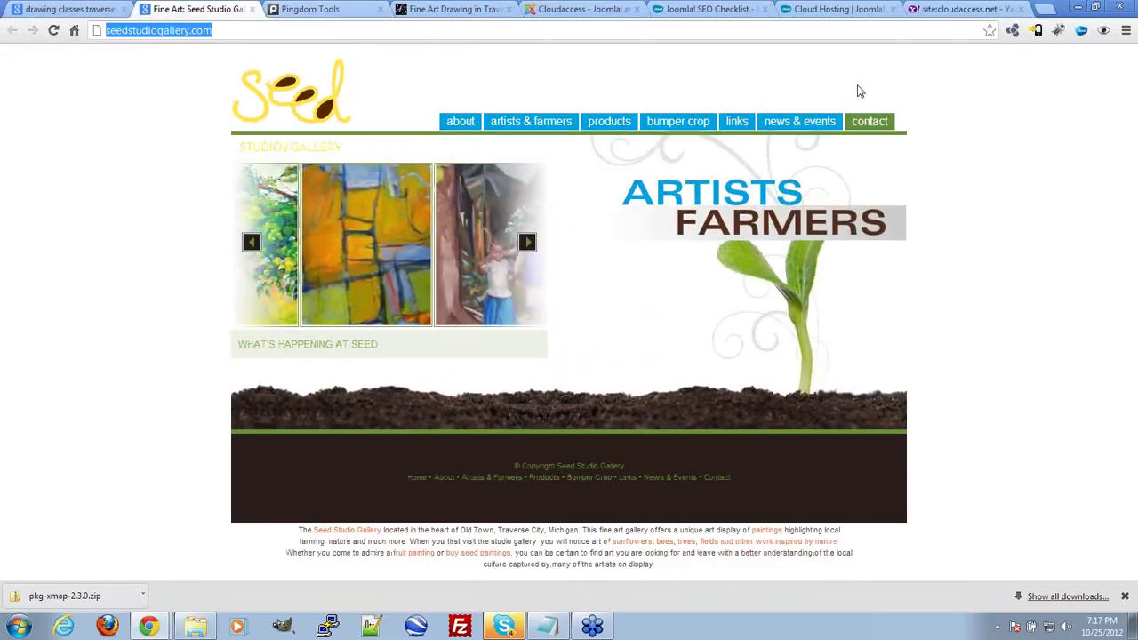
left_click(700, 9)
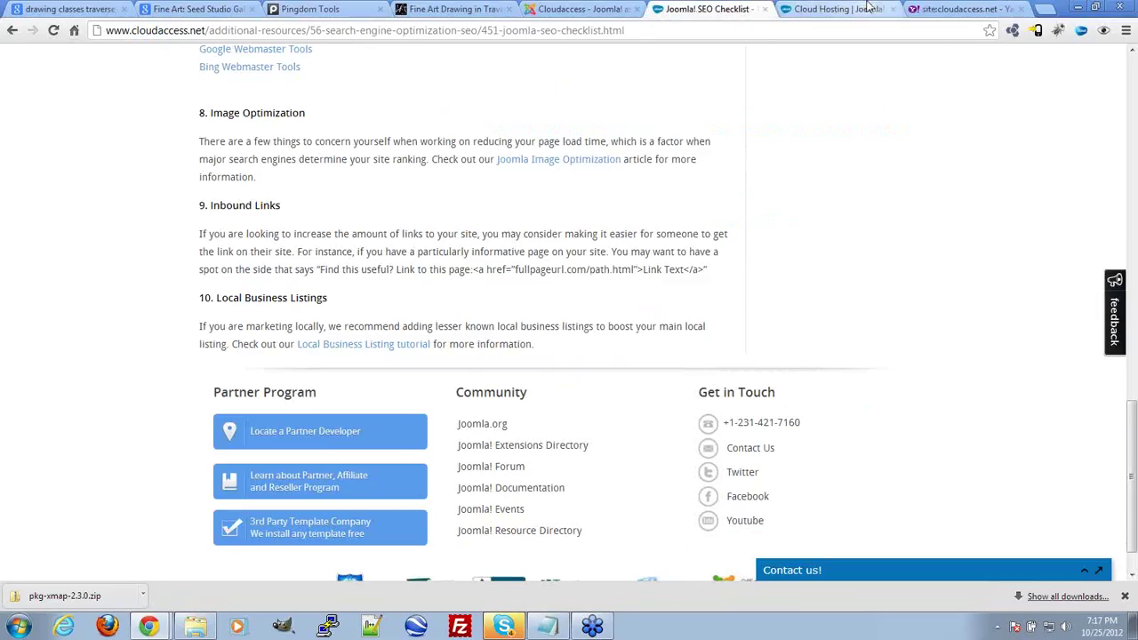
left_click(961, 9)
left_click_drag(505, 86, 415, 87)
key("ctrl+v")
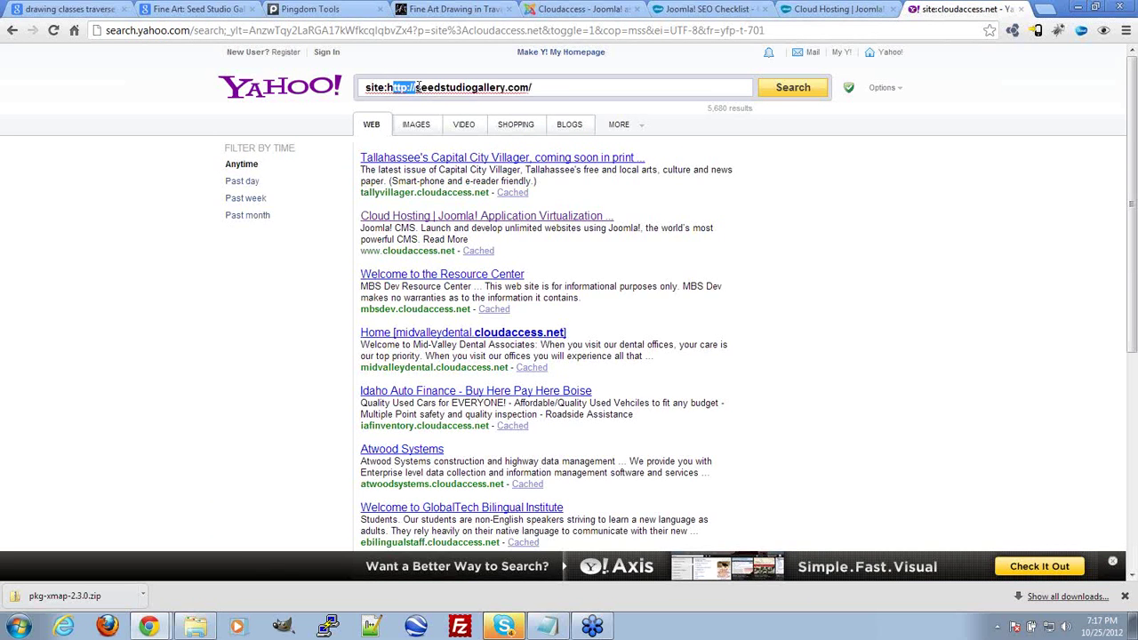
key("BackSpace")
key("BackSpace")
key("Delete")
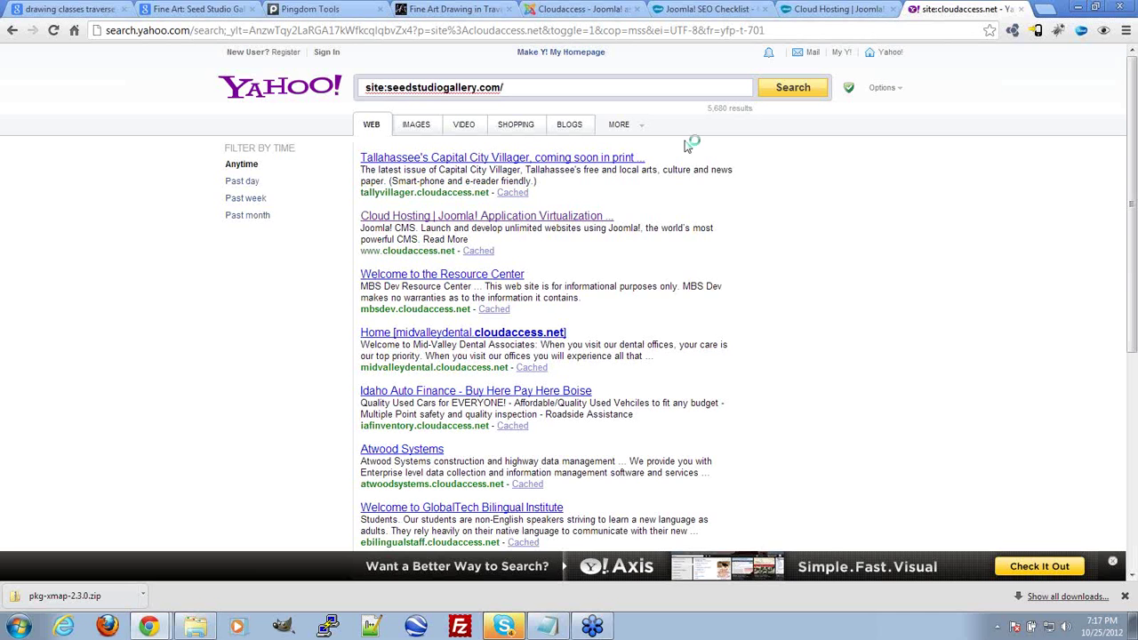
key("Return")
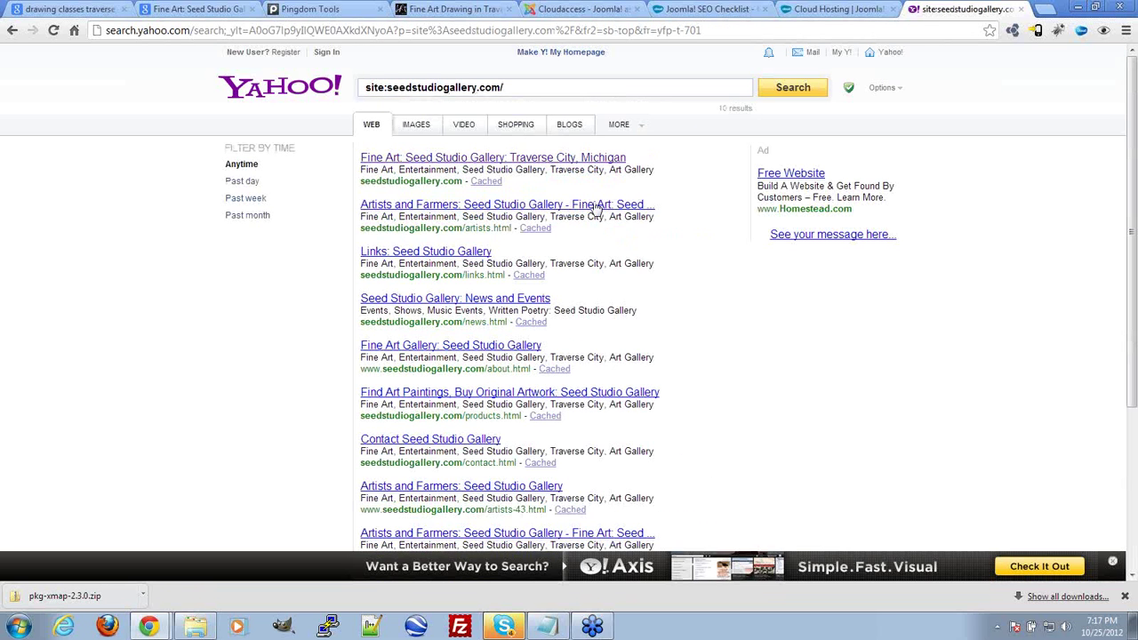
key("BackSpace")
key("Return")
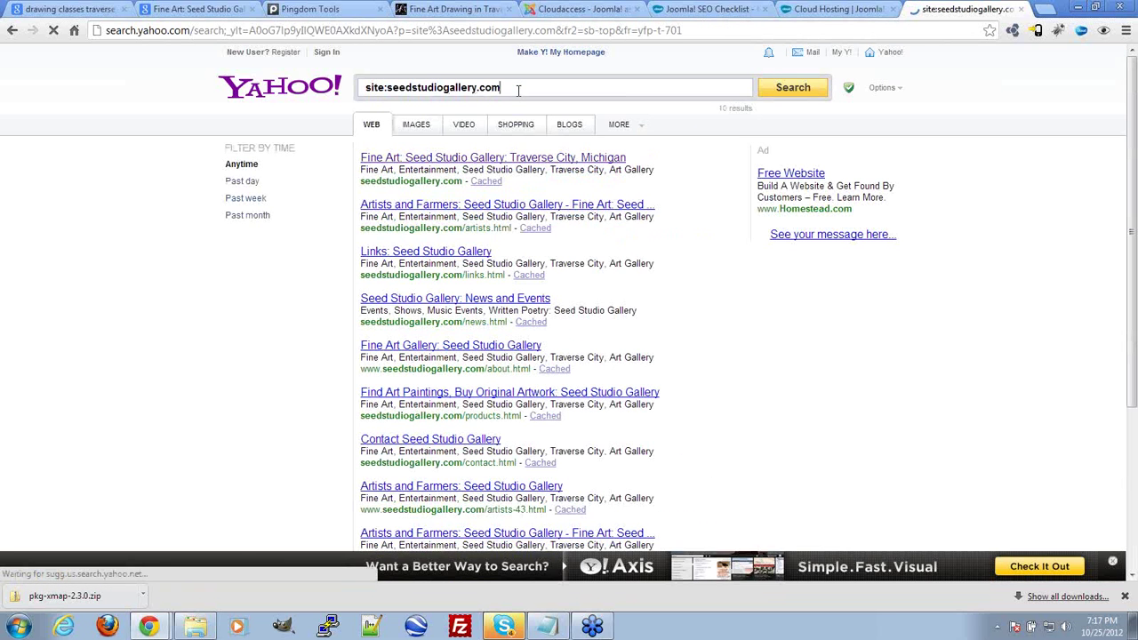
Step: Change the site operator in the Yahoo query to link and search for "link:seedstudiogallery.com"
left_click_drag(384, 87, 338, 95)
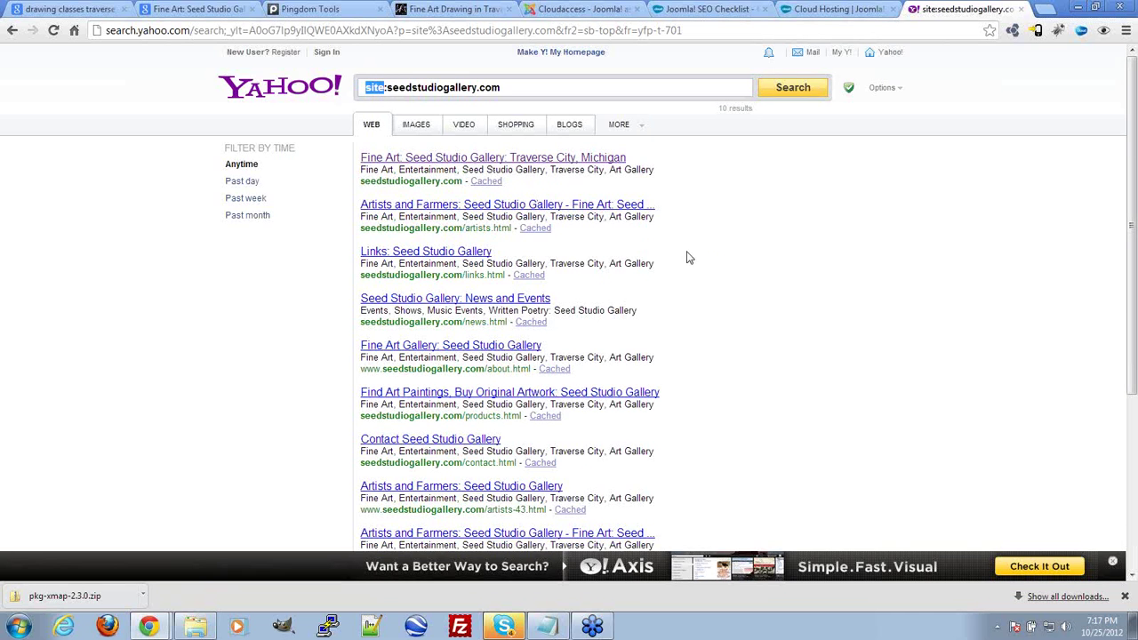
scroll(728, 274, "down", 3)
scroll(480, 389, "up", 3)
type("link")
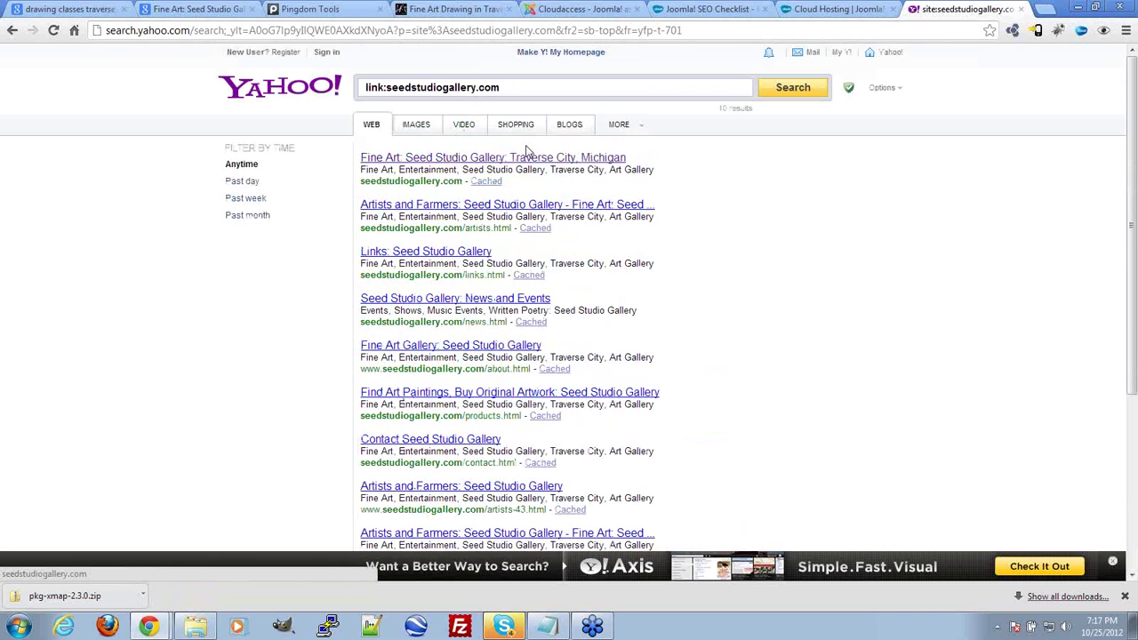
left_click_drag(391, 89, 542, 87)
left_click(794, 89)
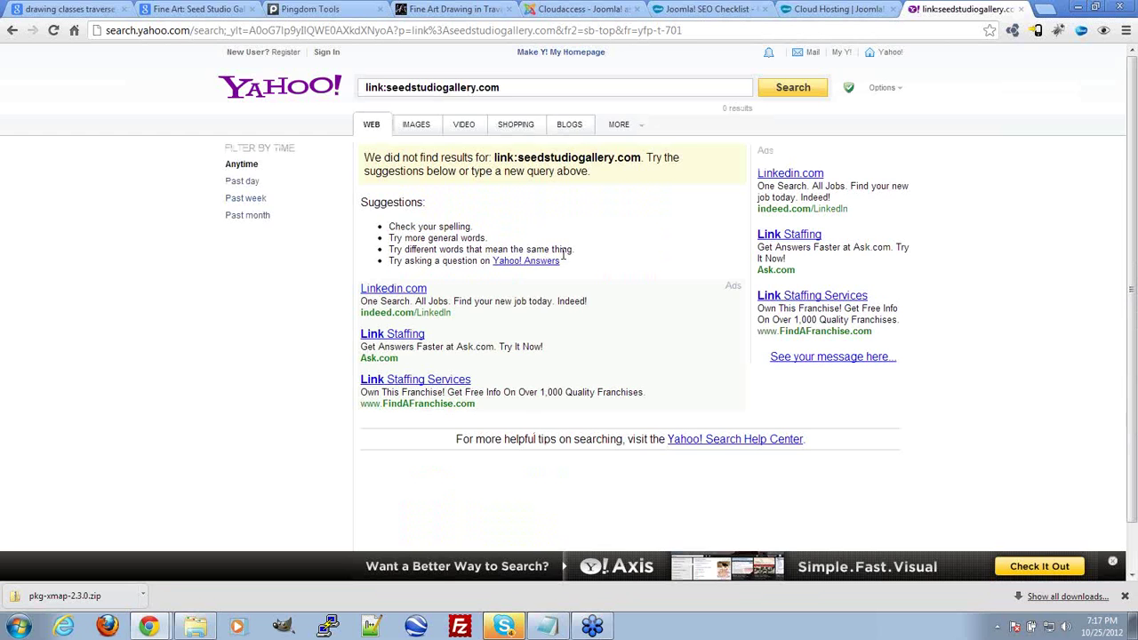
Step: Copy the link:seedstudiogallery.com query, open google.com in the same tab and run the query there
left_click_drag(618, 178, 363, 159)
left_click(534, 200)
left_click_drag(522, 88, 119, 113)
key("ctrl+c")
left_click(213, 32)
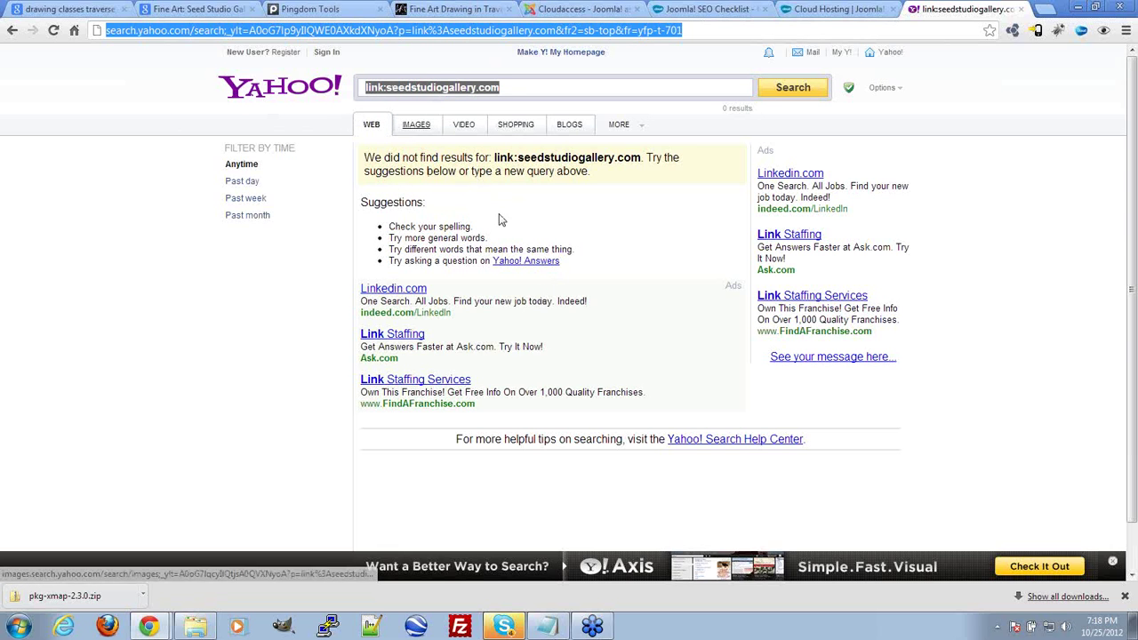
left_click(701, 27)
key("ctrl+a")
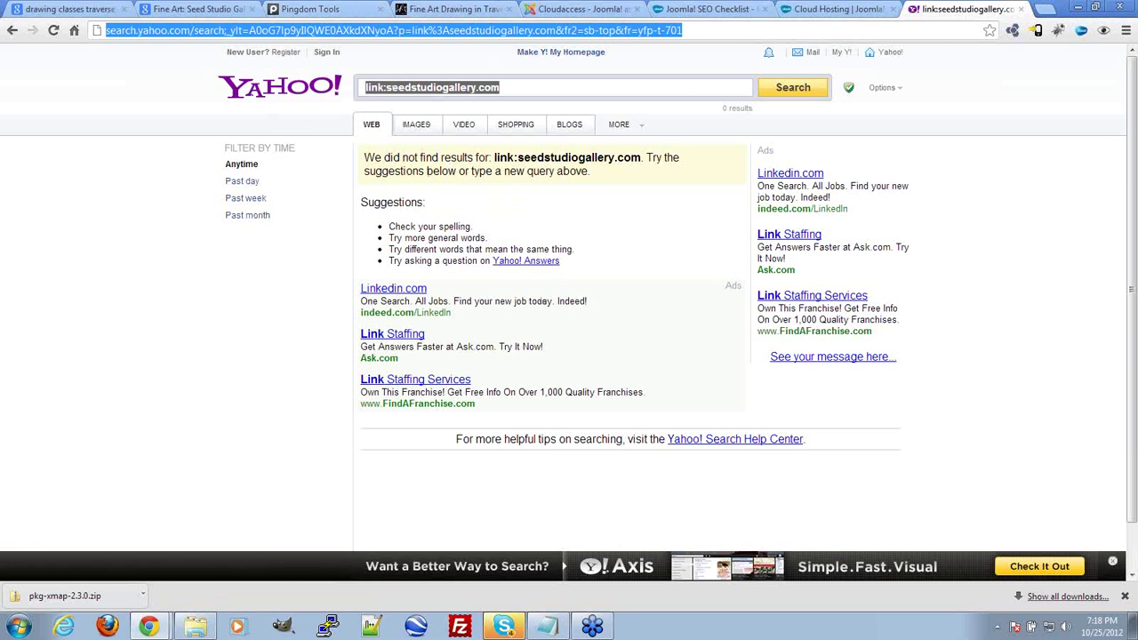
type("googlec")
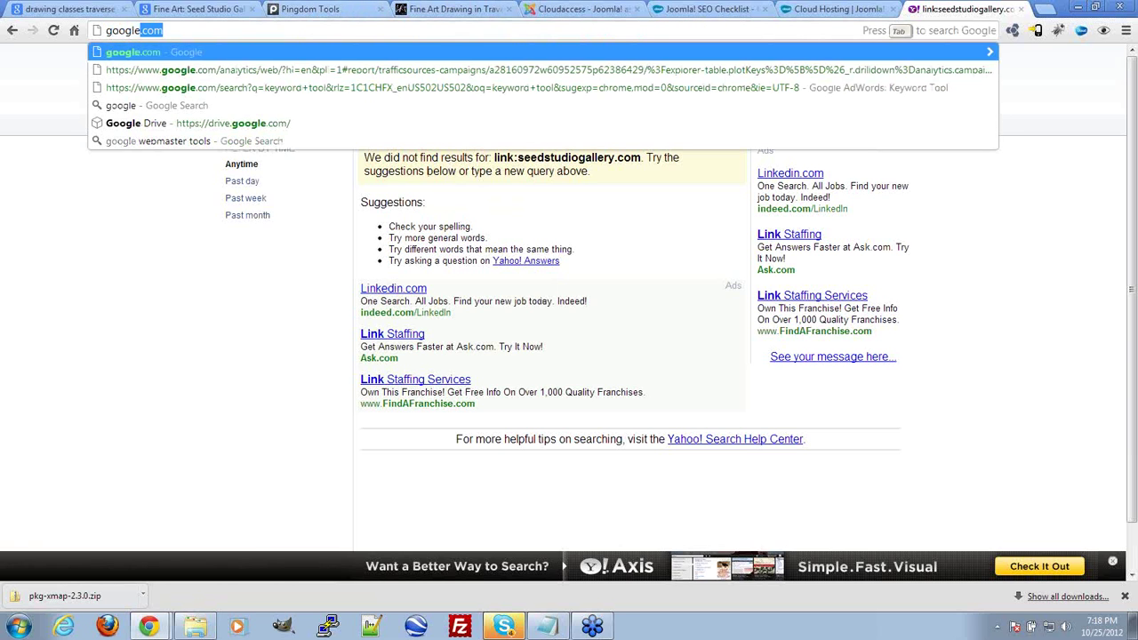
type(".com")
key("Return")
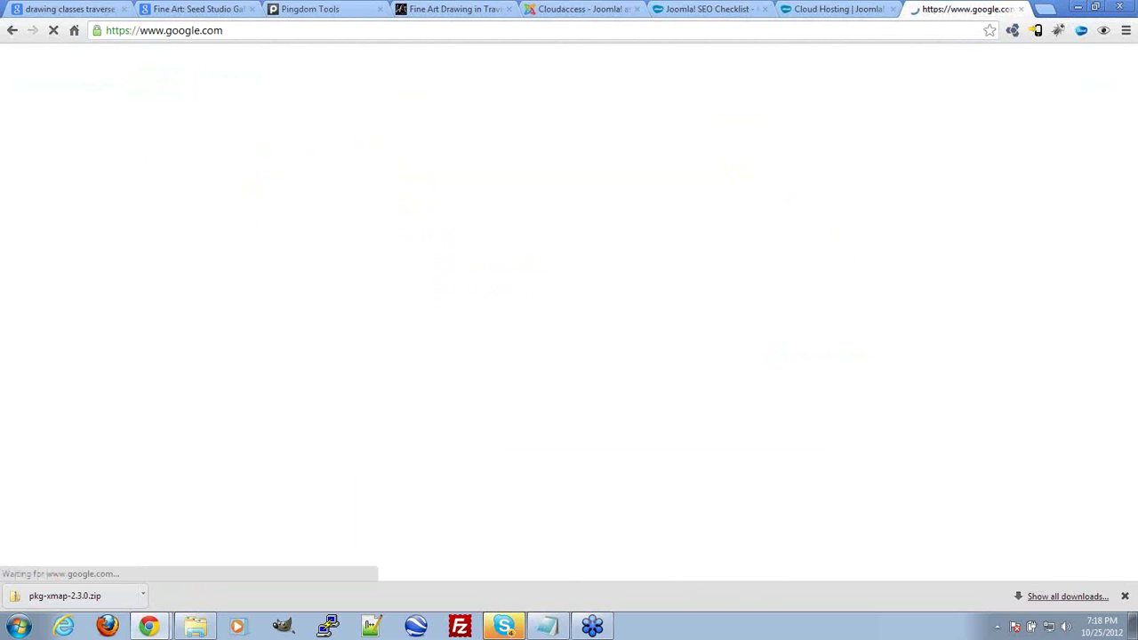
key("ctrl+v")
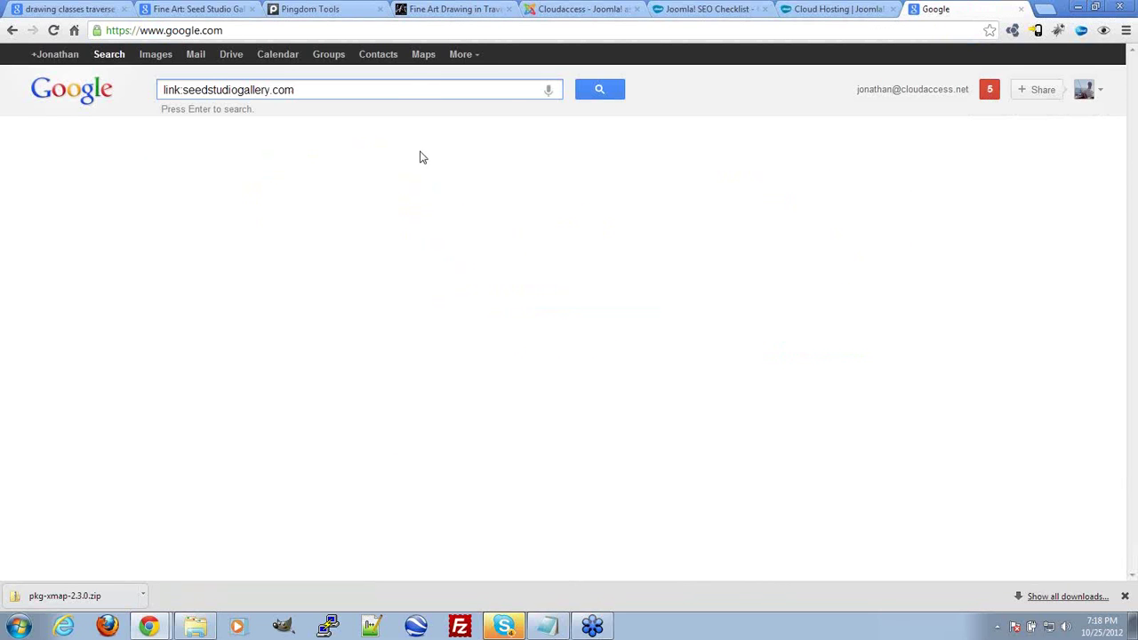
left_click(601, 92)
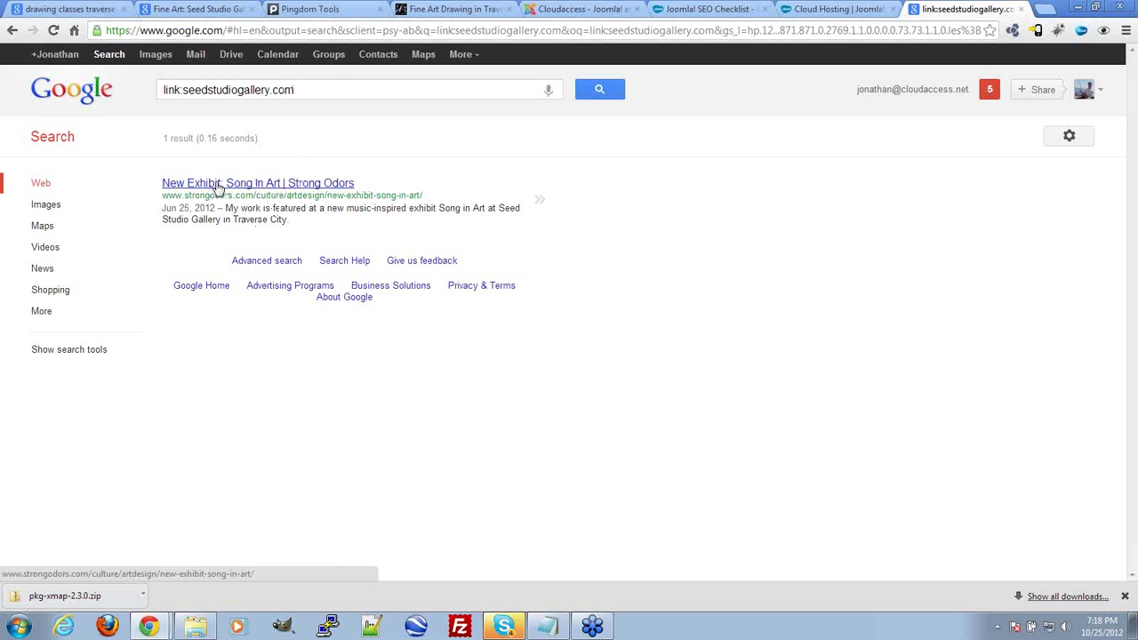
Step: Open the "New Exhibit: Song In Art | Strong Odors" result in a new tab and switch to it
left_click(197, 9)
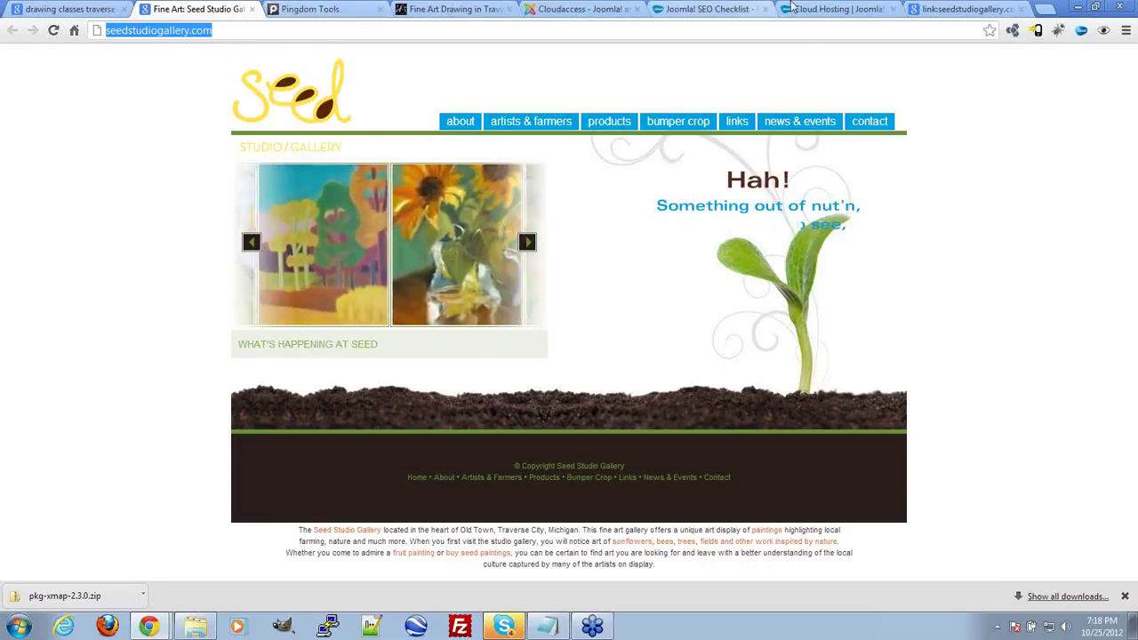
left_click(964, 9)
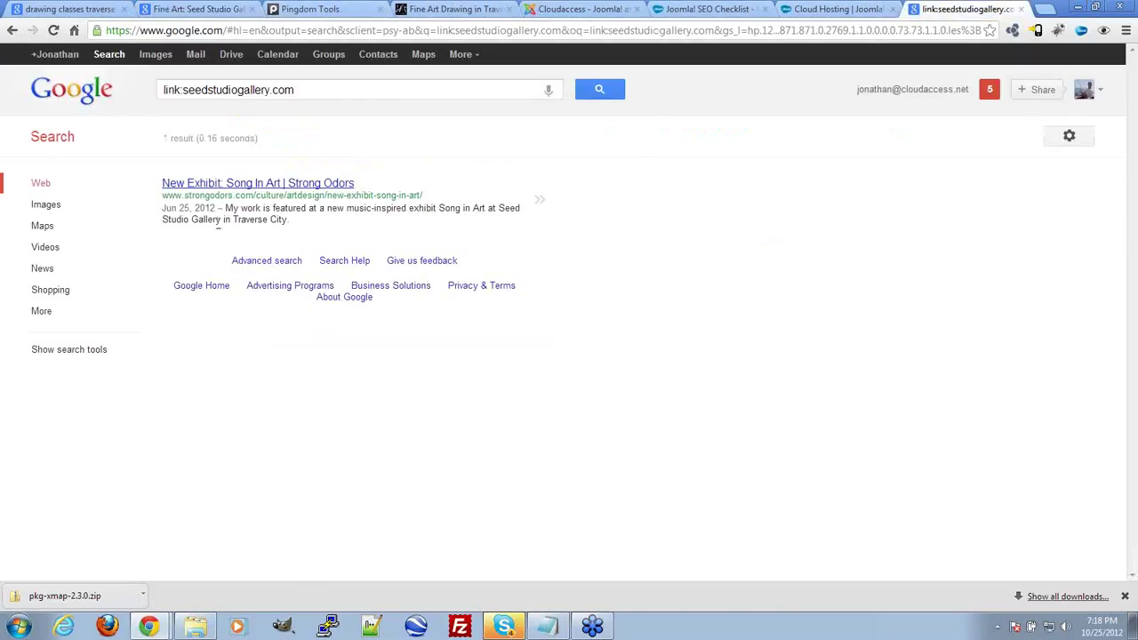
middle_click(279, 186)
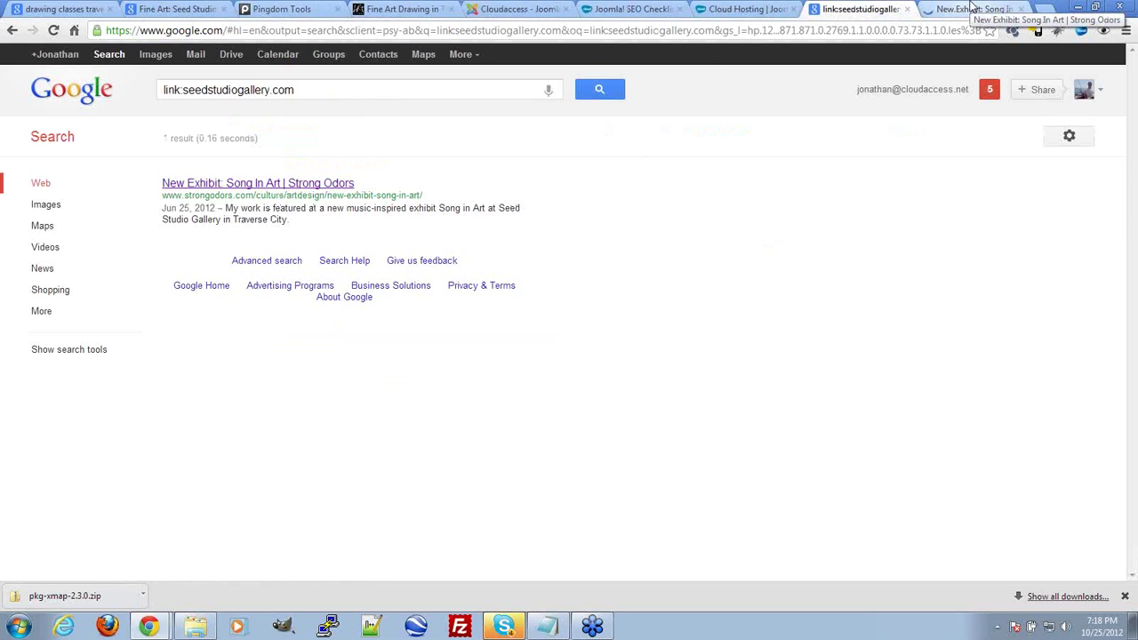
left_click(972, 8)
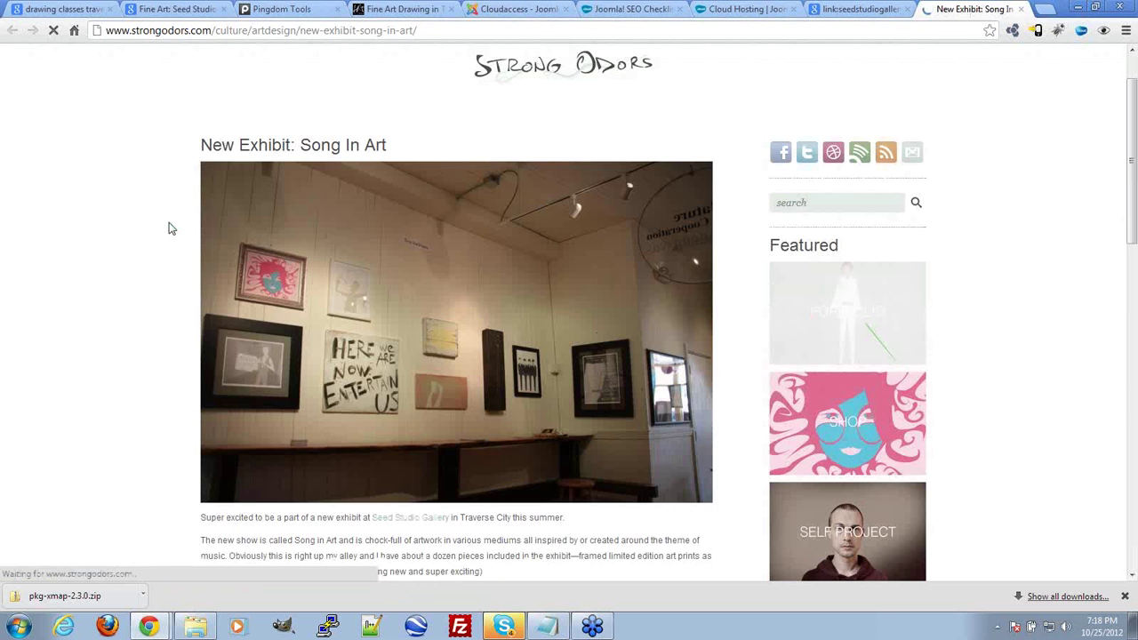
Step: Examine the exhibit article for its link to Seed Studio Gallery and place the gallery's browser tab beside the article's
scroll(173, 229, "down", 2)
scroll(174, 229, "down", 4)
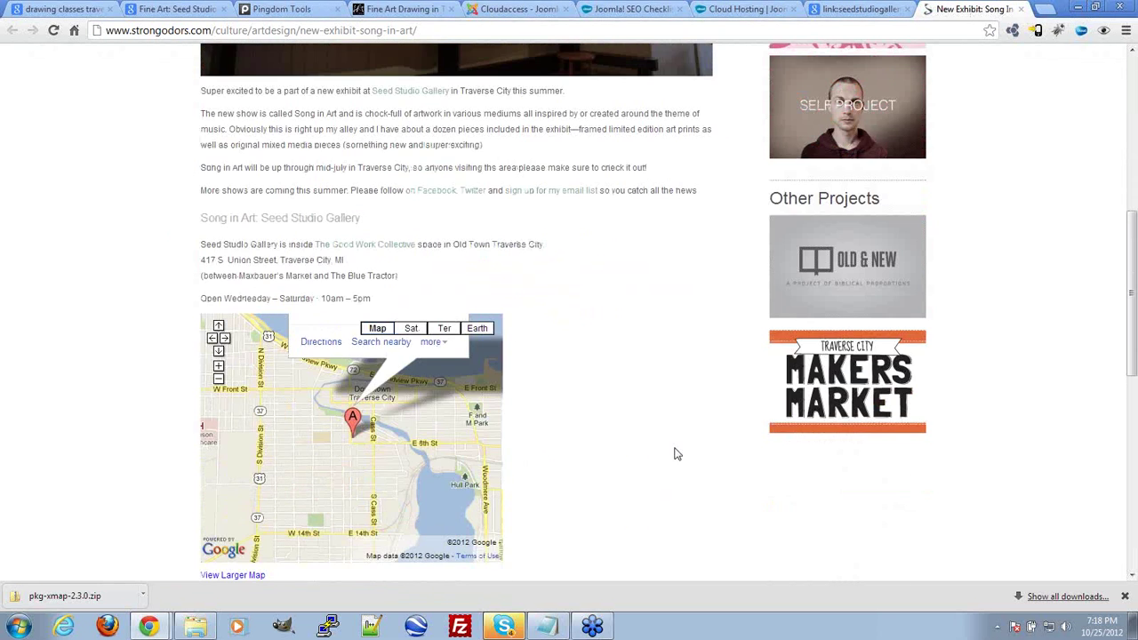
scroll(673, 451, "up", 1)
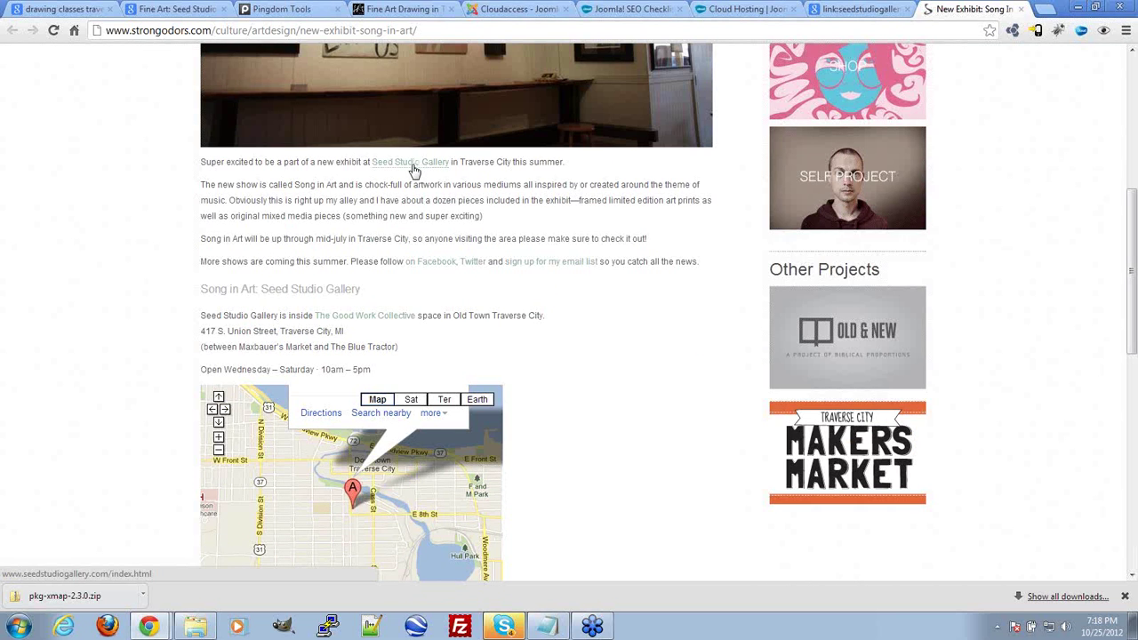
scroll(461, 347, "up", 1)
scroll(493, 356, "up", 5)
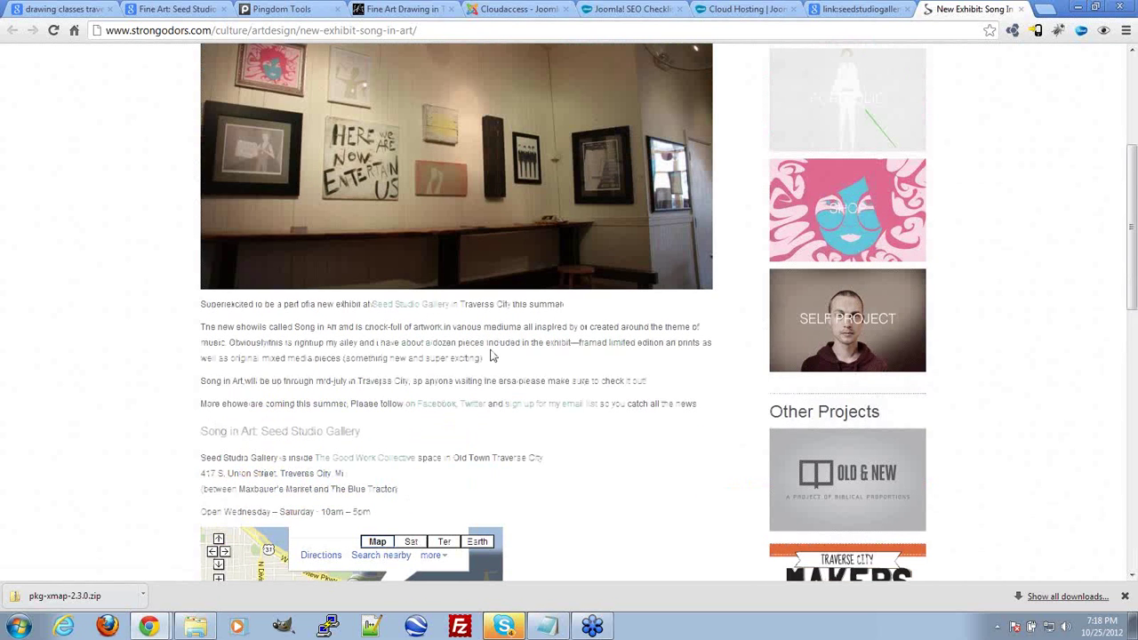
scroll(1058, 414, "down", 7)
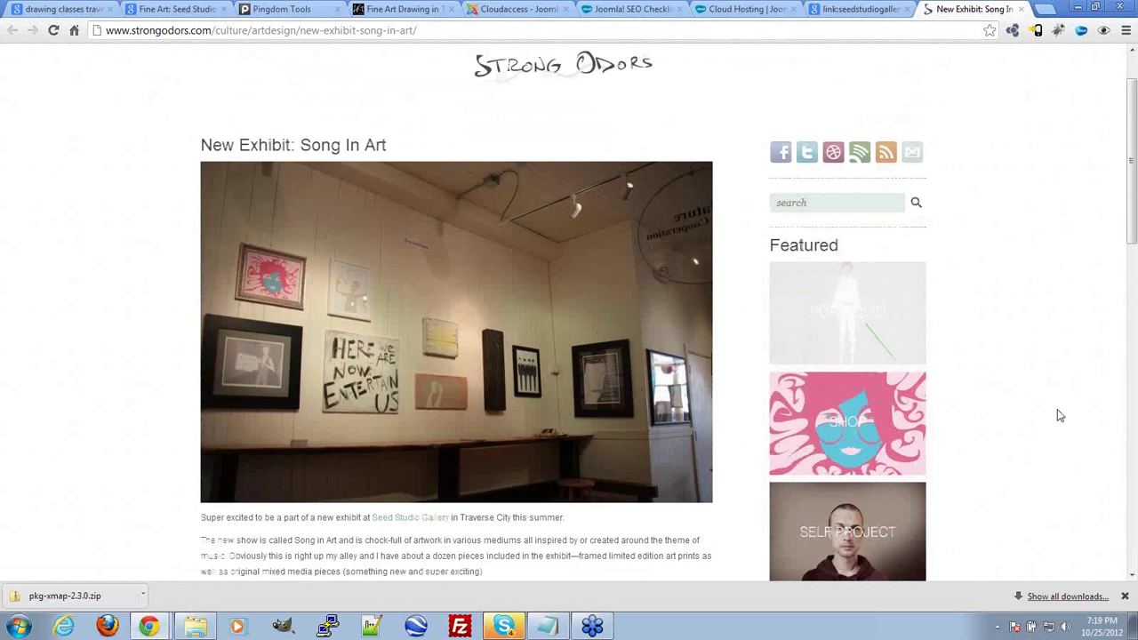
scroll(603, 400, "up", 4)
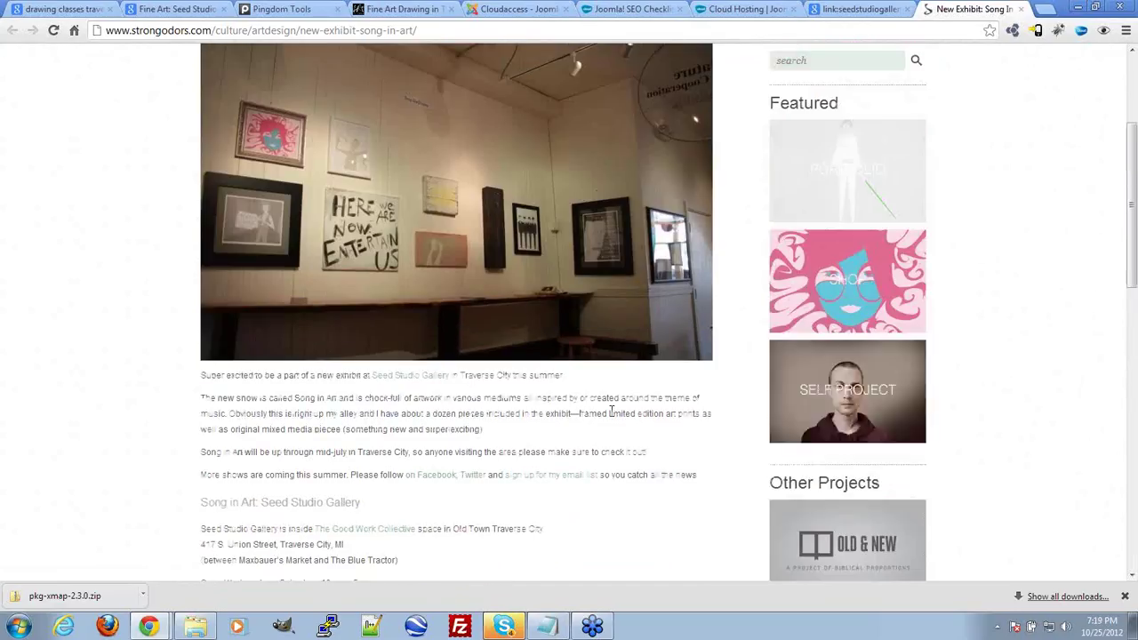
scroll(1093, 380, "up", 3)
left_click_drag(191, 9, 858, 9)
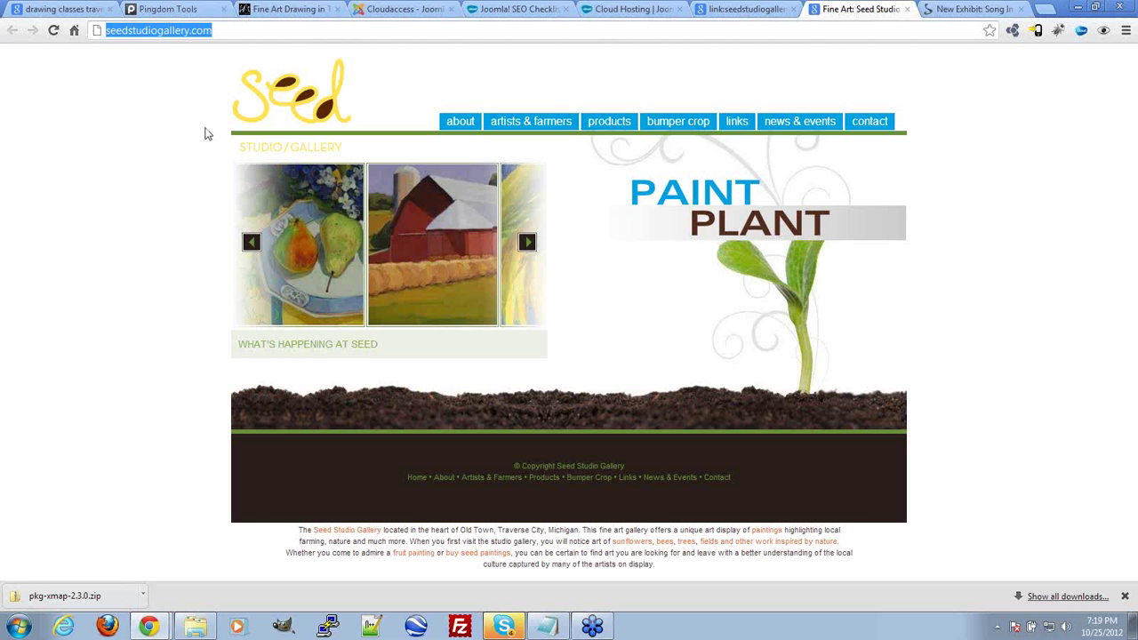
left_click(974, 9)
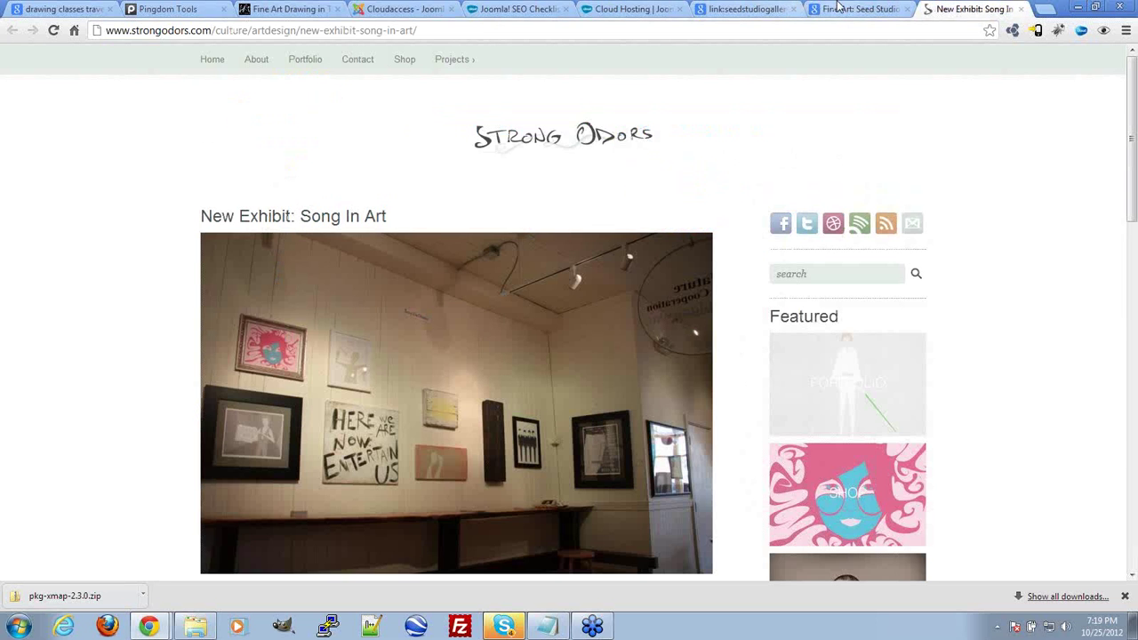
Step: Review the link operator in the Google query for seedstudiogallery.com and close that search tab
left_click(745, 9)
double_click(174, 90)
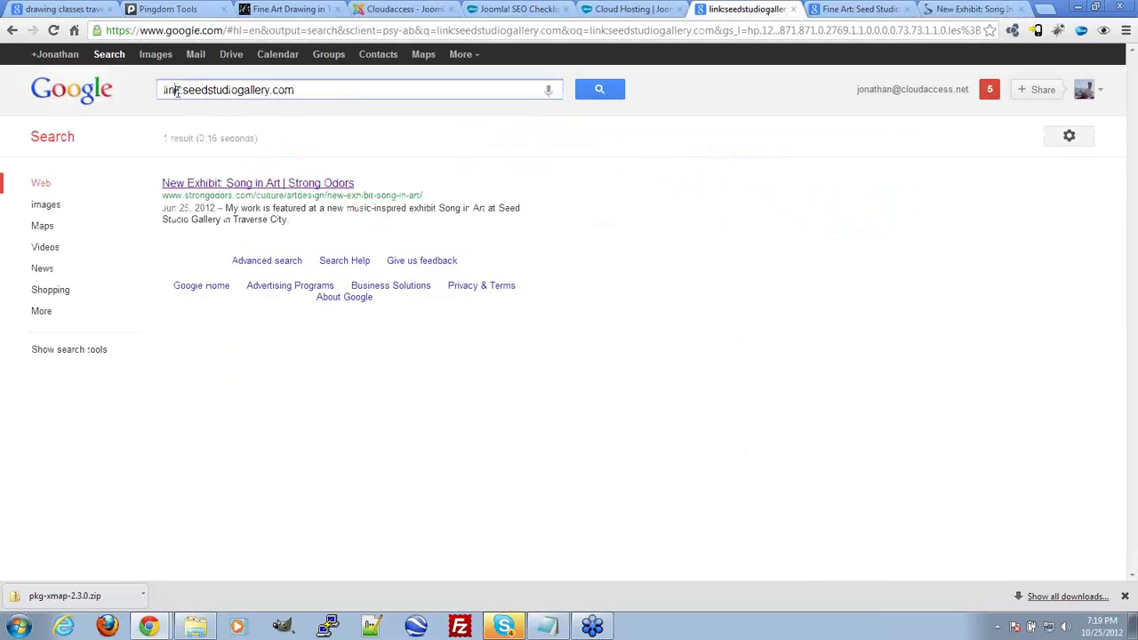
left_click(182, 90)
left_click(503, 628)
left_click(780, 351)
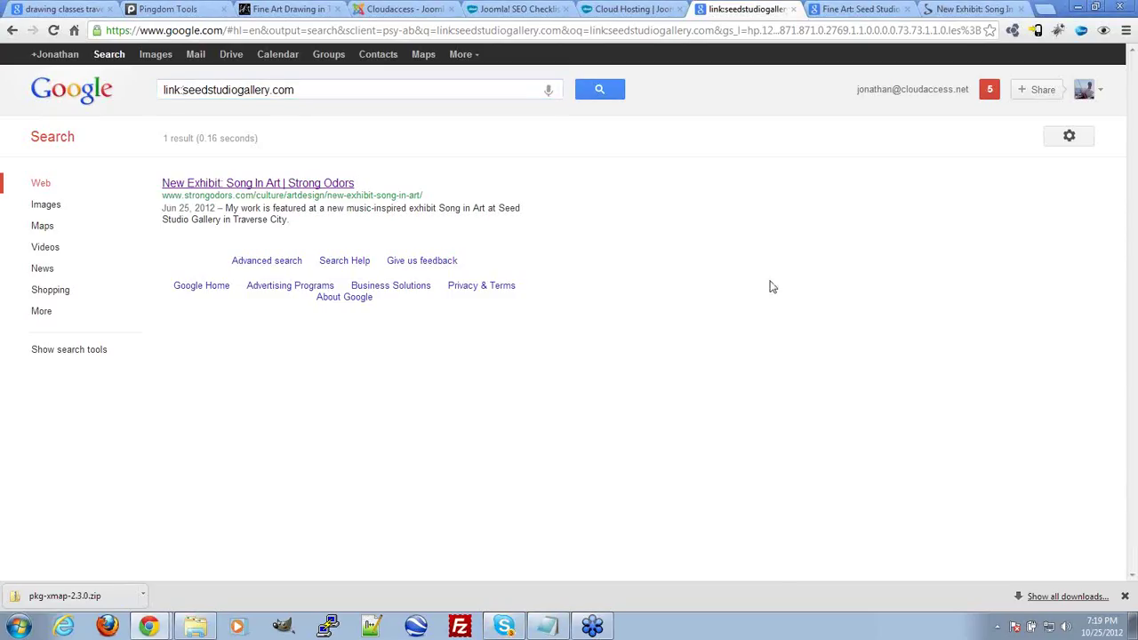
left_click(793, 10)
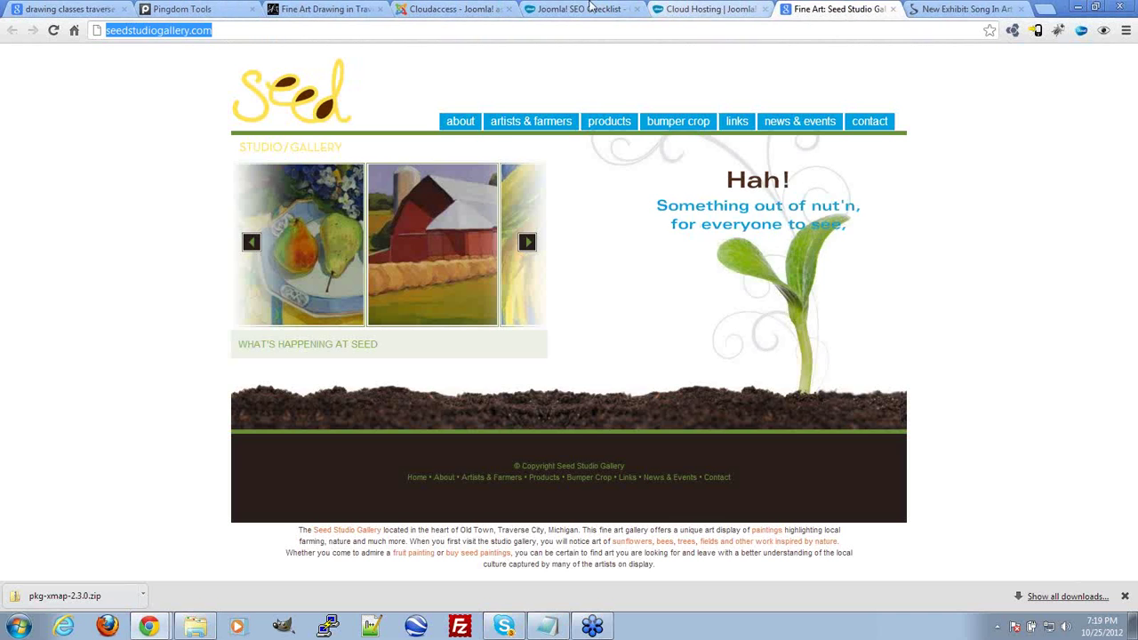
Step: Return to the Joomla! SEO Checklist and read its Local Business Listings item
key("ctrl+shift+Tab")
key("ctrl+shift+Tab")
left_click_drag(190, 320, 537, 345)
left_click(551, 342)
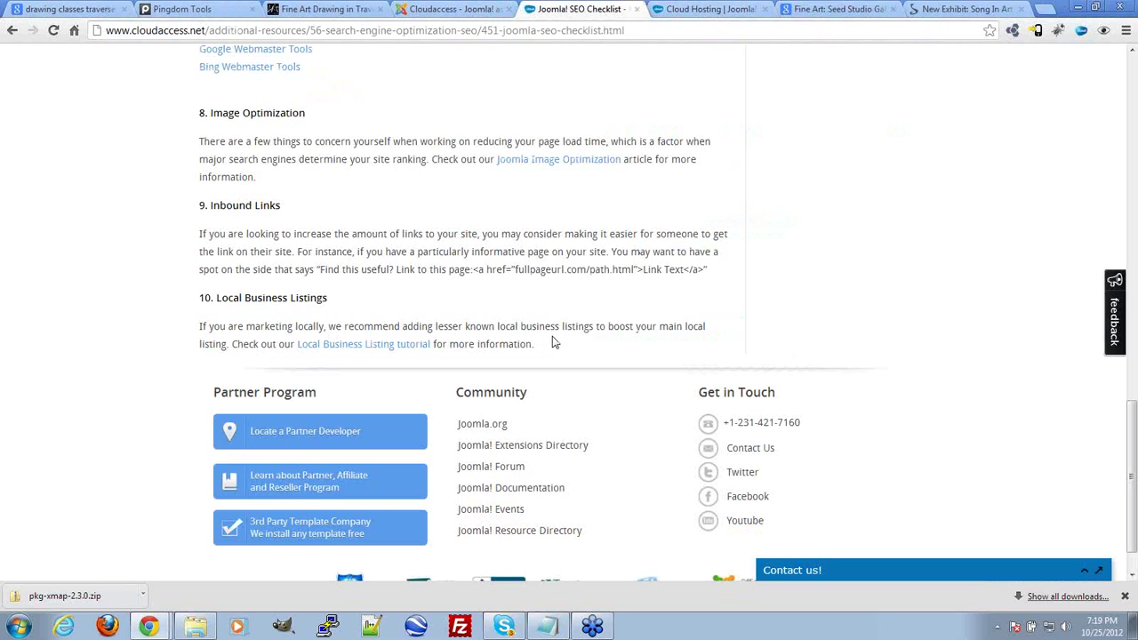
left_click_drag(193, 331, 233, 326)
left_click(253, 326)
Step: Change the earlier Google query about drawing classes to "art studio traverse city" and run the search
key("ctrl+1")
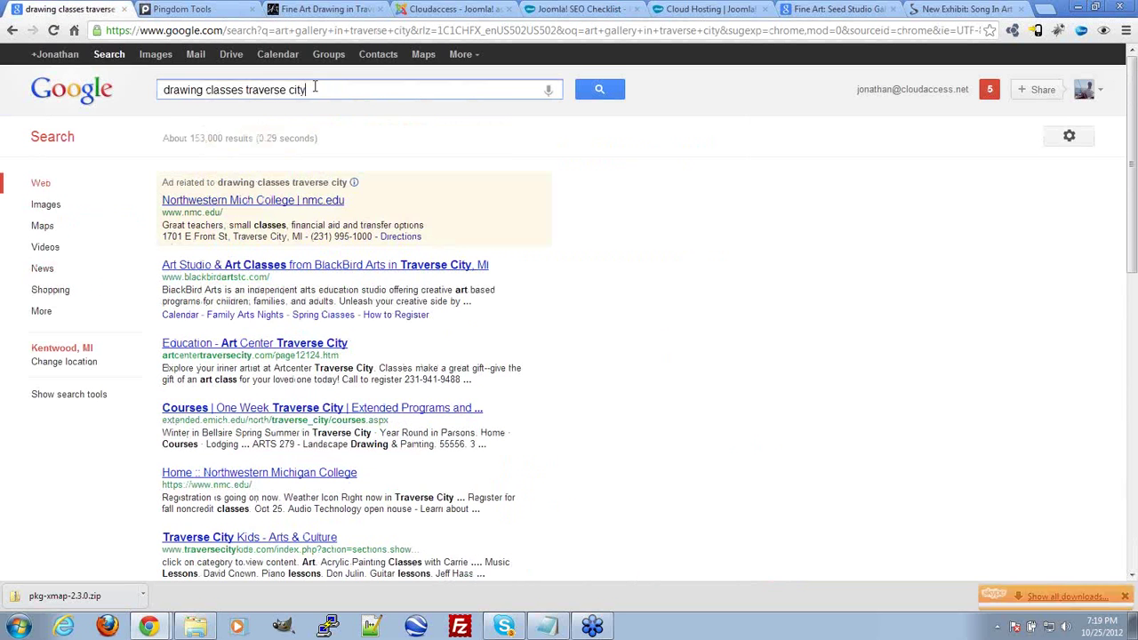
left_click_drag(239, 89, 161, 90)
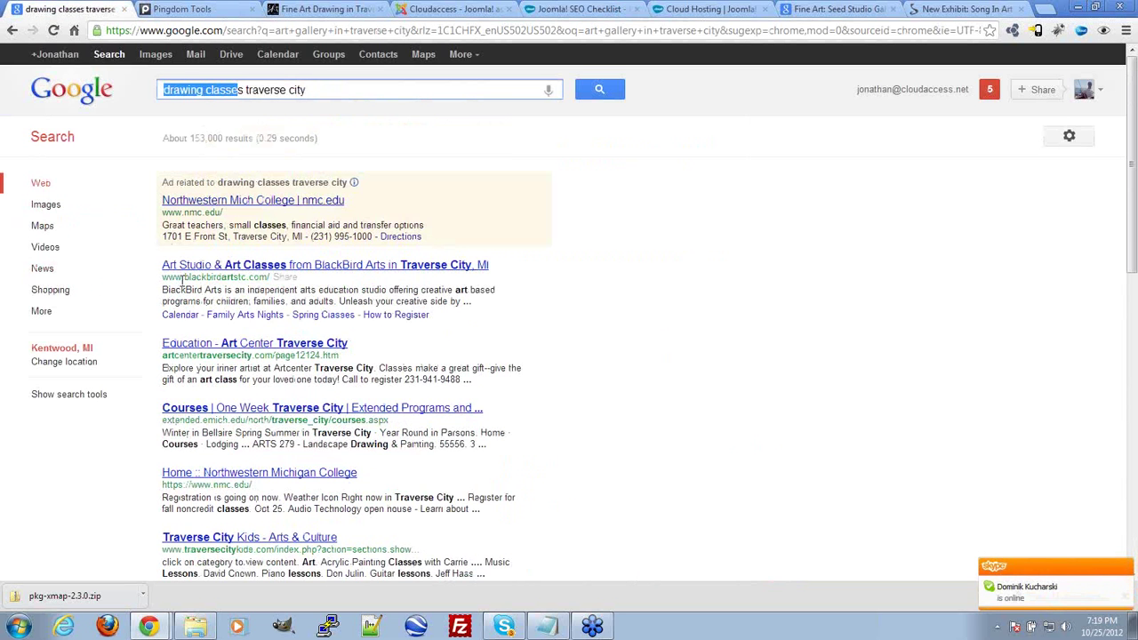
key("Delete")
key("Delete")
type("art st")
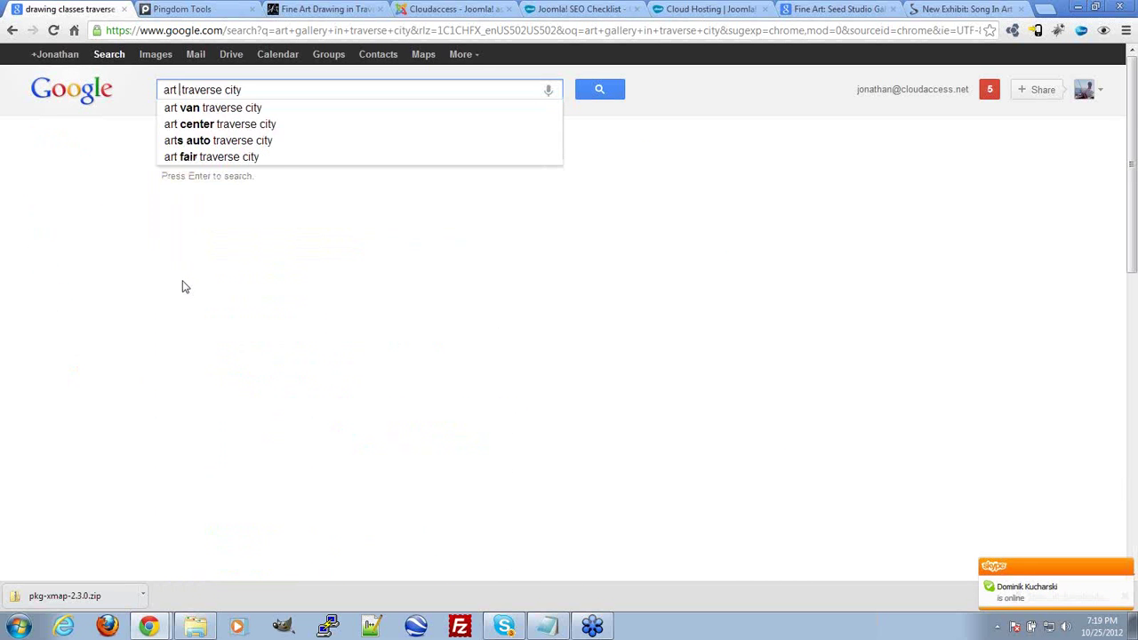
type("udio")
key("Return")
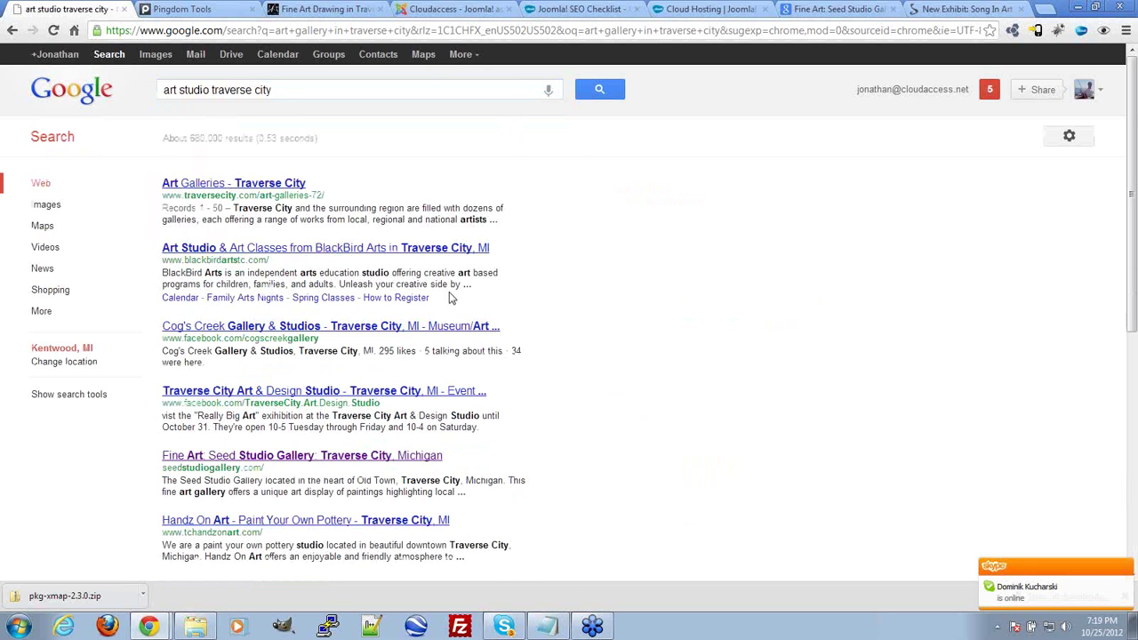
Step: Refine the Google query to "art studio traverse city, mi" and run the search
scroll(633, 343, "down", 5)
scroll(633, 343, "up", 5)
left_click(290, 90)
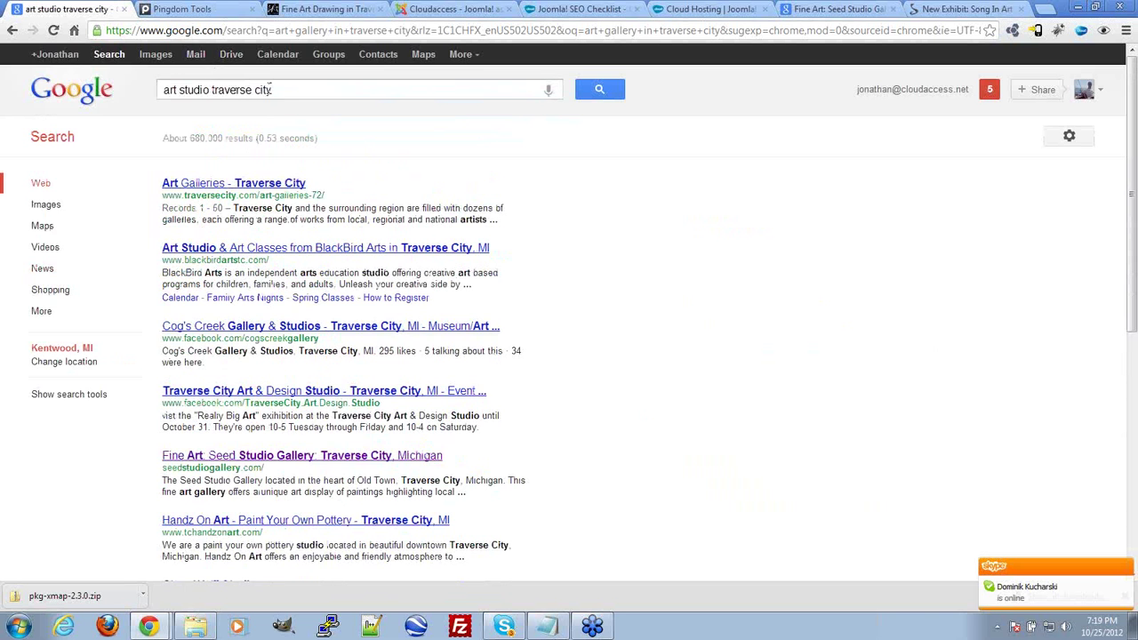
type(", mi")
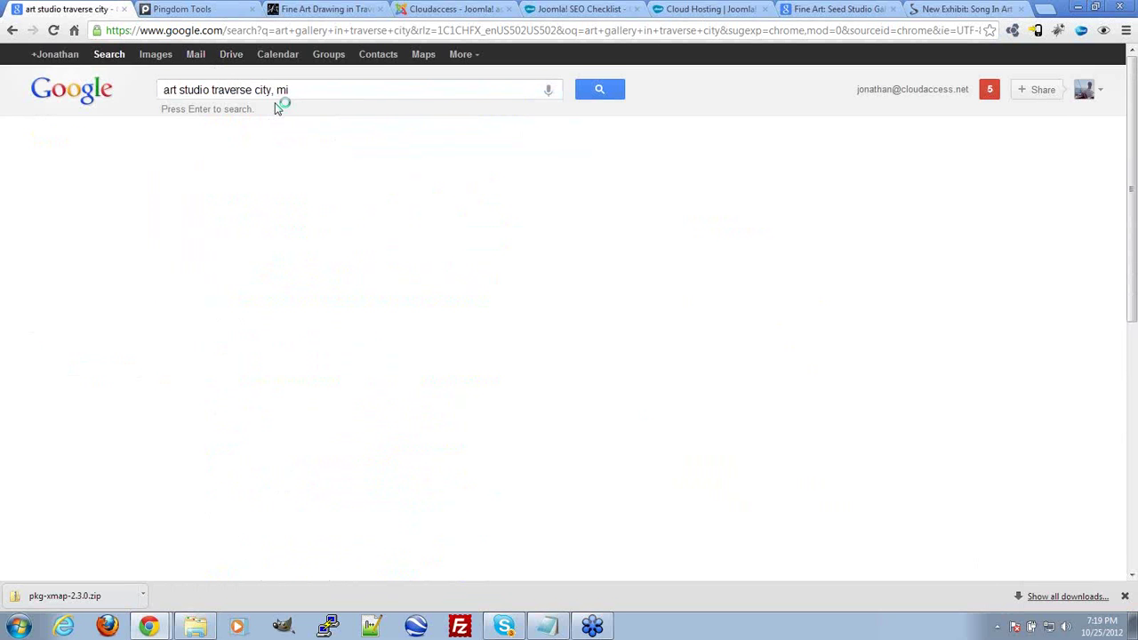
key("Return")
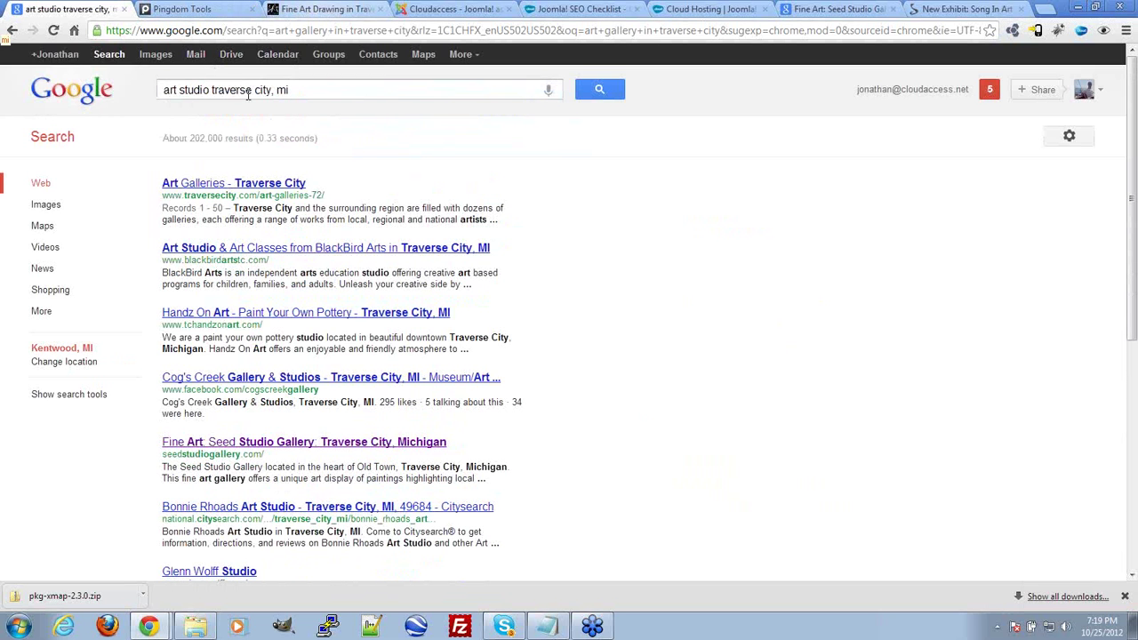
Step: Change the query's business type so it reads "hair shop traverse city, mi" and search for it
left_click_drag(210, 90, 37, 91)
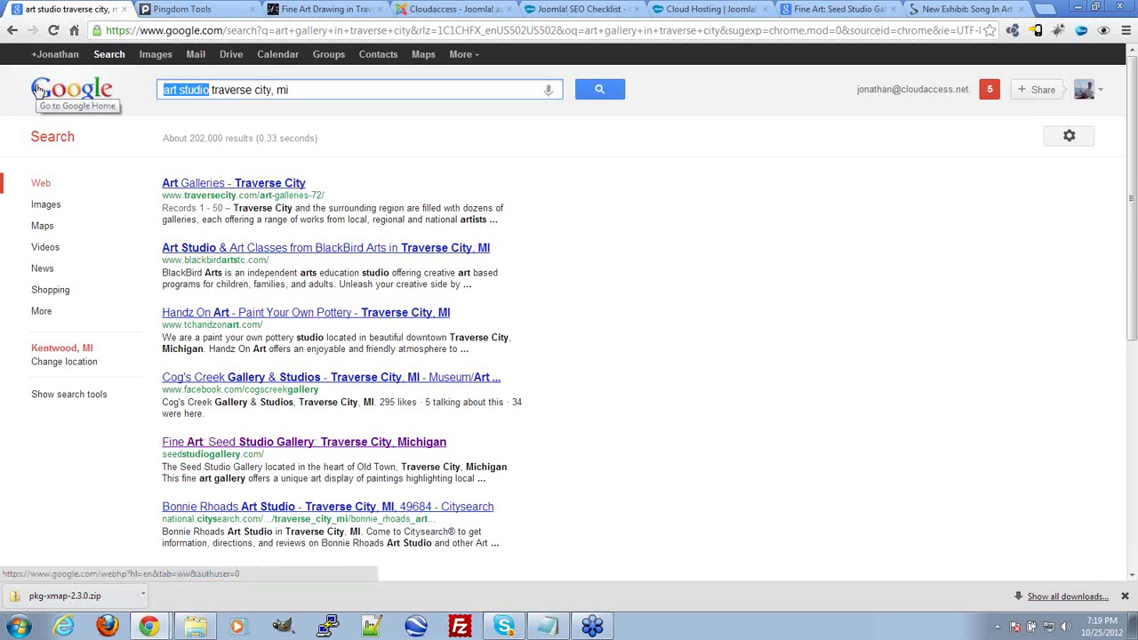
type("a")
key("BackSpace")
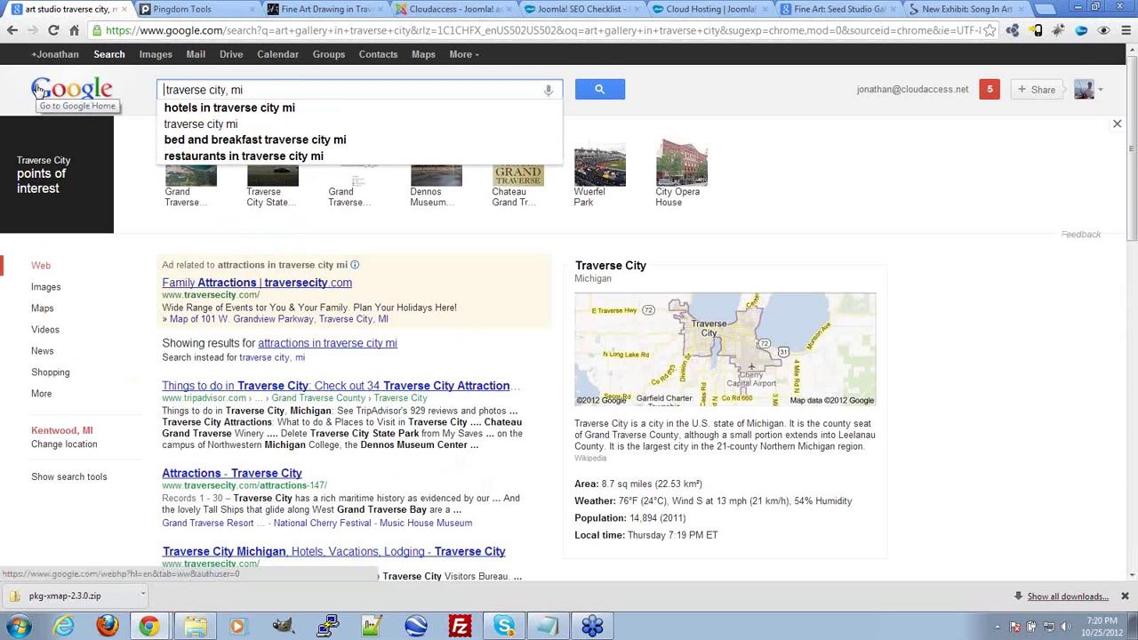
type("hair shop")
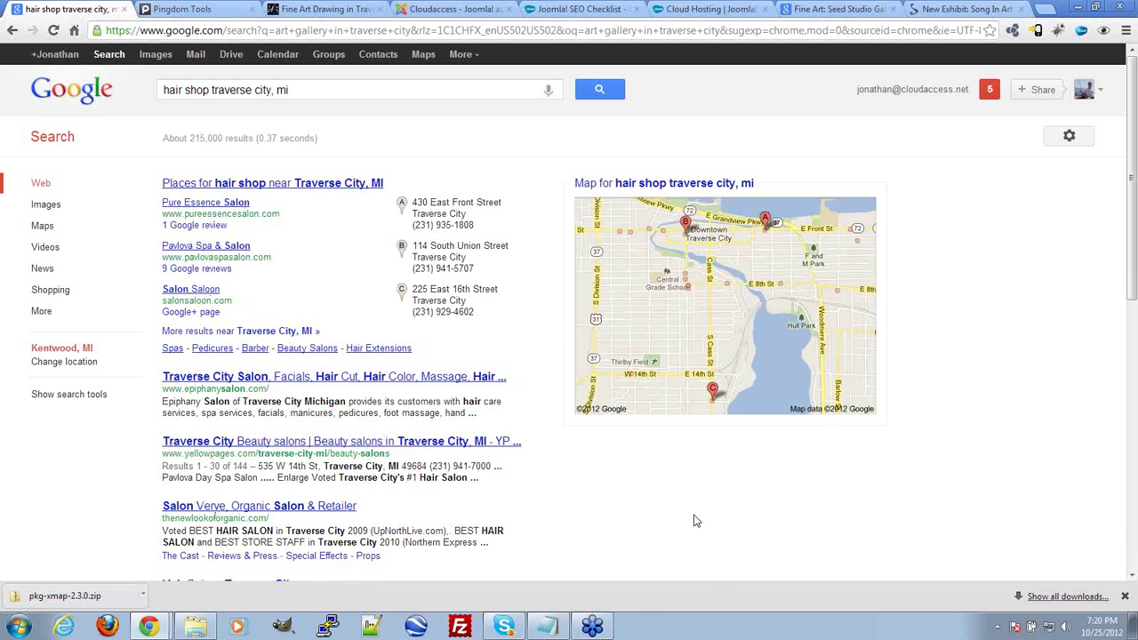
Step: Examine the hair shop results, comparing the local Places listings with the organic results below them
left_click(311, 90)
left_click_drag(311, 90, 231, 91)
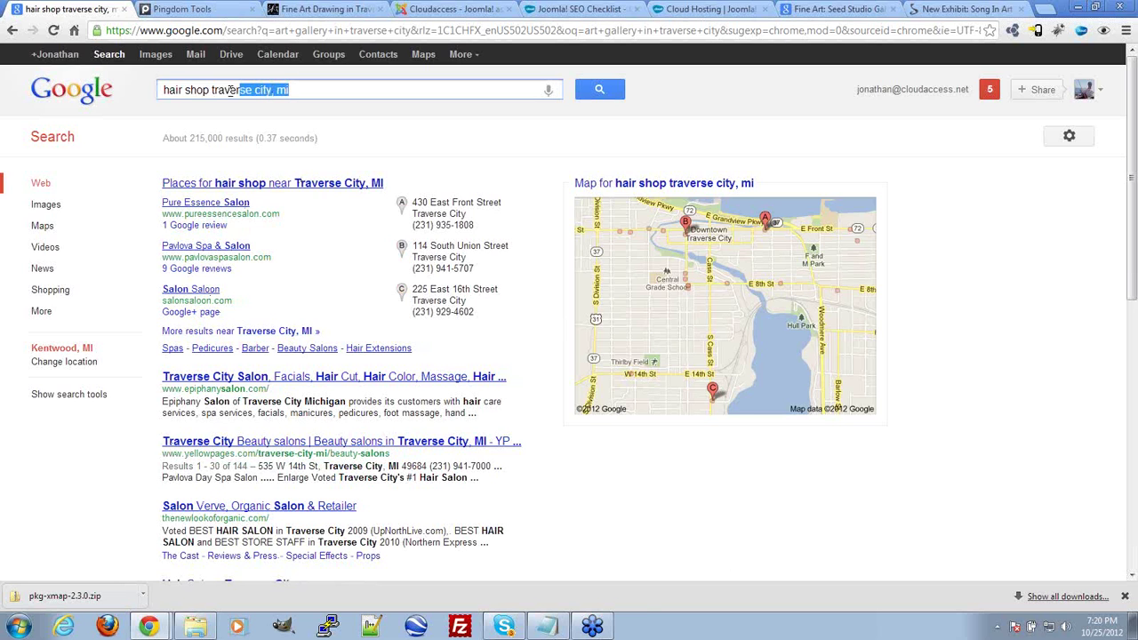
left_click_drag(230, 92, 162, 91)
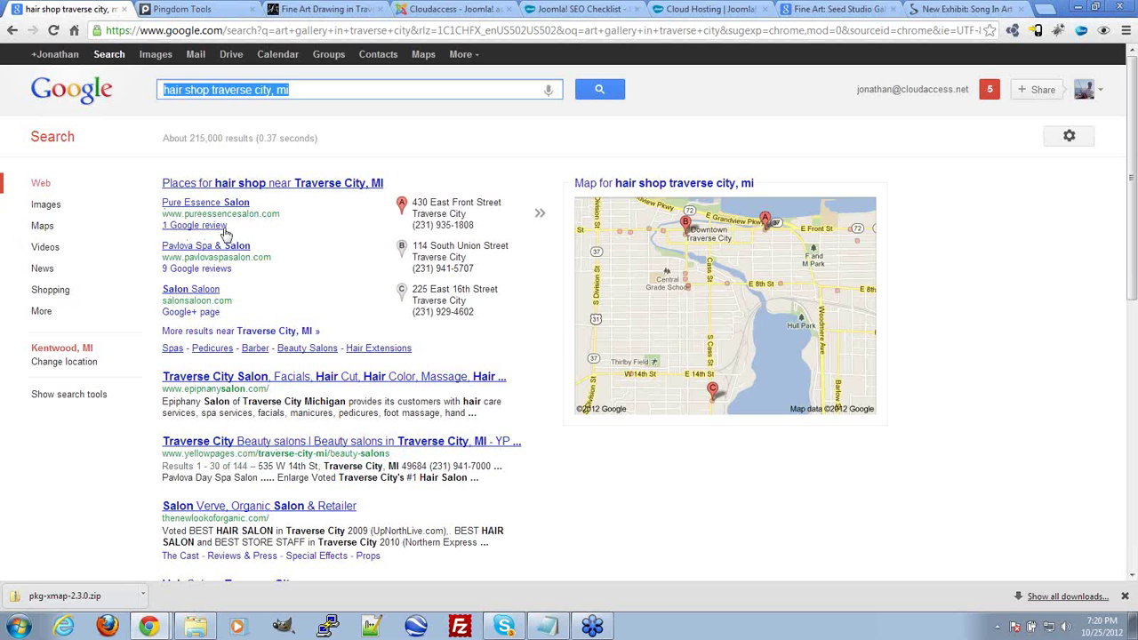
left_click_drag(163, 391, 305, 413)
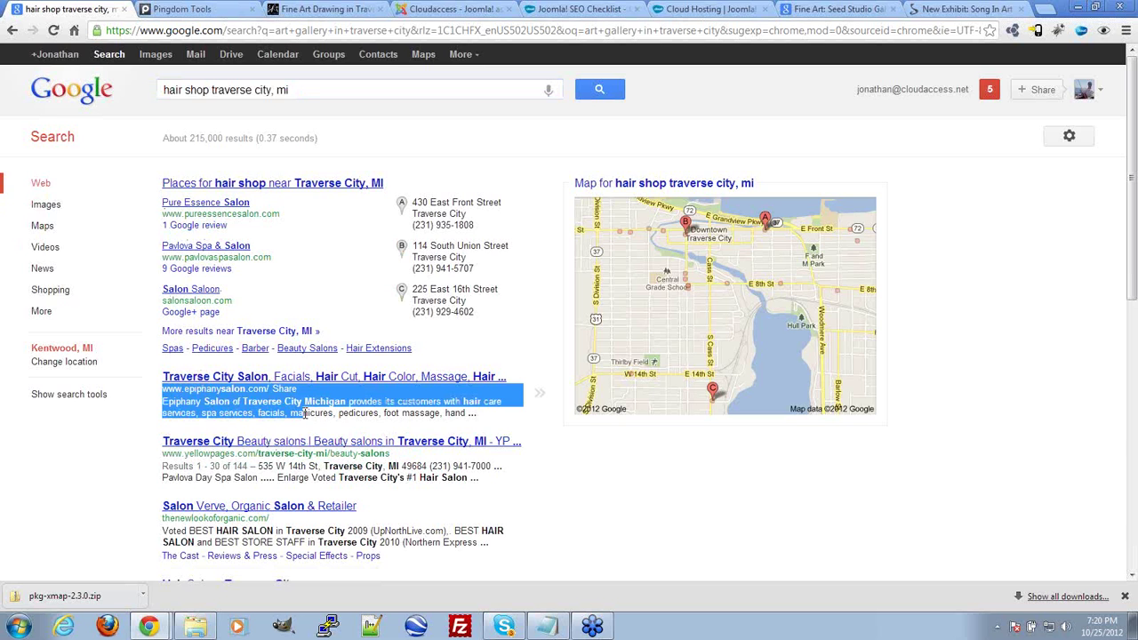
left_click(312, 414)
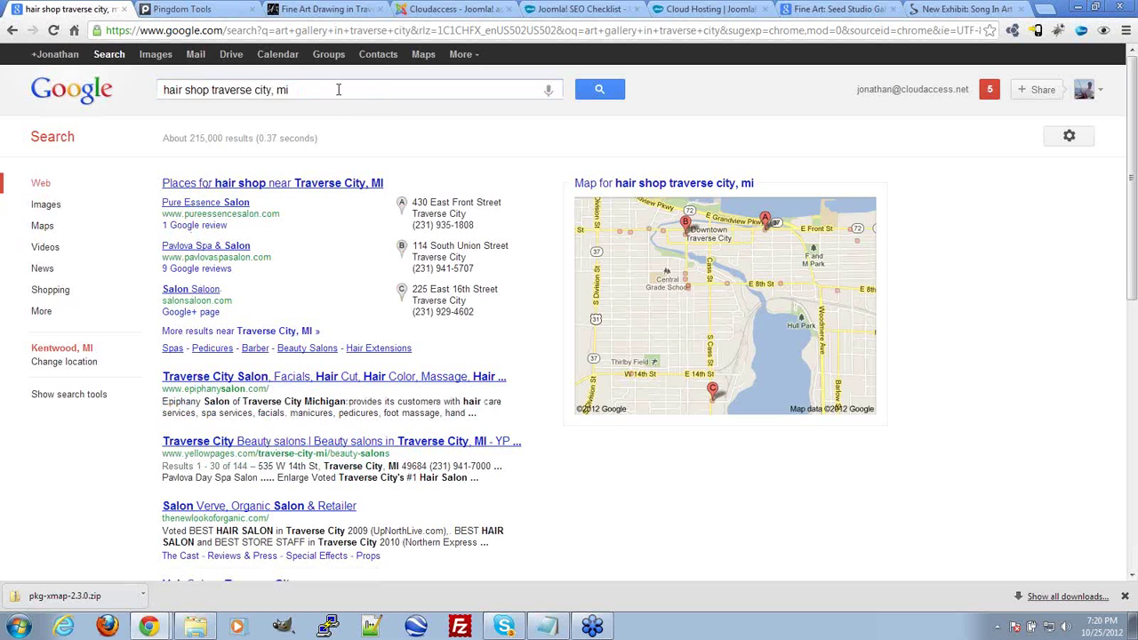
scroll(436, 388, "down", 3)
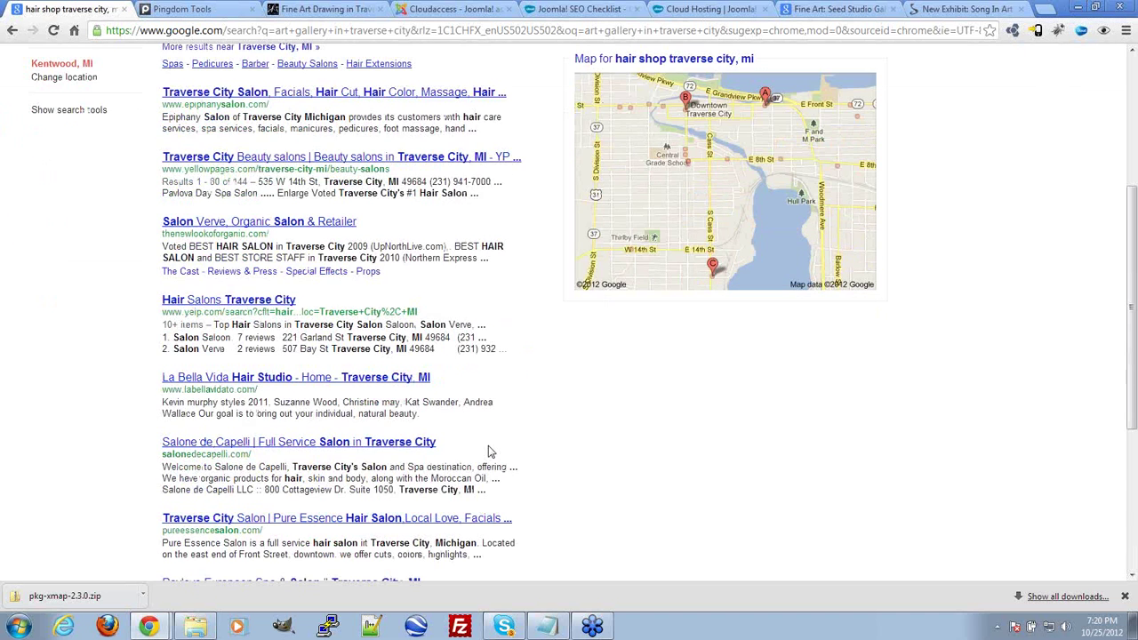
scroll(516, 483, "up", 3)
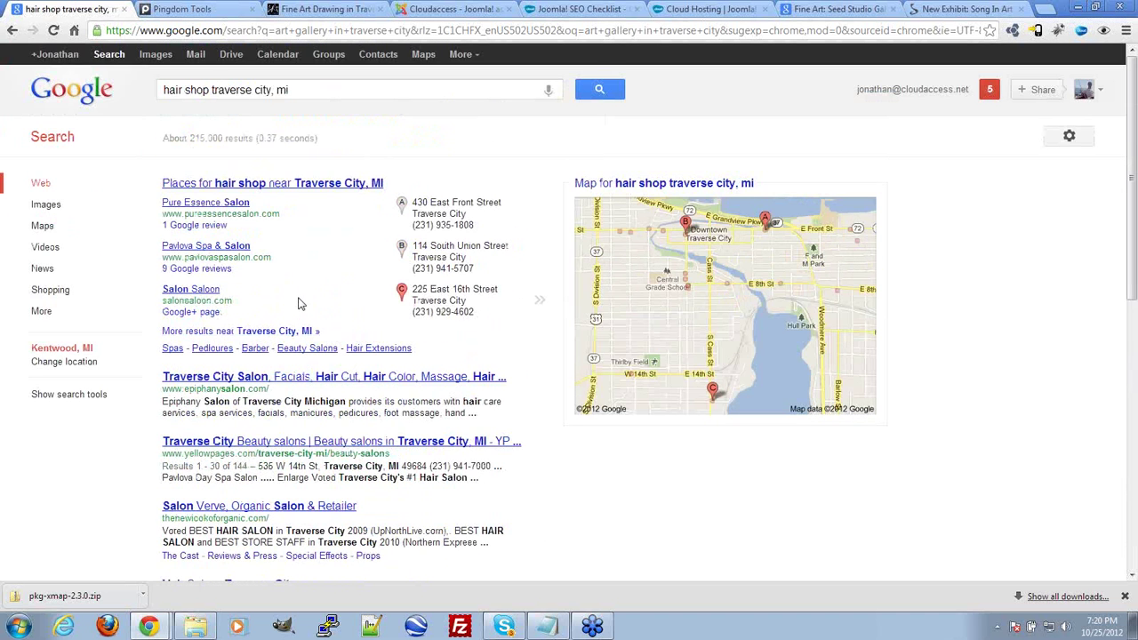
left_click_drag(228, 288, 175, 229)
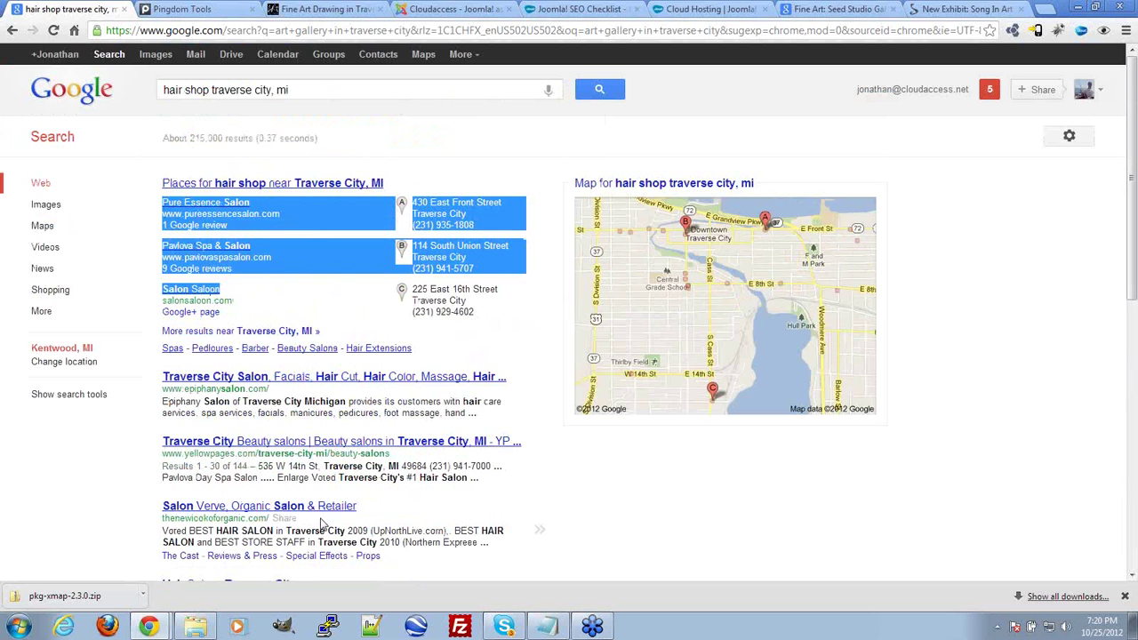
left_click(241, 283)
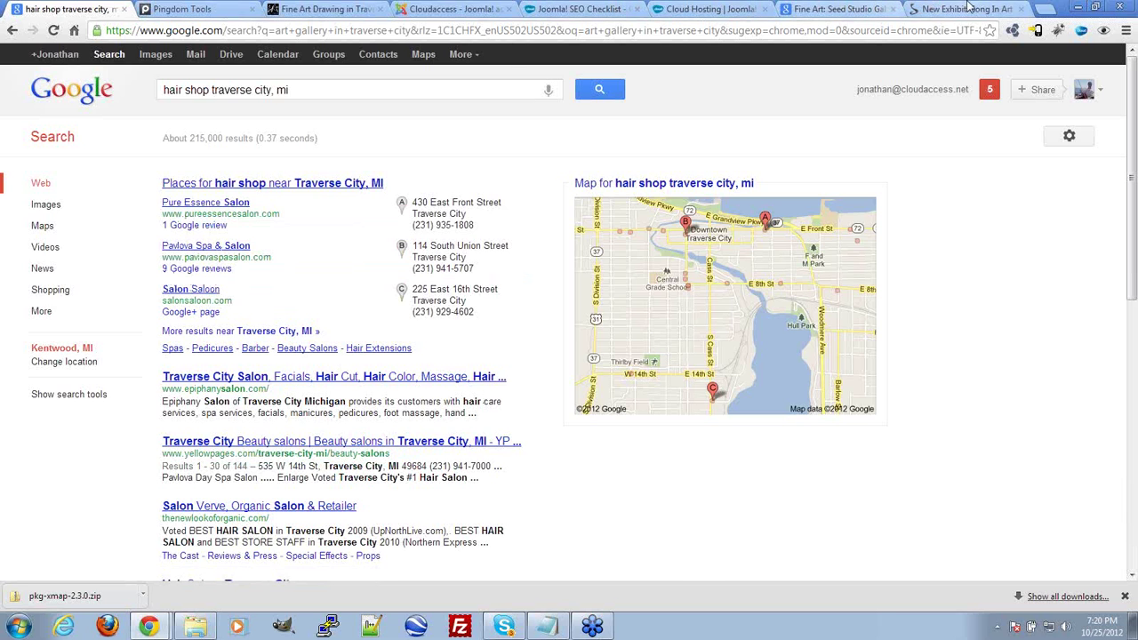
Step: Open the Local Business Listing tutorial from the Joomla! SEO Checklist and follow its link to a list of local listing sites
left_click(609, 8)
middle_click(380, 345)
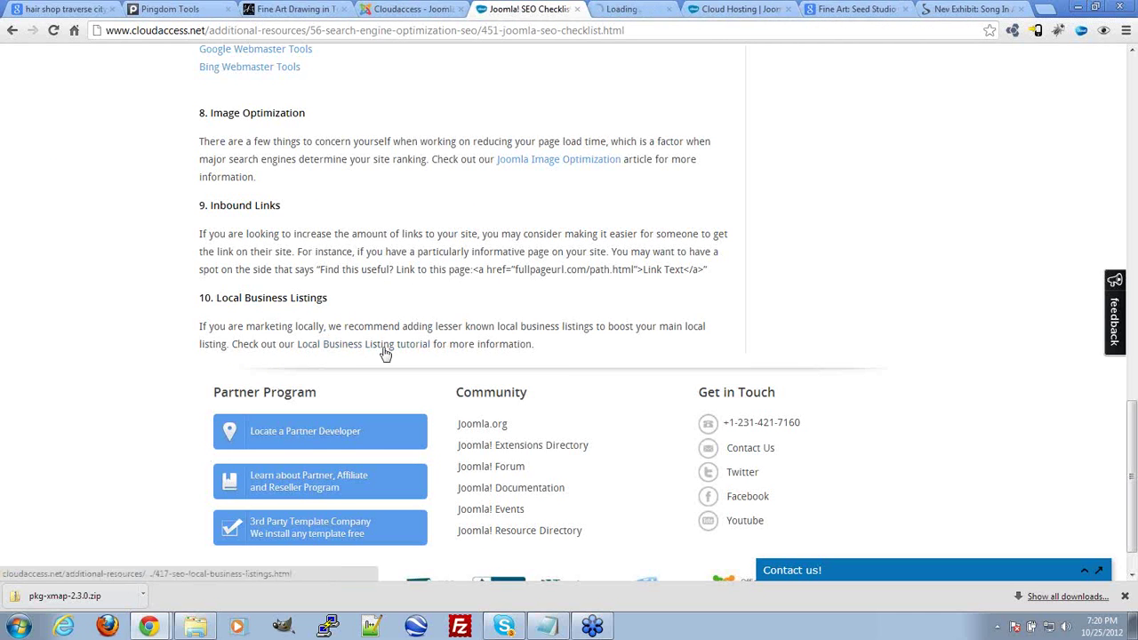
left_click(634, 12)
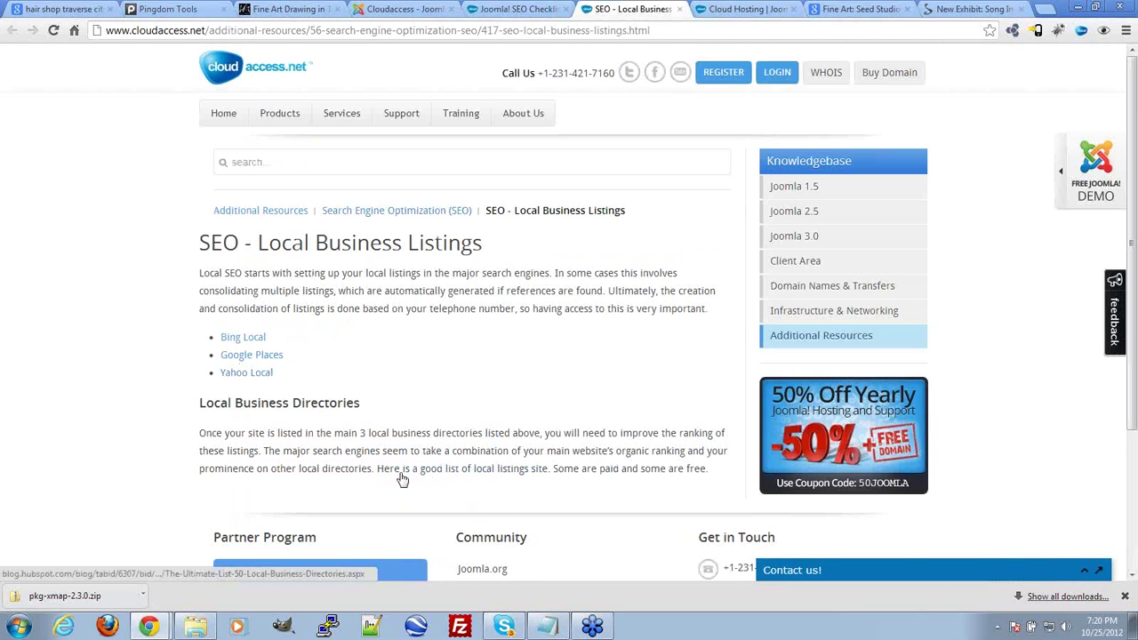
left_click(498, 472)
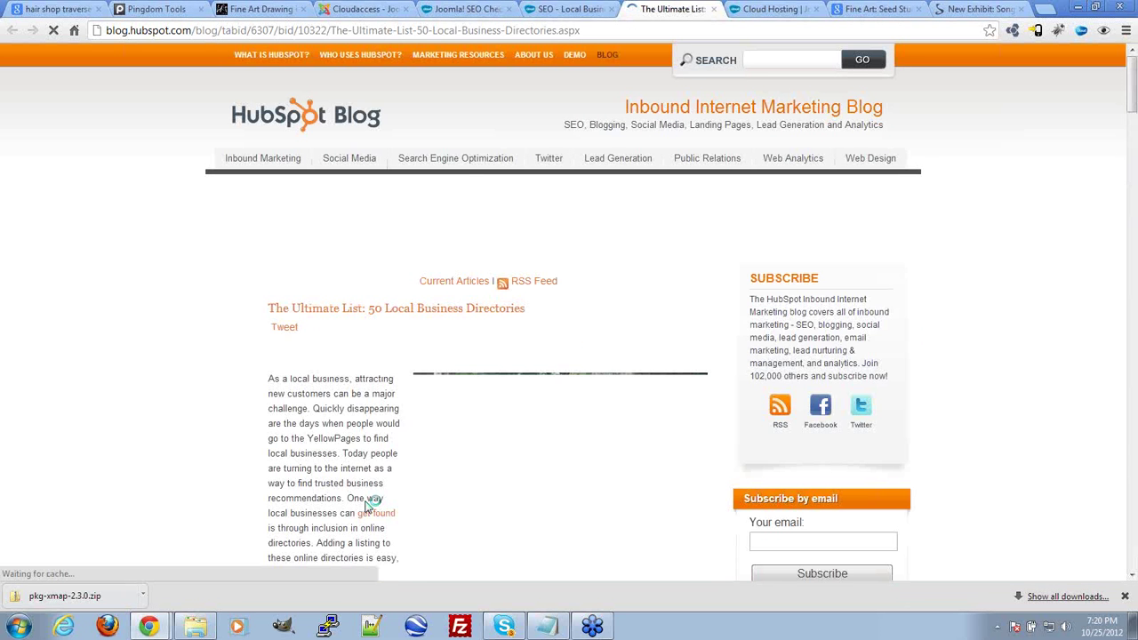
Step: Examine the HubSpot article's list of 50 business directories for local marketing
scroll(111, 372, "down", 8)
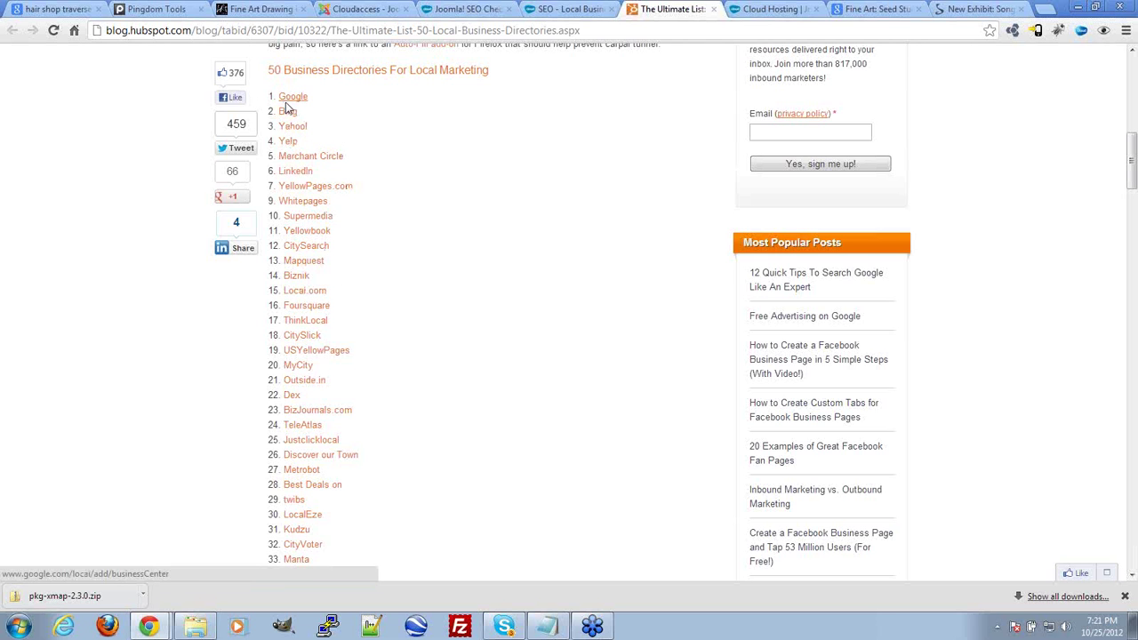
scroll(310, 397, "down", 1)
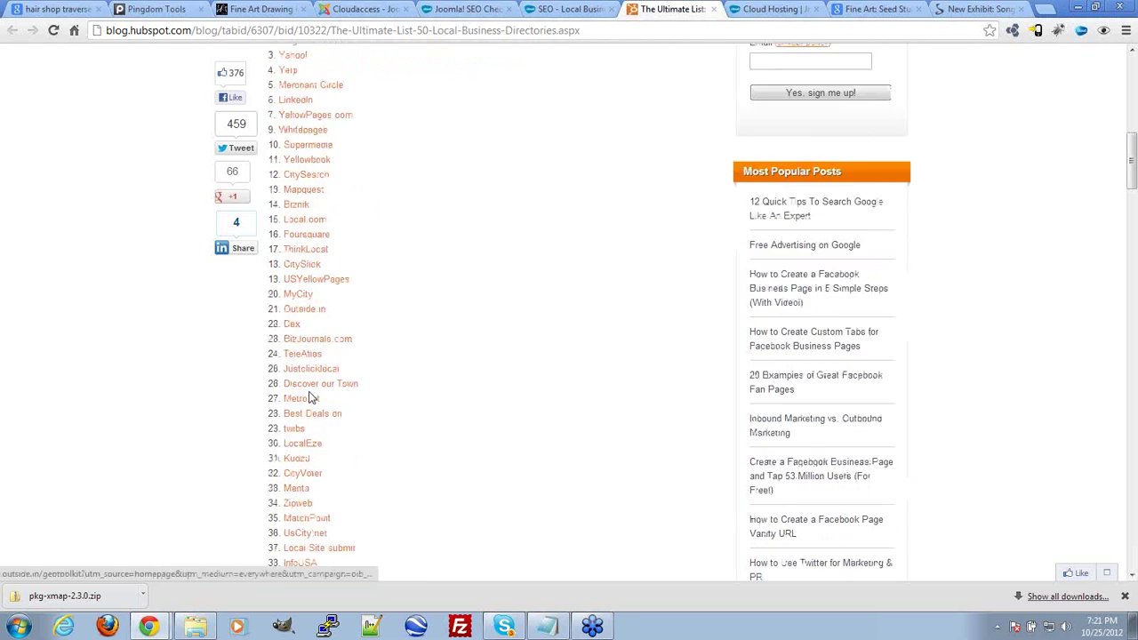
scroll(310, 400, "down", 3)
scroll(495, 498, "up", 4)
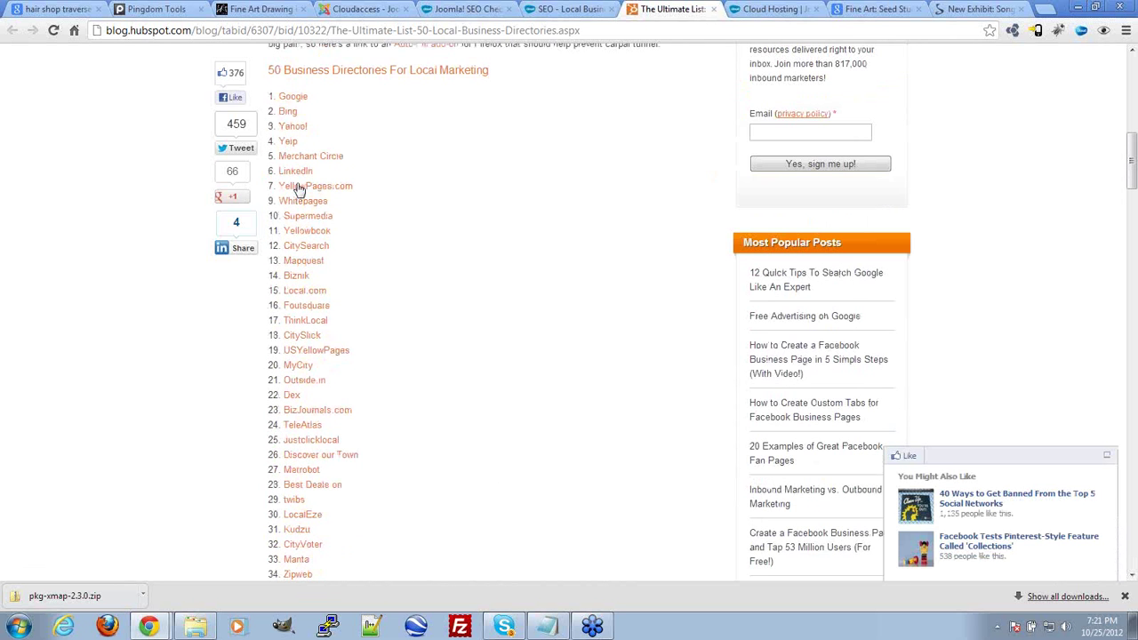
scroll(412, 399, "down", 2)
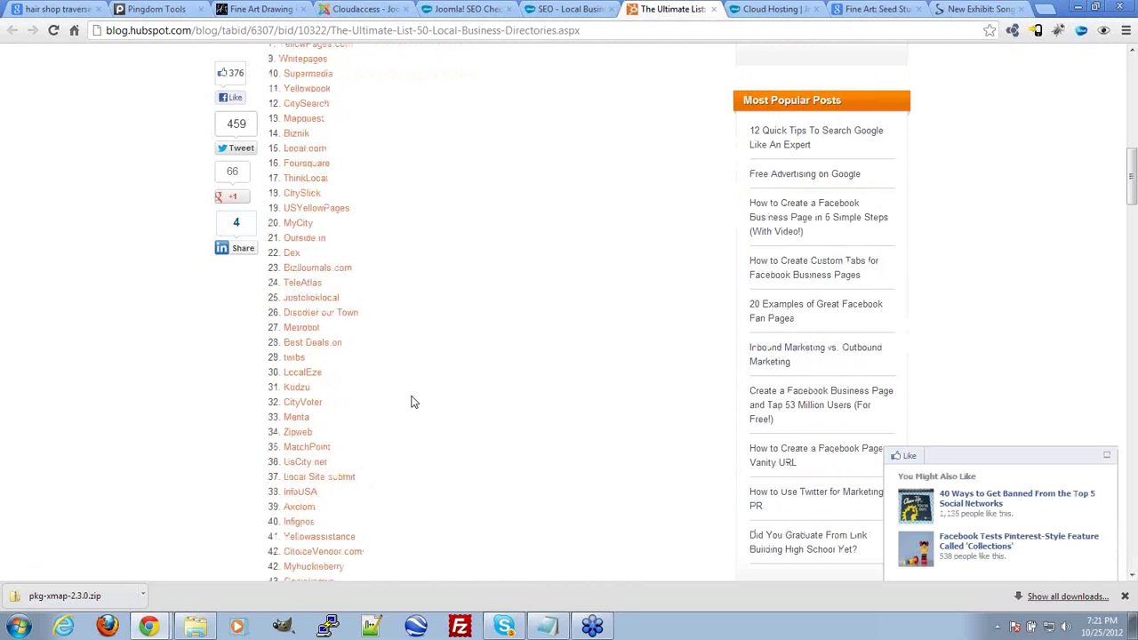
scroll(417, 398, "up", 3)
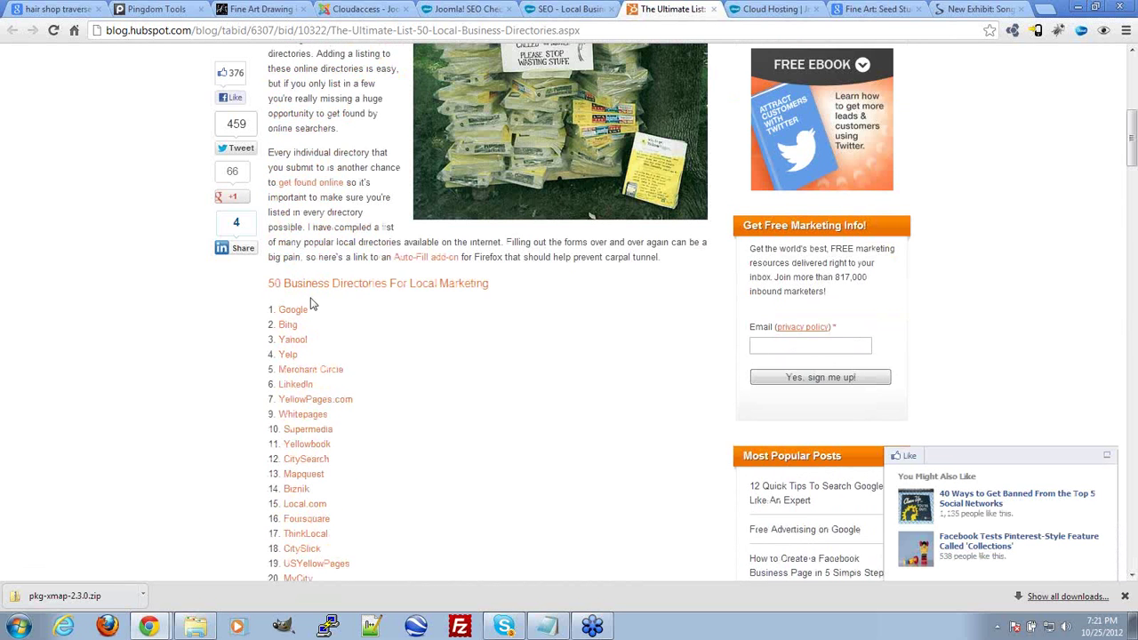
left_click_drag(310, 362, 399, 367)
left_click(445, 303)
scroll(401, 336, "down", 2)
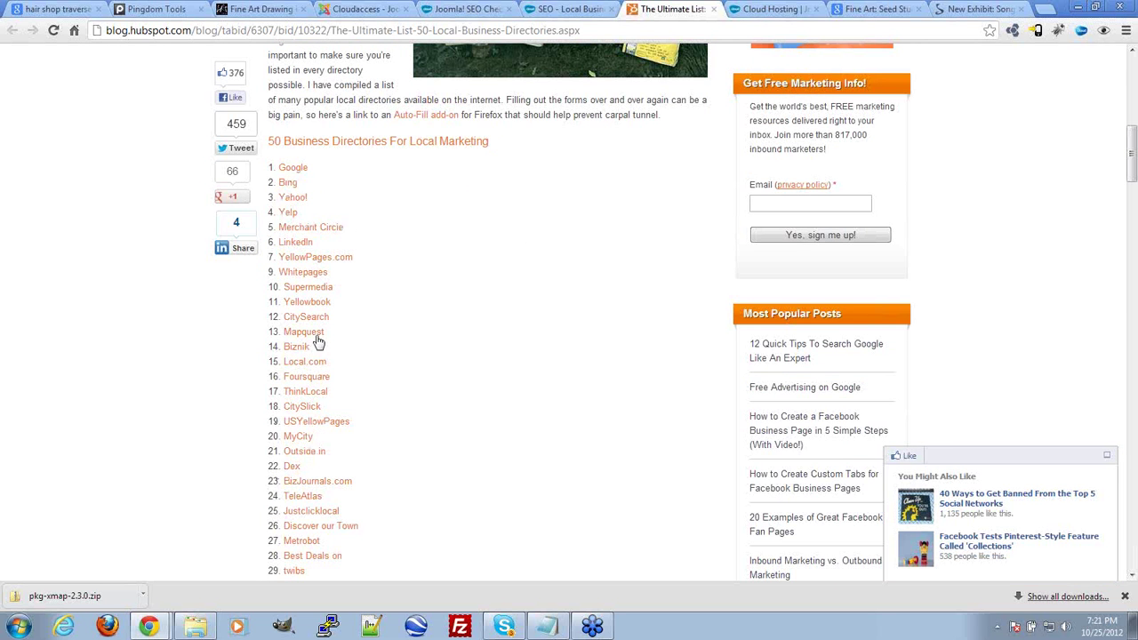
Step: Go back through the open pages to the Google hair shop search and check its result count
left_click(547, 8)
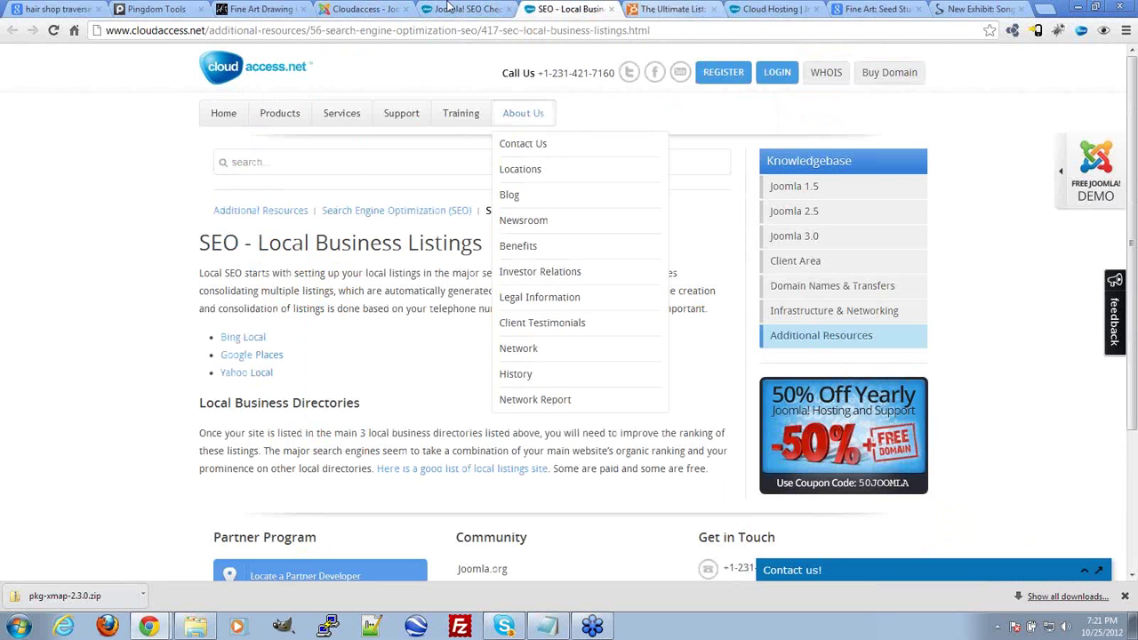
left_click(876, 8)
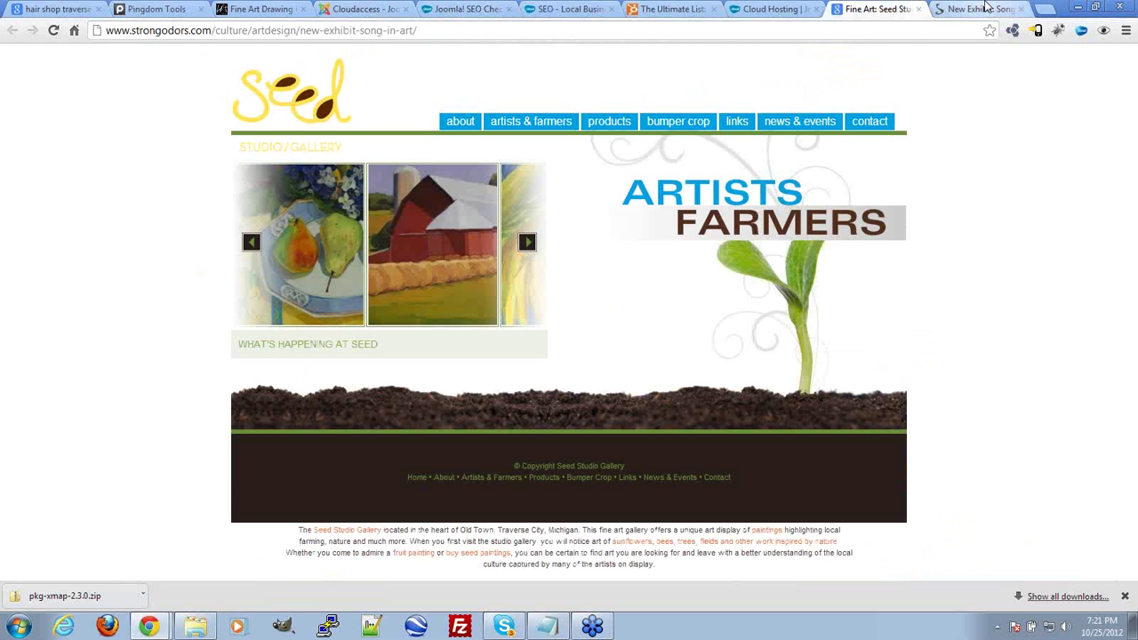
left_click(983, 8)
left_click(54, 8)
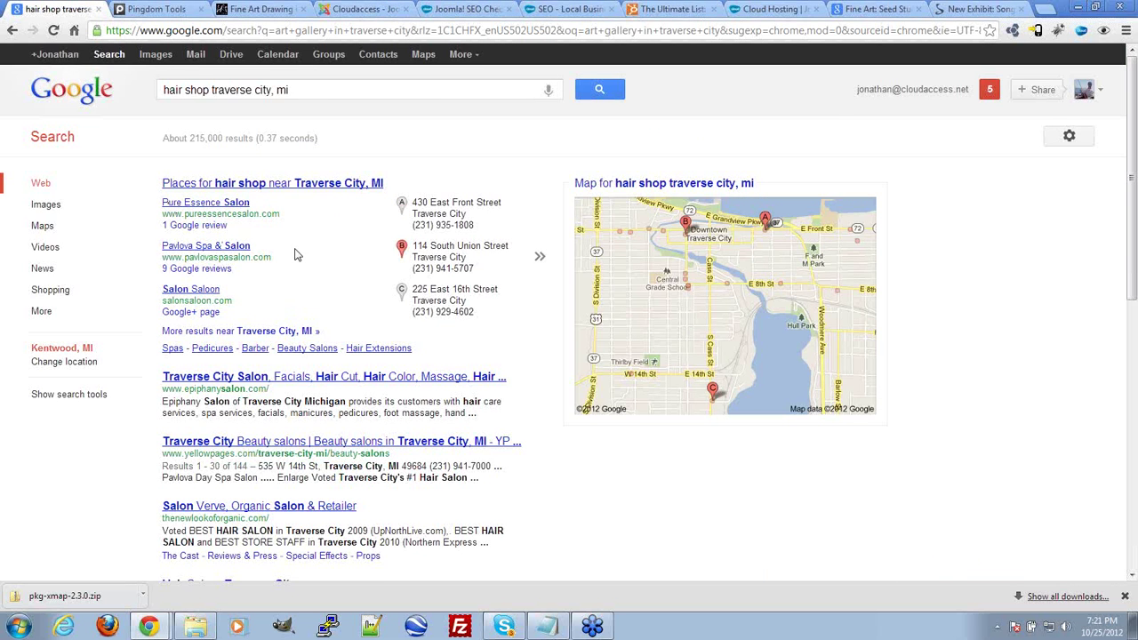
mouse_move(297, 255)
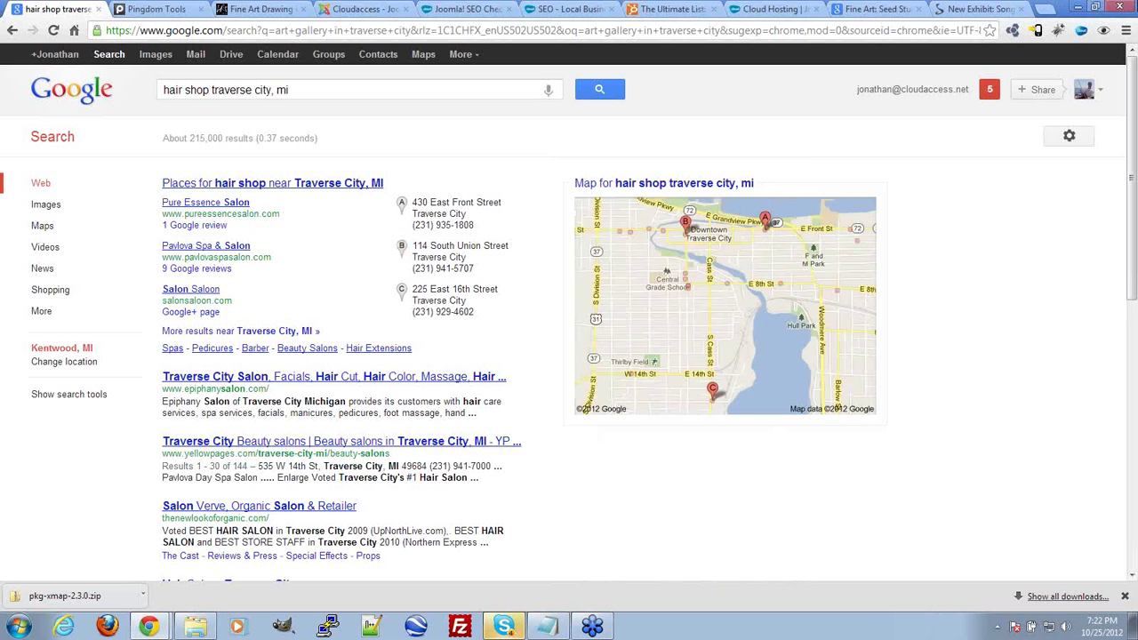
left_click_drag(162, 139, 244, 139)
left_click(368, 139)
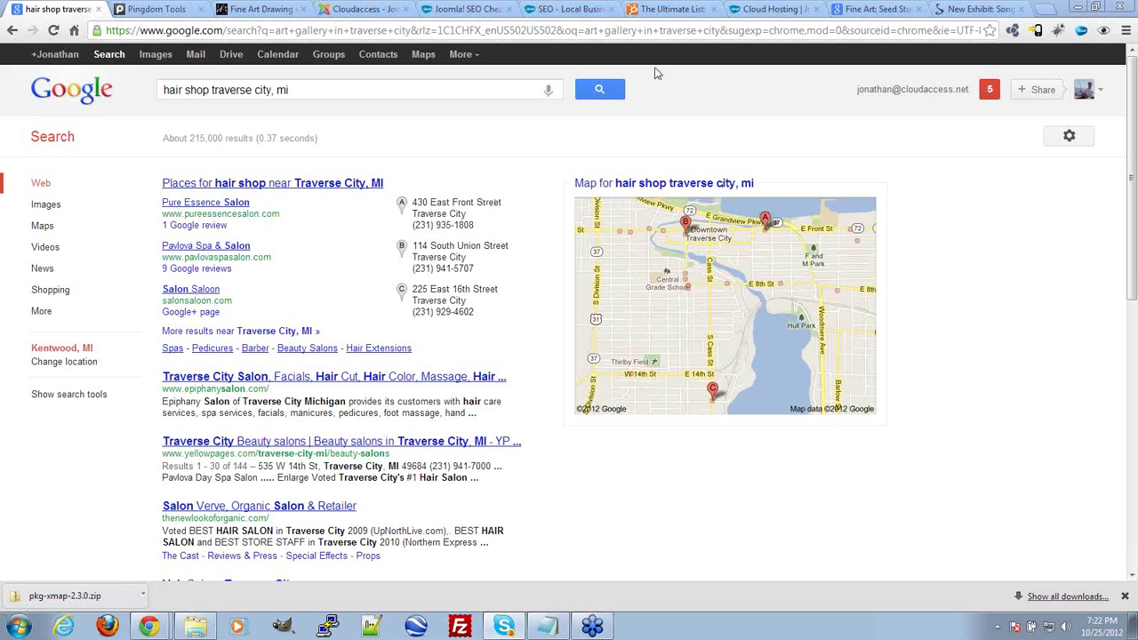
Step: Close the Google search, Pingdom Tools, exhibit article, Seed Studio Gallery and Cloud Hosting browser tabs
left_click(99, 9)
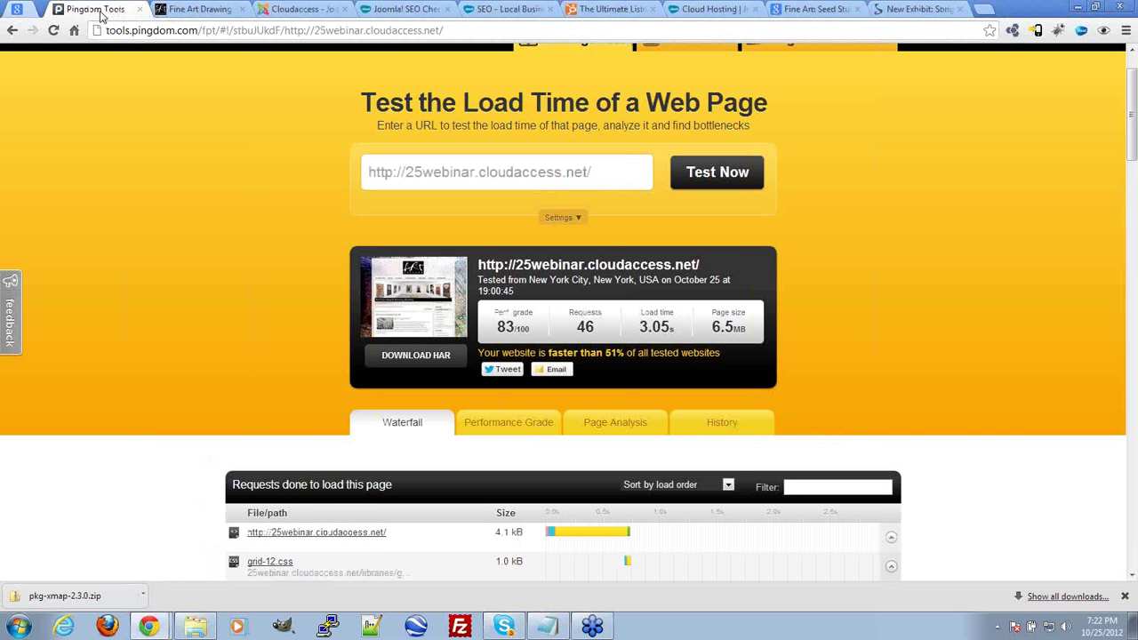
left_click(99, 9)
left_click(783, 8)
left_click(817, 9)
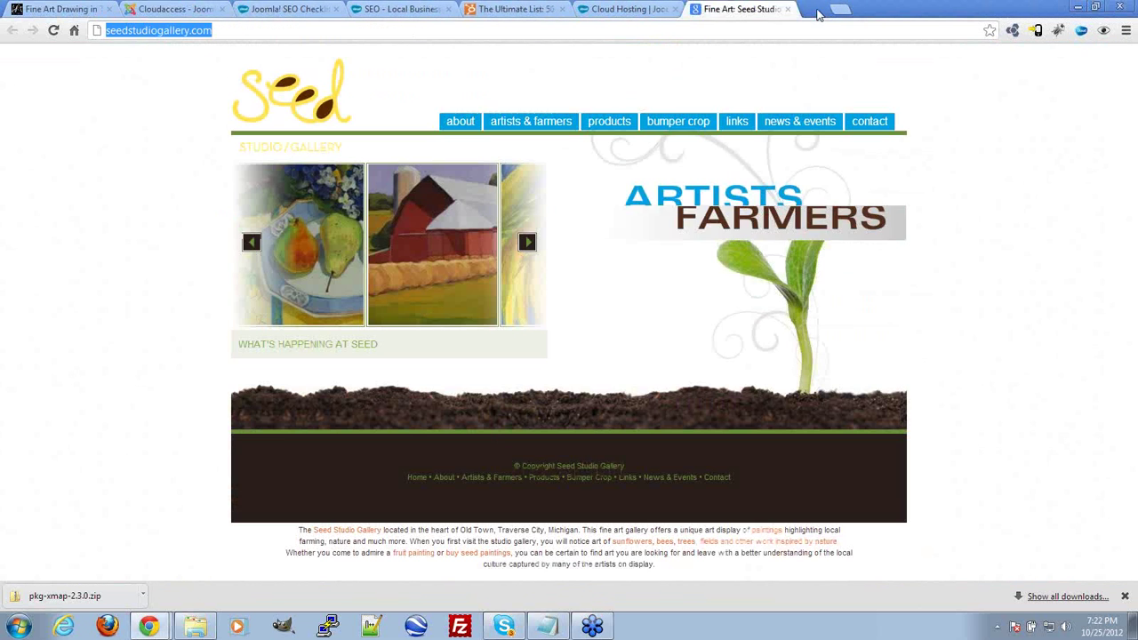
left_click(816, 9)
left_click(812, 10)
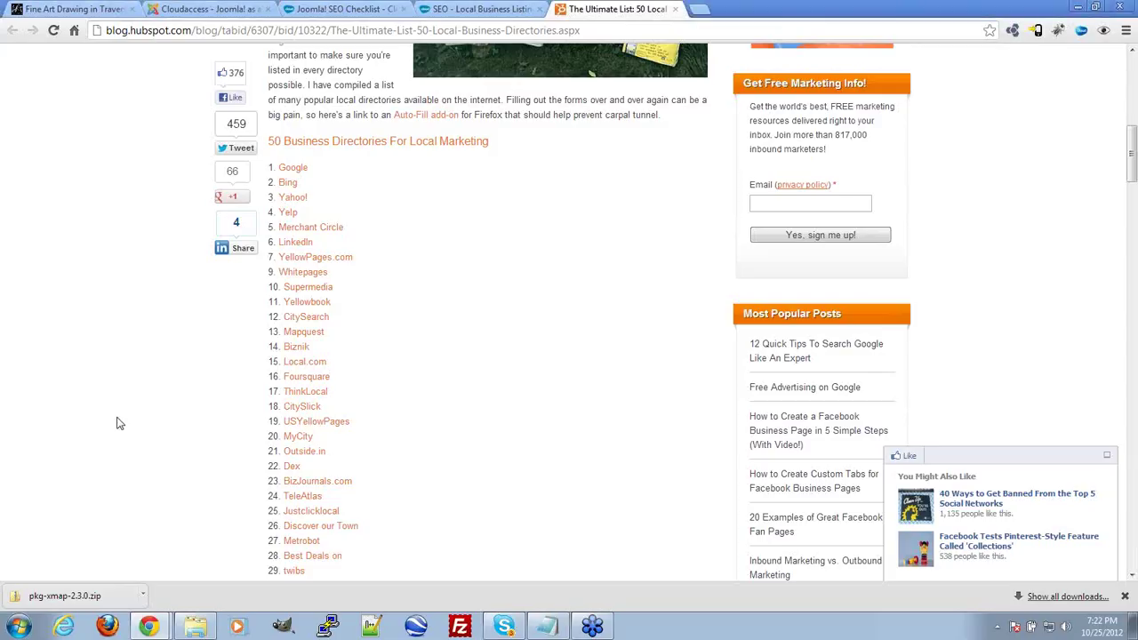
Step: Review the Daily Drawing Classes article's text and metadata in the Joomla editor, and view its live drawing page
scroll(120, 424, "up", 10)
key("ctrl+2")
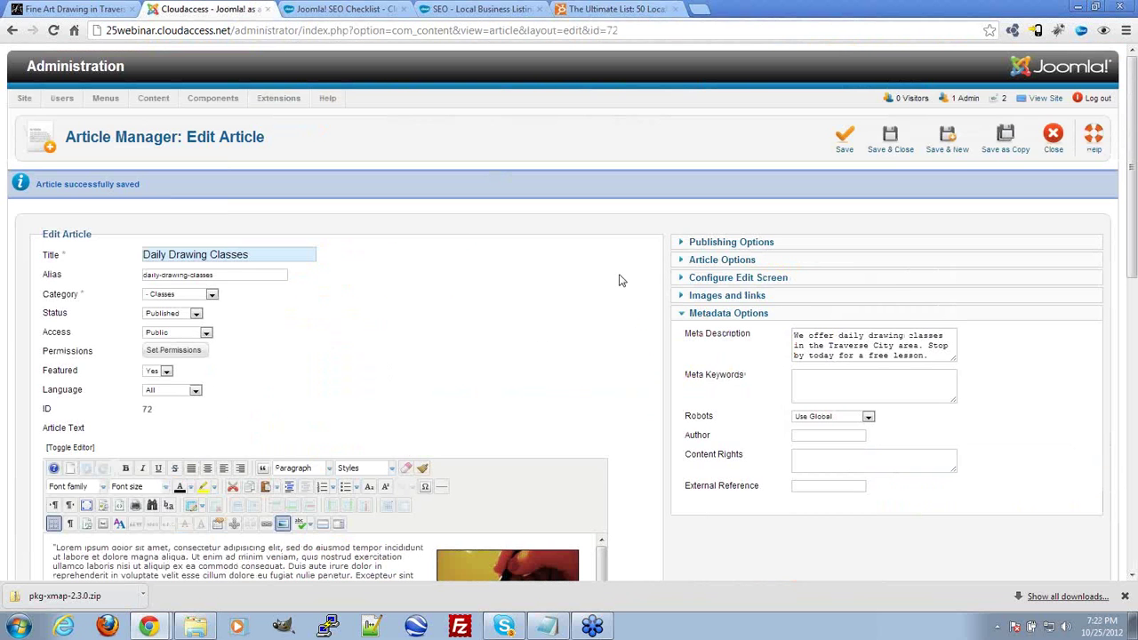
scroll(136, 427, "down", 2)
left_click_drag(53, 335, 418, 445)
left_click(211, 459)
scroll(216, 476, "up", 1)
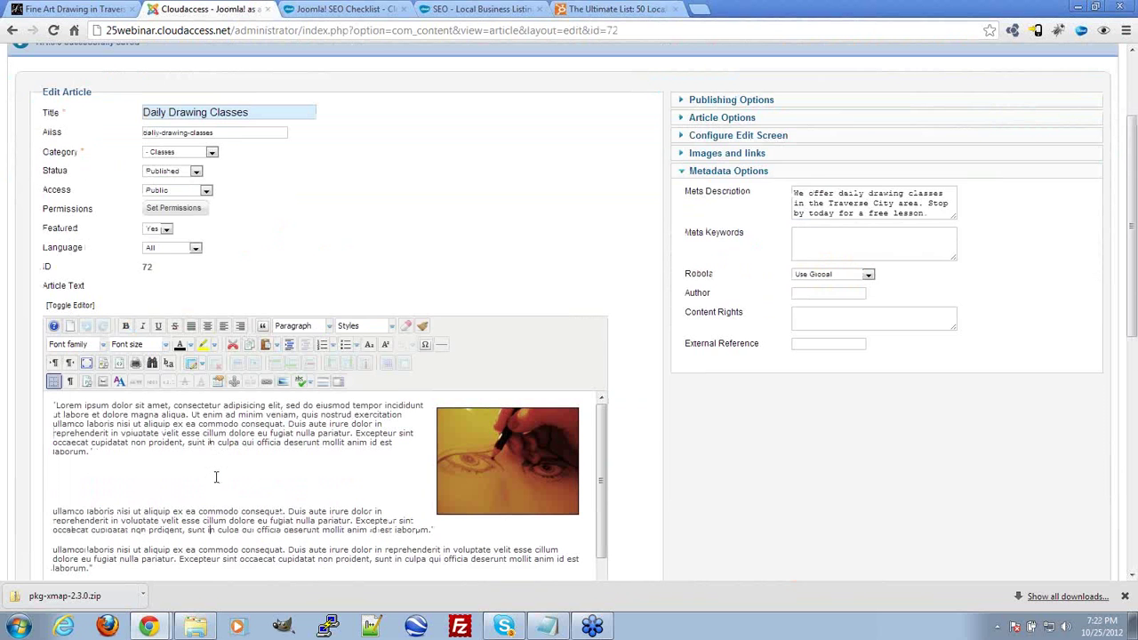
key("ctrl+s")
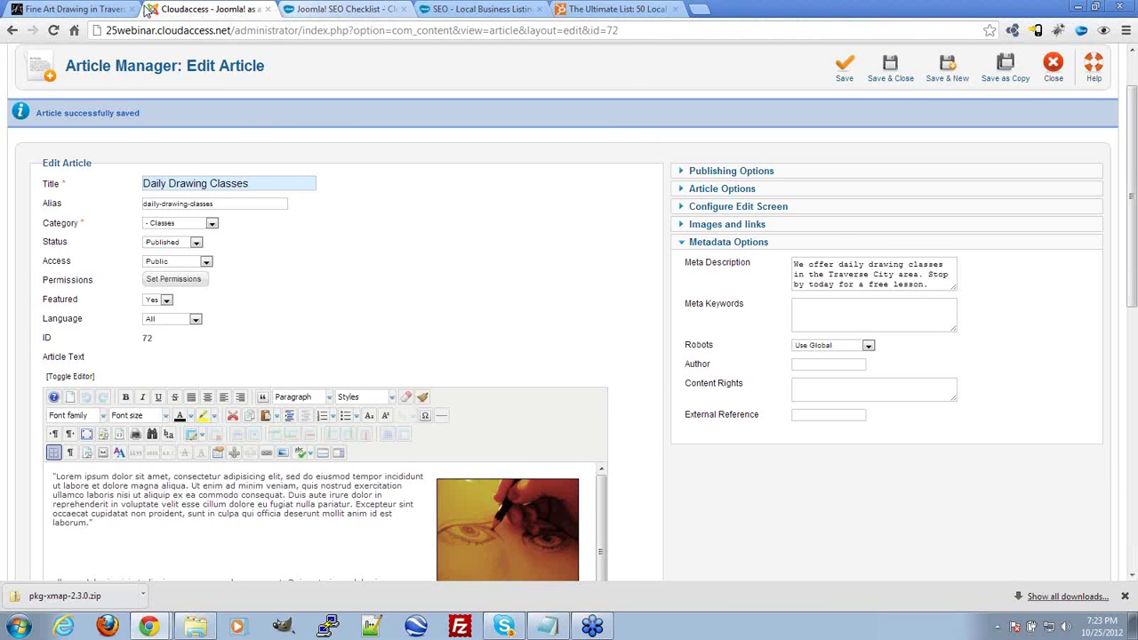
left_click(71, 9)
scroll(548, 248, "up", 3)
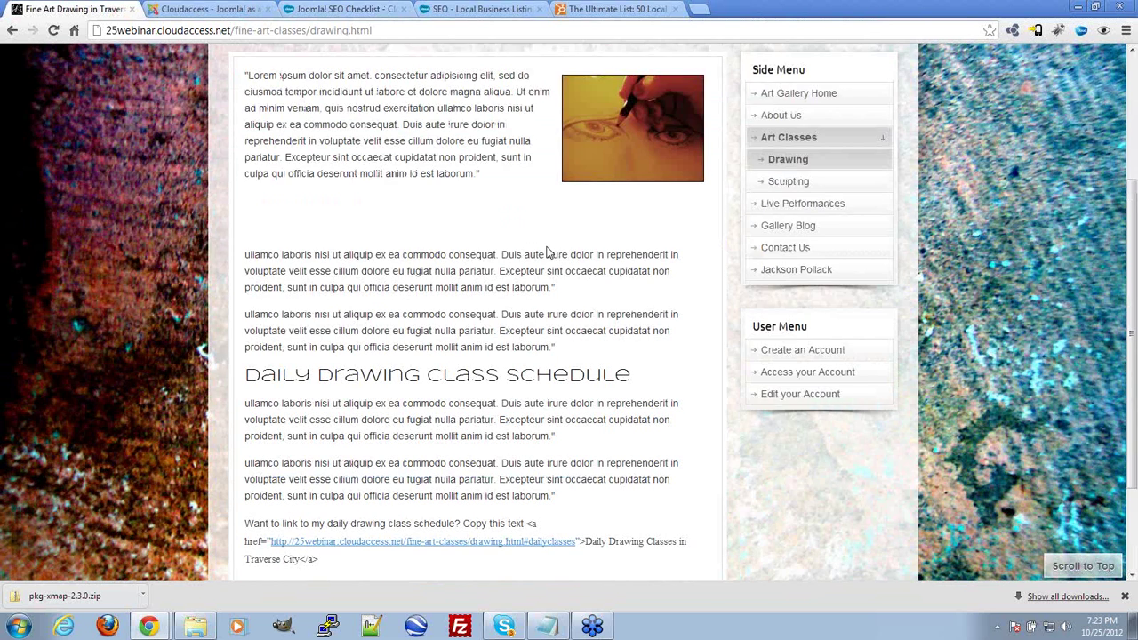
Step: Go back to the article in the Joomla editor and examine the Show Title choices in its article options
key("ctrl+Tab")
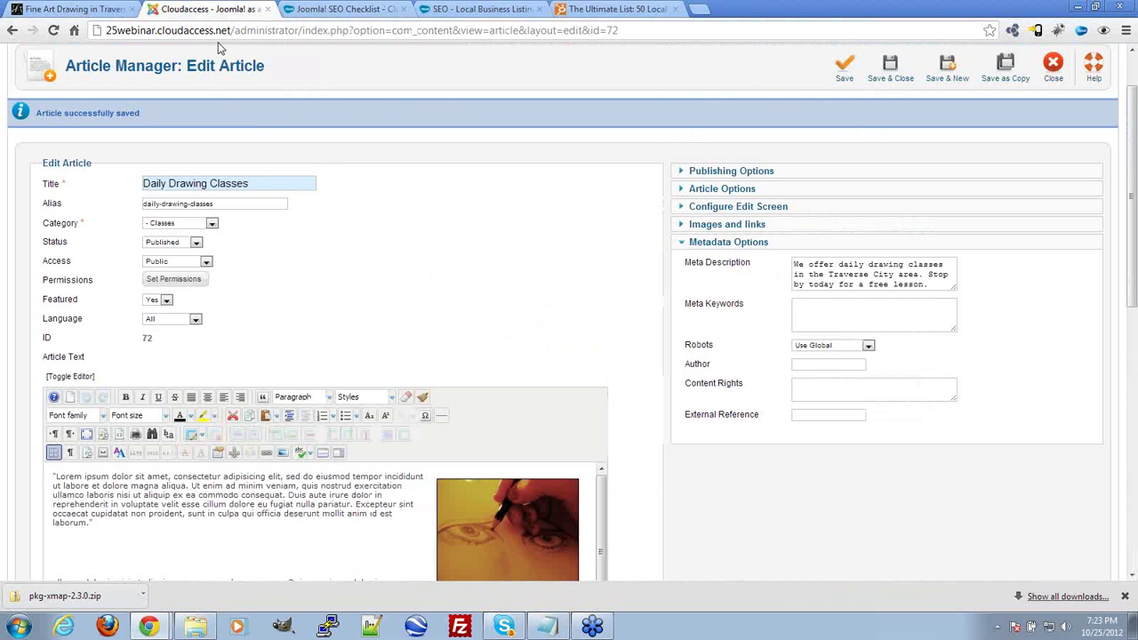
left_click(735, 192)
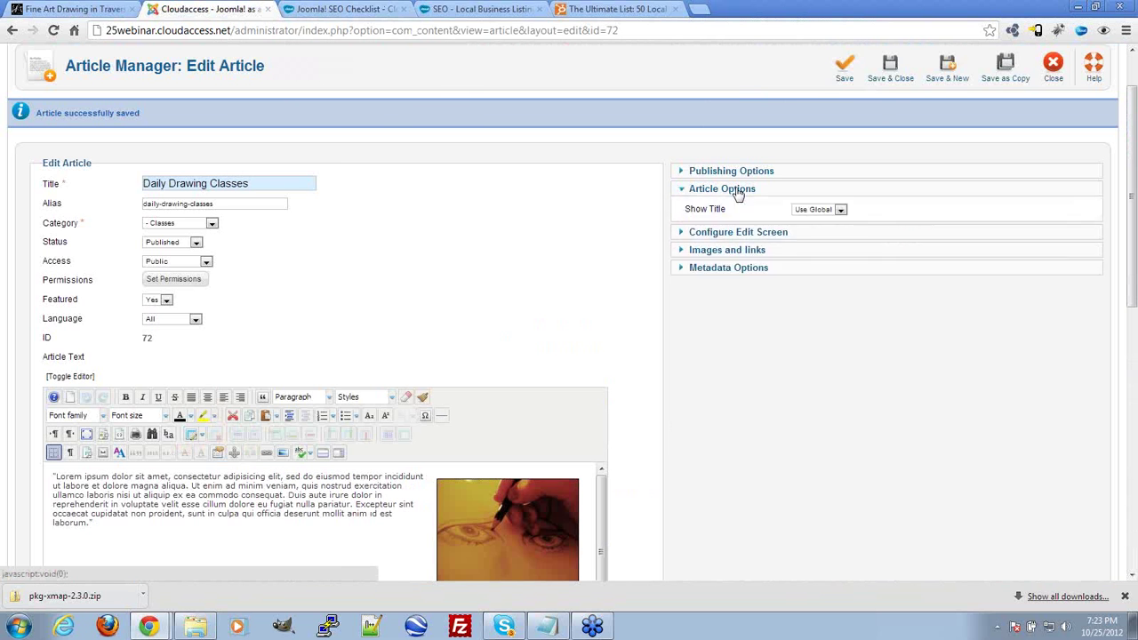
left_click(816, 210)
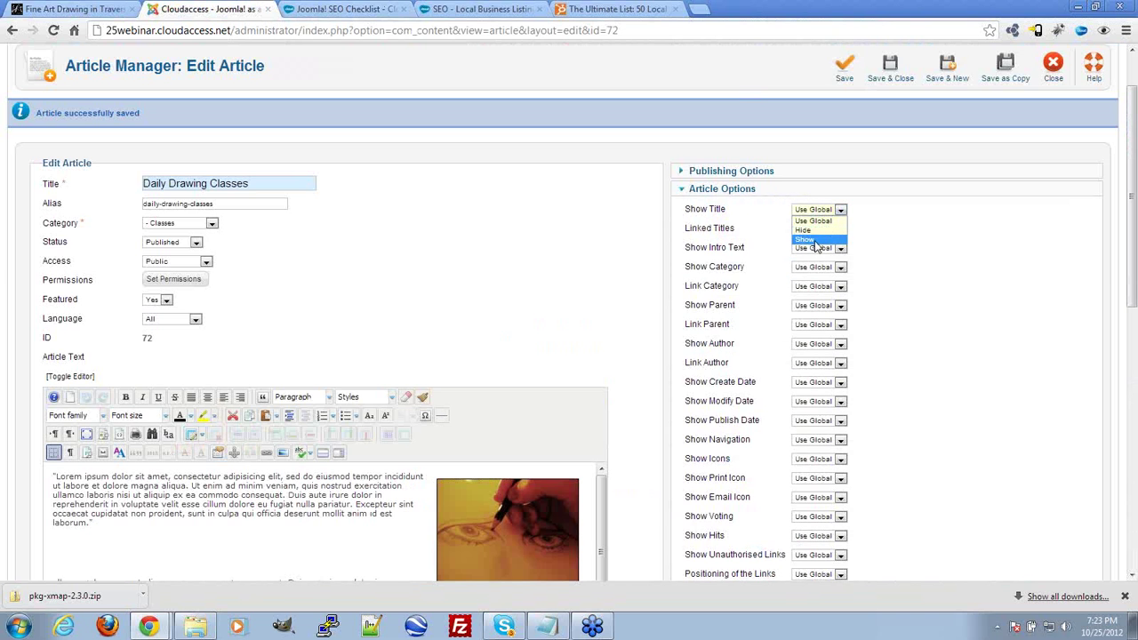
left_click(906, 242)
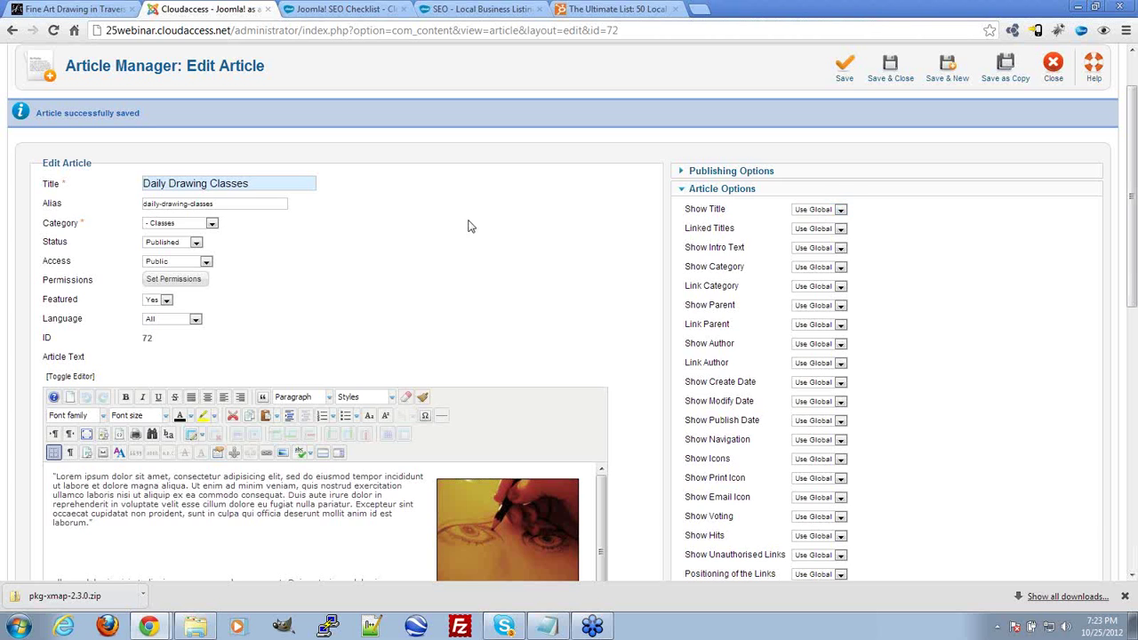
Step: Insert the line "Art Drawing in Traverse City" above the article's first paragraph
left_click(54, 478)
key("Return")
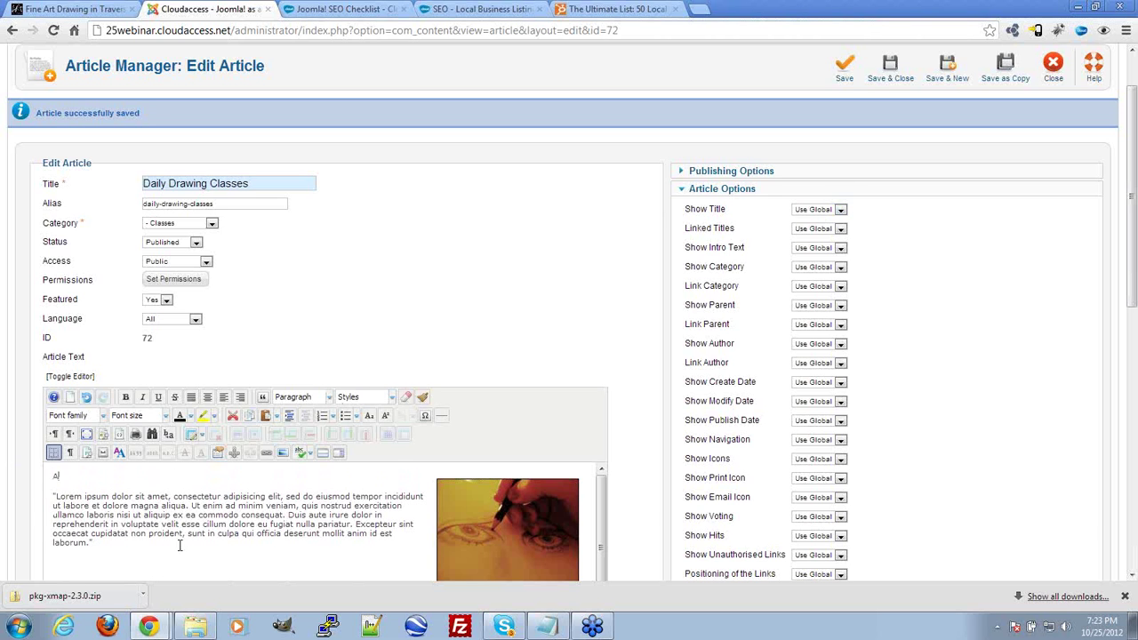
type("Ard")
type(" Drawi")
type("ng in Trave")
type("rse")
Step: Format the "Art Drawing in Traverse City" line as Heading 1, and save and close the article
left_click_drag(170, 477, 50, 477)
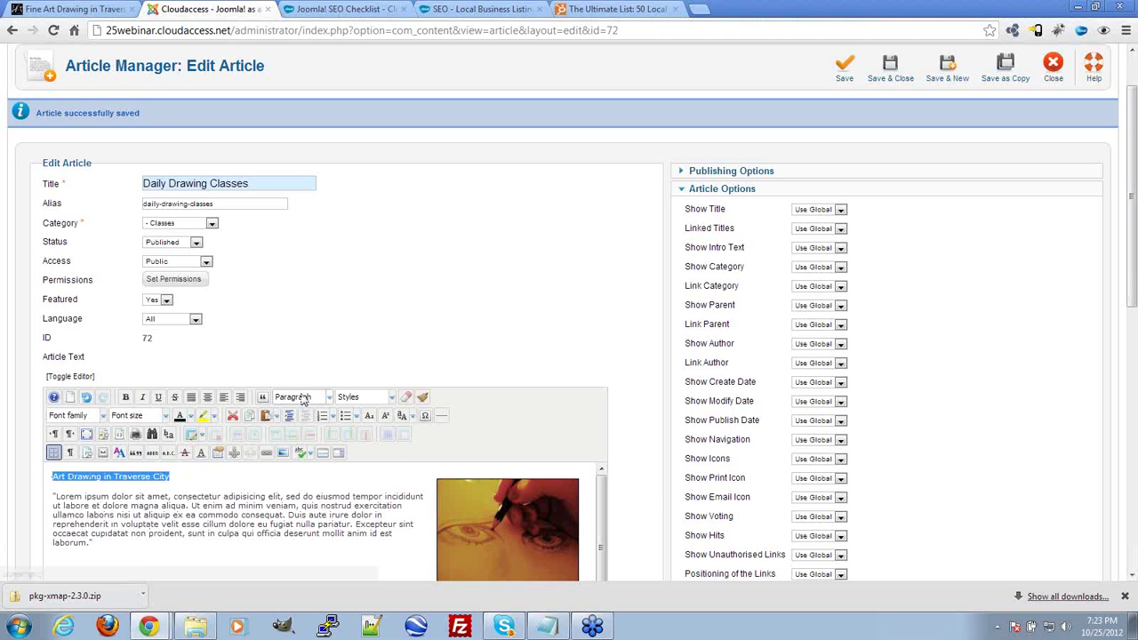
left_click(302, 398)
left_click(322, 487)
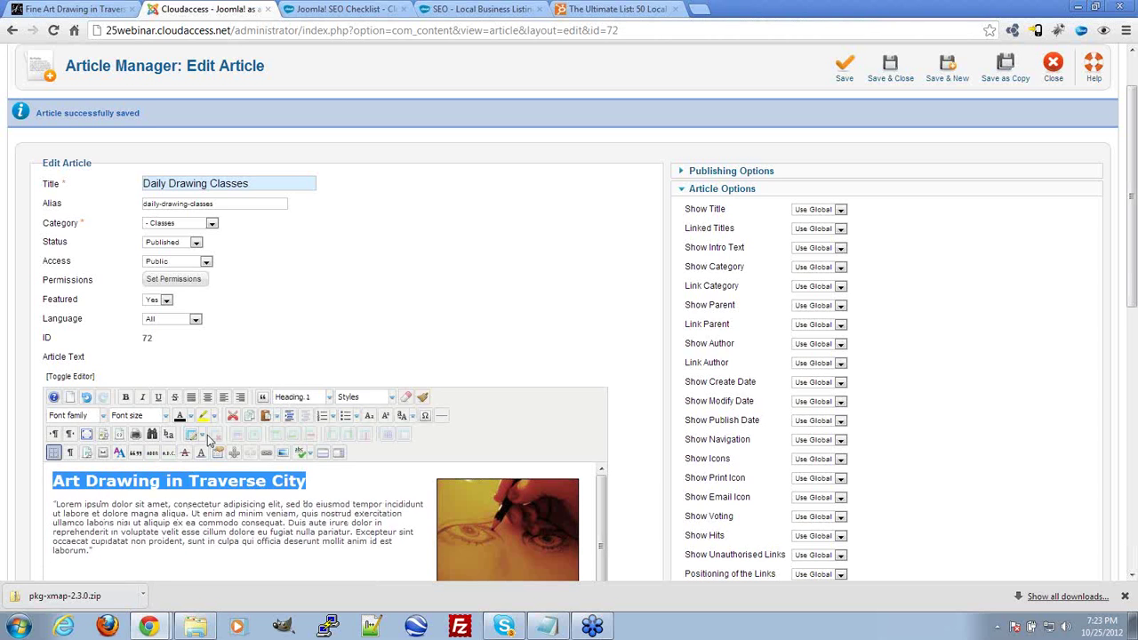
left_click(227, 498)
left_click(52, 481)
scroll(246, 551, "down", 3)
scroll(258, 544, "up", 3)
left_click(890, 69)
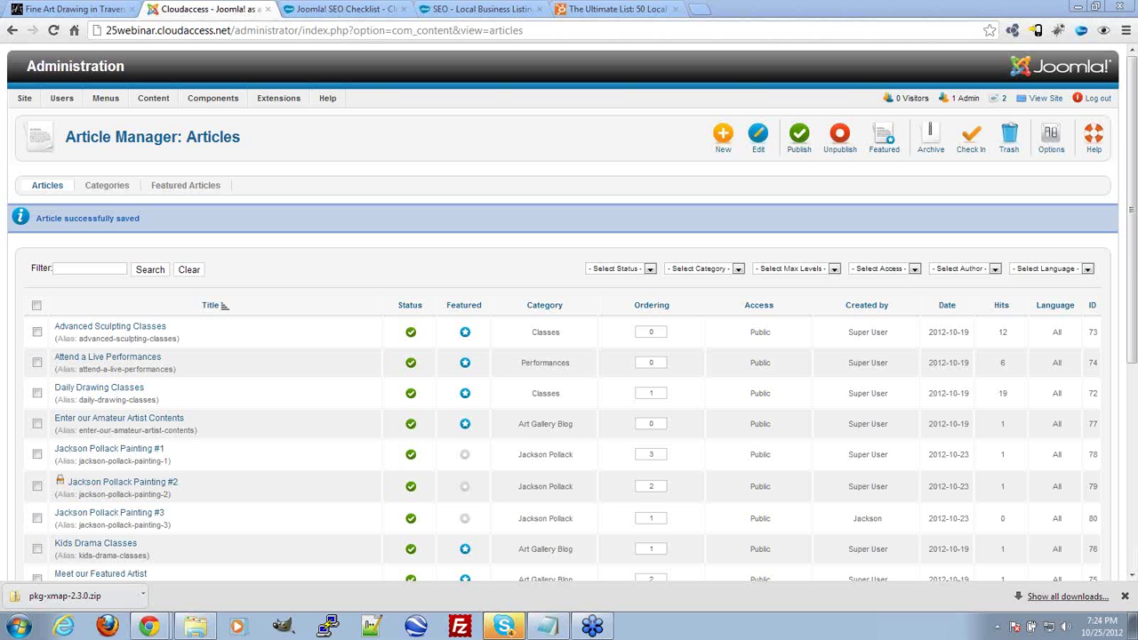
Step: Look over the On Page Optimization section of the Joomla SEO checklist and reload the live drawing page
left_click(342, 8)
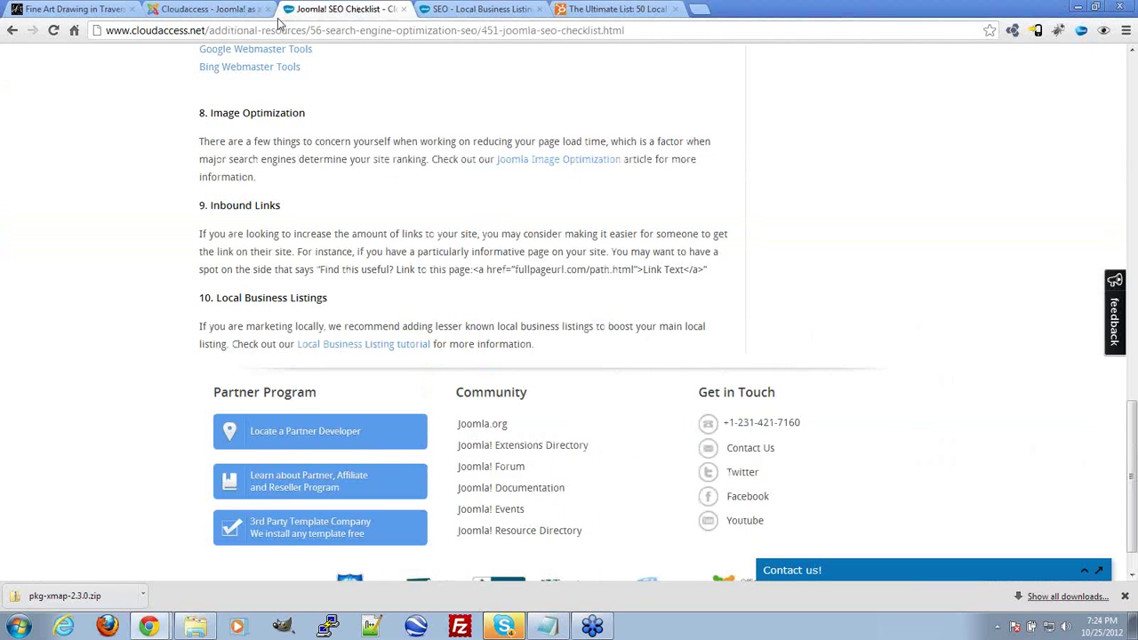
scroll(218, 204, "up", 10)
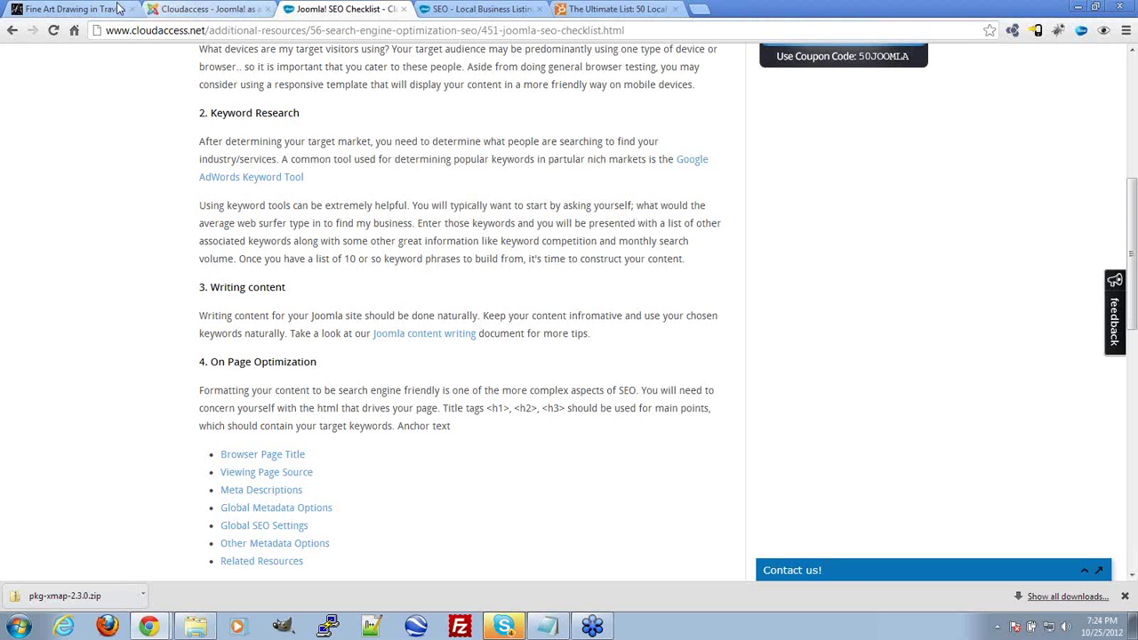
left_click(118, 9)
key("F5")
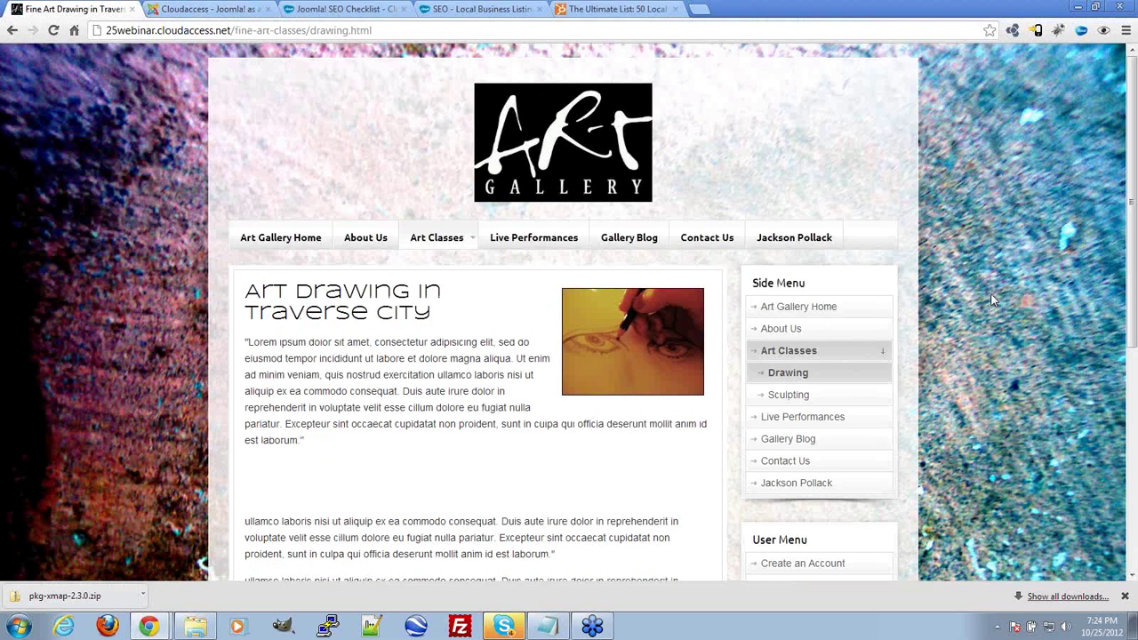
Step: View the drawing page's source code and examine the article's h1 and h2 tags and the side menu markup
right_click(952, 303)
left_click(1024, 410)
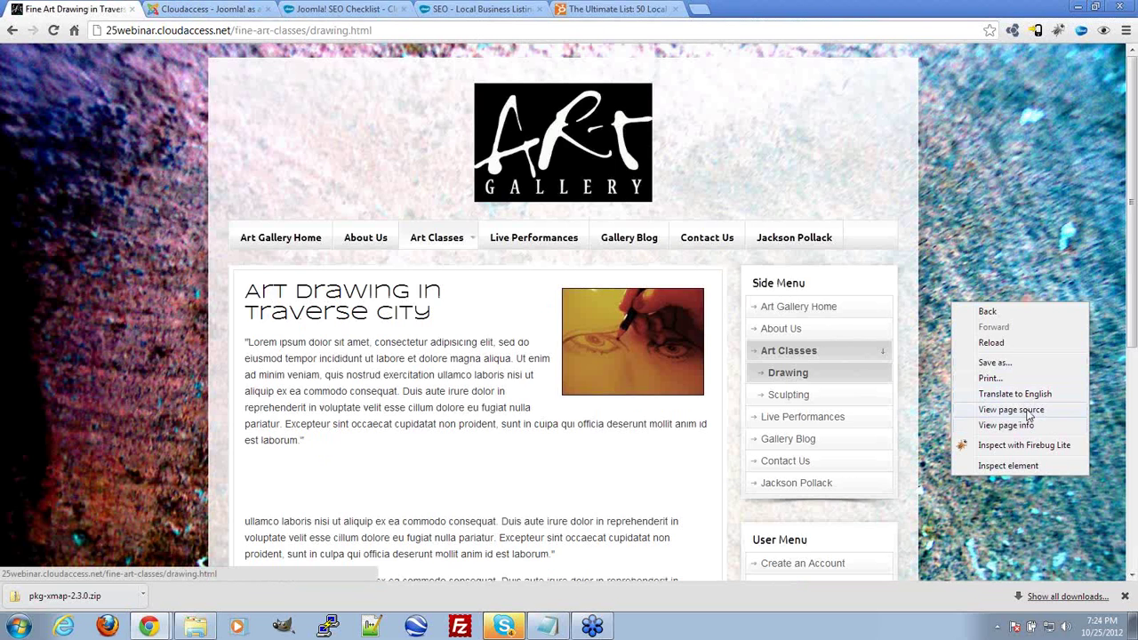
scroll(779, 575, "down", 17)
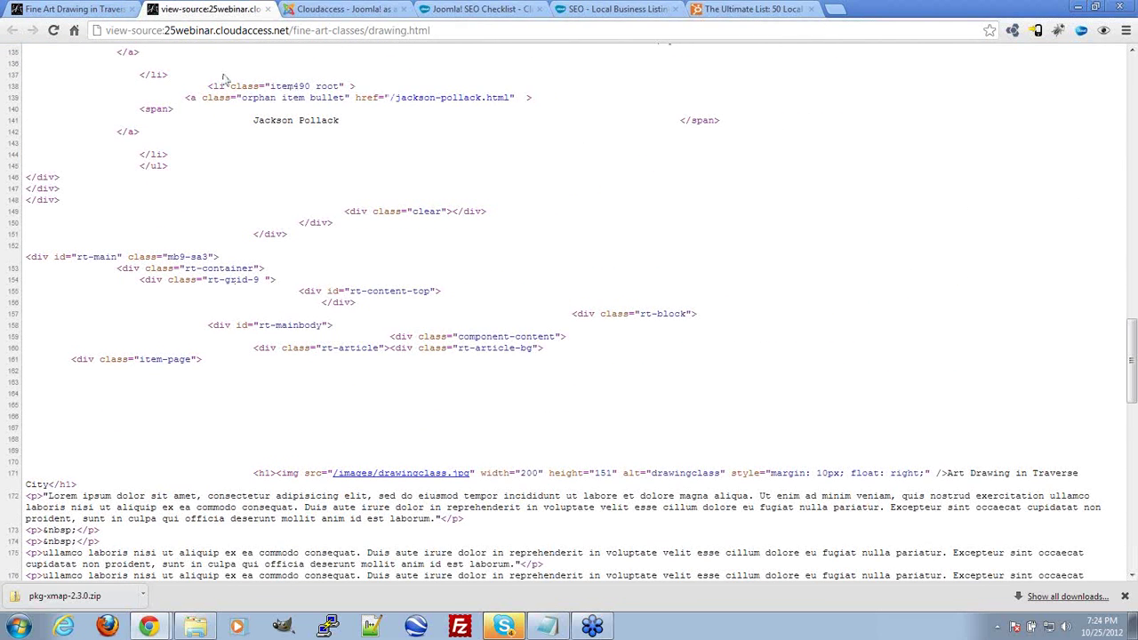
scroll(479, 315, "up", 2)
scroll(479, 315, "down", 4)
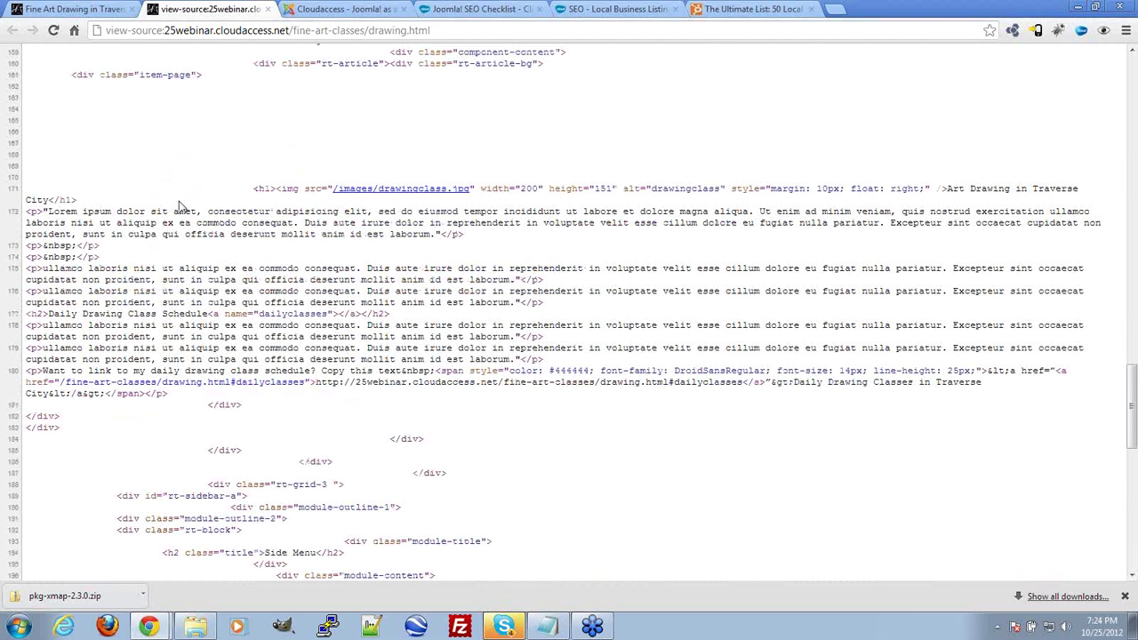
left_click_drag(254, 188, 419, 409)
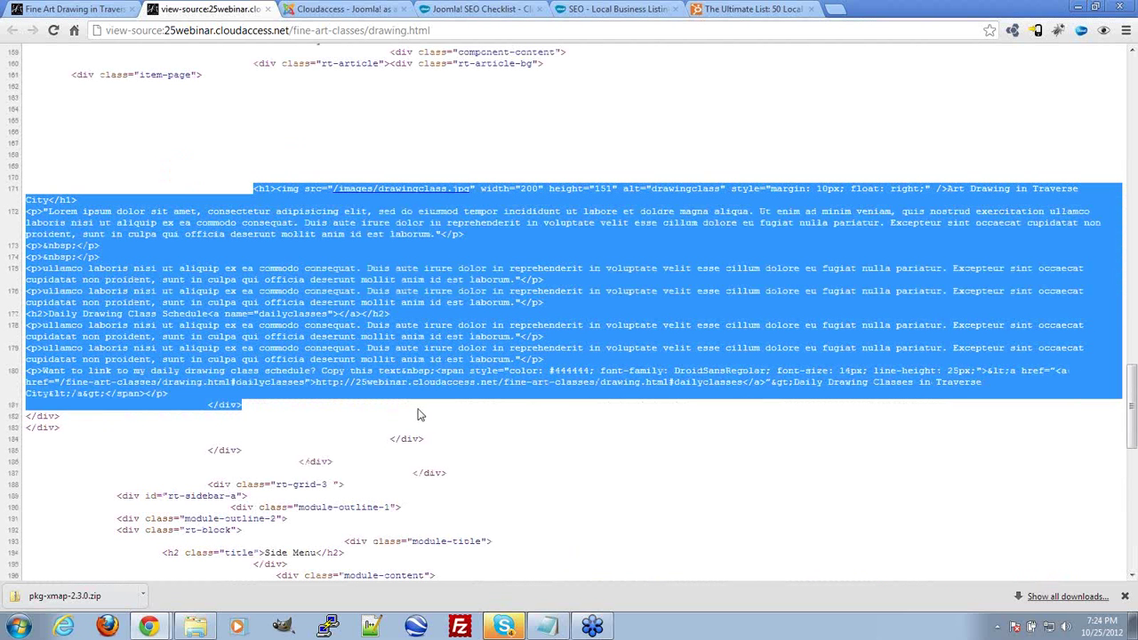
scroll(576, 482, "down", 5)
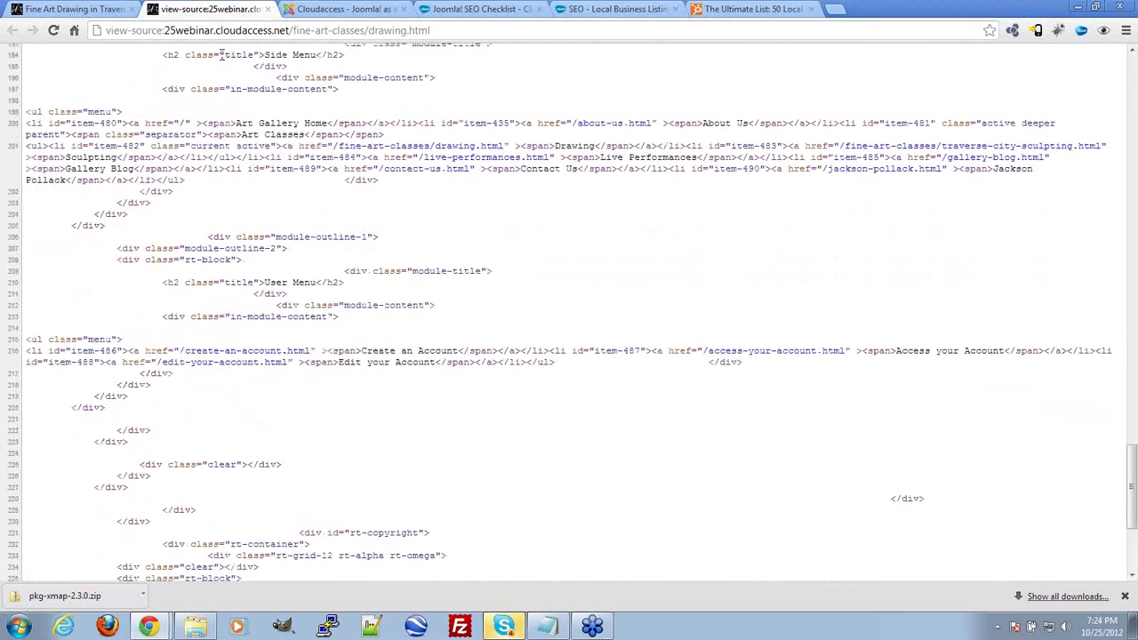
double_click(220, 237)
left_click_drag(221, 236, 445, 250)
left_click(441, 253)
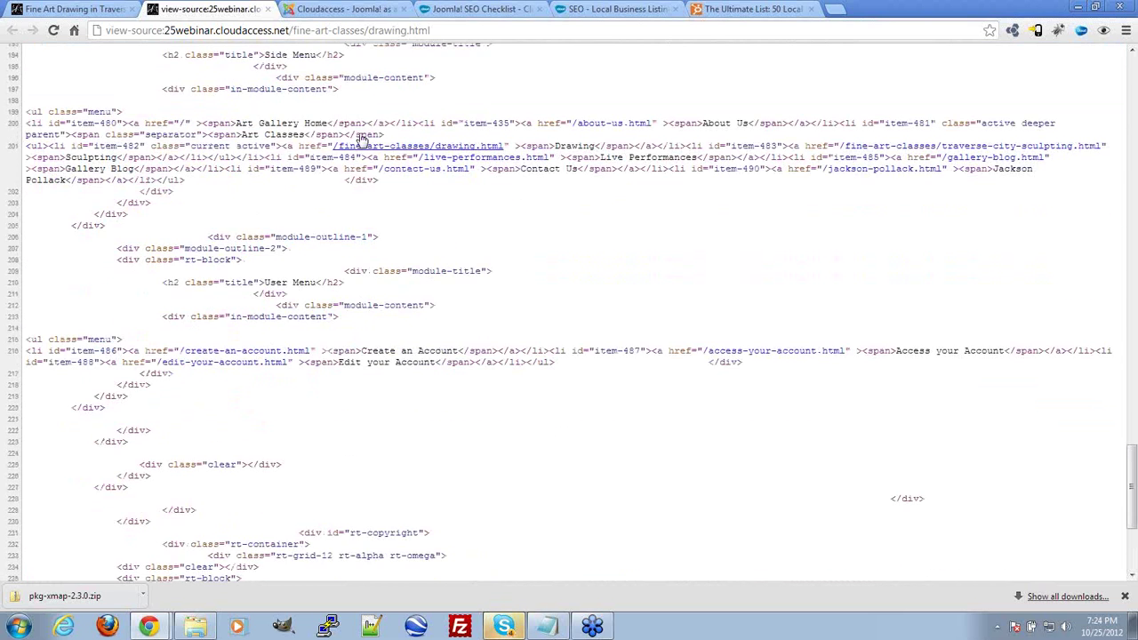
Step: Return to the live drawing page and review the article's headings and body text
left_click(69, 9)
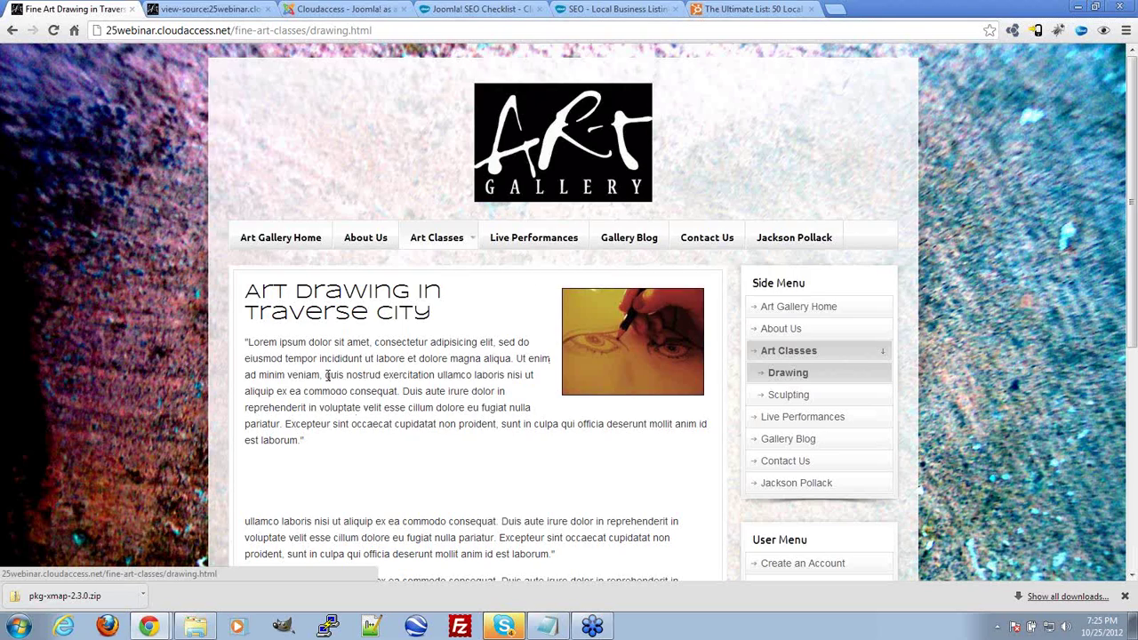
scroll(328, 376, "down", 3)
left_click_drag(242, 73, 520, 532)
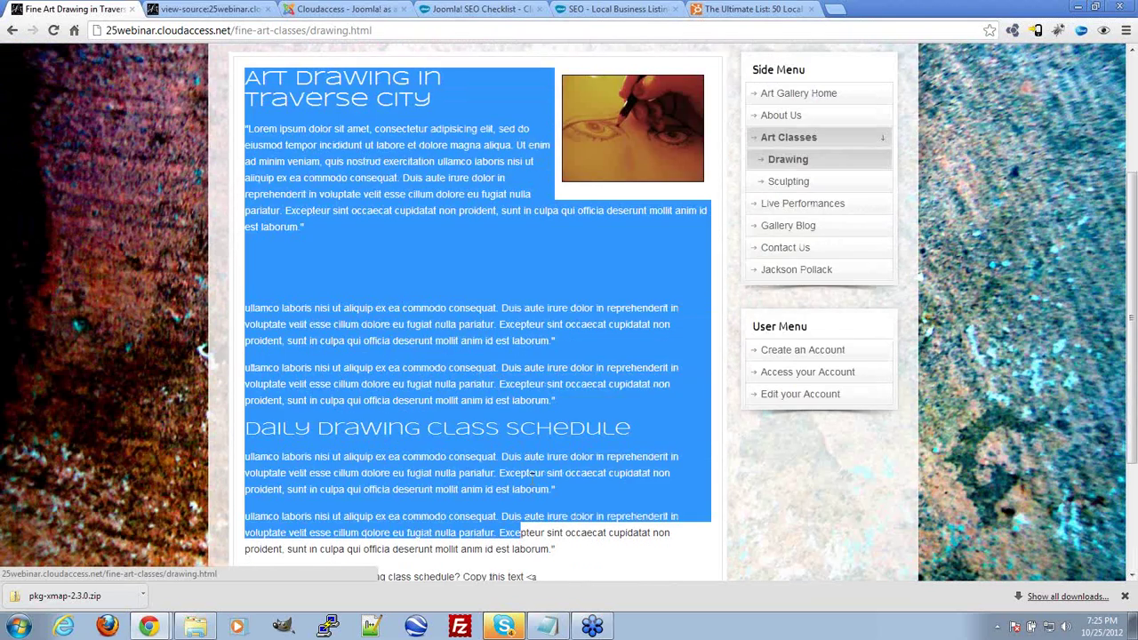
left_click(532, 474)
scroll(660, 453, "up", 3)
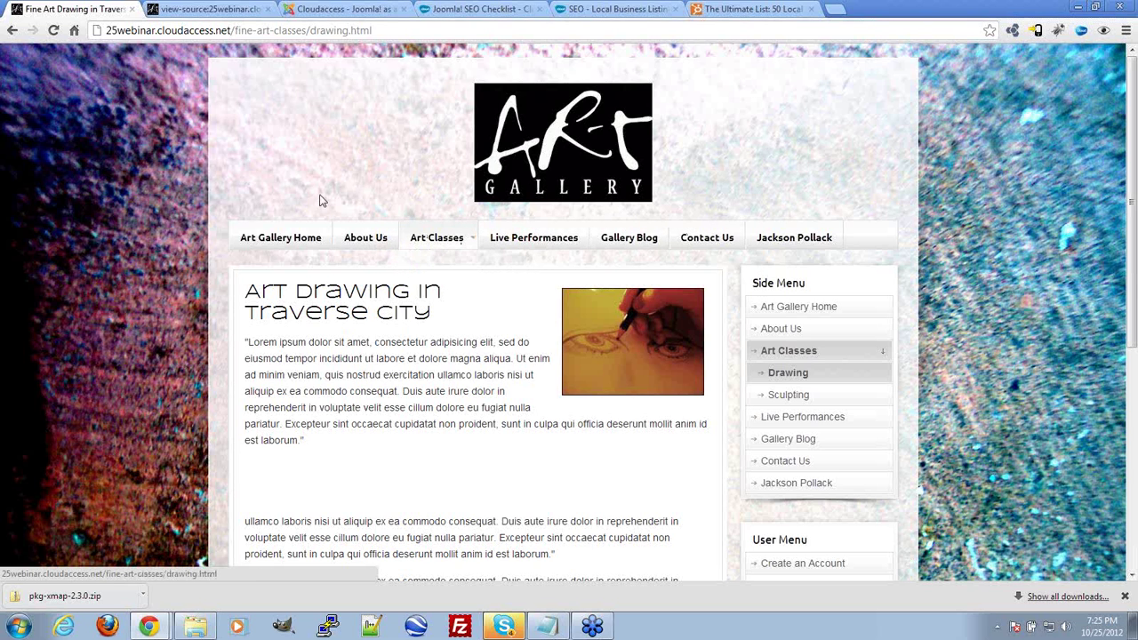
scroll(105, 212, "down", 1)
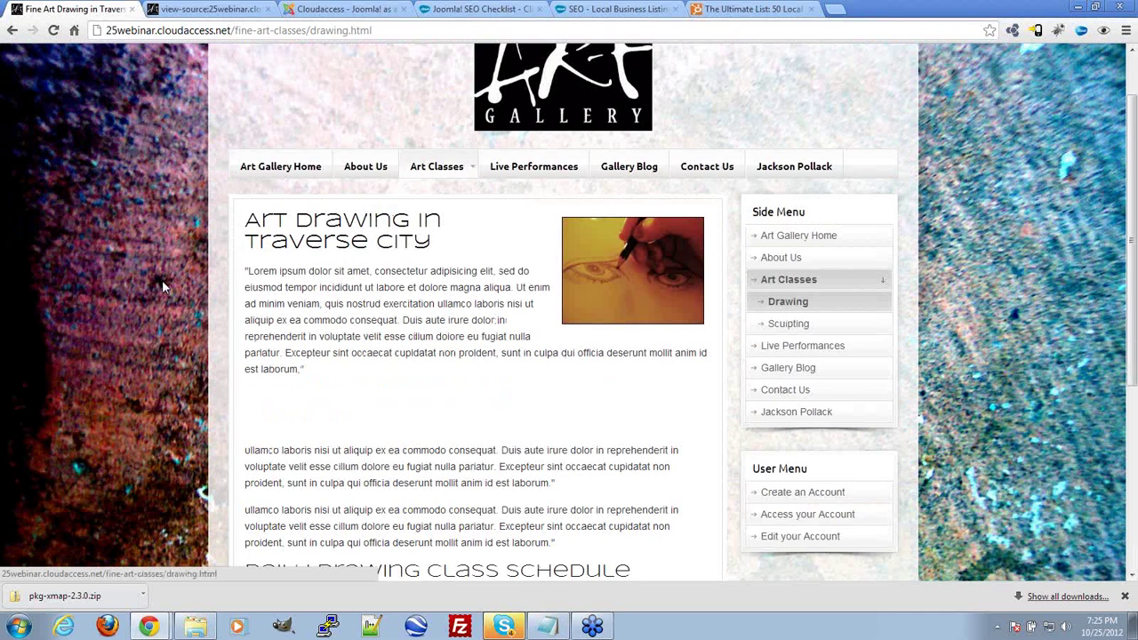
scroll(134, 311, "up", 1)
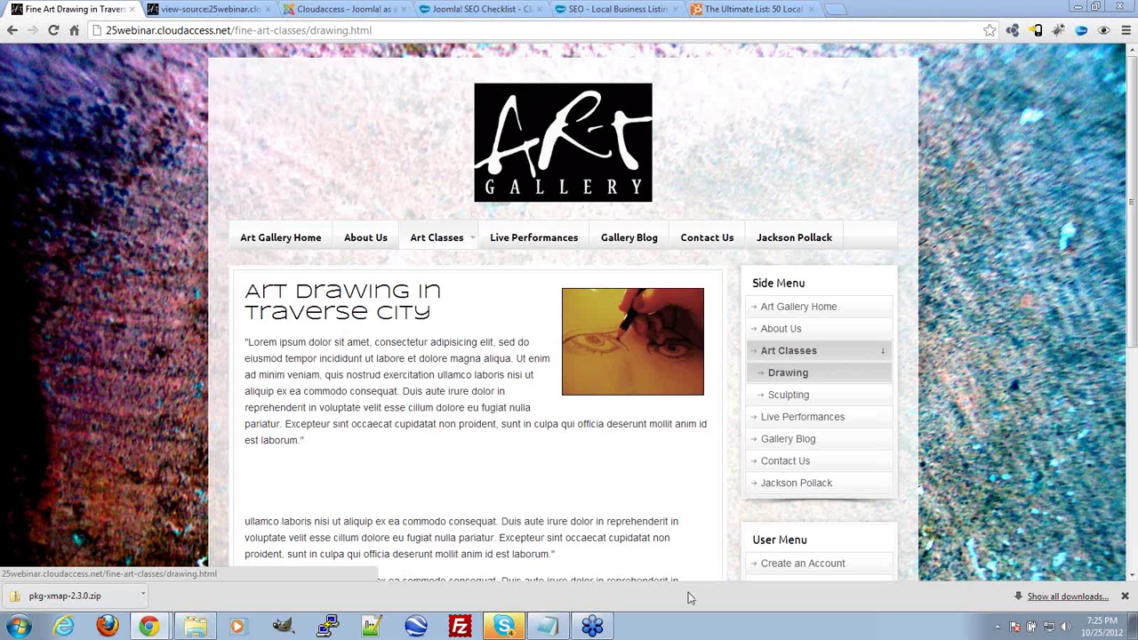
Step: Switch to Notepad and review the keyword list from "fine art" to "oil paints"
left_click(551, 626)
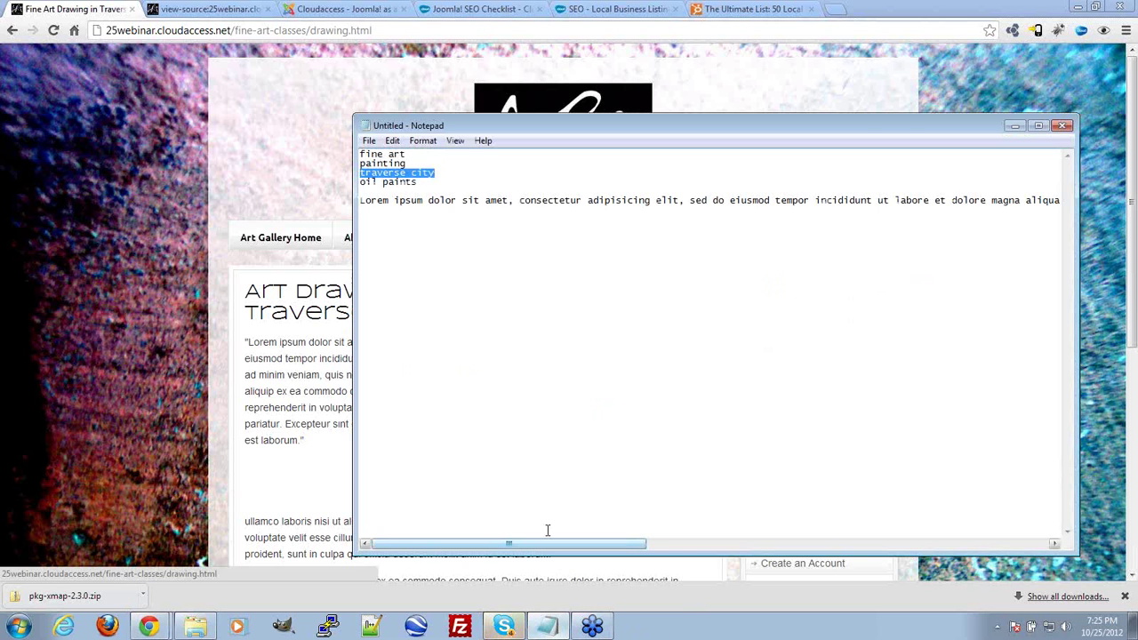
left_click(551, 335)
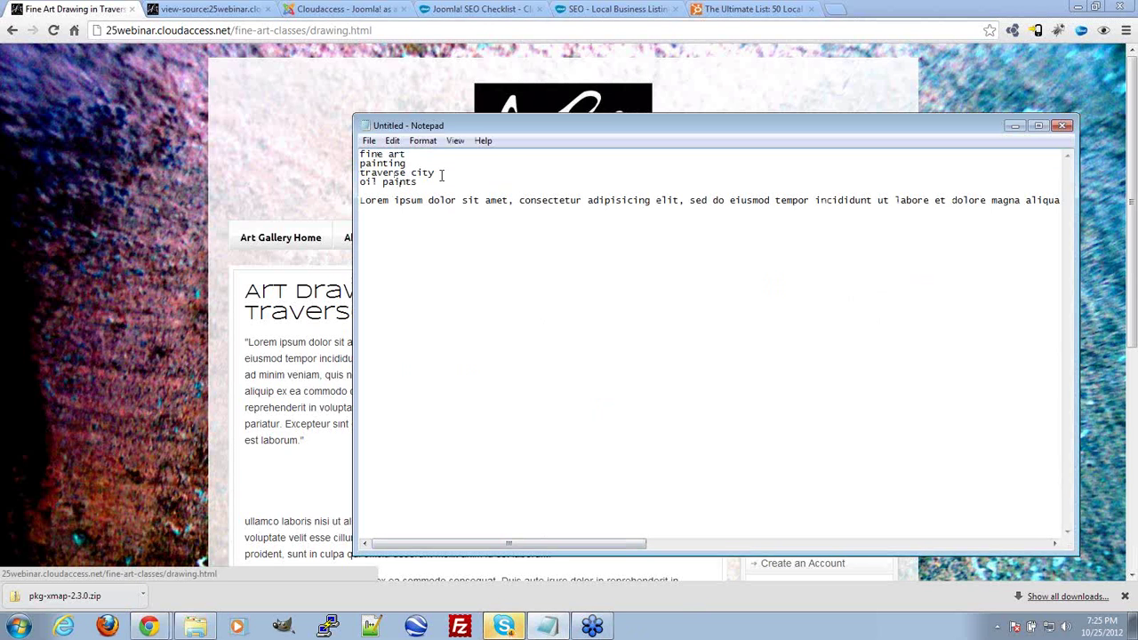
left_click_drag(417, 182, 345, 160)
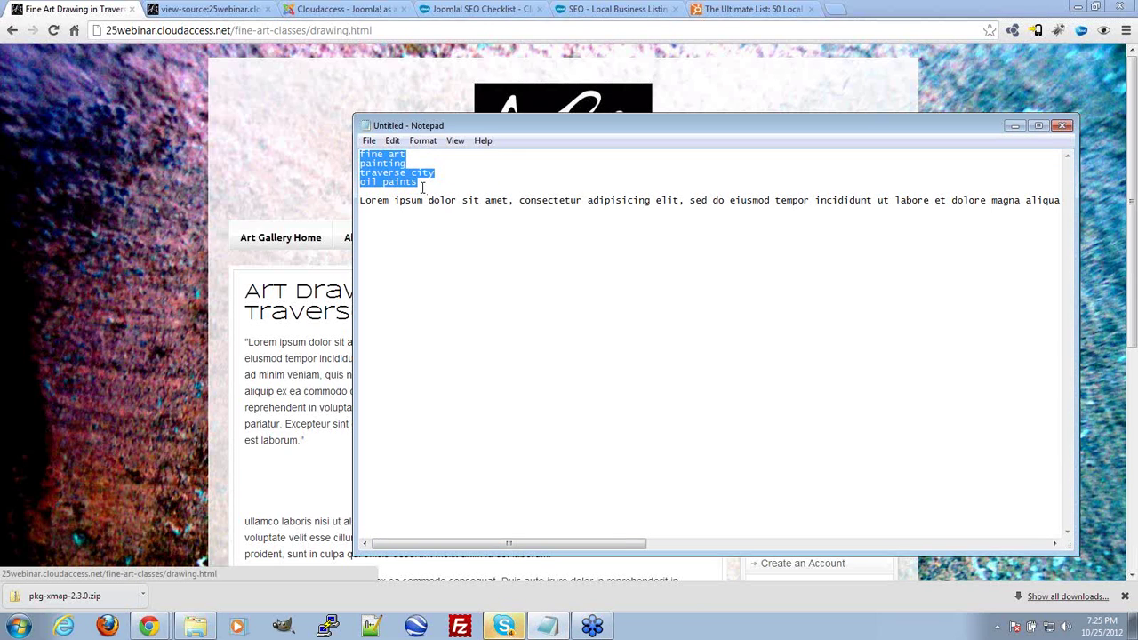
left_click(424, 190)
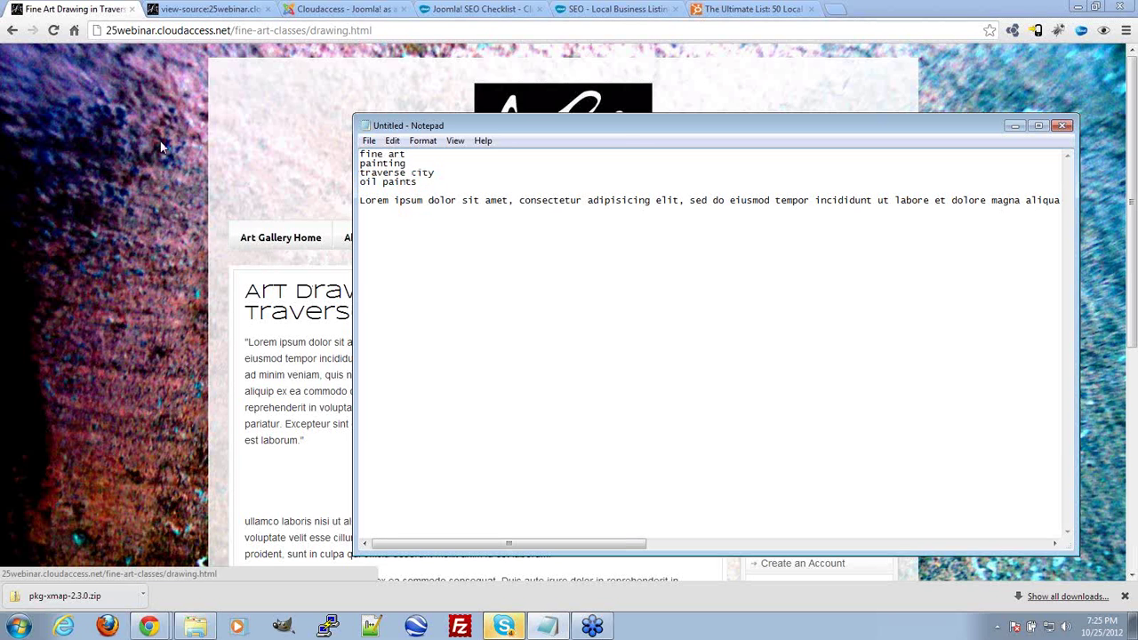
Step: Add "pastels" and "water colors" on separate lines below "oil paints" in the keyword list, followed by blank lines
left_click_drag(632, 128, 655, 97)
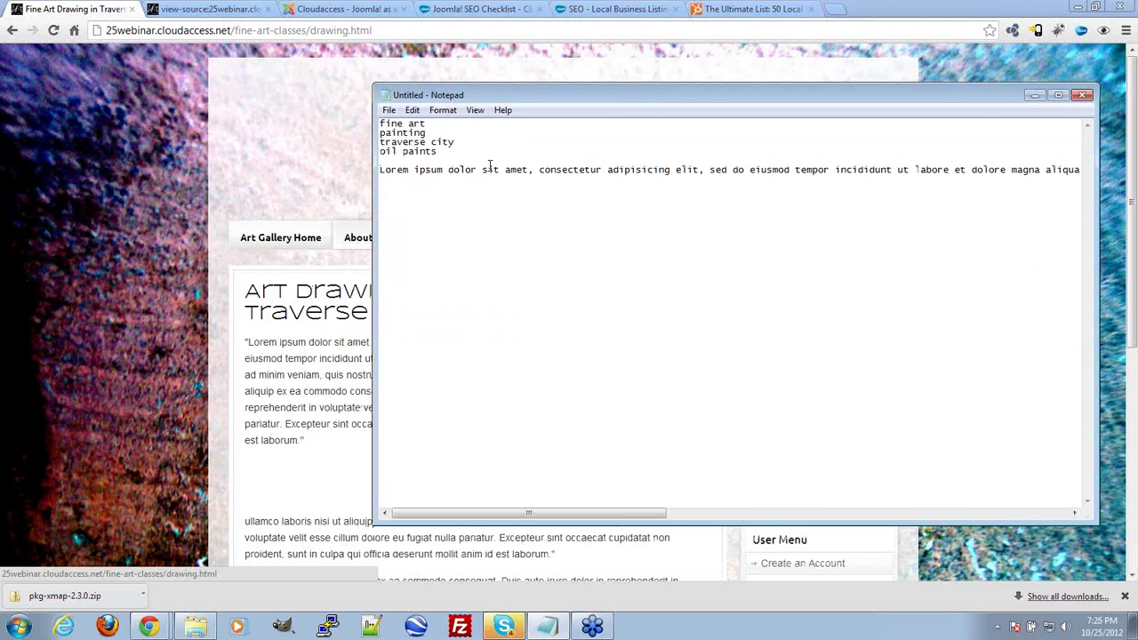
left_click(410, 192)
key("Up")
type("pastels")
key("Return")
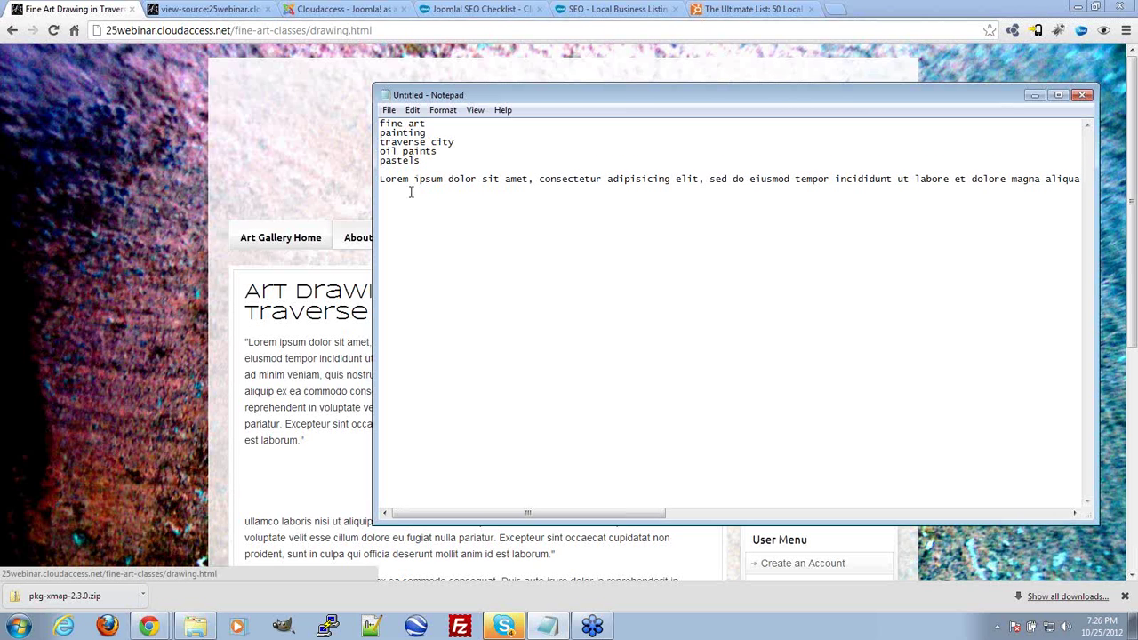
type("water colors")
key("Return")
key("Return")
key("Return")
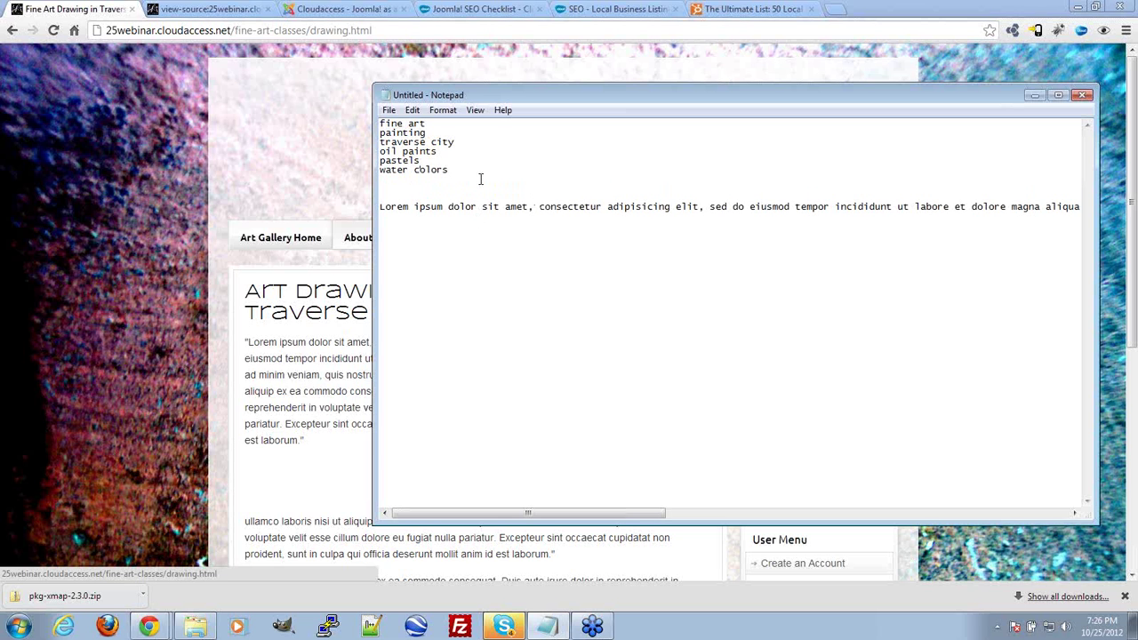
Step: Go over the oil paints and water colors keywords, and add "Matt Cutts" below the list after a blank line
left_click_drag(438, 152, 380, 161)
mouse_move(463, 170)
left_mouse_down()
mouse_move(400, 163)
mouse_move(382, 175)
left_mouse_up()
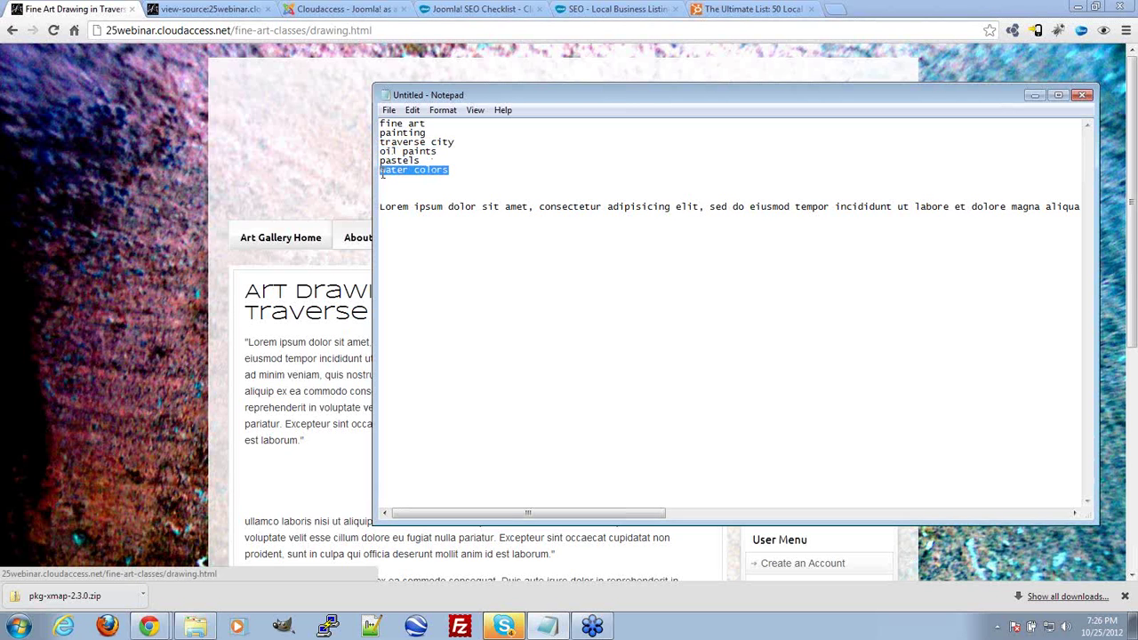
left_click(457, 172)
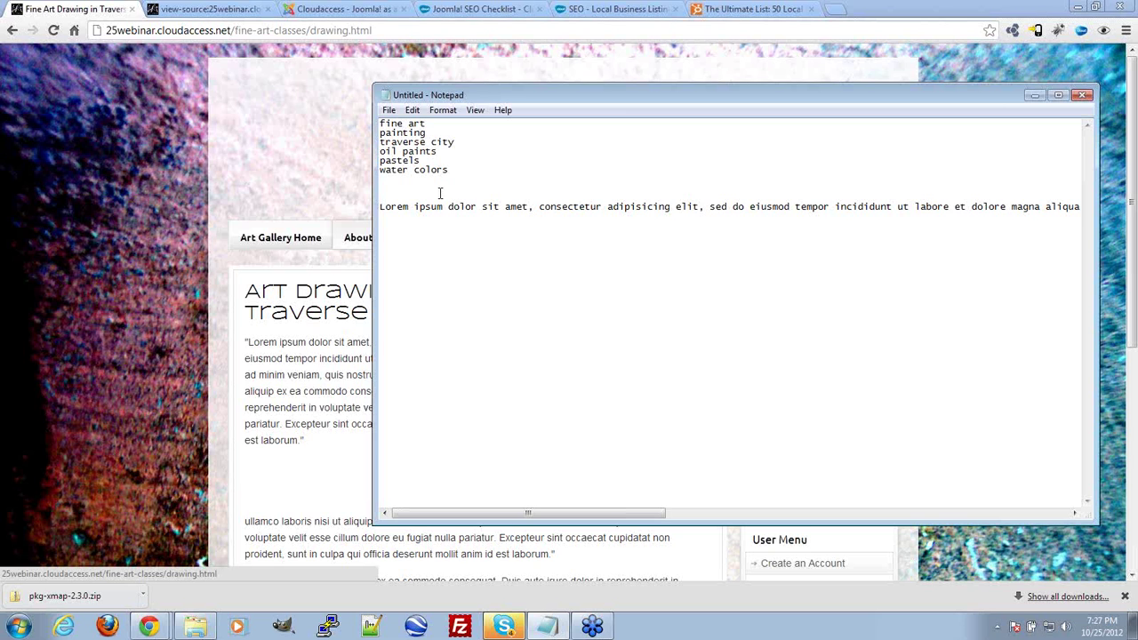
key("Return")
key("Return")
type("Matt Cutts")
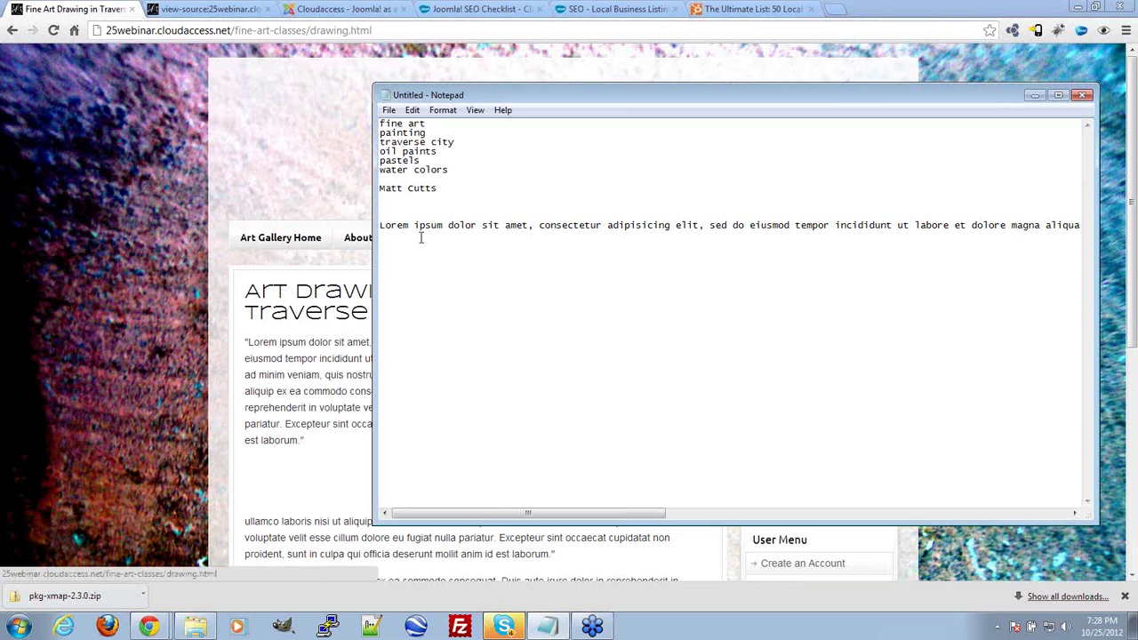
Step: Open youtube.com/cloudaccess in the browser and look through the channel's uploaded videos for the Joomla Search Engine Optimization webinar
left_click(364, 30)
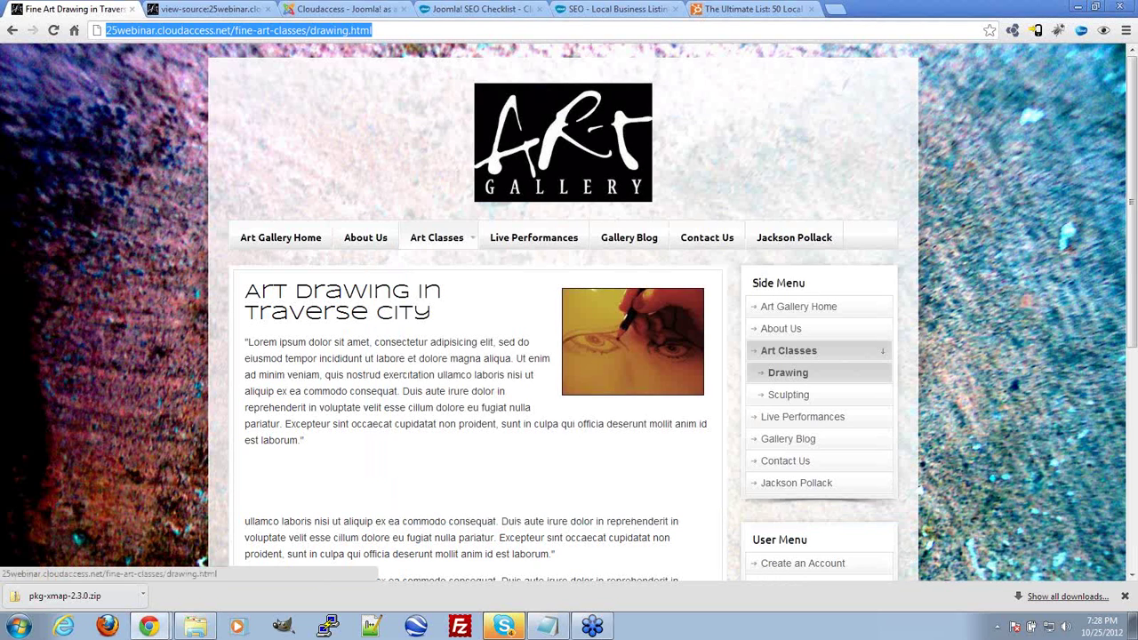
type("youtube.com/")
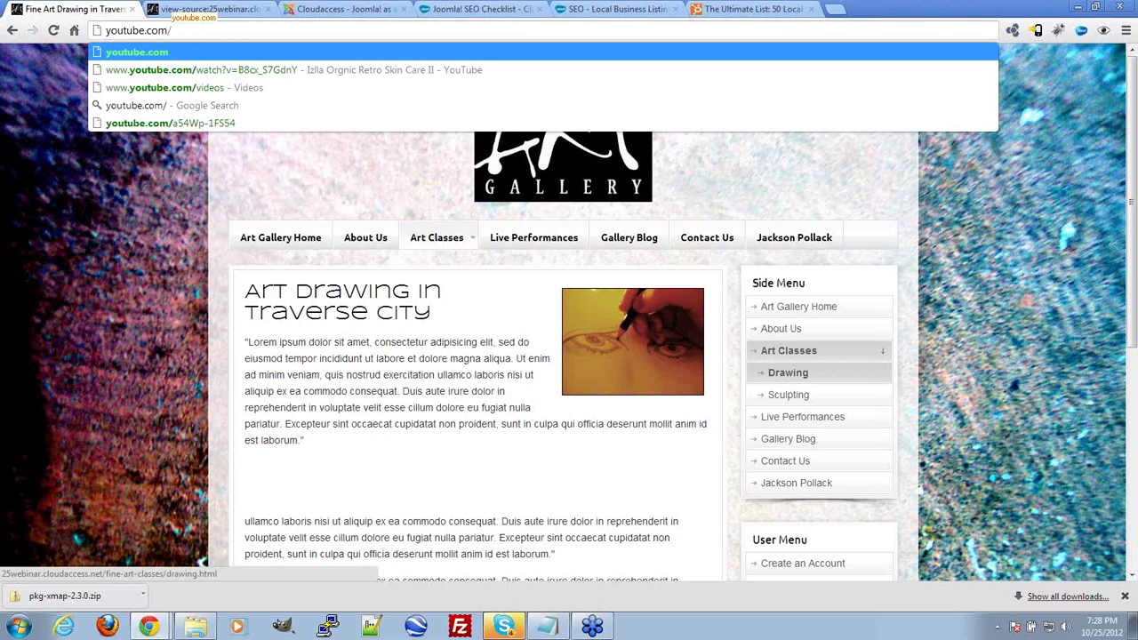
type("cloudaccess")
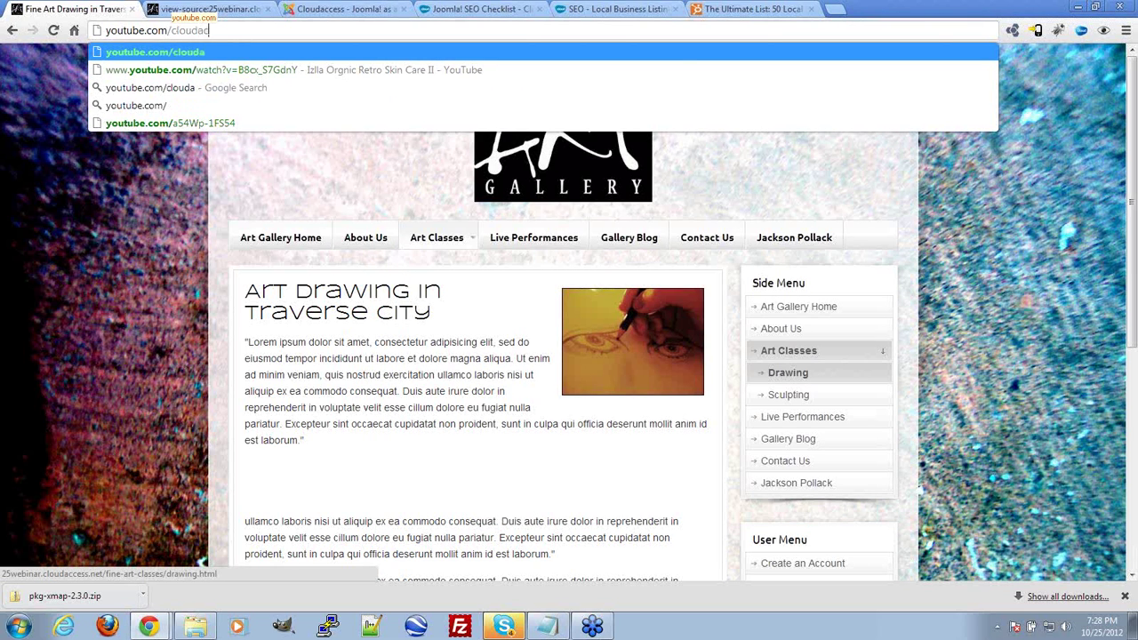
key("Return")
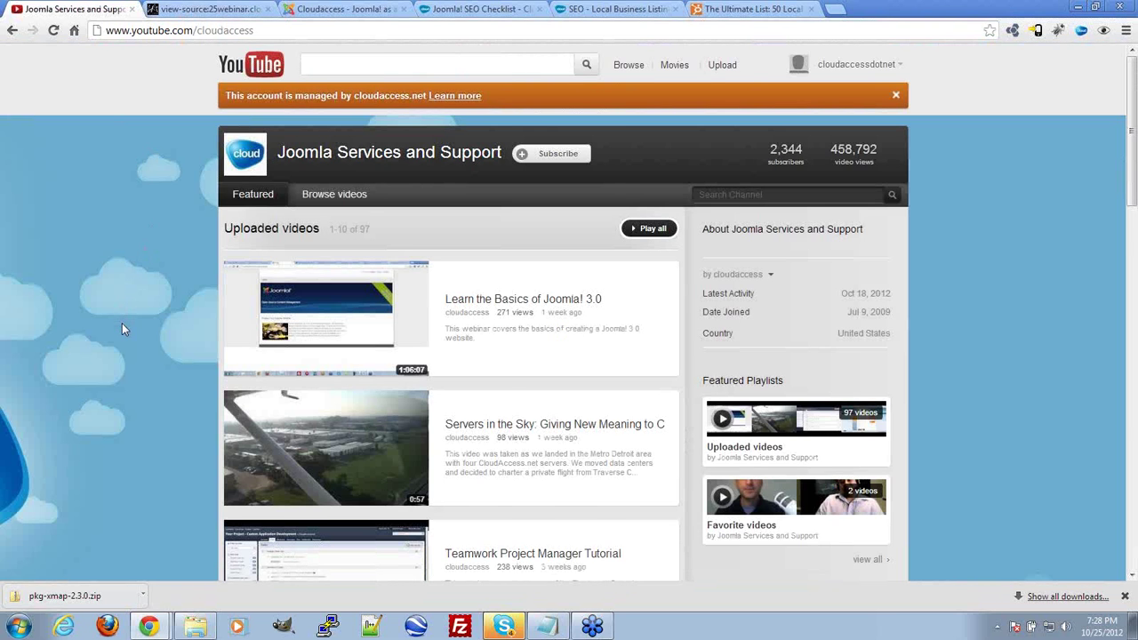
scroll(123, 329, "down", 3)
scroll(121, 326, "down", 1)
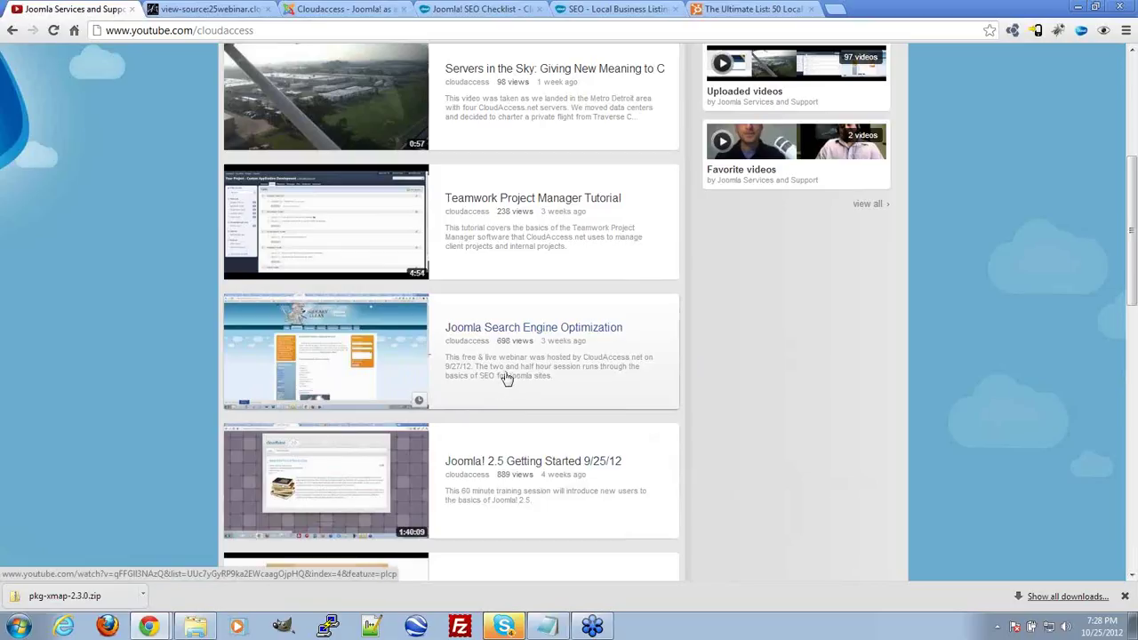
scroll(676, 308, "up", 5)
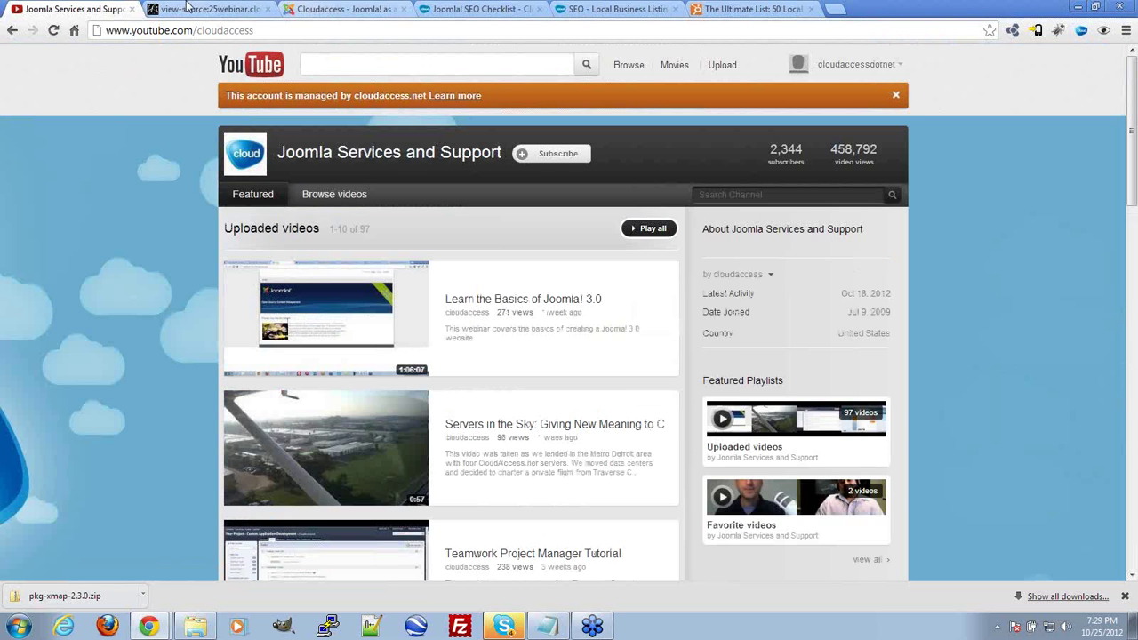
Step: Go to the Joomla SEO Checklist page and open the site's Joomla Webinars training page
left_click(452, 11)
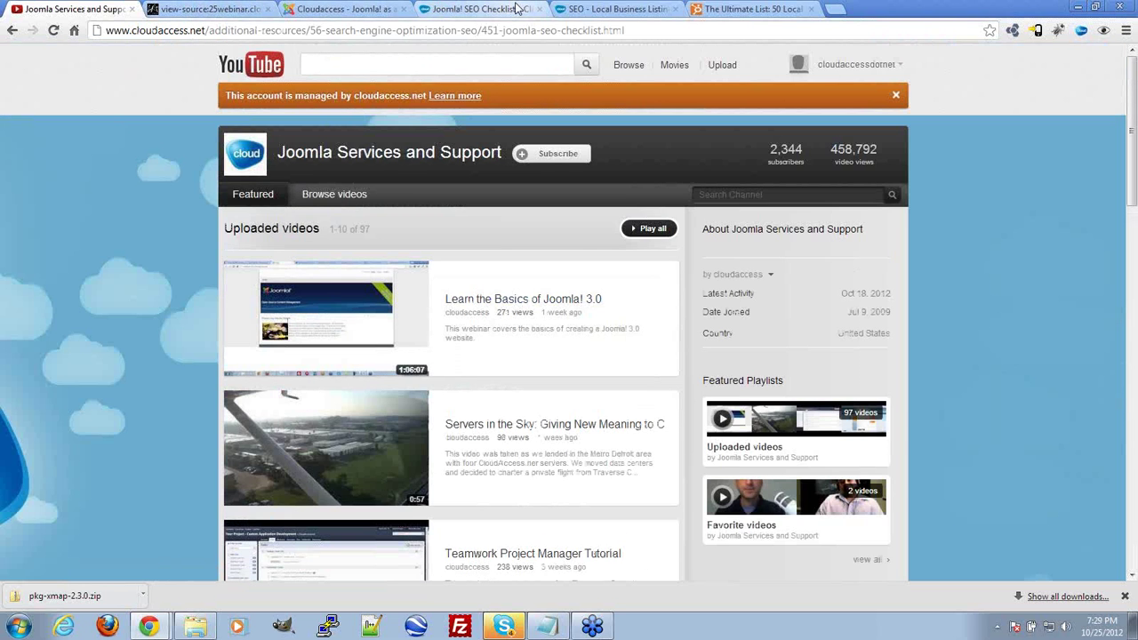
scroll(625, 352, "up", 5)
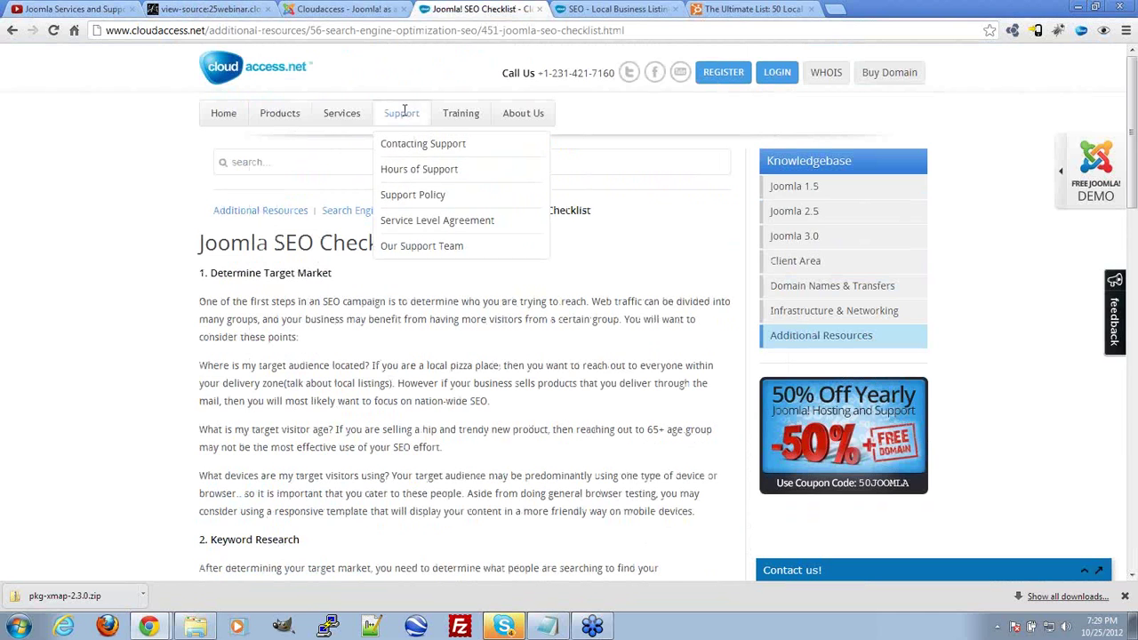
mouse_move(472, 110)
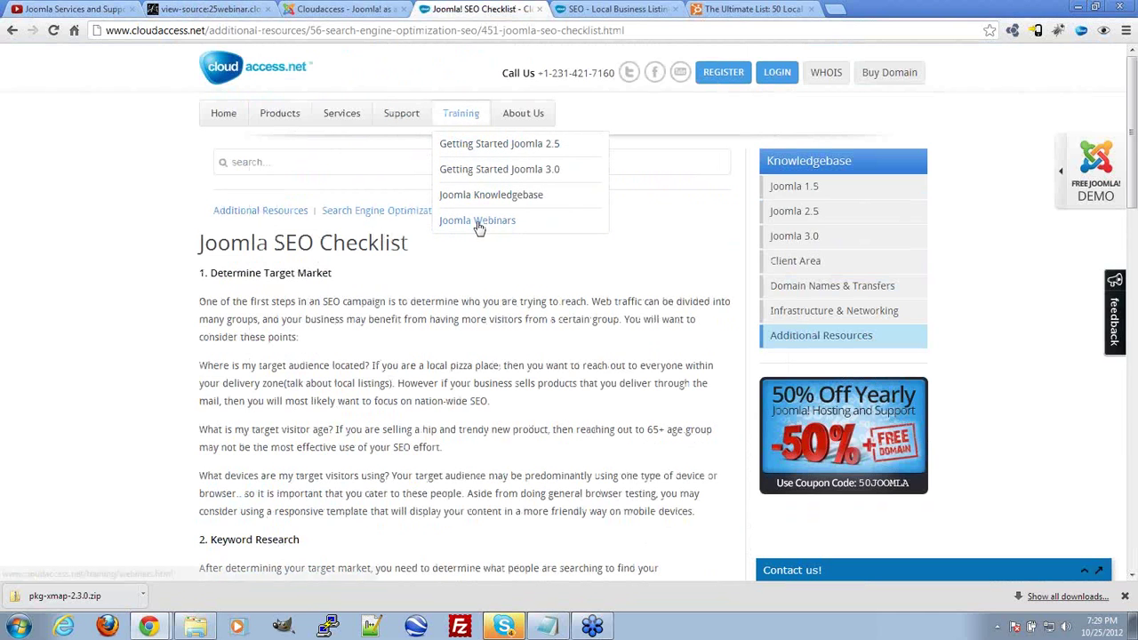
left_click(477, 223)
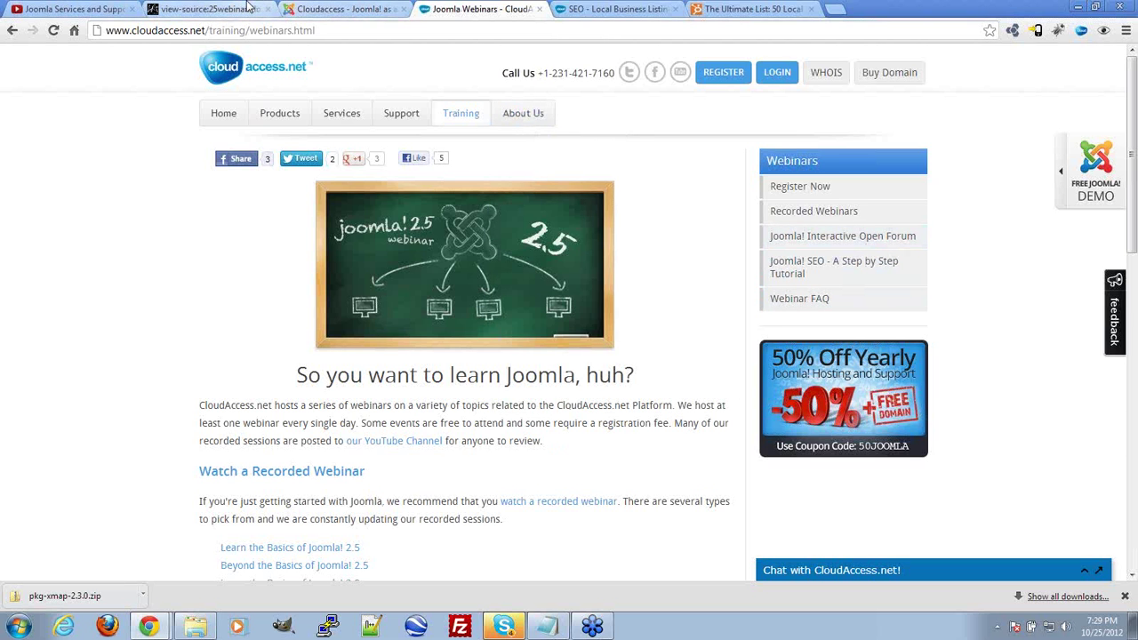
Step: Return to the webinars page after checking the other open pages, and open the CloudAccess.net home page
left_click(337, 8)
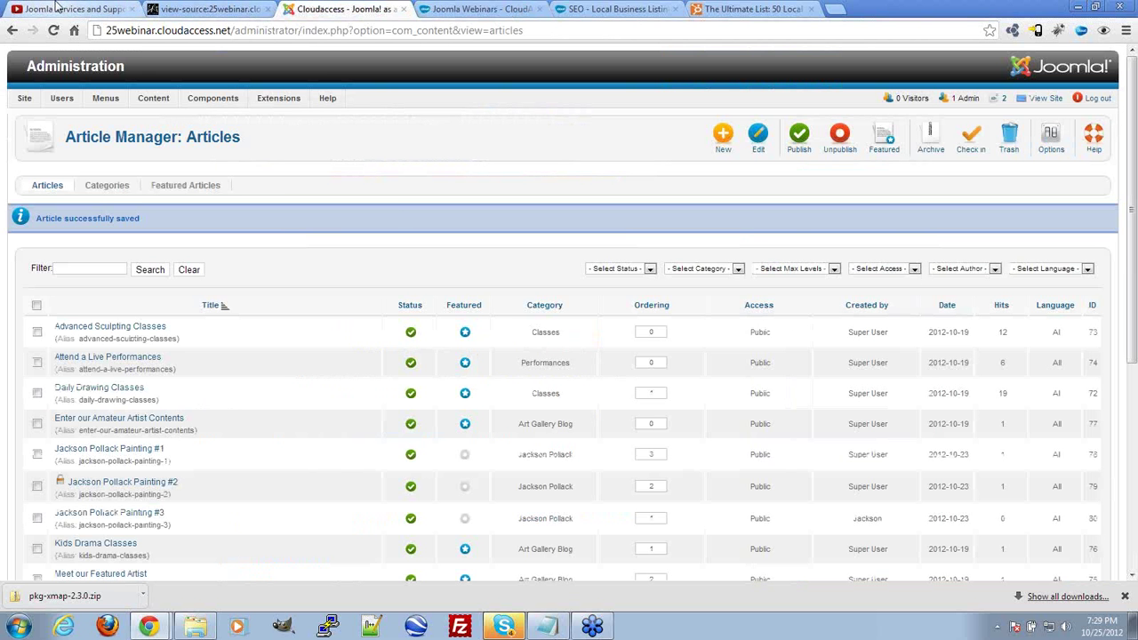
left_click(78, 10)
left_click(480, 9)
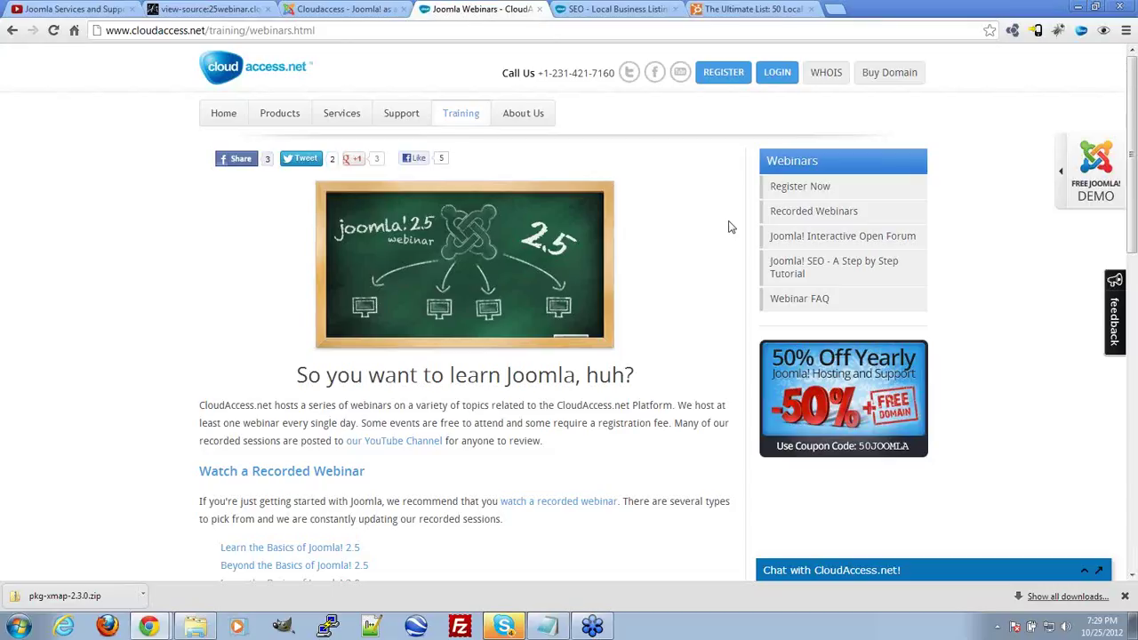
left_click(234, 109)
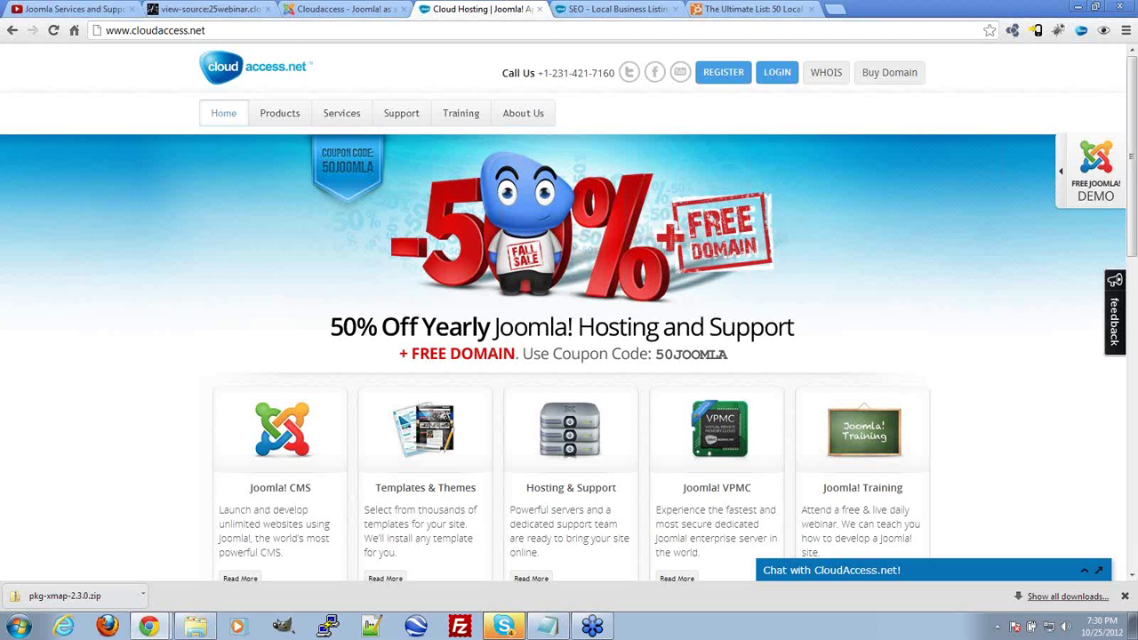
Step: Open the art gallery site's live home page in a separate tab before the Joomla administration tab, and return to the article list
left_click(347, 9)
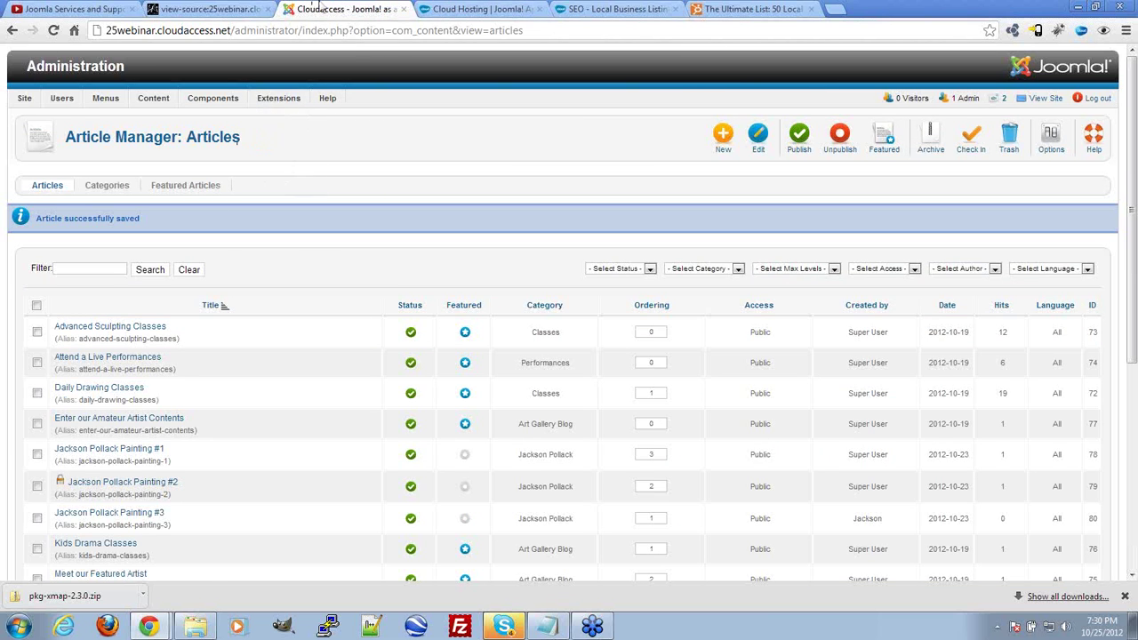
left_click(209, 9)
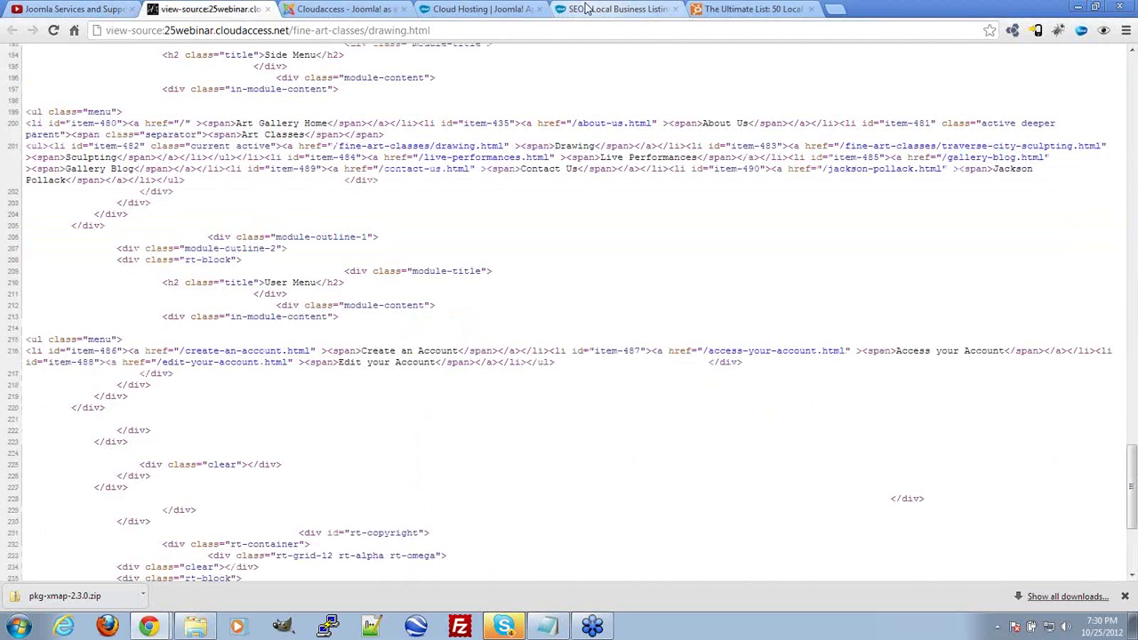
left_click_drag(480, 9, 513, 7)
left_click(345, 9)
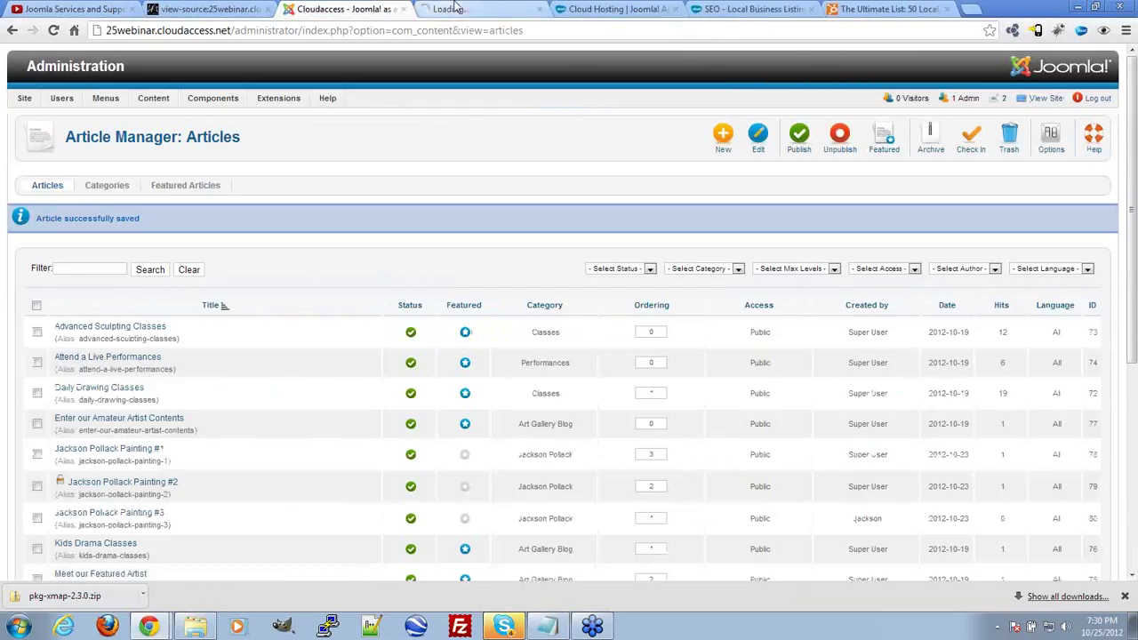
left_click_drag(449, 8, 338, 8)
left_click(480, 9)
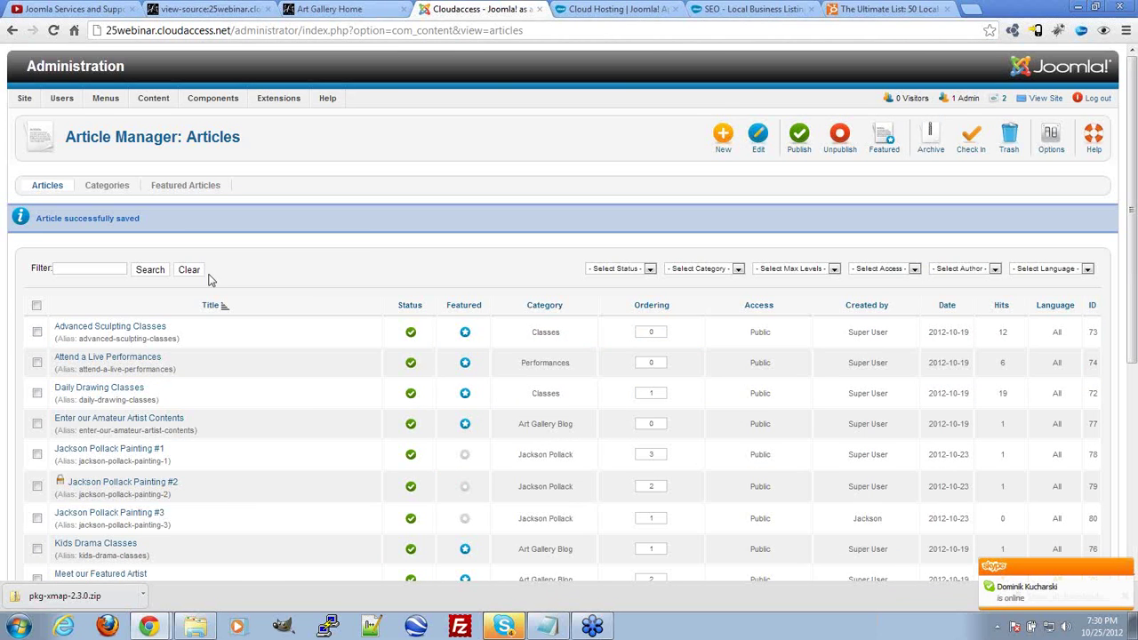
scroll(115, 391, "down", 1)
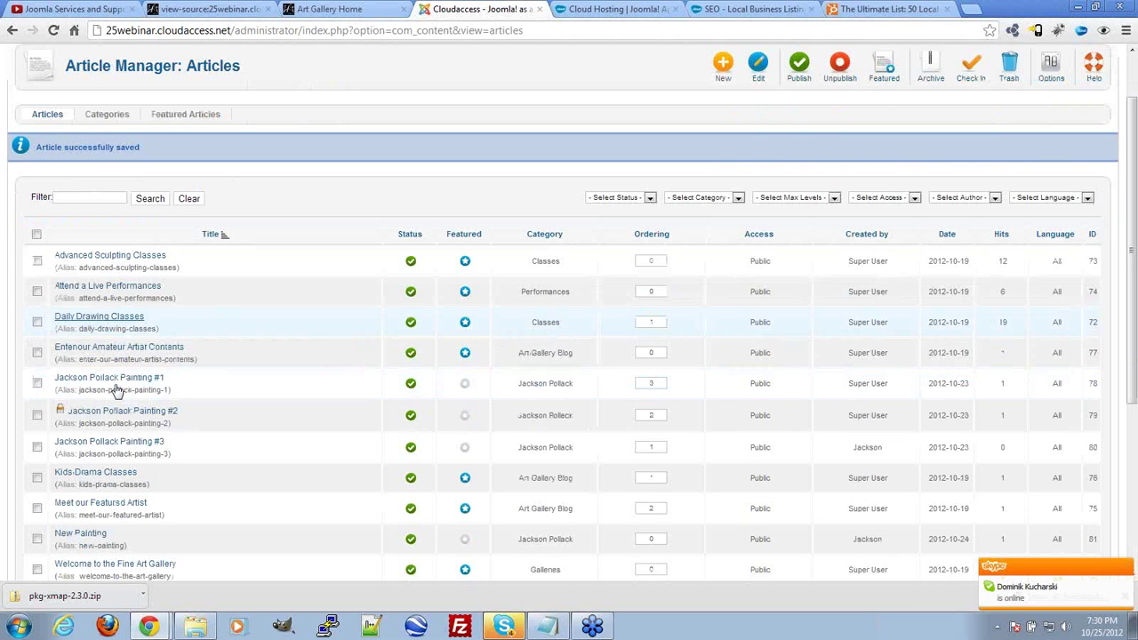
left_click(100, 316)
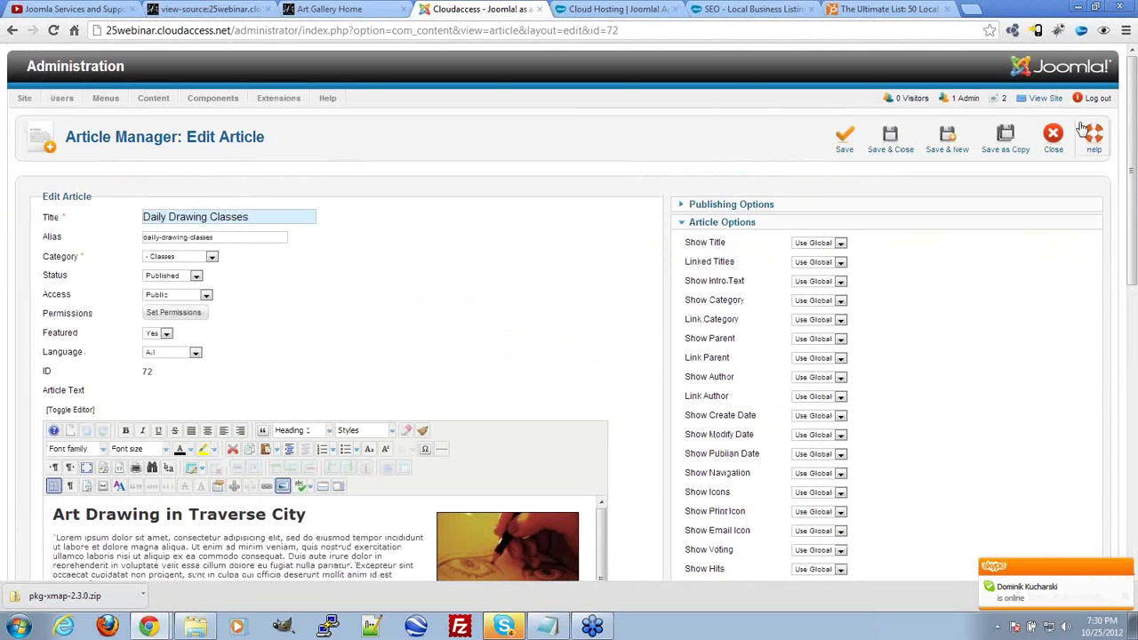
left_click(1053, 135)
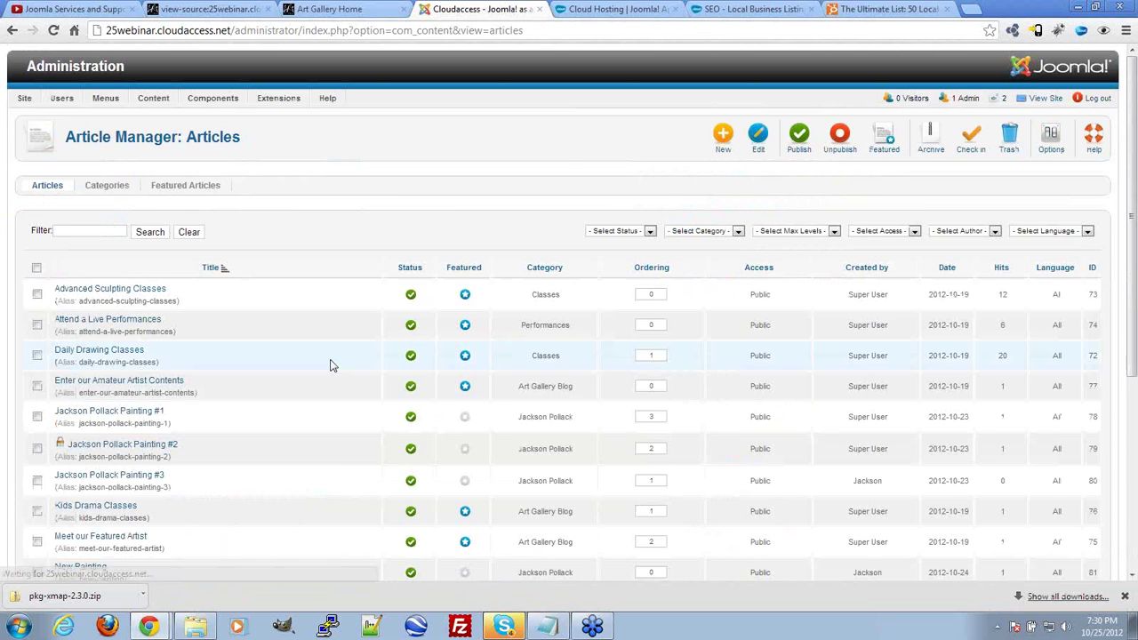
Step: Open the "Welcome to the Fine Art Gallery" article for editing and bring up its article text
scroll(329, 365, "down", 5)
left_click(117, 283)
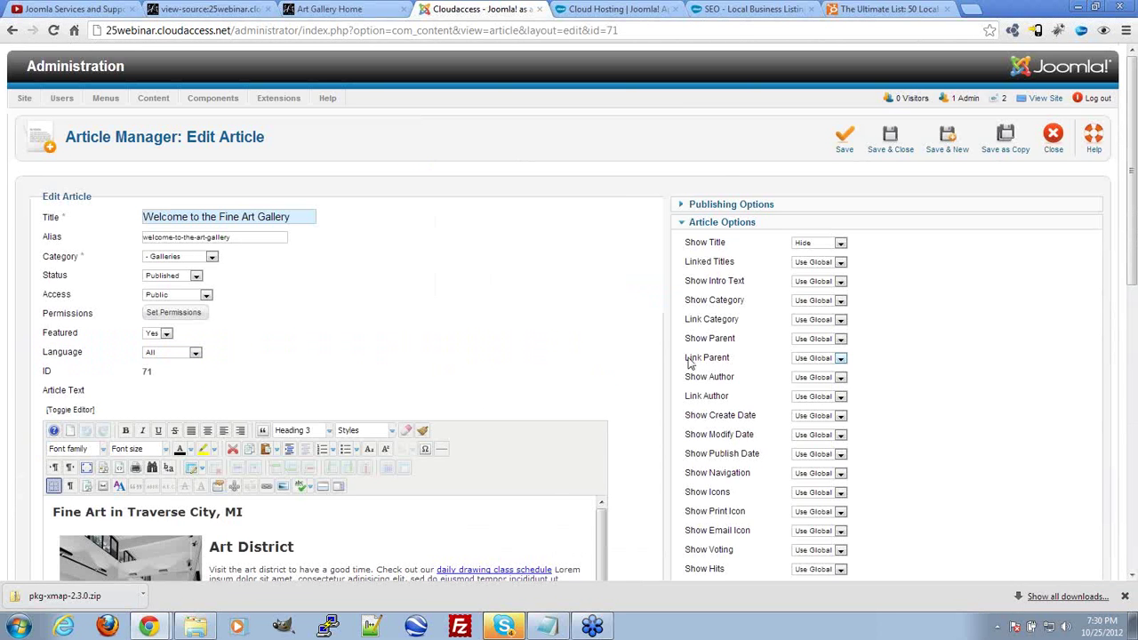
scroll(692, 354, "down", 4)
scroll(692, 354, "down", 2)
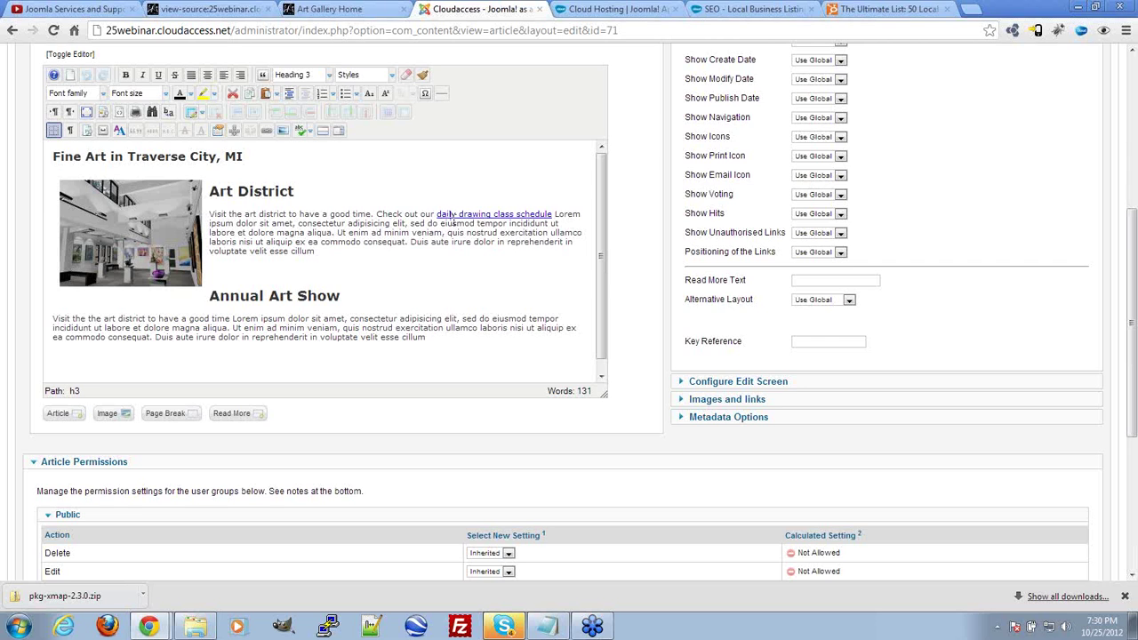
key("ctrl+z")
key("ctrl+y")
key("ctrl+z")
key("ctrl+y")
left_click(476, 214)
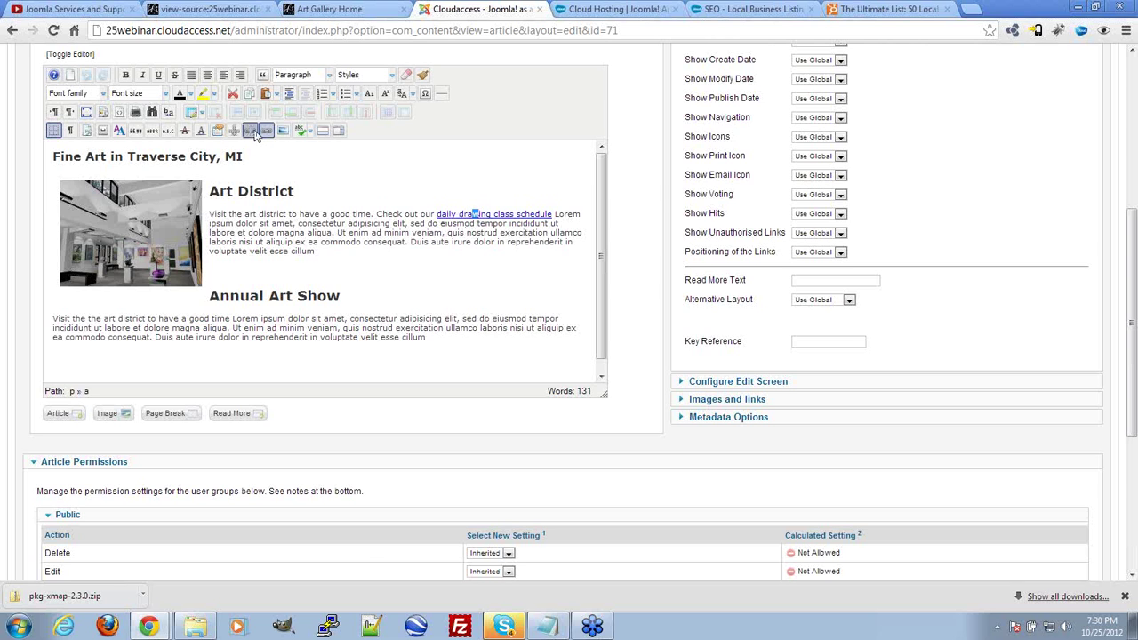
left_click_drag(554, 214, 414, 212)
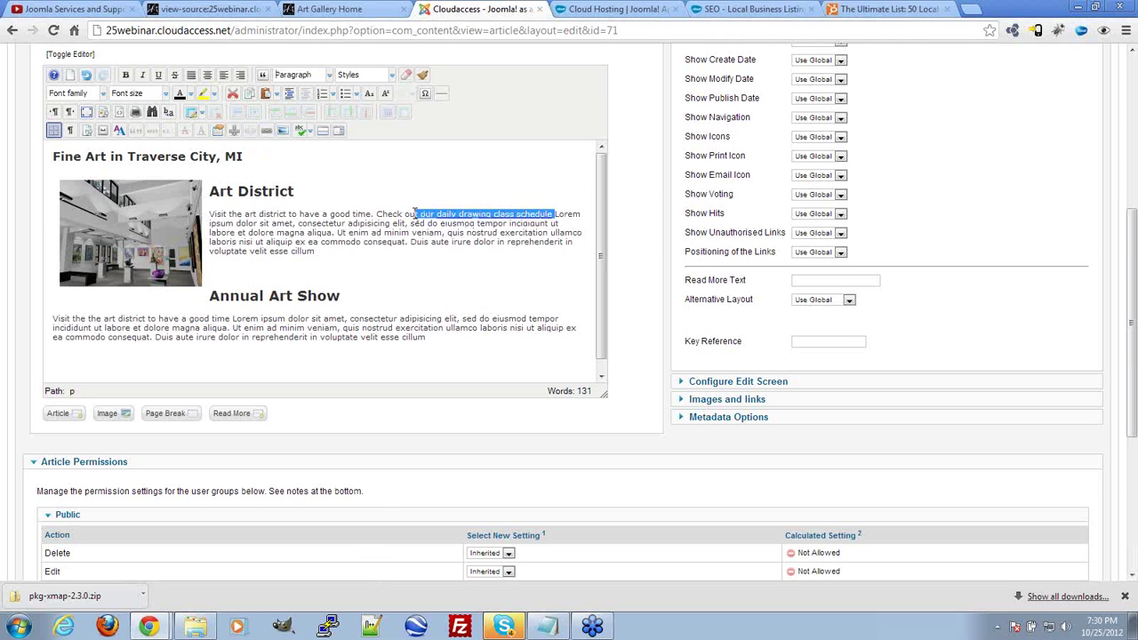
left_click(266, 130)
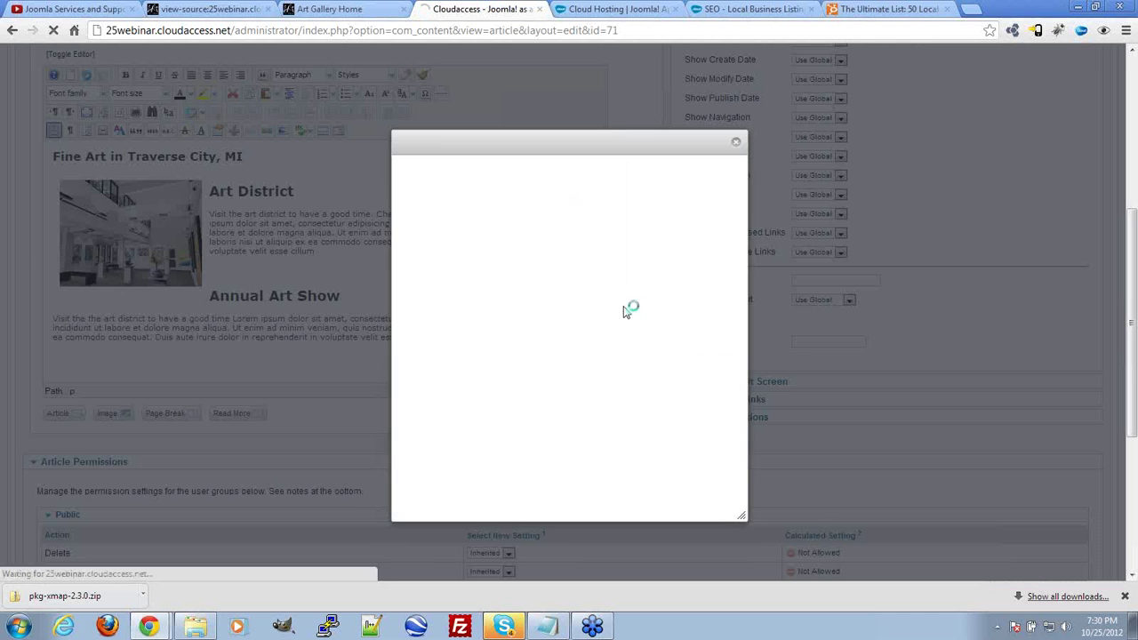
left_click(736, 141)
left_click(465, 223)
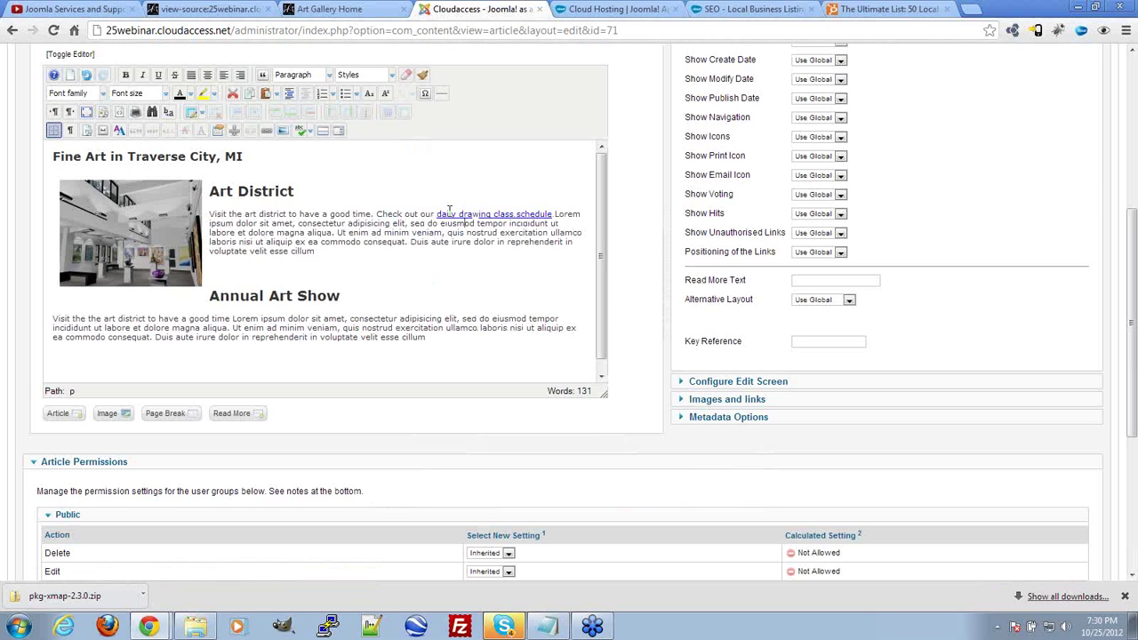
Step: Unlink "daily drawing class schedule" in the Art District paragraph and choose the Daily Drawing Classes article as its new link target by searching "drawing"
left_click_drag(437, 214, 552, 214)
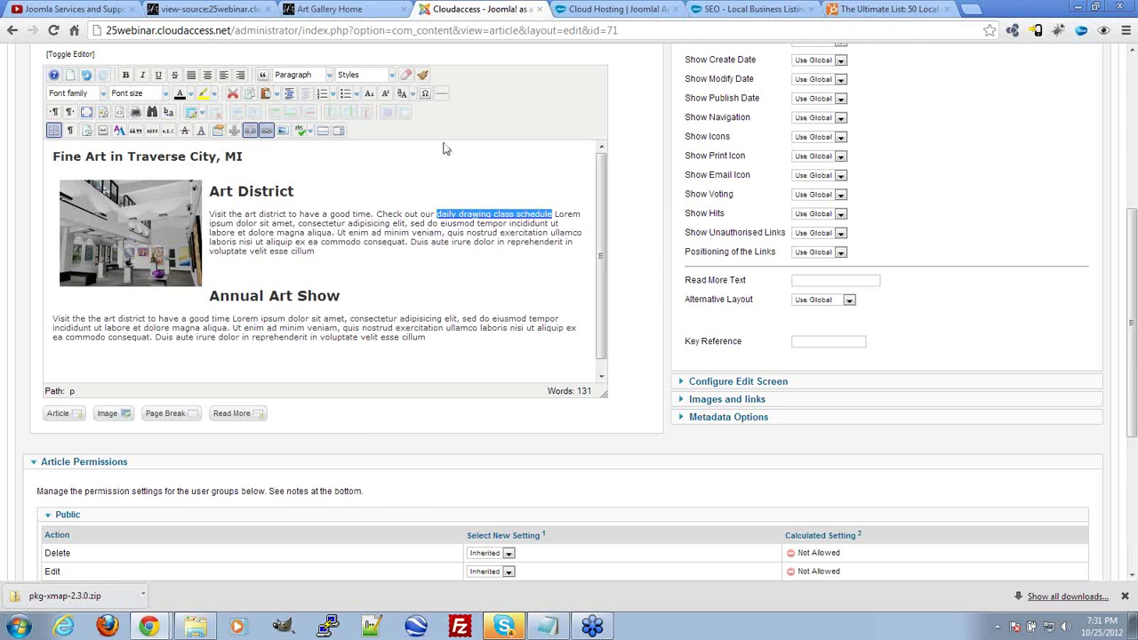
left_click(264, 131)
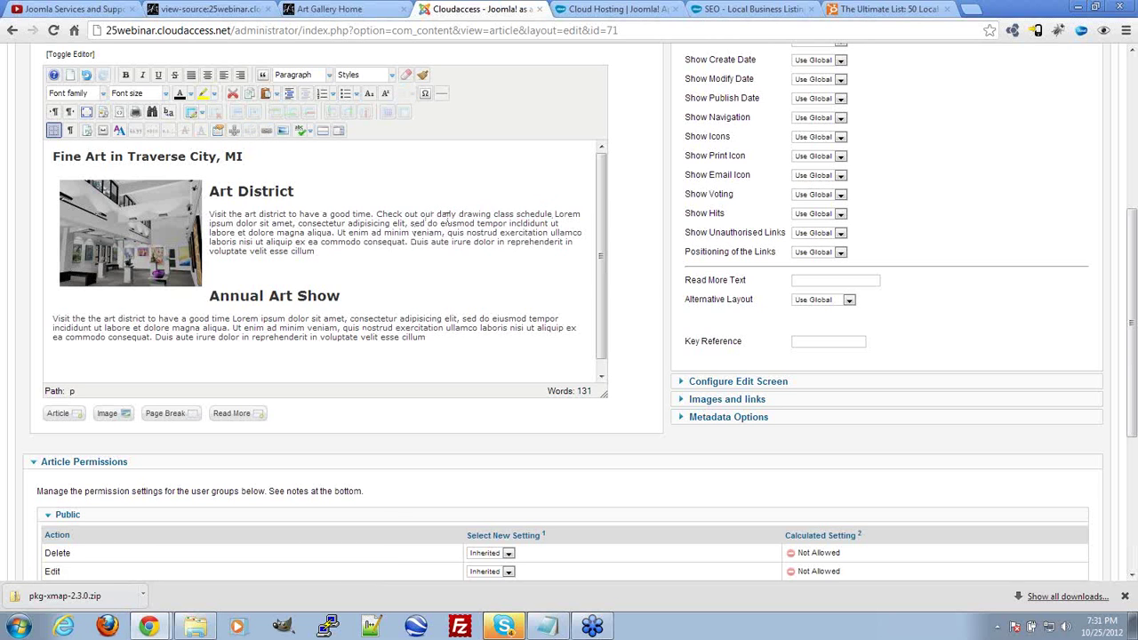
left_click_drag(438, 214, 552, 214)
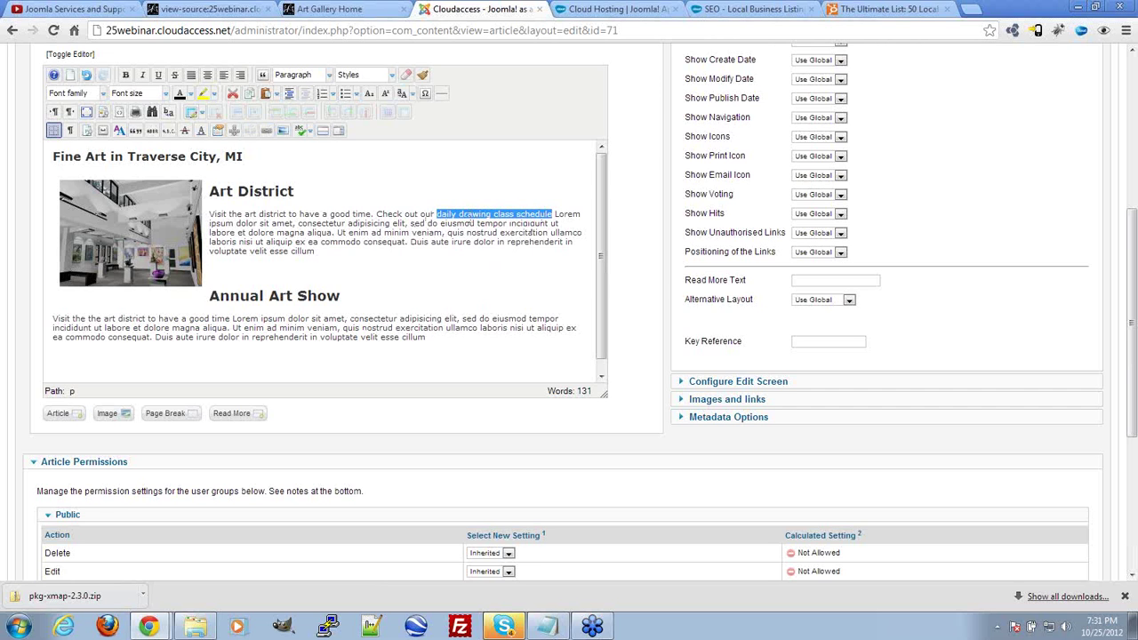
left_click(300, 130)
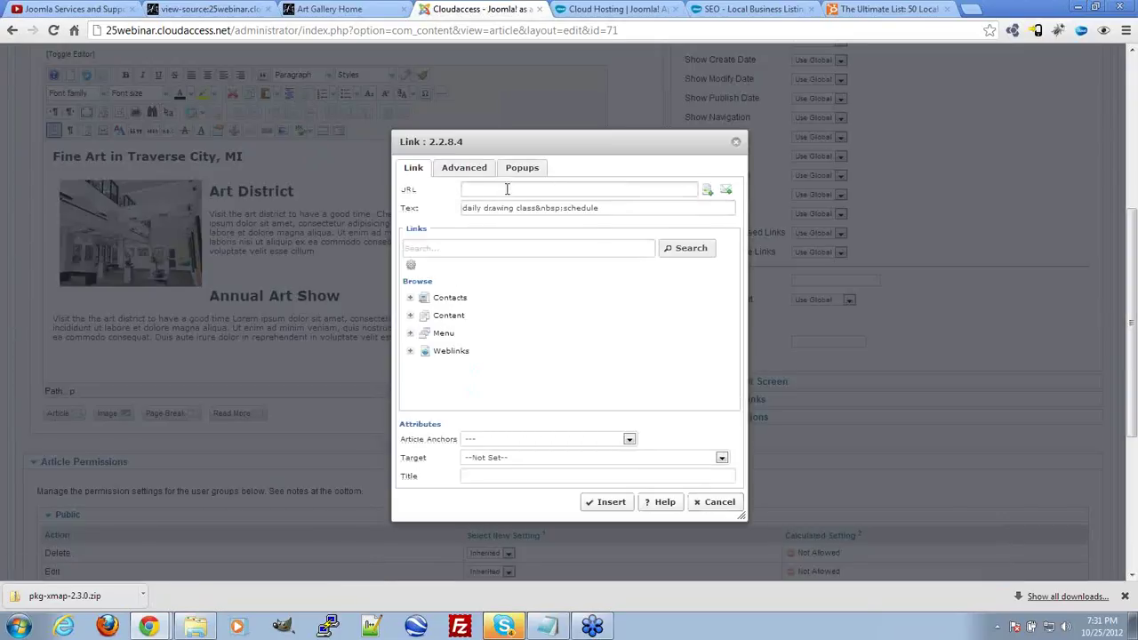
left_click(483, 251)
type("drawing")
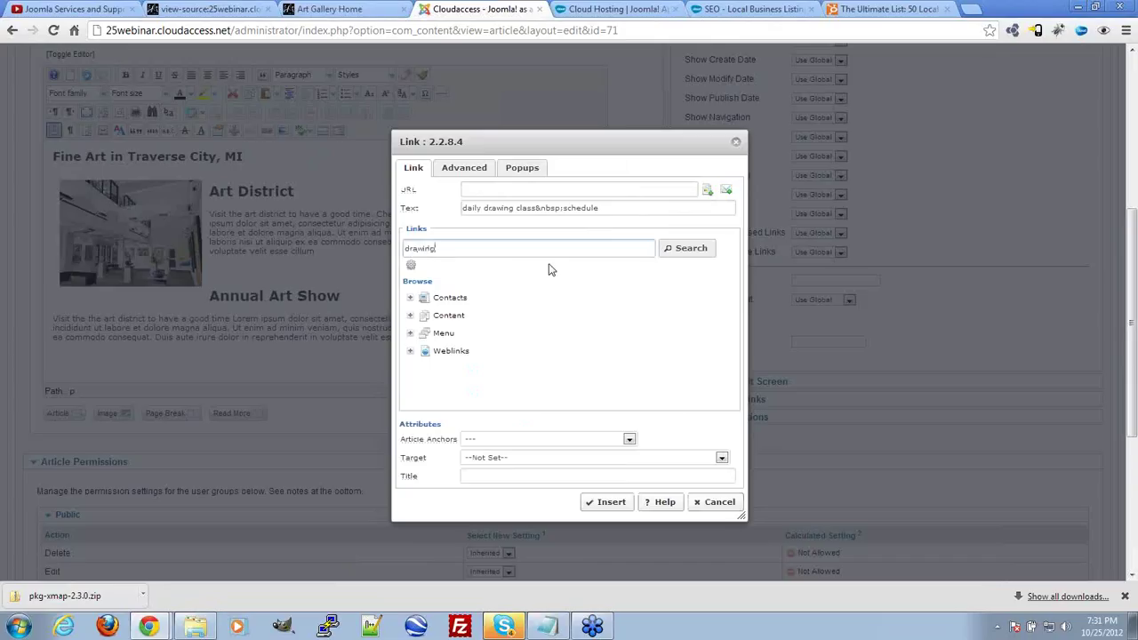
left_click(458, 288)
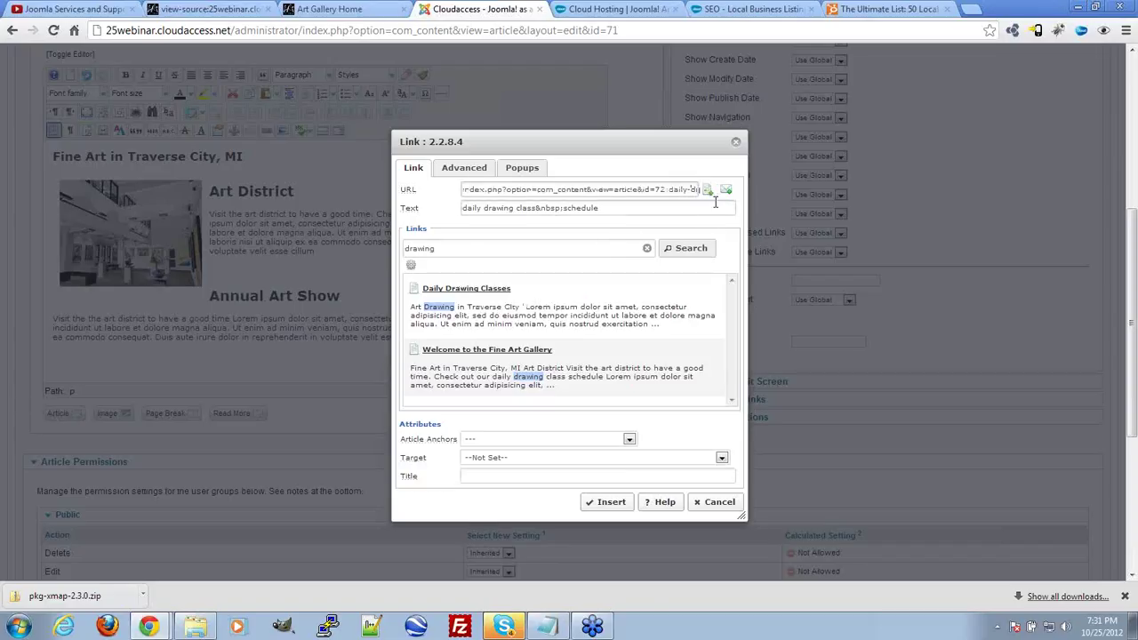
Step: Append "#" to the end of the URL that links to the Daily Drawing Classes article
key("Right")
key("Right")
key("Right")
key("Right")
key("Right")
key("Right")
key("Right")
key("Right")
key("Right")
key("Right")
key("Right")
key("Right")
key("Right")
key("Right")
key("Right")
key("Right")
key("Right")
key("Right")
key("Right")
key("Right")
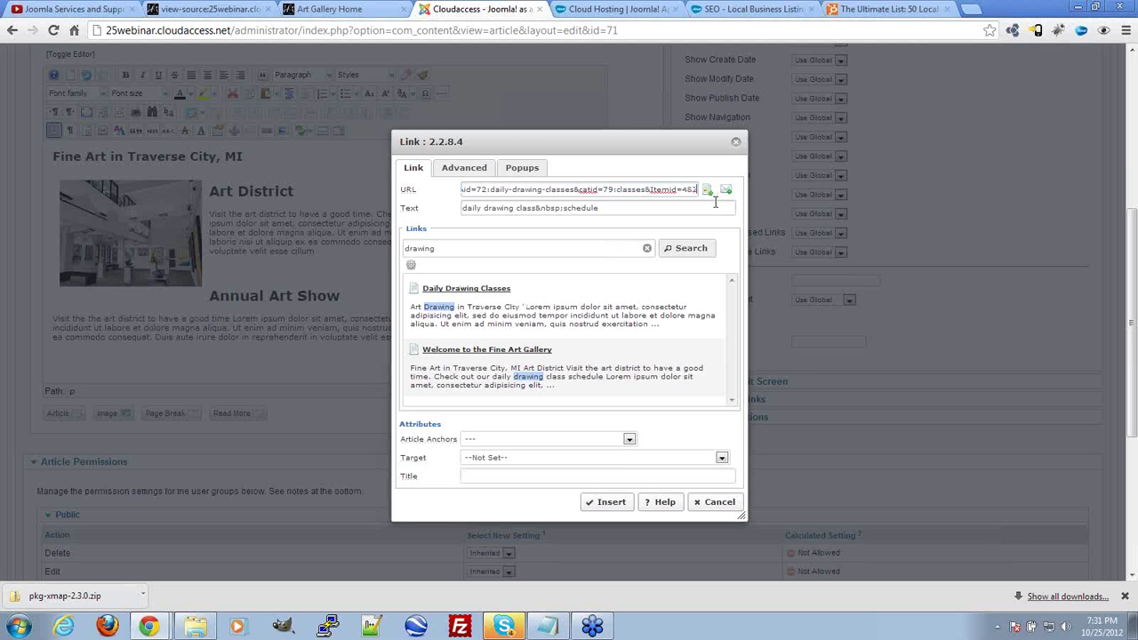
type("#")
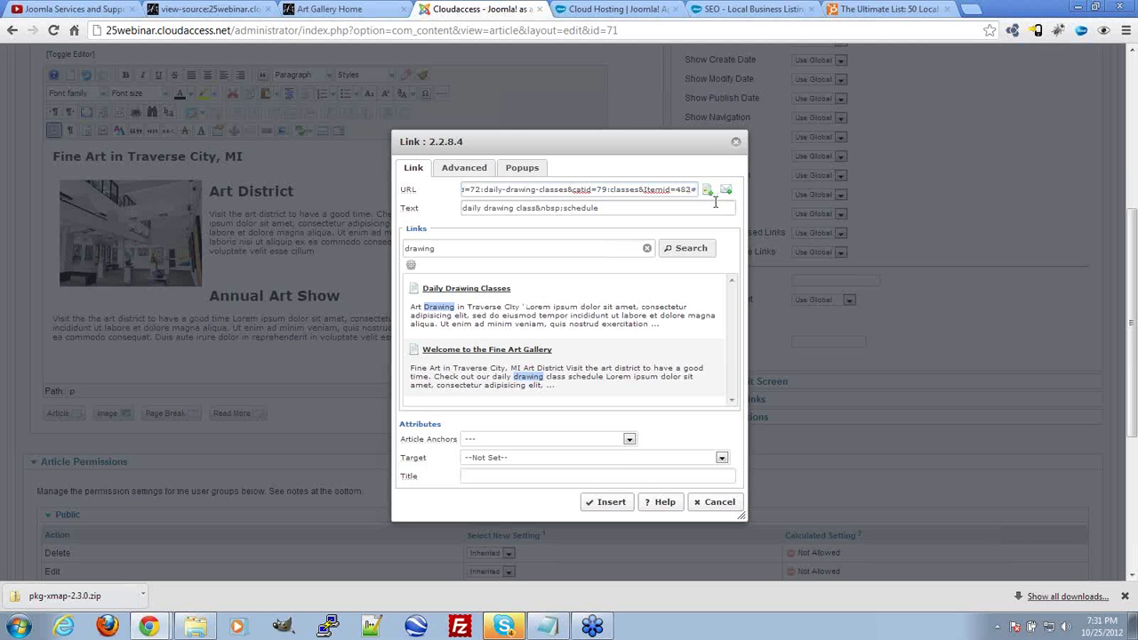
Step: Check the "daily drawing class schedule" link in the Art District section of the live home page
left_click(349, 7)
scroll(627, 334, "down", 3)
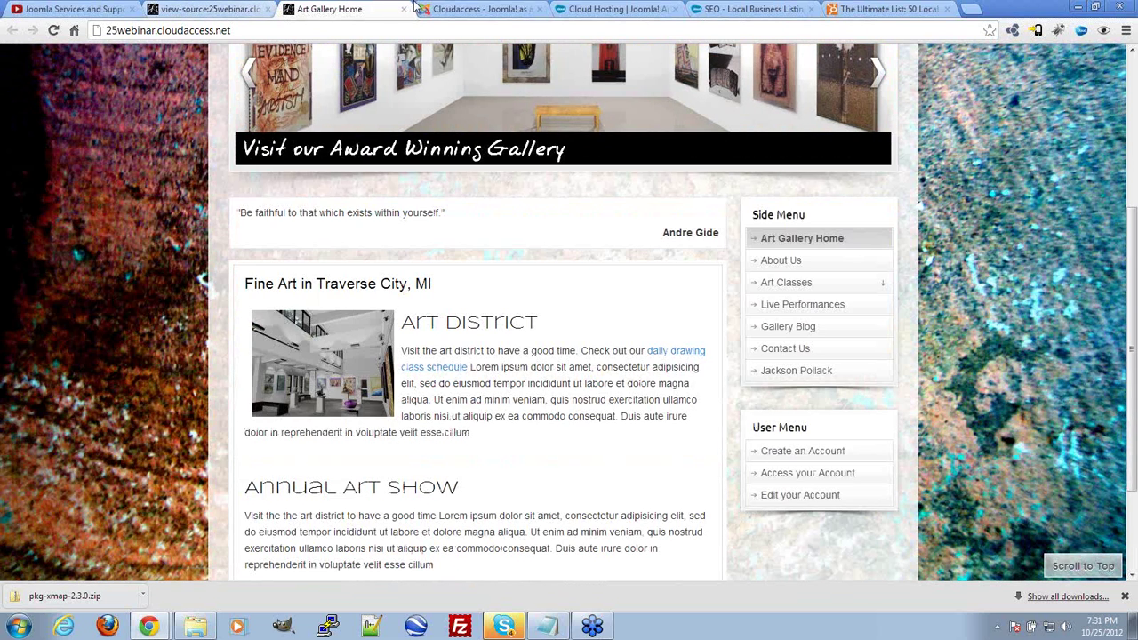
Step: Complete the "daily drawing class schedule" link's URL with "dailyclasses" after the "#", insert the link, and save and close the article
left_click(480, 9)
left_click_drag(685, 188, 699, 190)
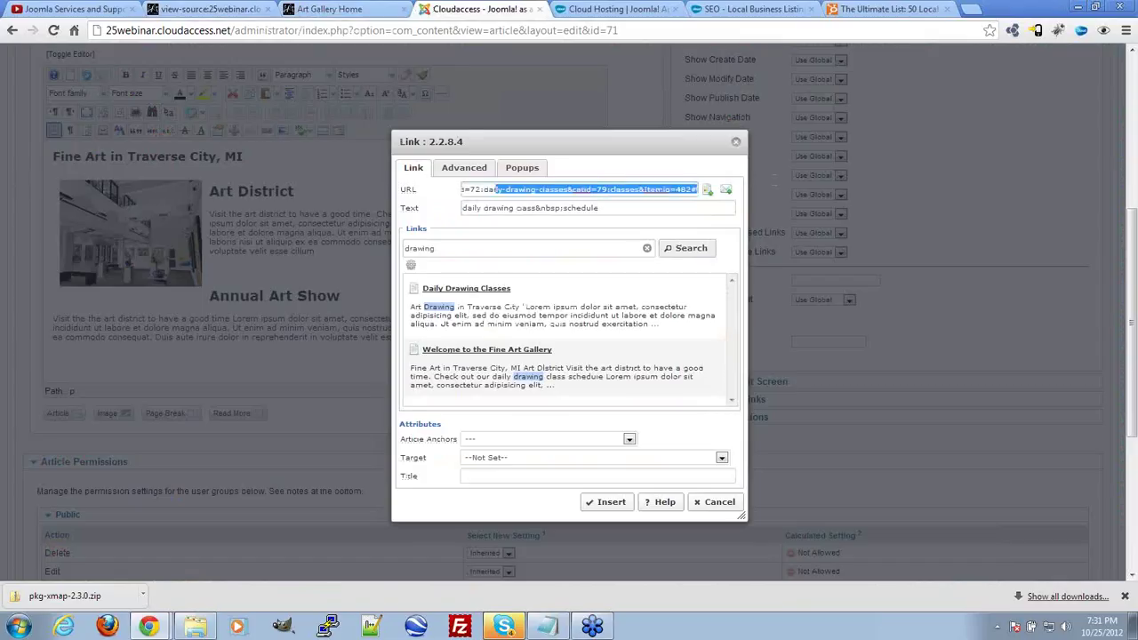
left_click(722, 189)
type("d")
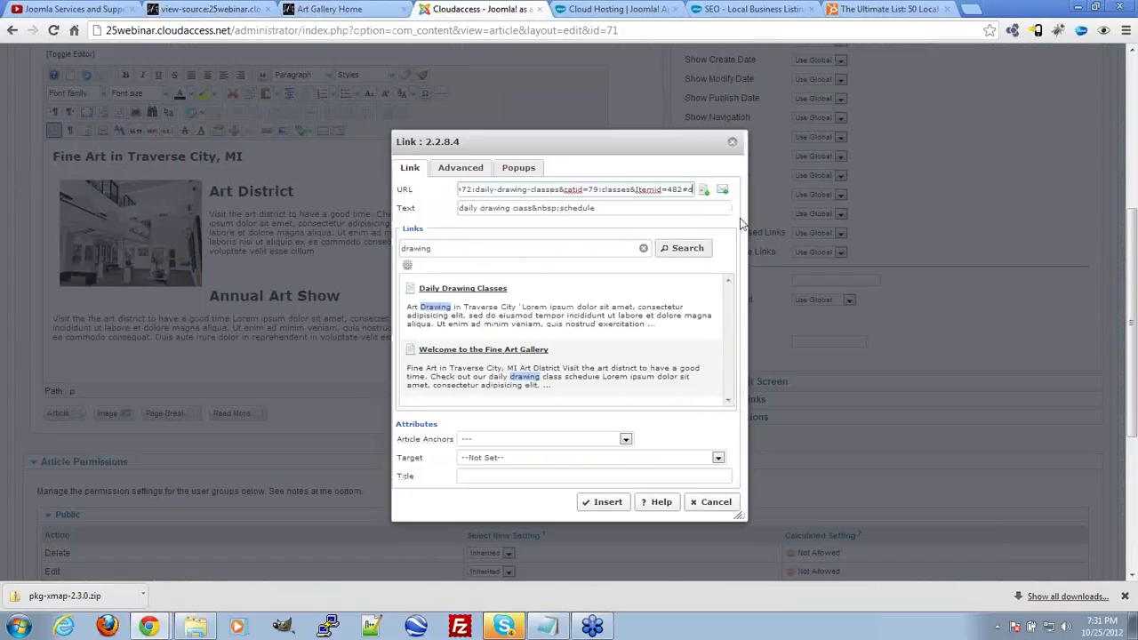
type("ailyclasses")
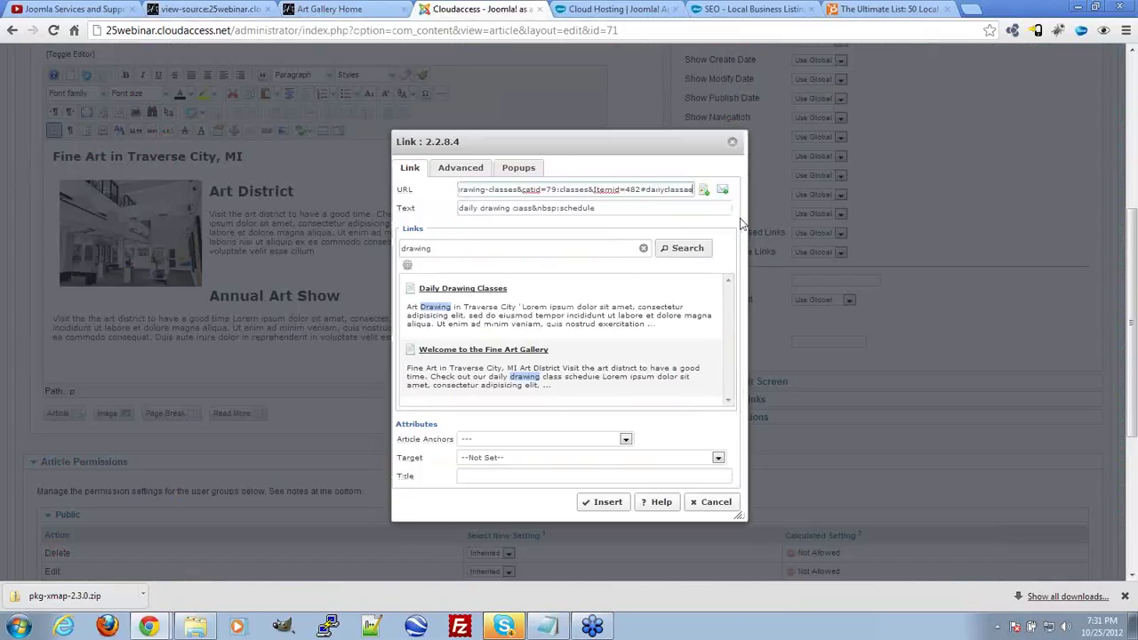
left_click(608, 503)
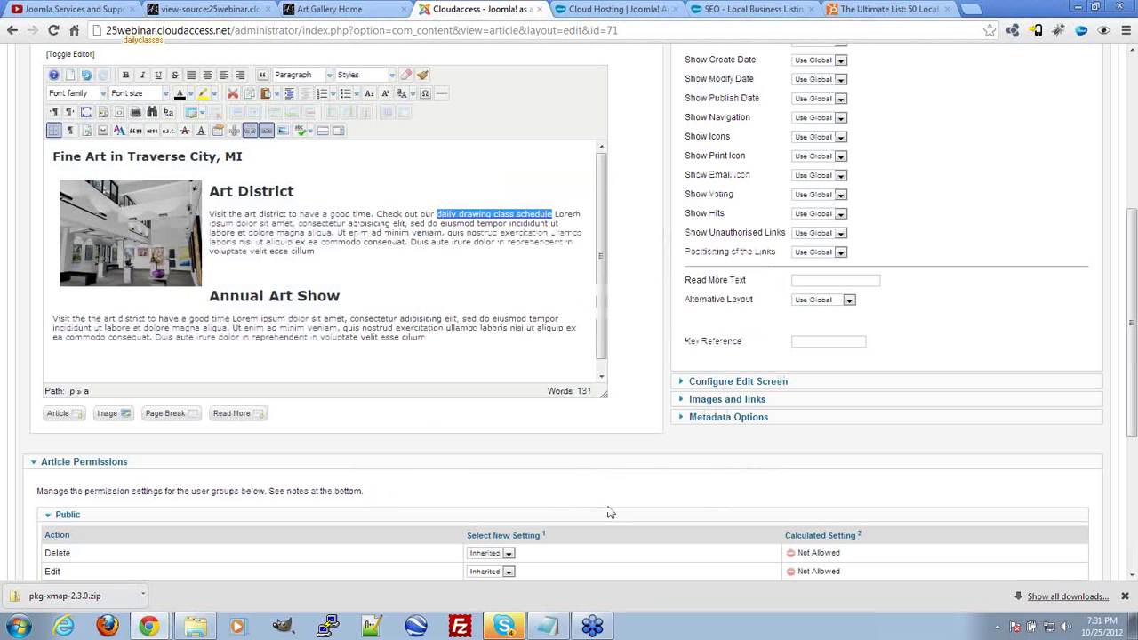
left_click(483, 241)
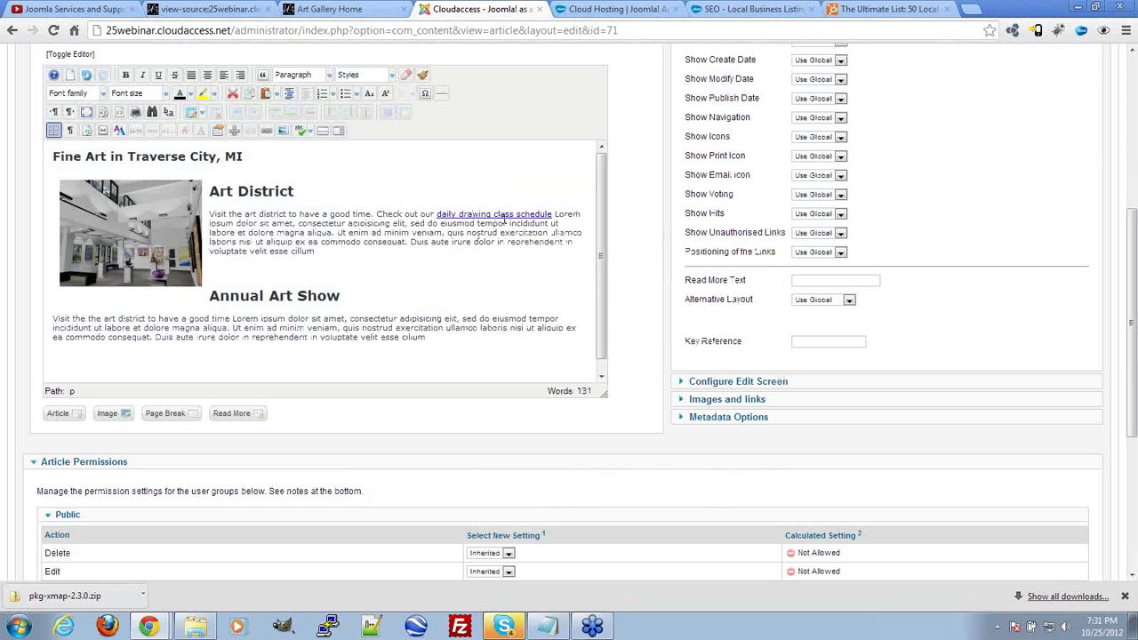
scroll(1074, 140, "up", 5)
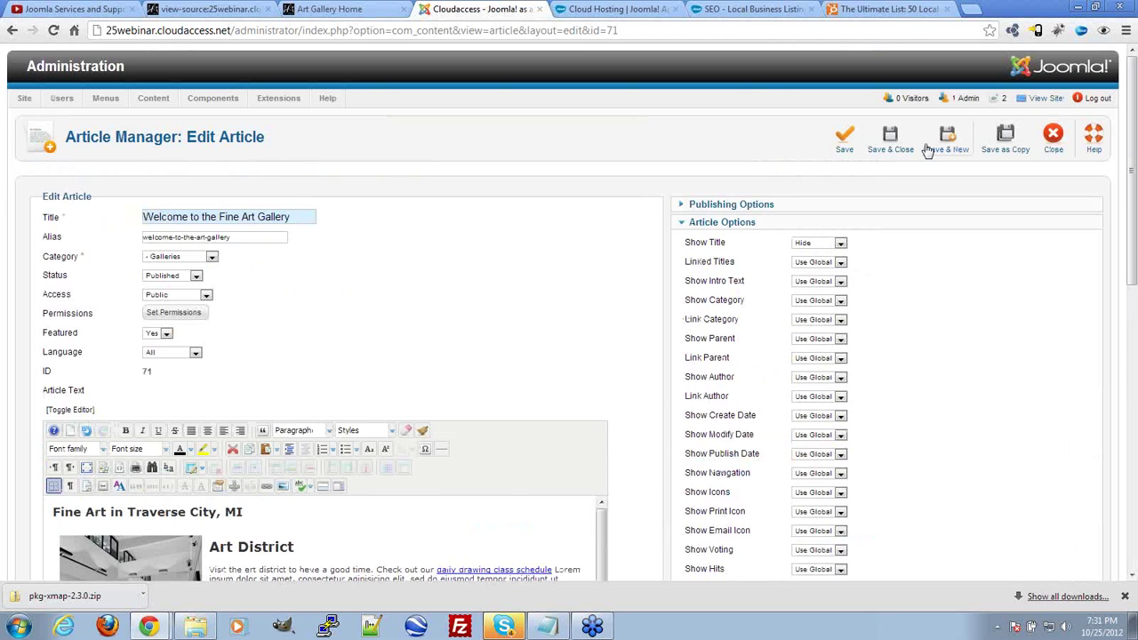
left_click(890, 140)
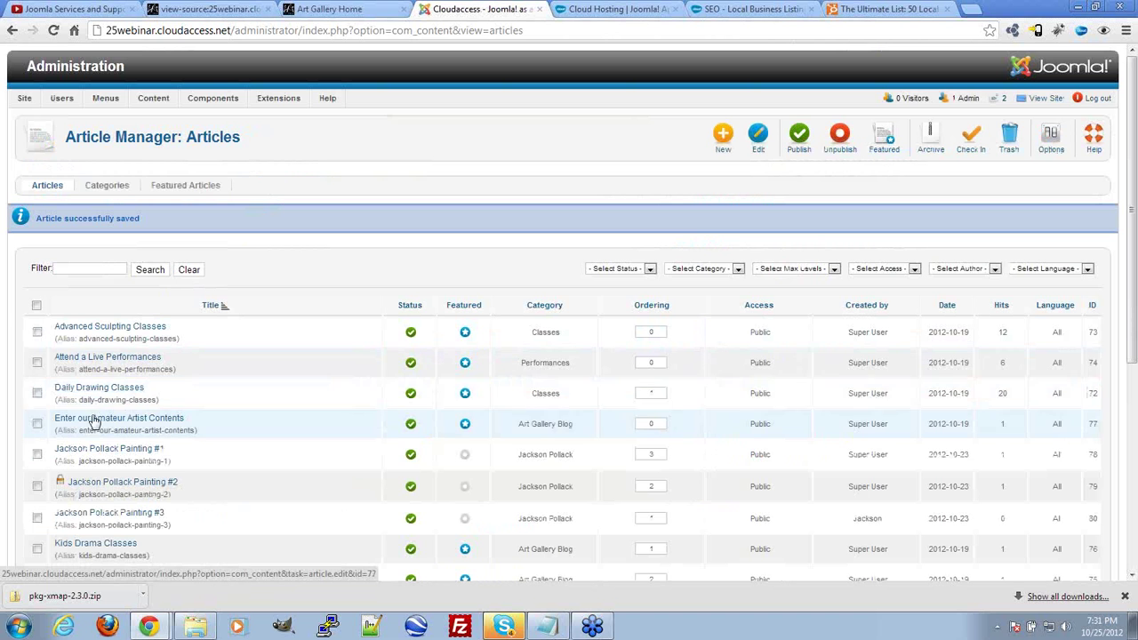
Step: Open the Daily Drawing Classes article for editing and insert the anchor "traversecitydrawingclass" at the end of the "Art Drawing in Traverse City" heading
left_click(121, 387)
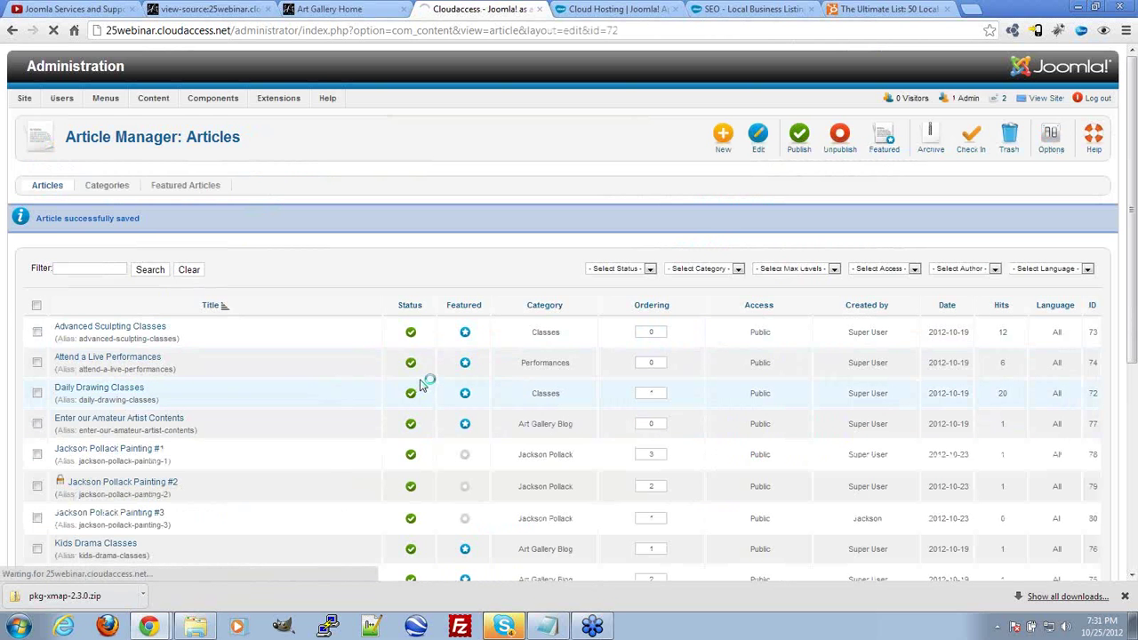
scroll(698, 358, "down", 5)
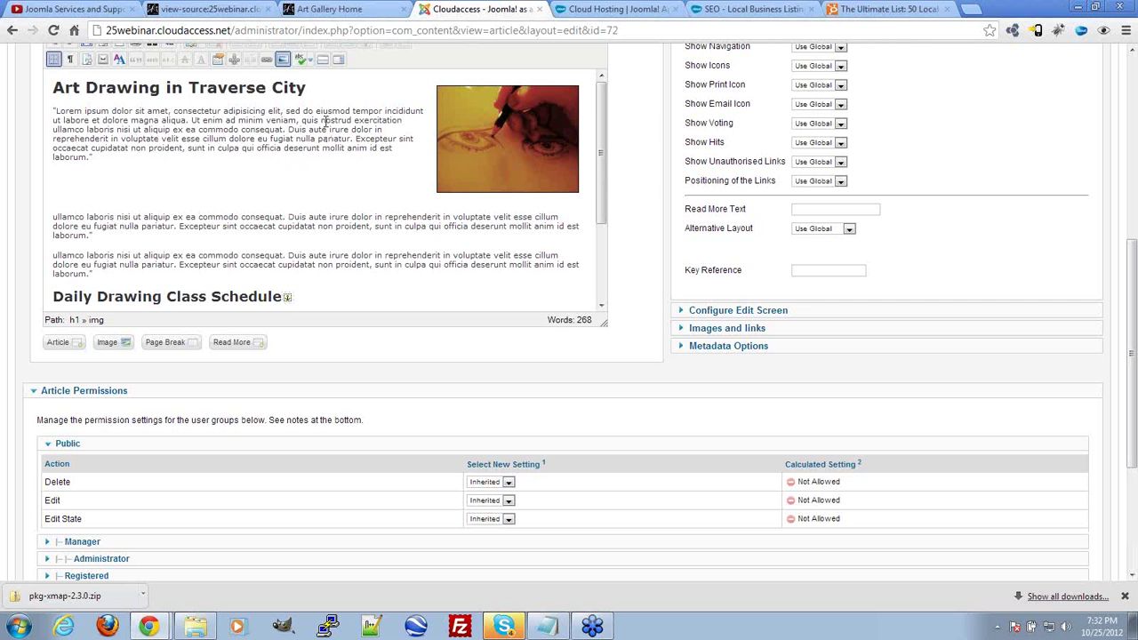
left_click(311, 86)
scroll(409, 190, "up", 2)
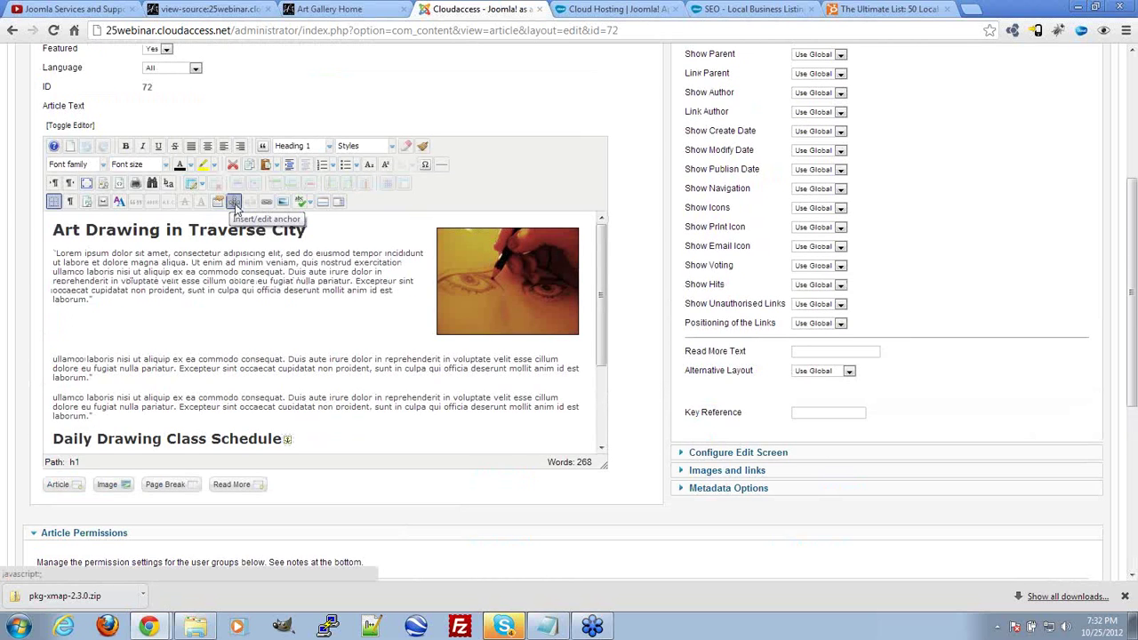
left_click(235, 206)
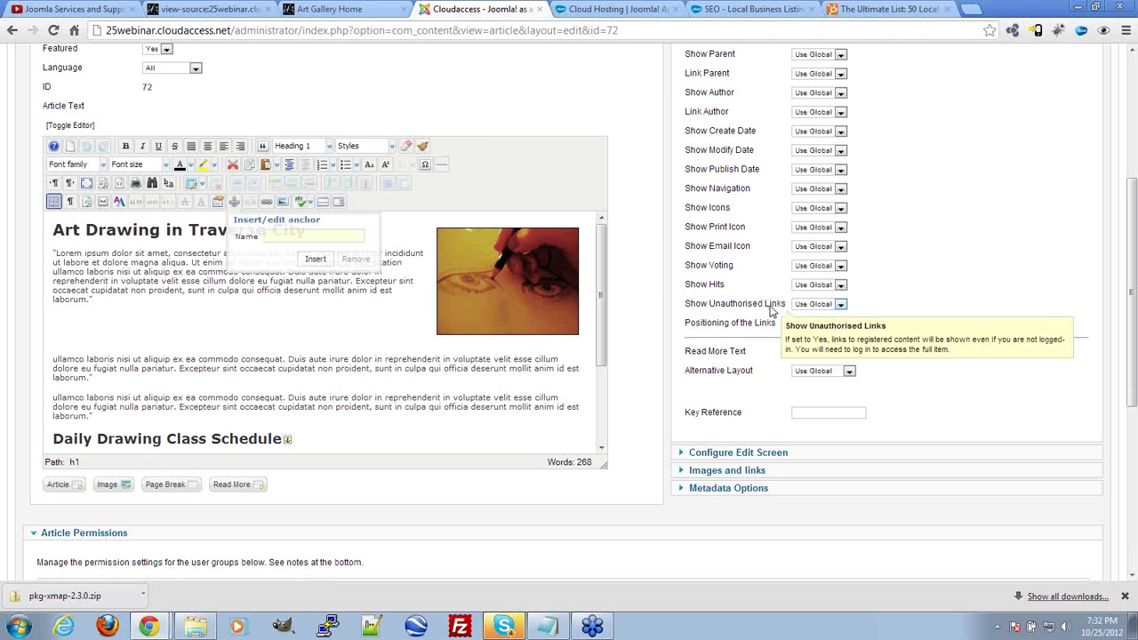
type("raversecitydrawingclass")
left_click(315, 259)
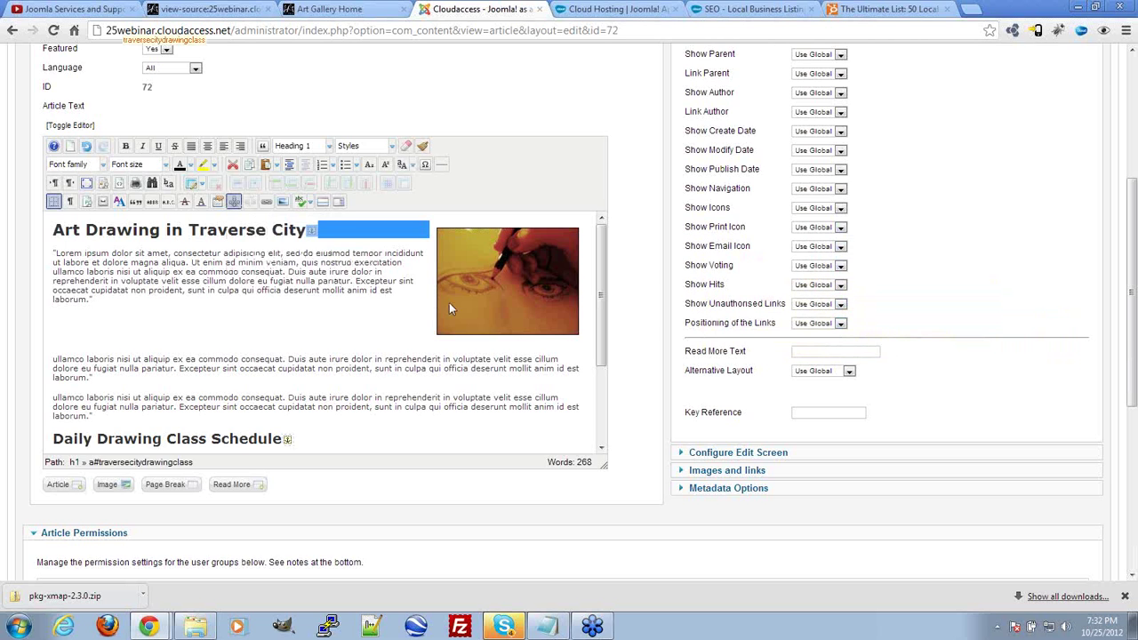
Step: Add the example anchor text "#traversecitydrawingclasses" on the line below the first paragraph of the article
left_click(351, 262)
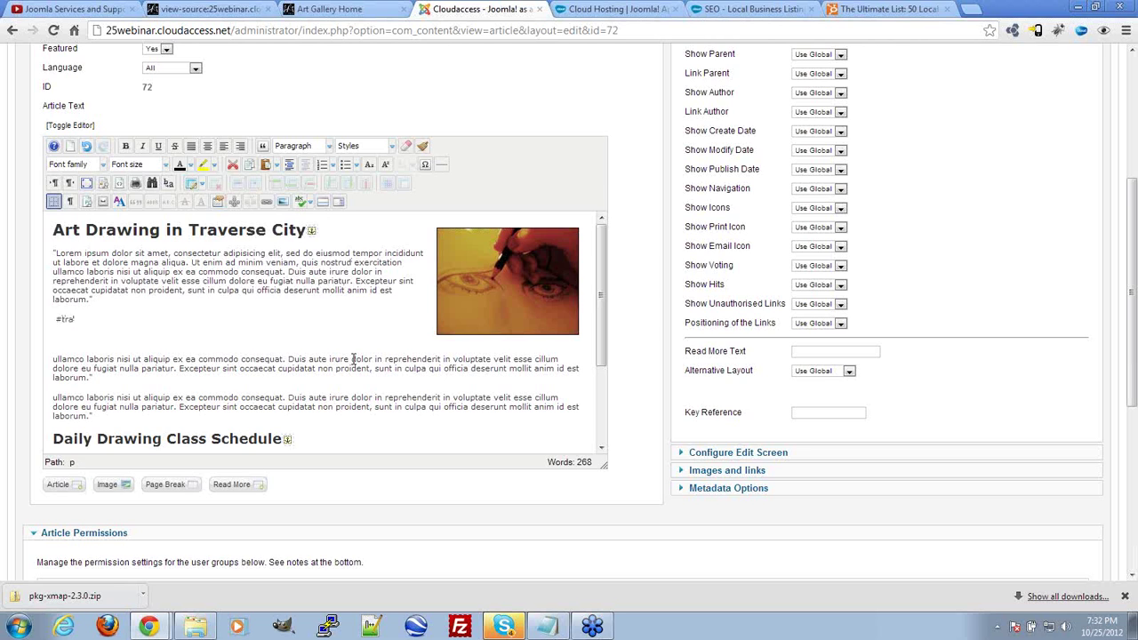
type("ed")
type("drawing")
type("classes")
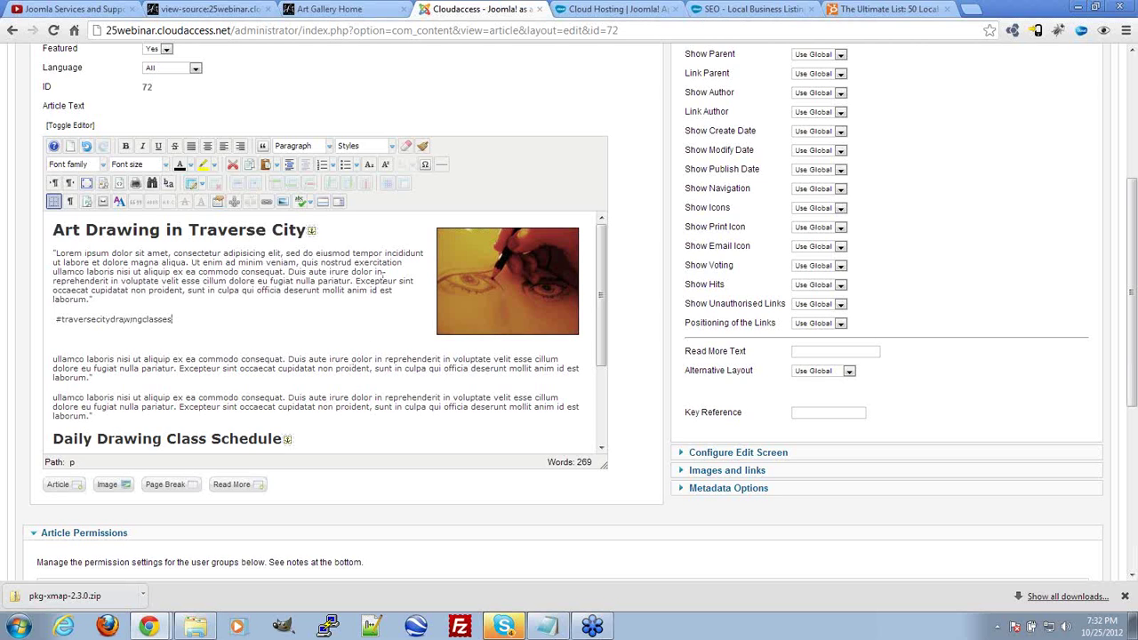
left_click_drag(110, 322, 60, 322)
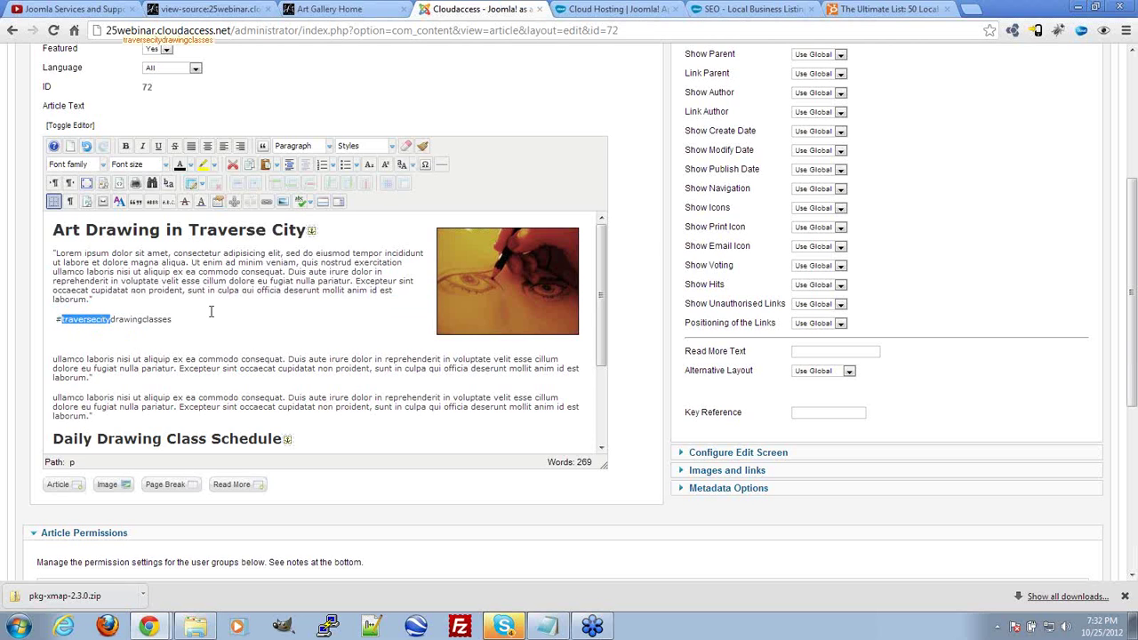
left_click(280, 281)
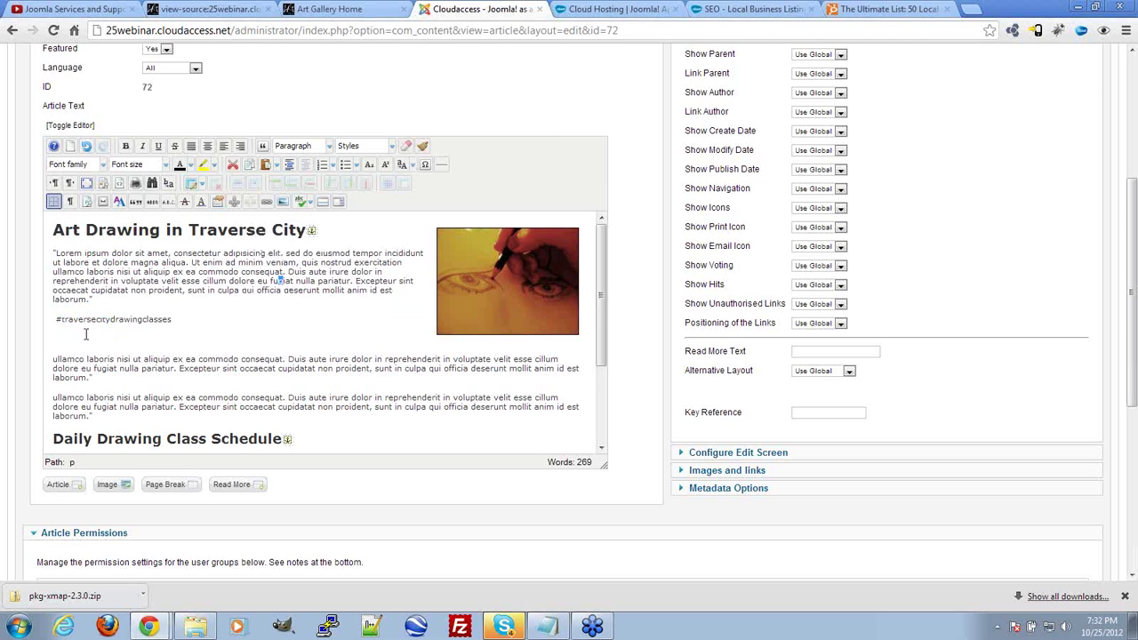
key("Down")
Step: Open google.com in a new browser tab and search for "recommended meta description length"
left_click(972, 8)
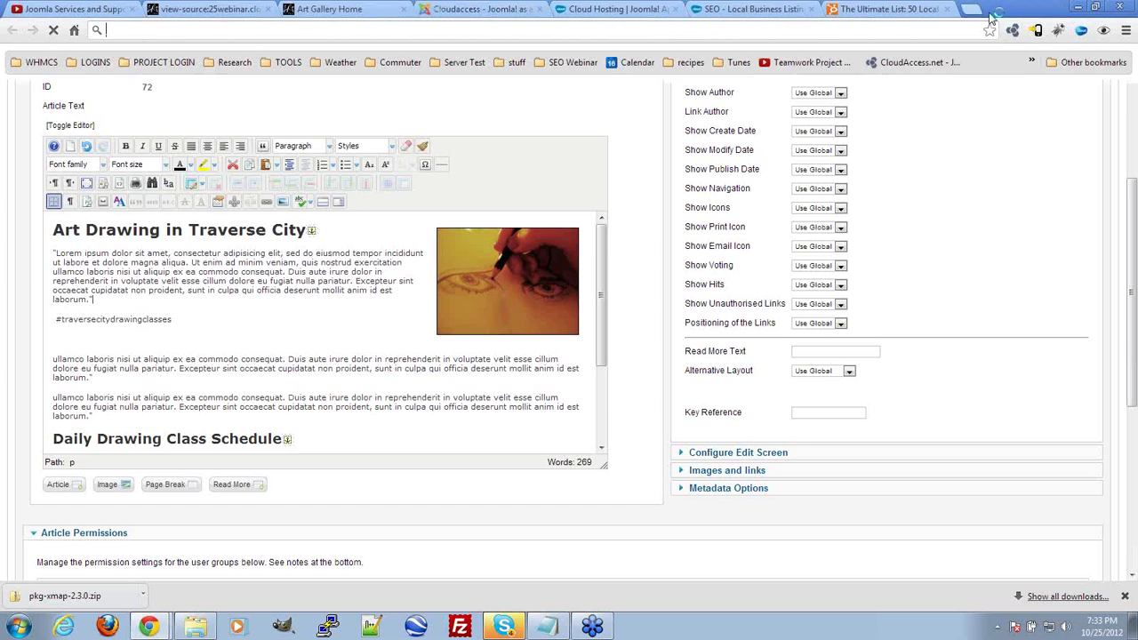
type("google.co")
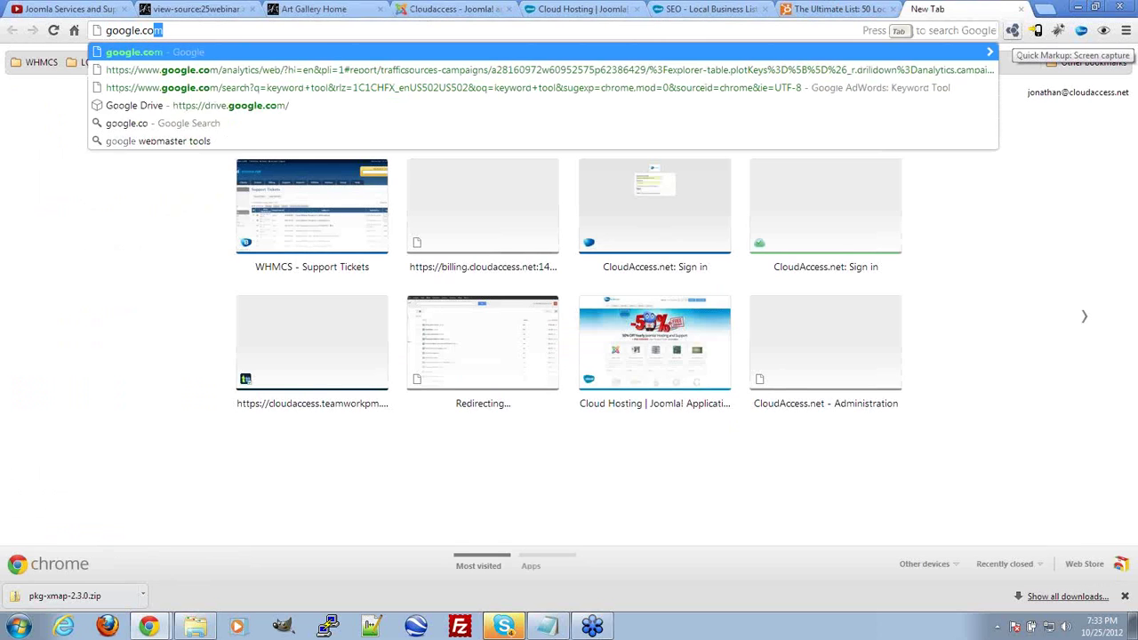
key("Return")
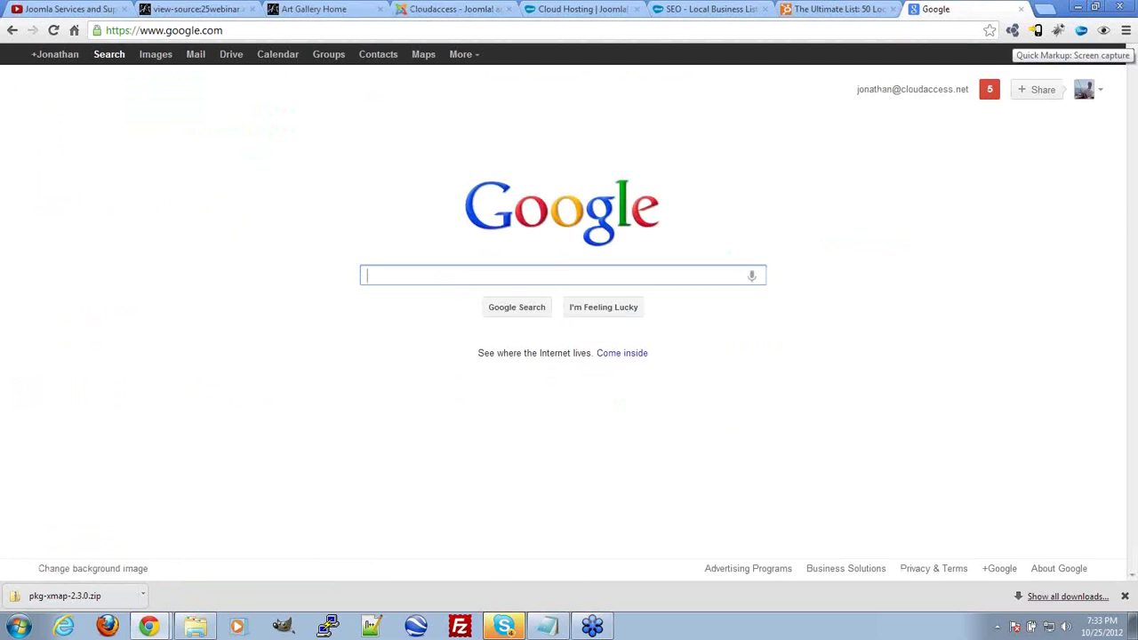
type("rec")
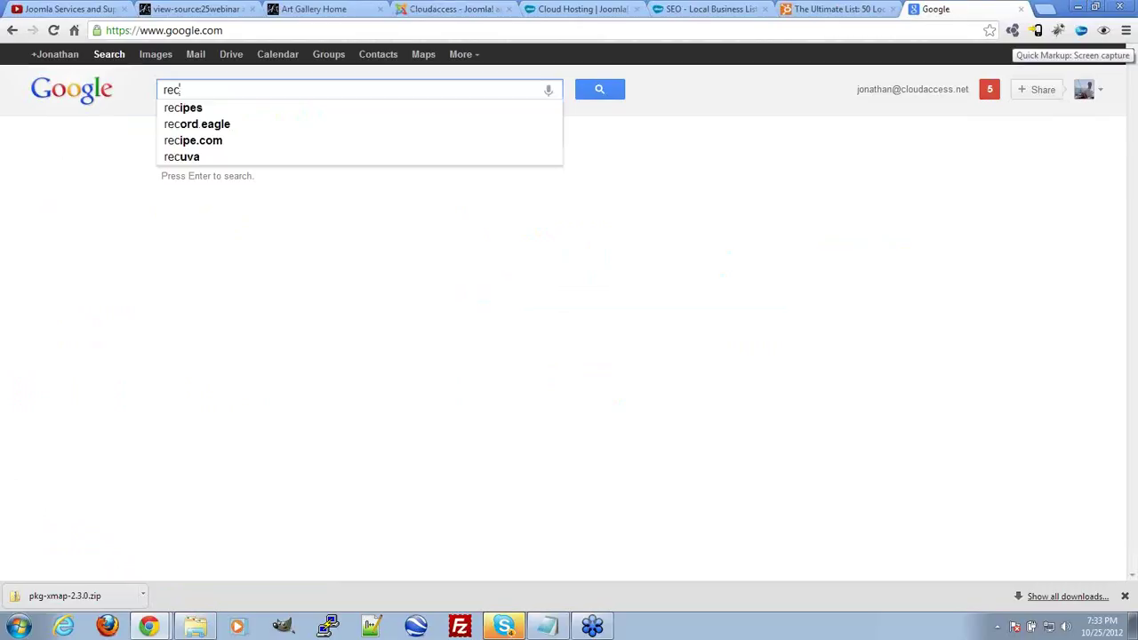
type("omended")
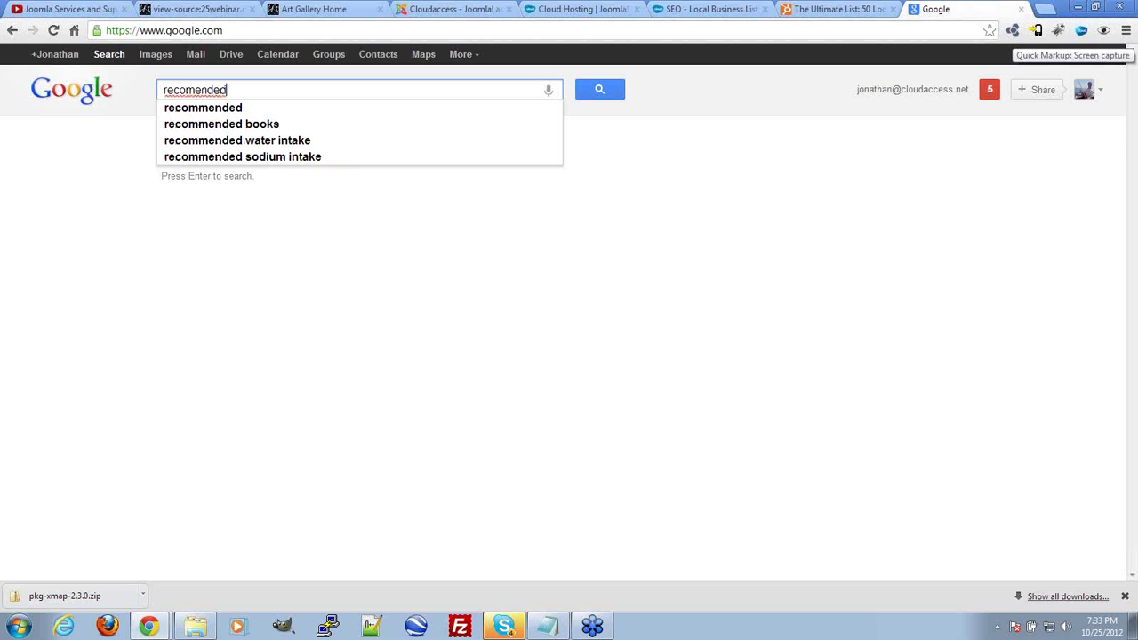
key("Return")
key("Down")
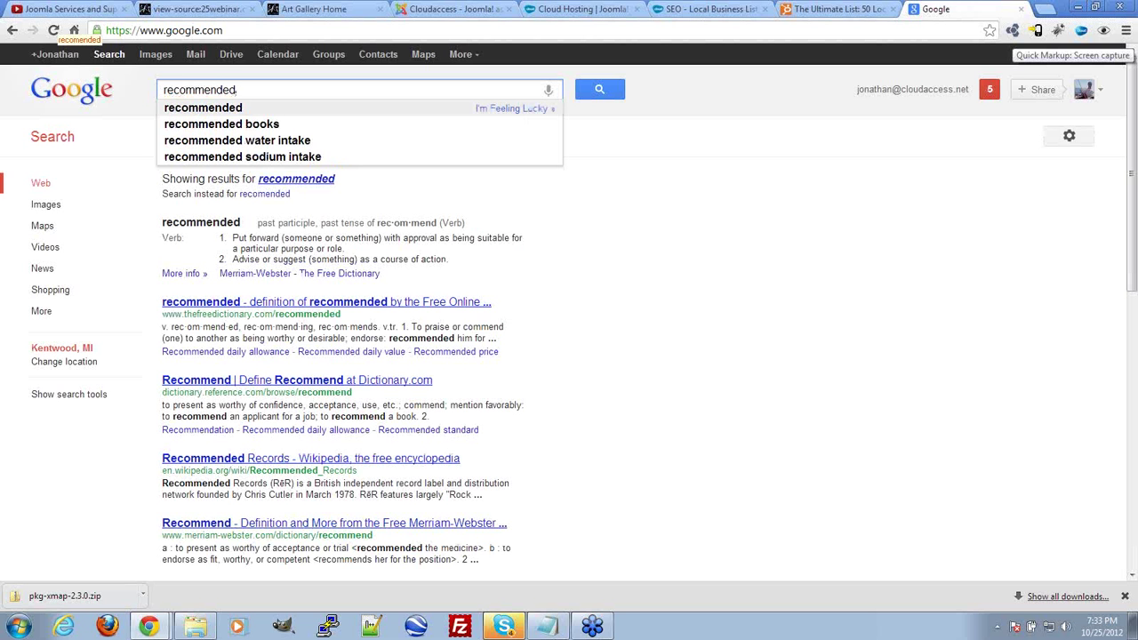
type("meta")
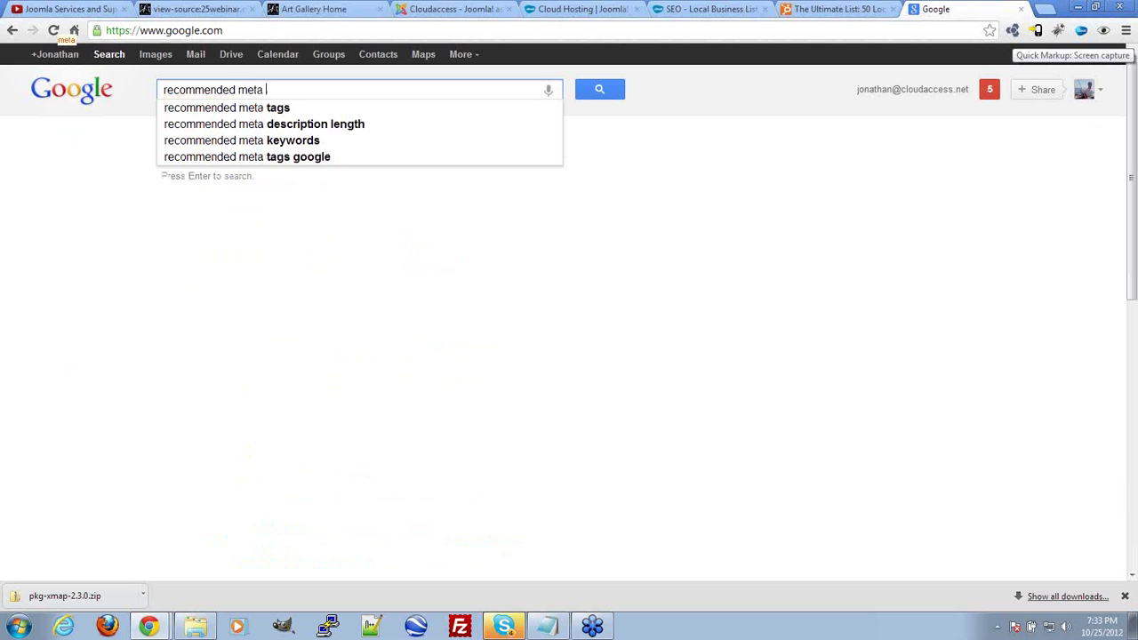
key("Down")
key("Down")
key("Return")
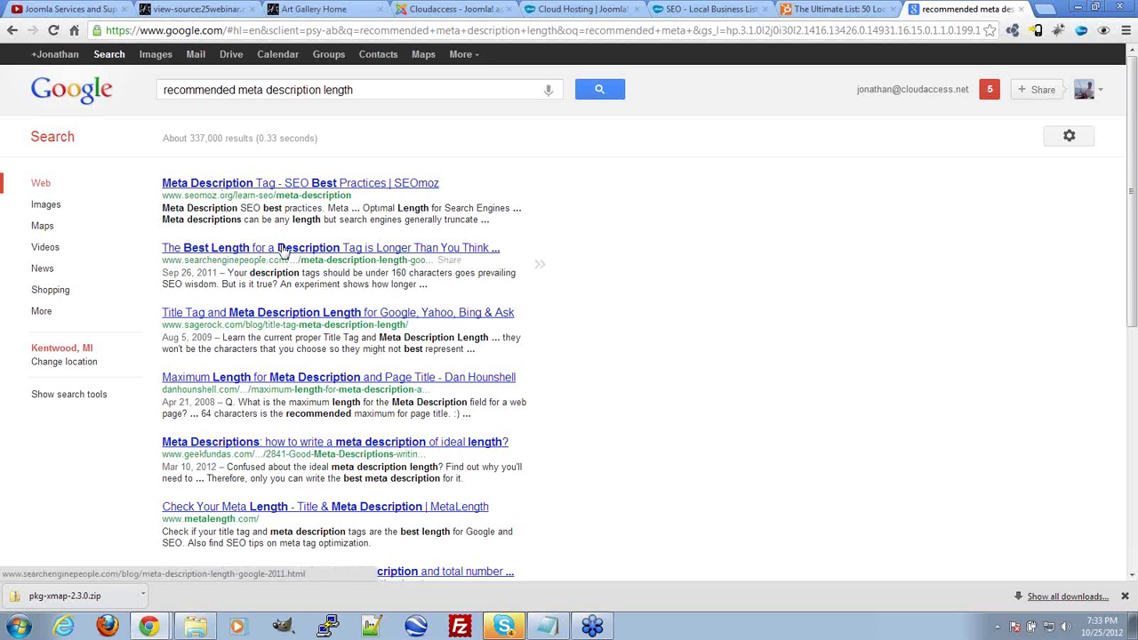
Step: Examine the search results for recommended character limits for meta descriptions and page titles, and close the results page
left_click_drag(389, 273, 476, 273)
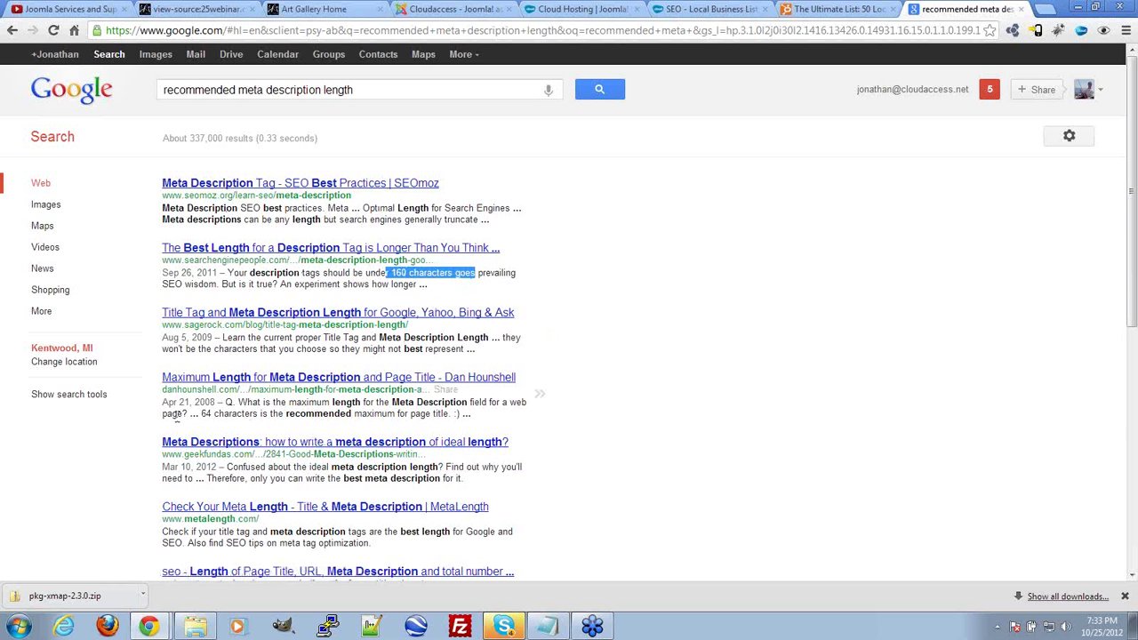
left_click_drag(201, 413, 461, 413)
scroll(641, 465, "down", 3)
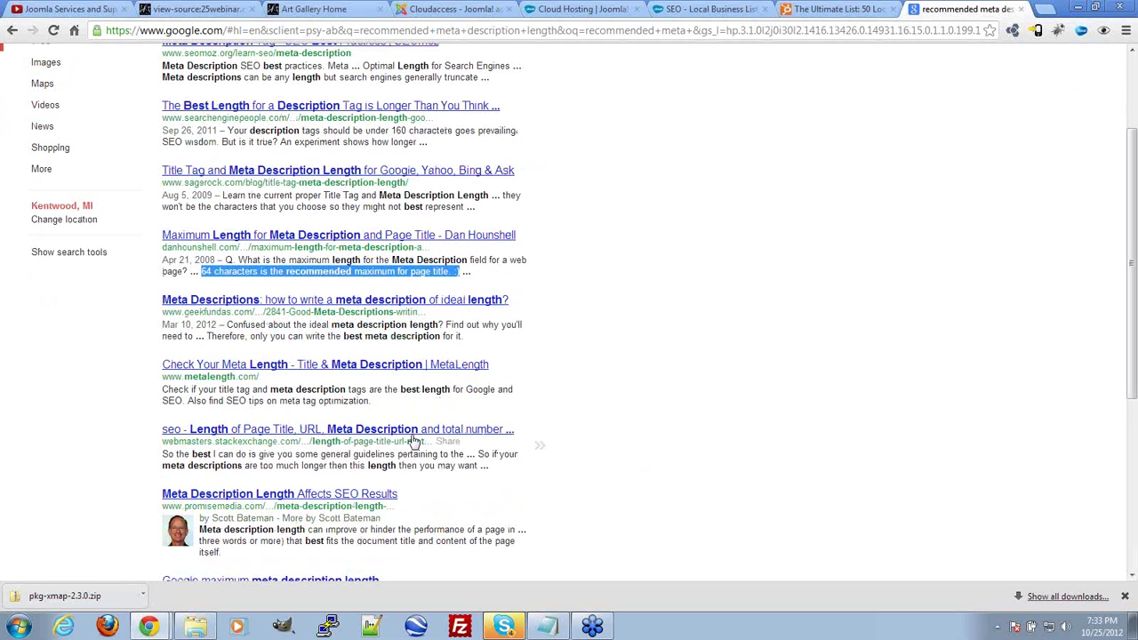
scroll(410, 434, "down", 3)
scroll(440, 439, "down", 2)
scroll(445, 445, "up", 2)
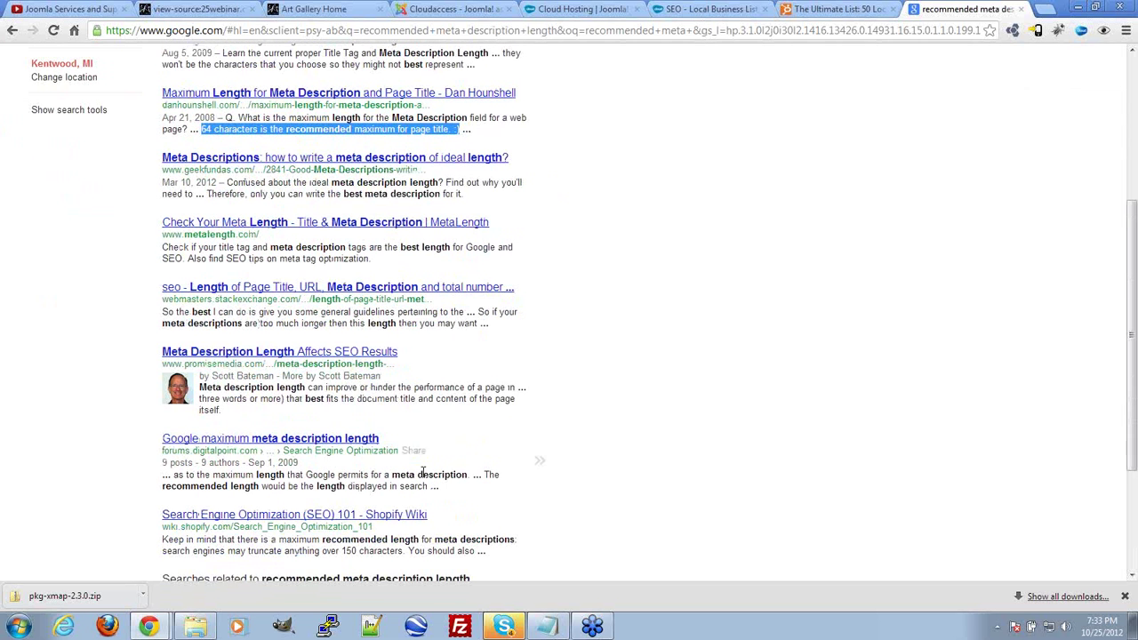
left_click_drag(322, 552, 396, 553)
left_click(276, 551)
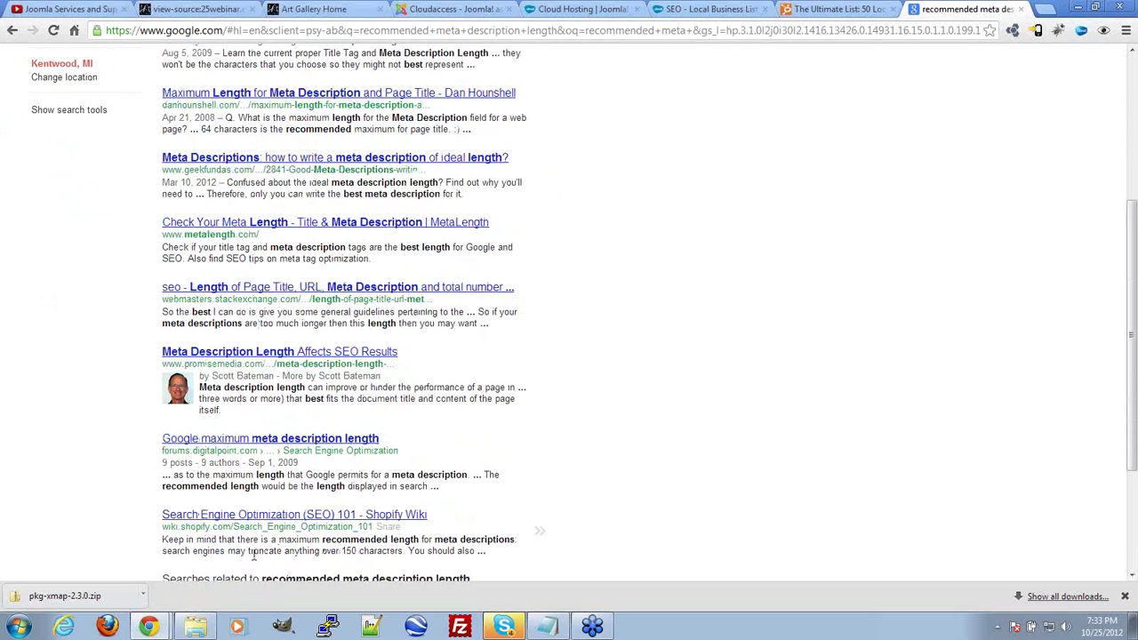
left_click_drag(247, 552, 402, 553)
scroll(614, 531, "up", 3)
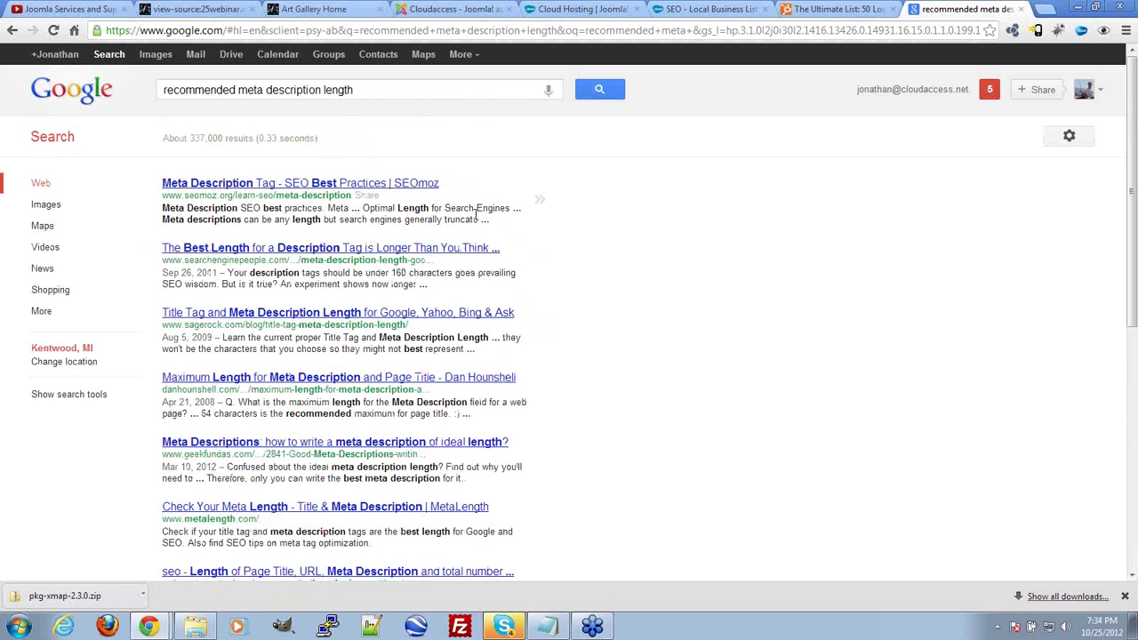
scroll(938, 313, "down", 1)
scroll(935, 311, "up", 1)
left_click(1023, 8)
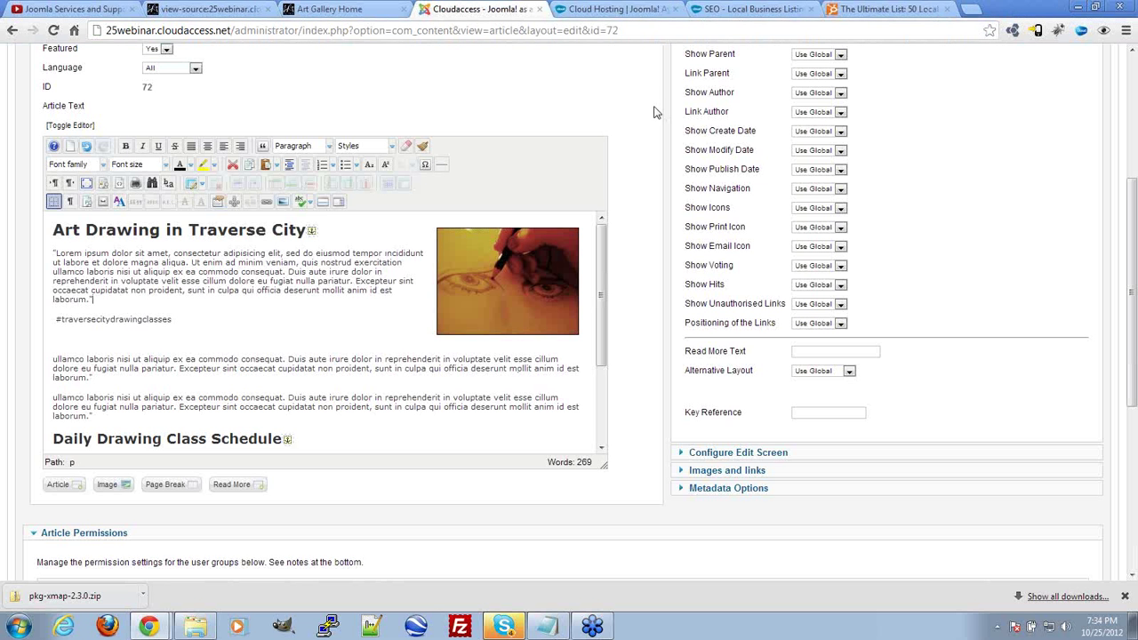
Step: Switch to the SEO - Local Business Listings tab, open google.com there, and search for "clouda"
scroll(658, 116, "up", 3)
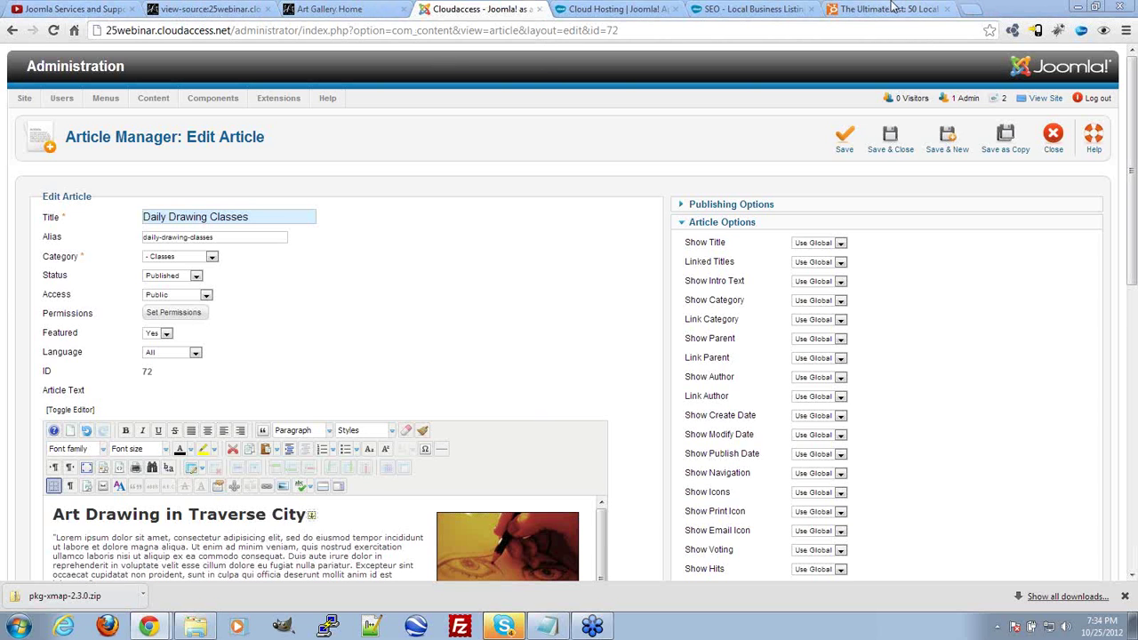
left_click(803, 8)
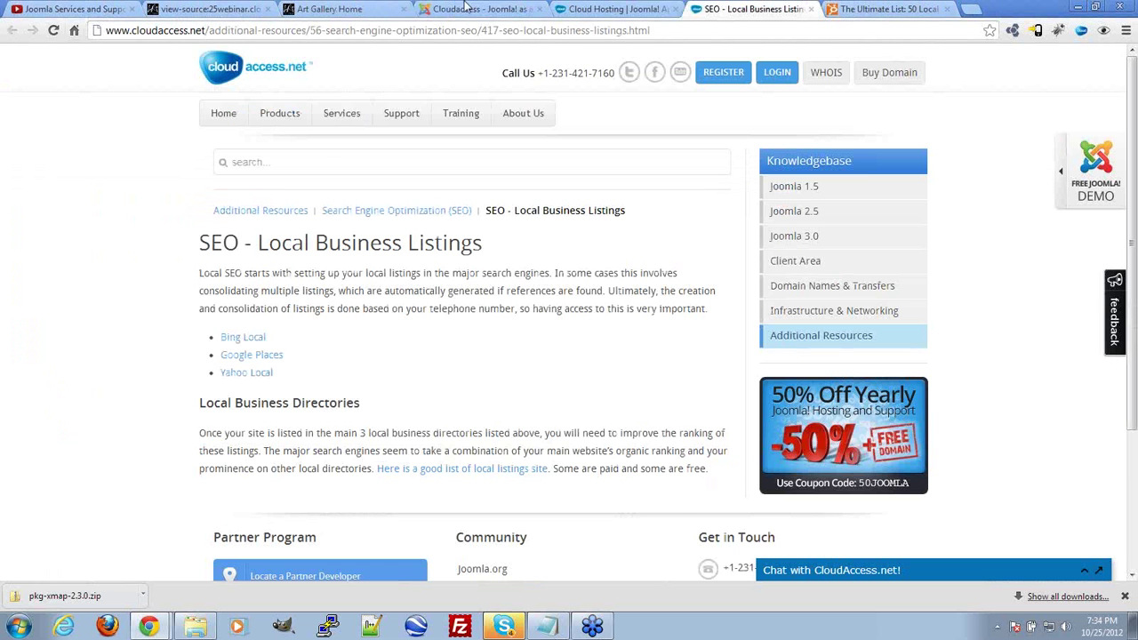
left_click(201, 30)
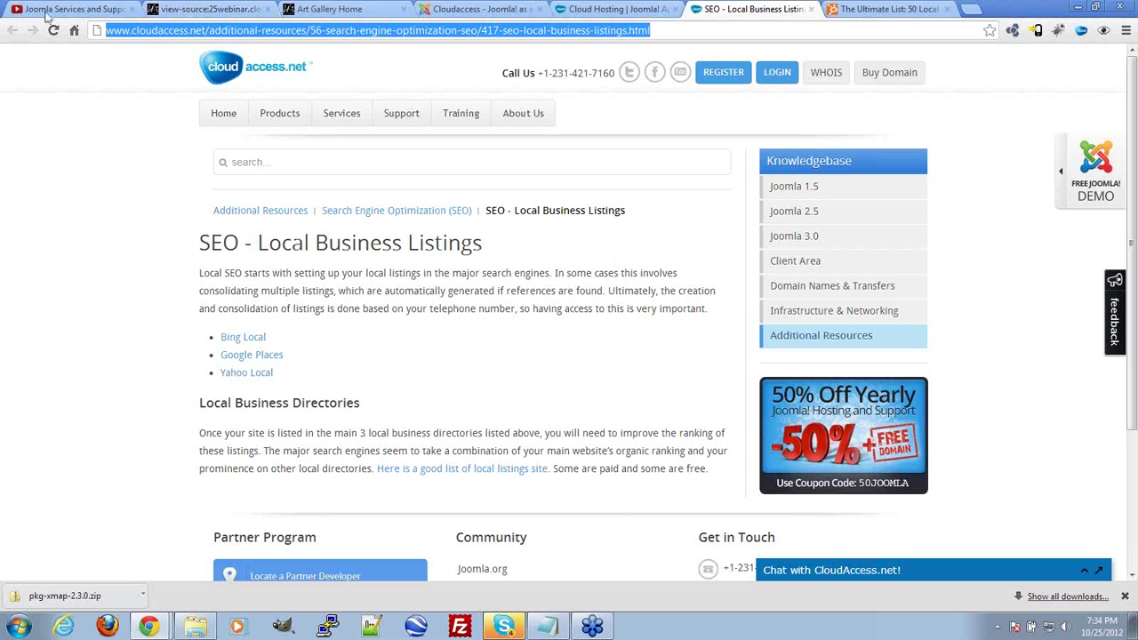
type("google.com")
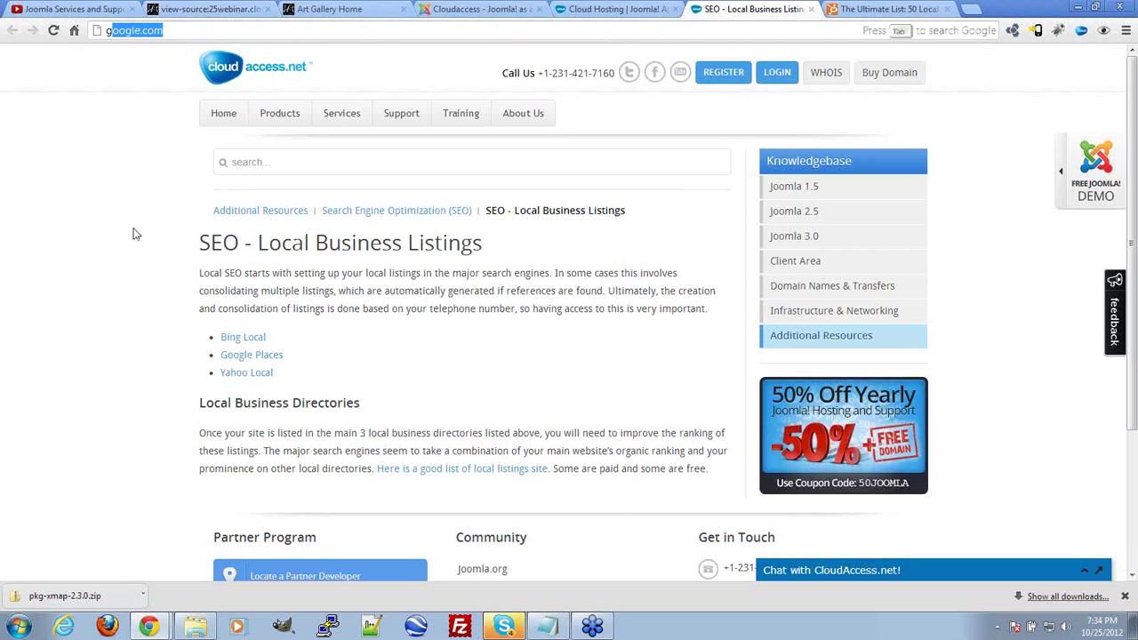
key("Return")
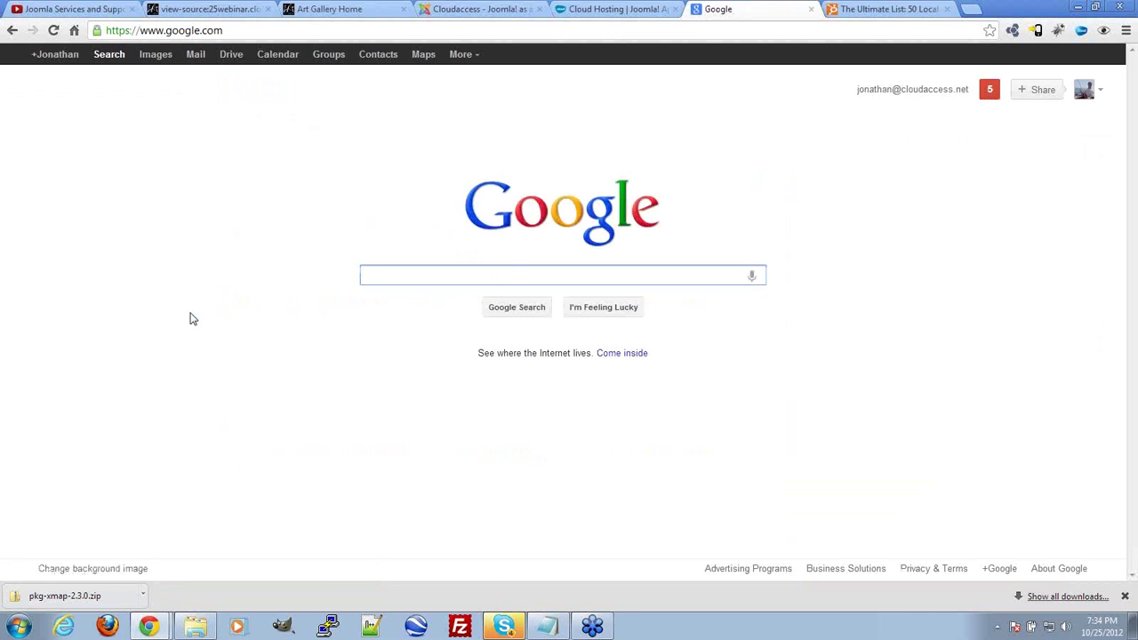
type("clouda")
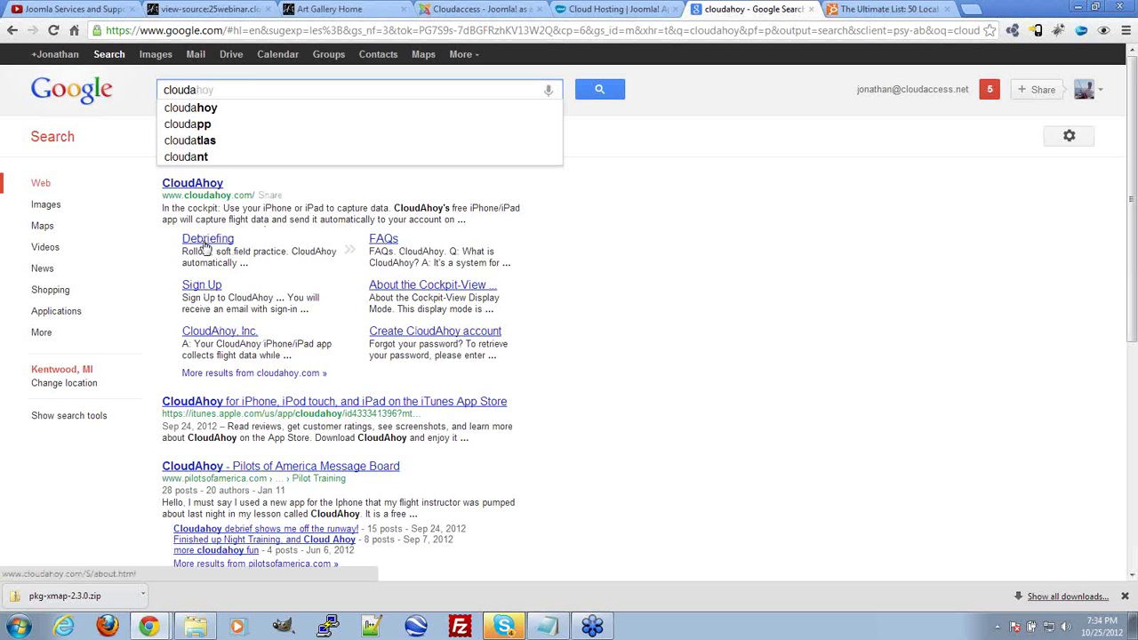
Step: Examine the Debriefing and FAQs sitelinks under the CloudAhoy search result by highlighting their text
left_click_drag(249, 263, 179, 240)
left_click(250, 265)
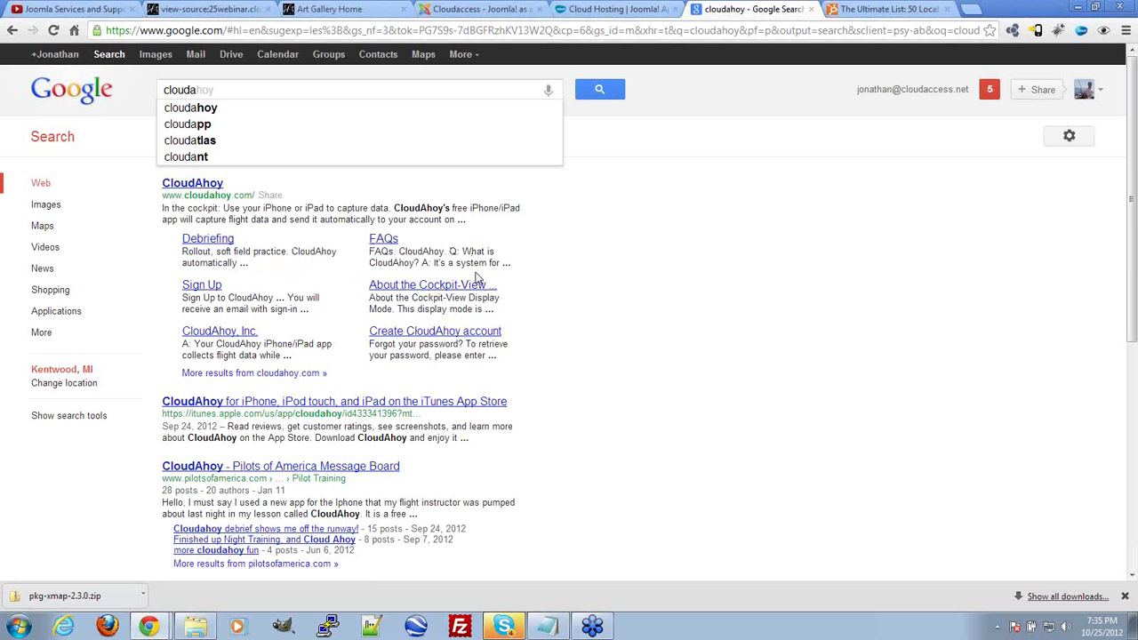
left_click_drag(513, 265, 359, 265)
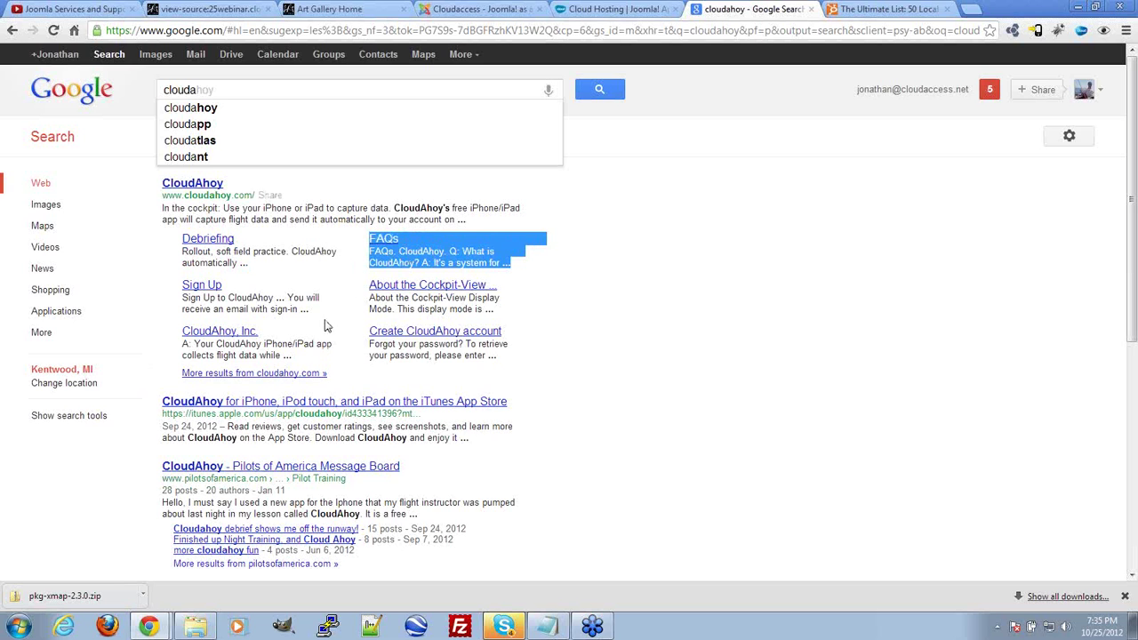
left_click(412, 263)
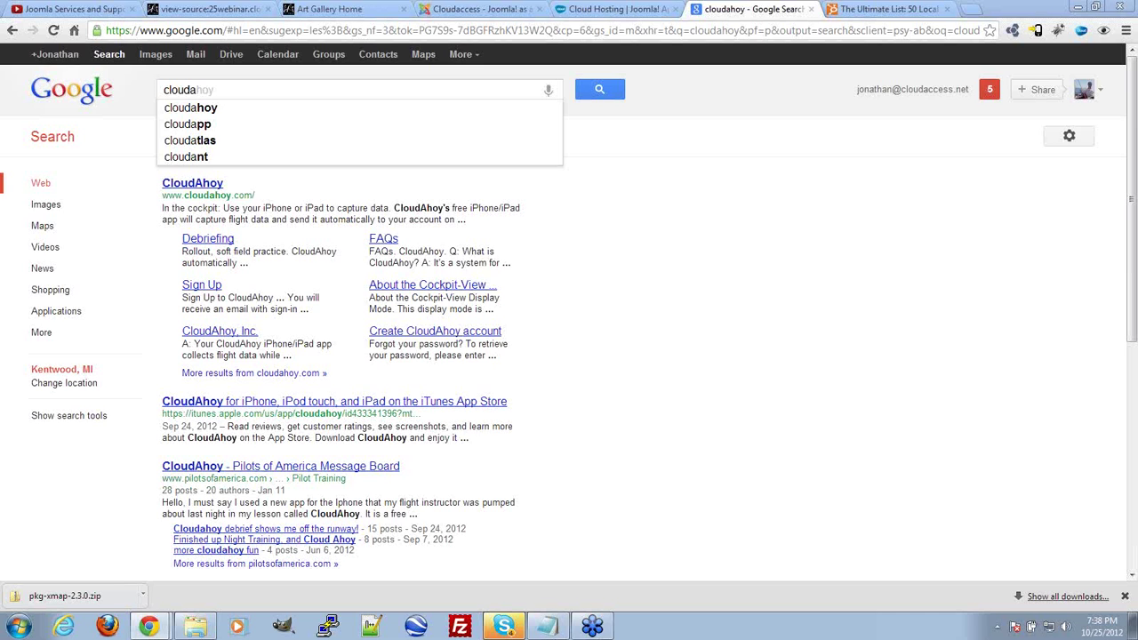
Step: Open extensions.joomla.org, search the directory for "site links", and open the Site Links category in a new tab
left_click(373, 31)
type("extensions.joomla.org")
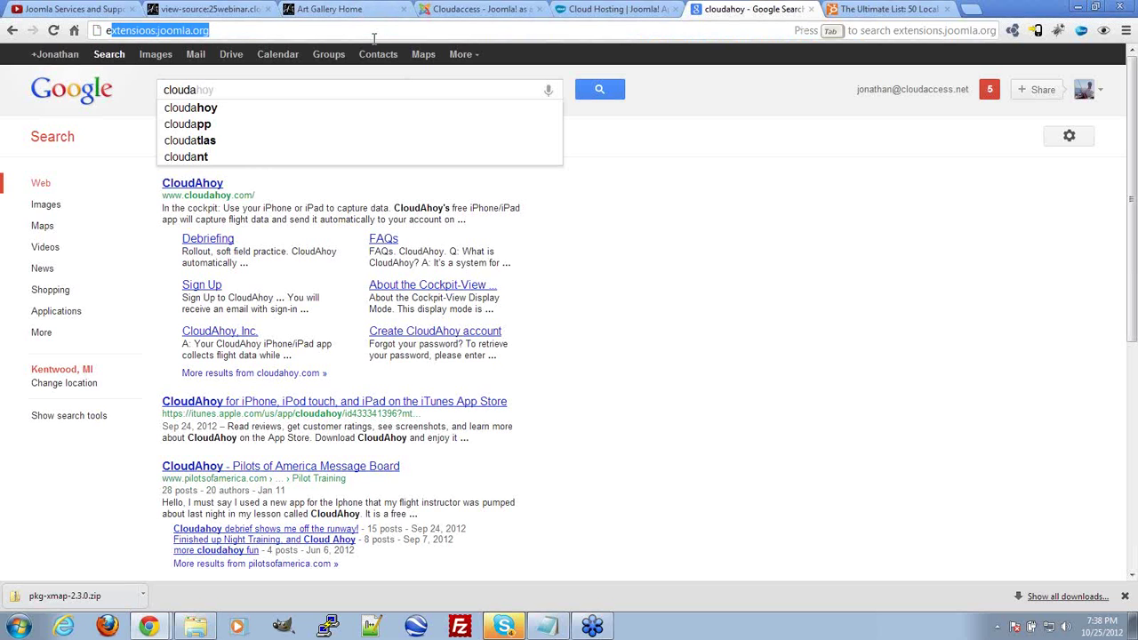
key("Return")
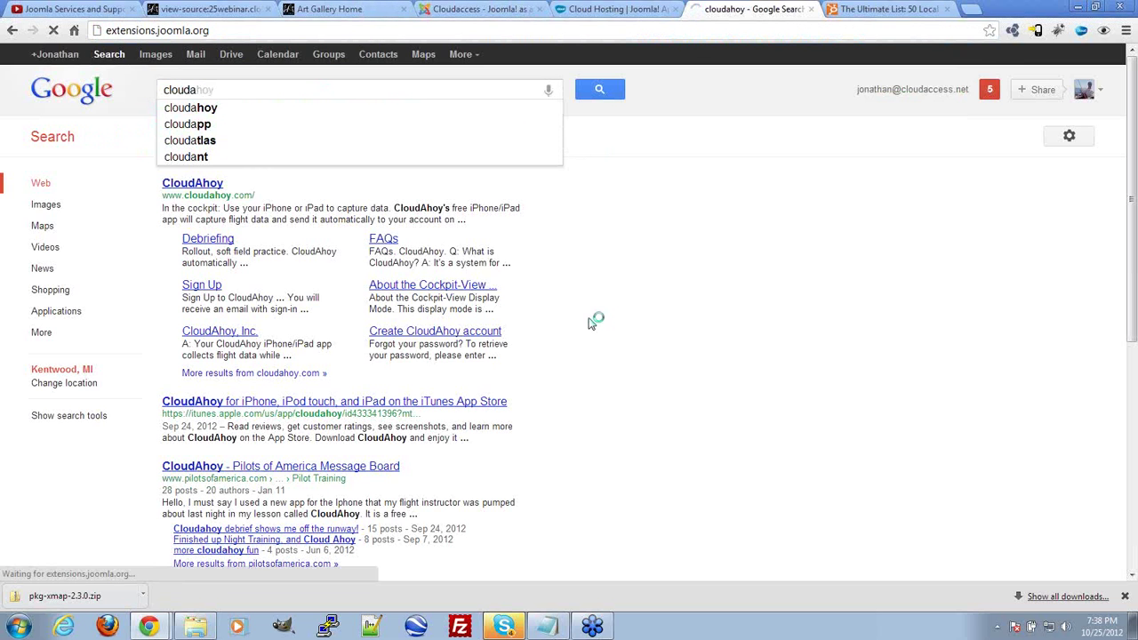
scroll(199, 423, "down", 3)
scroll(200, 417, "up", 3)
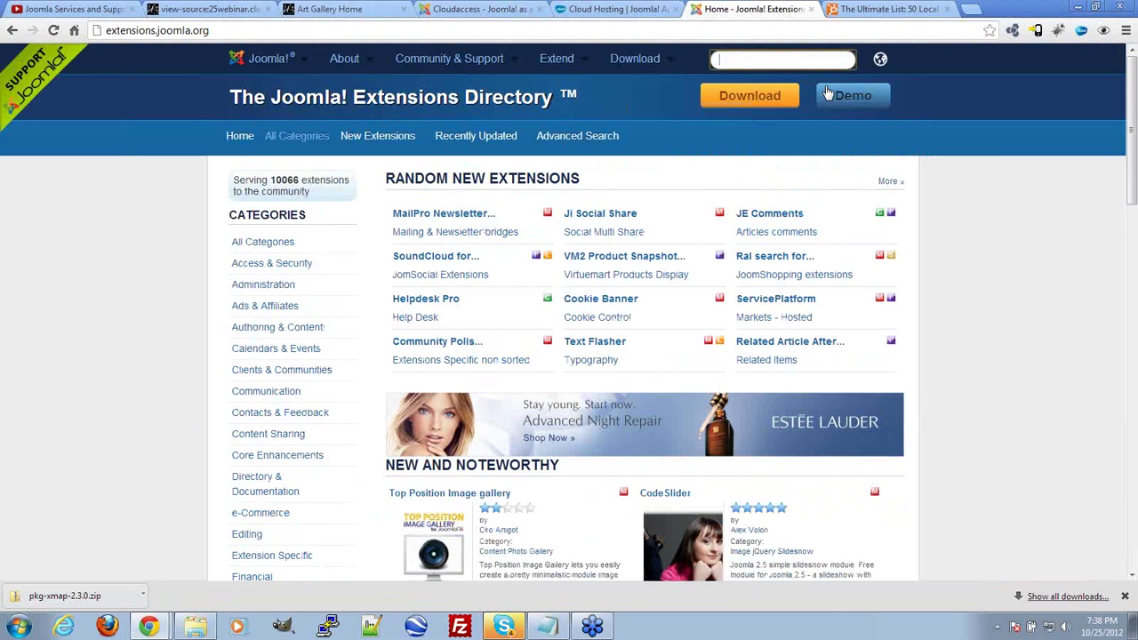
type("site links")
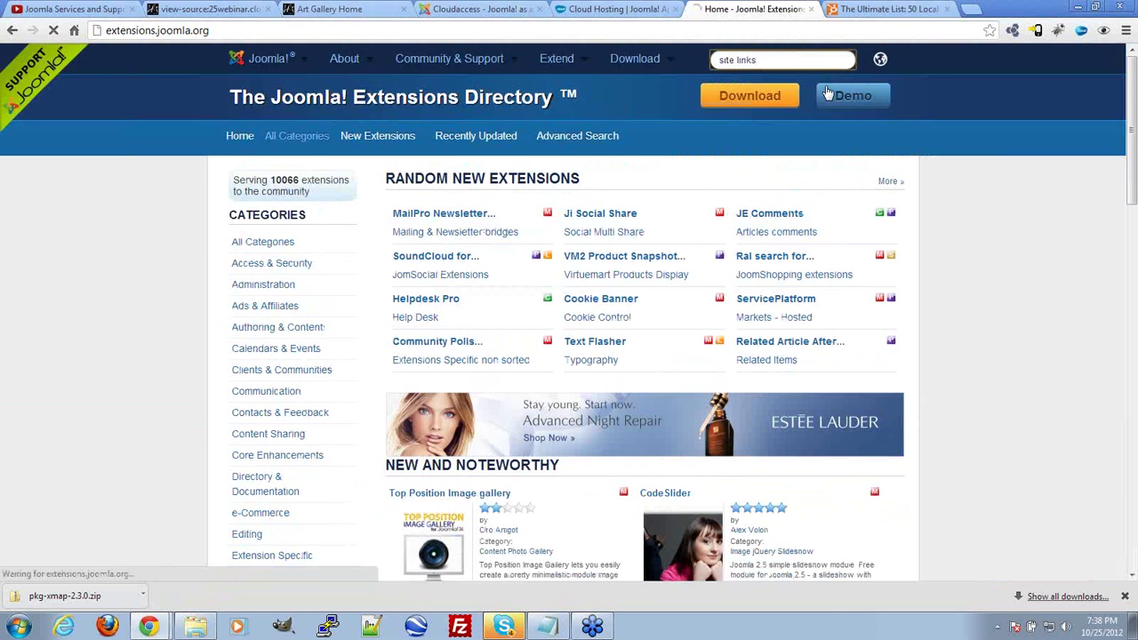
key("Return")
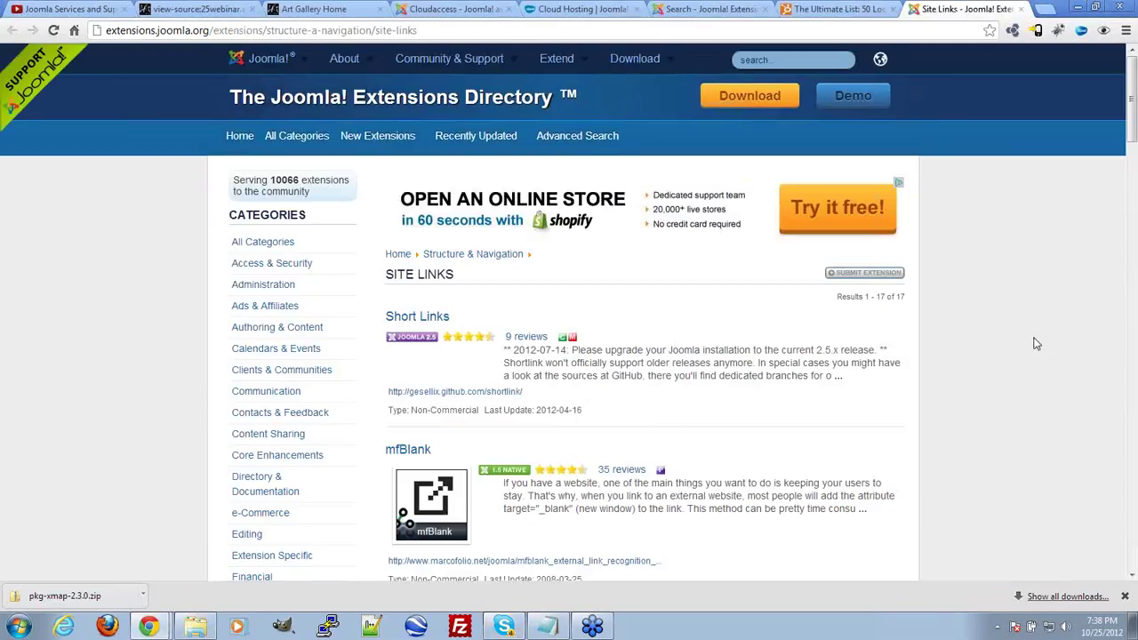
Step: Examine the extensions listed in the Site Links category for their purpose, supported Joomla version and ratings
scroll(1036, 343, "down", 3)
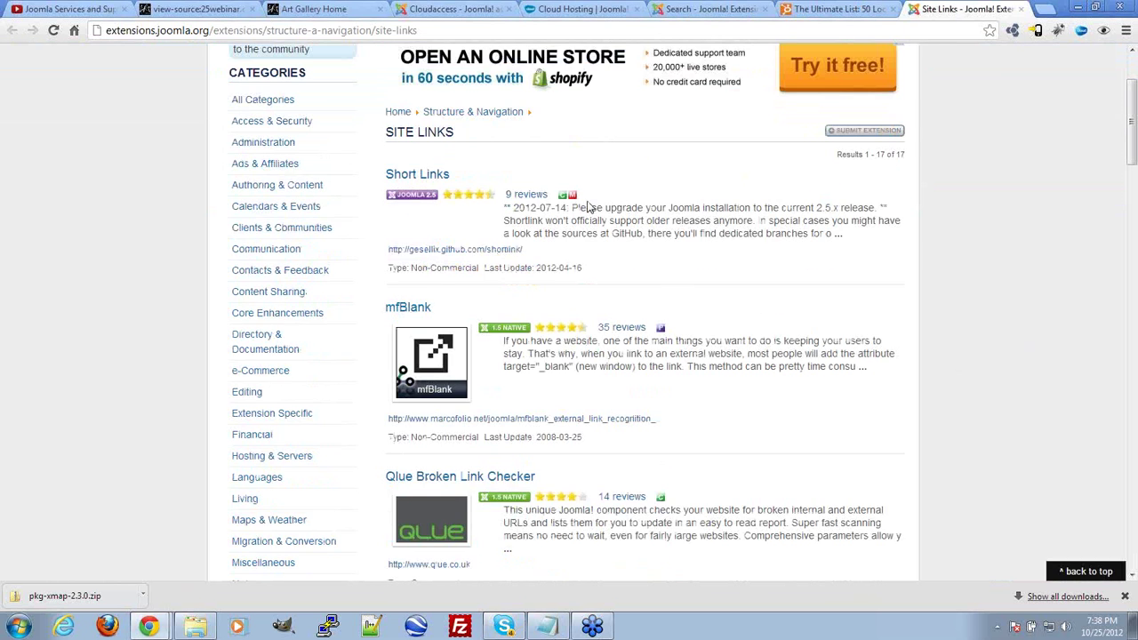
scroll(631, 226, "up", 1)
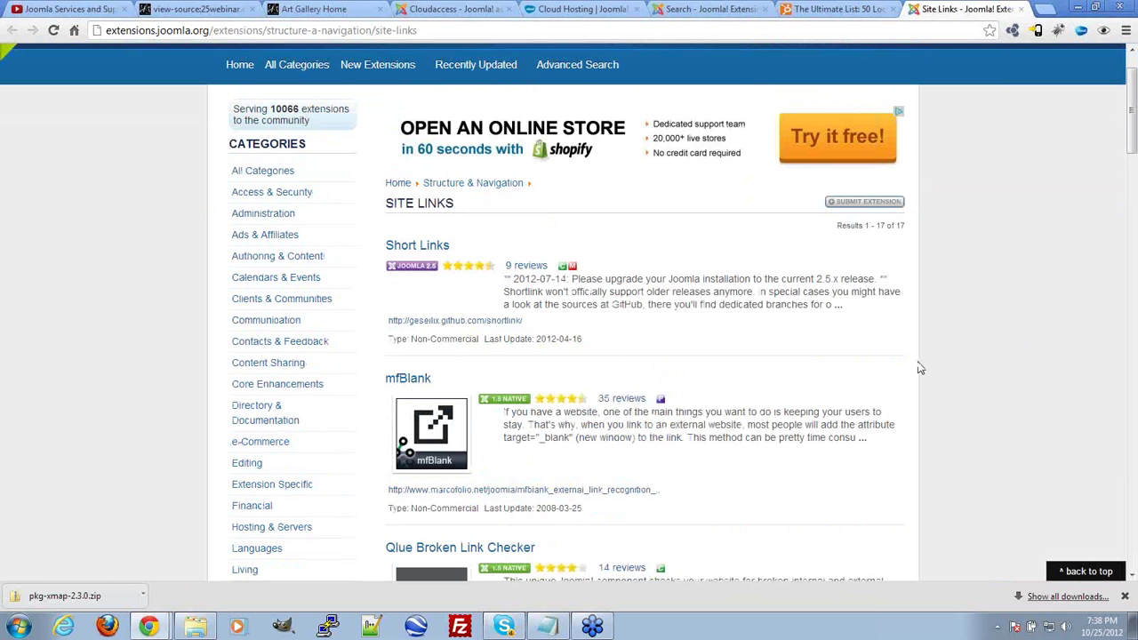
scroll(918, 378, "down", 1)
scroll(919, 378, "down", 6)
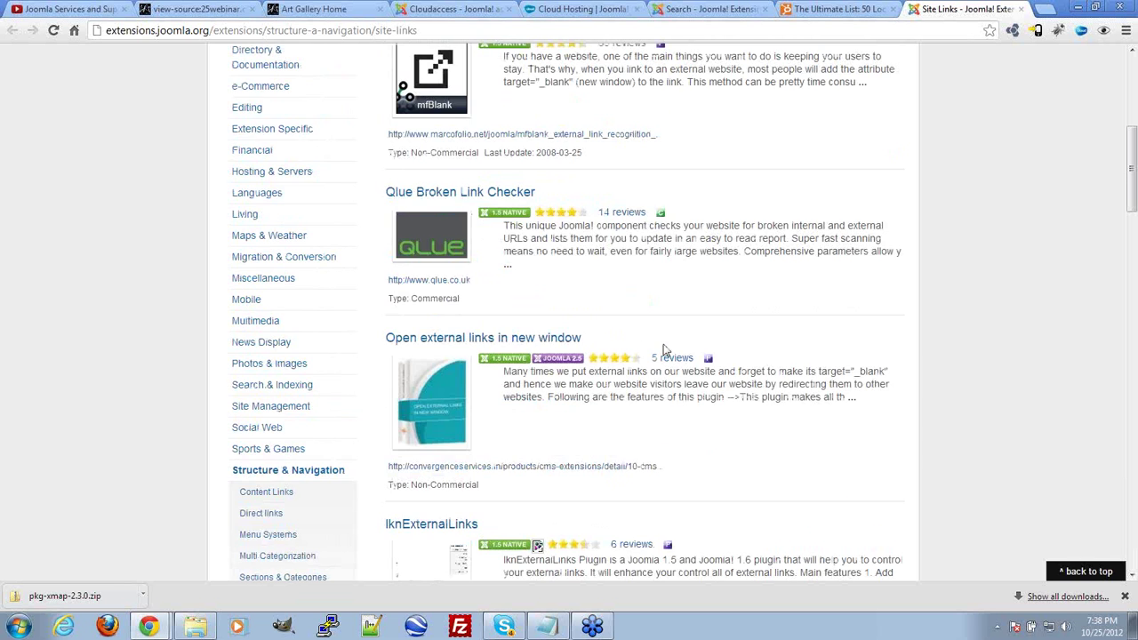
scroll(676, 350, "down", 5)
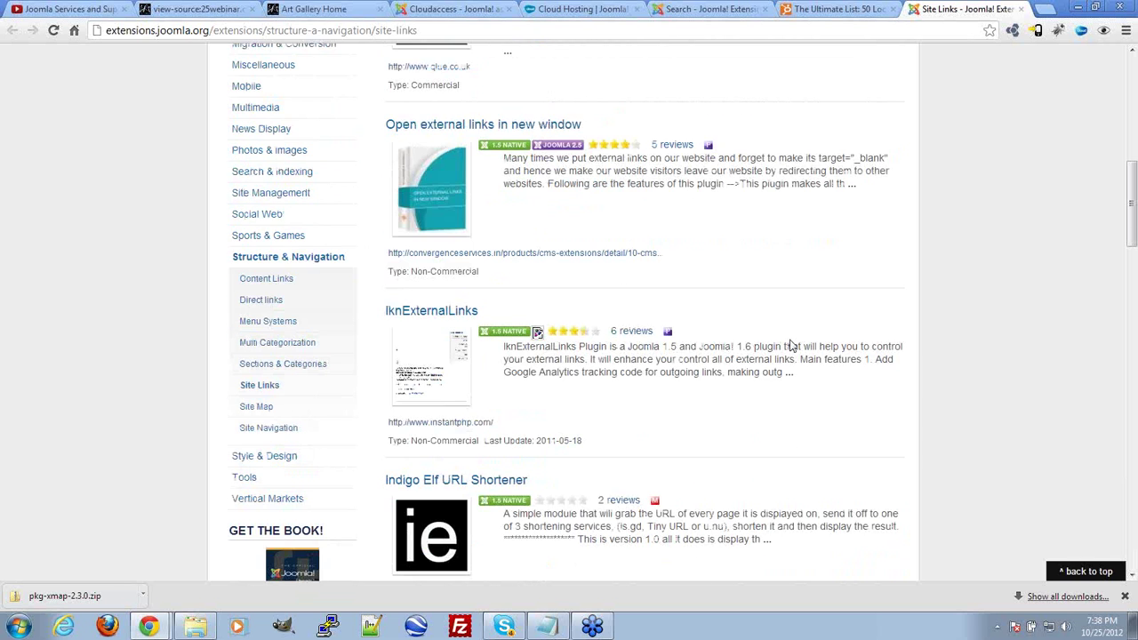
scroll(792, 345, "down", 3)
scroll(831, 343, "up", 8)
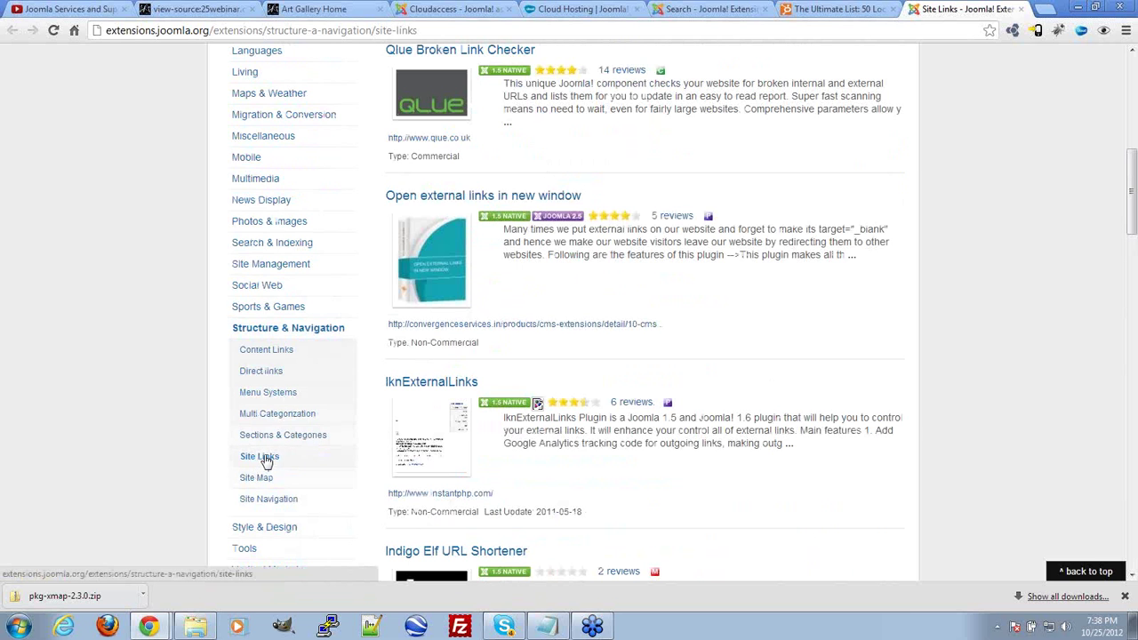
scroll(898, 480, "down", 3)
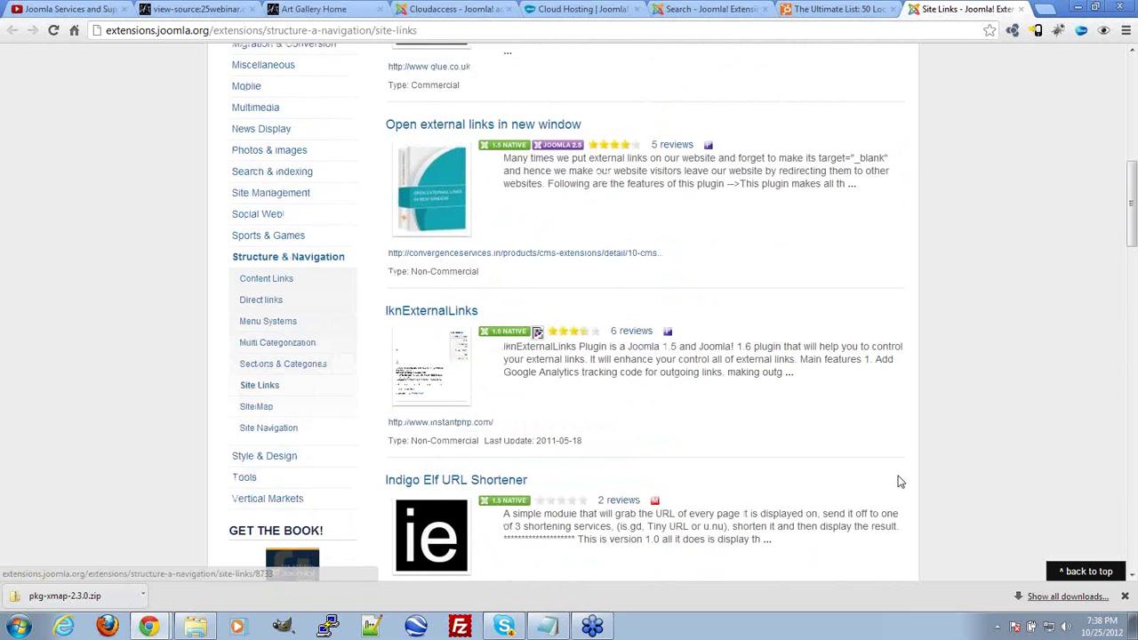
scroll(898, 481, "down", 5)
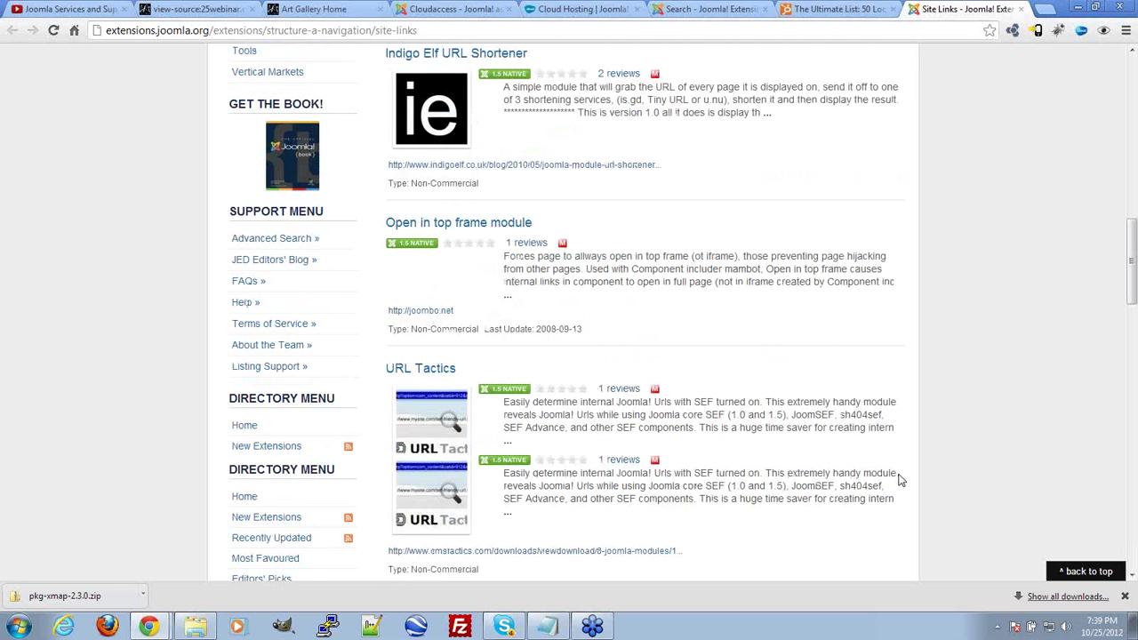
scroll(898, 480, "down", 6)
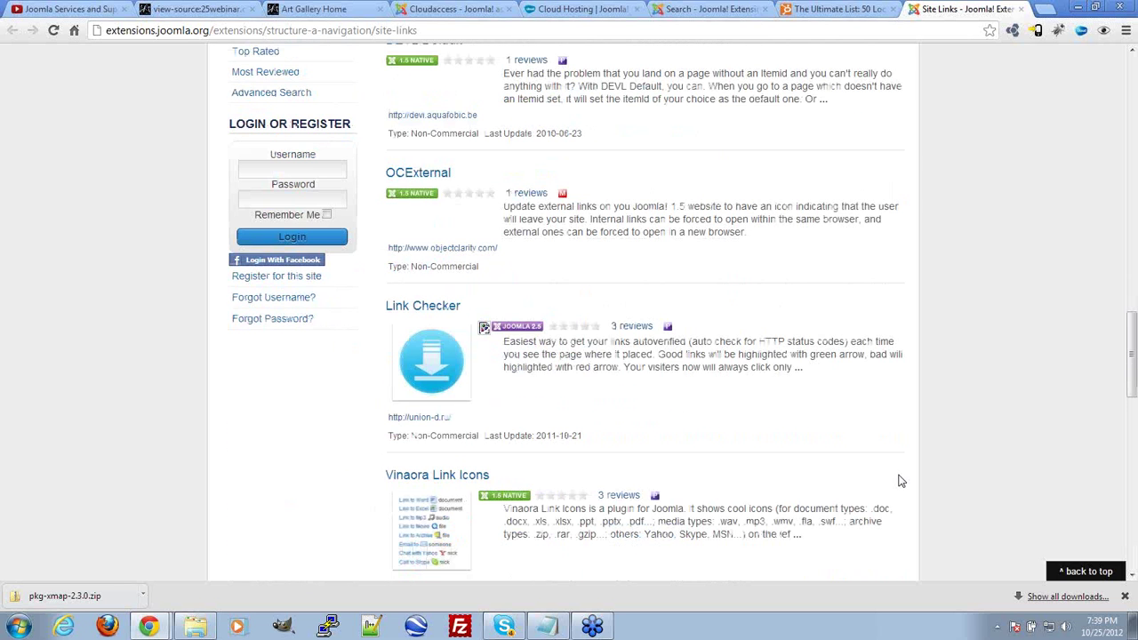
scroll(901, 481, "down", 1)
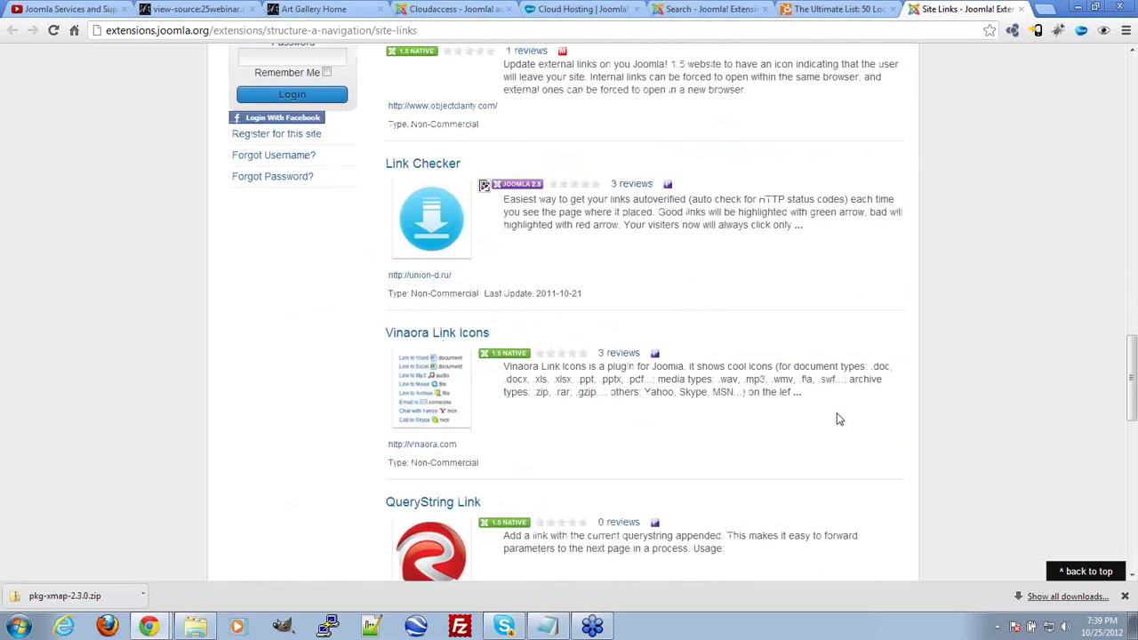
scroll(837, 418, "down", 4)
scroll(844, 419, "down", 4)
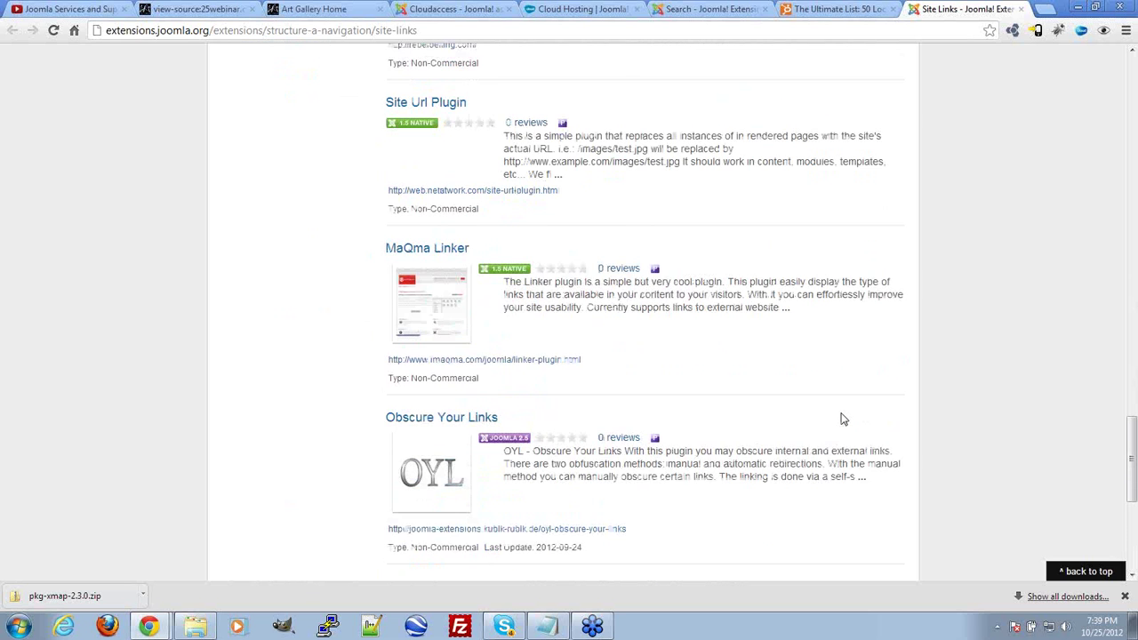
scroll(840, 414, "down", 2)
scroll(849, 459, "up", 8)
scroll(845, 534, "up", 20)
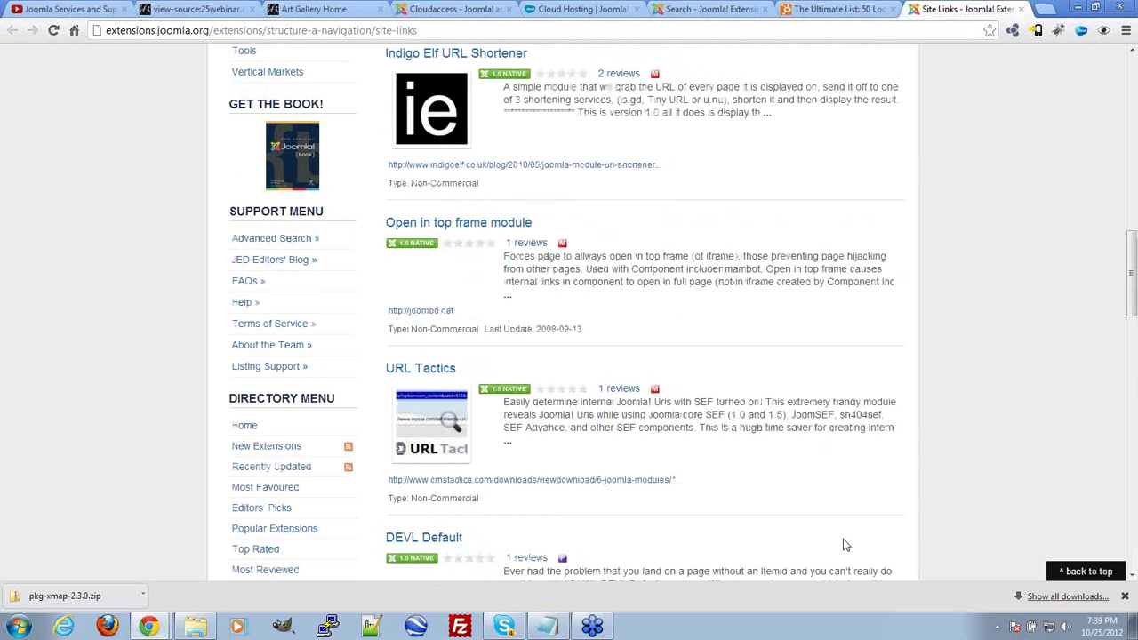
scroll(627, 363, "up", 3)
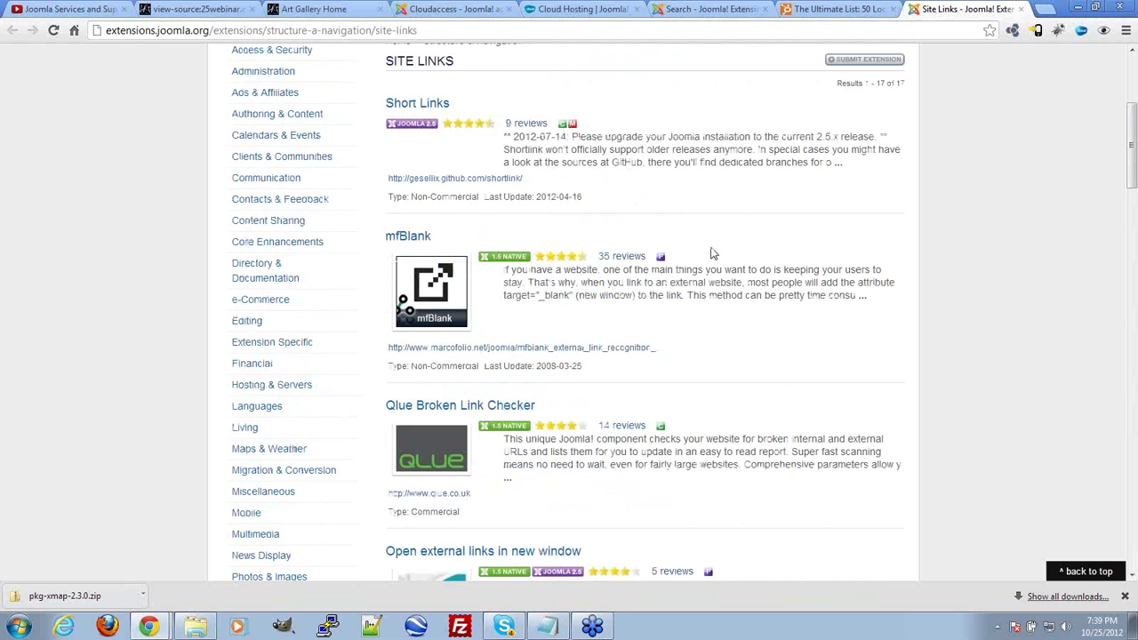
scroll(627, 363, "down", 1)
scroll(939, 394, "up", 2)
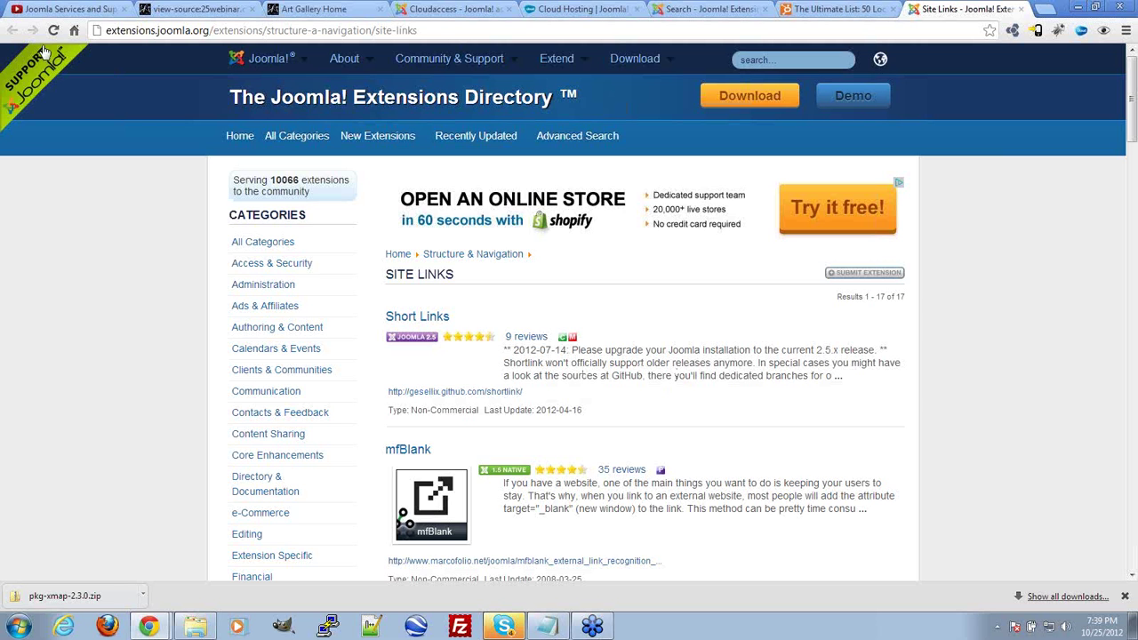
Step: Open the "Servers in the Sky" video from the Joomla Services and Support YouTube channel, pause it, and display its sharing options
left_click(100, 7)
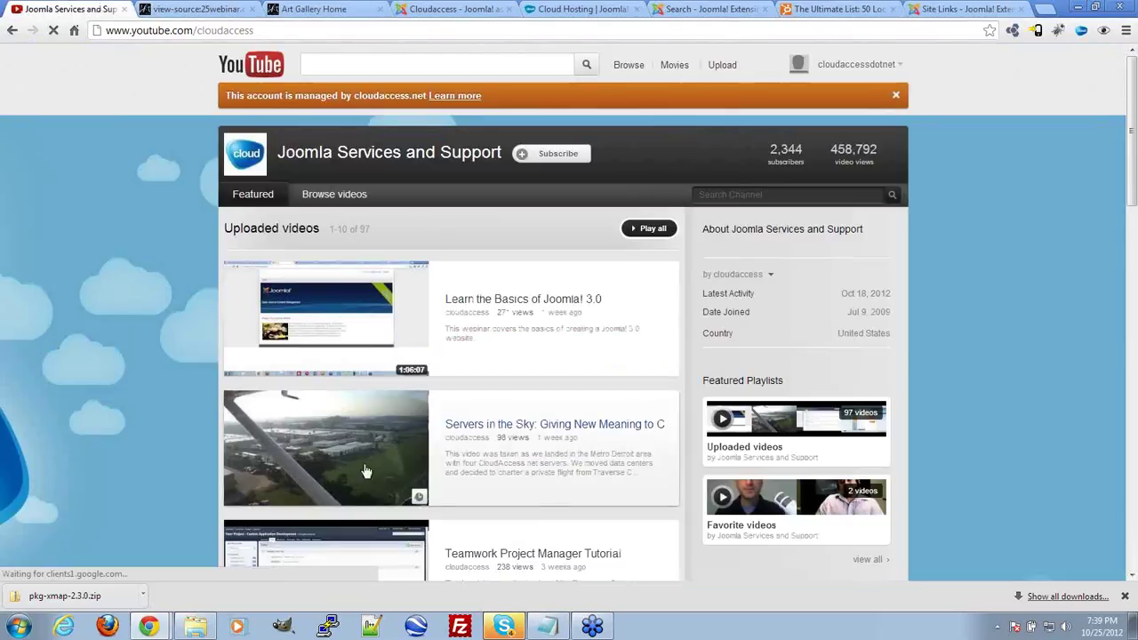
left_click(610, 498)
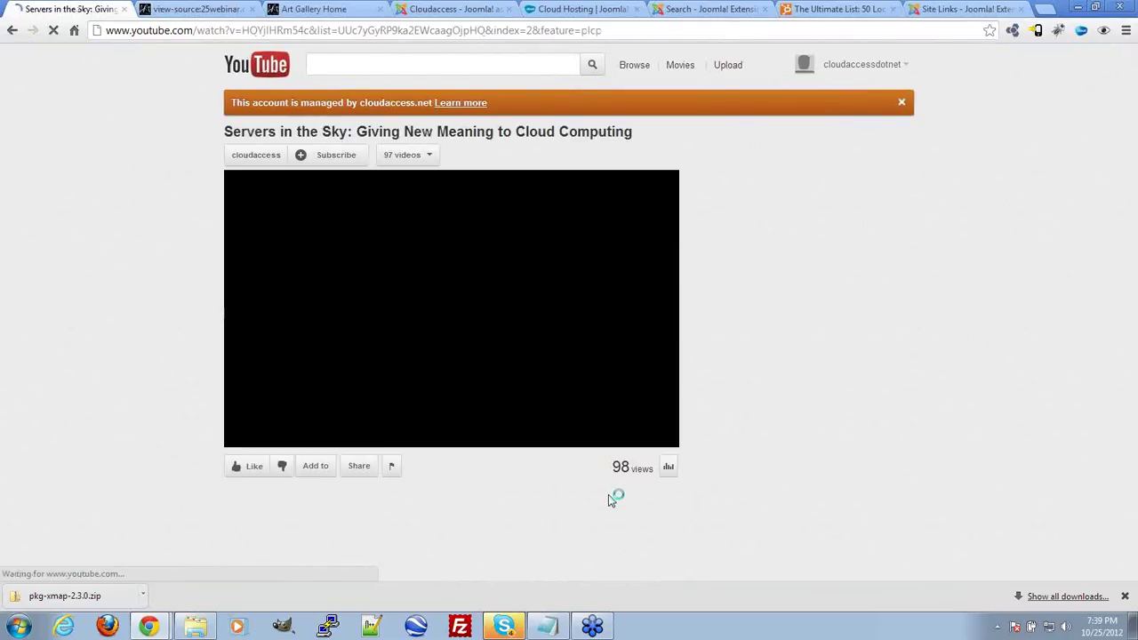
left_click(248, 440)
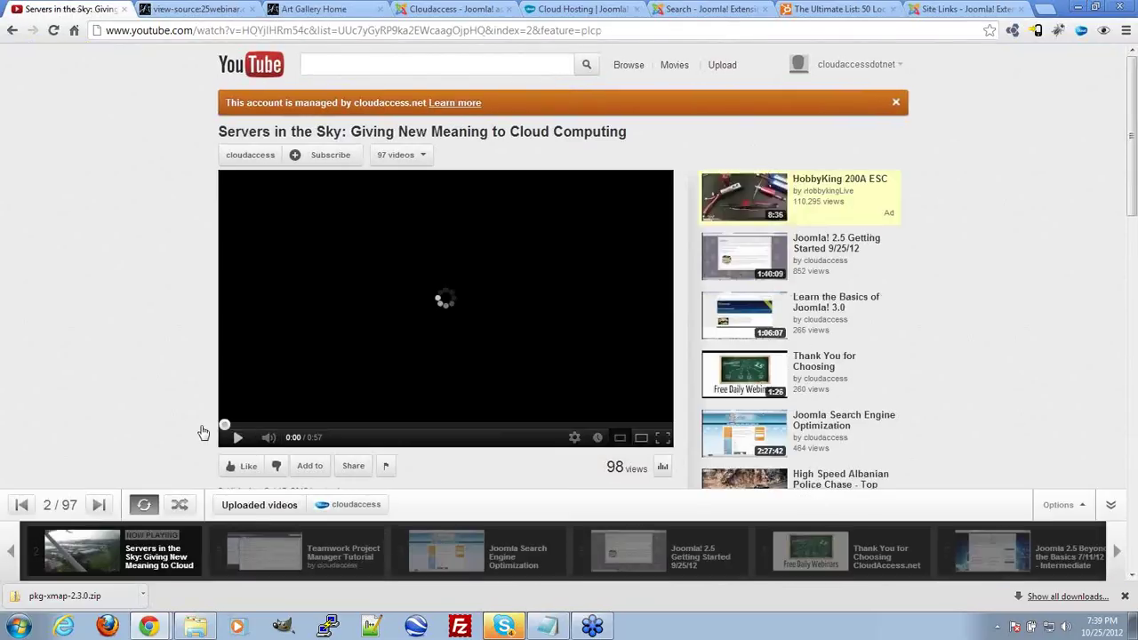
scroll(87, 354, "down", 2)
left_click(353, 252)
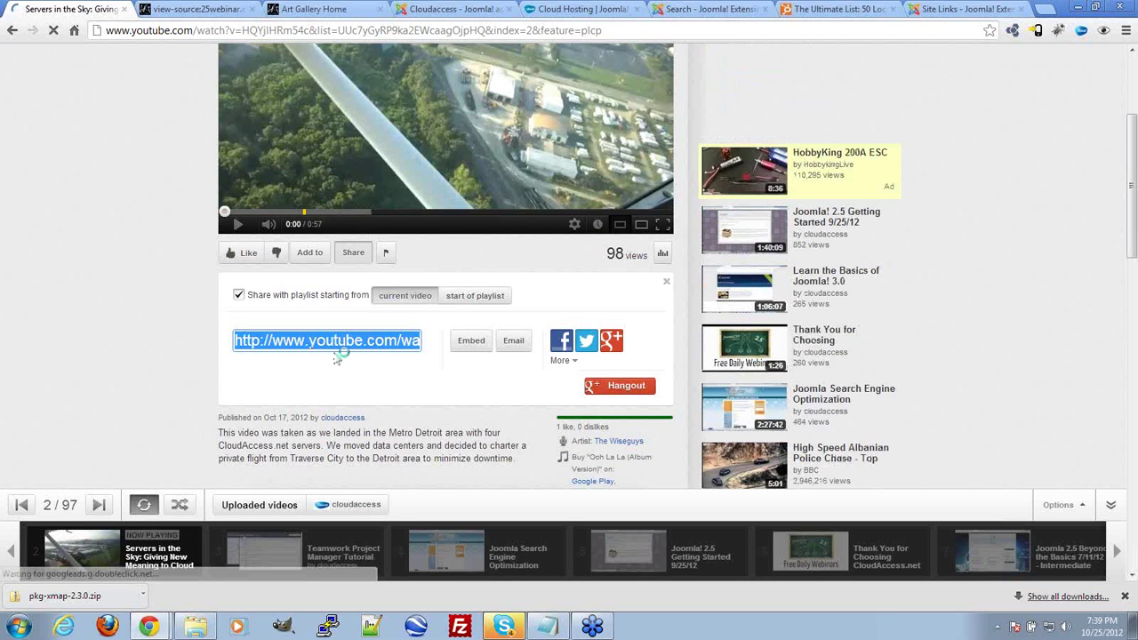
left_click_drag(1029, 300, 1049, 339)
Step: Return to the Site Links directory page, highlight its total extension count, and switch back to the Daily Drawing Classes article editor
key("ctrl+shift+Tab")
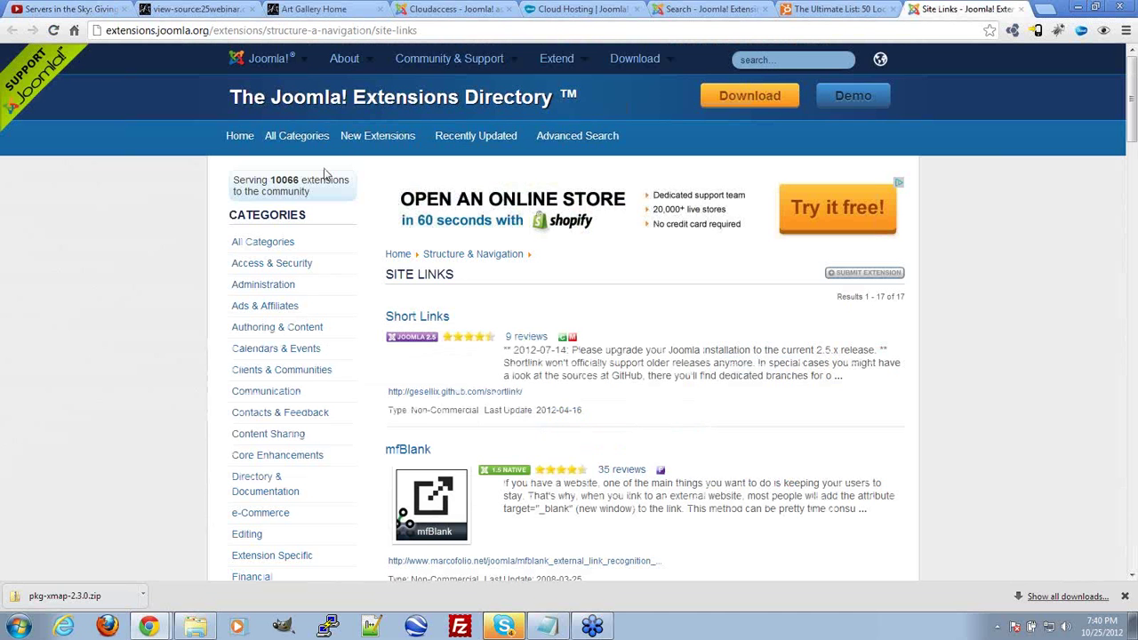
double_click(287, 180)
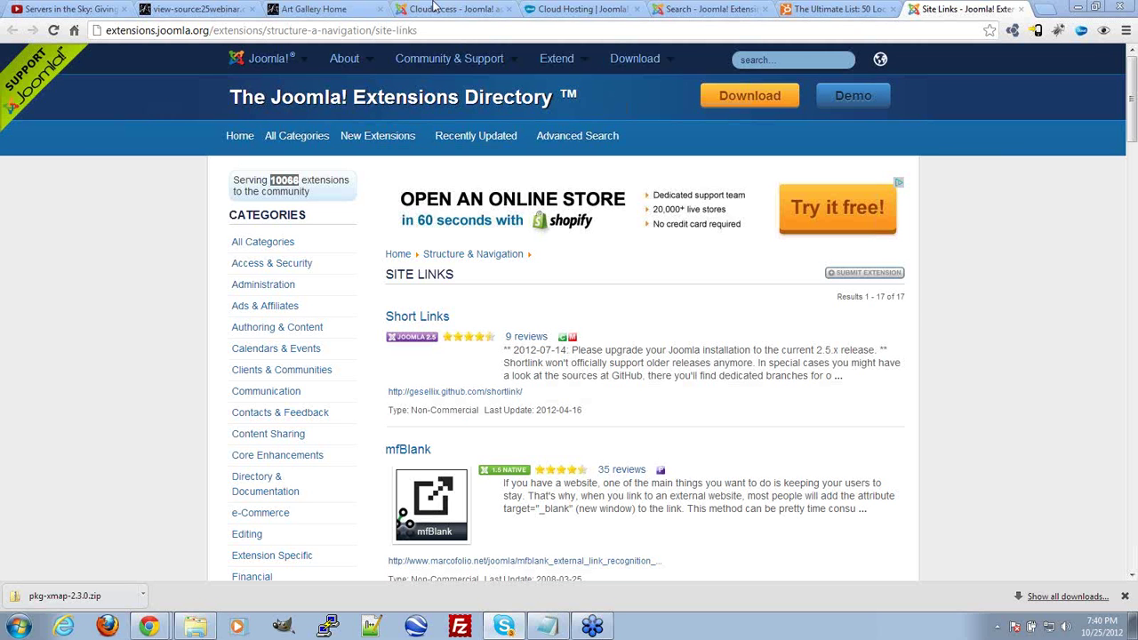
left_click(702, 8)
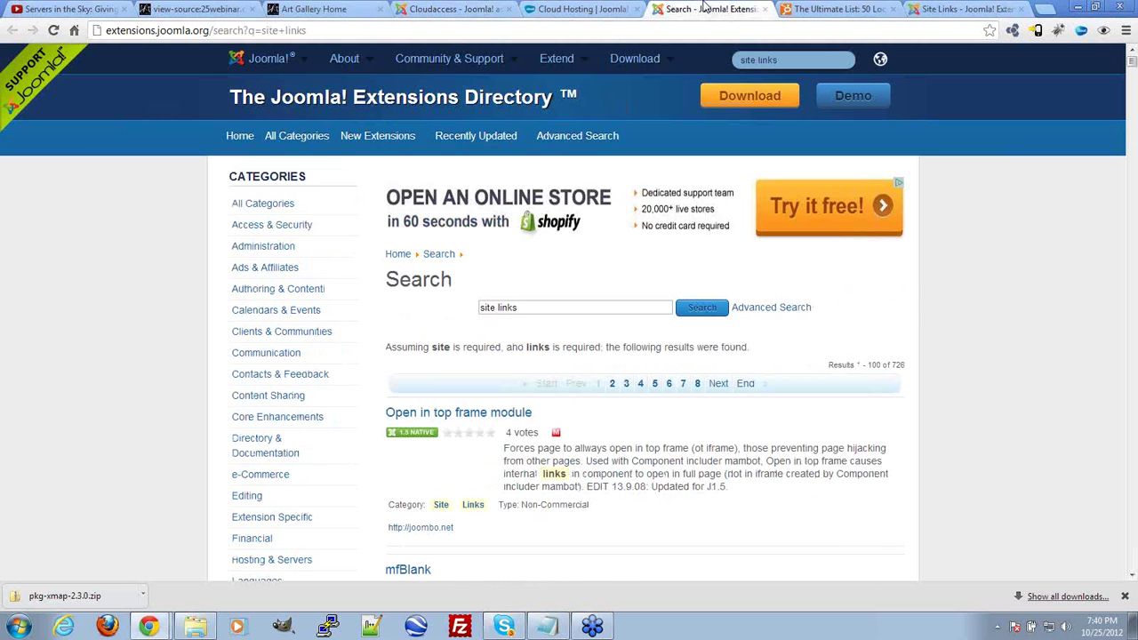
left_click(453, 9)
scroll(624, 399, "down", 3)
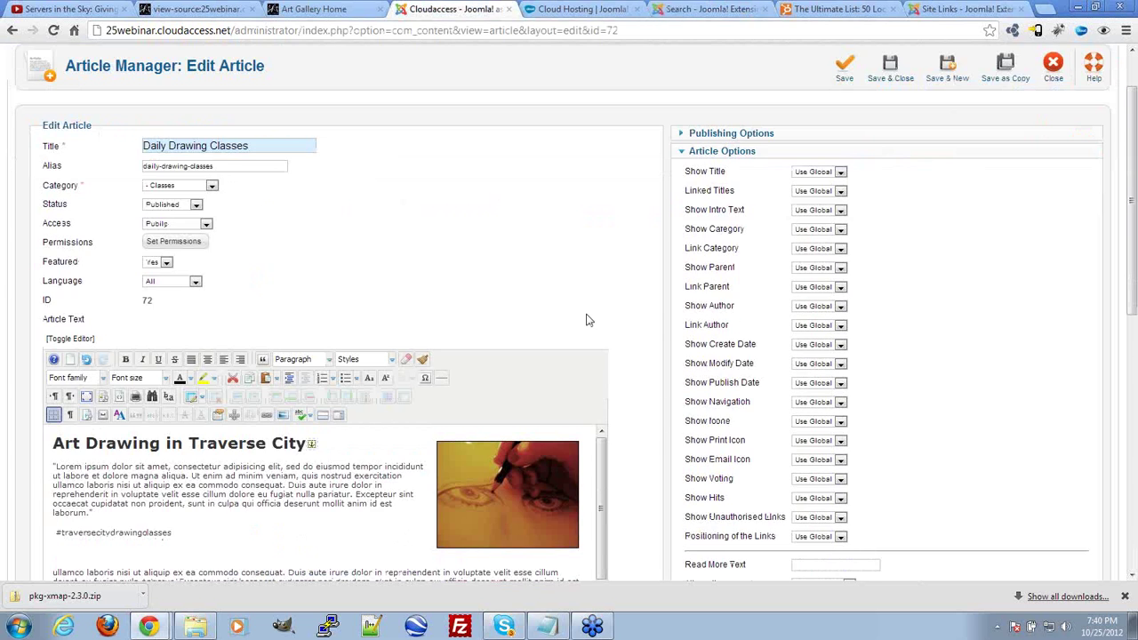
Step: Select the drawing image in the article, then open images.google.com in the CloudAccess website's tab and search for "painting"
left_click(511, 413)
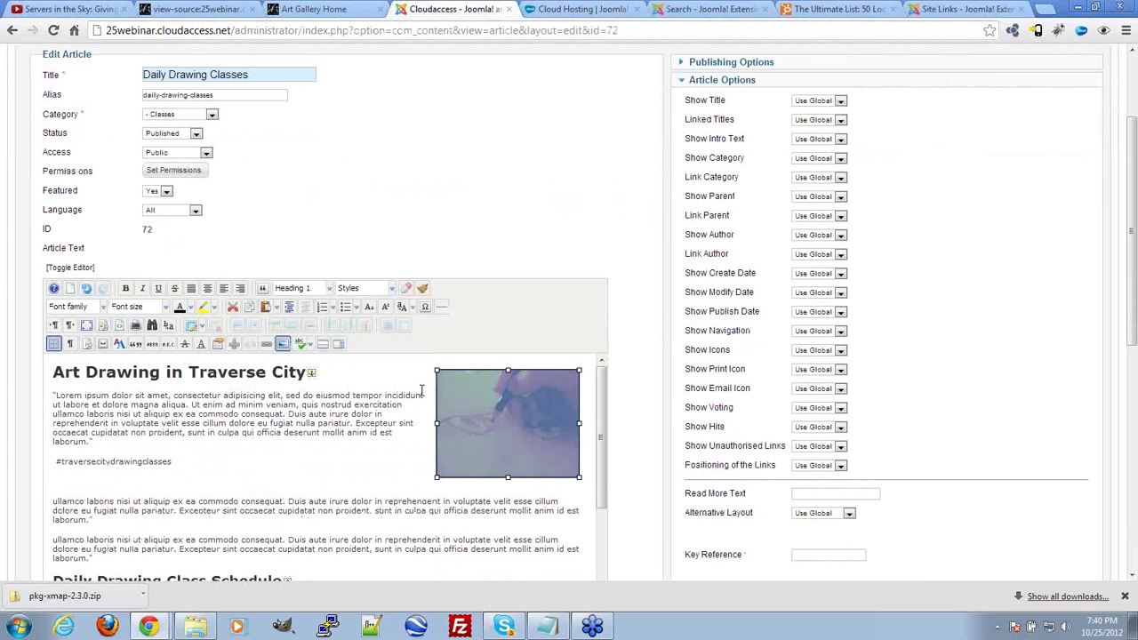
left_click(496, 418)
left_click(559, 9)
key("ctrl+l")
type("images.google.com")
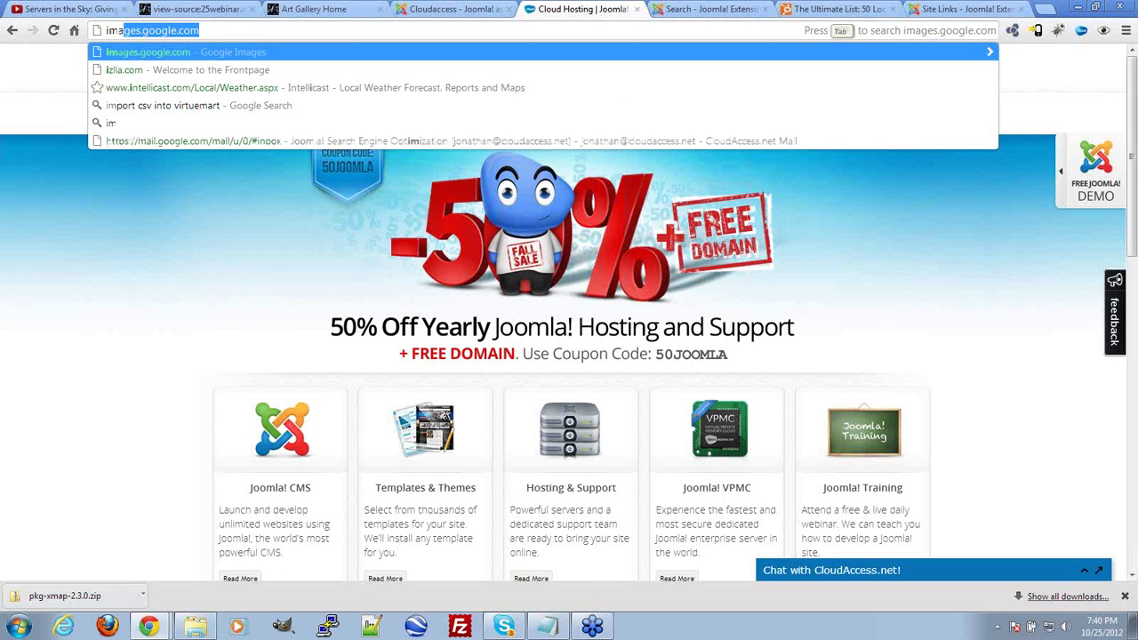
key("Return")
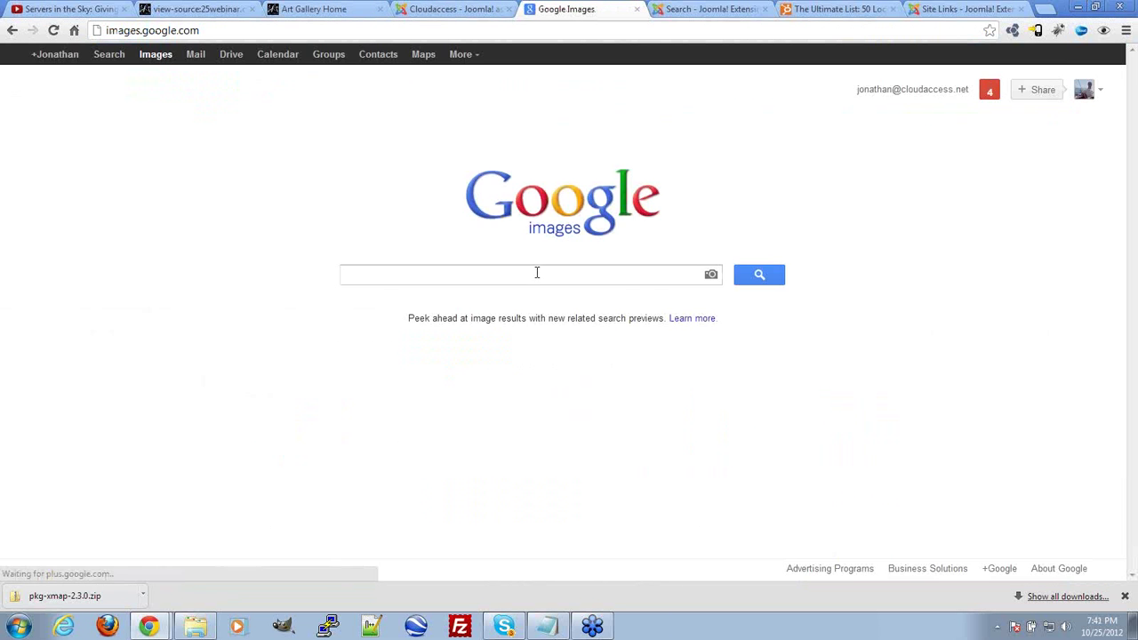
type("painting")
key("Return")
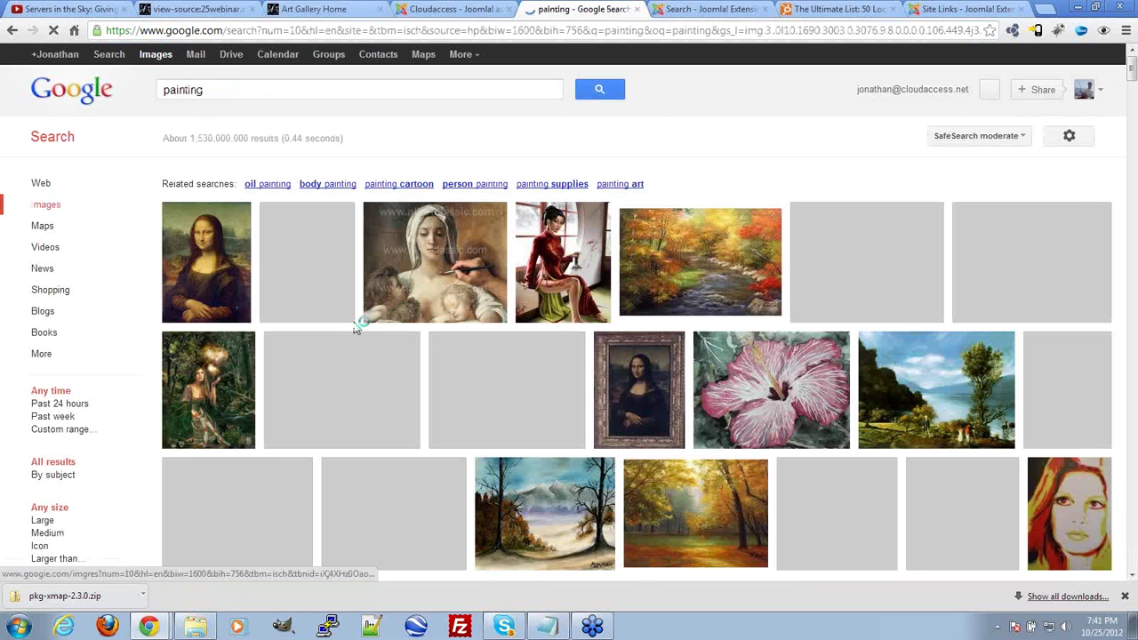
Step: Open the Mona Lisa result's image in its own tab and select its full web address for copying
left_click(246, 279)
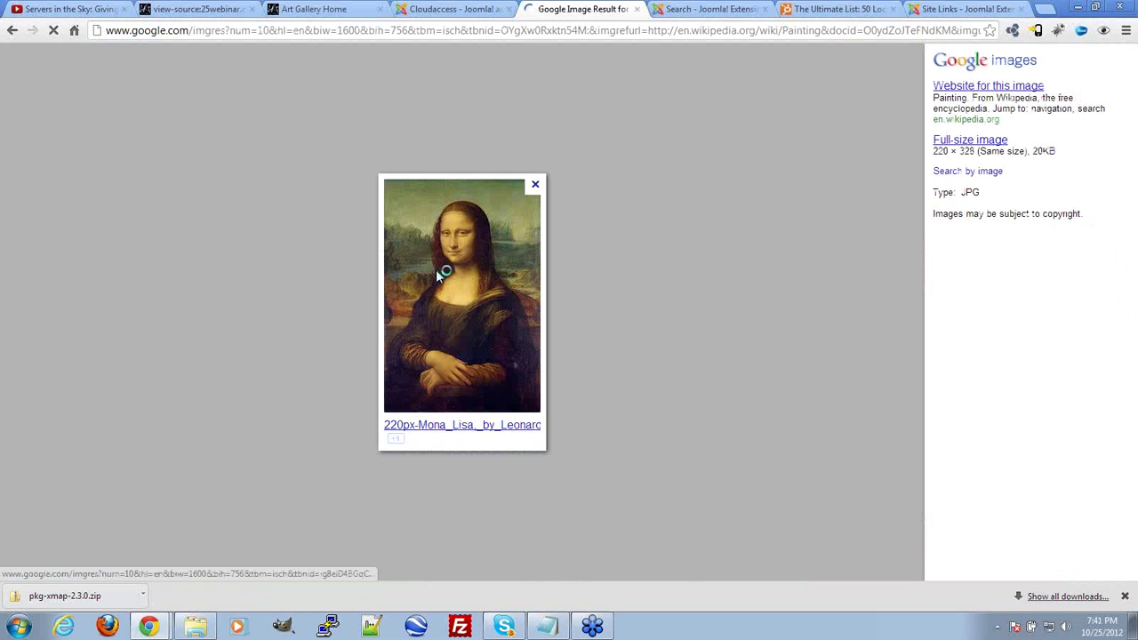
right_click(464, 272)
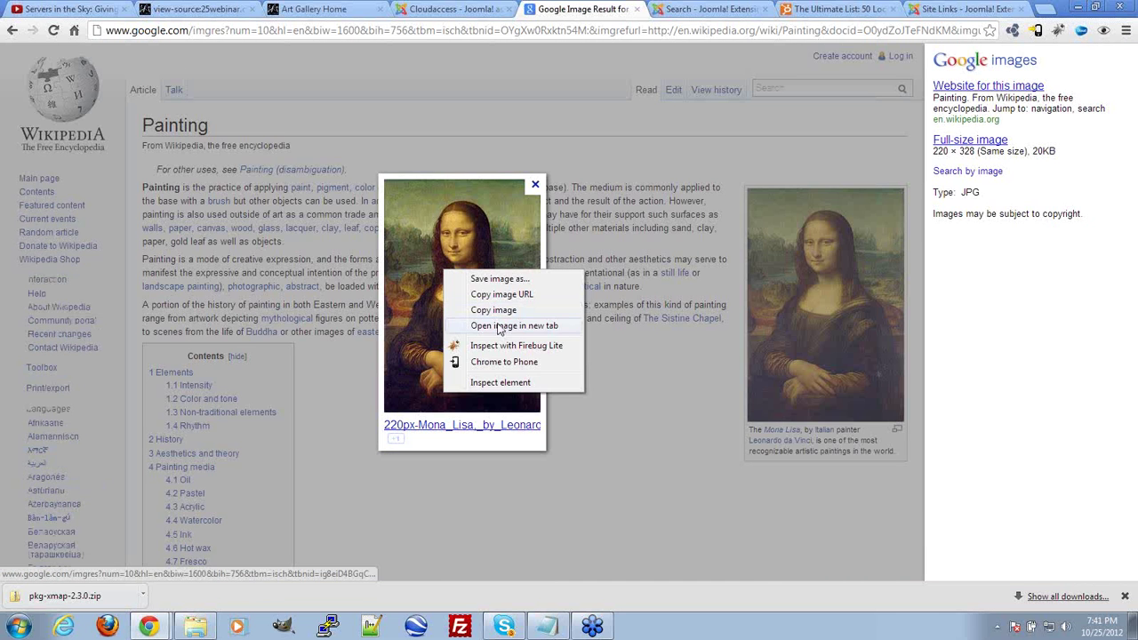
left_click(508, 326)
left_click(627, 9)
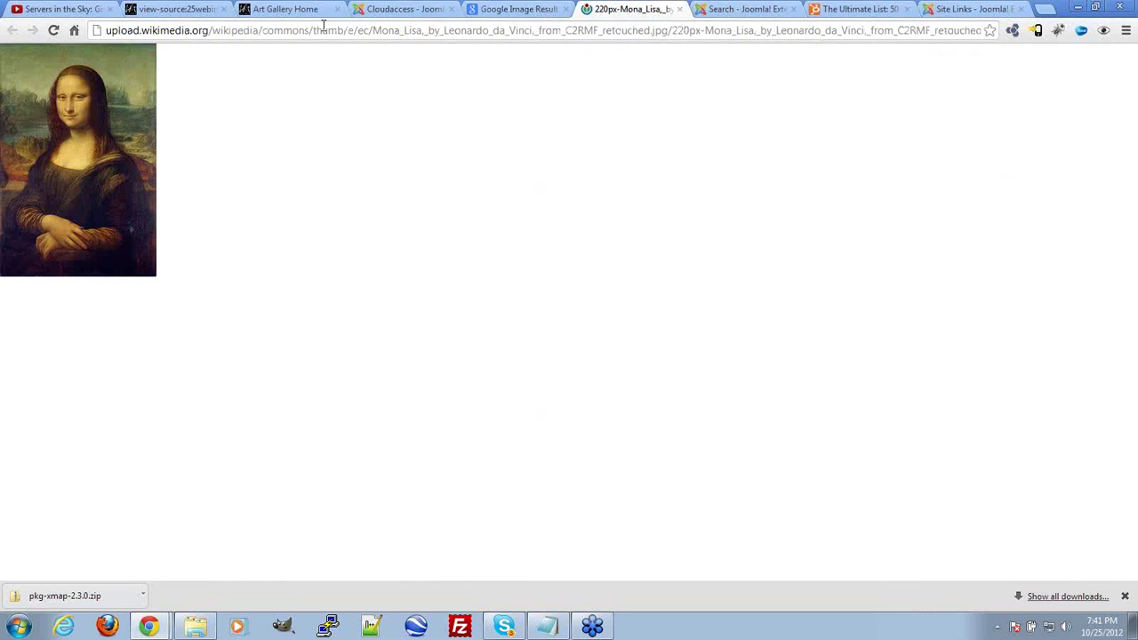
left_click(888, 32)
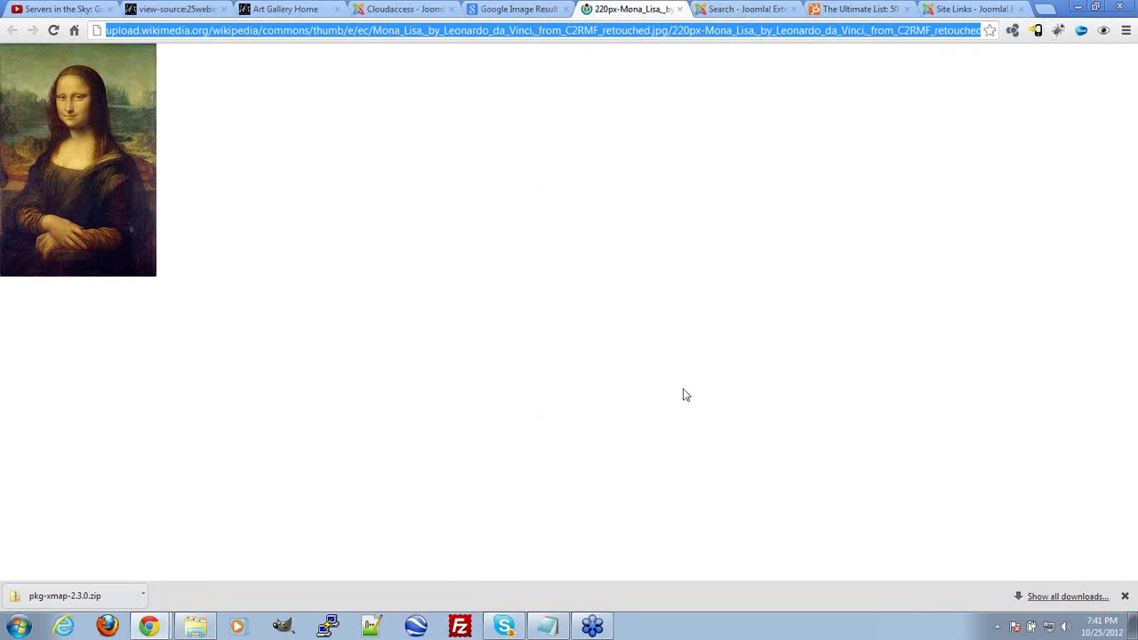
Step: Replace the Daily Drawing Classes article image's source URL with the copied Mona Lisa address and update the image
left_click(411, 7)
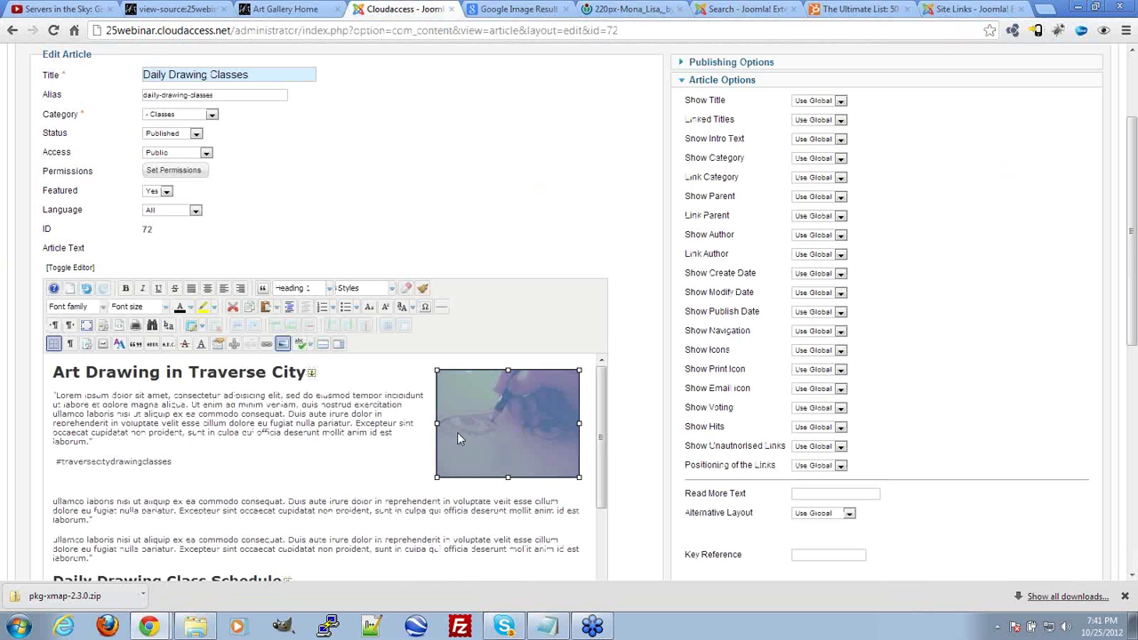
left_click(283, 345)
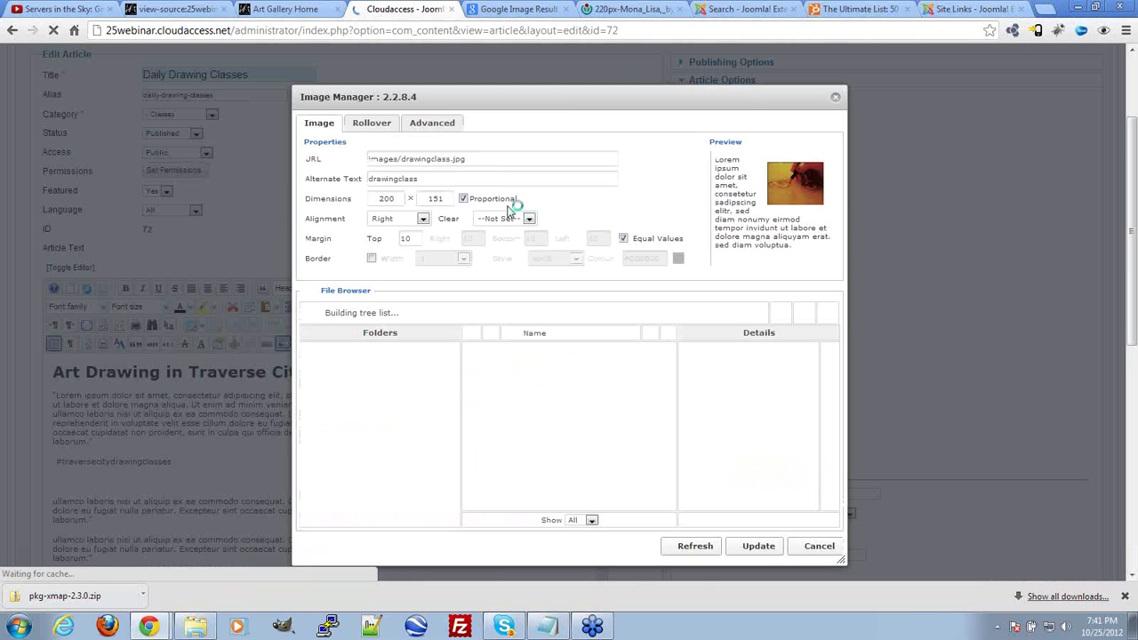
left_click(500, 159)
left_click_drag(500, 159, 364, 162)
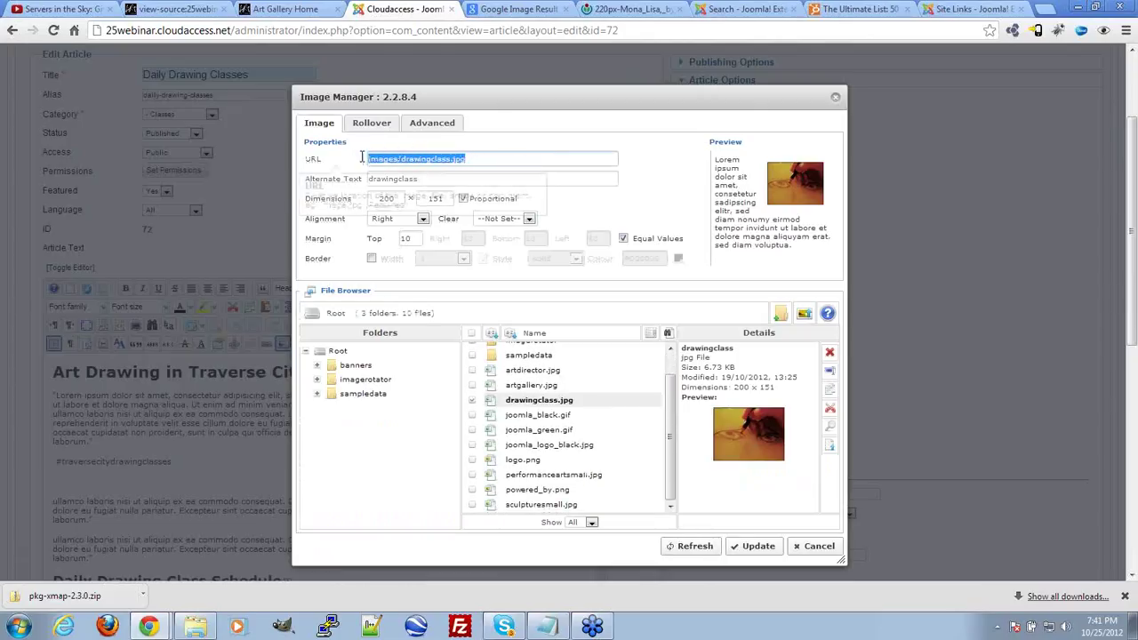
left_click(469, 159)
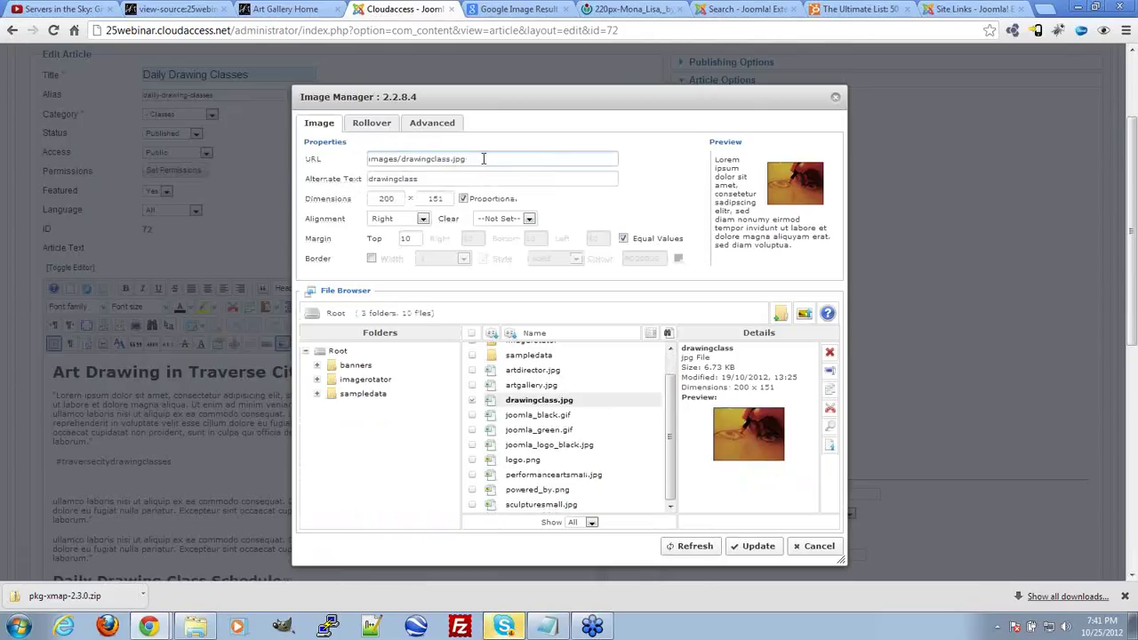
left_click_drag(483, 159, 269, 175)
key("ctrl+v")
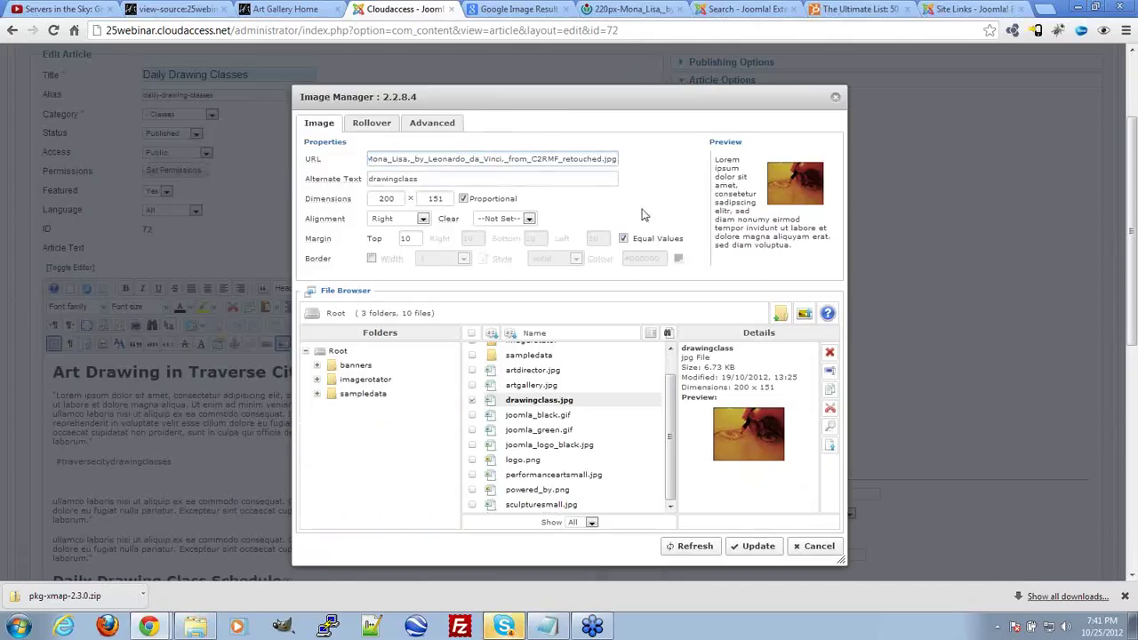
key("Tab")
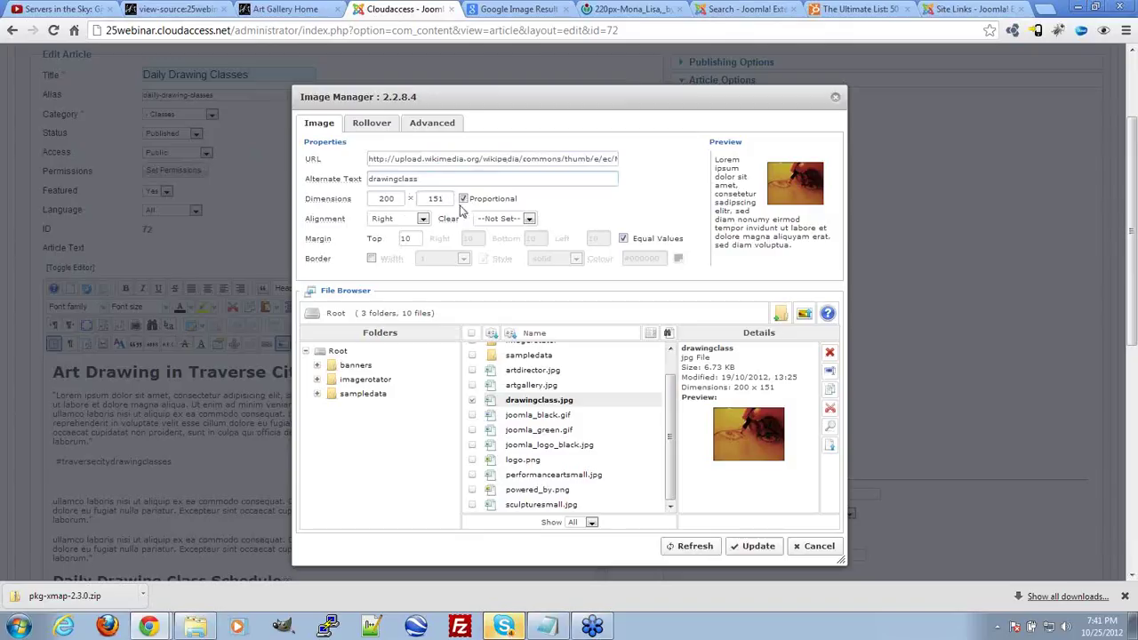
double_click(382, 198)
left_click(402, 201)
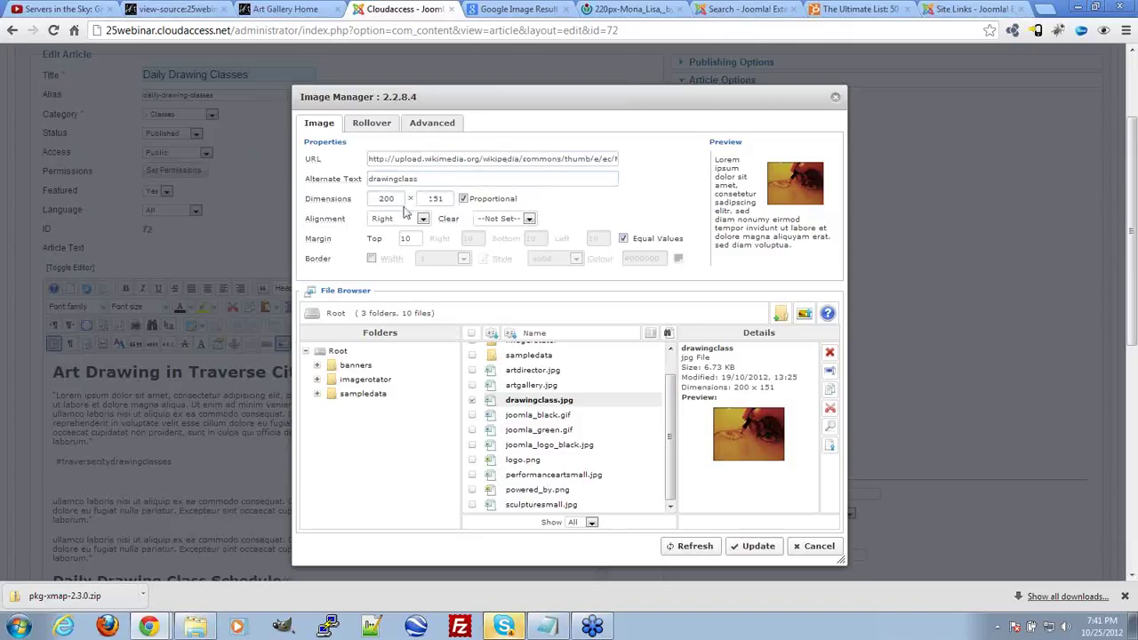
double_click(388, 199)
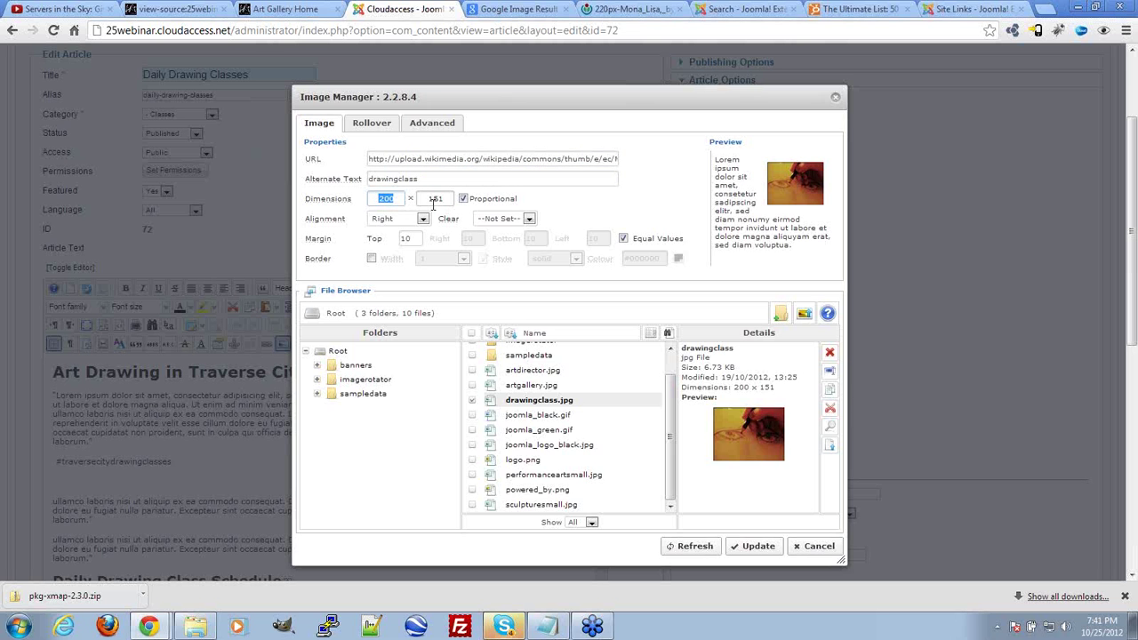
left_click(740, 552)
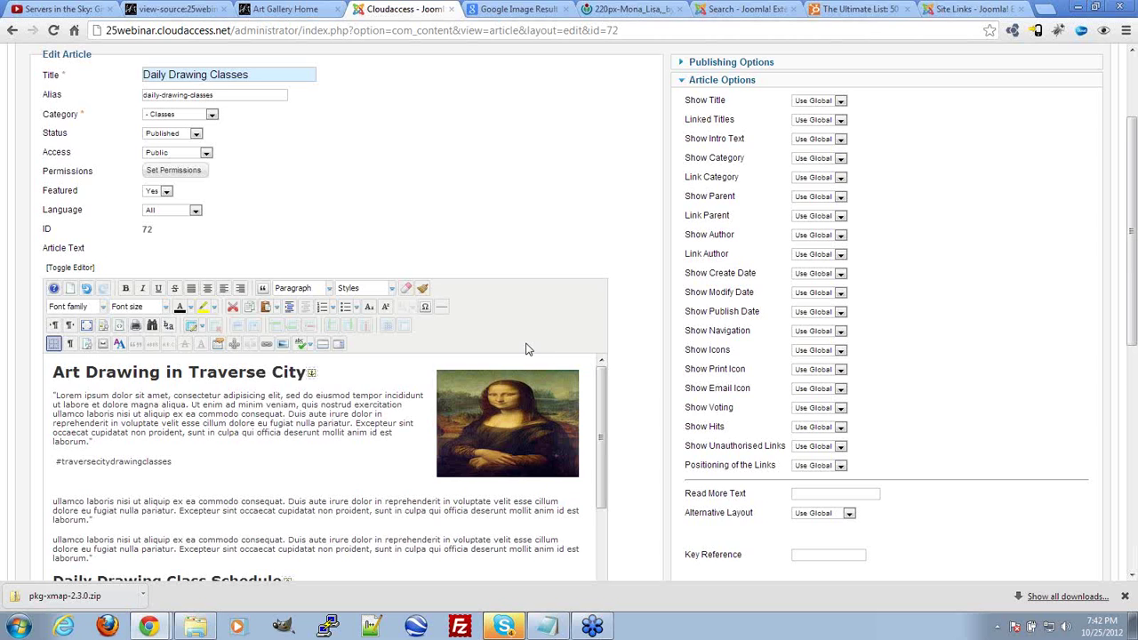
left_click(484, 423)
left_click(491, 412)
left_click(417, 406)
left_click(330, 460)
scroll(663, 210, "down", 3)
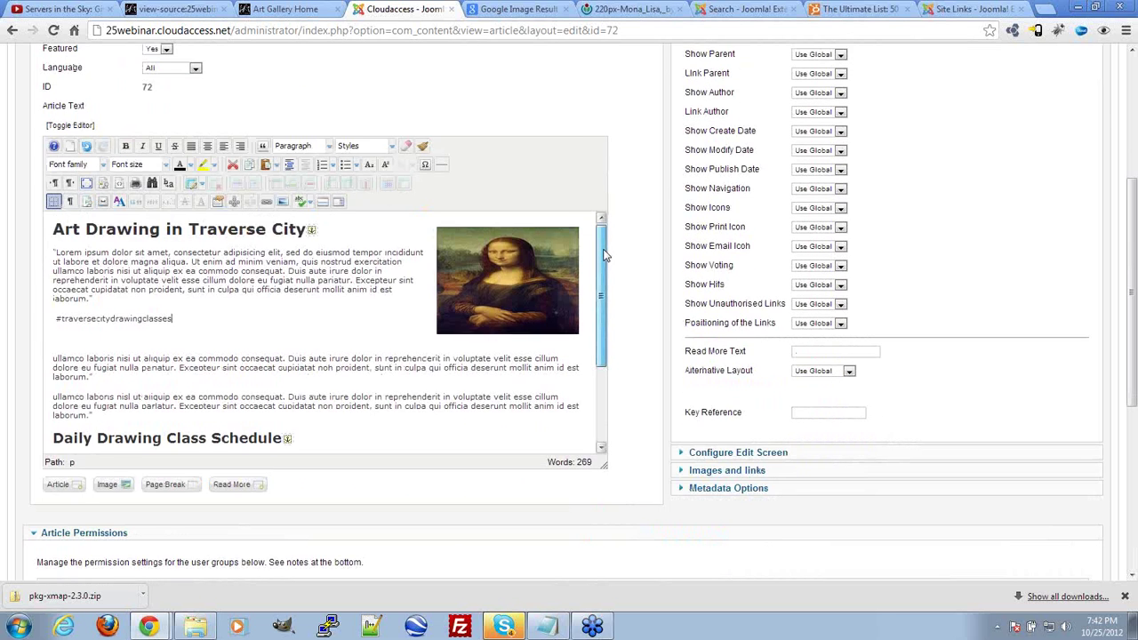
Step: Search the web for "morguefile" in the Google image result tab and open the Morguefile.com free stock photos site
left_click(516, 11)
left_click(524, 30)
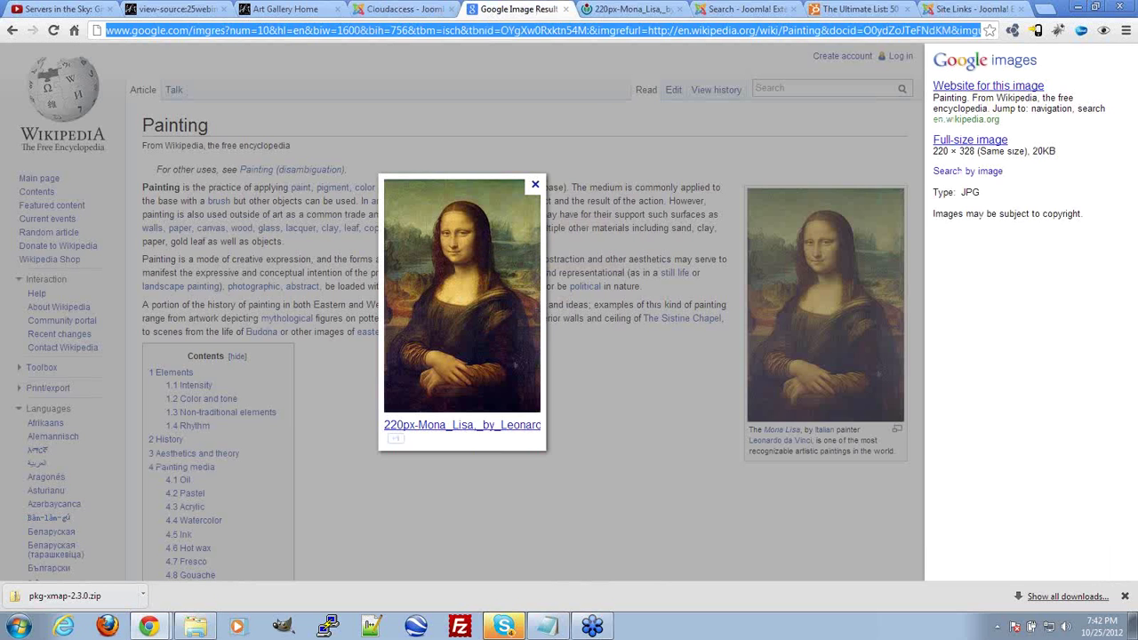
type("mo")
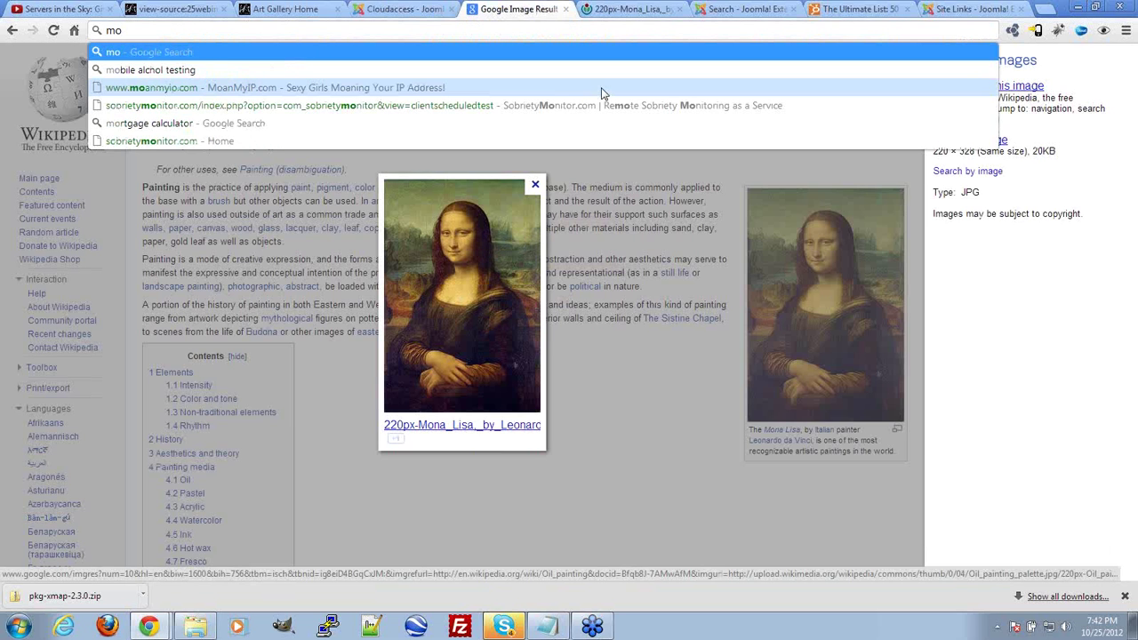
type("gu")
key("BackSpace")
key("BackSpace")
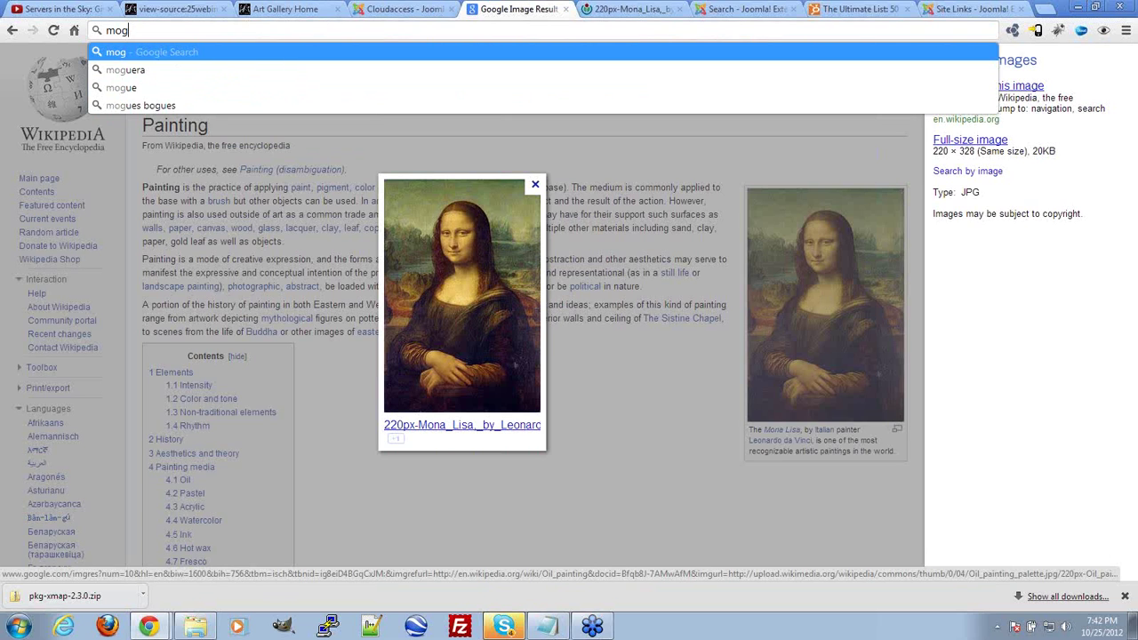
type("rgu")
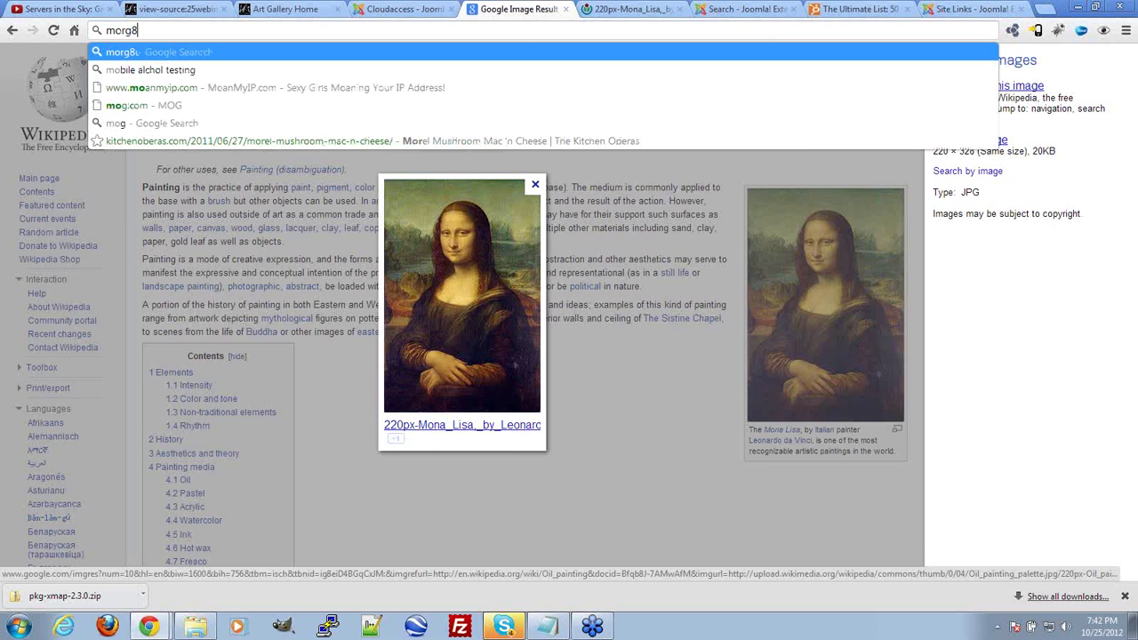
key("BackSpace")
type("uf")
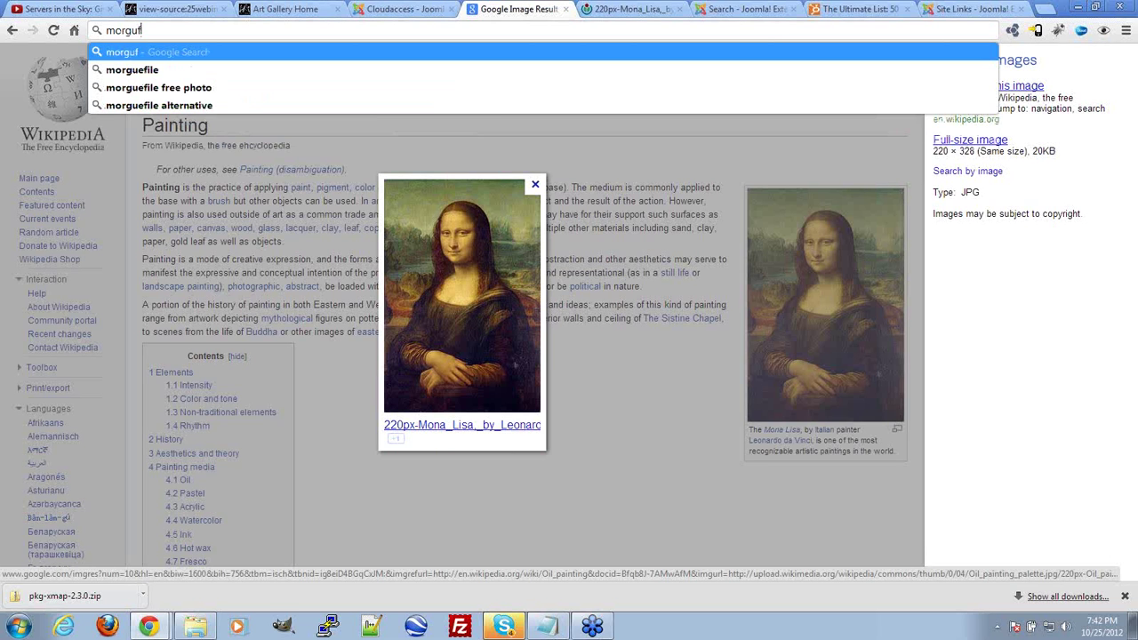
key("Down")
key("Return")
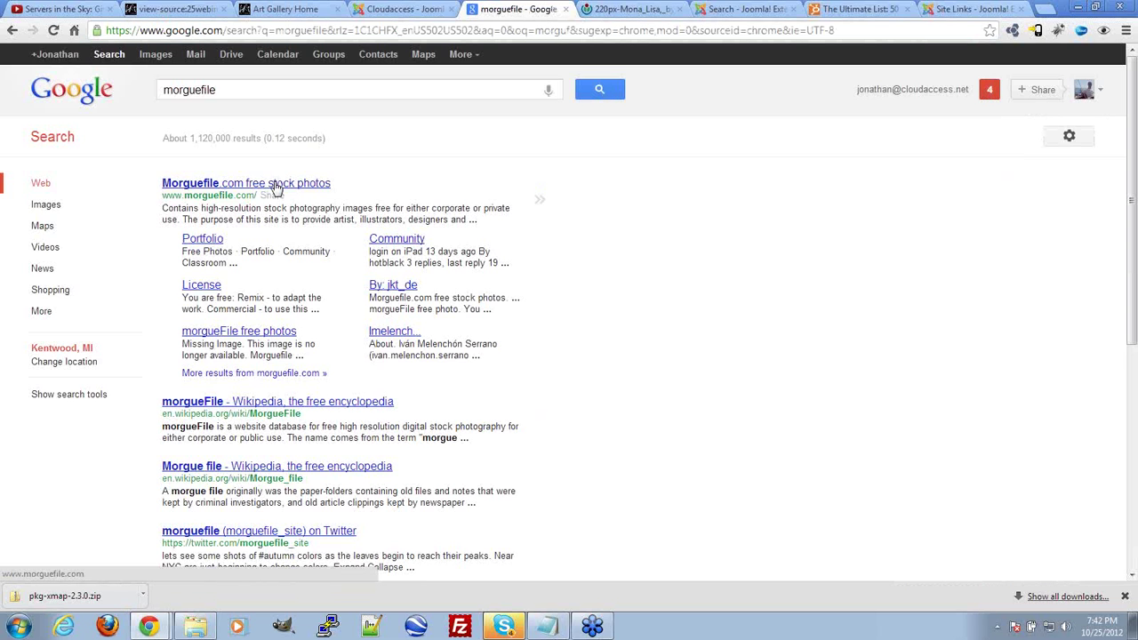
left_click(240, 183)
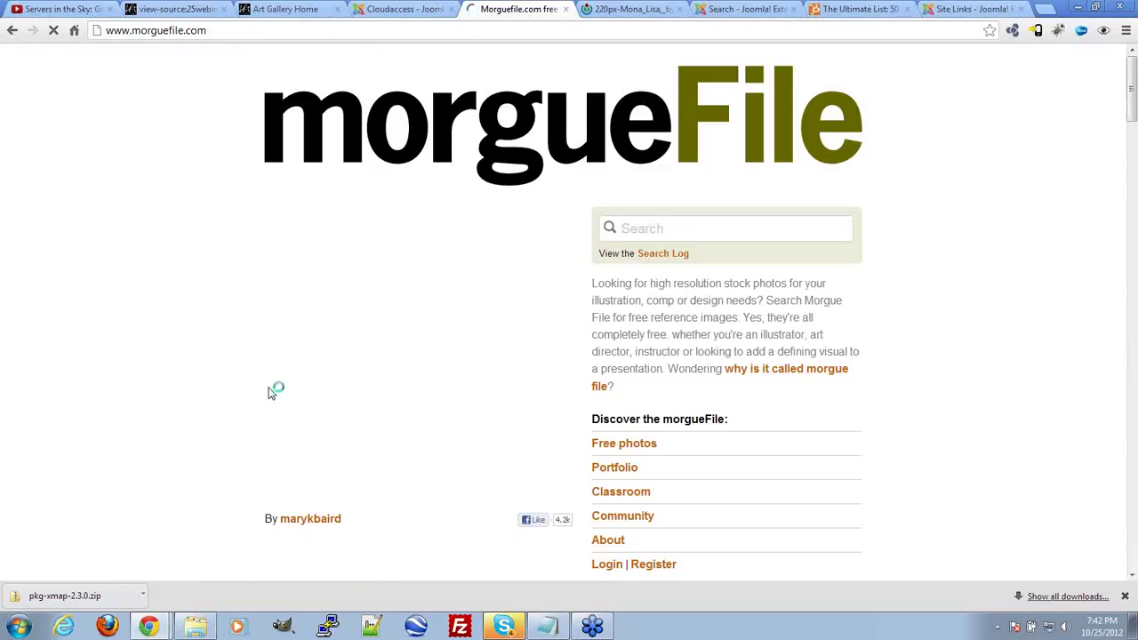
Step: Look through the Morguefile home page, including its description, sections and articles
scroll(199, 347, "down", 2)
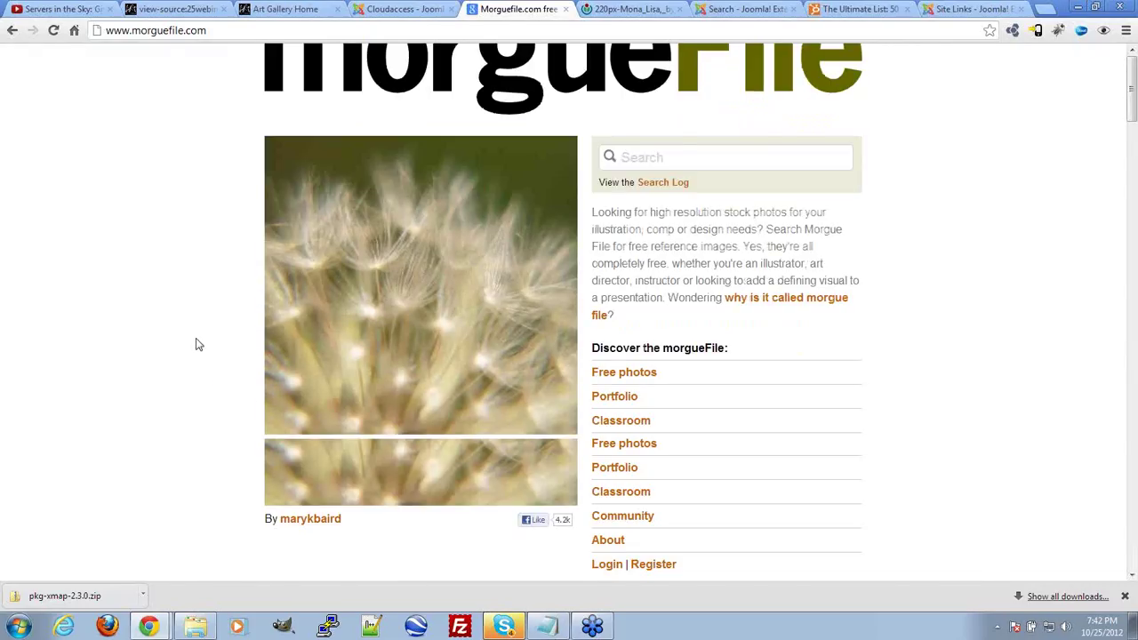
scroll(199, 345, "down", 2)
scroll(199, 345, "down", 6)
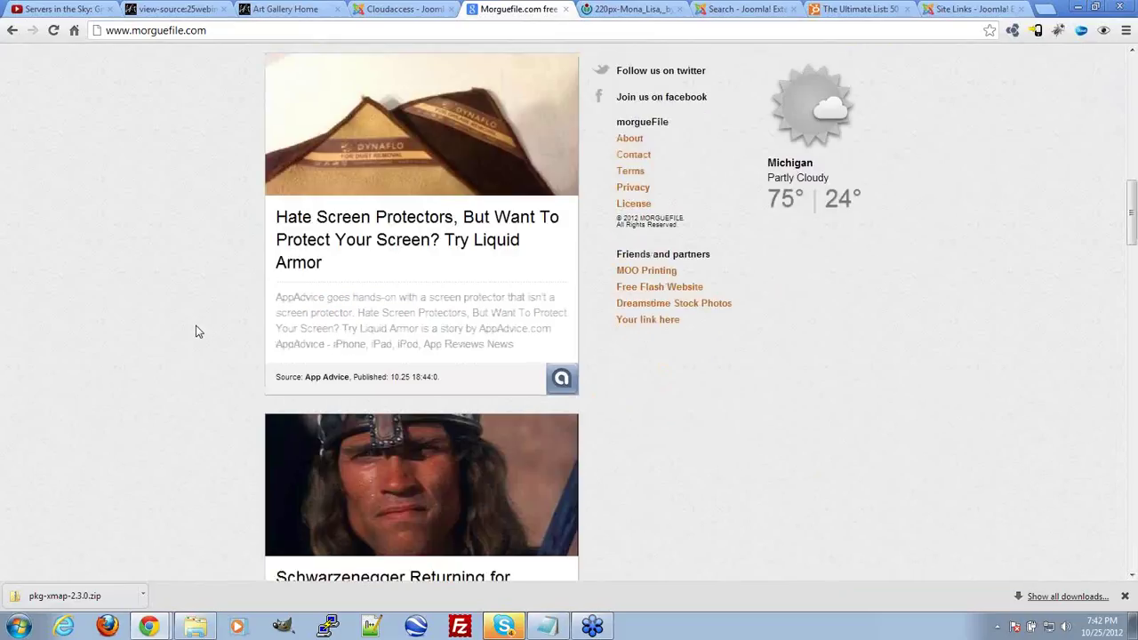
scroll(199, 331, "down", 6)
scroll(199, 332, "up", 5)
scroll(200, 336, "down", 9)
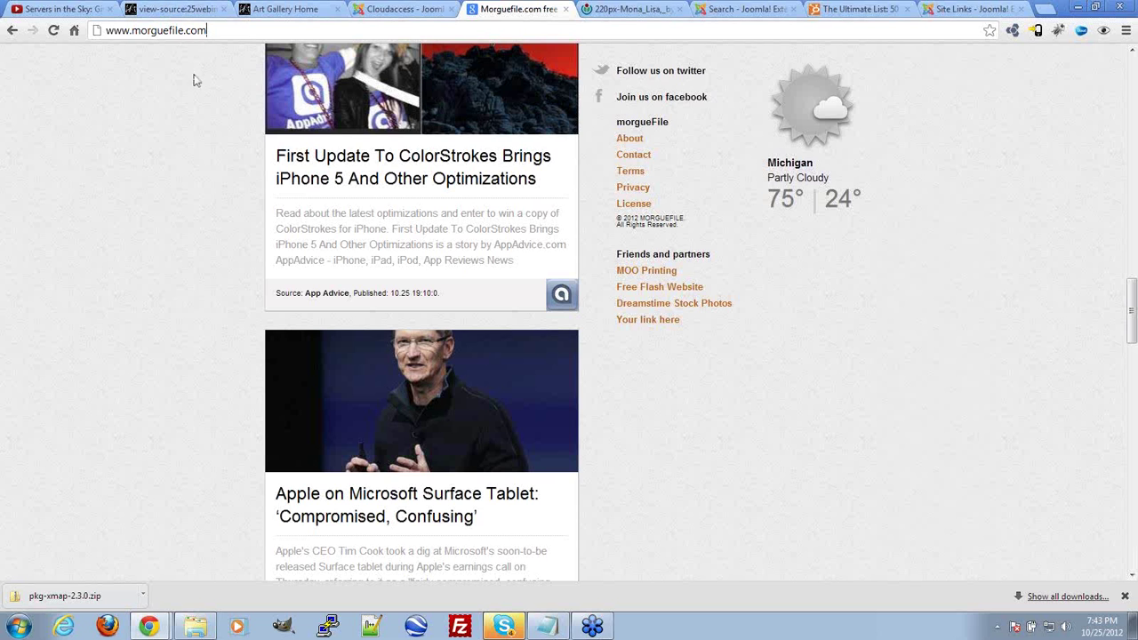
Step: Open google.com, search for "site:cloudaccess.net", and look over the indexed pages listed
type("s")
key("ctrl+a")
type("google")
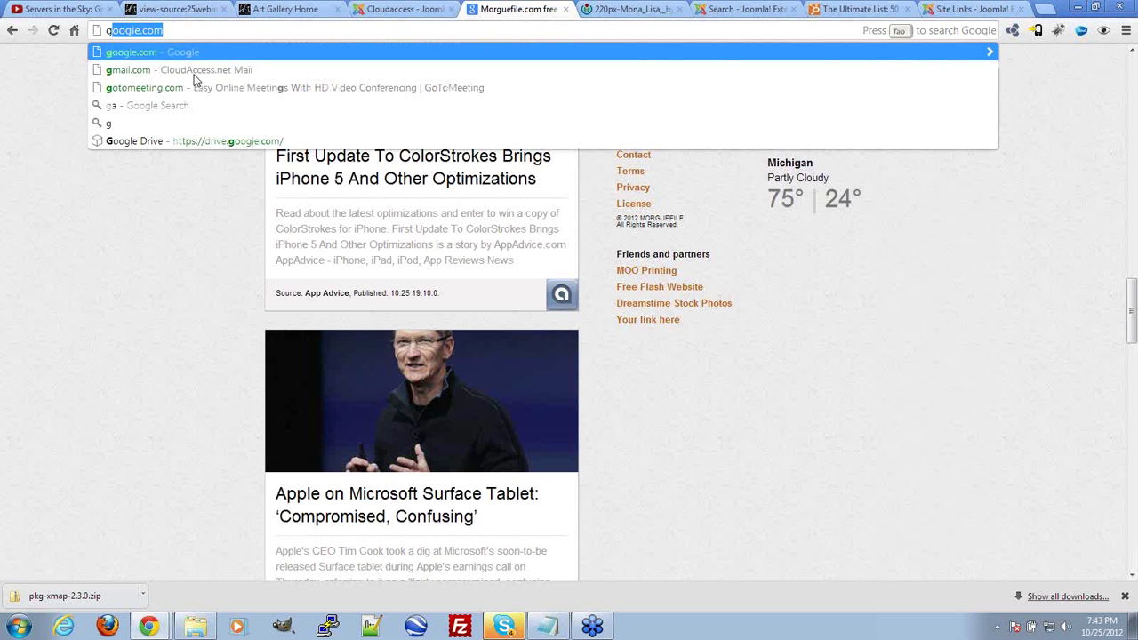
key("Return")
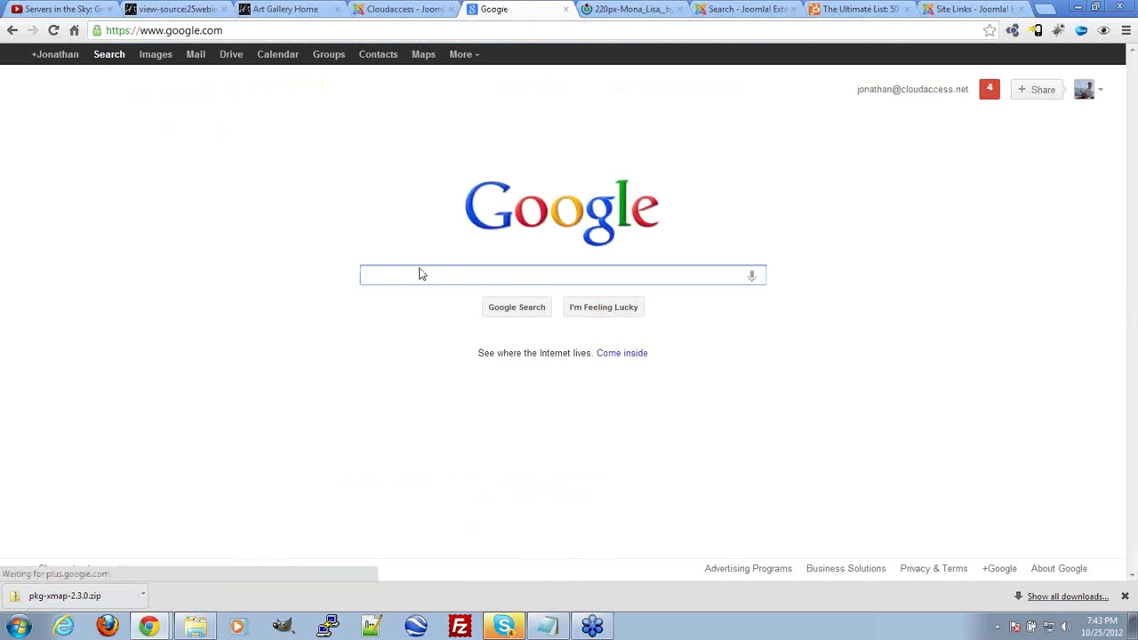
type("sit")
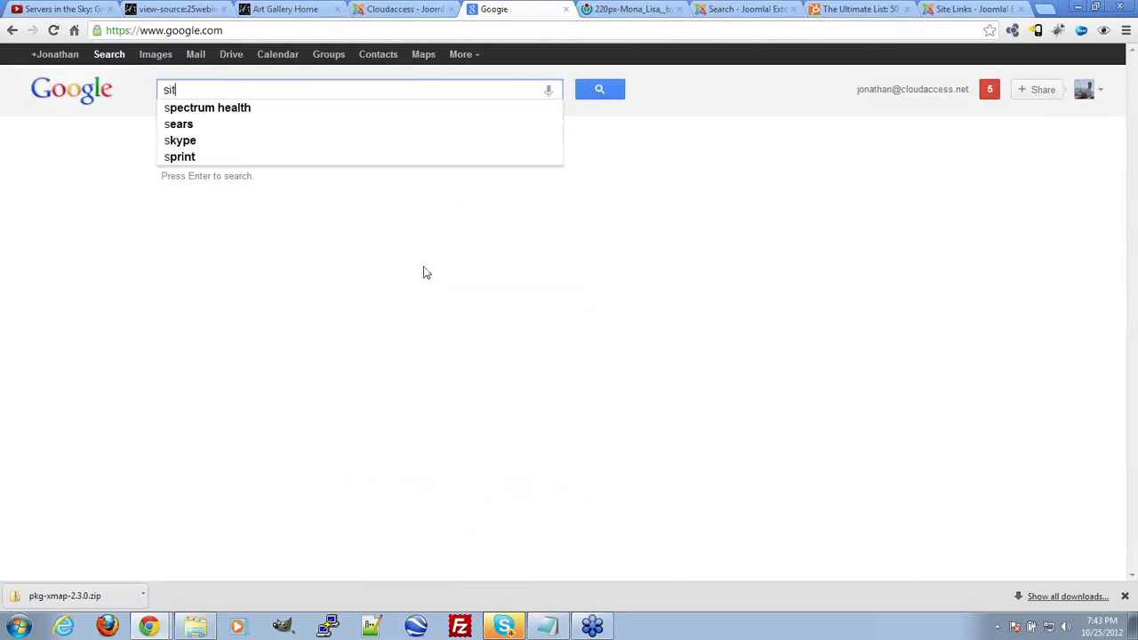
type("e:cloudaccess.net")
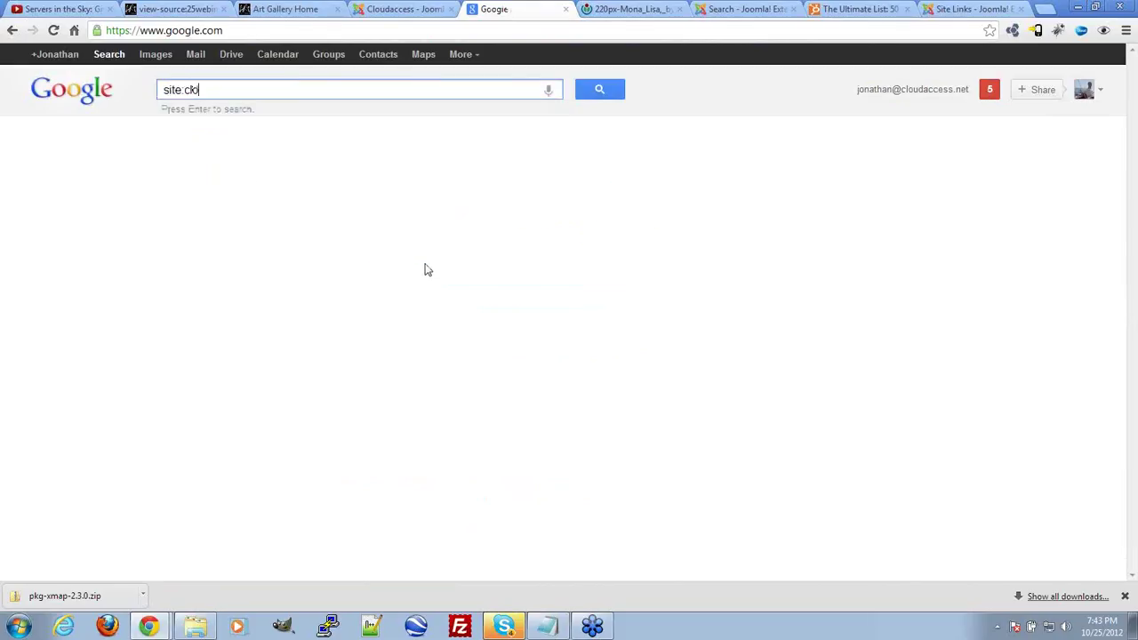
key("Return")
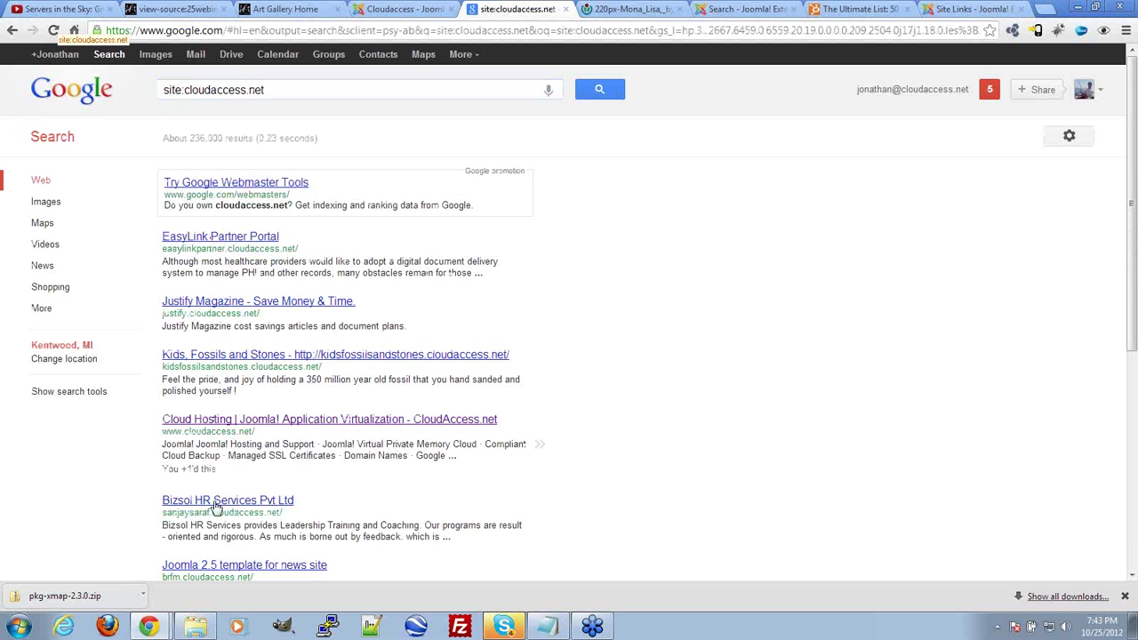
scroll(783, 472, "down", 4)
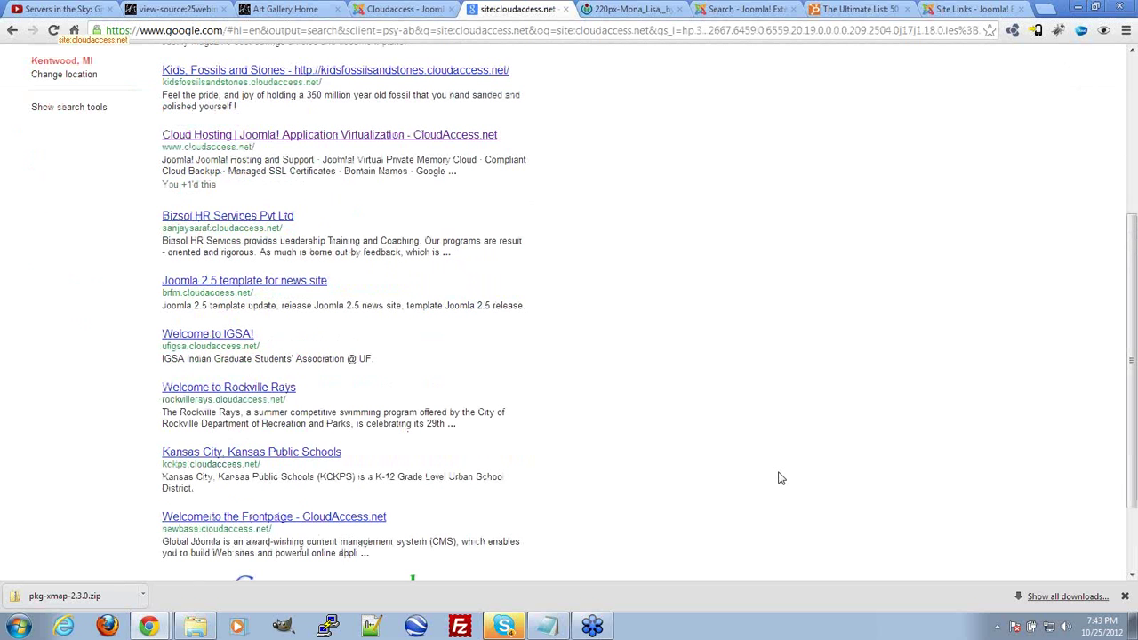
scroll(157, 139, "up", 4)
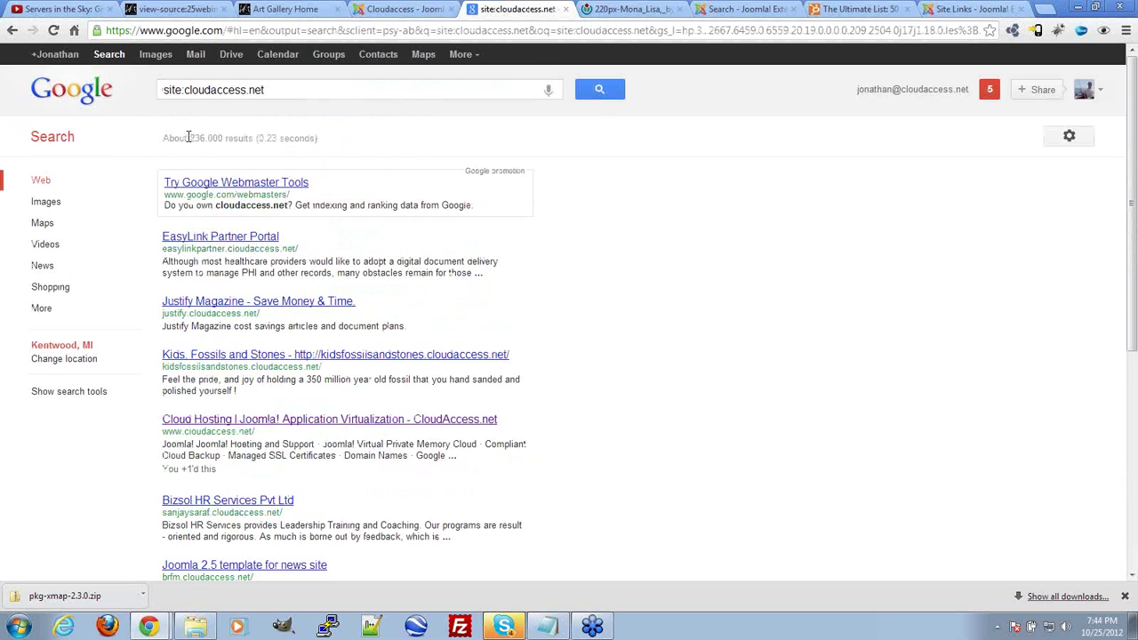
left_click_drag(193, 139, 233, 144)
left_click(234, 144)
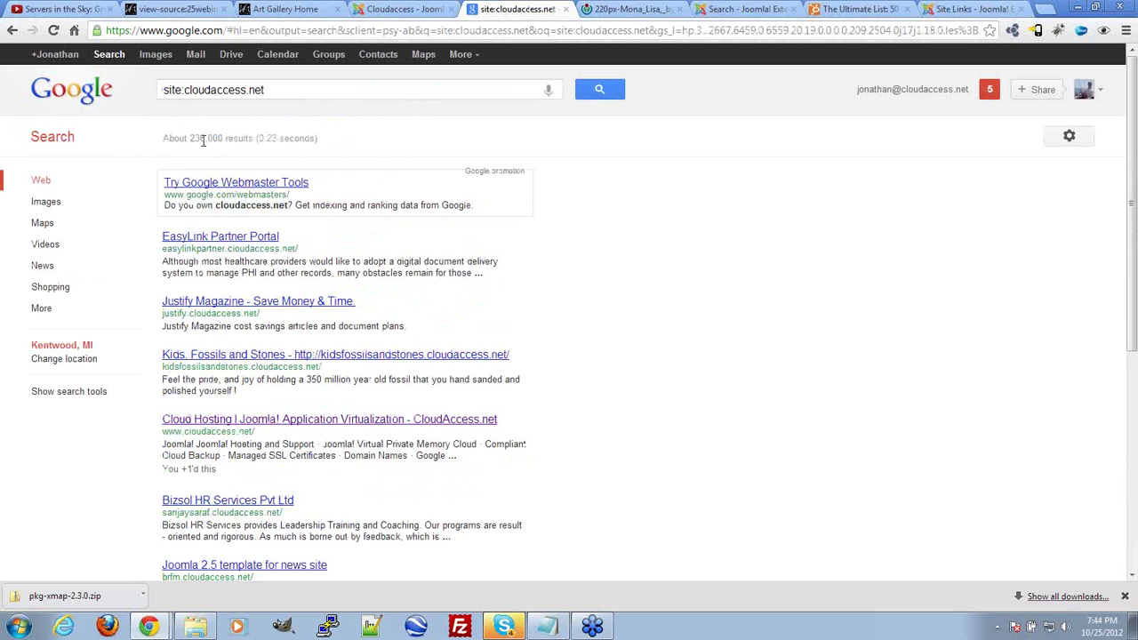
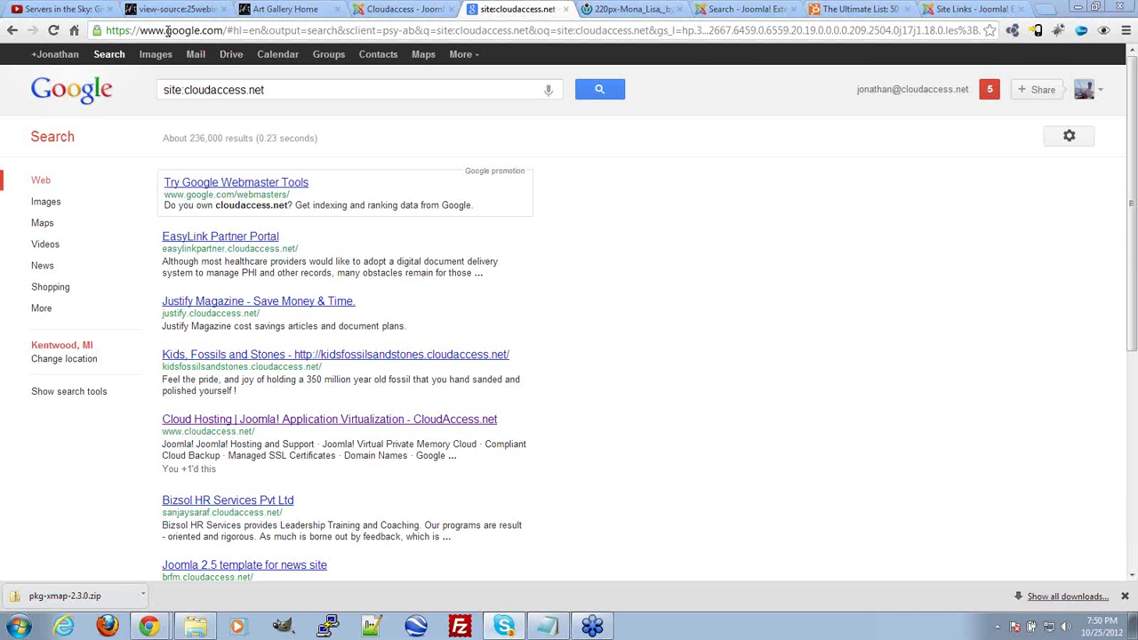
Step: Go to cloudaccess.net, and open its home page again in a new tab through the CloudAccess.net browser extension
key("ctrl+l")
type("cloudaccess.net")
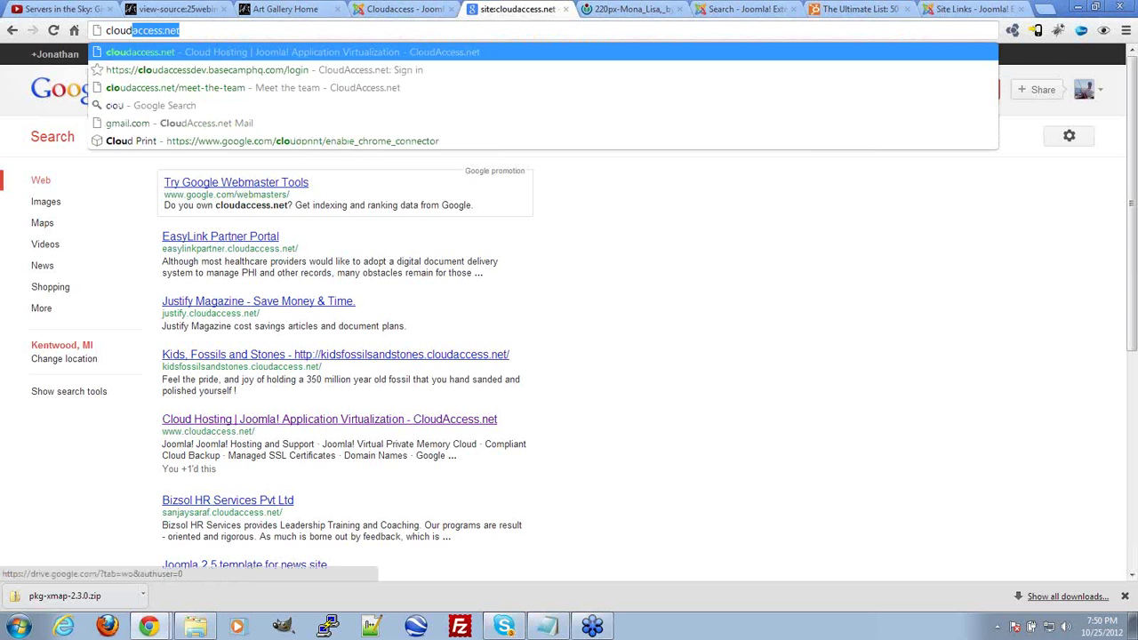
key("Return")
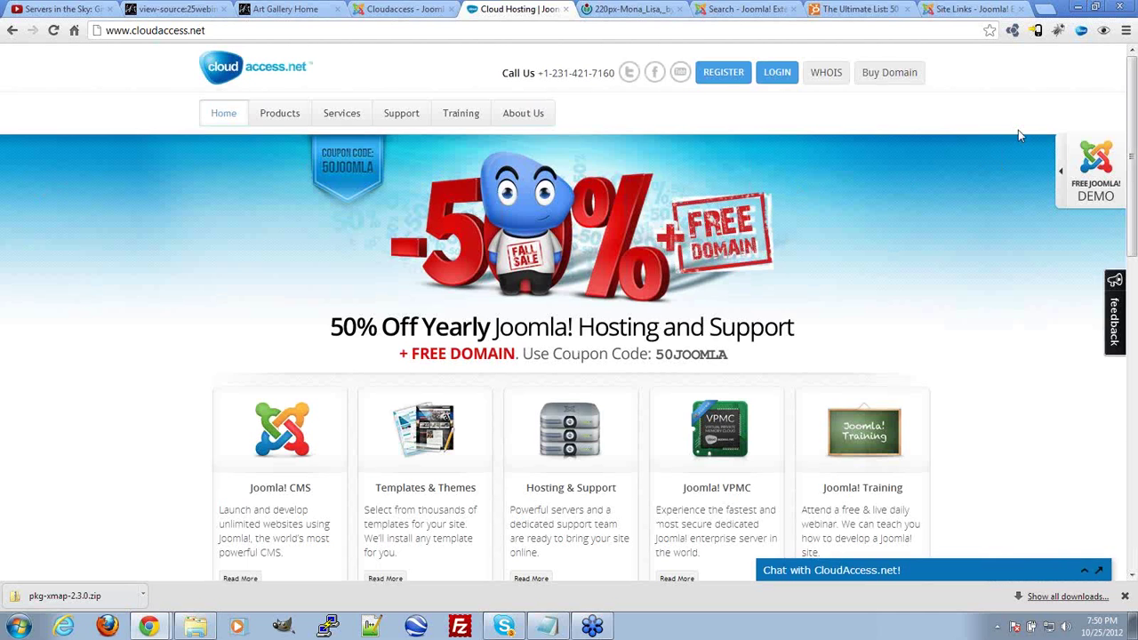
left_click(1080, 31)
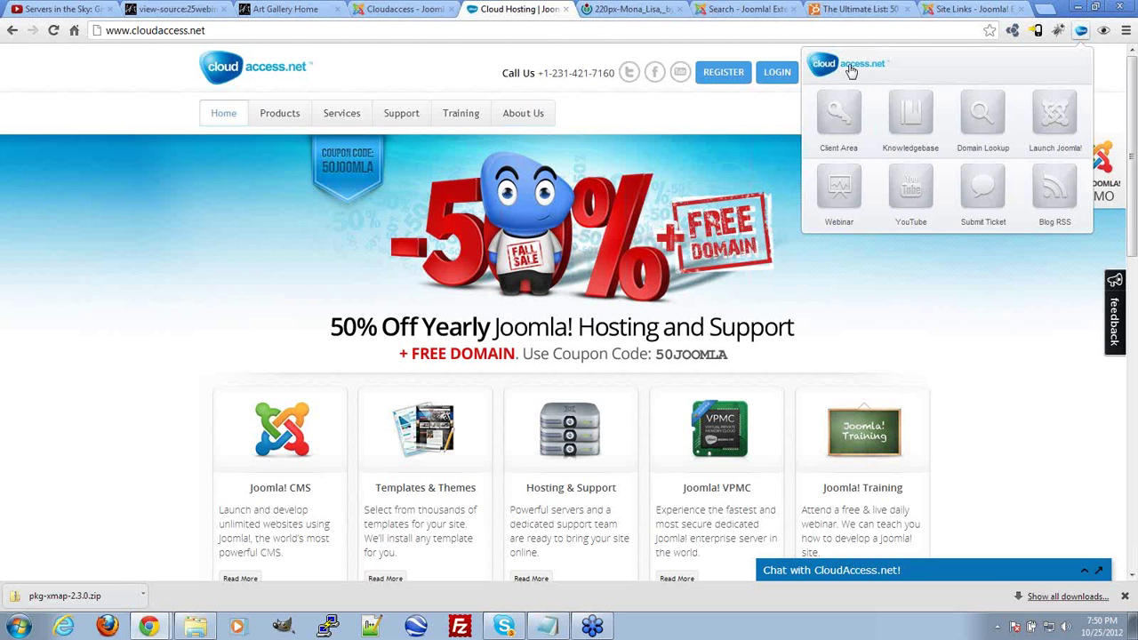
left_click(851, 71)
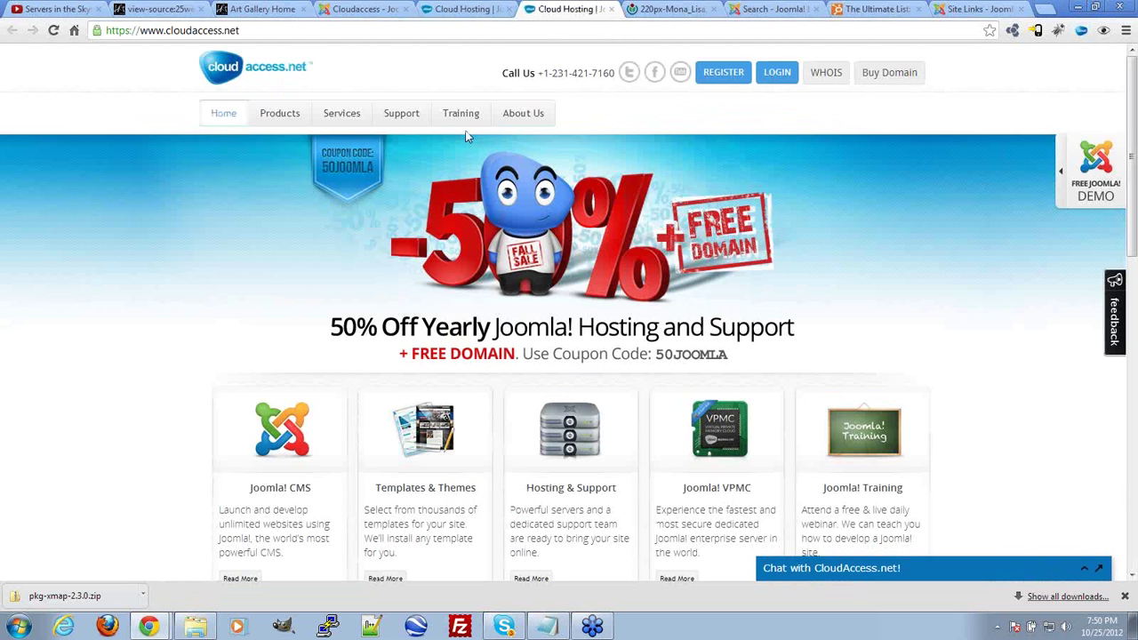
Step: Open the Search Engine Optimization (SEO) article list under Additional Resources in the site's Joomla Knowledgebase
mouse_move(460, 114)
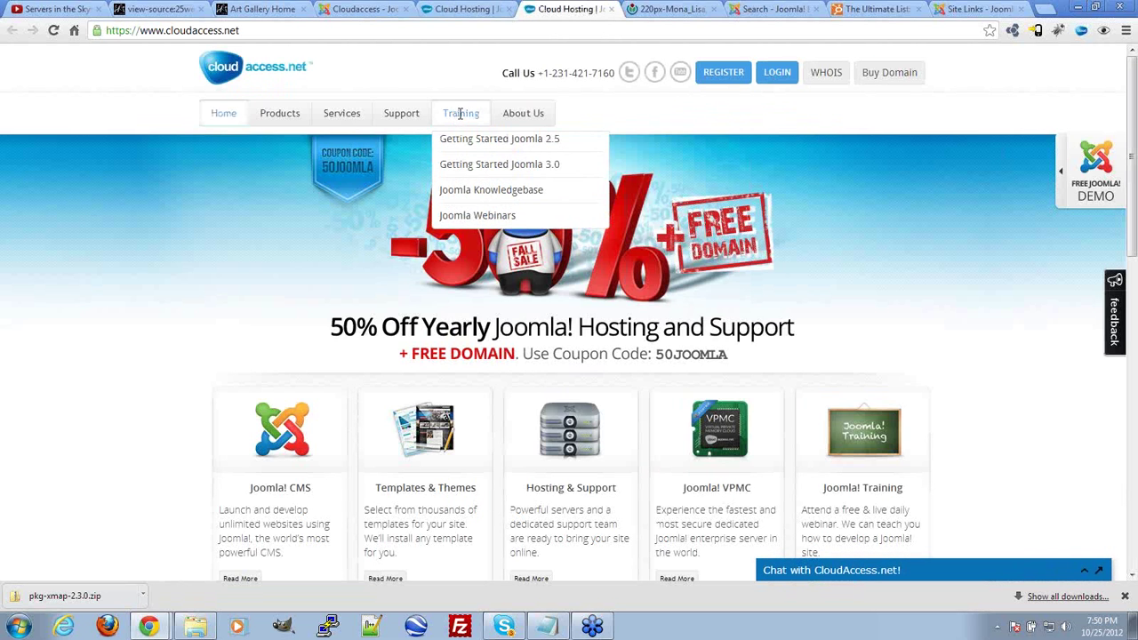
left_click(471, 195)
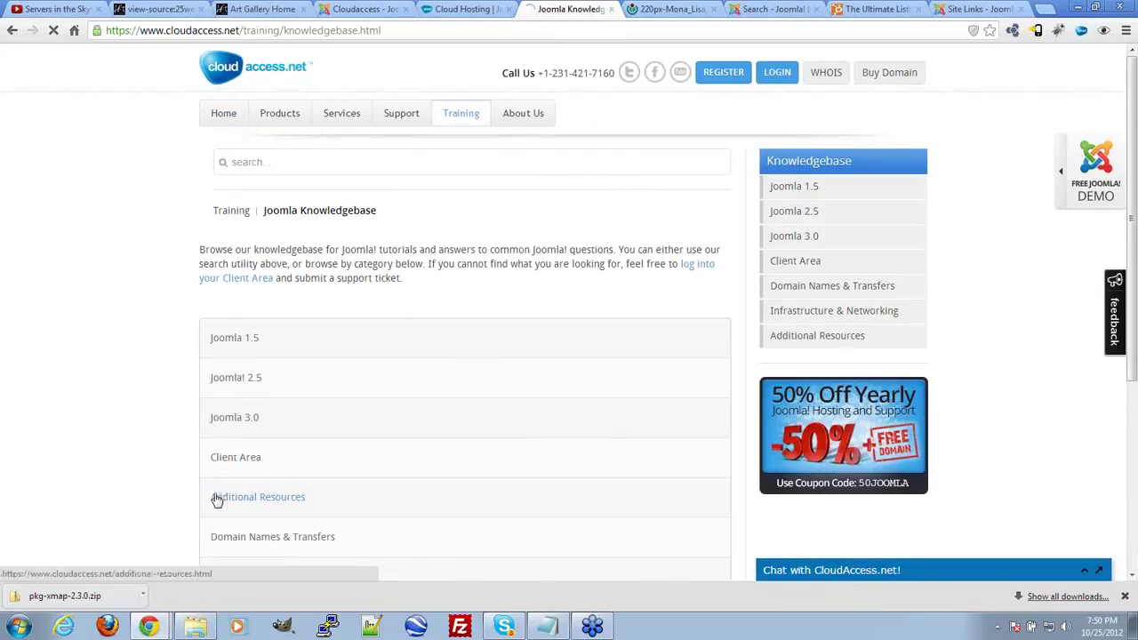
left_click(217, 500)
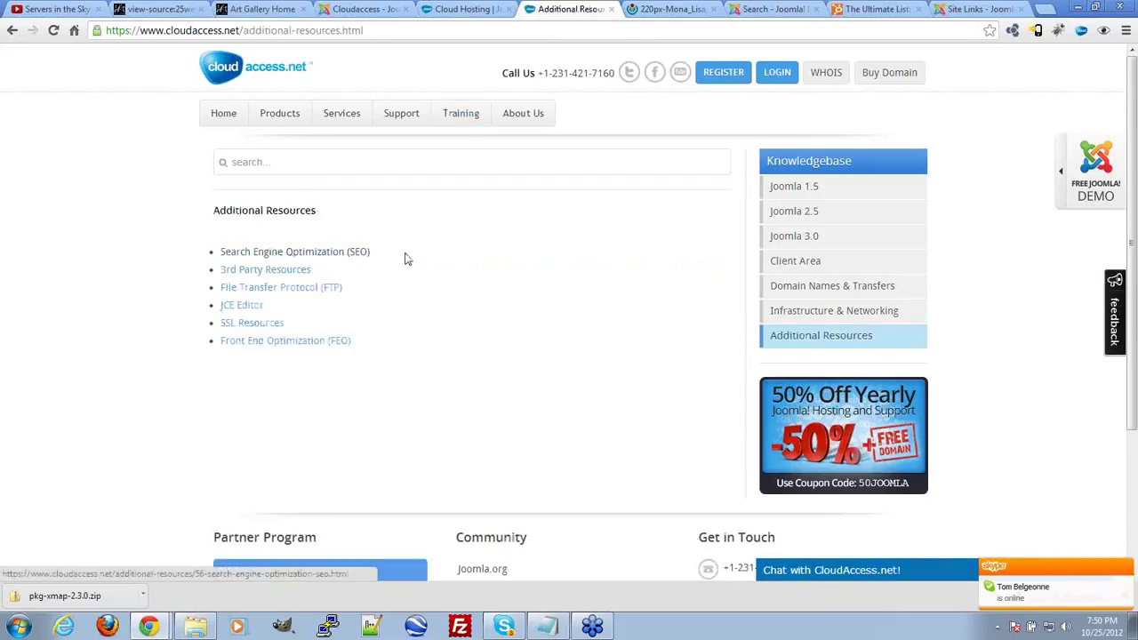
left_click(265, 257)
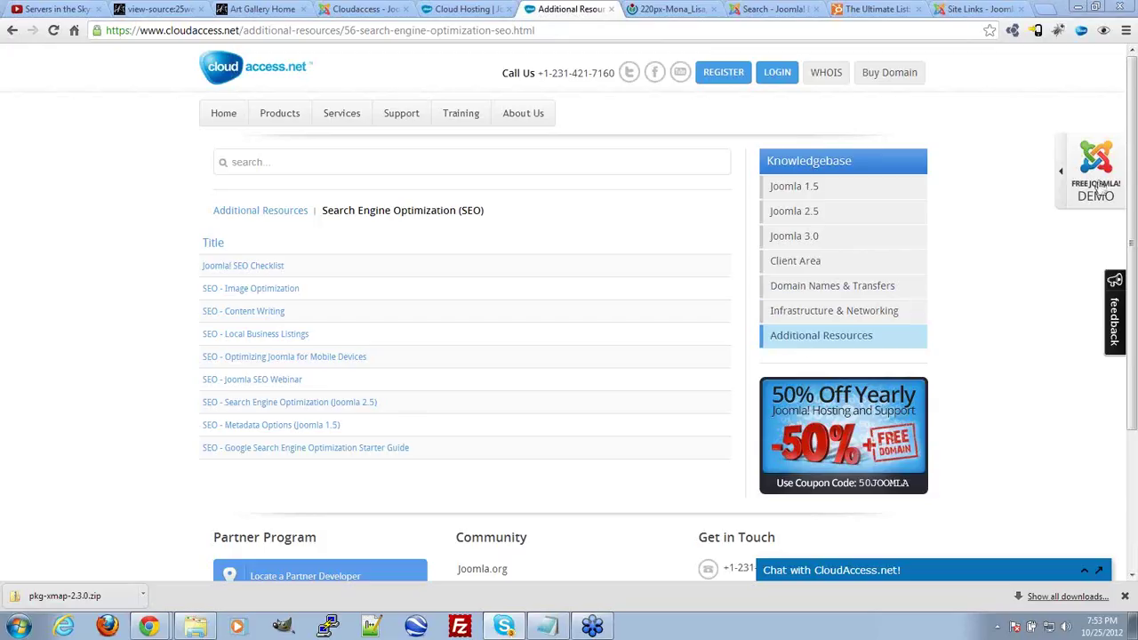
Step: In the Mona Lisa image tab, go to google.com, search for Chrome extensions, and open the Chrome Web Store's extensions page
left_click(1081, 30)
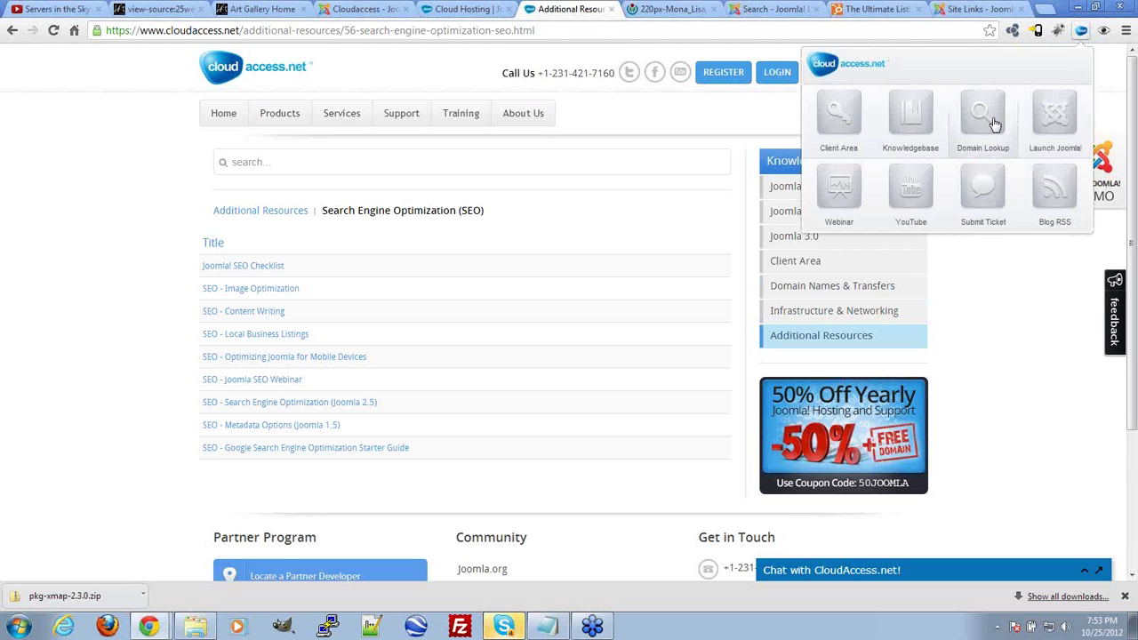
left_click(671, 10)
type("google.com")
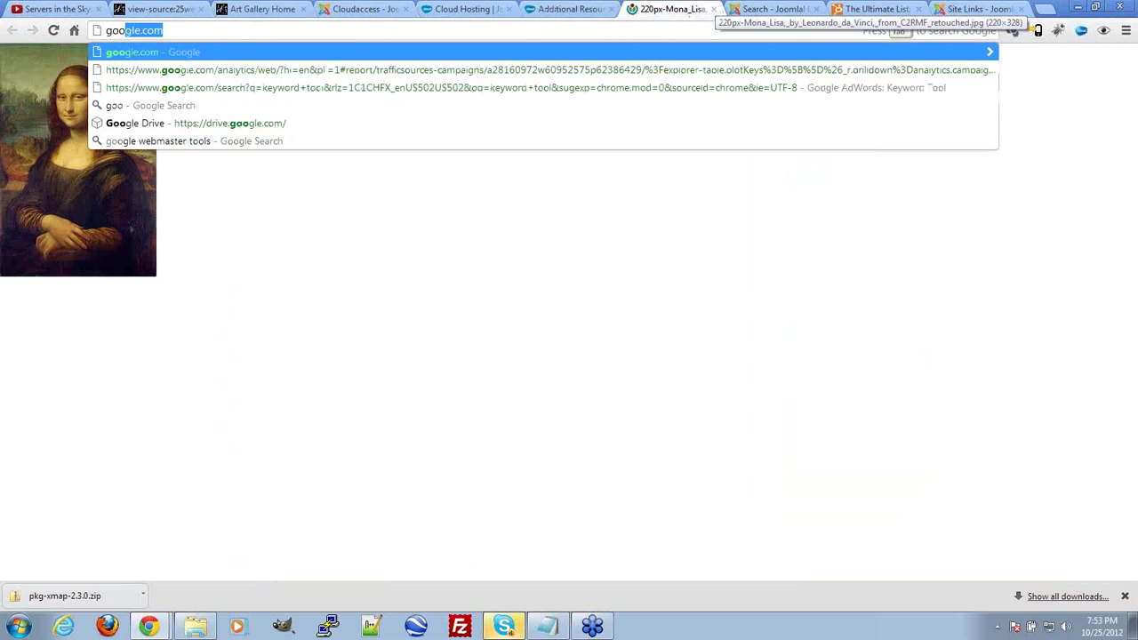
key("Return")
type("c")
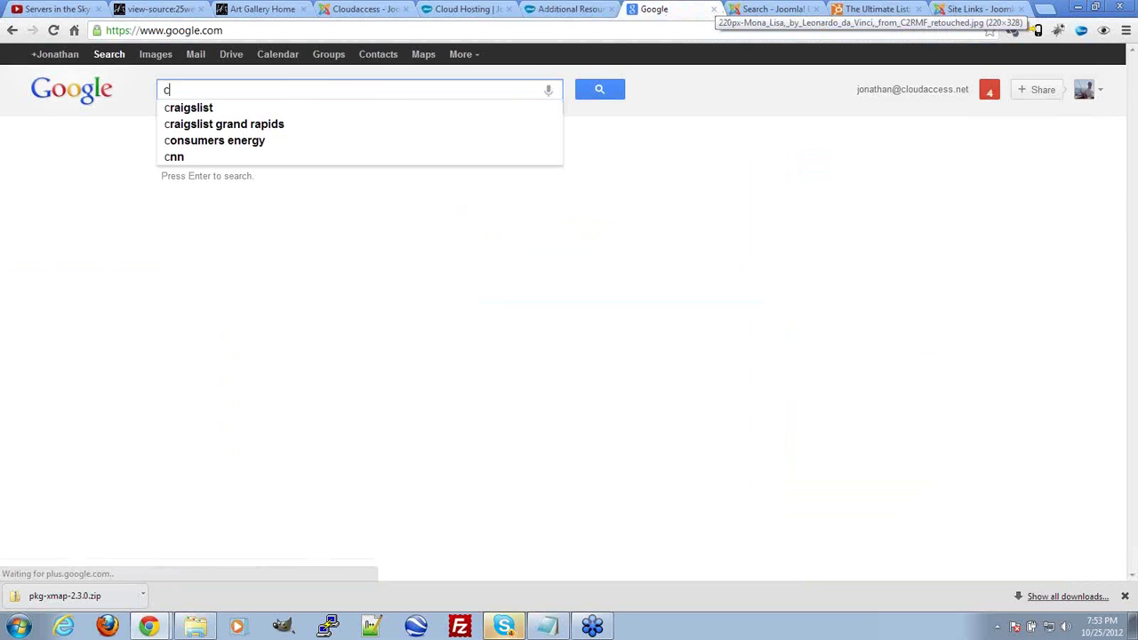
type("loudaccess.ne")
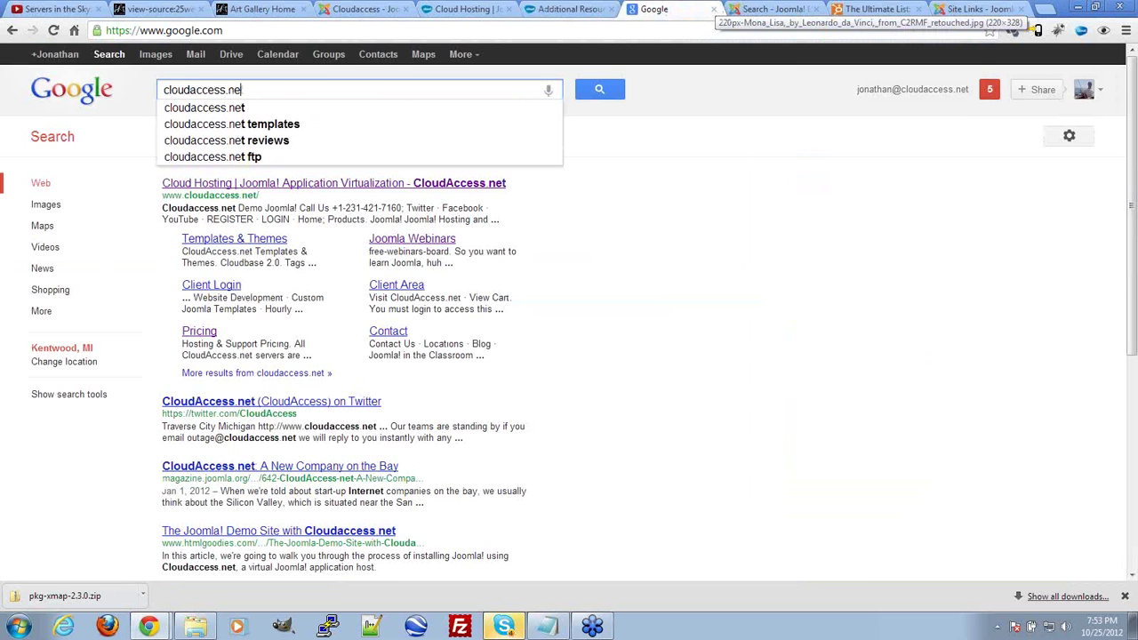
key("BackSpace")
key("BackSpace")
key("BackSpace")
key("BackSpace")
key("BackSpace")
key("BackSpace")
key("BackSpace")
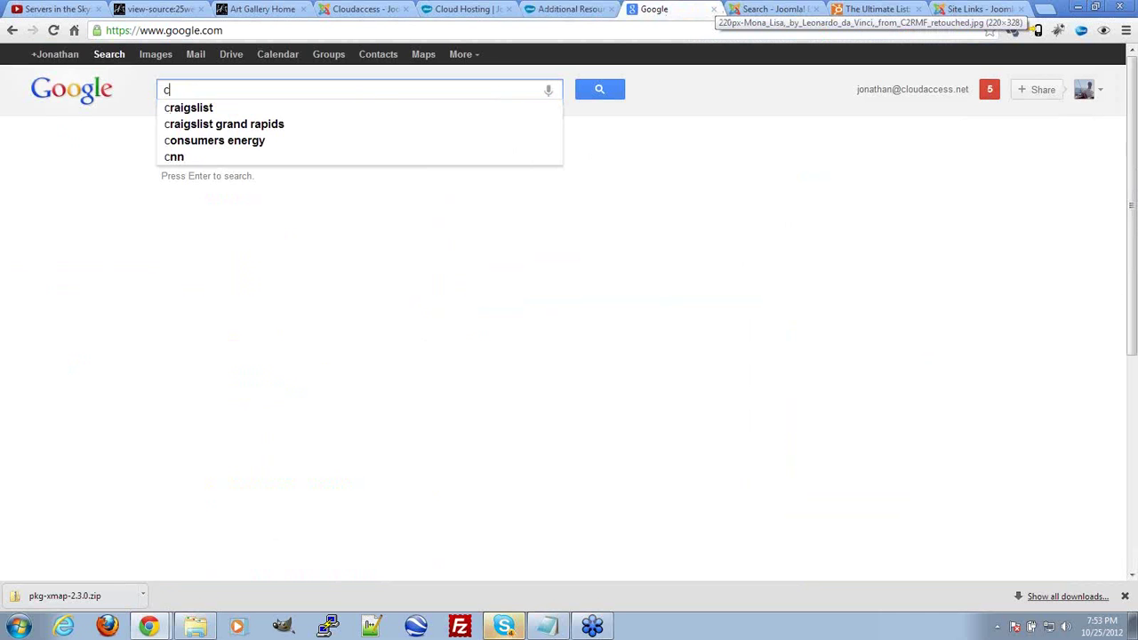
type("hrome exte")
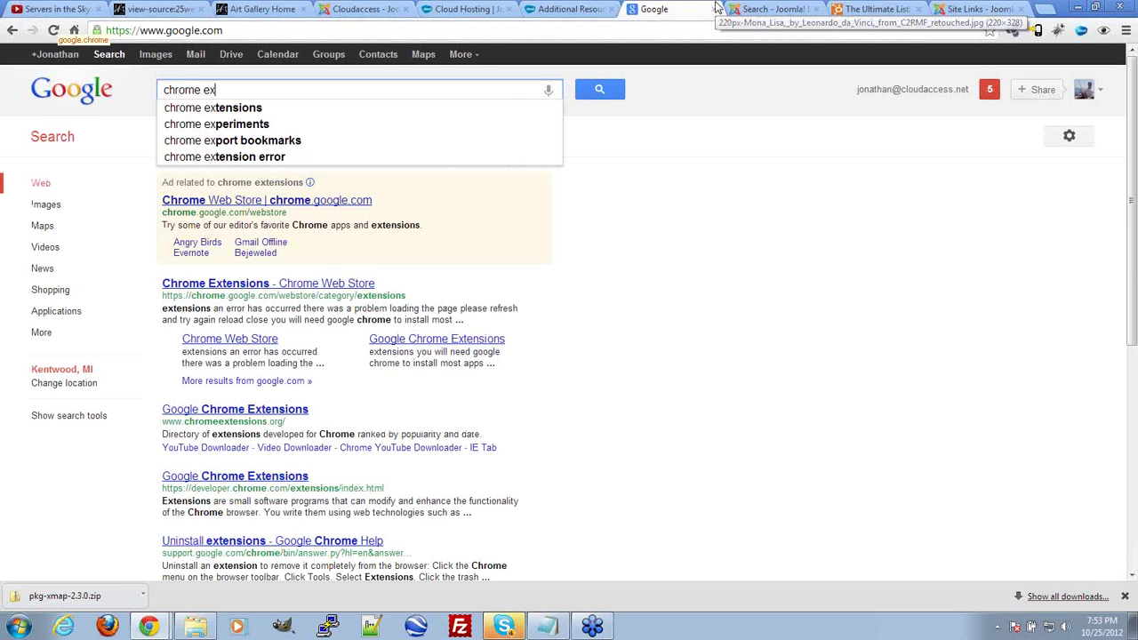
left_click(249, 284)
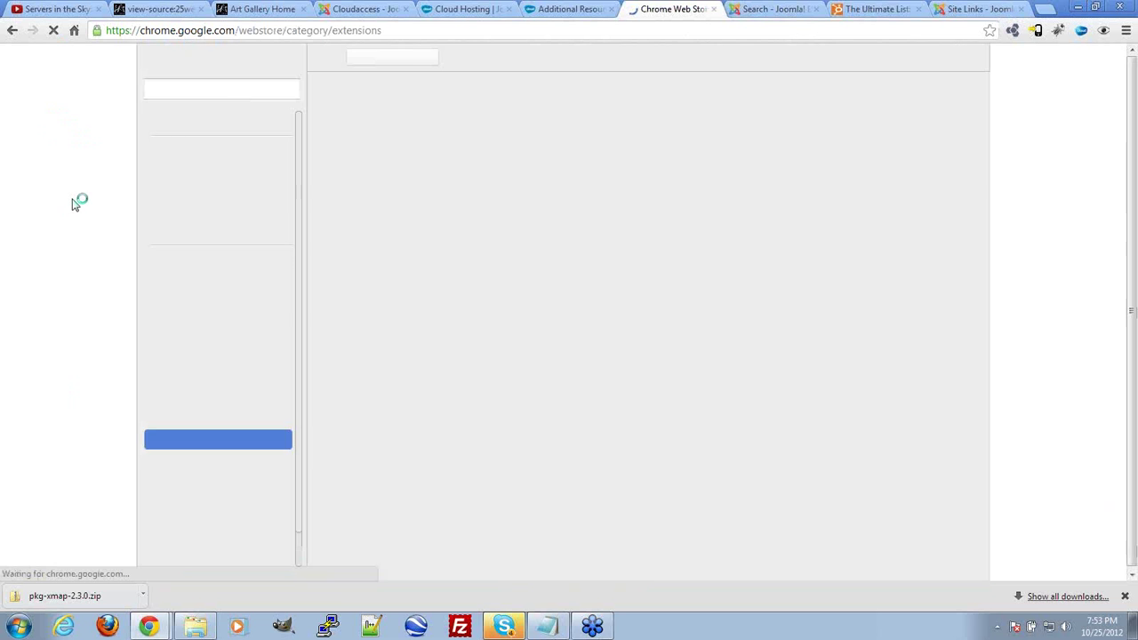
Step: Search the Chrome Web Store for "cloudaccess.net" and open the CloudAccess.net extension's details
left_click(186, 89)
type("cloudaccess.net")
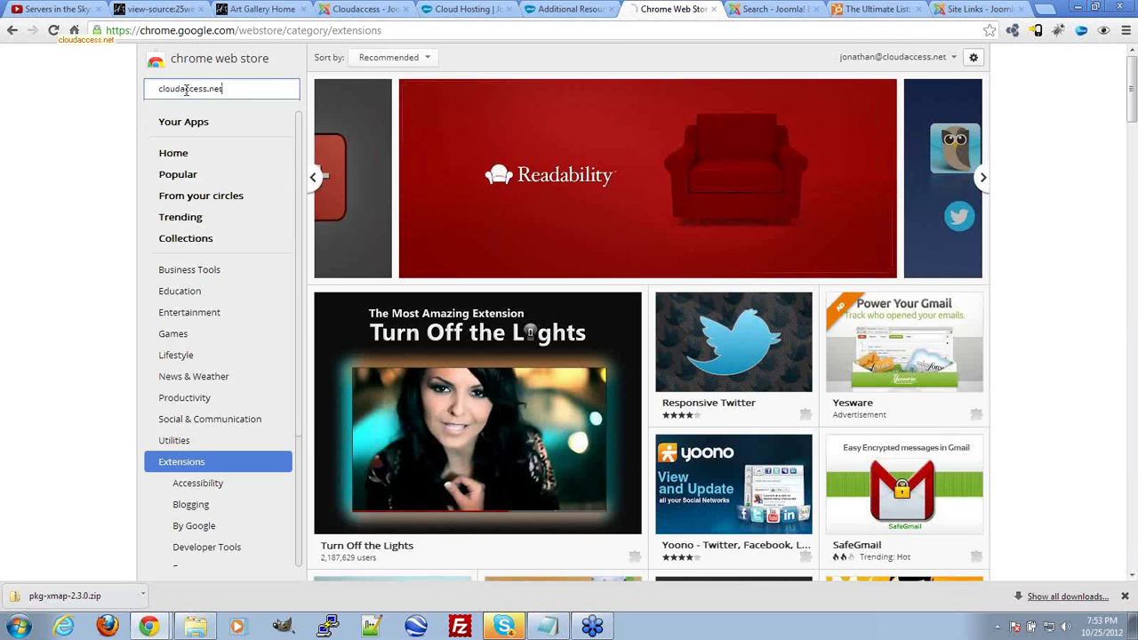
key("Return")
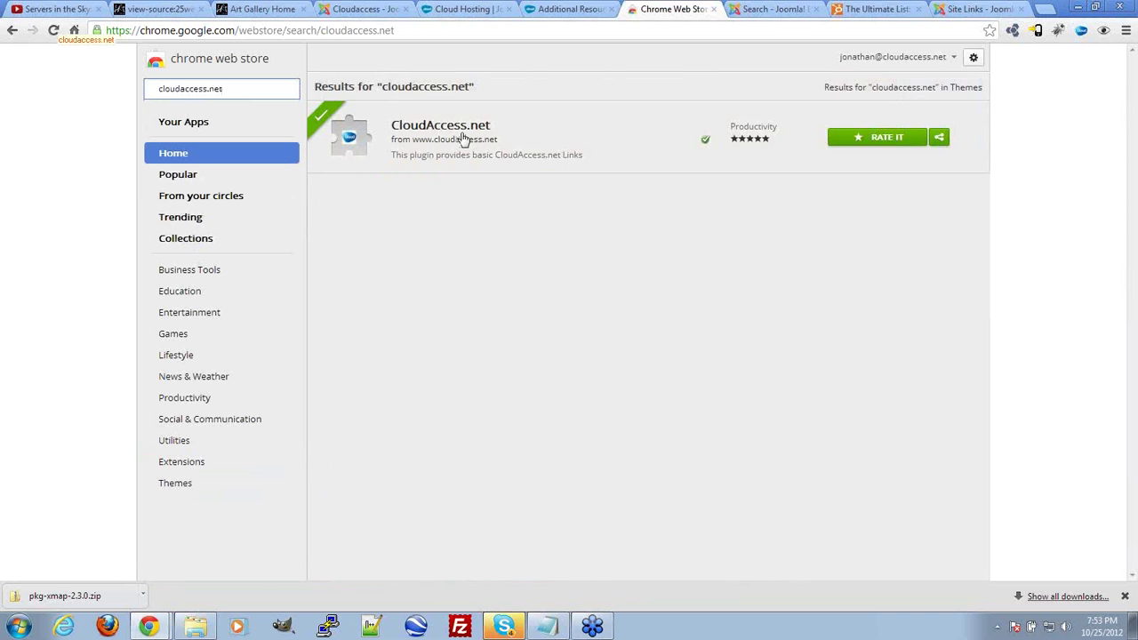
left_click(503, 135)
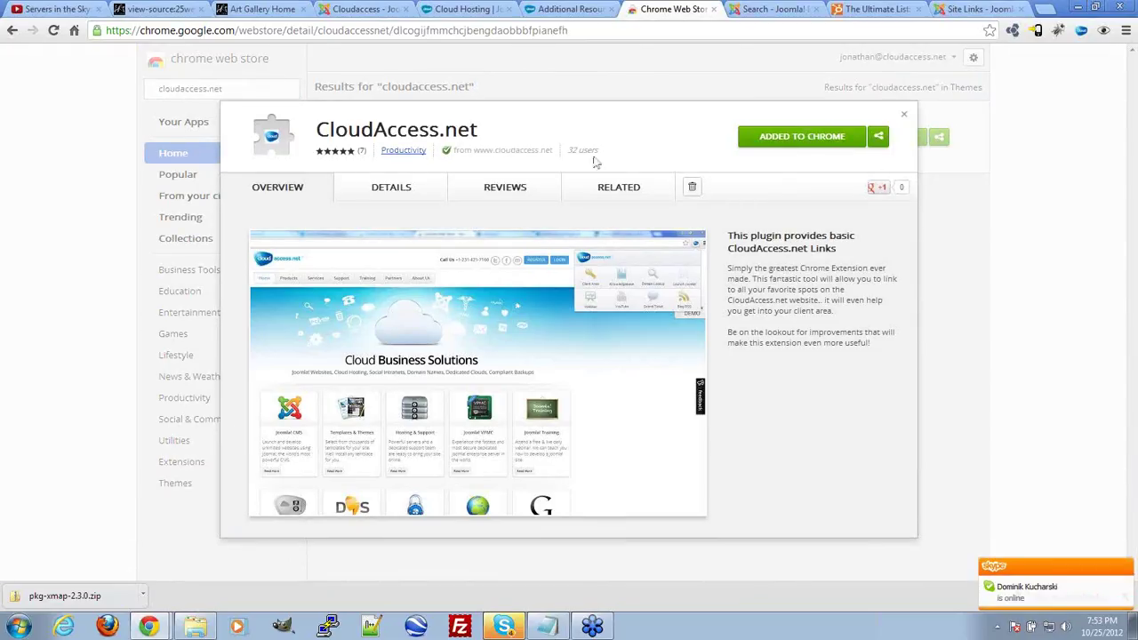
Step: Look over the shortcuts offered by the installed CloudAccess.net extension, and close its details in the store
left_click(1082, 30)
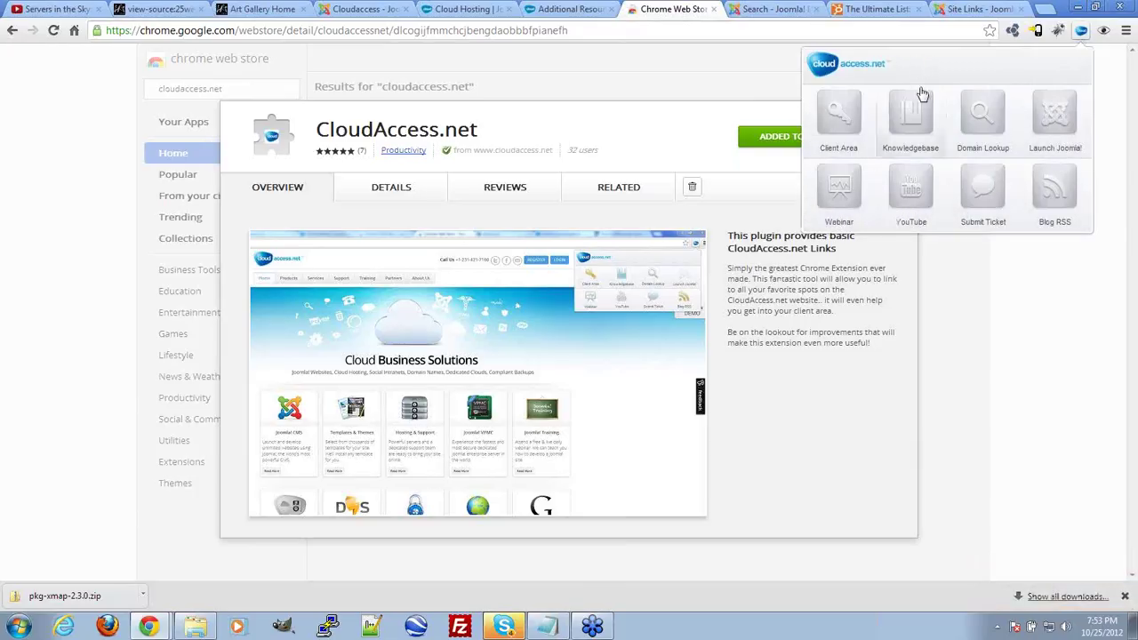
left_click(1047, 327)
left_click(1041, 326)
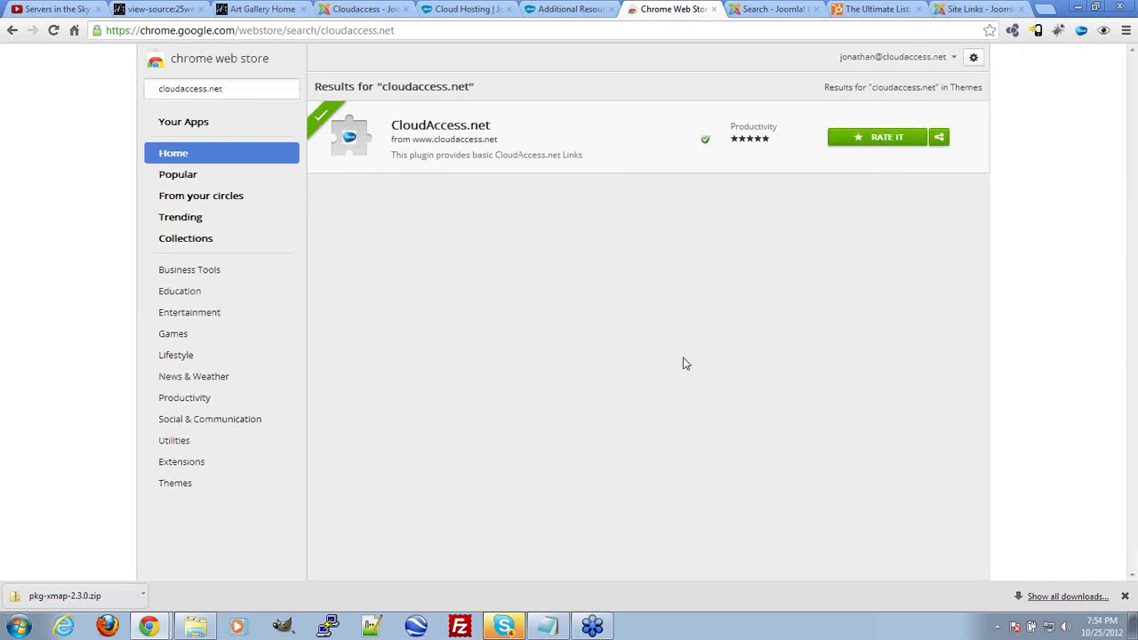